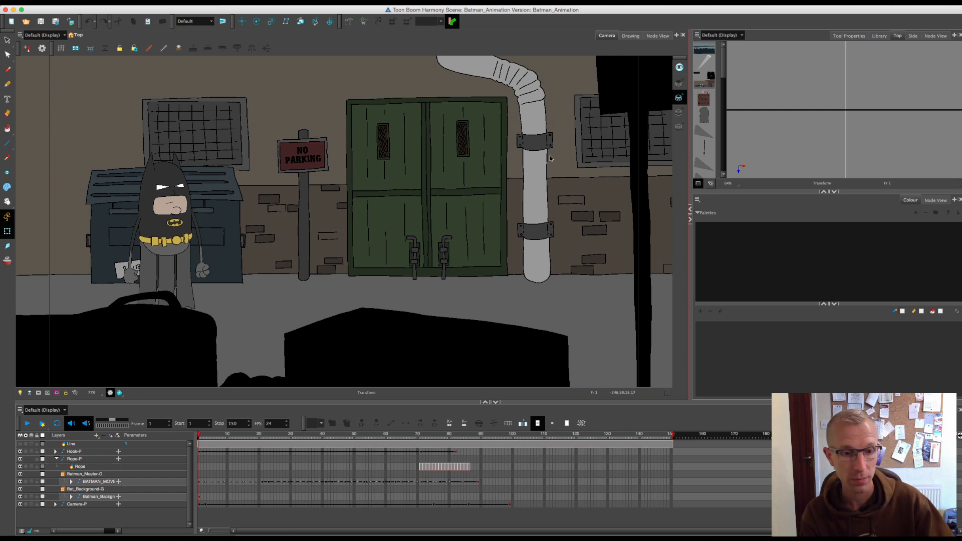
# Step: Mask the Camera view to the camera frame and play the Batman animation from frame 1
pyautogui.click(39, 393)
pyautogui.press('1')
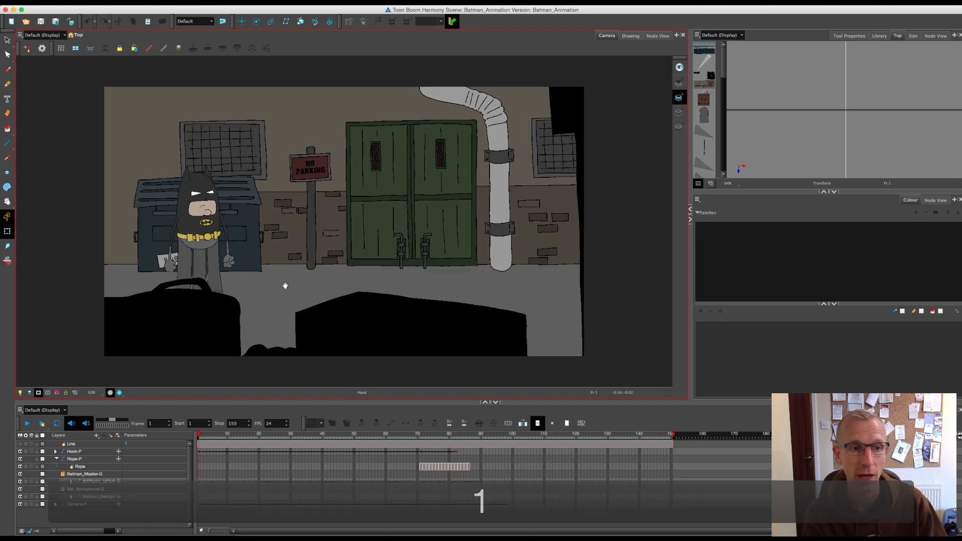
pyautogui.moveTo(285, 286); pyautogui.dragTo(296, 279)
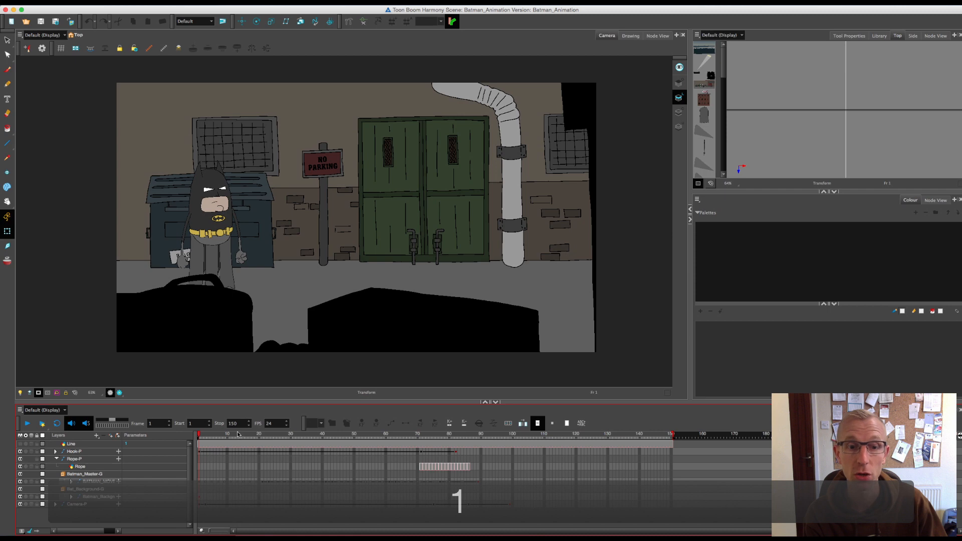
pyautogui.click(28, 425)
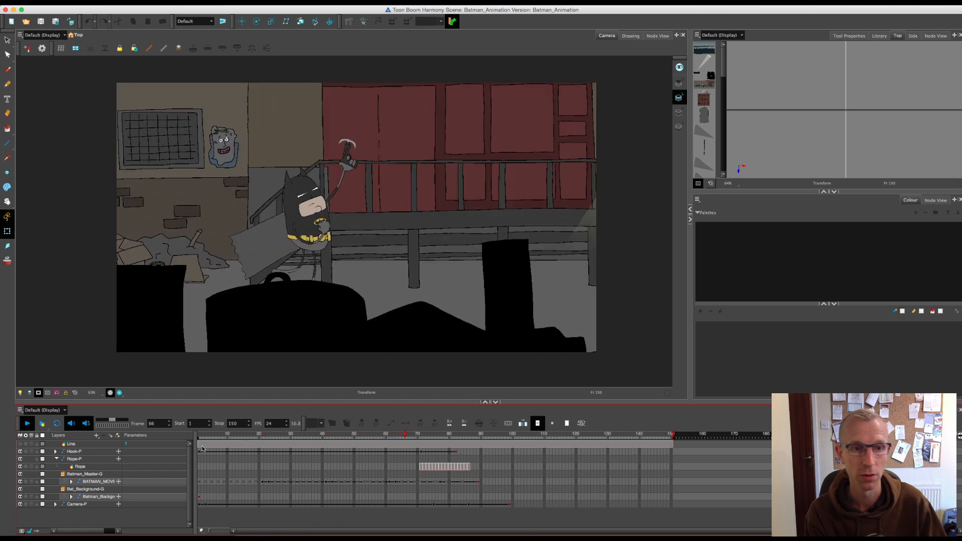
pyautogui.click(27, 424)
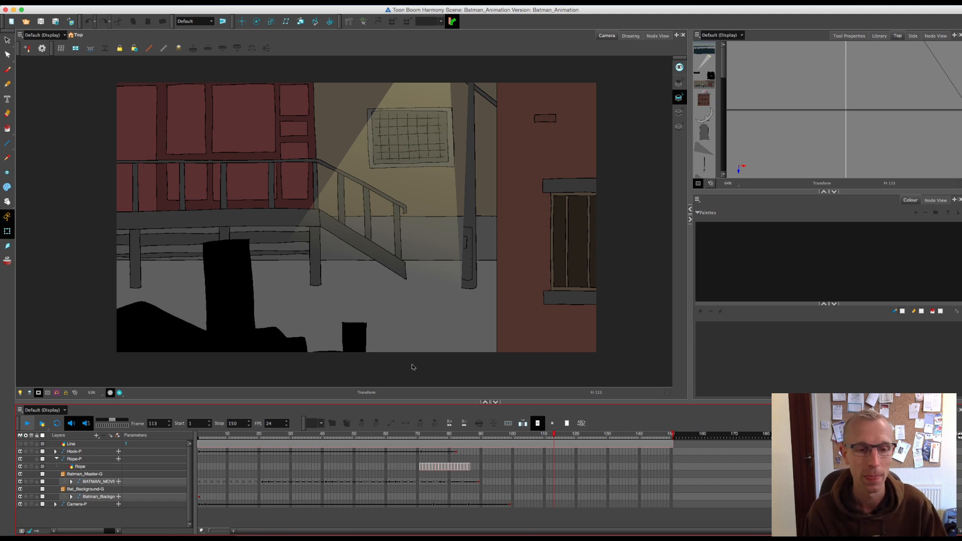
# Step: Scrub back and forth through Batman raising his grapple gun around frames 47 to 58, and on to frame 91
pyautogui.moveTo(358, 435); pyautogui.dragTo(344, 434)
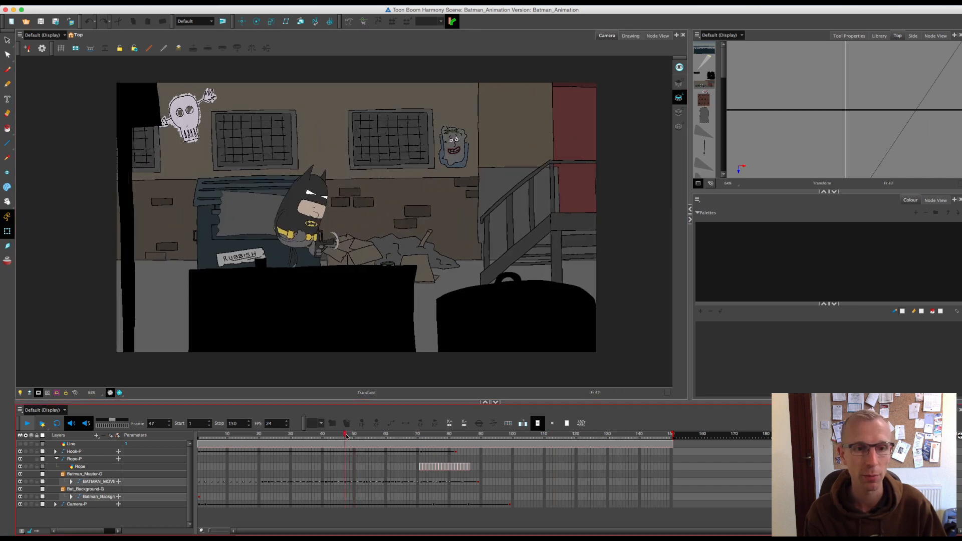
pyautogui.moveTo(346, 435); pyautogui.dragTo(373, 436)
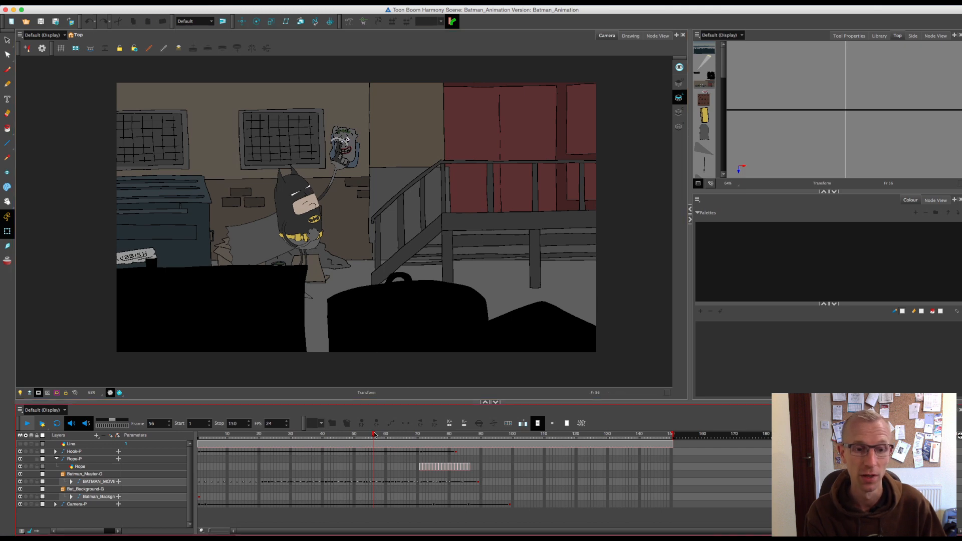
pyautogui.moveTo(372, 436); pyautogui.dragTo(348, 437)
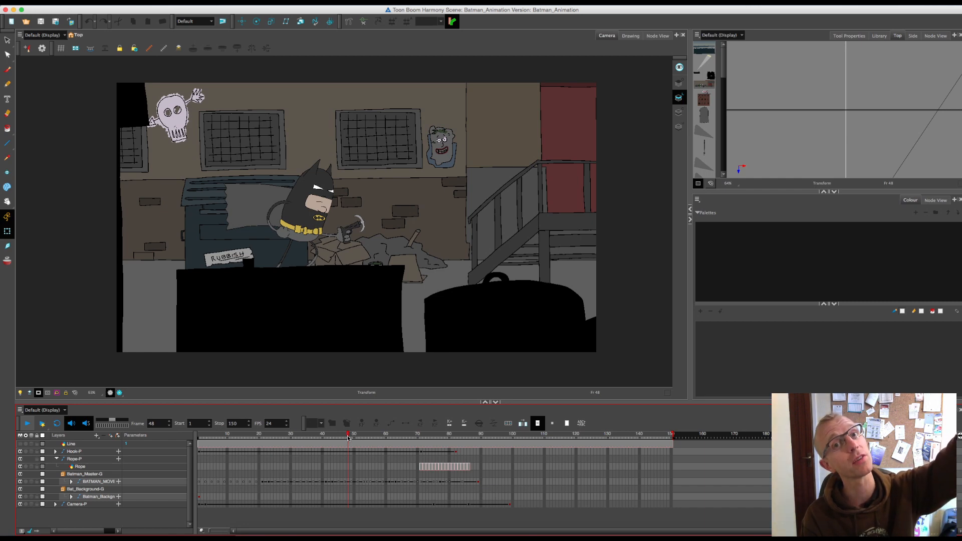
pyautogui.moveTo(349, 438); pyautogui.dragTo(380, 441)
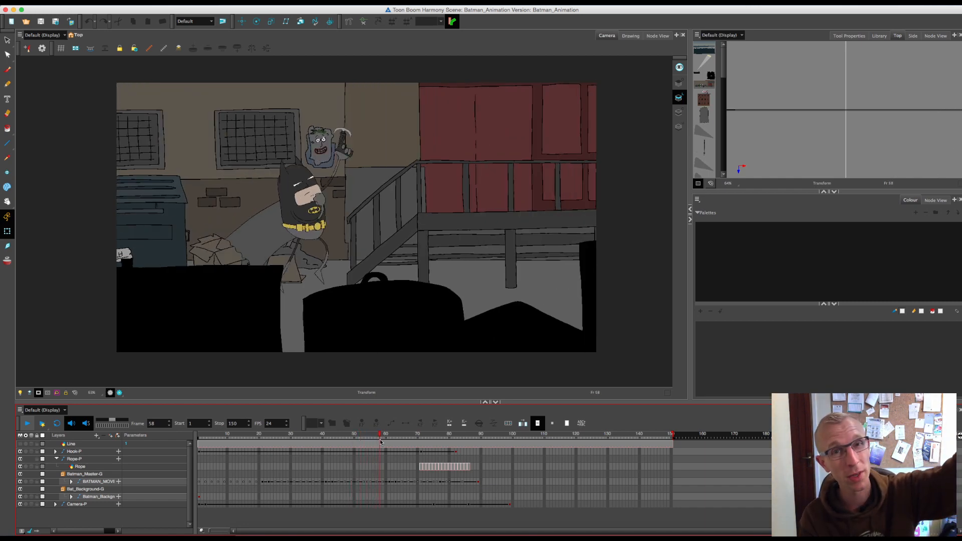
pyautogui.moveTo(380, 440); pyautogui.dragTo(484, 439)
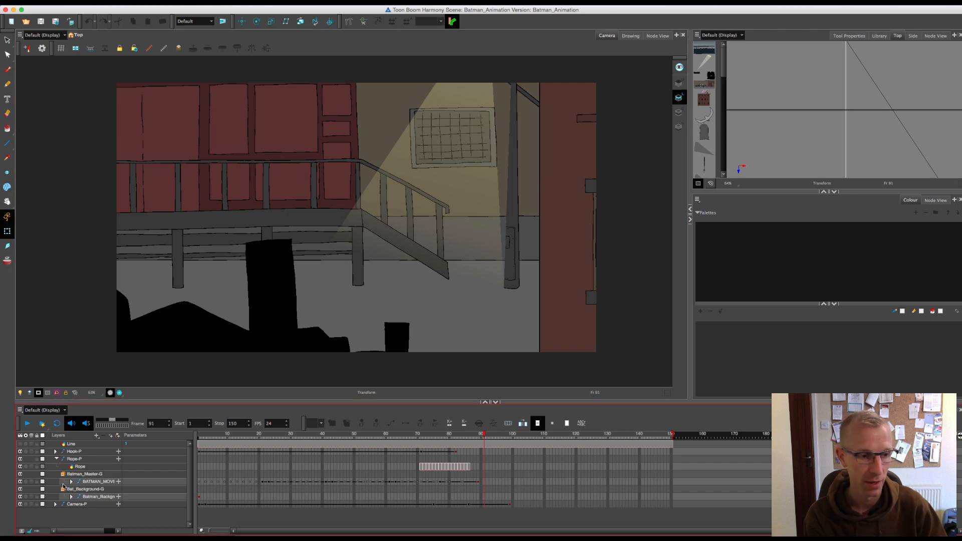
# Step: Unmask the Camera view at frame 99 and examine the artwork outside the frame, from the brick building and rooftop signs to the film credit
pyautogui.click(38, 393)
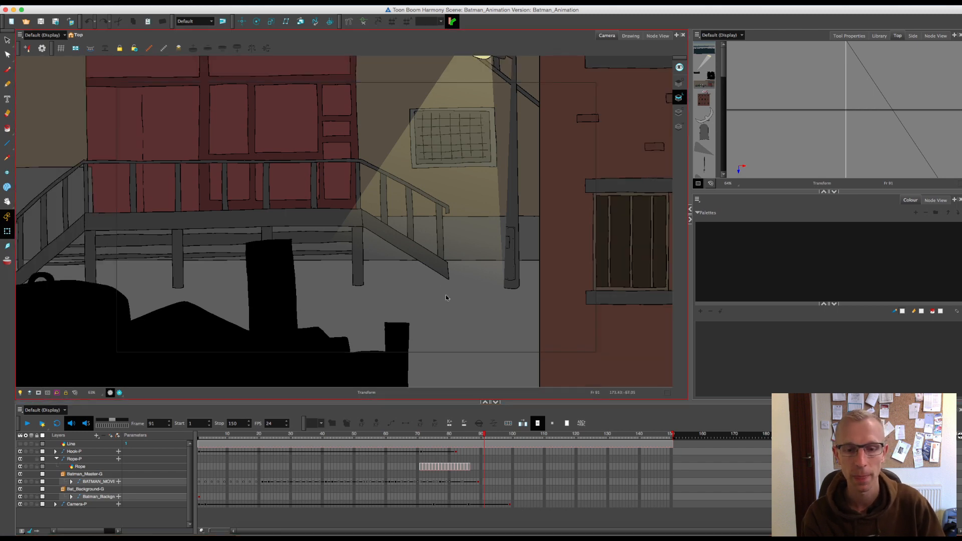
pyautogui.moveTo(487, 438); pyautogui.dragTo(510, 439)
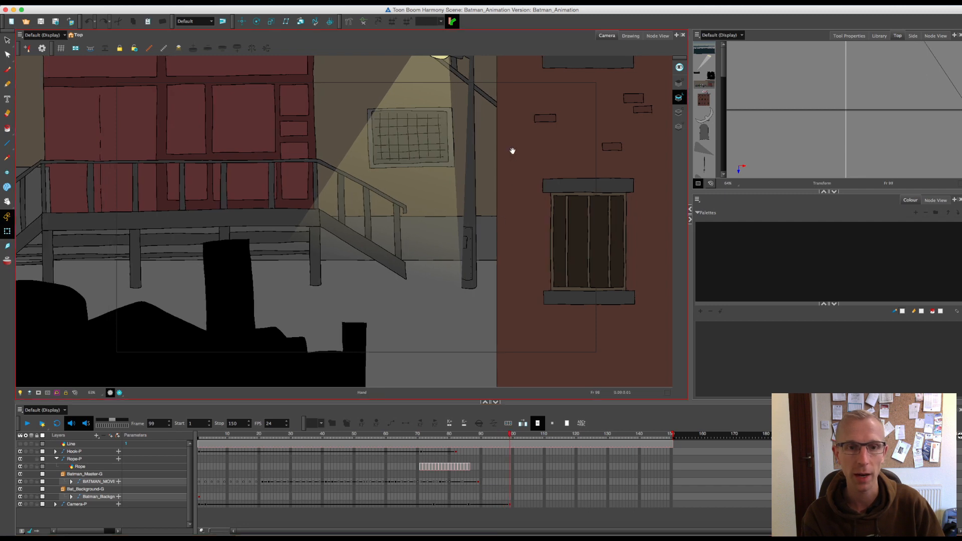
pyautogui.moveTo(512, 150); pyautogui.dragTo(505, 154)
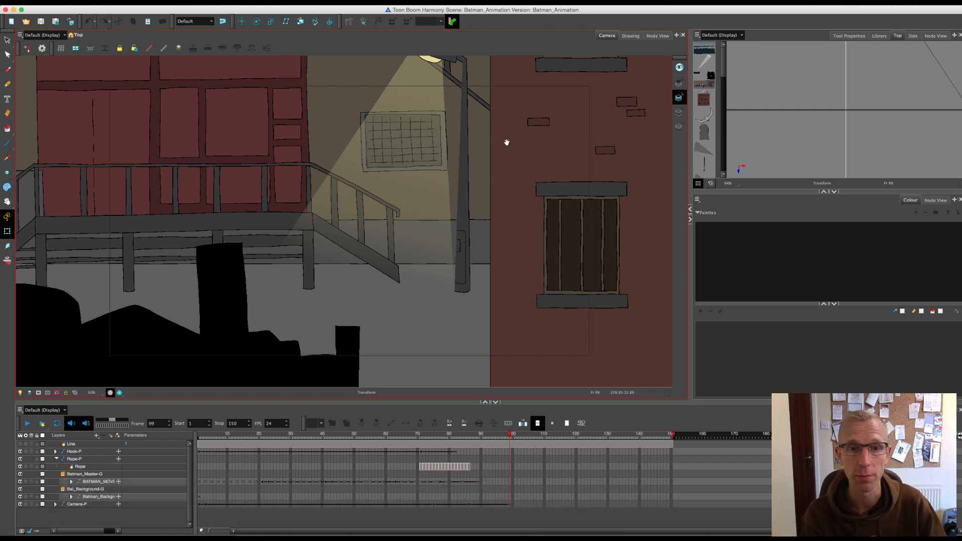
pyautogui.moveTo(507, 142); pyautogui.dragTo(482, 299)
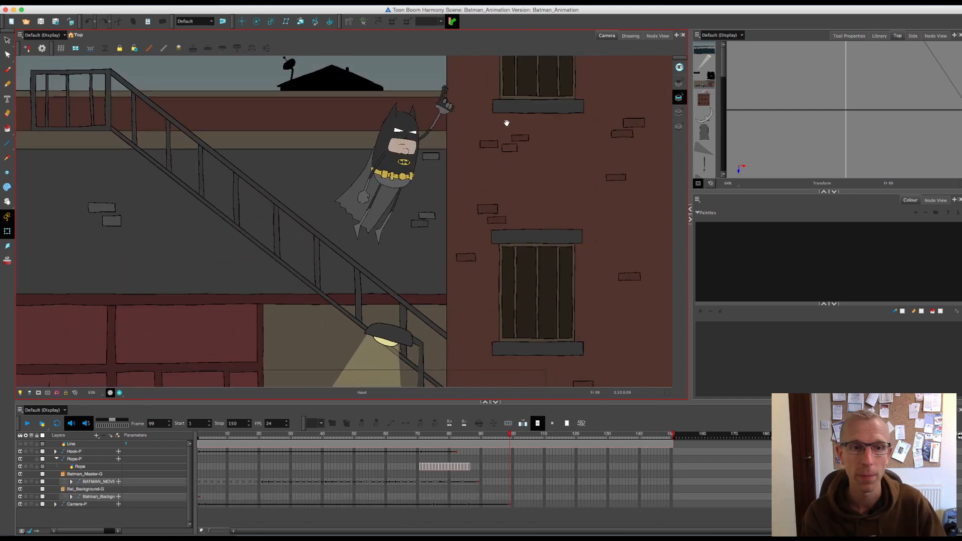
pyautogui.moveTo(507, 123); pyautogui.dragTo(483, 351)
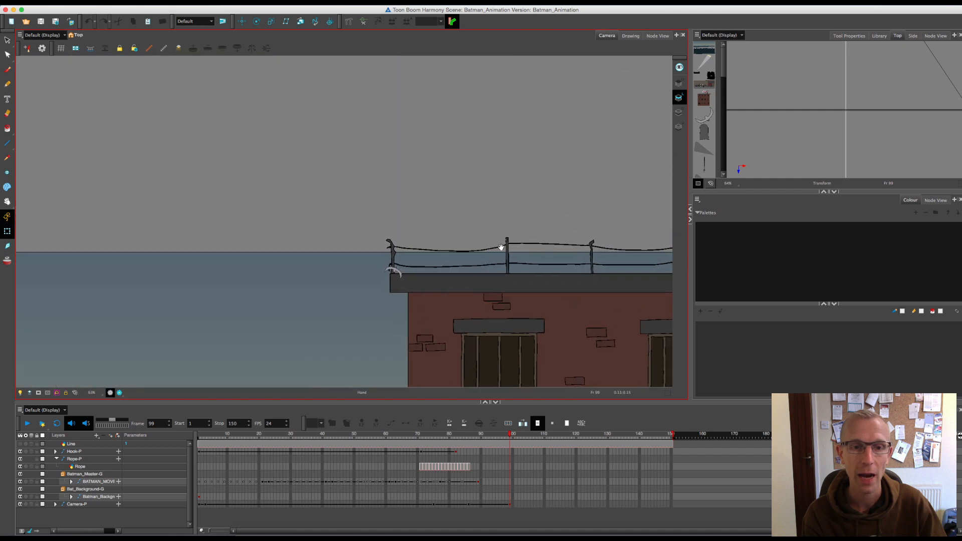
pyautogui.moveTo(501, 247); pyautogui.dragTo(476, 255)
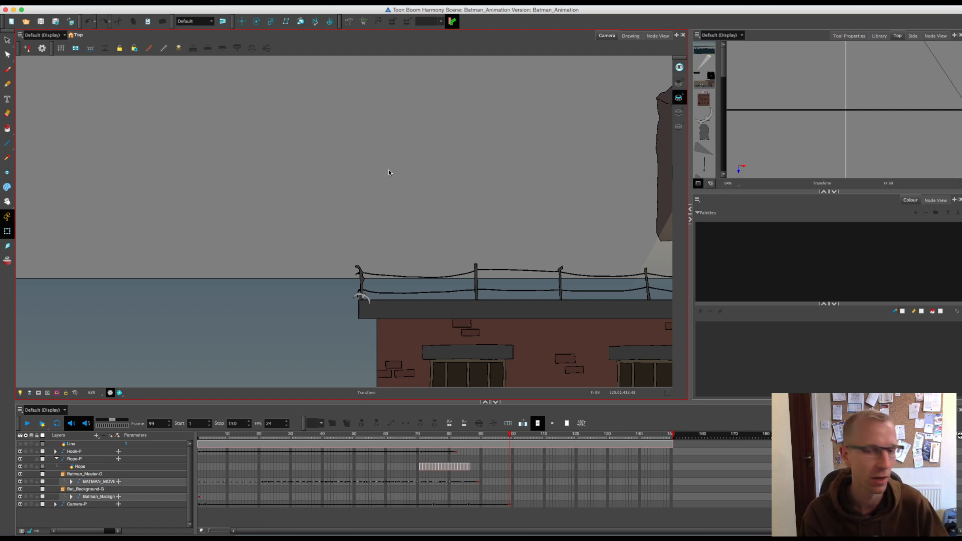
pyautogui.hscroll(10, 521, 228)
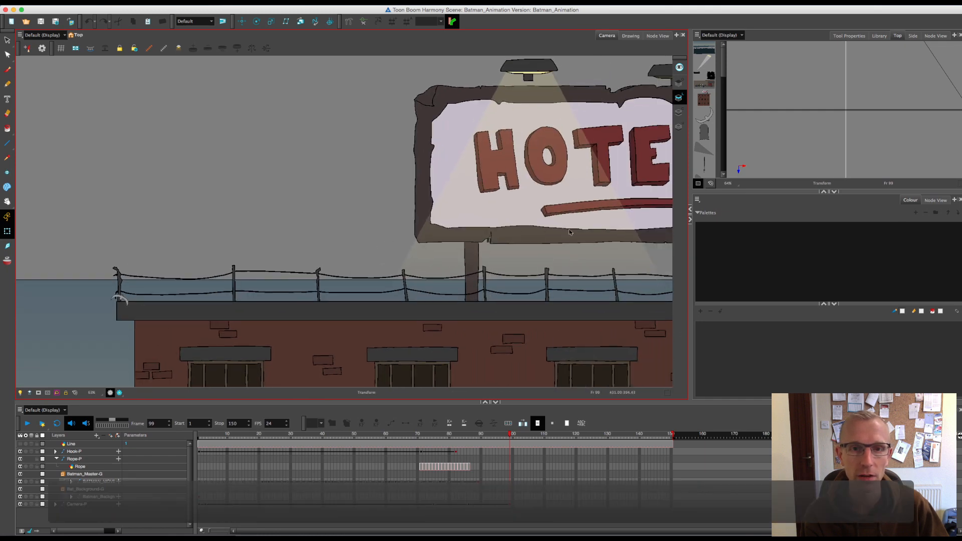
pyautogui.hscroll(15, 563, 239)
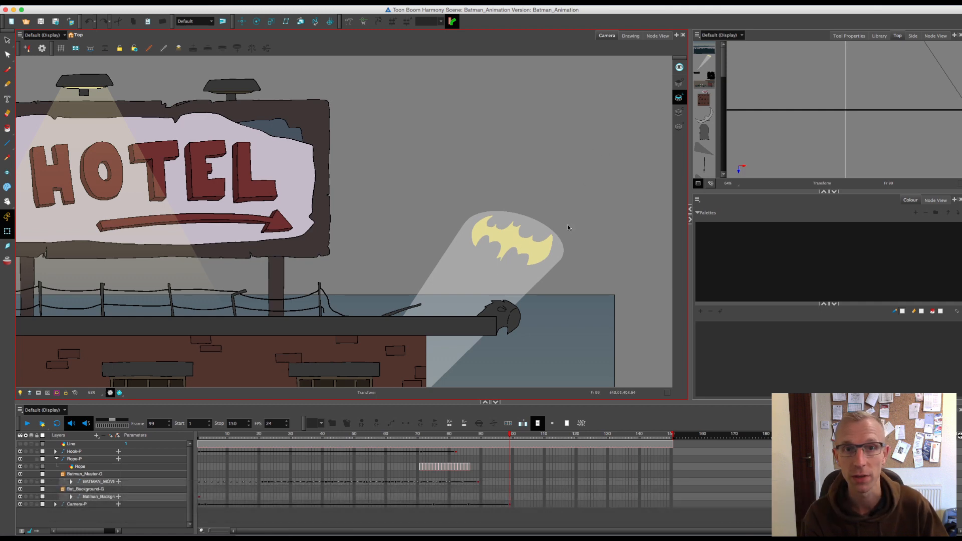
pyautogui.moveTo(520, 297); pyautogui.dragTo(420, 169)
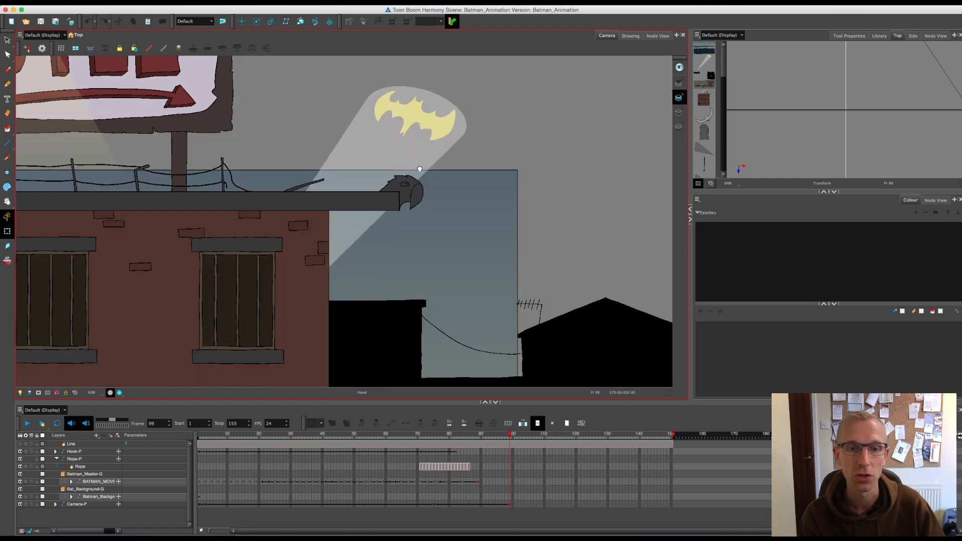
pyautogui.moveTo(499, 279); pyautogui.dragTo(466, 134)
pyautogui.moveTo(490, 254); pyautogui.dragTo(486, 128)
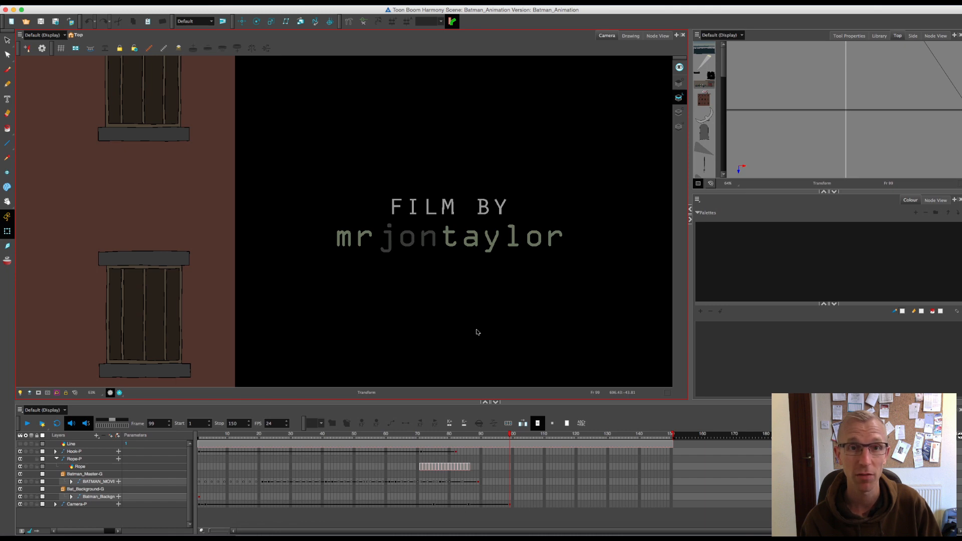
# Step: Return from the film credit to the street and examine the route up the brick building to the rooftop hook and back down
pyautogui.press('space')
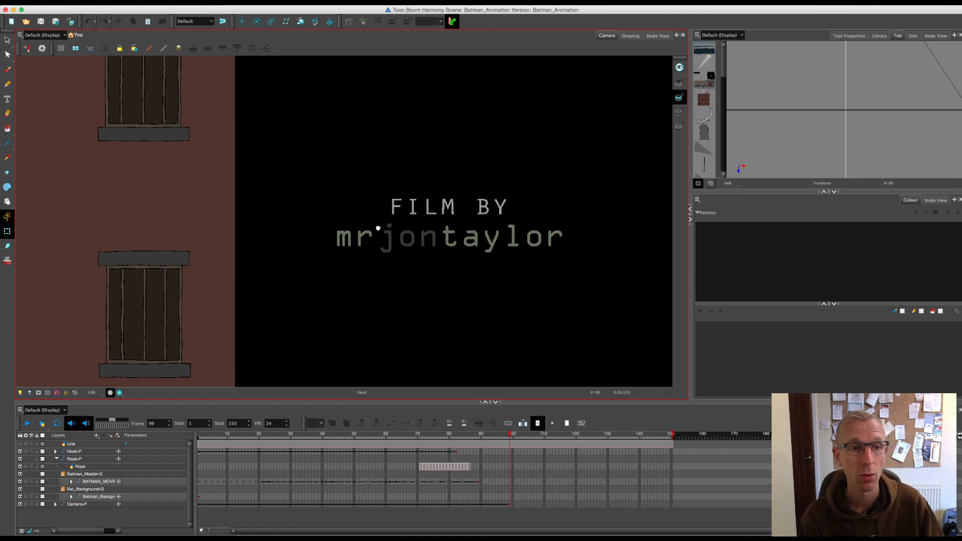
pyautogui.moveTo(378, 228); pyautogui.dragTo(701, 190)
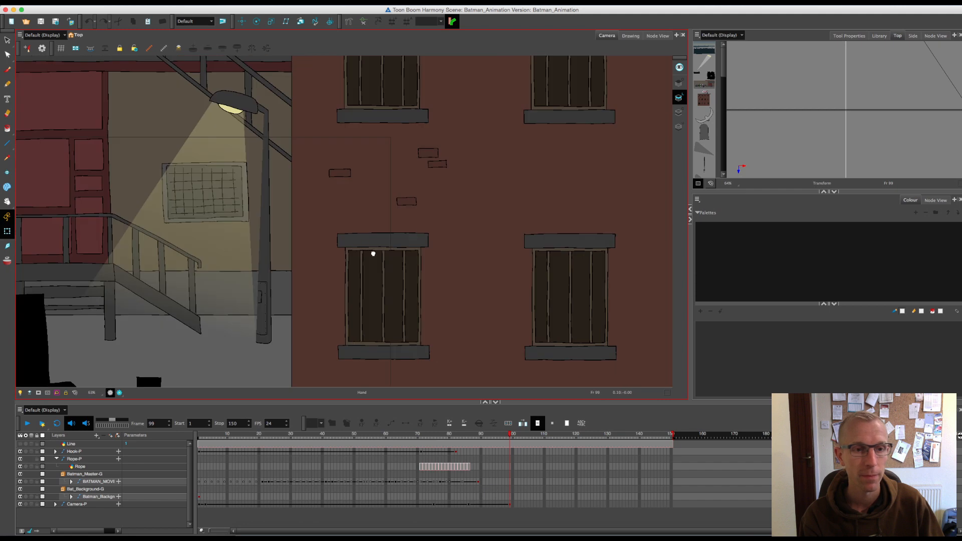
pyautogui.moveTo(373, 254); pyautogui.dragTo(493, 256)
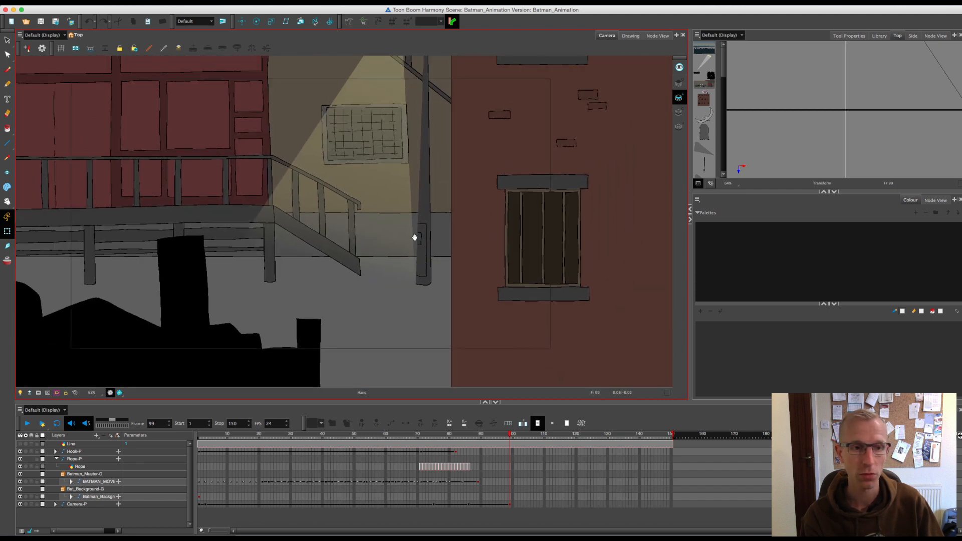
pyautogui.moveTo(415, 238); pyautogui.dragTo(484, 253)
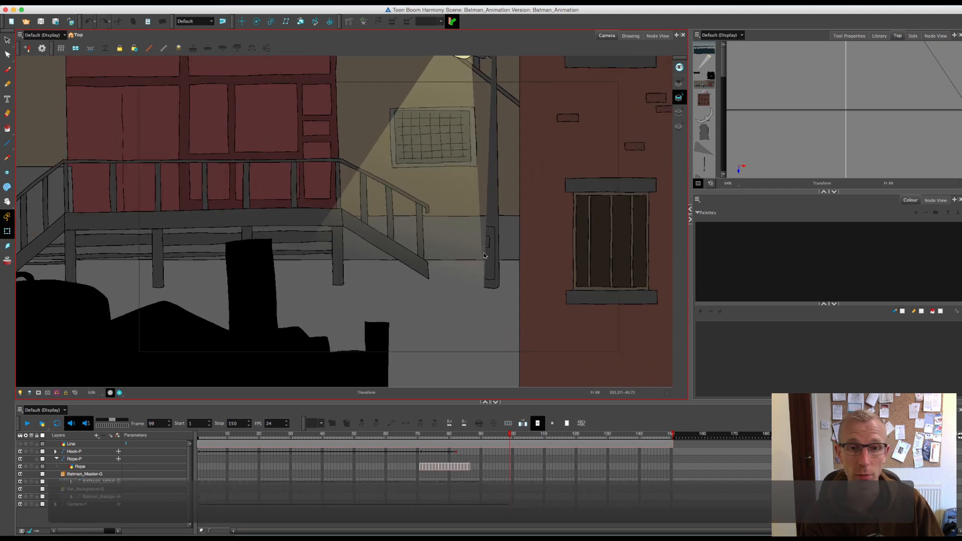
pyautogui.moveTo(511, 134); pyautogui.dragTo(476, 381)
pyautogui.moveTo(483, 170); pyautogui.dragTo(476, 363)
pyautogui.moveTo(463, 198); pyautogui.dragTo(460, 228)
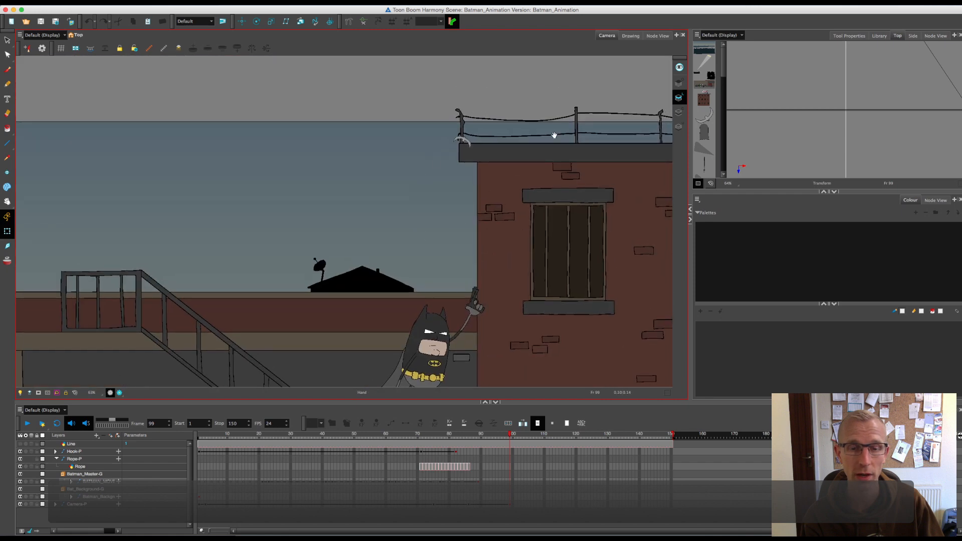
pyautogui.moveTo(554, 136); pyautogui.dragTo(404, 178)
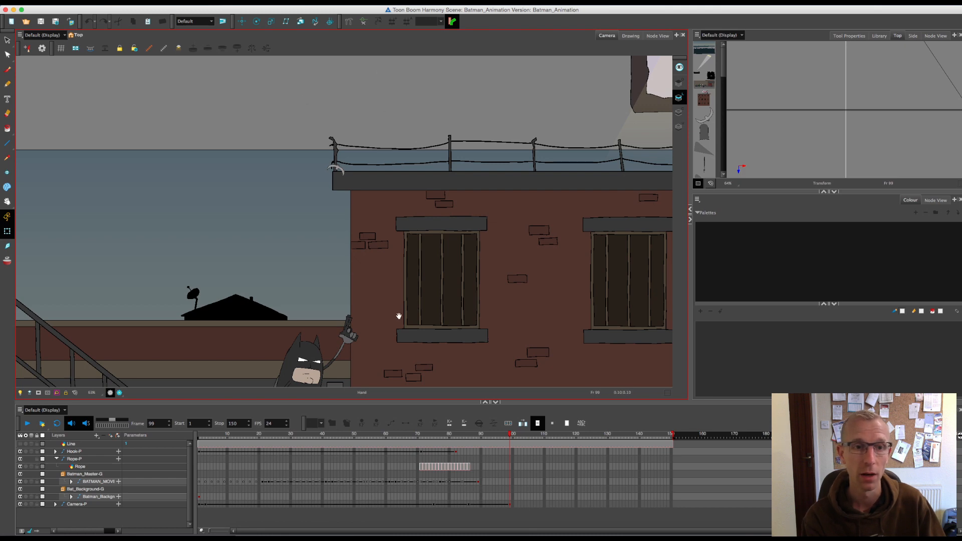
pyautogui.moveTo(398, 317); pyautogui.dragTo(402, 176)
pyautogui.moveTo(405, 295); pyautogui.dragTo(408, 219)
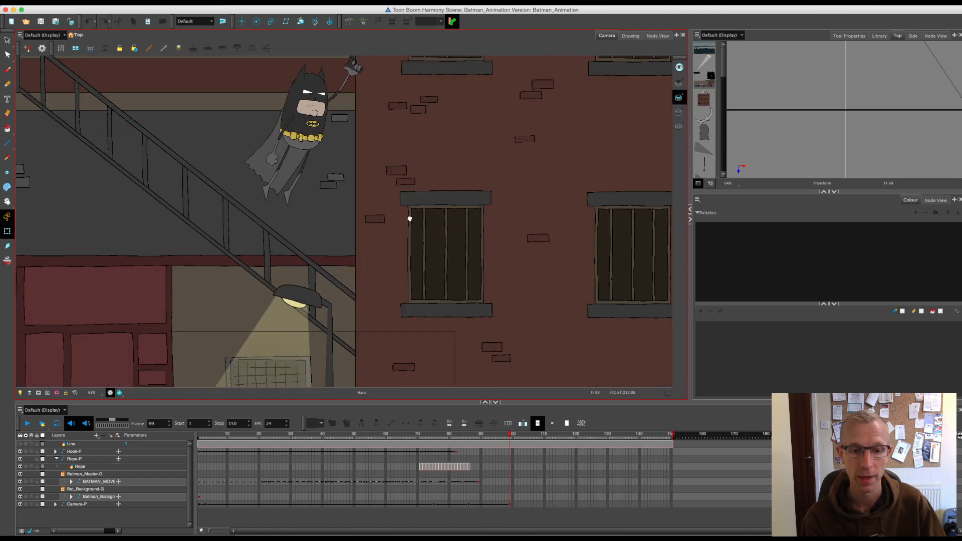
# Step: Check Batman's ascent on the rope at frame 84 and mask the Camera view to the camera frame again
pyautogui.moveTo(472, 438); pyautogui.dragTo(462, 441)
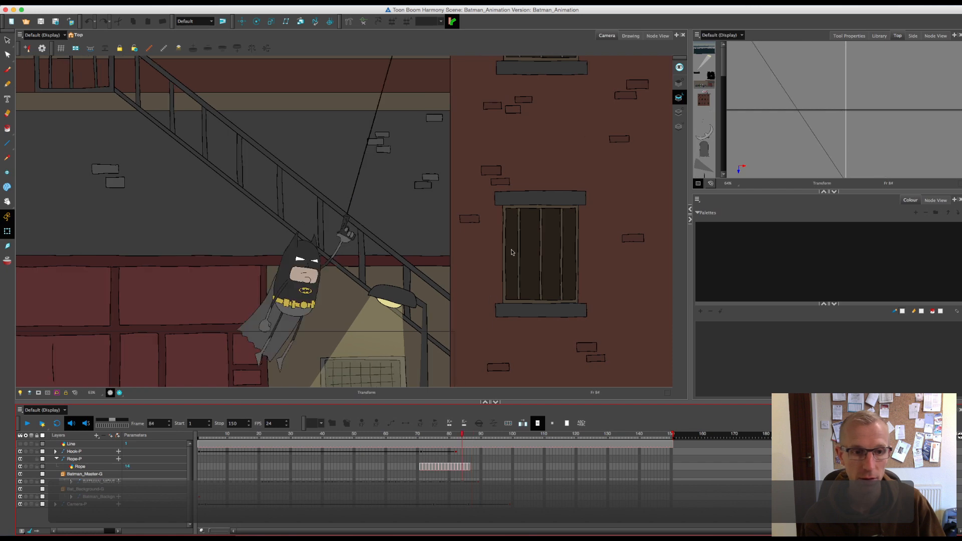
pyautogui.moveTo(452, 339); pyautogui.dragTo(520, 188)
pyautogui.click(38, 393)
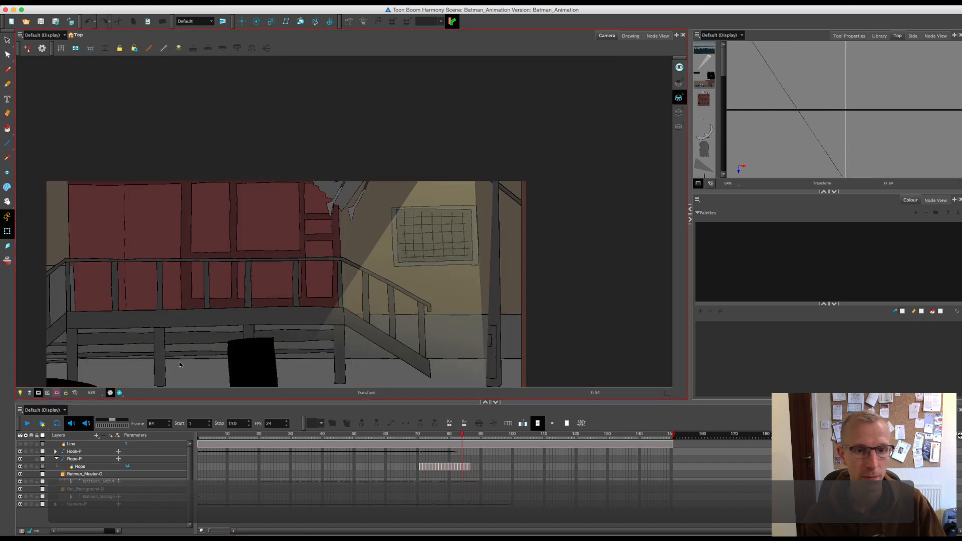
pyautogui.moveTo(424, 305); pyautogui.dragTo(447, 254)
# Step: Add a keyframe on the Camera-P layer at frame 109
pyautogui.moveTo(461, 437); pyautogui.dragTo(510, 440)
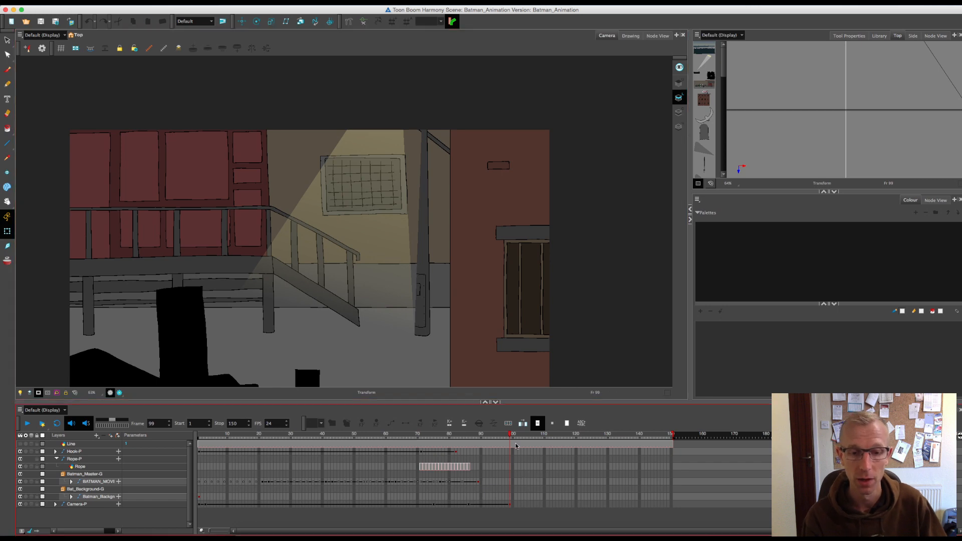
pyautogui.moveTo(510, 436); pyautogui.dragTo(513, 434)
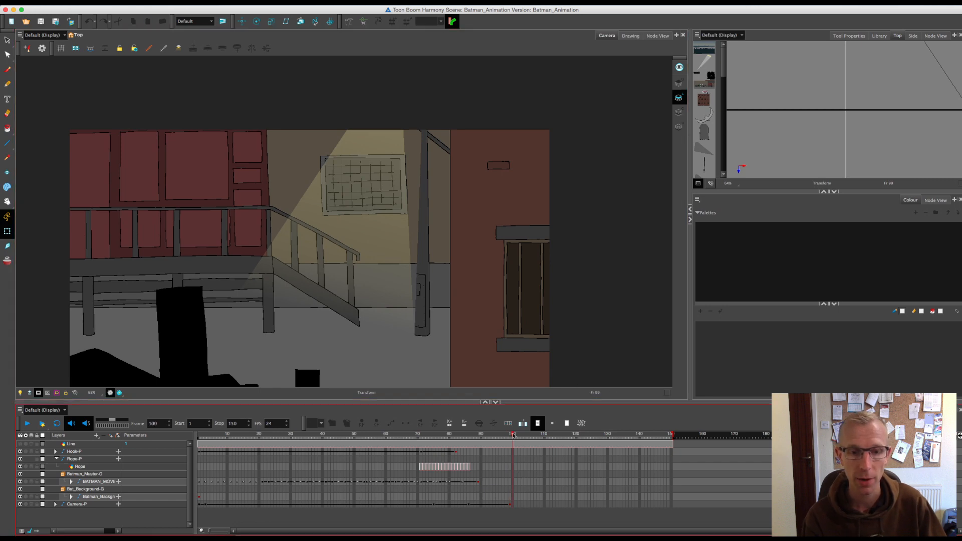
pyautogui.click(541, 505)
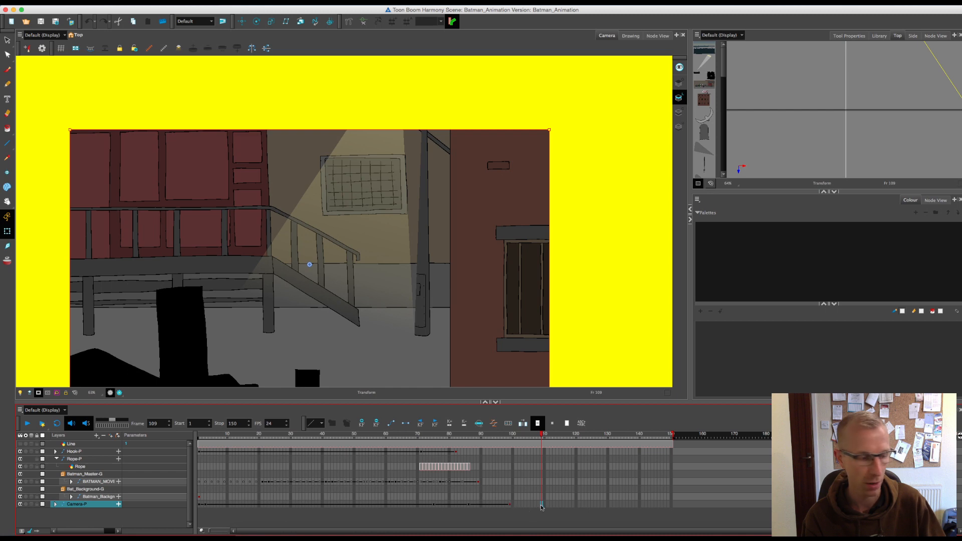
pyautogui.press('F6')
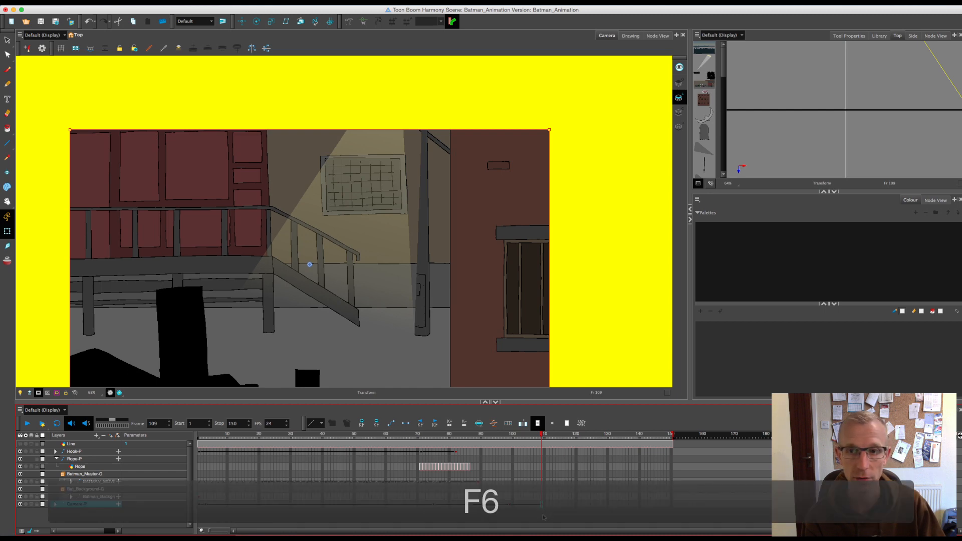
# Step: Bring the camera's cone fully into view in the Top view
pyautogui.click(891, 65)
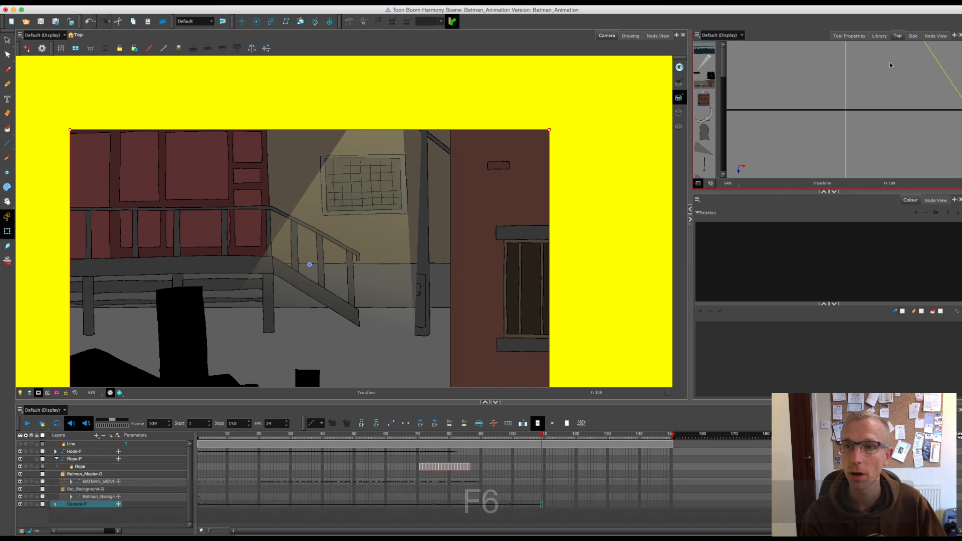
pyautogui.click(913, 35)
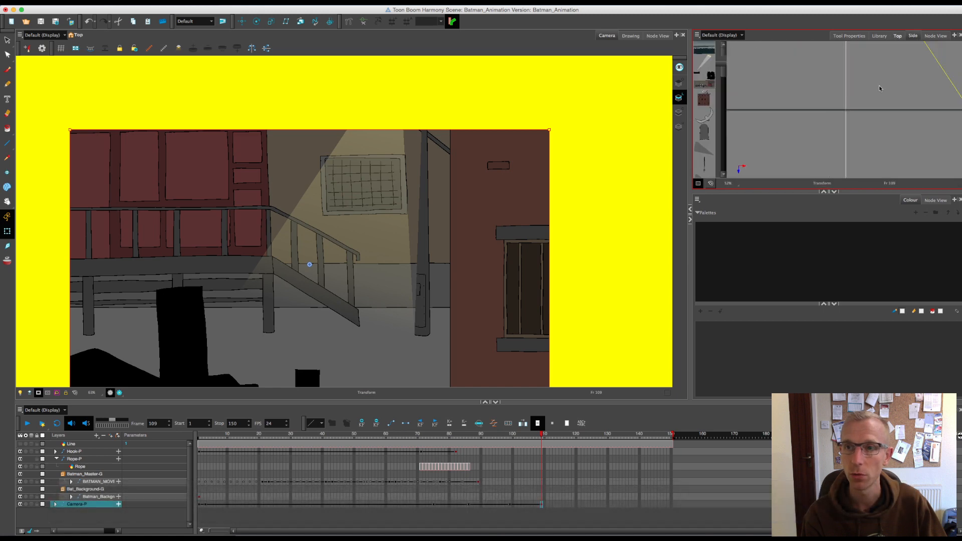
pyautogui.press('1')
pyautogui.press('1')
pyautogui.press('1')
pyautogui.press('1')
pyautogui.press('1')
pyautogui.press('1')
pyautogui.press('1')
pyautogui.press('1')
pyautogui.press('1')
pyautogui.press('1')
pyautogui.press('1')
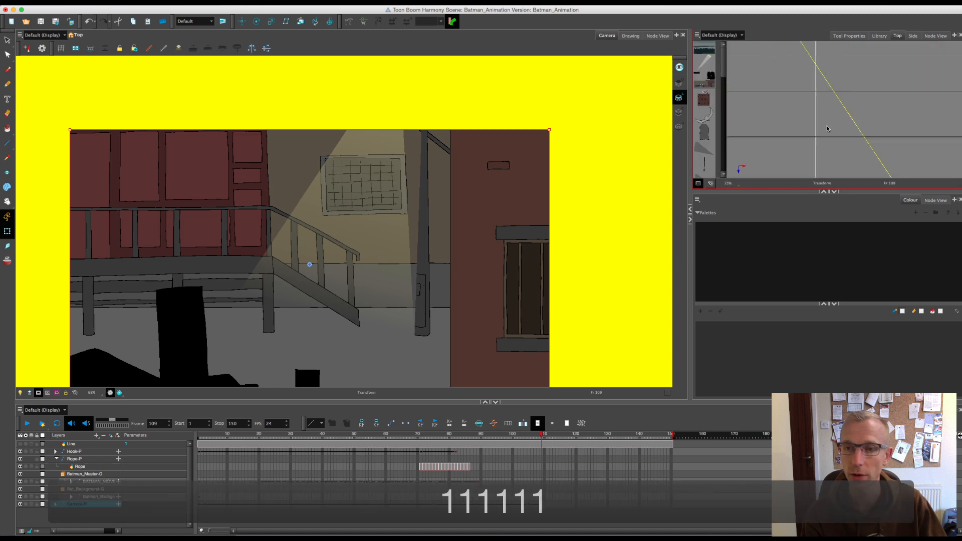
pyautogui.moveTo(869, 146); pyautogui.dragTo(831, 116)
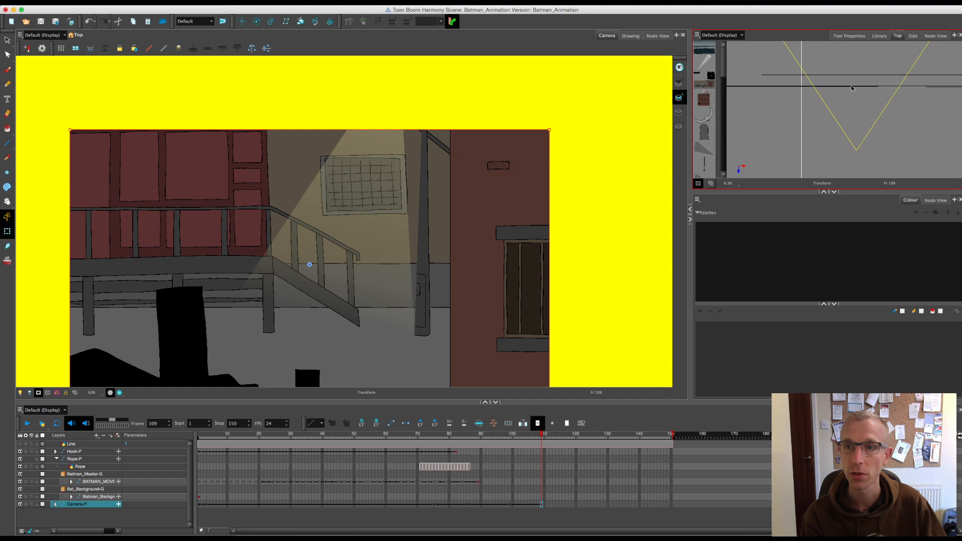
# Step: Raise the camera in the Side view at frame 109 until Batman on his rope is in the frame
pyautogui.click(912, 36)
pyautogui.press('1')
pyautogui.press('1')
pyautogui.press('1')
pyautogui.press('1')
pyautogui.press('1')
pyautogui.press('1')
pyautogui.press('1')
pyautogui.press('1')
pyautogui.press('1')
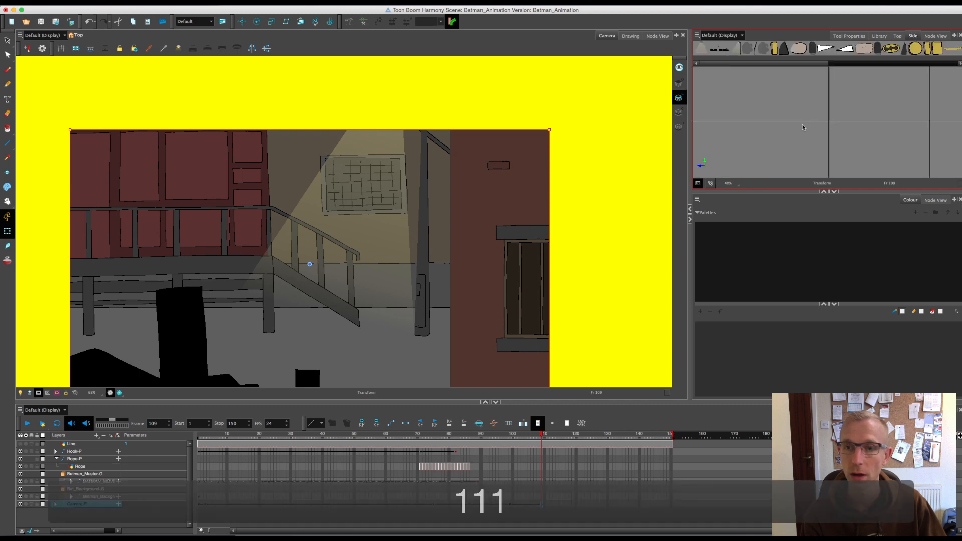
pyautogui.press('1')
pyautogui.press('1')
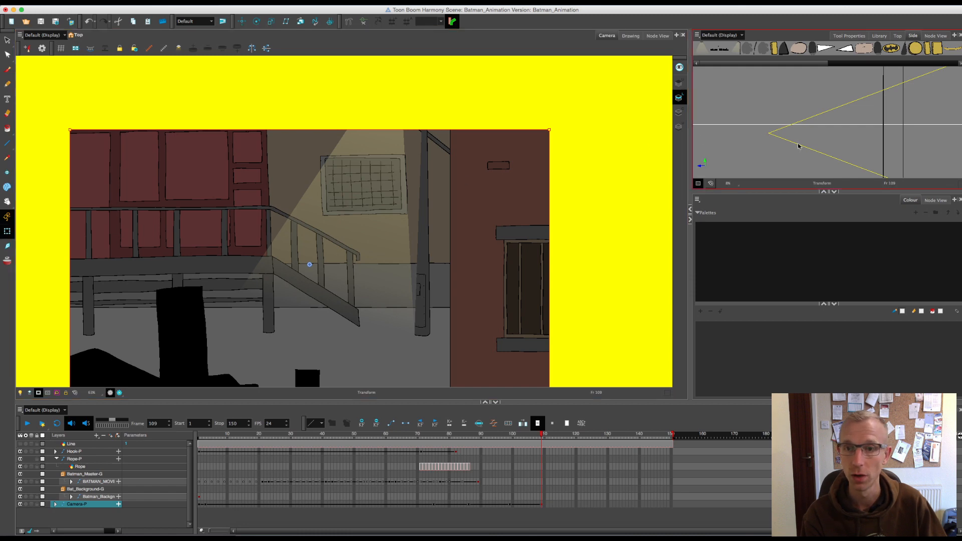
pyautogui.moveTo(798, 146); pyautogui.dragTo(813, 71)
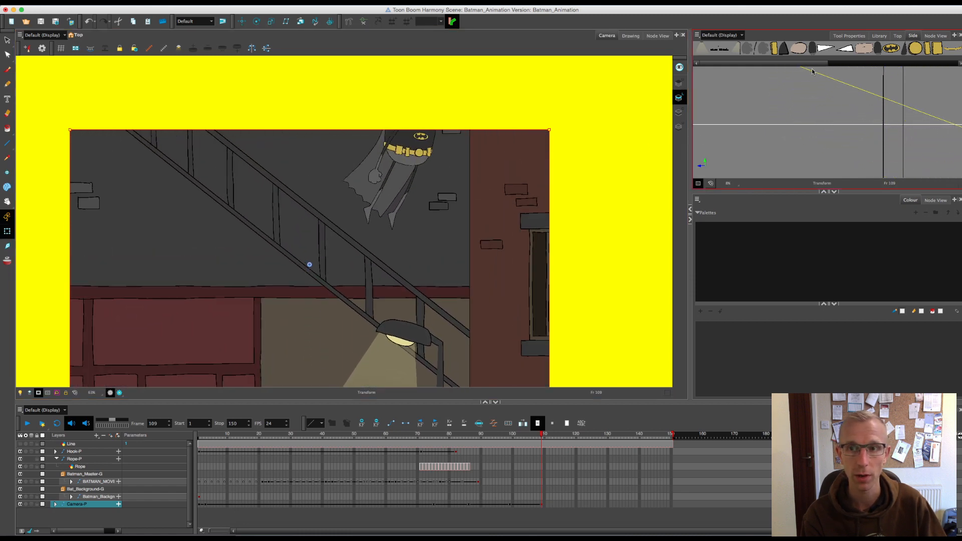
pyautogui.press('super+z')
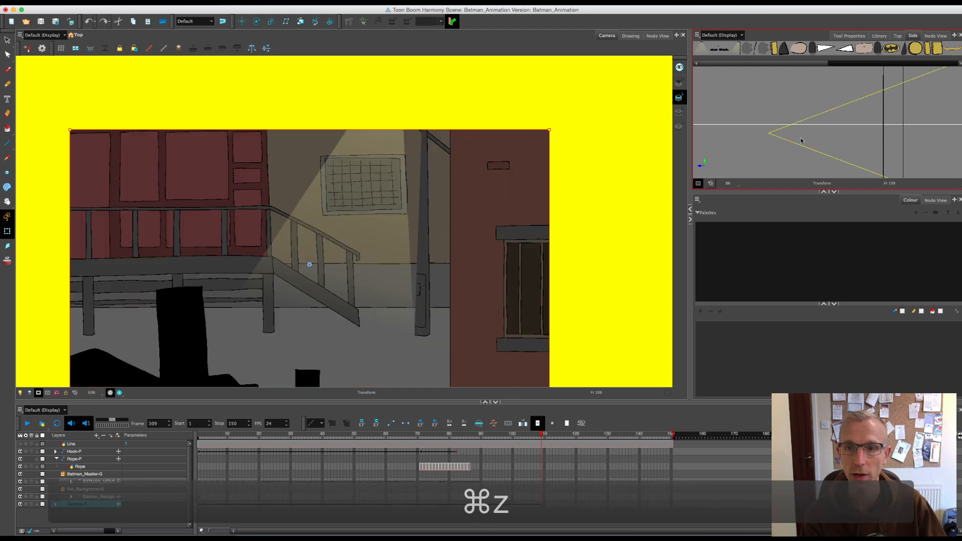
pyautogui.moveTo(800, 145); pyautogui.dragTo(747, 108)
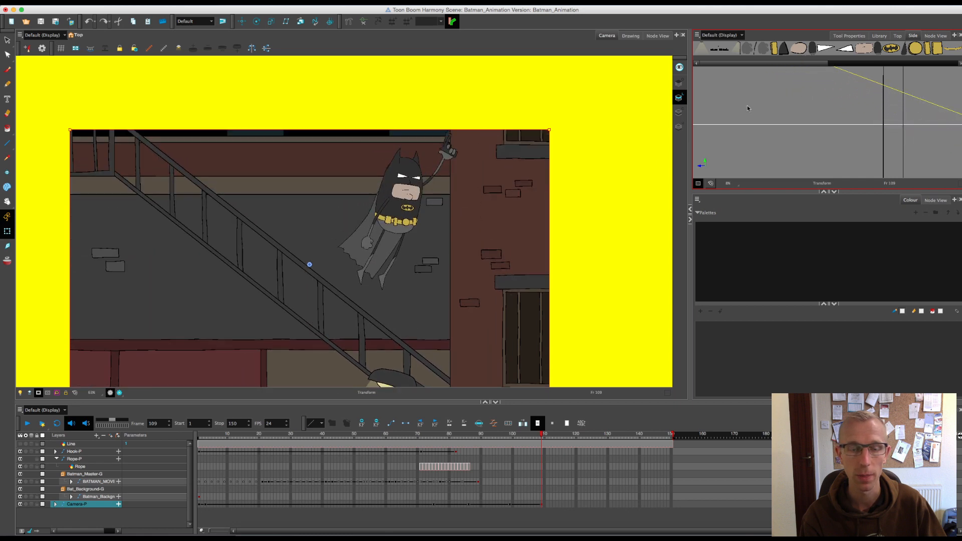
# Step: Raise the camera further at frame 109 until it frames the city skyline with the rooftop hook low in the shot
pyautogui.press('1')
pyautogui.press('1')
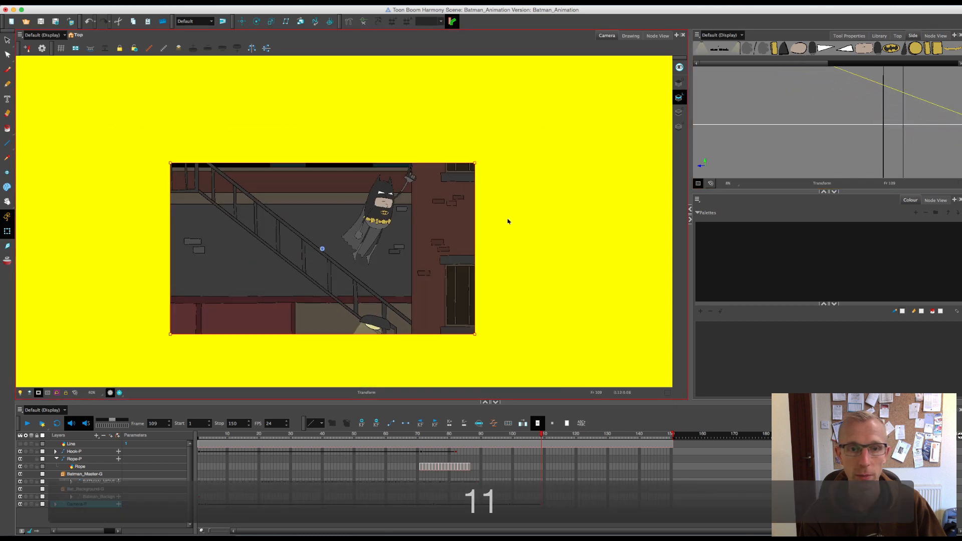
pyautogui.moveTo(845, 98); pyautogui.dragTo(824, 182)
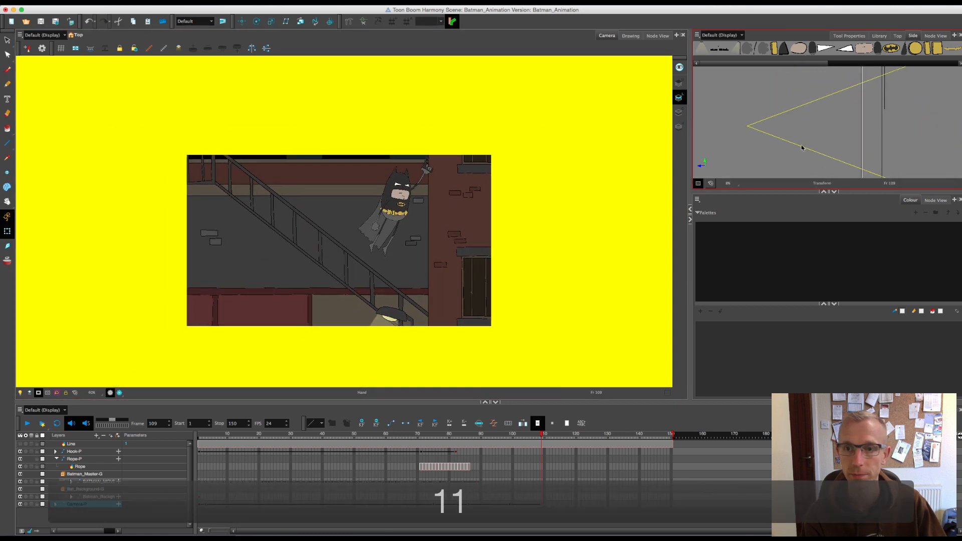
pyautogui.moveTo(801, 147); pyautogui.dragTo(777, 86)
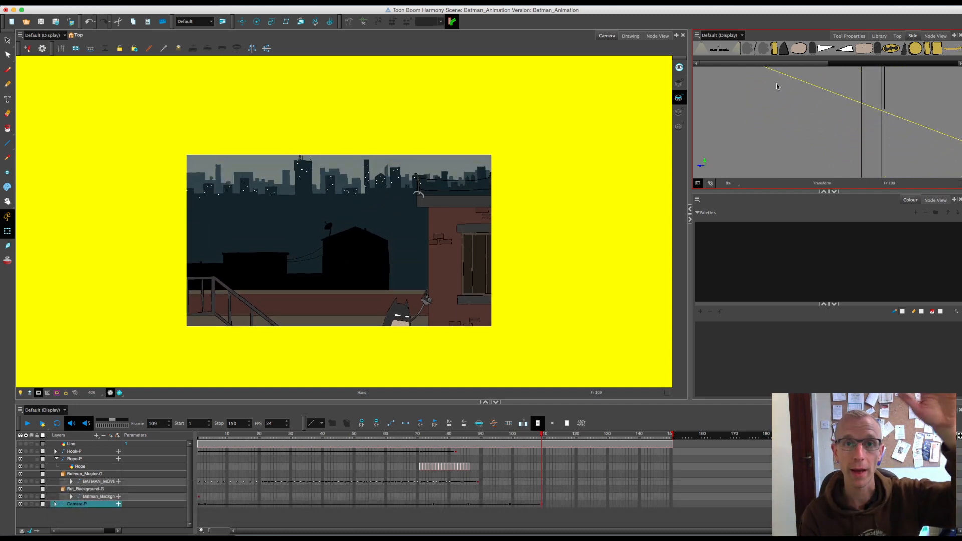
pyautogui.moveTo(790, 108); pyautogui.dragTo(785, 187)
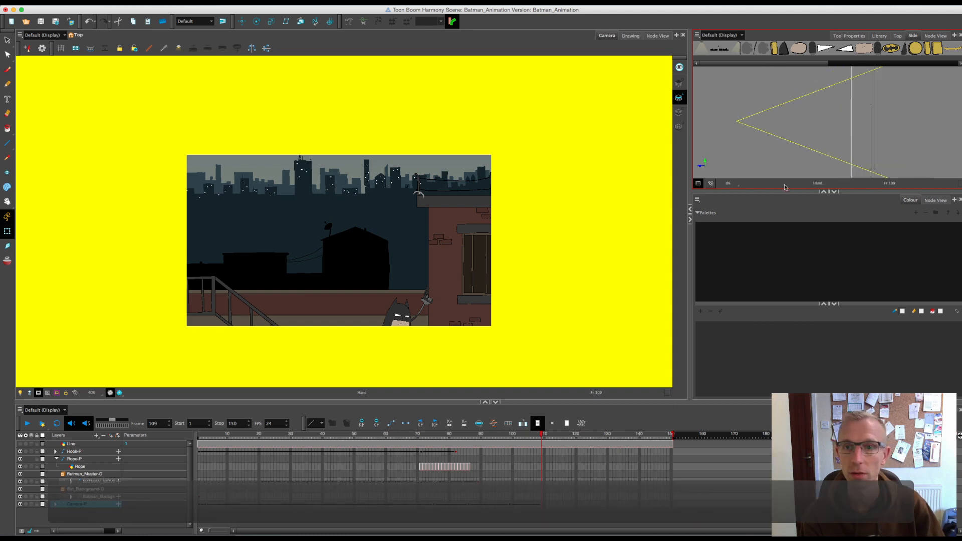
pyautogui.moveTo(792, 145); pyautogui.dragTo(787, 94)
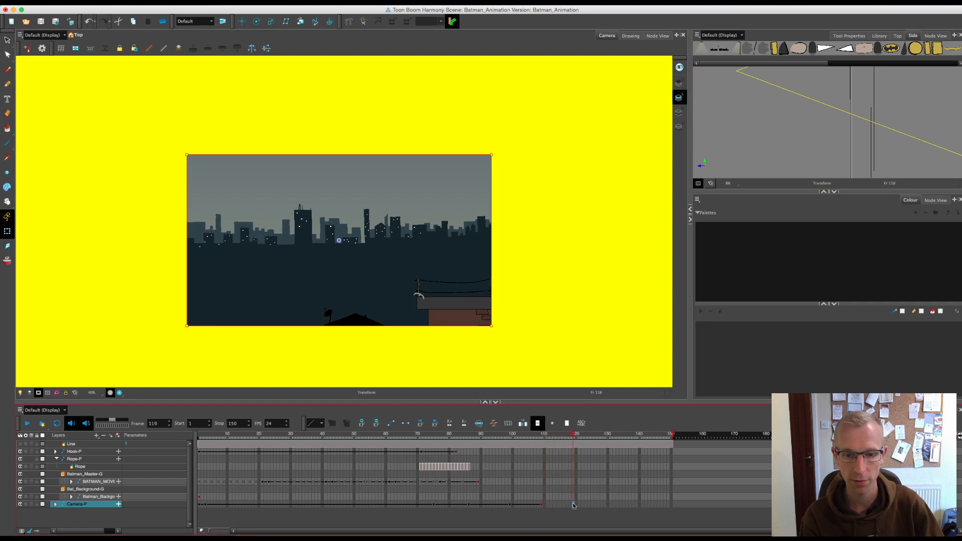
# Step: Add a Camera-P keyframe at frame 119 and move the camera right and slightly down to frame the brick building's roof
pyautogui.press('F6')
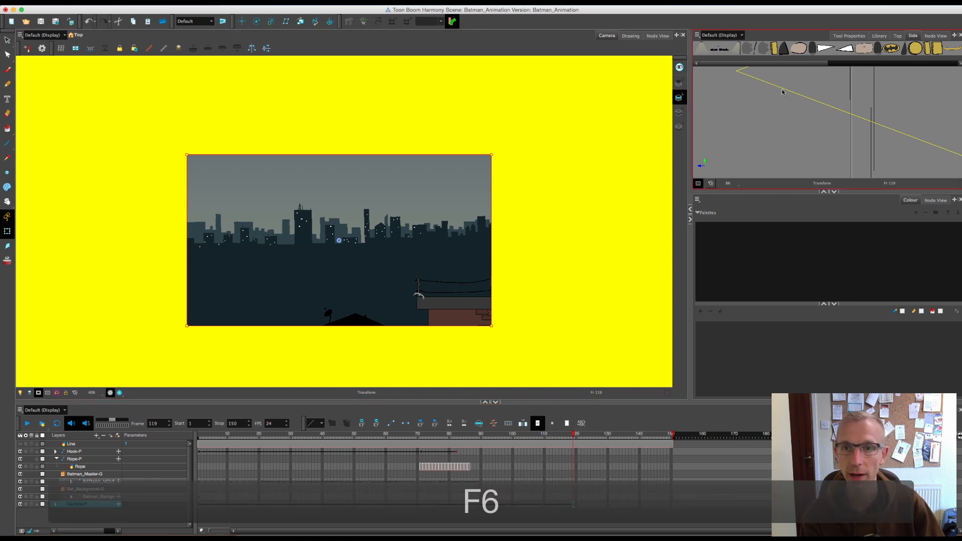
pyautogui.moveTo(782, 92); pyautogui.dragTo(785, 114)
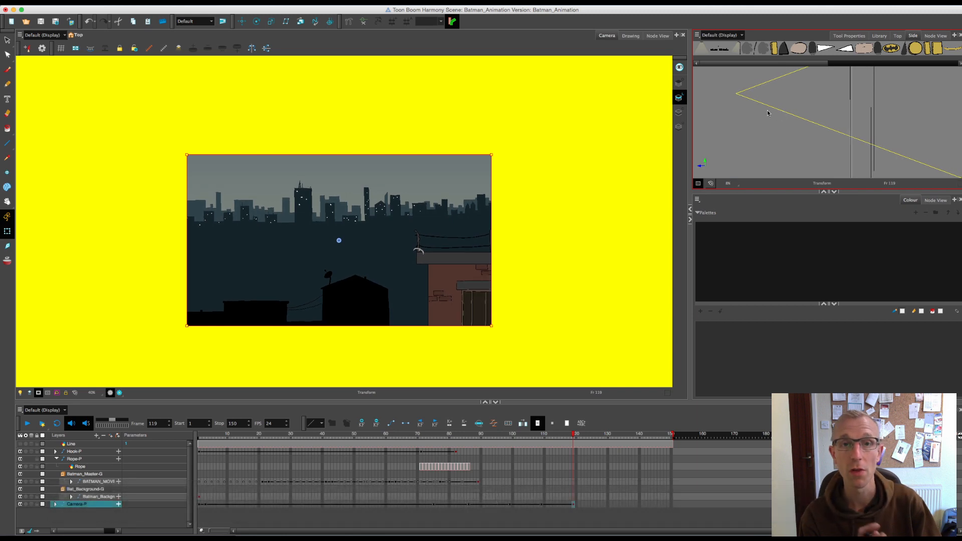
pyautogui.click(897, 36)
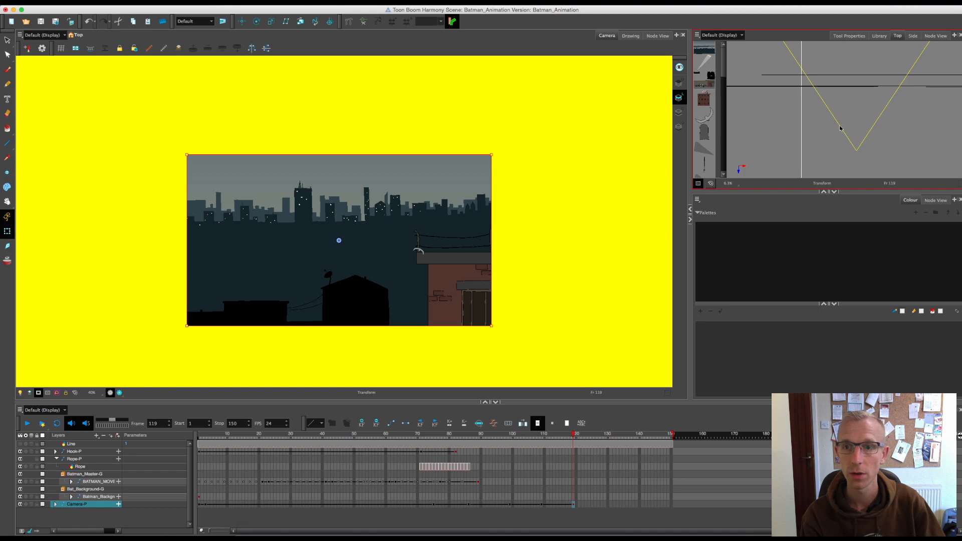
pyautogui.moveTo(843, 127); pyautogui.dragTo(872, 131)
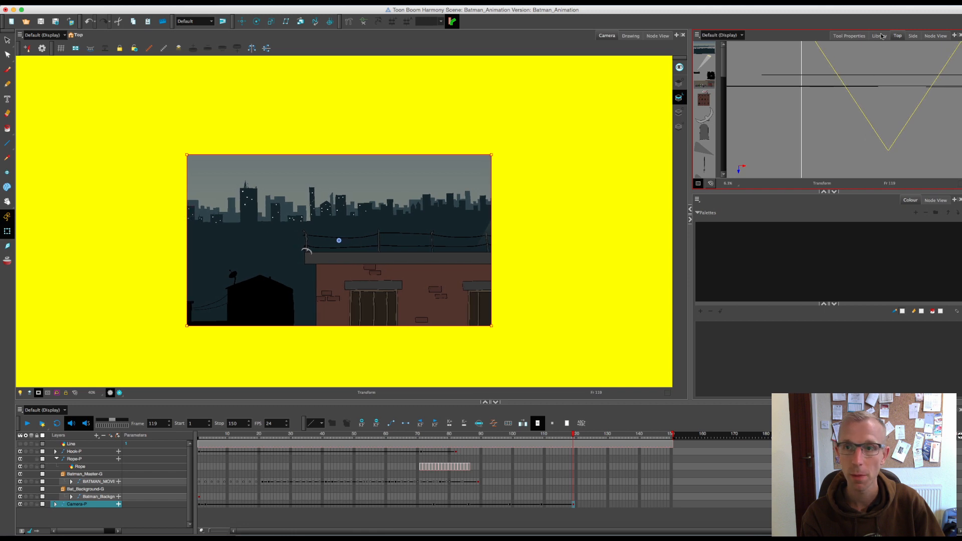
pyautogui.click(913, 36)
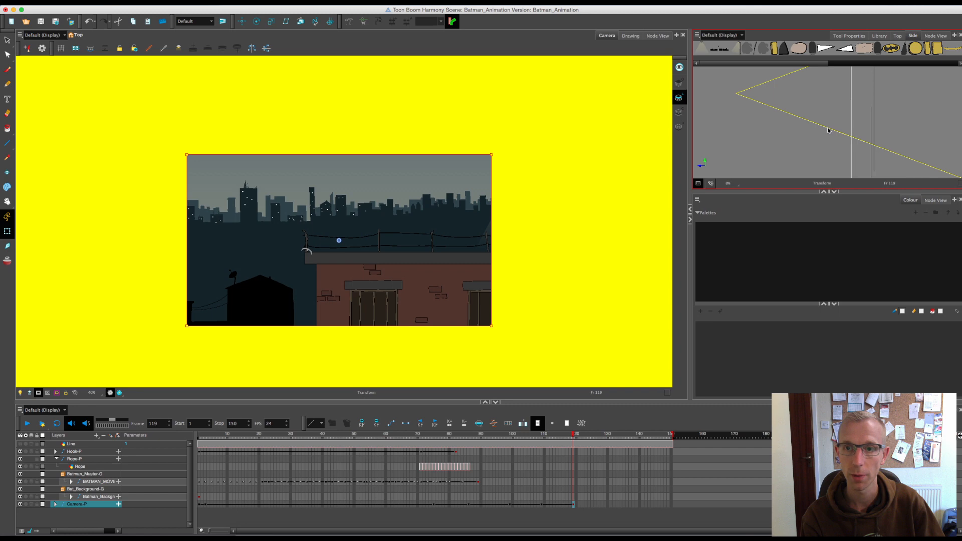
pyautogui.moveTo(828, 130); pyautogui.dragTo(829, 121)
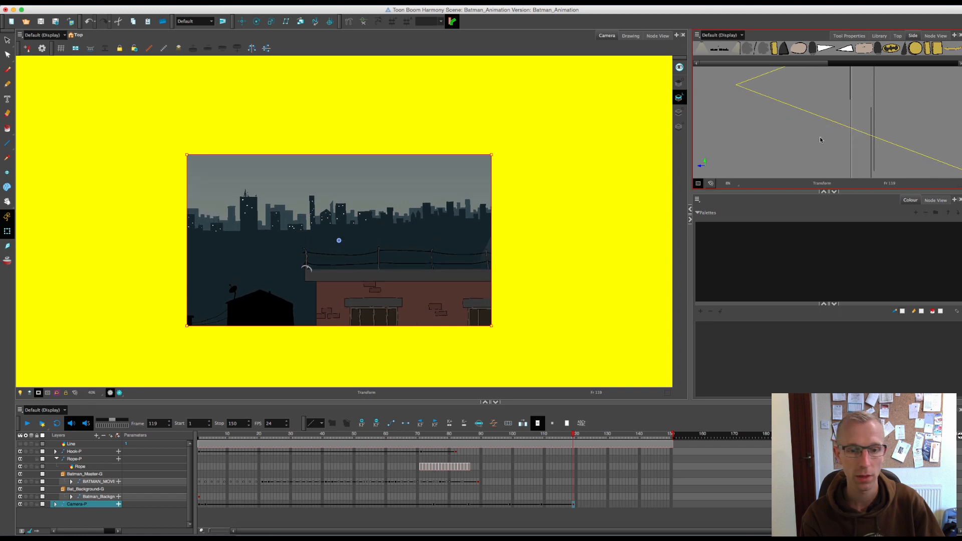
# Step: Check the camera move from frame 99 to 113 and unmask the Camera view
pyautogui.click(512, 435)
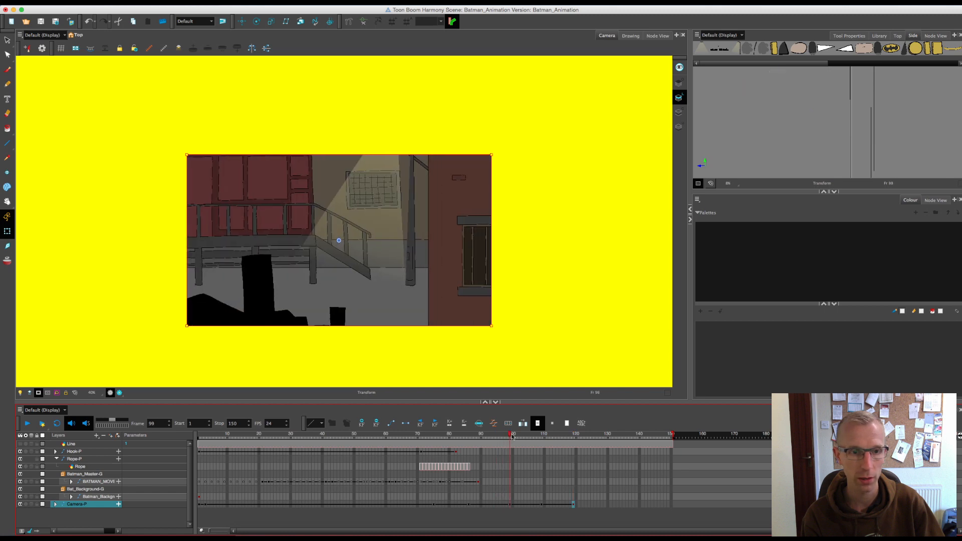
pyautogui.moveTo(512, 436); pyautogui.dragTo(553, 451)
pyautogui.click(103, 364)
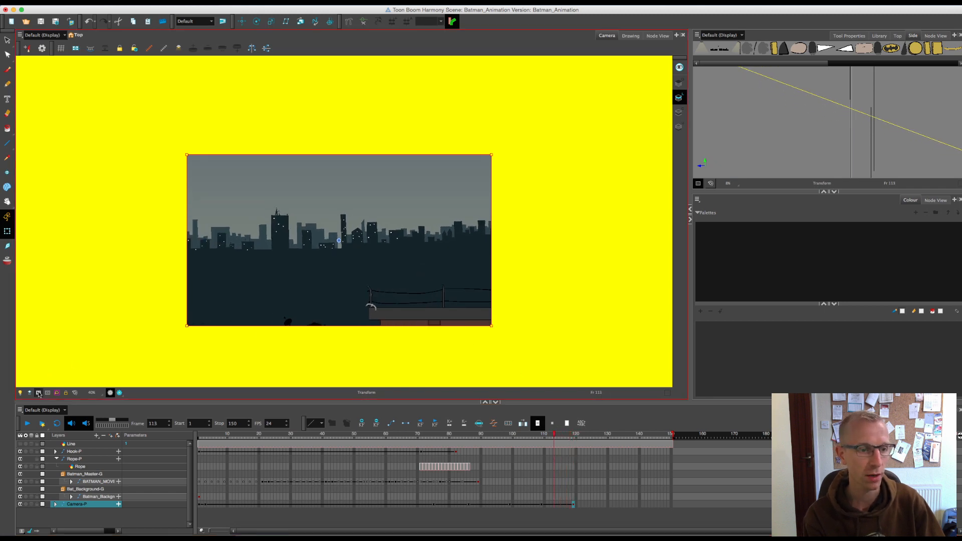
pyautogui.click(39, 393)
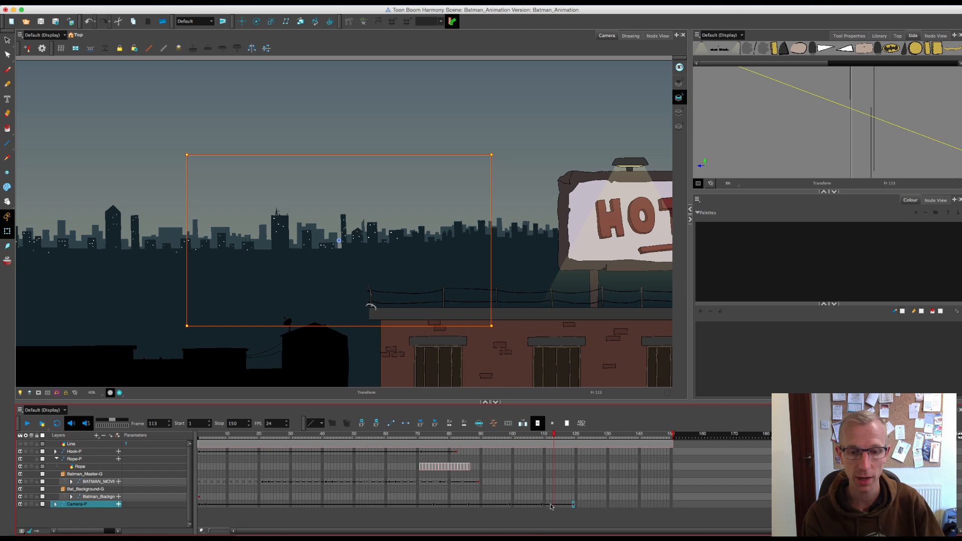
# Step: Go to frame 112 on the Camera-P layer and show the camera's motion path controls
pyautogui.click(551, 505)
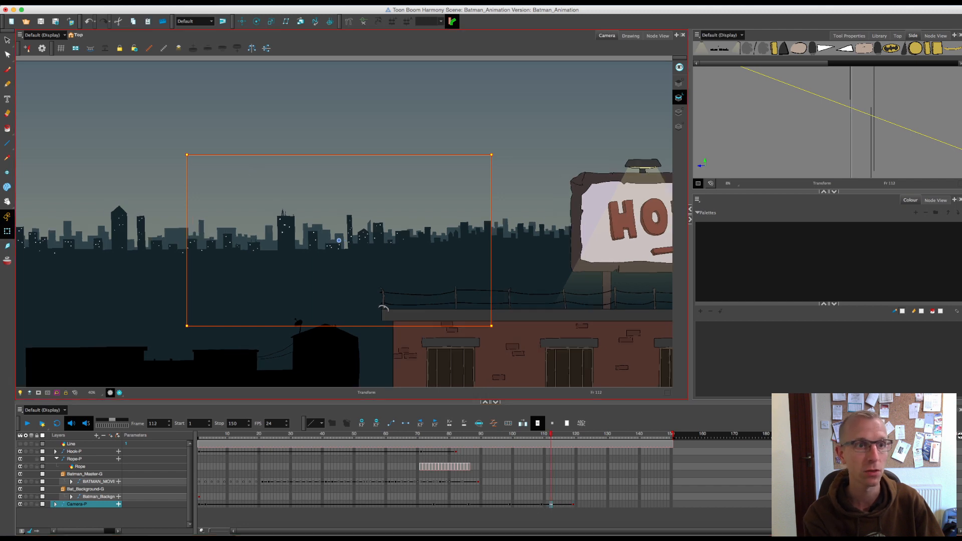
pyautogui.click(120, 3)
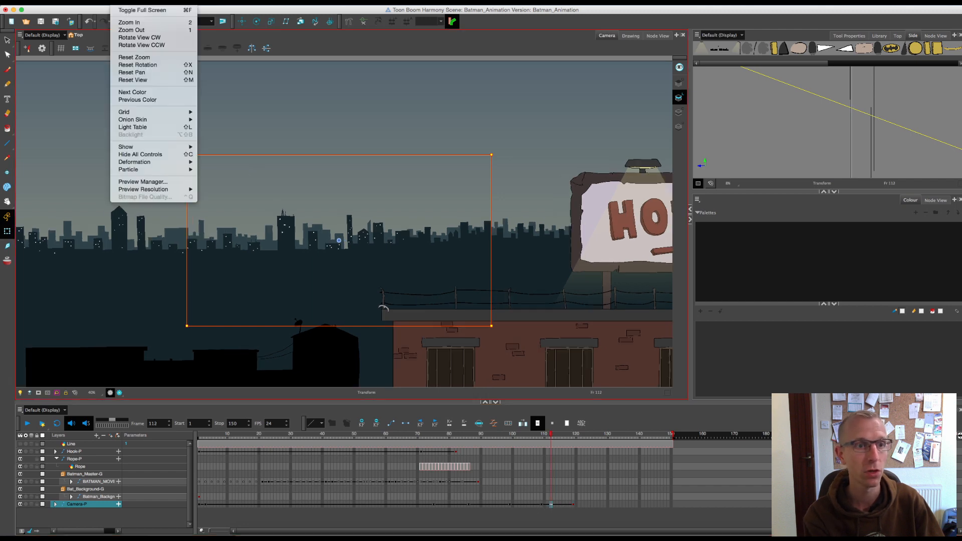
pyautogui.moveTo(150, 146)
pyautogui.click(216, 170)
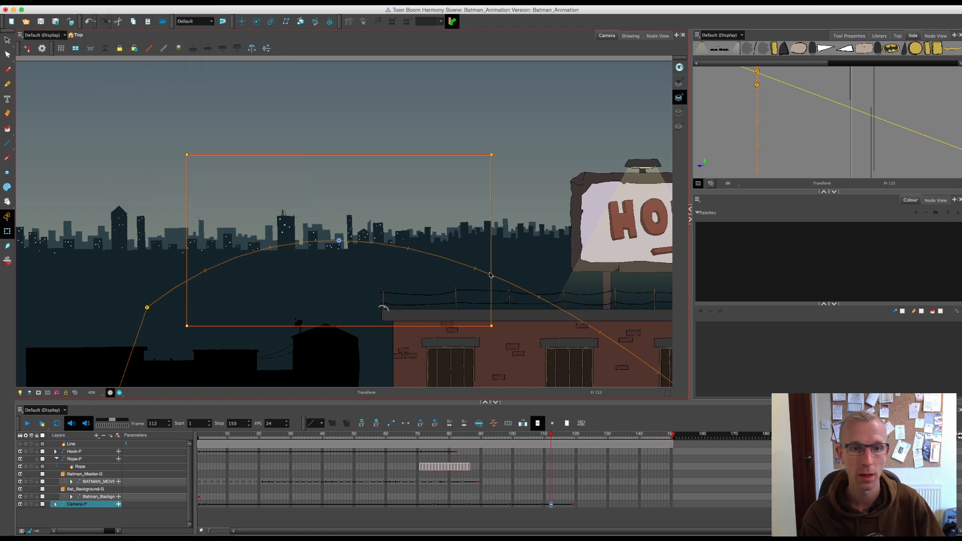
# Step: Examine the camera's entire motion path, from its horizontal run to the curve over the hotel roof
pyautogui.moveTo(349, 193); pyautogui.dragTo(358, 139)
pyautogui.press('1')
pyautogui.press('1')
pyautogui.press('1')
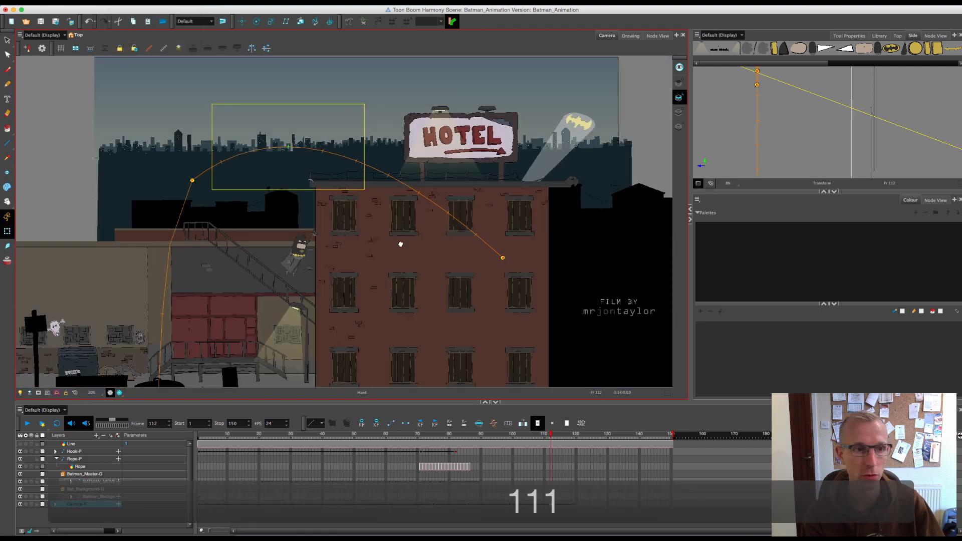
pyautogui.moveTo(401, 244); pyautogui.dragTo(543, 178)
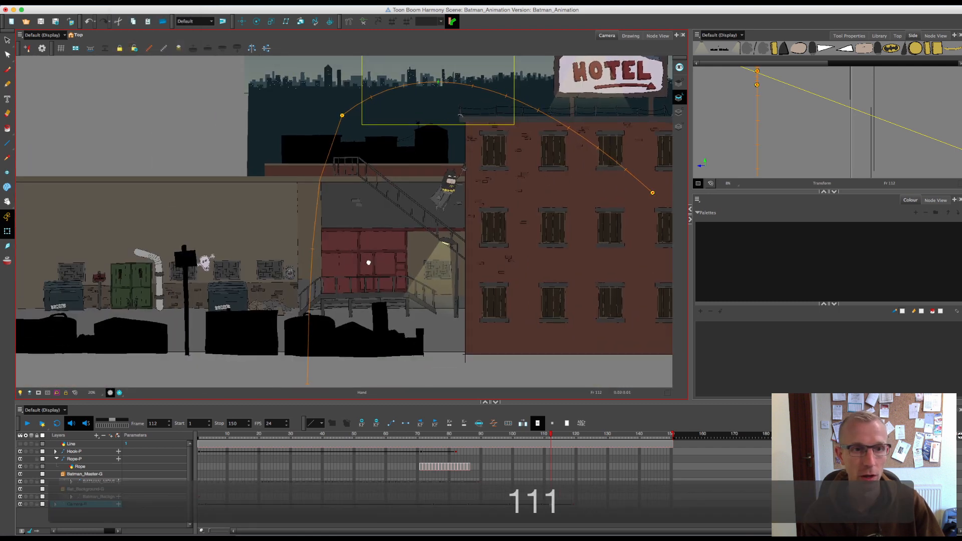
pyautogui.moveTo(367, 262); pyautogui.dragTo(412, 214)
pyautogui.press('1')
pyautogui.press('1')
pyautogui.press('1')
pyautogui.press('1')
pyautogui.press('1')
pyautogui.press('1')
pyautogui.press('1')
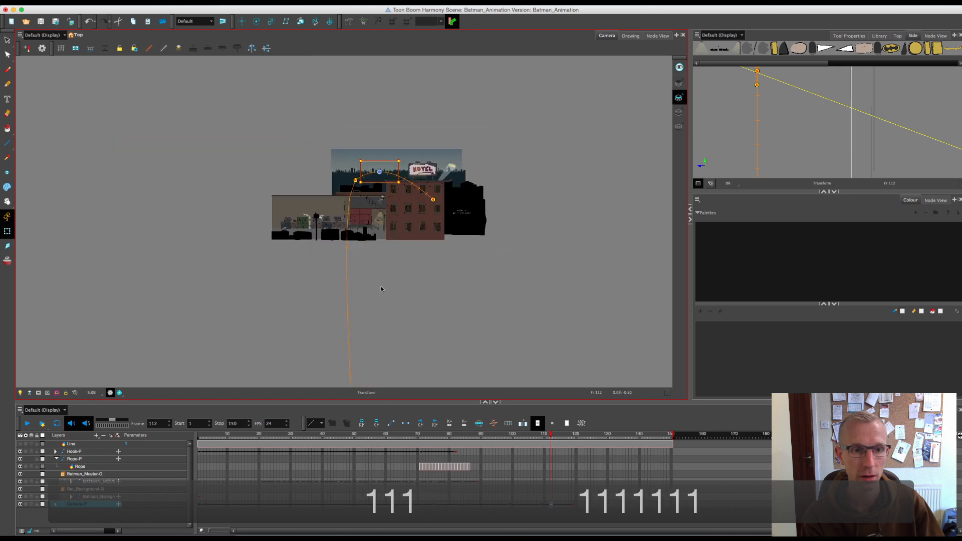
pyautogui.moveTo(382, 297); pyautogui.dragTo(392, 272)
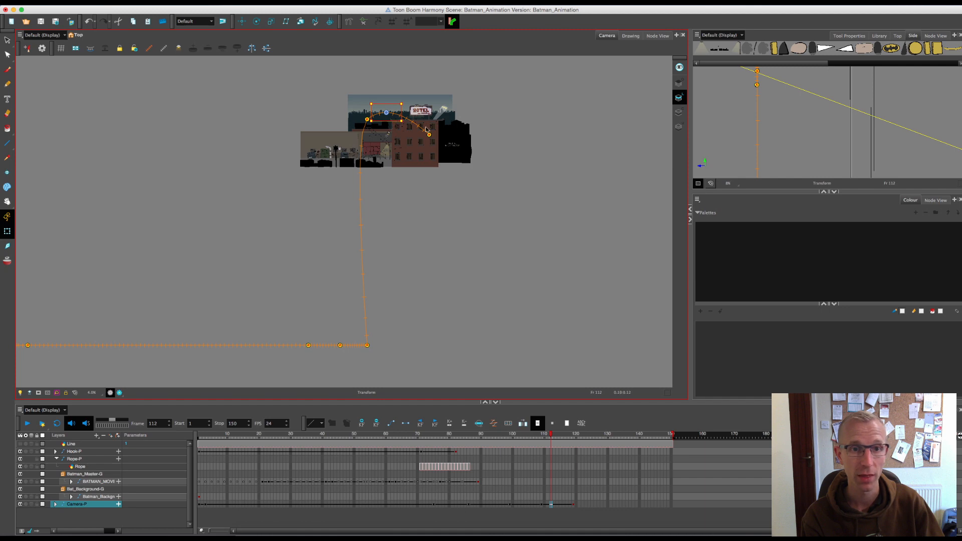
# Step: Shift the camera right in the Top view at the frame 109 keyframe, closer to its frame 119 position
pyautogui.click(541, 505)
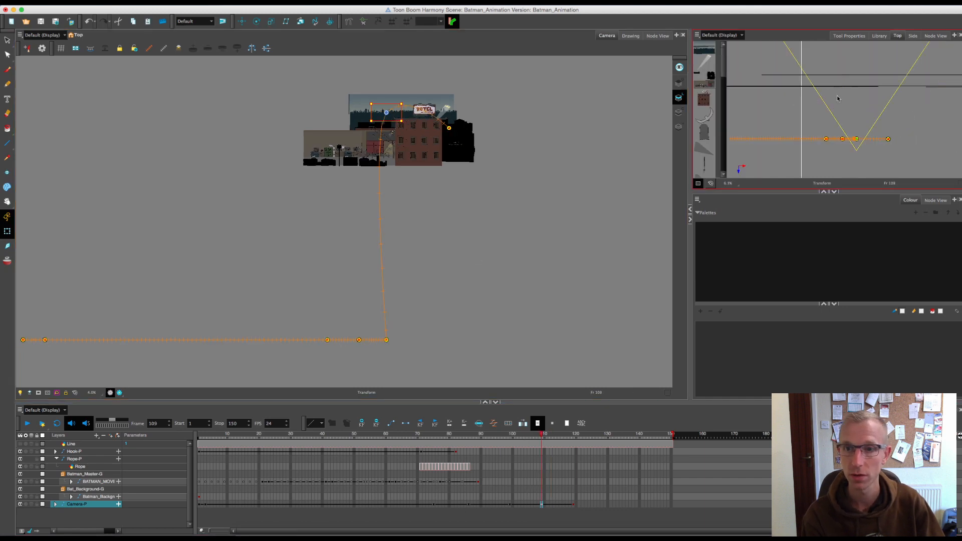
pyautogui.click(822, 99)
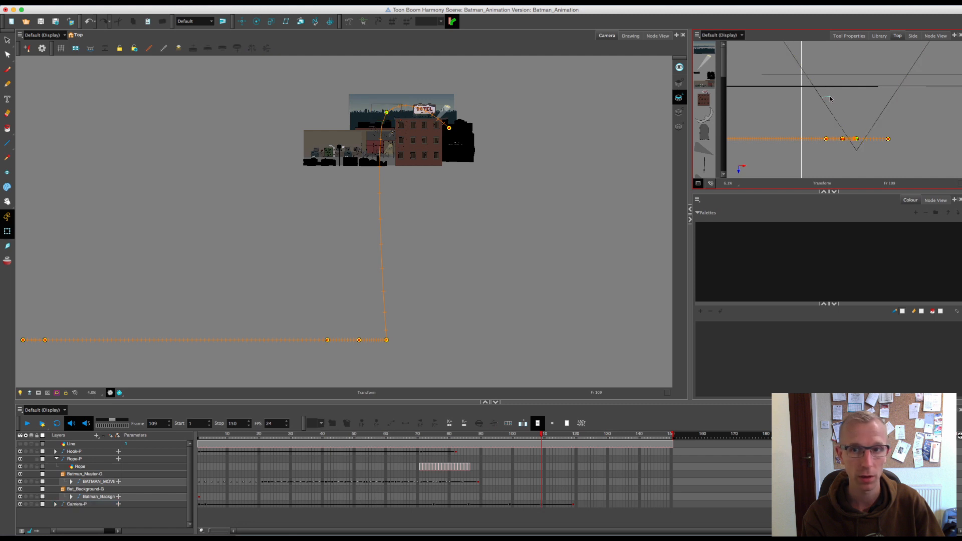
pyautogui.click(824, 103)
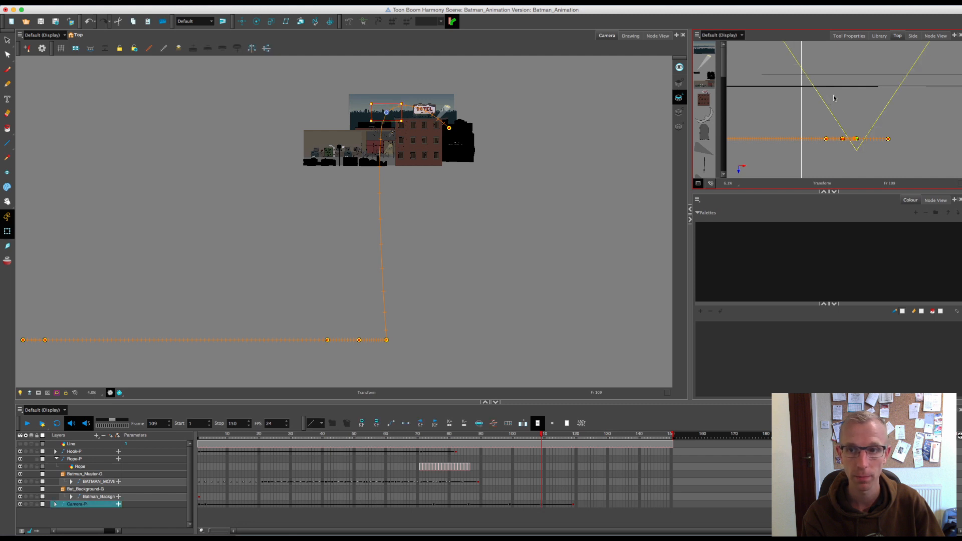
pyautogui.moveTo(823, 103); pyautogui.dragTo(839, 104)
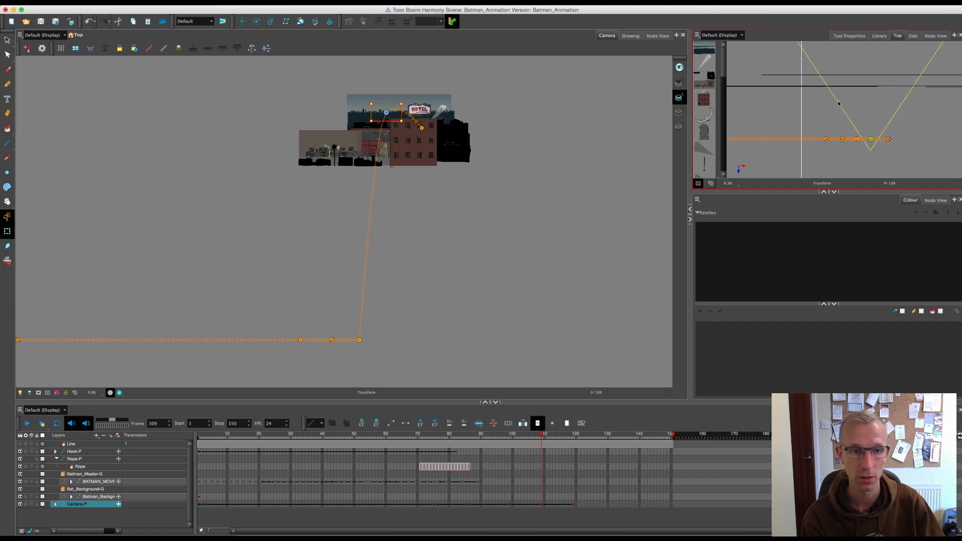
pyautogui.click(502, 187)
pyautogui.press('2')
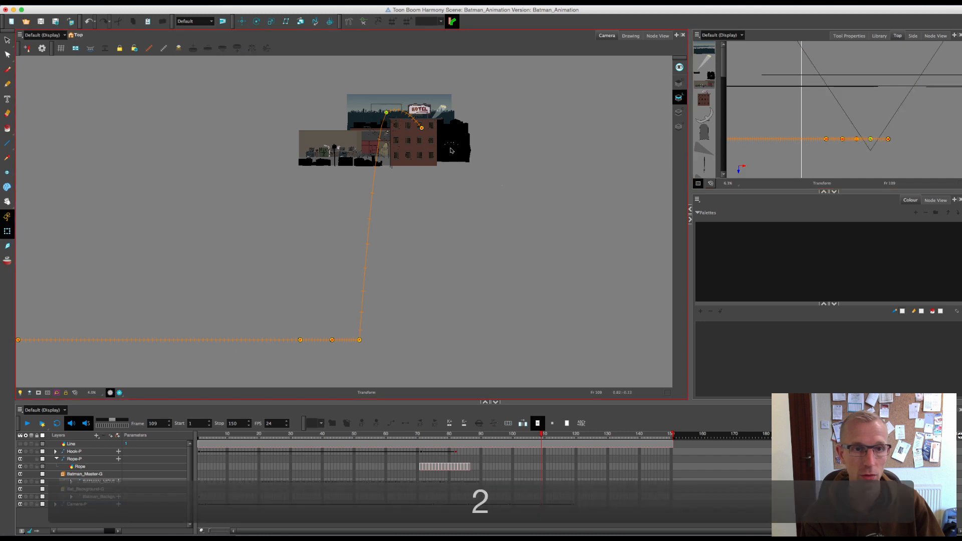
# Step: Mask the Camera view so only the area inside the camera frame is displayed
pyautogui.press('2')
pyautogui.press('2')
pyautogui.press('2')
pyautogui.press('2')
pyautogui.press('2')
pyautogui.press('2')
pyautogui.press('2')
pyautogui.press('2')
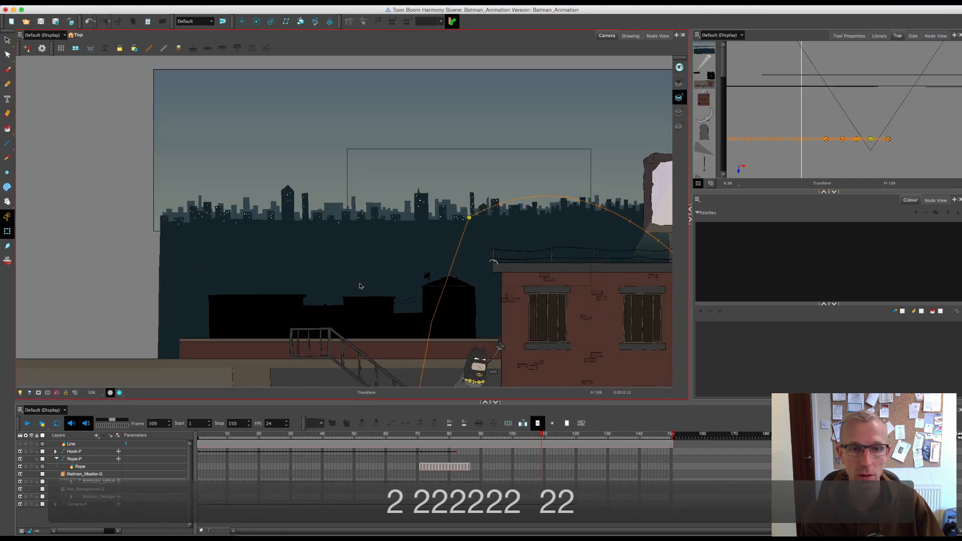
pyautogui.click(58, 392)
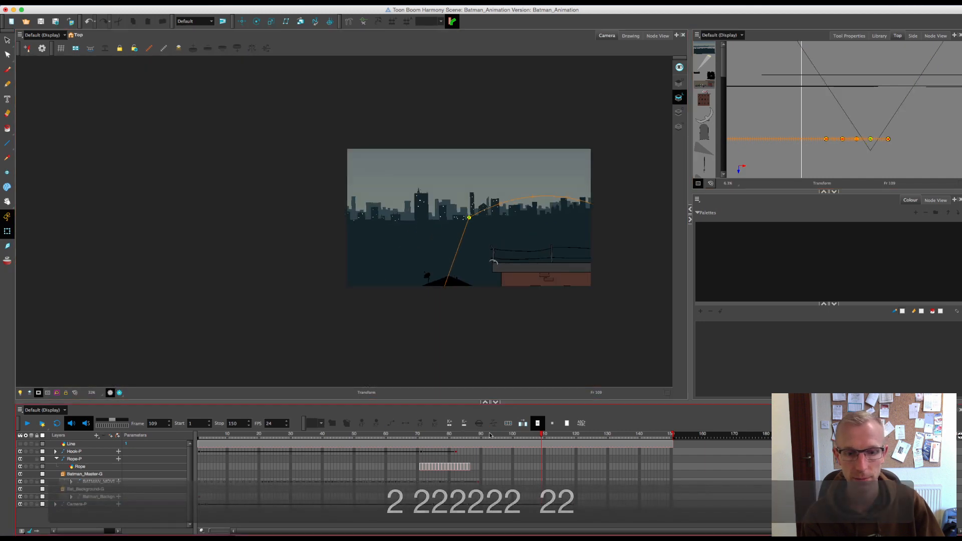
# Step: Review the camera move over the rooftop by scrubbing to frame 117, playing from frame 88 and returning to frame 108
pyautogui.click(472, 436)
pyautogui.moveTo(472, 436); pyautogui.dragTo(566, 445)
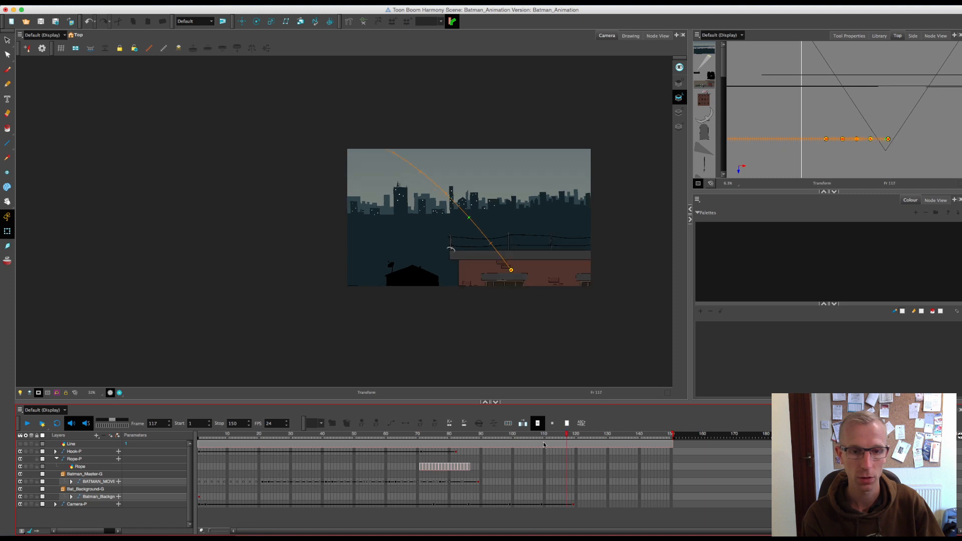
pyautogui.click(475, 434)
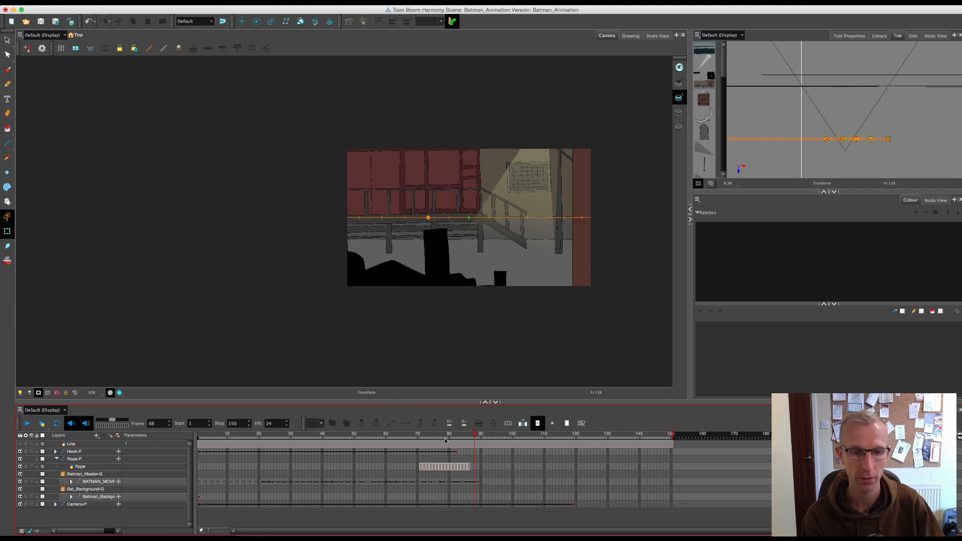
pyautogui.click(30, 425)
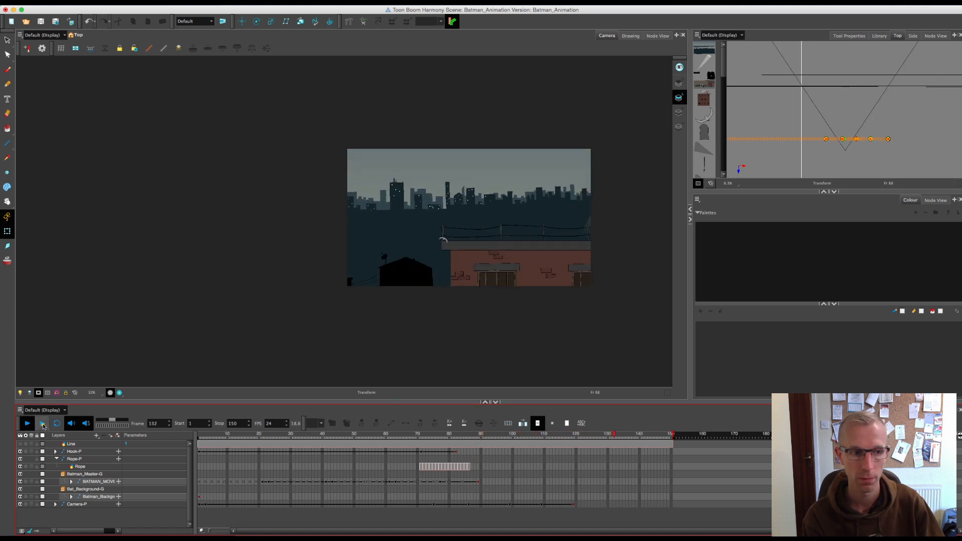
pyautogui.click(29, 424)
pyautogui.moveTo(556, 439); pyautogui.dragTo(539, 441)
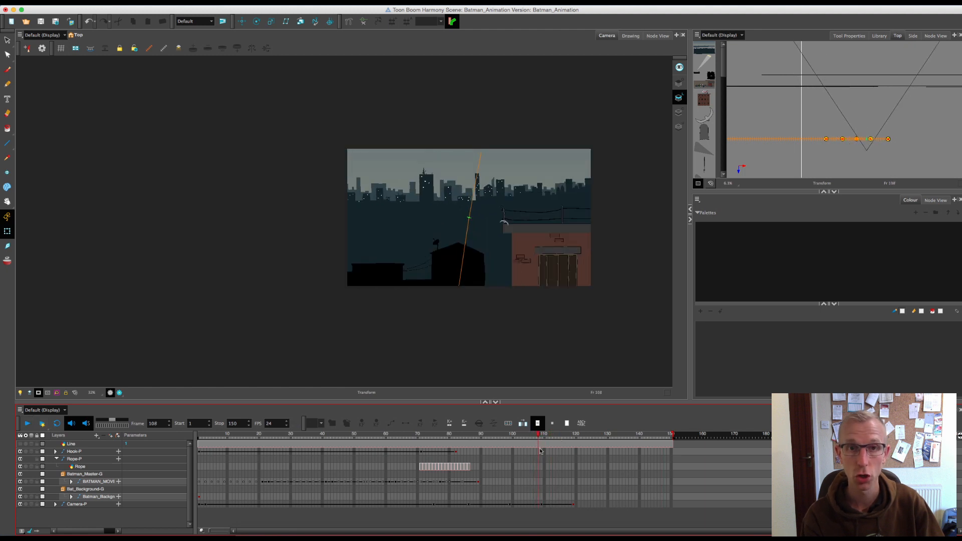
# Step: Apply an ease with left and right time ratios of 20 to the Camera-P keyframe at frame 109
pyautogui.click(541, 505)
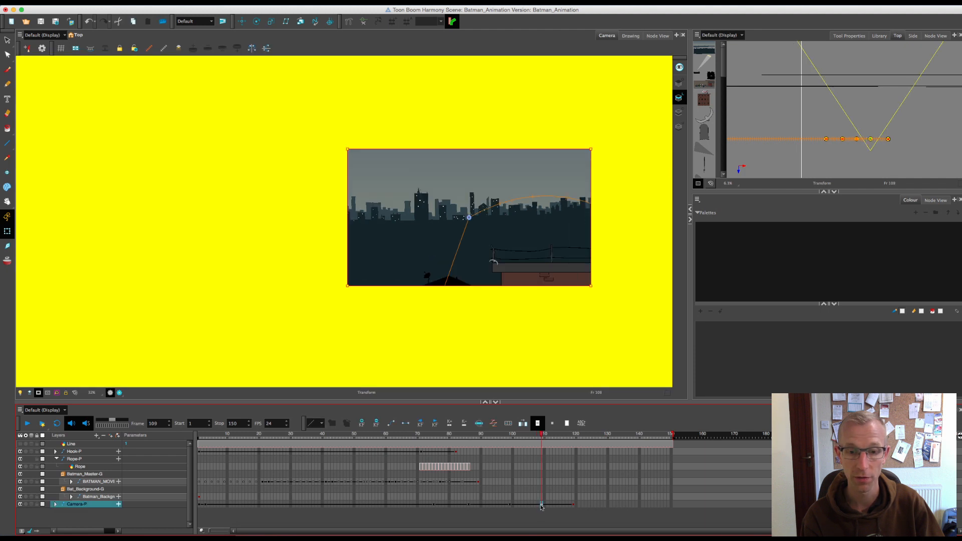
pyautogui.click(494, 426)
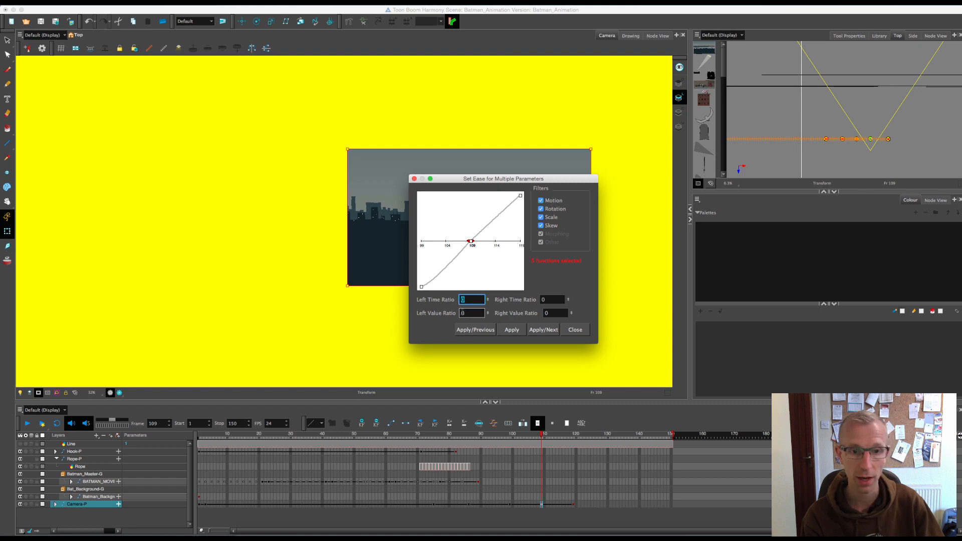
pyautogui.write('2')
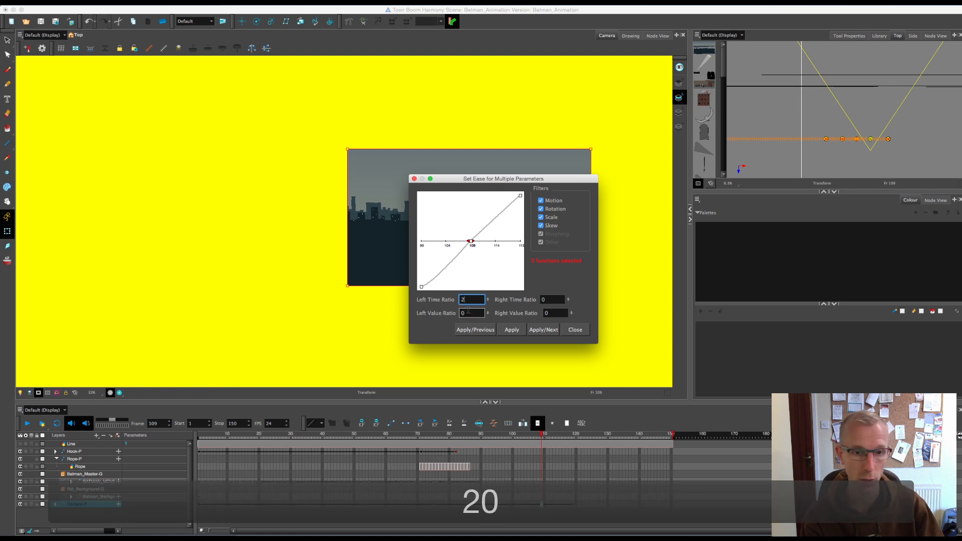
pyautogui.click(548, 300)
pyautogui.write('2')
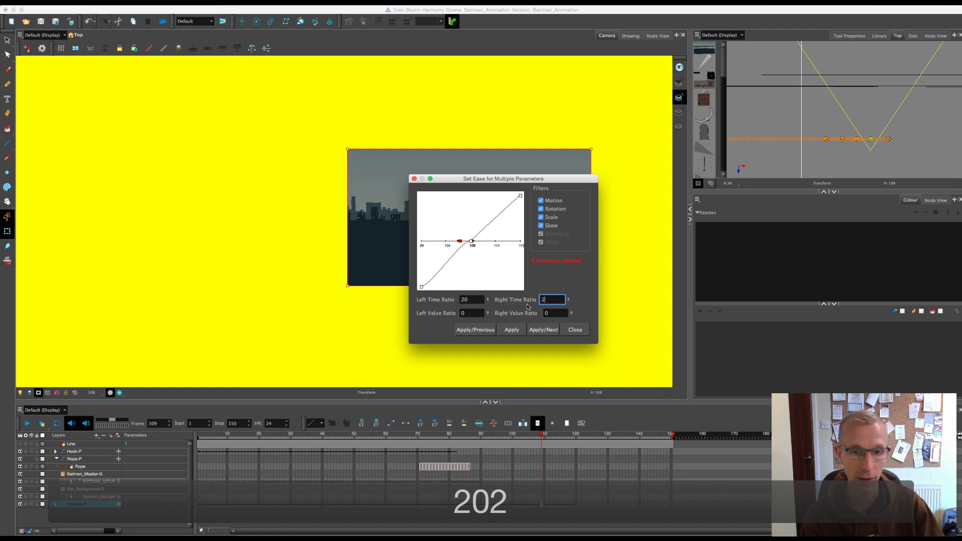
pyautogui.write('0')
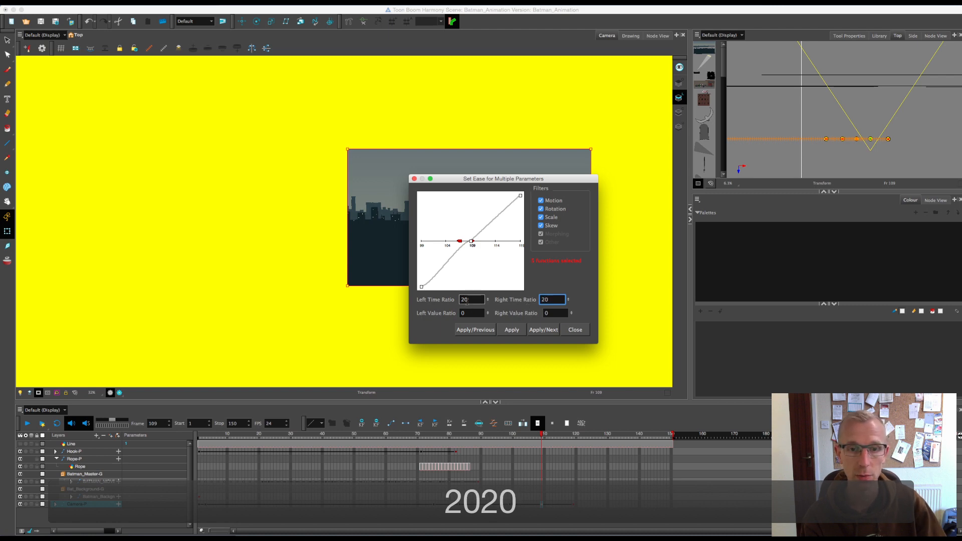
pyautogui.click(511, 329)
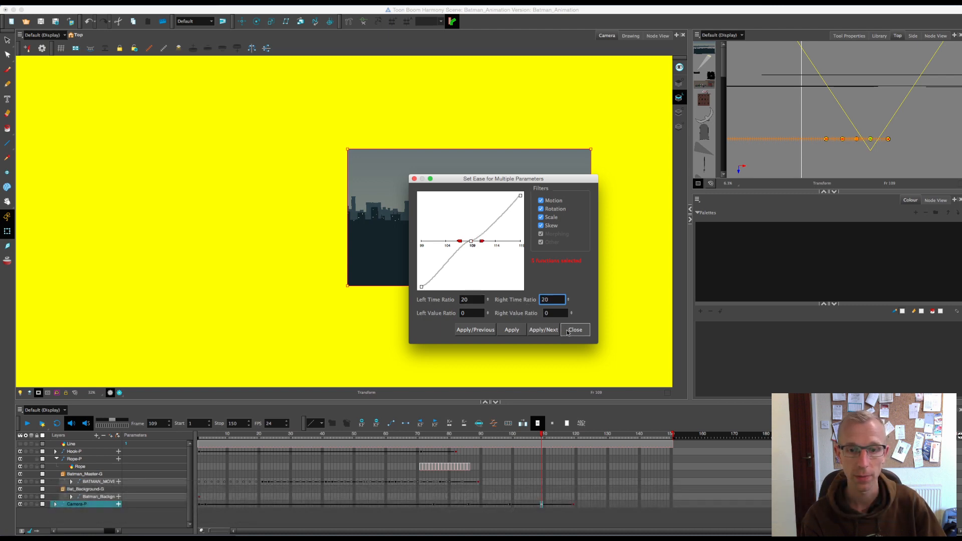
# Step: Enter a left time ratio of 20 for the Camera-P keyframe at frame 119 and close the ease settings
pyautogui.click(545, 330)
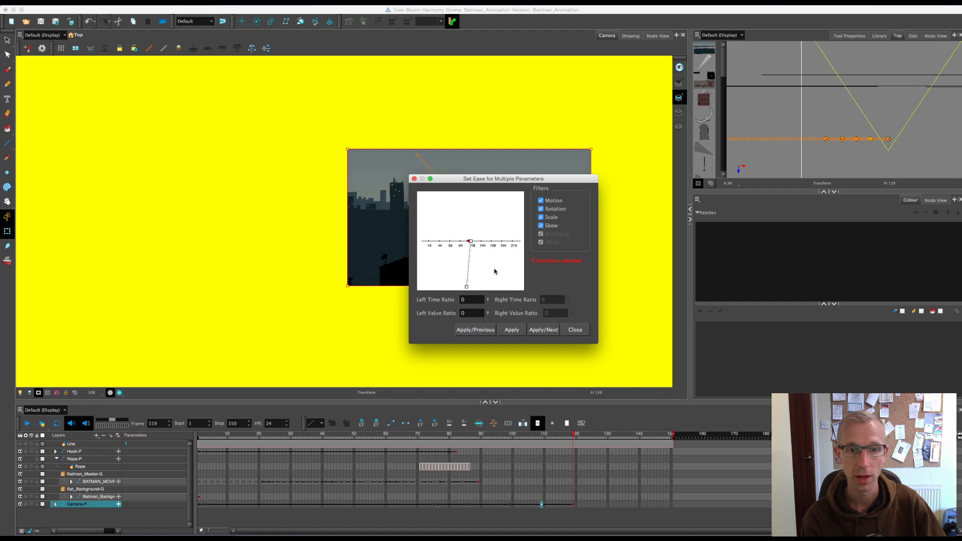
pyautogui.write('20')
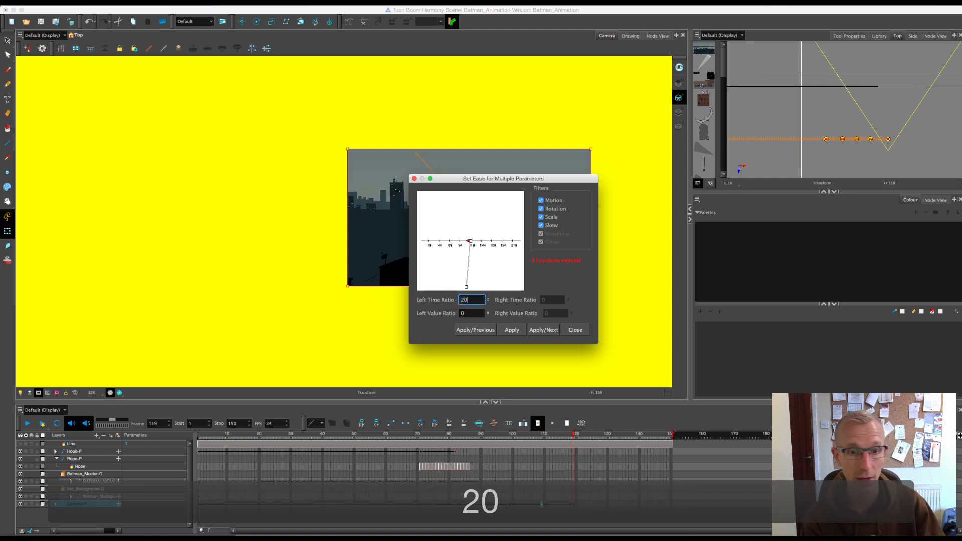
pyautogui.click(574, 330)
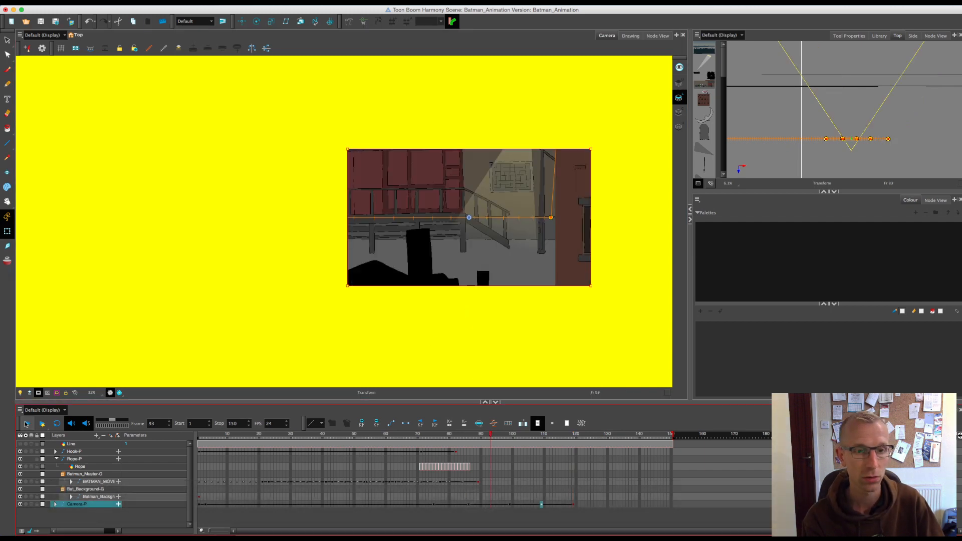
# Step: Play back the camera animation and scrub between frames 85 and 105 to check Batman's timing against the camera move
pyautogui.click(27, 423)
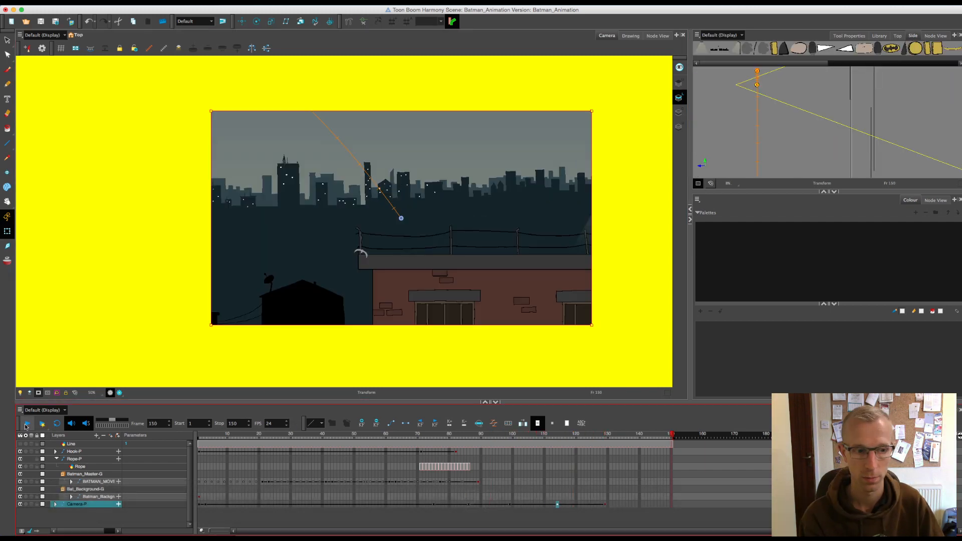
pyautogui.click(374, 445)
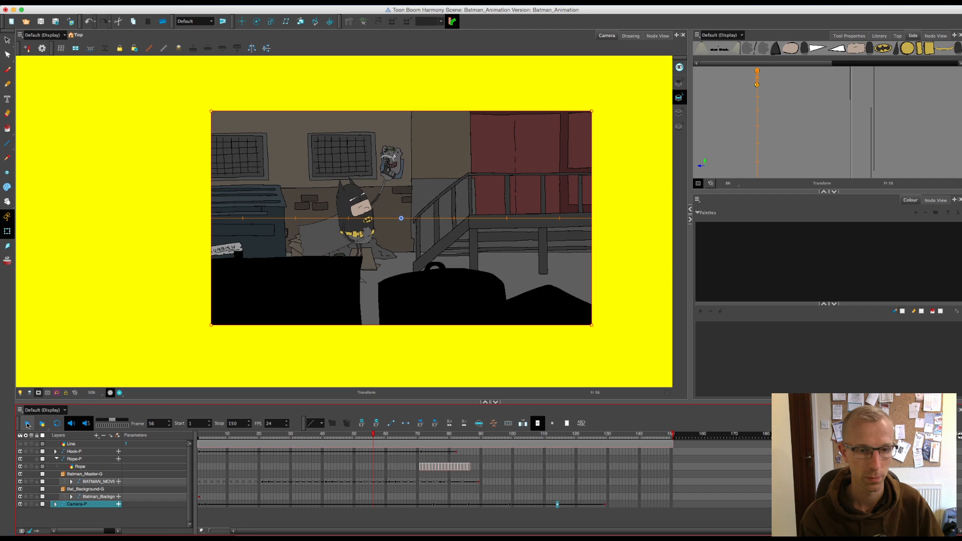
pyautogui.click(27, 425)
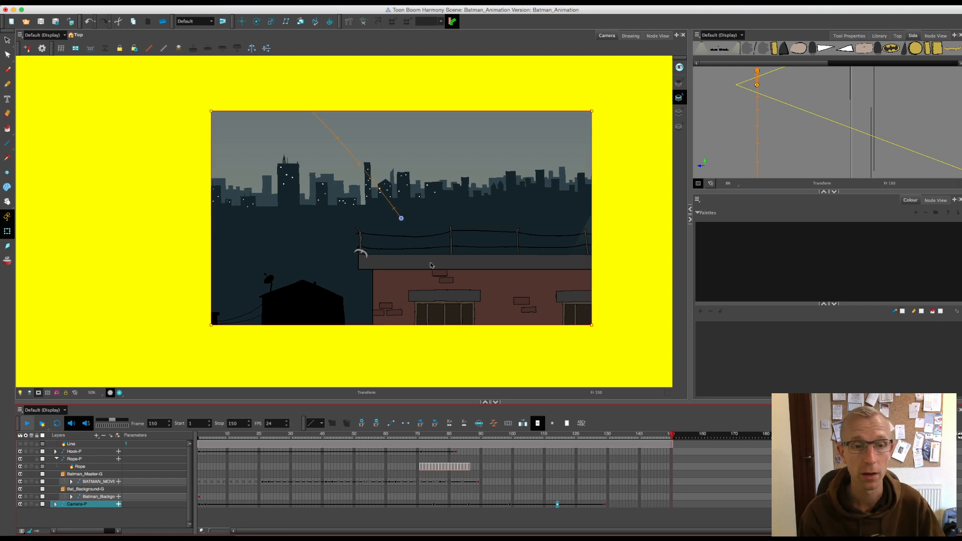
pyautogui.click(512, 434)
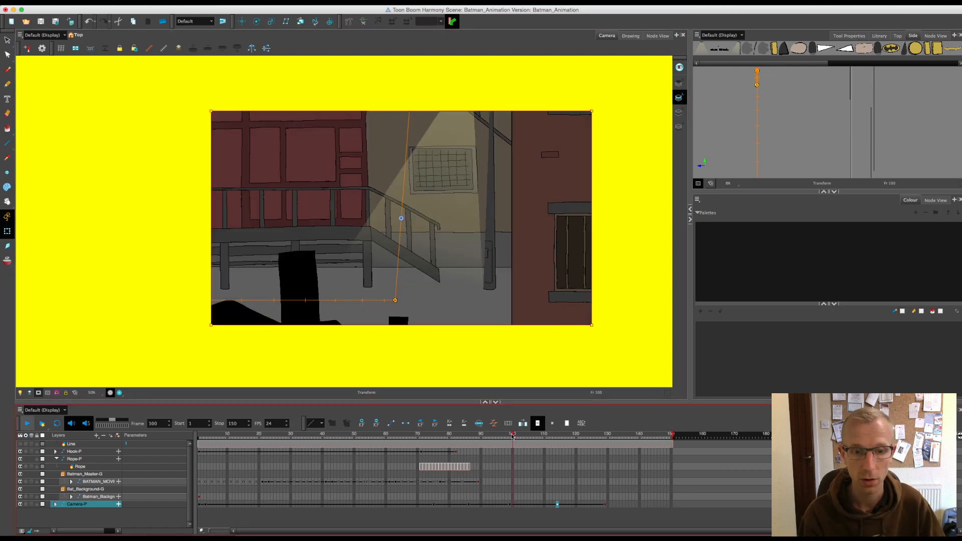
pyautogui.click(510, 435)
pyautogui.moveTo(511, 436); pyautogui.dragTo(527, 483)
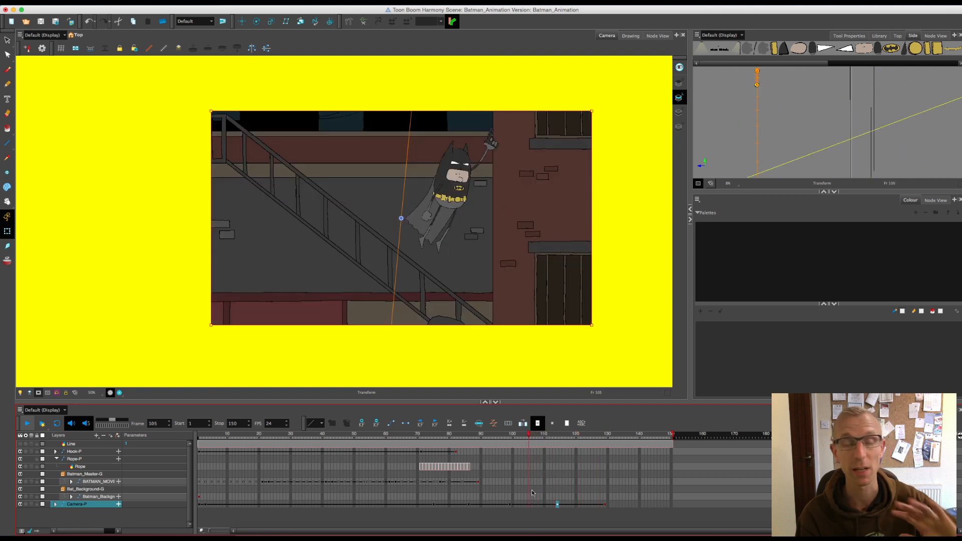
pyautogui.moveTo(529, 434); pyautogui.dragTo(465, 451)
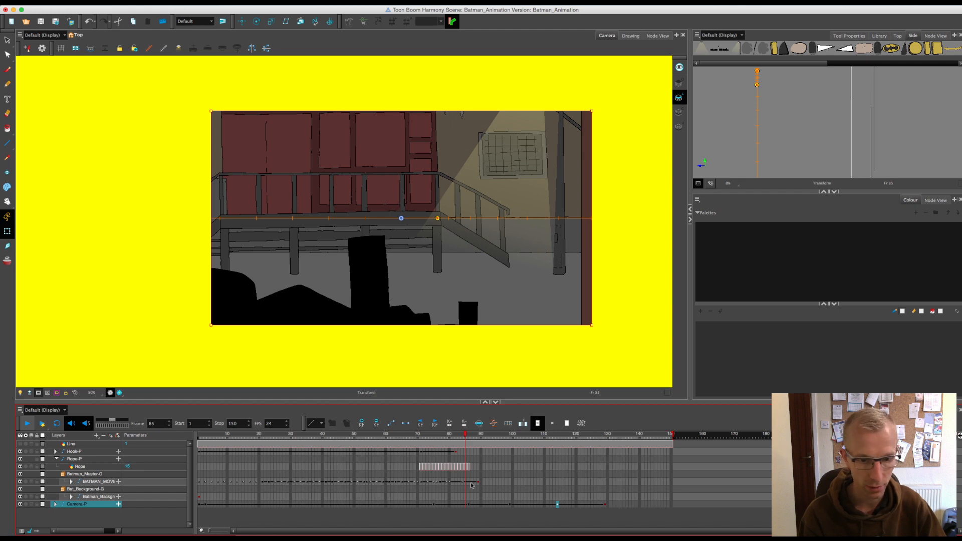
# Step: Expand the BATMAN_MOVE-P layer and add keyframes on BATMAN_MASTER-P at frames 94 and 95
pyautogui.click(72, 482)
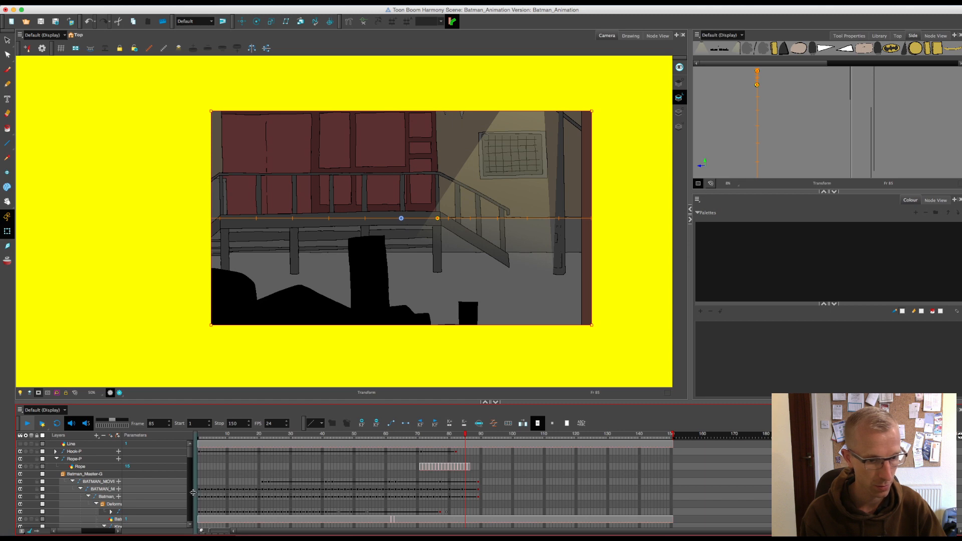
pyautogui.moveTo(193, 492); pyautogui.dragTo(243, 493)
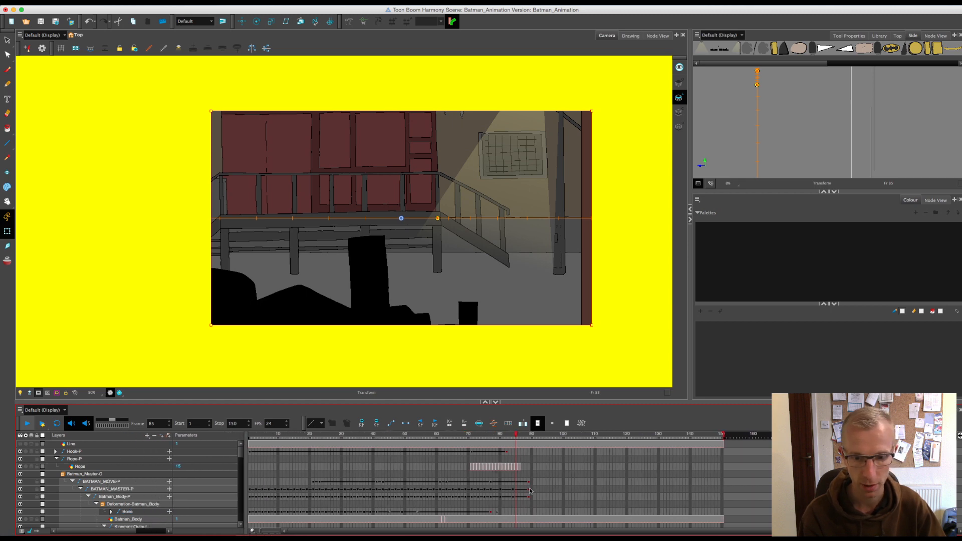
pyautogui.click(530, 490)
pyautogui.click(546, 493)
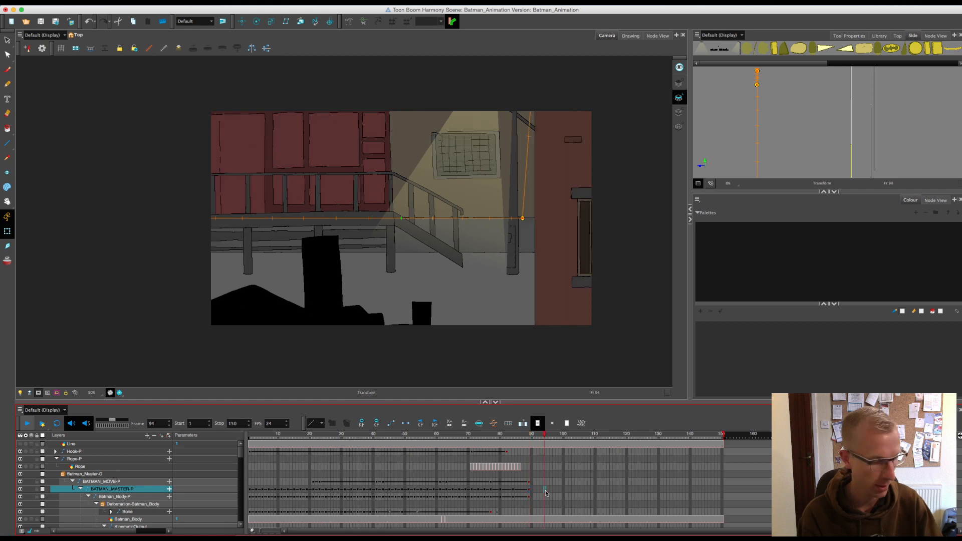
pyautogui.press('F6')
pyautogui.press('F6')
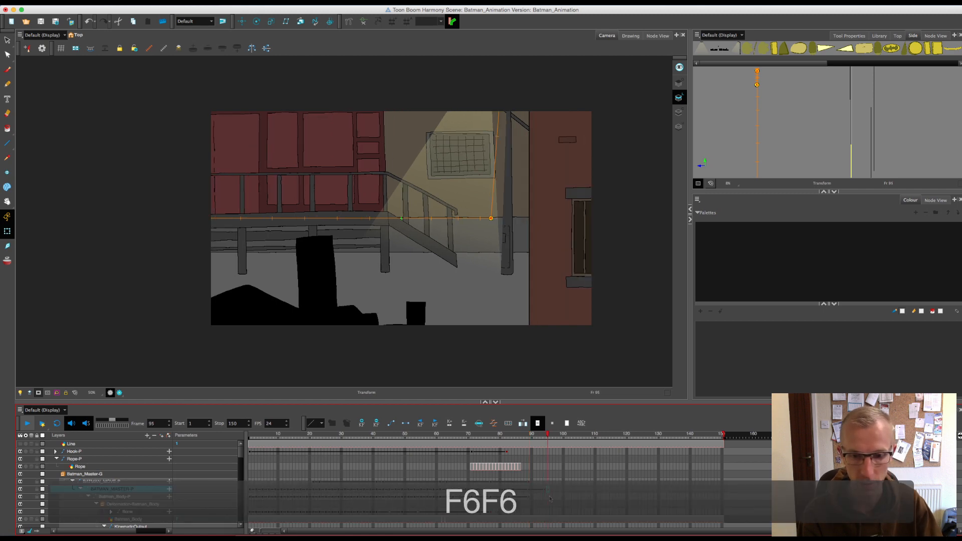
# Step: Unmask the Camera view and move Batman straight up, high above the hotel rooftop, at frame 95
pyautogui.click(38, 392)
pyautogui.moveTo(430, 261); pyautogui.dragTo(397, 365)
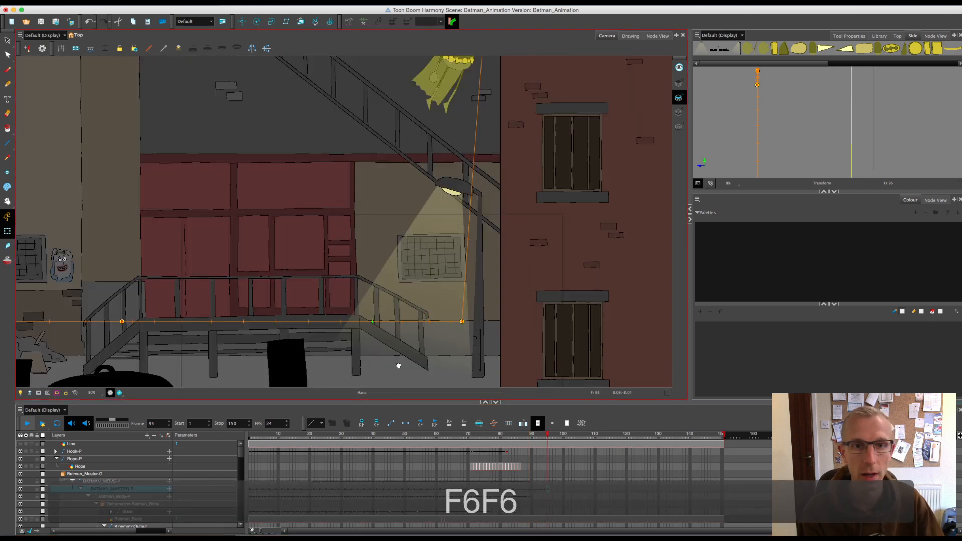
pyautogui.moveTo(451, 129); pyautogui.dragTo(403, 384)
pyautogui.moveTo(416, 294); pyautogui.dragTo(423, 67)
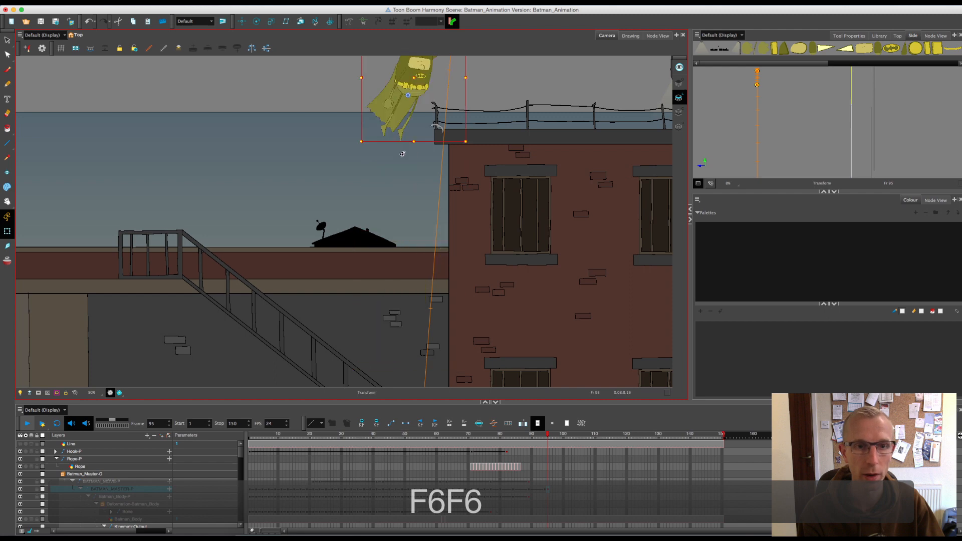
pyautogui.moveTo(399, 172); pyautogui.dragTo(380, 362)
pyautogui.moveTo(403, 265); pyautogui.dragTo(407, 76)
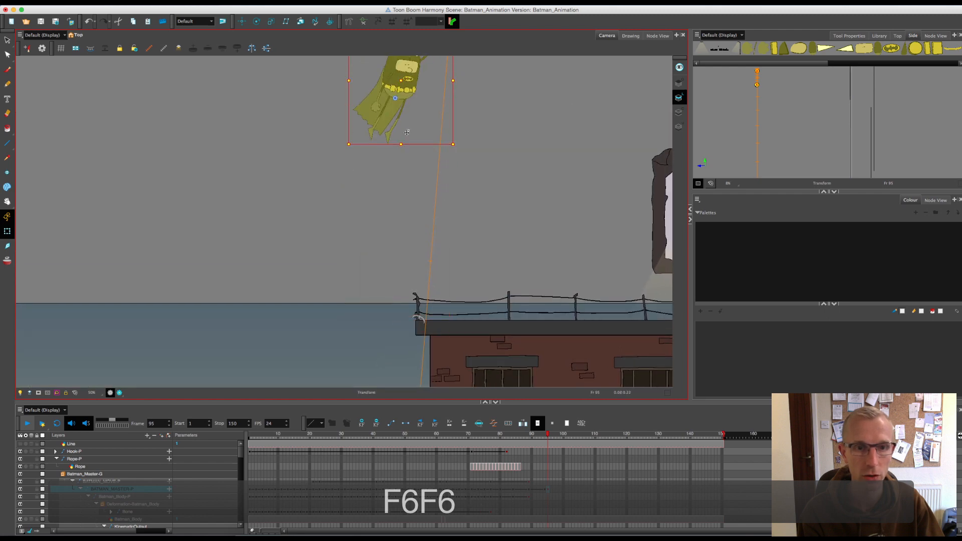
pyautogui.moveTo(402, 176); pyautogui.dragTo(397, 299)
pyautogui.moveTo(405, 194); pyautogui.dragTo(413, 112)
pyautogui.moveTo(451, 285); pyautogui.dragTo(438, 226)
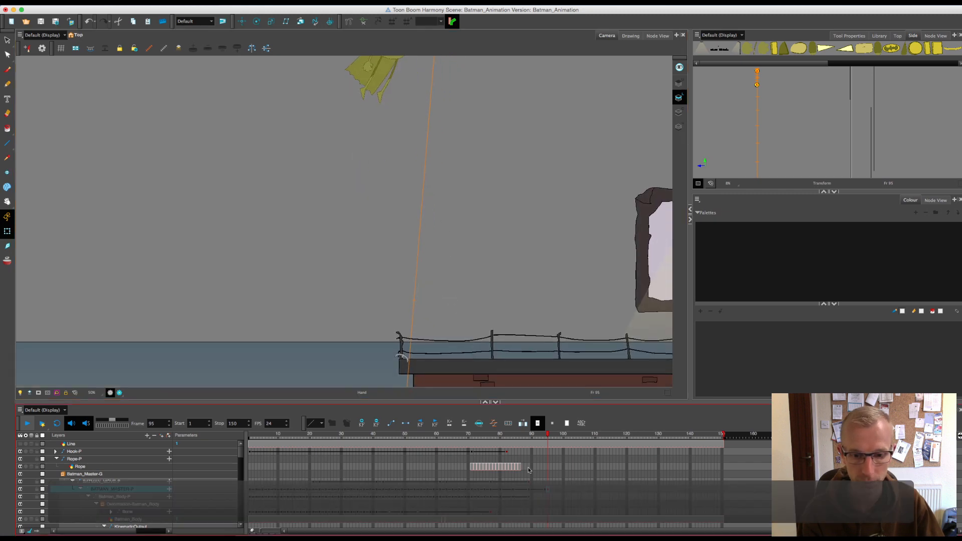
# Step: Select the grappling hook on the roof edge and delete the Hook drawing's exposure from frame 95 to frame 150
pyautogui.press('2')
pyautogui.press('2')
pyautogui.press('2')
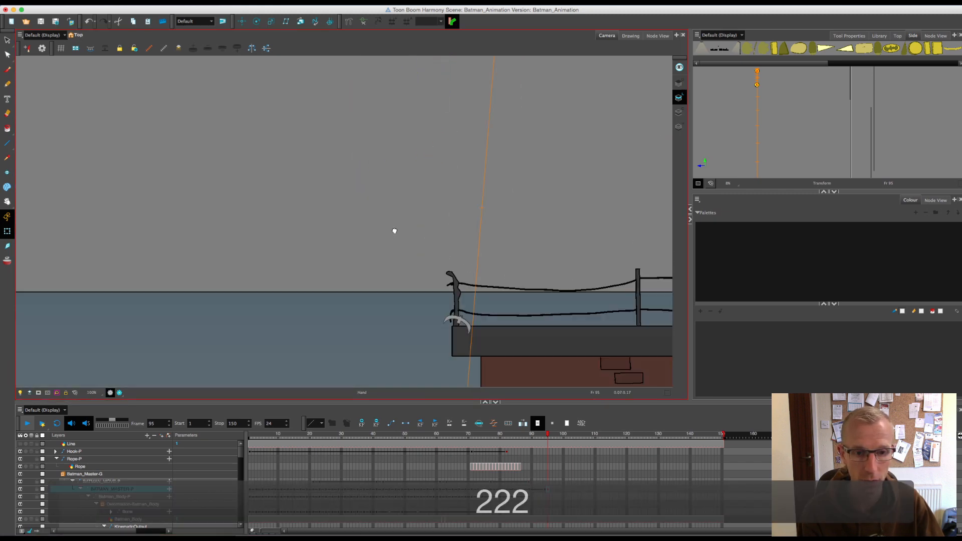
pyautogui.press('2')
pyautogui.press('2')
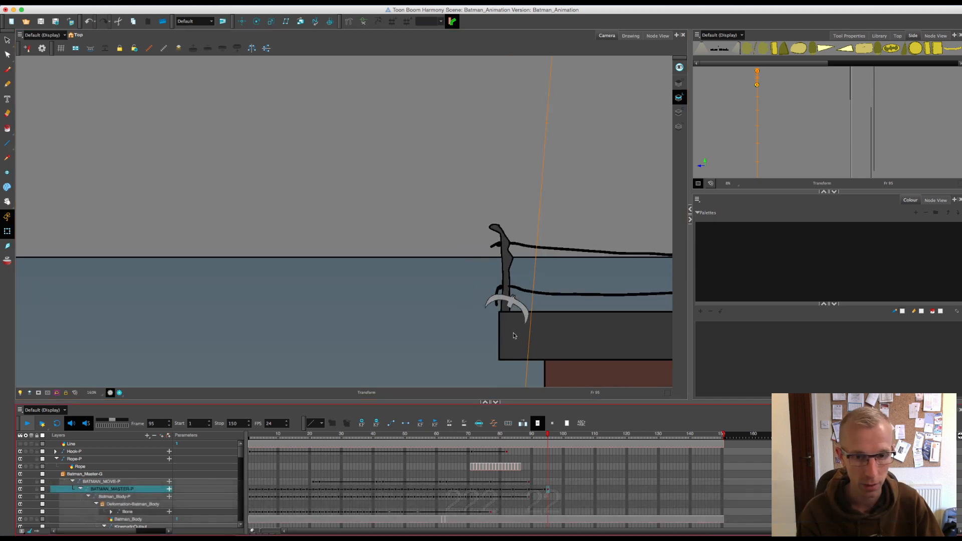
pyautogui.click(512, 300)
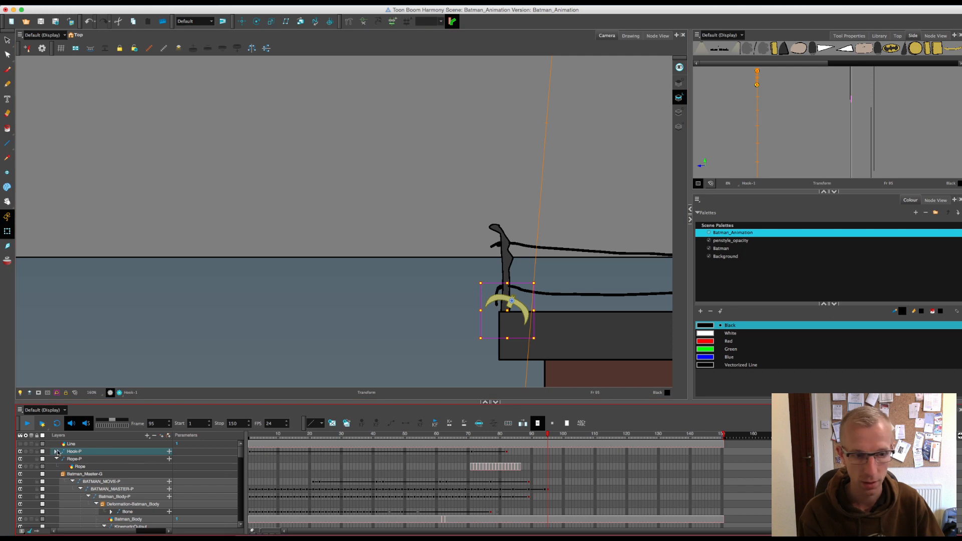
pyautogui.click(57, 452)
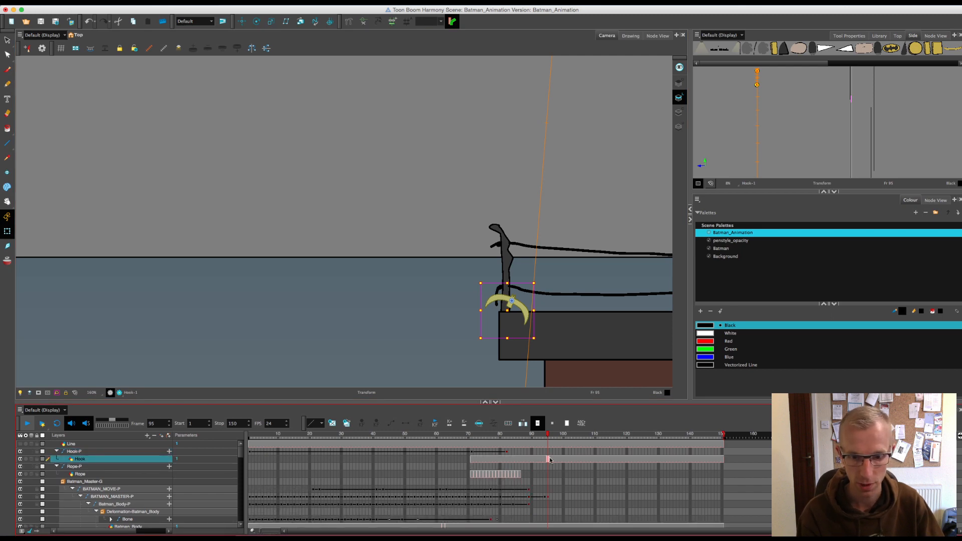
pyautogui.keyDown('shift'); pyautogui.click(722, 460); pyautogui.keyUp('shift')
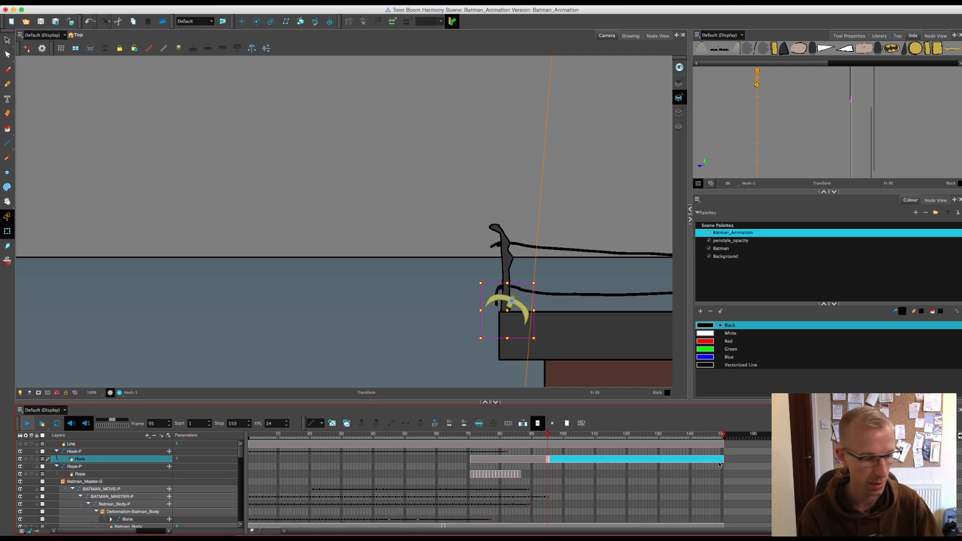
pyautogui.press('Delete')
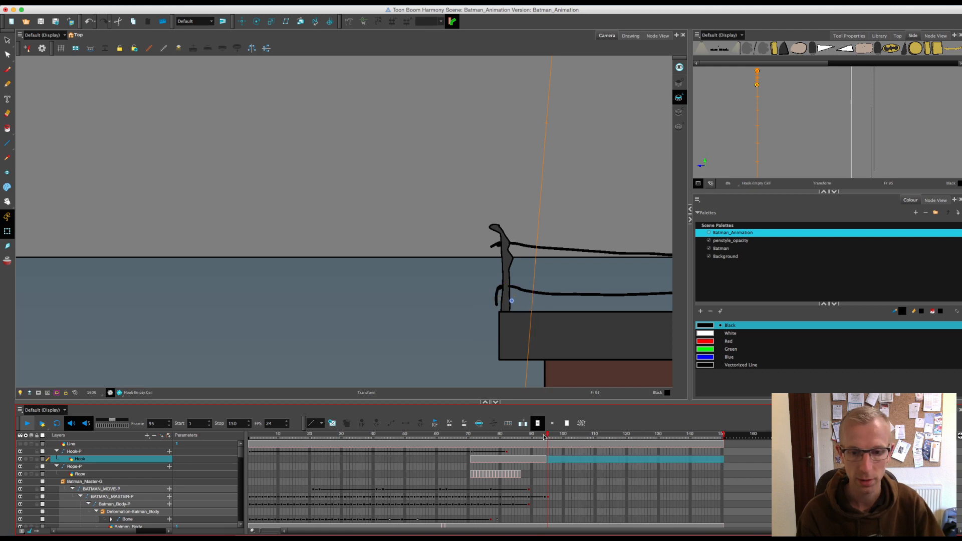
# Step: Mask the Camera view to the camera frame and reset the view so the whole shot at frame 95 can be checked
pyautogui.moveTo(544, 436); pyautogui.dragTo(546, 437)
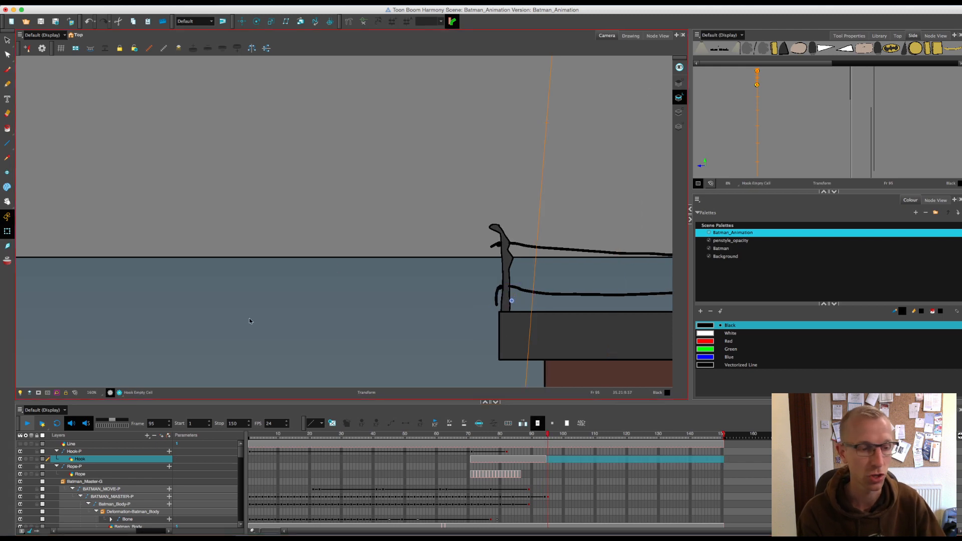
pyautogui.click(38, 392)
pyautogui.press('1')
pyautogui.press('1')
pyautogui.press('1')
pyautogui.press('1')
pyautogui.press('1')
pyautogui.press('1')
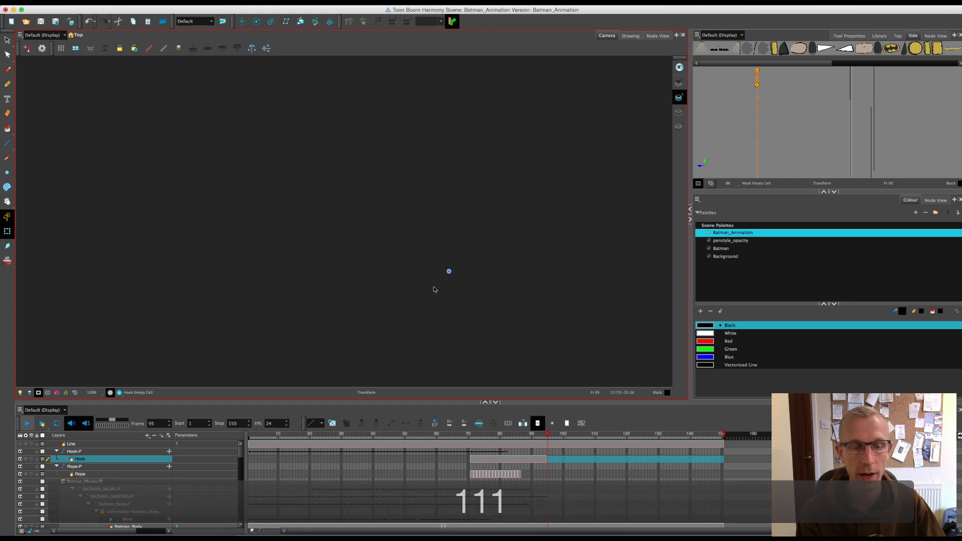
pyautogui.press('m')
pyautogui.press('1')
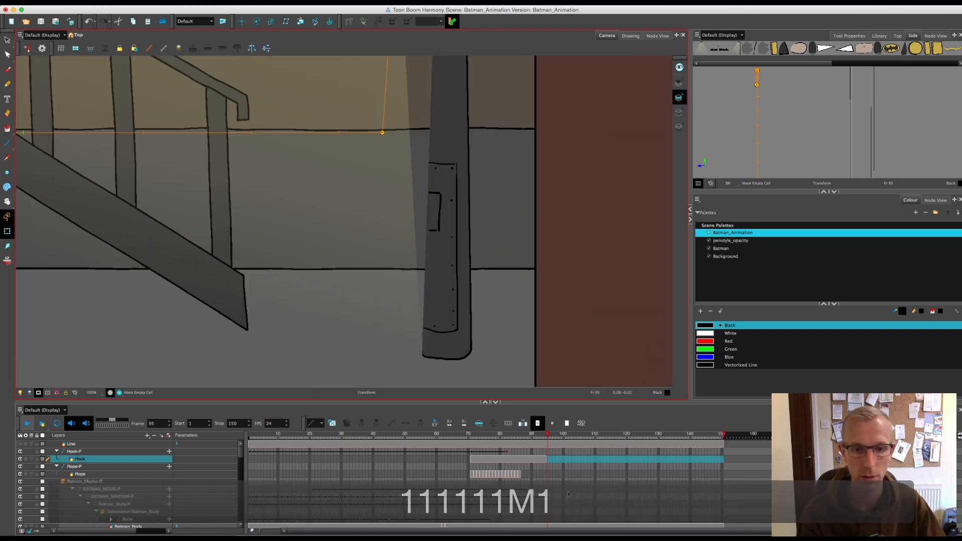
pyautogui.press('1')
pyautogui.press('1')
pyautogui.press('m')
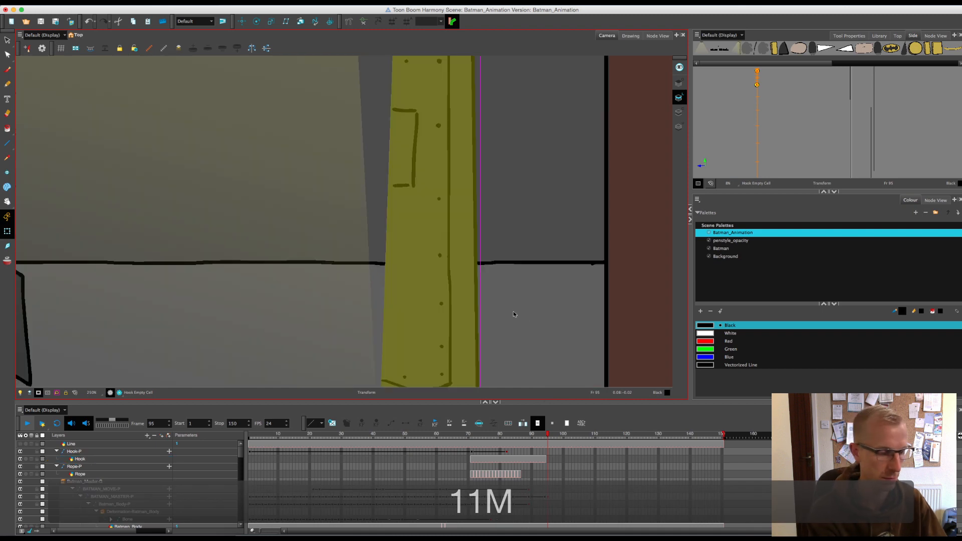
pyautogui.scroll(3, 513, 314)
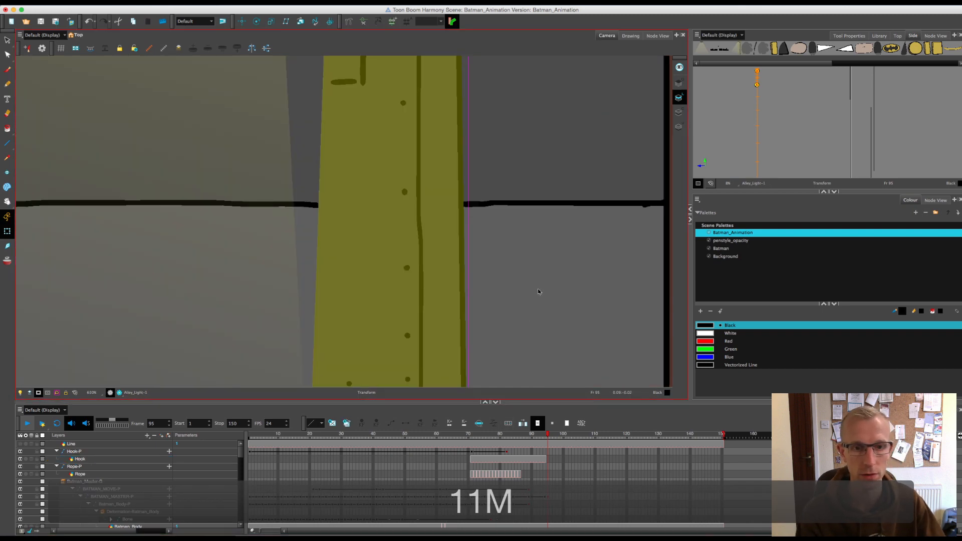
pyautogui.scroll(1, 539, 292)
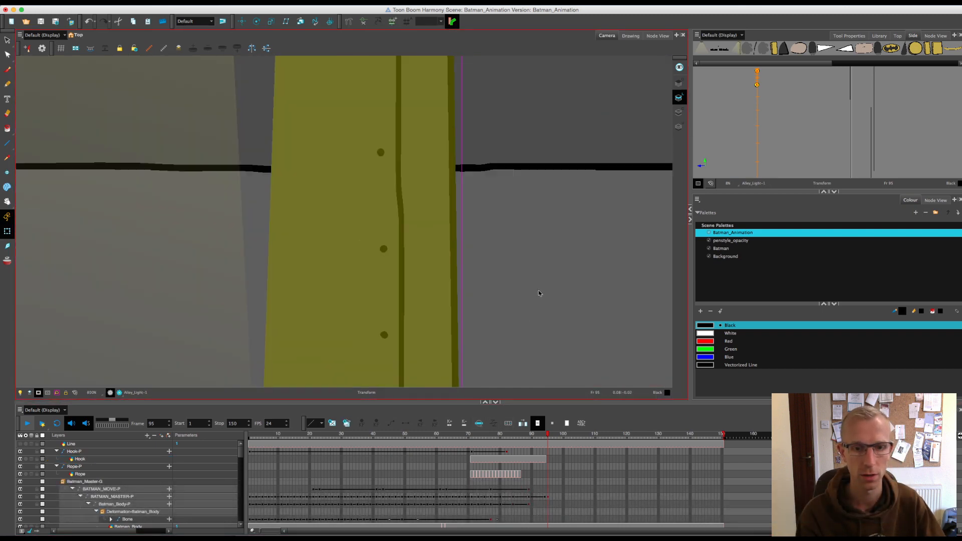
pyautogui.scroll(2, 539, 294)
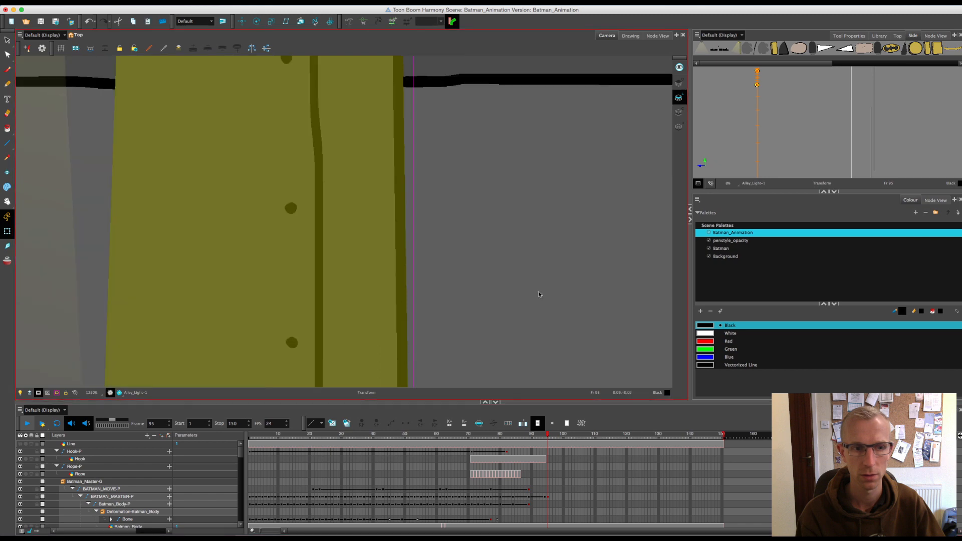
pyautogui.hotkey('shift', 'm')
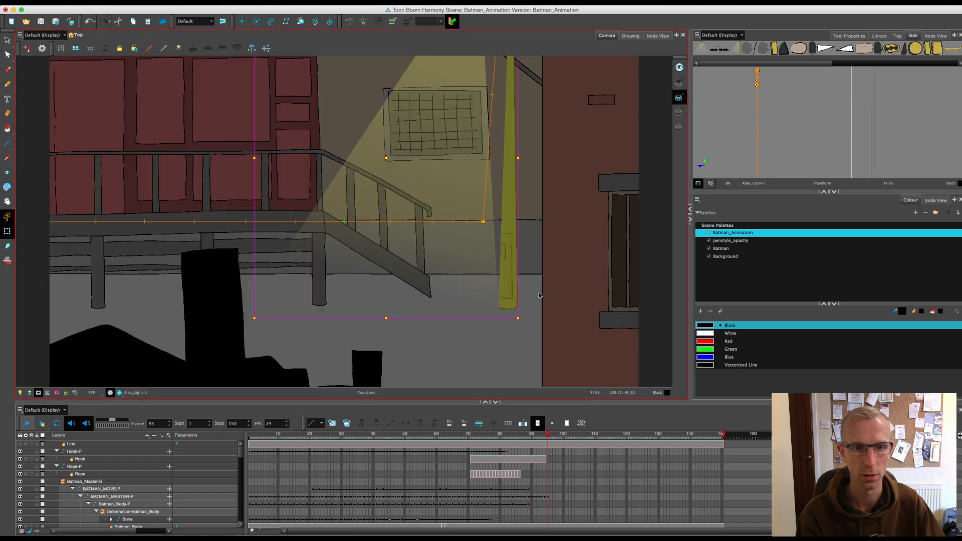
pyautogui.press('1')
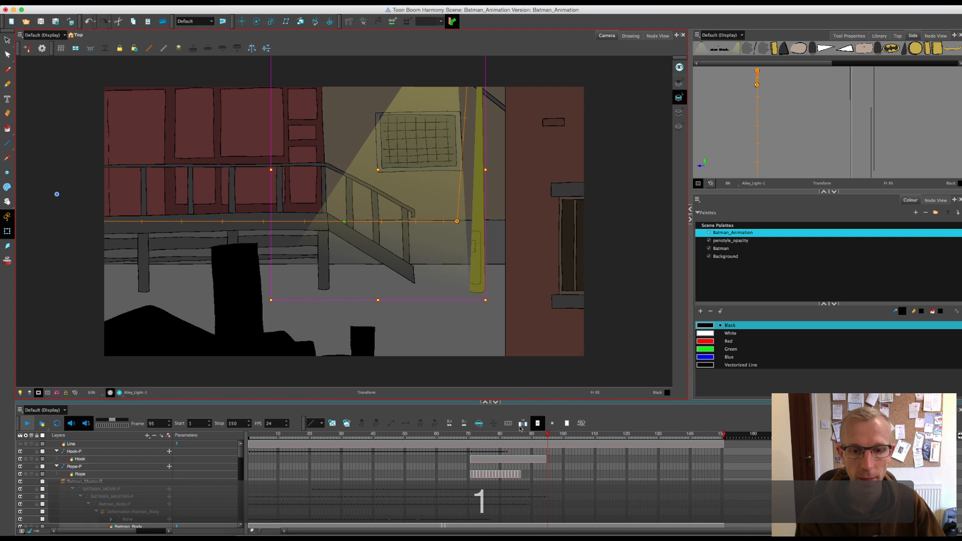
# Step: Scrub the timeline through the camera move to frame 127 and save the scene
pyautogui.moveTo(548, 434); pyautogui.dragTo(650, 452)
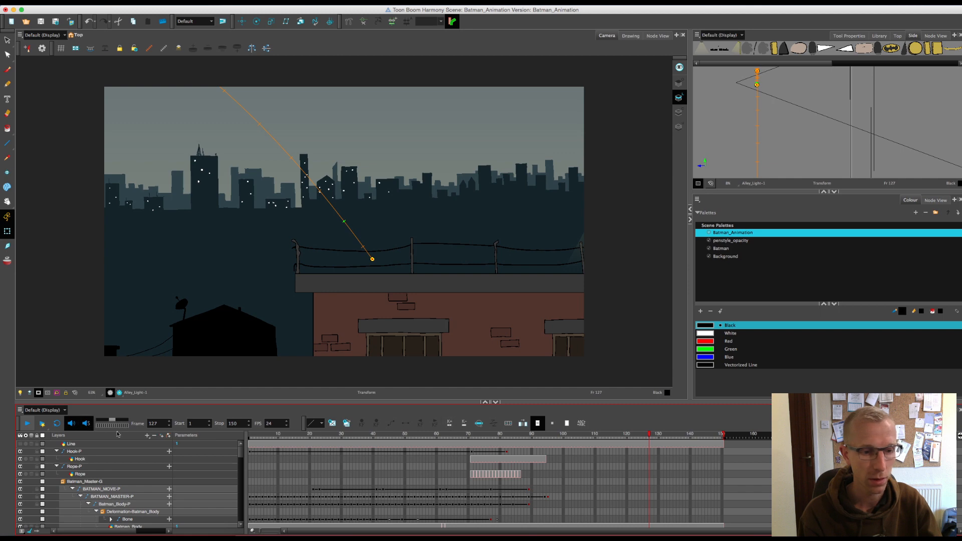
pyautogui.press('super+s')
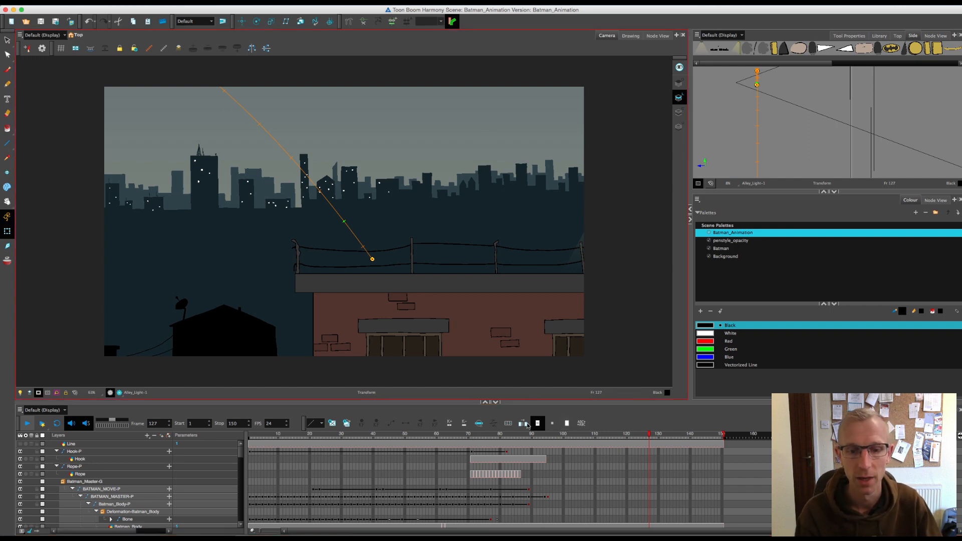
# Step: Unmask the Camera view, go to frame 95 and select the BATMAN_MASTER-P keyframe there, bringing Batman above the rooftop into view
pyautogui.click(519, 434)
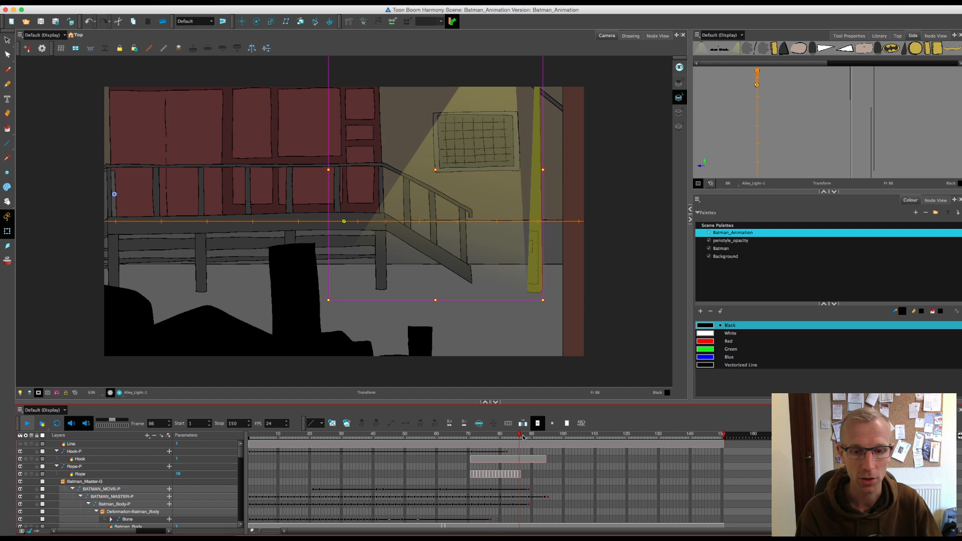
pyautogui.click(38, 393)
pyautogui.moveTo(530, 438); pyautogui.dragTo(544, 439)
pyautogui.click(547, 497)
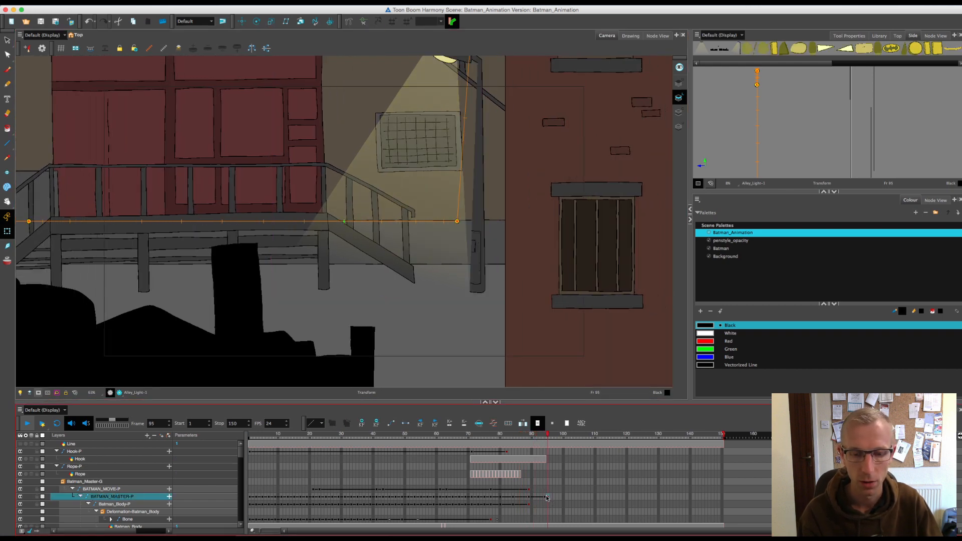
pyautogui.moveTo(436, 170); pyautogui.dragTo(433, 371)
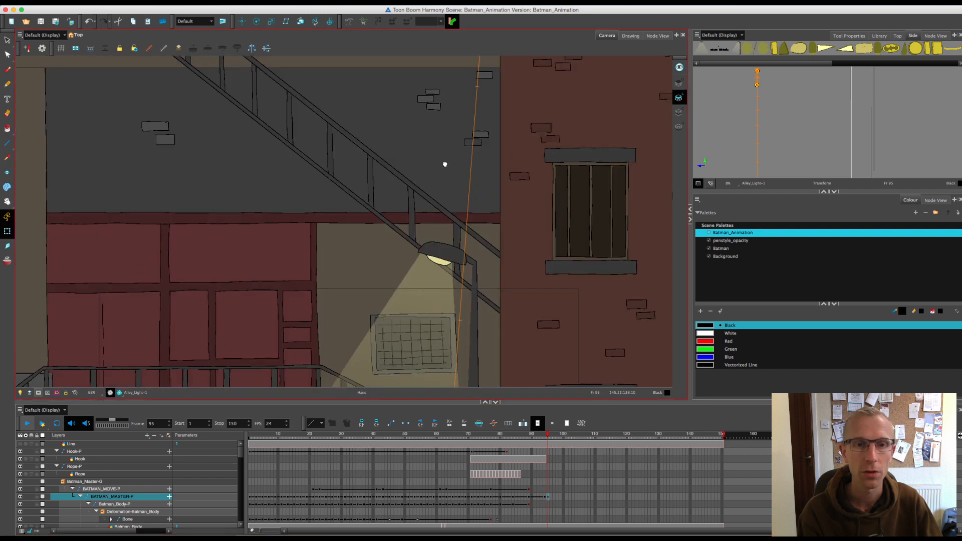
pyautogui.moveTo(444, 140)
pyautogui.mouseDown()
pyautogui.moveTo(436, 386)
pyautogui.moveTo(404, 314)
pyautogui.moveTo(404, 330)
pyautogui.moveTo(428, 195)
pyautogui.moveTo(449, 283)
pyautogui.mouseUp()
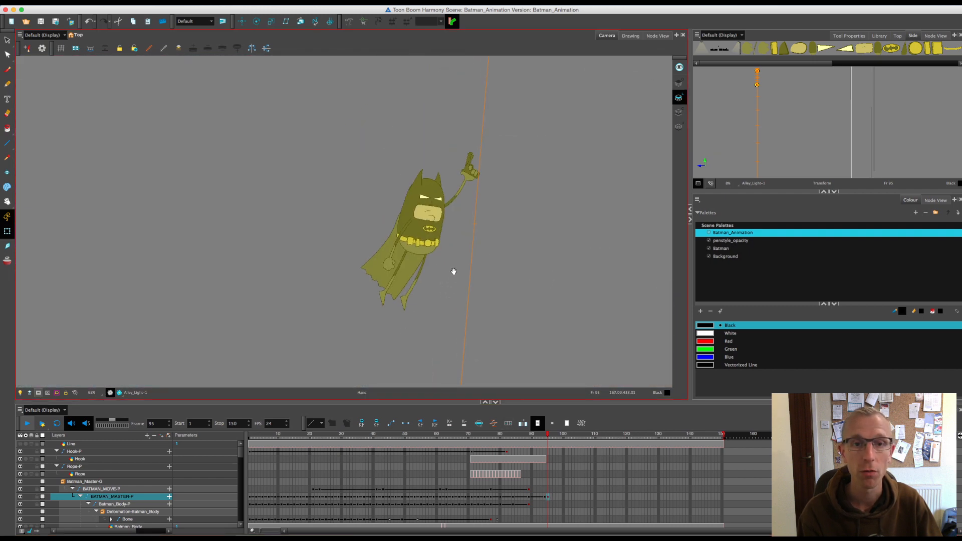
# Step: Swap Batman's gun-holding raised hand at frame 95 for the closed fist, drawing 2 of Batman_02_Hand
pyautogui.hotkey('shift', 't')
pyautogui.click(462, 201)
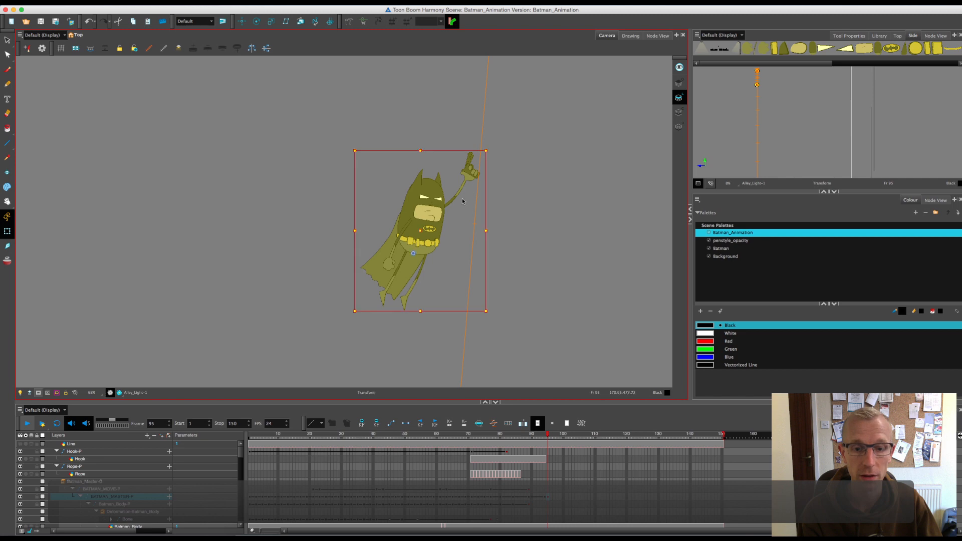
pyautogui.click(470, 169)
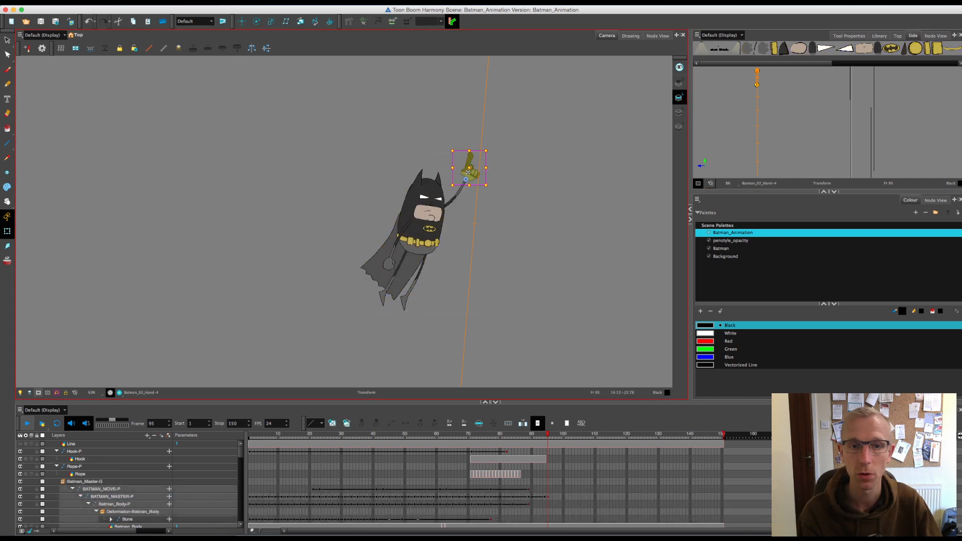
pyautogui.click(879, 36)
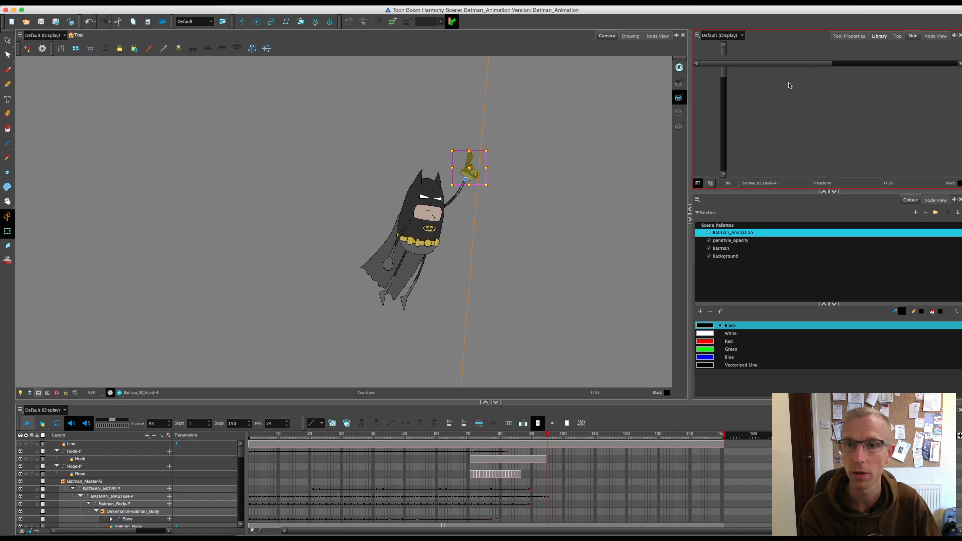
pyautogui.click(717, 110)
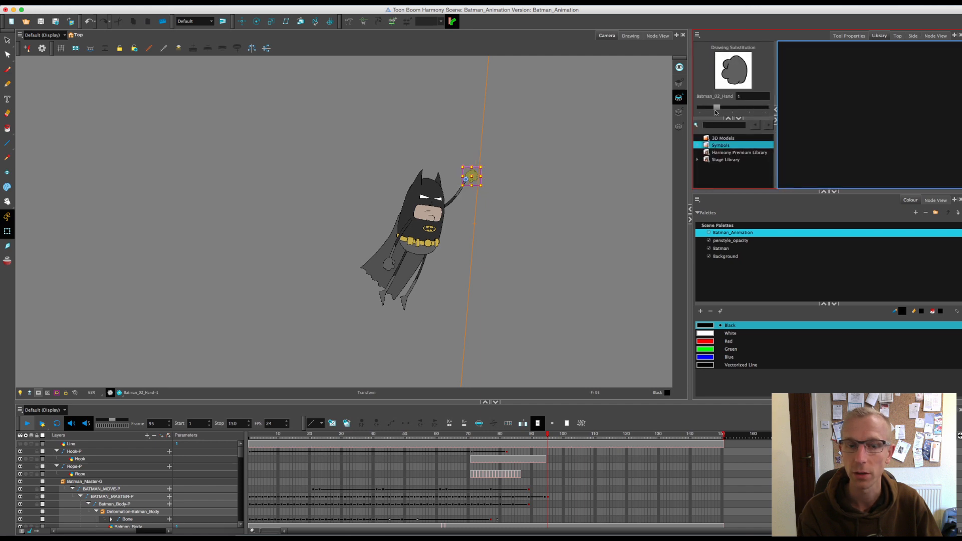
pyautogui.moveTo(716, 112); pyautogui.dragTo(737, 109)
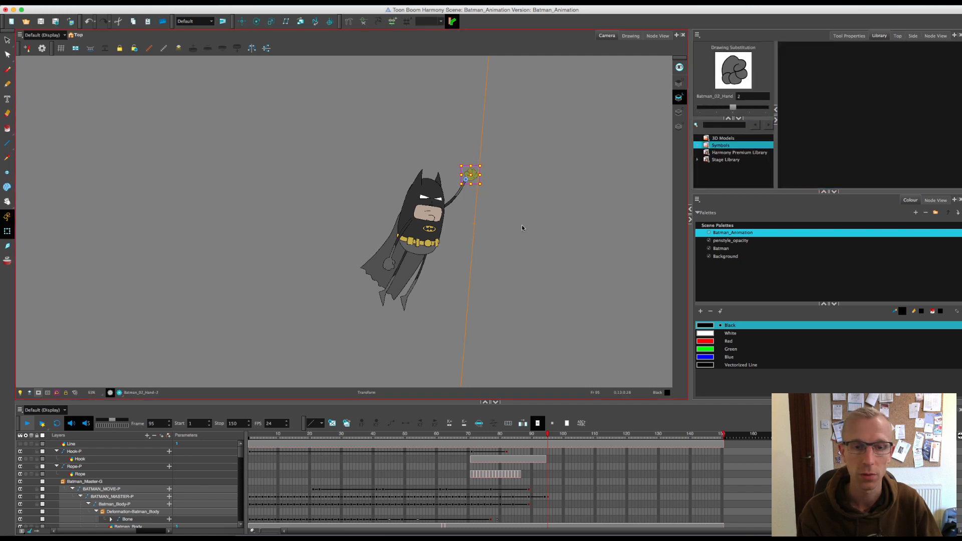
pyautogui.click(488, 178)
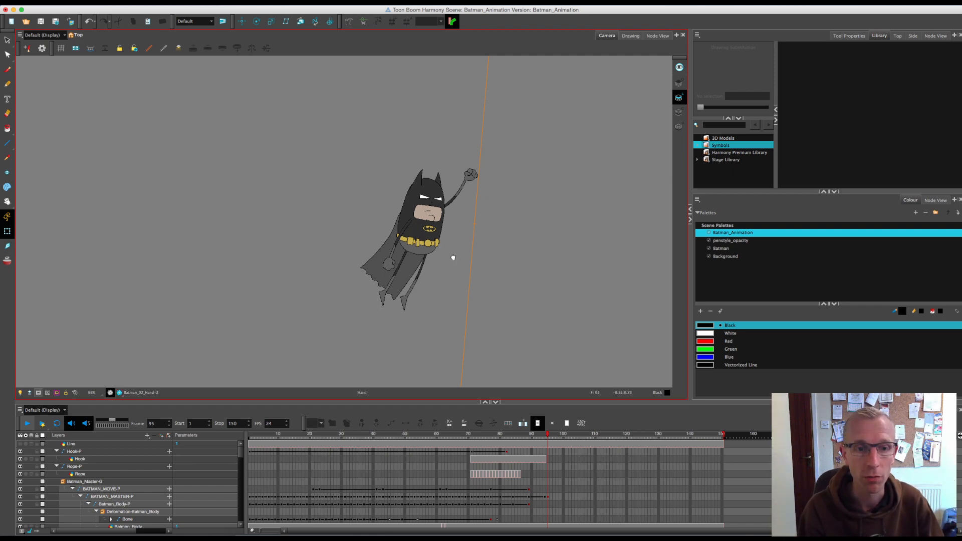
# Step: Show the deformation controls for BATMAN_MASTER-P and bend Batman's raised arm down so the fist hangs in front of his body
pyautogui.press('1')
pyautogui.press('1')
pyautogui.press('1')
pyautogui.press('1')
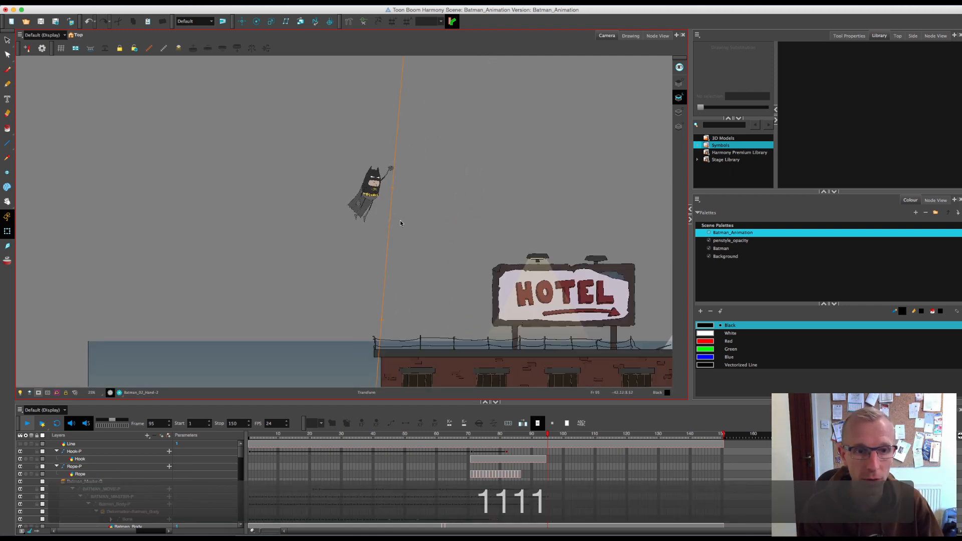
pyautogui.press('2')
pyautogui.press('2')
pyautogui.press('2')
pyautogui.press('2')
pyautogui.press('2')
pyautogui.press('2')
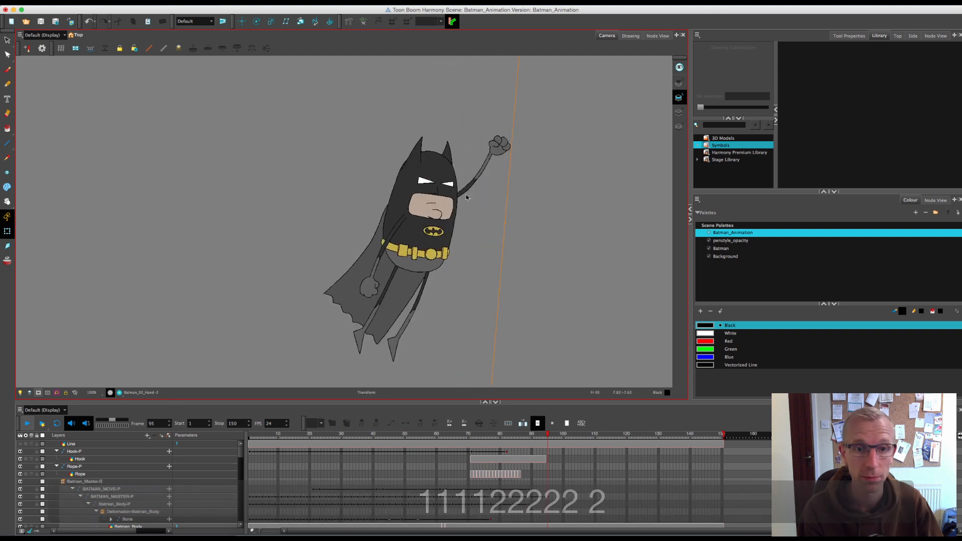
pyautogui.click(113, 496)
pyautogui.click(348, 21)
pyautogui.moveTo(490, 153); pyautogui.dragTo(481, 228)
pyautogui.moveTo(468, 192); pyautogui.dragTo(486, 187)
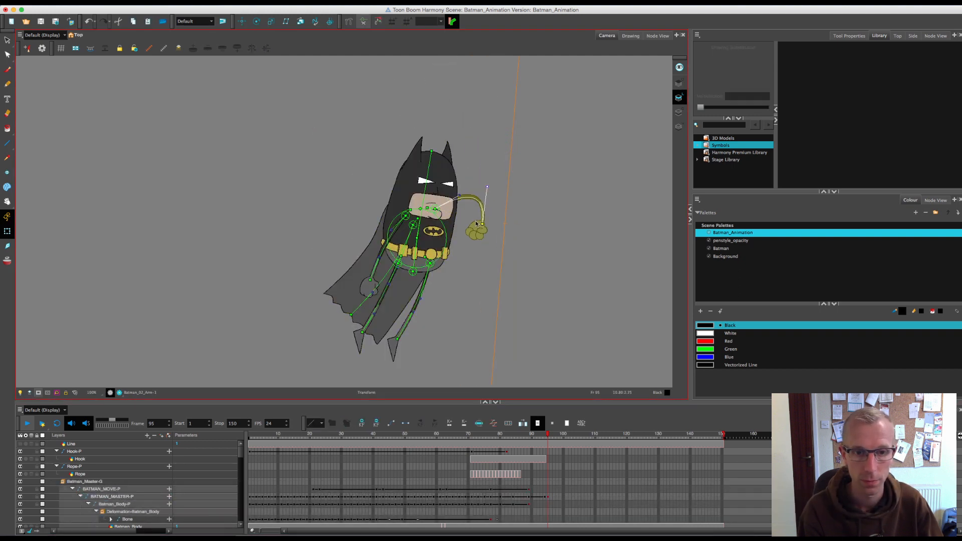
# Step: Tilt Batman's torso upright and bend both arms outward so the fists rest on either side of his body
pyautogui.moveTo(369, 280); pyautogui.dragTo(334, 250)
pyautogui.moveTo(420, 209); pyautogui.dragTo(407, 208)
pyautogui.moveTo(336, 262); pyautogui.dragTo(370, 260)
pyautogui.moveTo(384, 227); pyautogui.dragTo(371, 220)
pyautogui.moveTo(471, 211); pyautogui.dragTo(434, 200)
pyautogui.moveTo(489, 189)
pyautogui.mouseDown()
pyautogui.moveTo(468, 187)
pyautogui.moveTo(491, 190)
pyautogui.mouseUp()
pyautogui.click(527, 200)
pyautogui.moveTo(358, 260); pyautogui.dragTo(362, 260)
pyautogui.moveTo(463, 222); pyautogui.dragTo(468, 230)
# Step: Bend both of Batman's legs into a mid-air pose and swing the cape up so it streams out behind him
pyautogui.moveTo(398, 338); pyautogui.dragTo(470, 305)
pyautogui.moveTo(421, 299); pyautogui.dragTo(433, 261)
pyautogui.moveTo(487, 278); pyautogui.dragTo(482, 271)
pyautogui.moveTo(361, 339); pyautogui.dragTo(413, 299)
pyautogui.moveTo(407, 338); pyautogui.dragTo(407, 329)
pyautogui.moveTo(371, 296); pyautogui.dragTo(329, 191)
pyautogui.moveTo(298, 183); pyautogui.dragTo(296, 210)
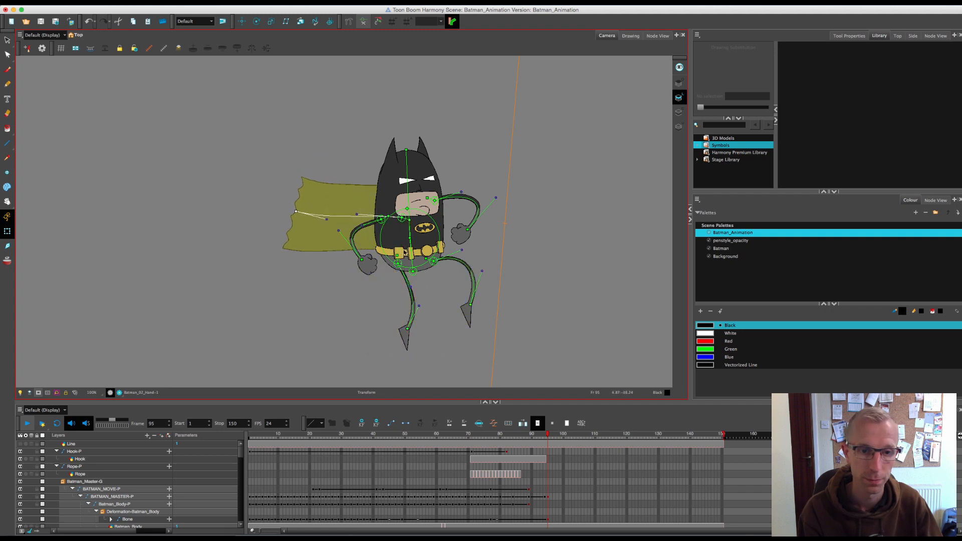
# Step: Select Batman's chest badge and belt pieces in turn and shift them slightly toward the cape side to fit the new pose
pyautogui.press('r')
pyautogui.press('b')
pyautogui.press('r')
pyautogui.press('b')
pyautogui.press('r')
pyautogui.press('b')
pyautogui.press('r')
pyautogui.press('b')
pyautogui.press('r')
pyautogui.press('2')
pyautogui.press('2')
pyautogui.press('2')
pyautogui.press('2')
pyautogui.press('b')
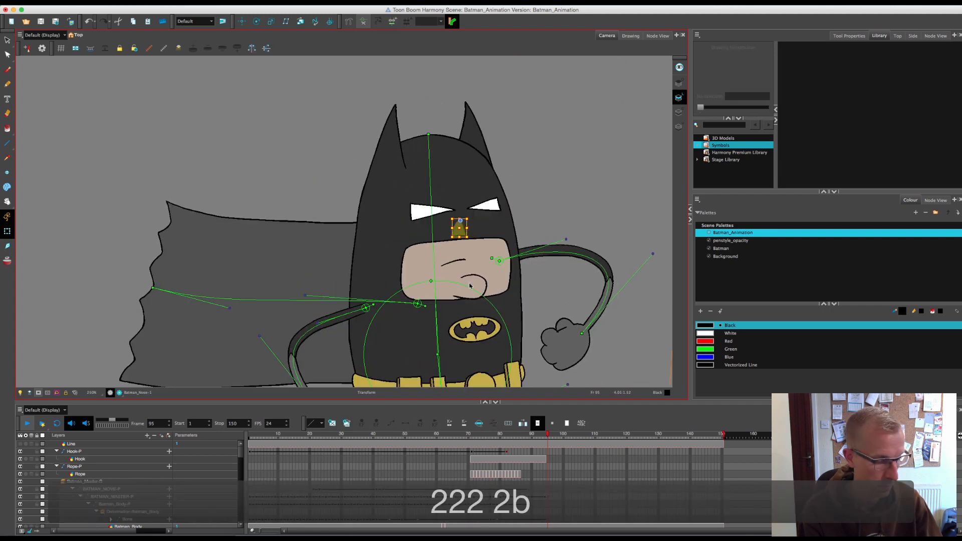
pyautogui.press('r')
pyautogui.press('b')
pyautogui.press('r')
pyautogui.press('b')
pyautogui.press('r')
pyautogui.press('b')
pyautogui.press('r')
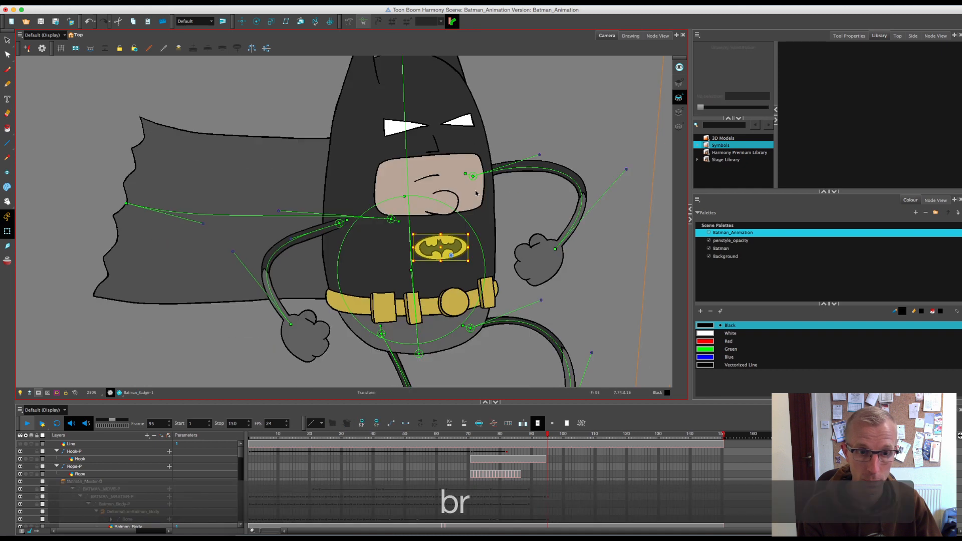
pyautogui.press('b')
pyautogui.press('r')
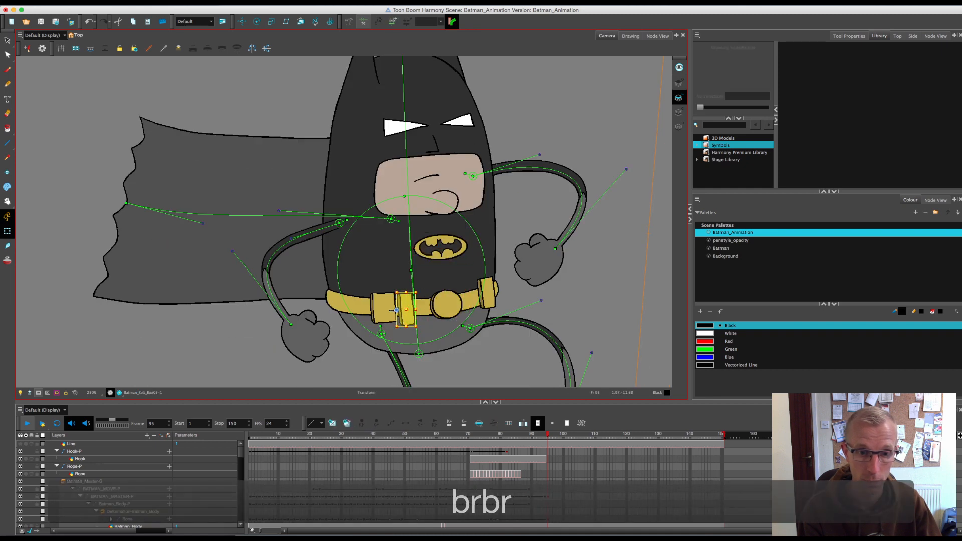
pyautogui.press('b')
pyautogui.press('r')
pyautogui.press('b')
pyautogui.press('r')
# Step: Straighten Batman's torso bone a little more and nudge his facial features down on the head
pyautogui.press('1')
pyautogui.press('1')
pyautogui.press('1')
pyautogui.press('1')
pyautogui.press('1')
pyautogui.press('1')
pyautogui.press('1')
pyautogui.press('1')
pyautogui.press('2')
pyautogui.press('2')
pyautogui.press('2')
pyautogui.press('2')
pyautogui.press('2')
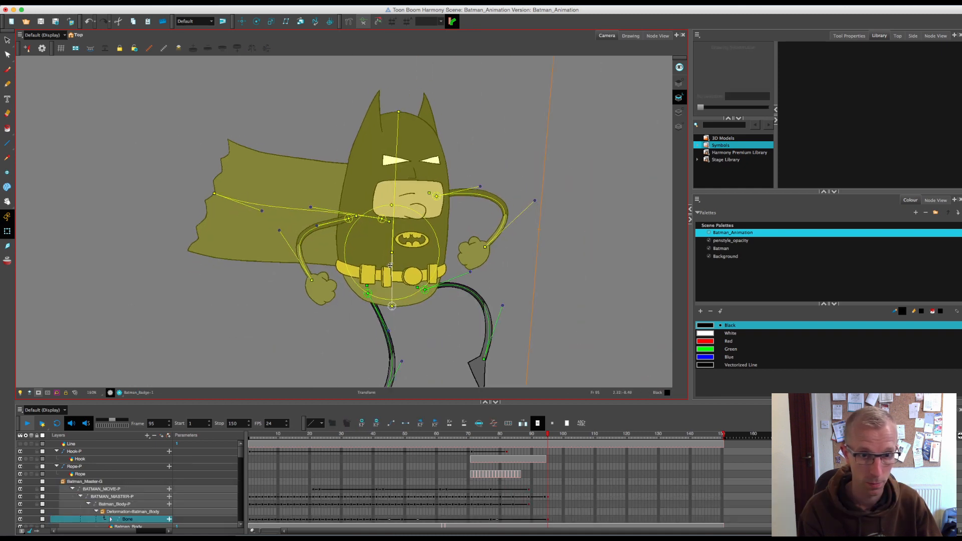
pyautogui.press('b')
pyautogui.press('Down')
pyautogui.press('Down')
pyautogui.press('b')
pyautogui.press('b')
pyautogui.press('Down')
pyautogui.press('Down')
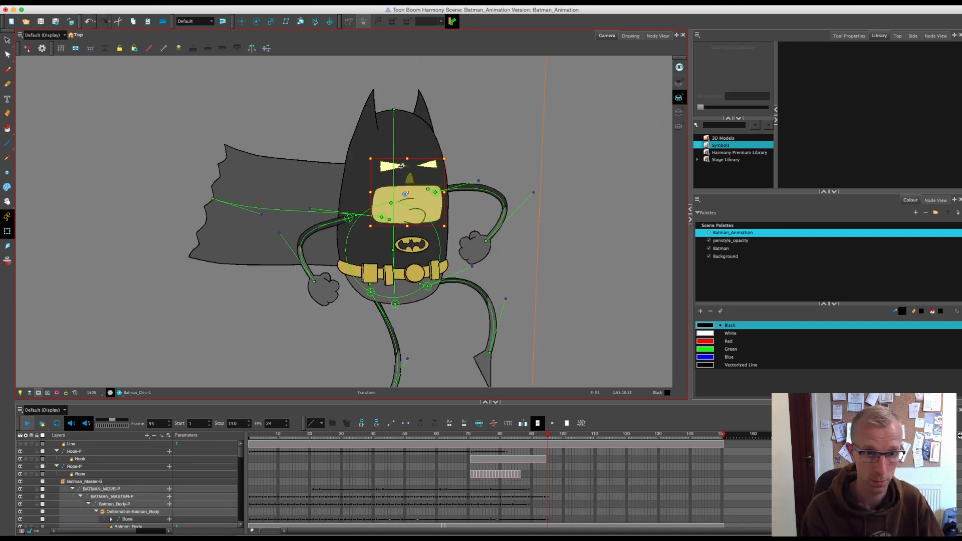
# Step: Fine-tune Batman's face by nudging the nose and eyes down and adjusting the ear on the cape side
pyautogui.click(410, 179)
pyautogui.press('Down')
pyautogui.click(401, 167)
pyautogui.press('Down')
pyautogui.click(375, 136)
pyautogui.press('Down')
pyautogui.press('Up')
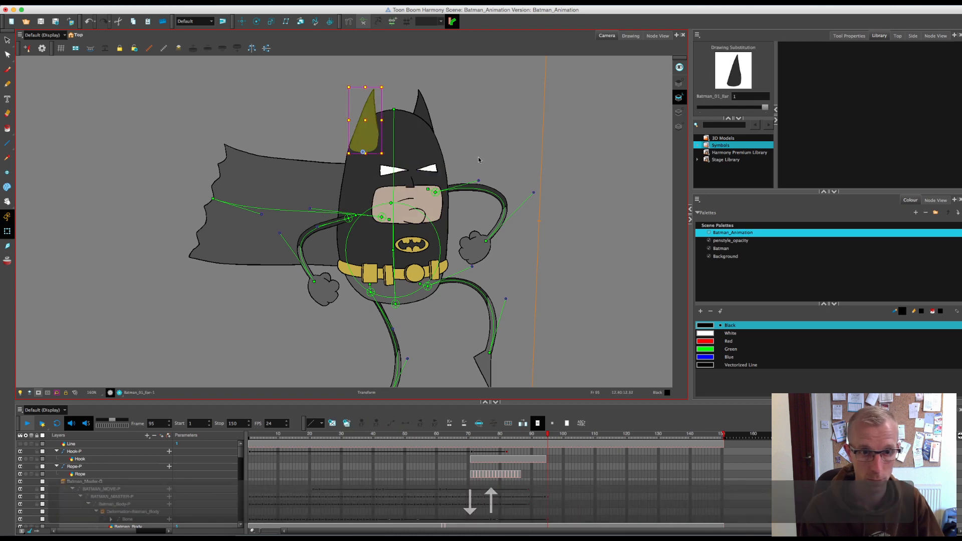
pyautogui.click(504, 260)
pyautogui.press('Right')
# Step: Examine Batman's new mid-air pose at frame 95 from far and near, and hide the deformation controls
pyautogui.press('2')
pyautogui.press('2')
pyautogui.press('1')
pyautogui.press('1')
pyautogui.hotkey('shift', 'm')
pyautogui.moveTo(476, 80); pyautogui.dragTo(477, 305)
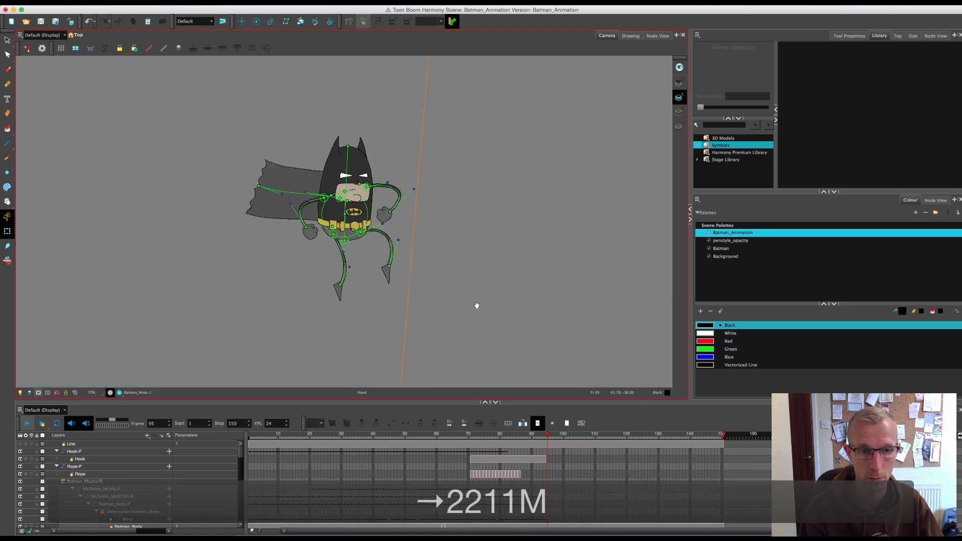
pyautogui.press('2')
pyautogui.press('2')
pyautogui.press('2')
pyautogui.press('2')
pyautogui.press('1')
pyautogui.press('1')
pyautogui.press('1')
pyautogui.press('1')
pyautogui.press('1')
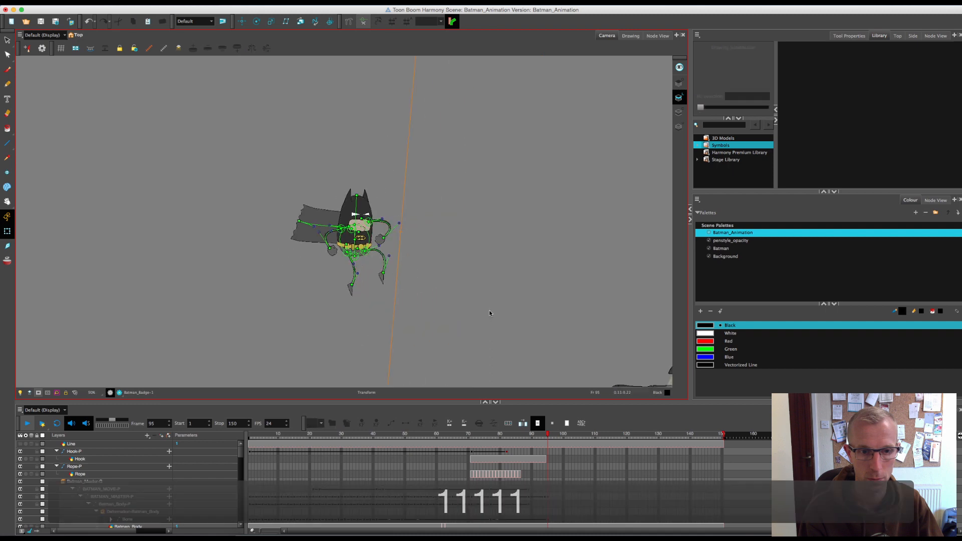
pyautogui.press('2')
pyautogui.press('2')
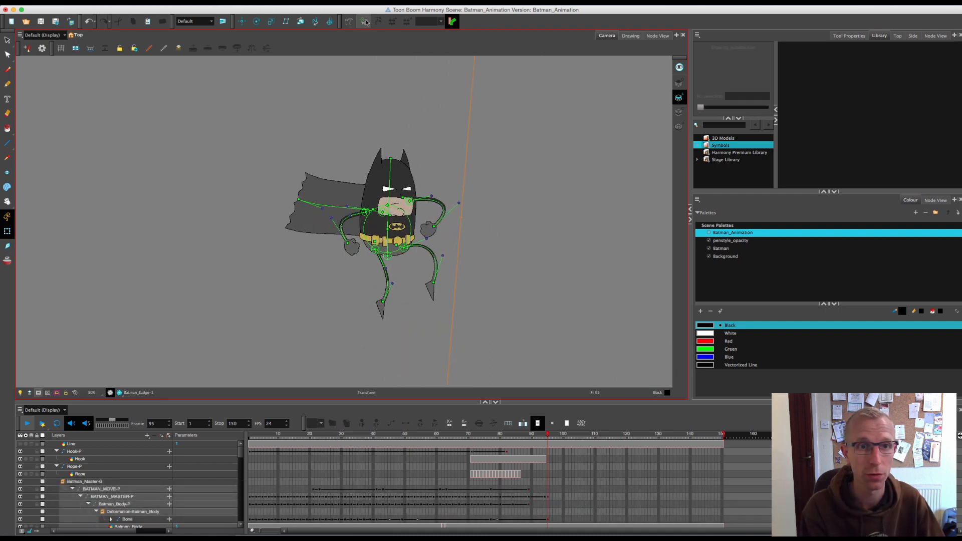
pyautogui.press('2')
pyautogui.press('2')
pyautogui.press('2')
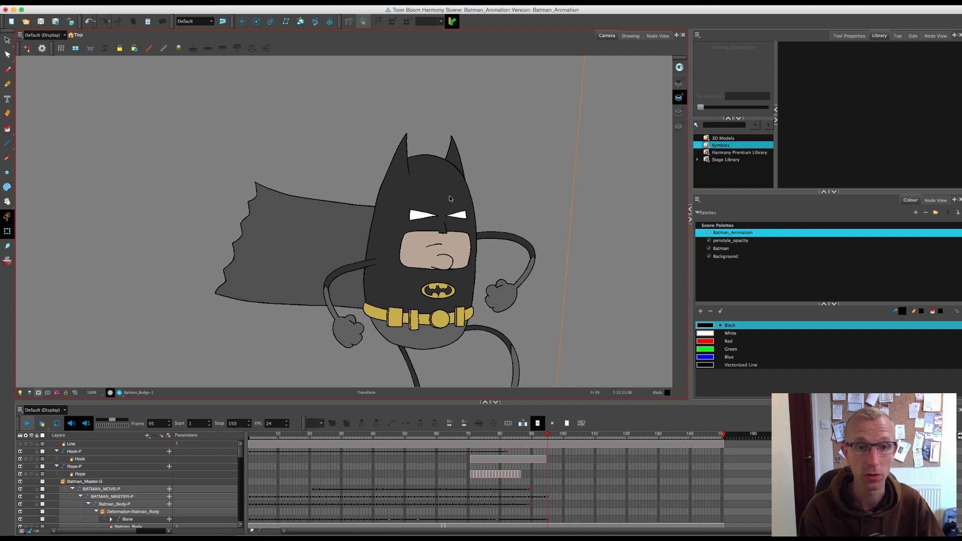
# Step: Show Batman's torso deformation controls and lean his upper body slightly away from the cape at frame 95
pyautogui.click(437, 145)
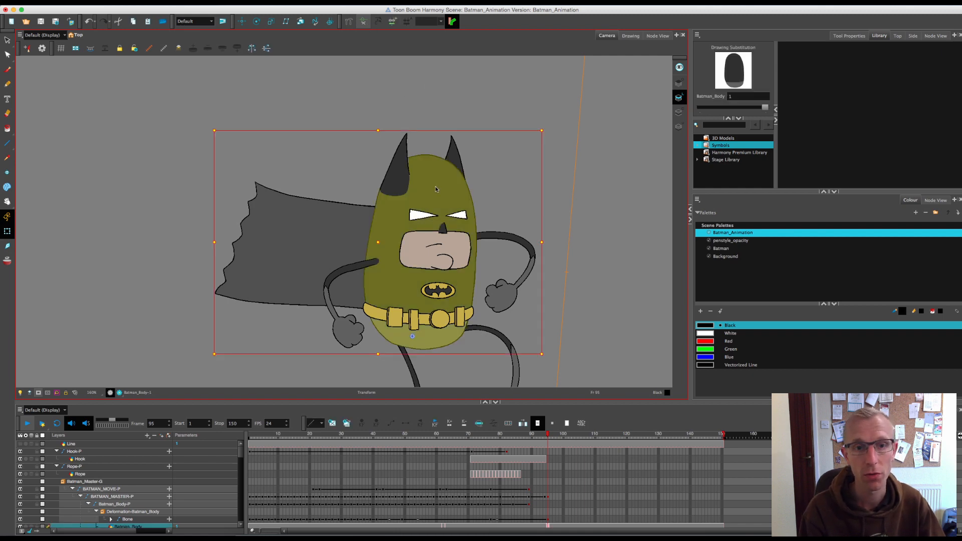
pyautogui.hotkey('shift', 'F11')
pyautogui.moveTo(424, 181); pyautogui.dragTo(439, 184)
pyautogui.click(502, 216)
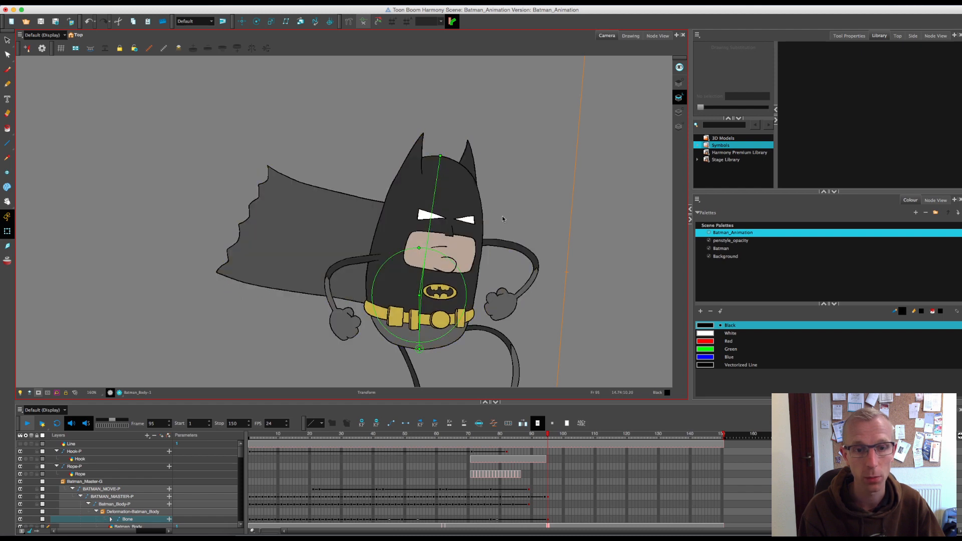
# Step: Reshape both of Batman's legs at frame 95, lifting the front leg forward and curving the rear leg beneath his body
pyautogui.press('space')
pyautogui.moveTo(496, 271); pyautogui.dragTo(459, 134)
pyautogui.click(428, 200)
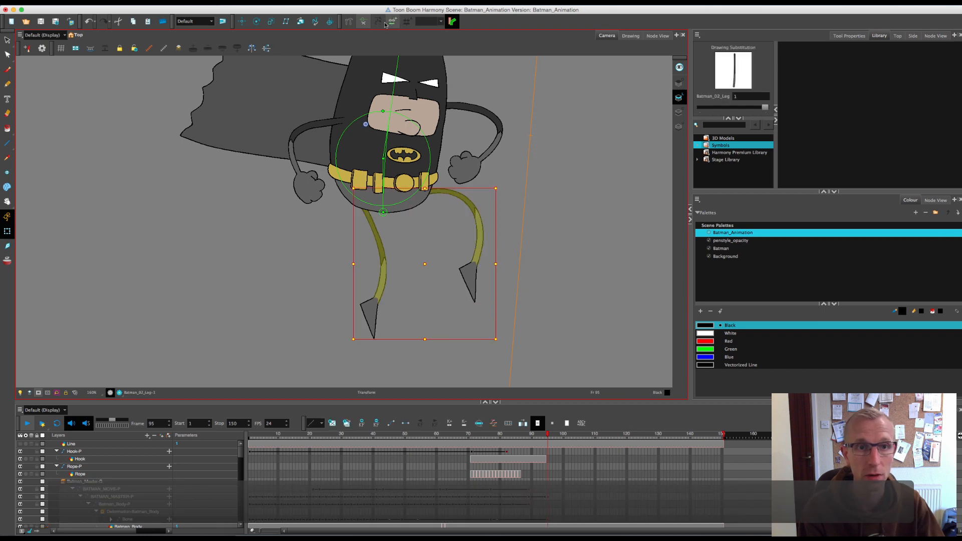
pyautogui.click(415, 196)
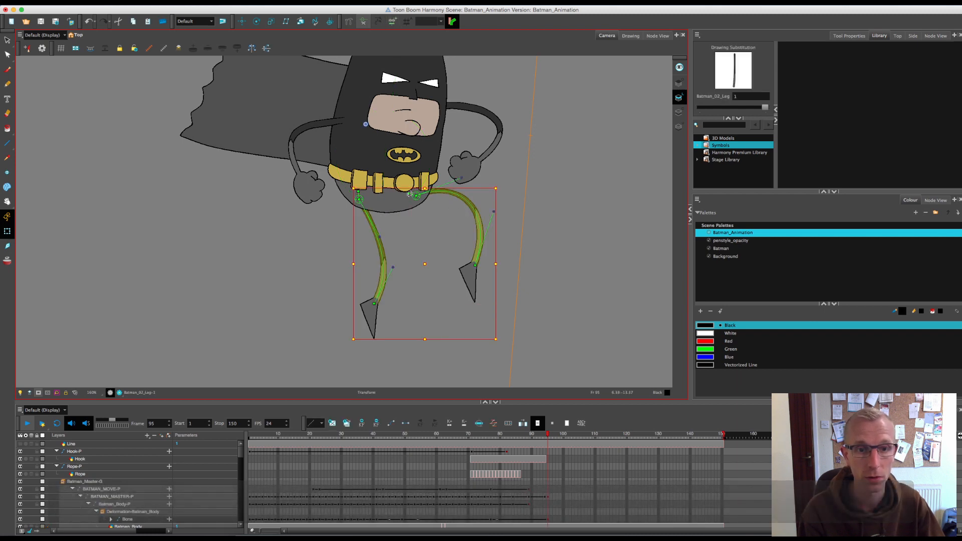
pyautogui.moveTo(408, 193)
pyautogui.mouseDown()
pyautogui.moveTo(404, 205)
pyautogui.moveTo(362, 205)
pyautogui.moveTo(395, 227)
pyautogui.moveTo(406, 202)
pyautogui.mouseUp()
pyautogui.moveTo(415, 288); pyautogui.dragTo(393, 285)
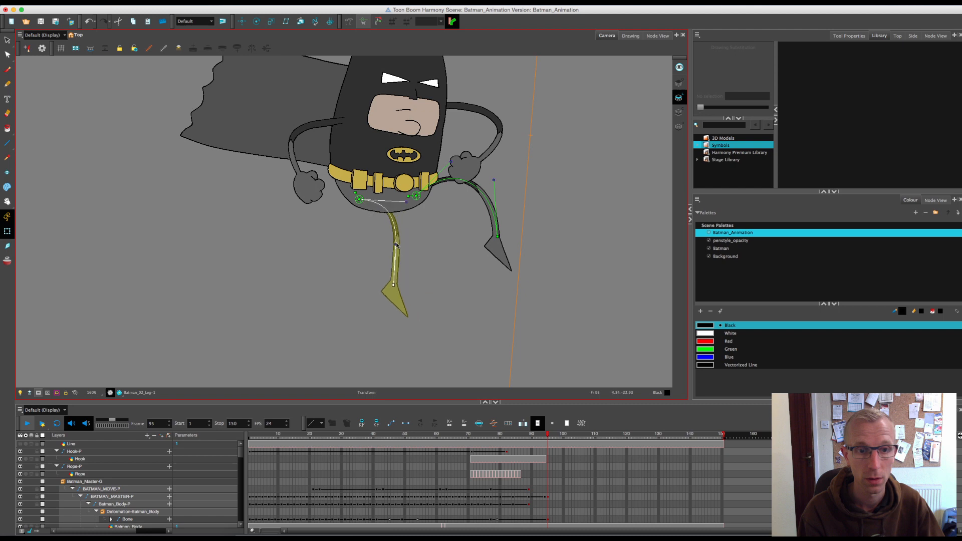
pyautogui.moveTo(395, 245); pyautogui.dragTo(407, 245)
pyautogui.click(438, 272)
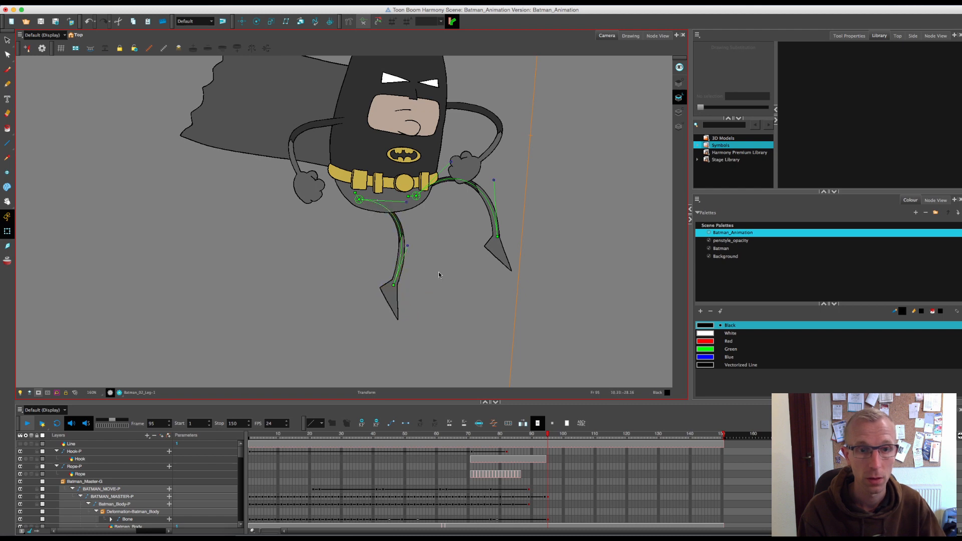
pyautogui.press('1')
pyautogui.press('1')
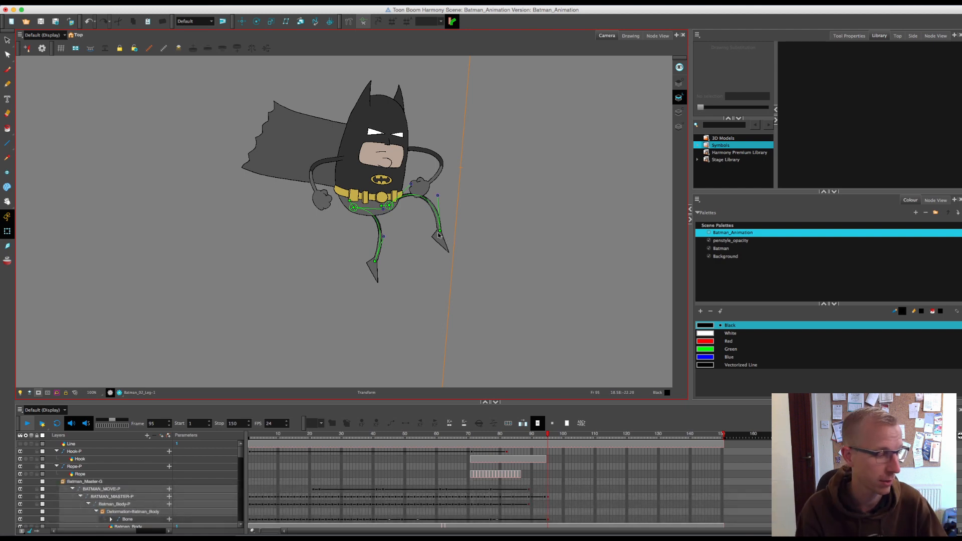
pyautogui.click(479, 181)
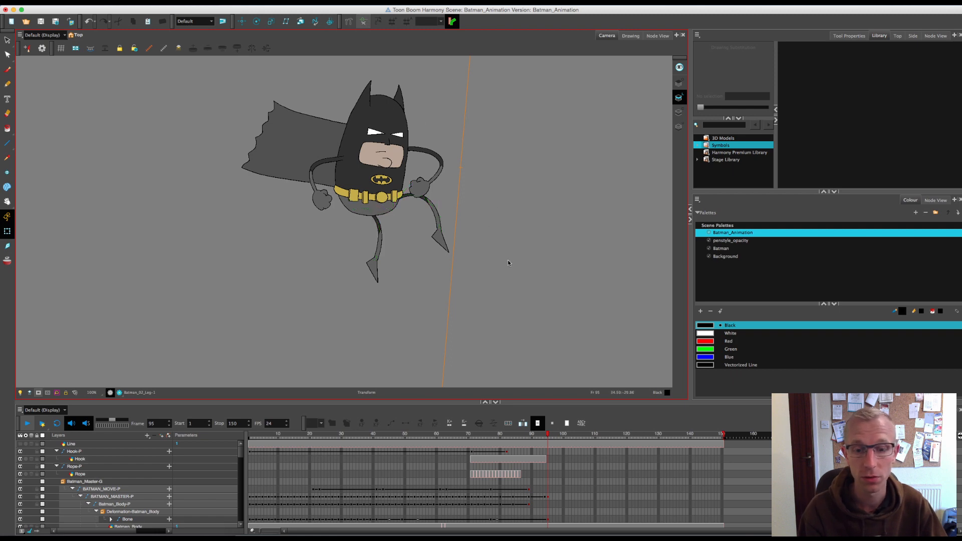
# Step: Add a keyframe at frame 96 on BATMAN_MASTER-P and lower Batman to the hotel rooftop just inside the end of the railing
pyautogui.press('1')
pyautogui.press('1')
pyautogui.press('1')
pyautogui.press('1')
pyautogui.press('1')
pyautogui.press('1')
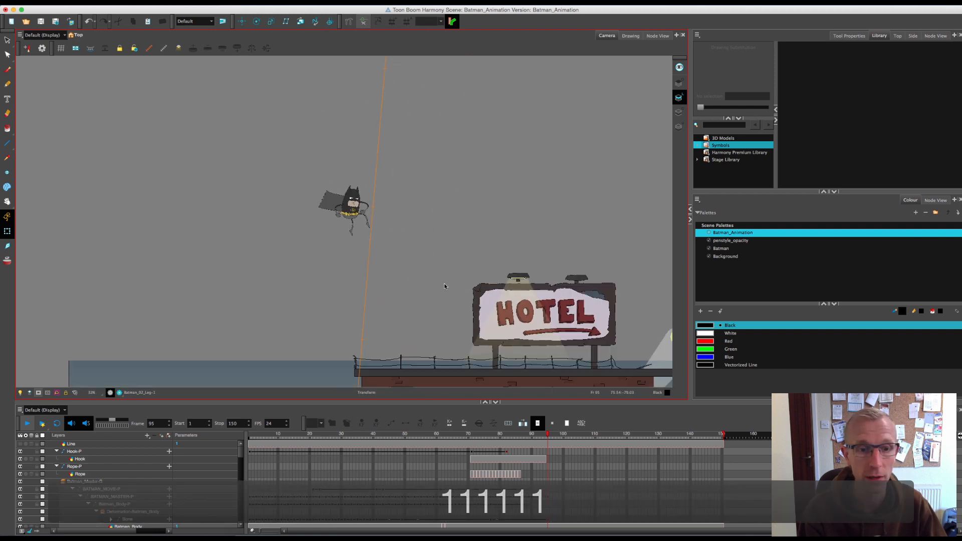
pyautogui.moveTo(413, 288); pyautogui.dragTo(430, 255)
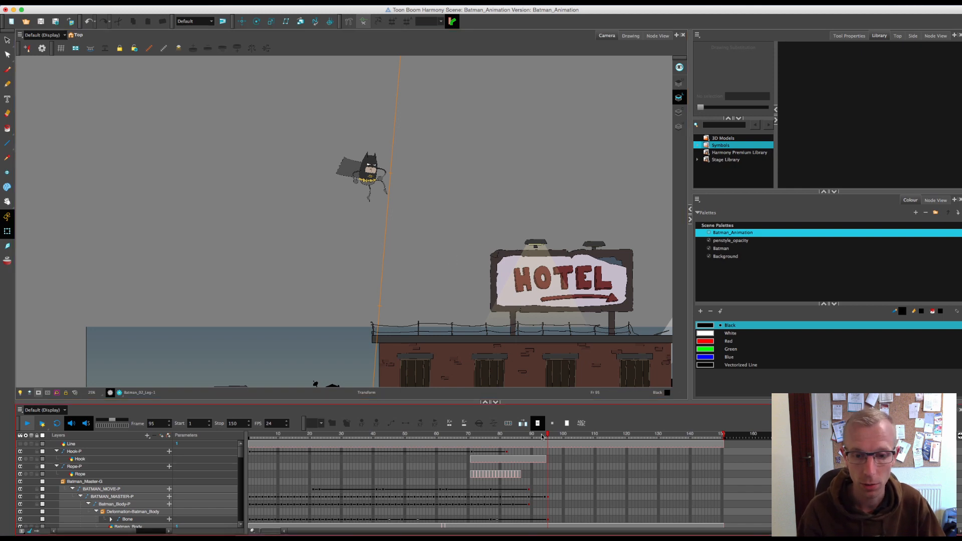
pyautogui.click(551, 497)
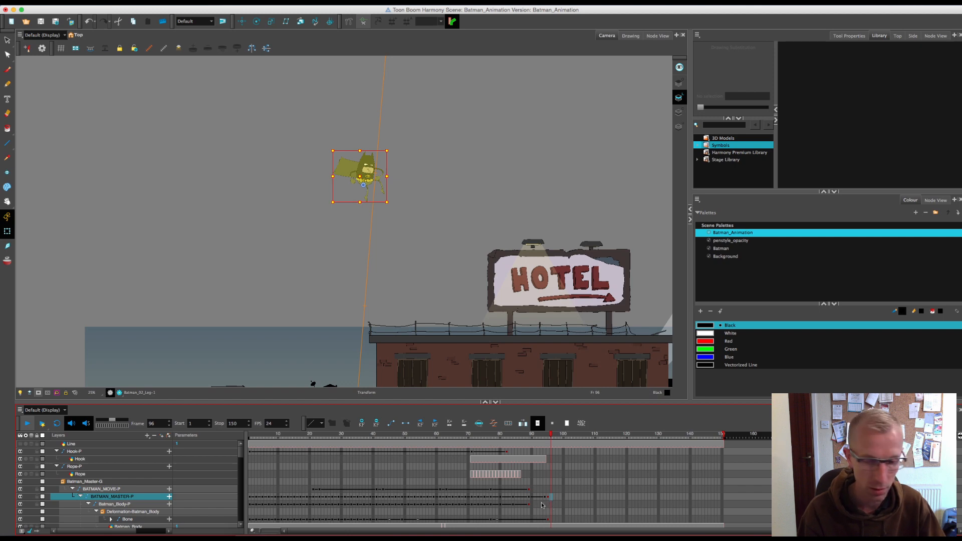
pyautogui.press('F6')
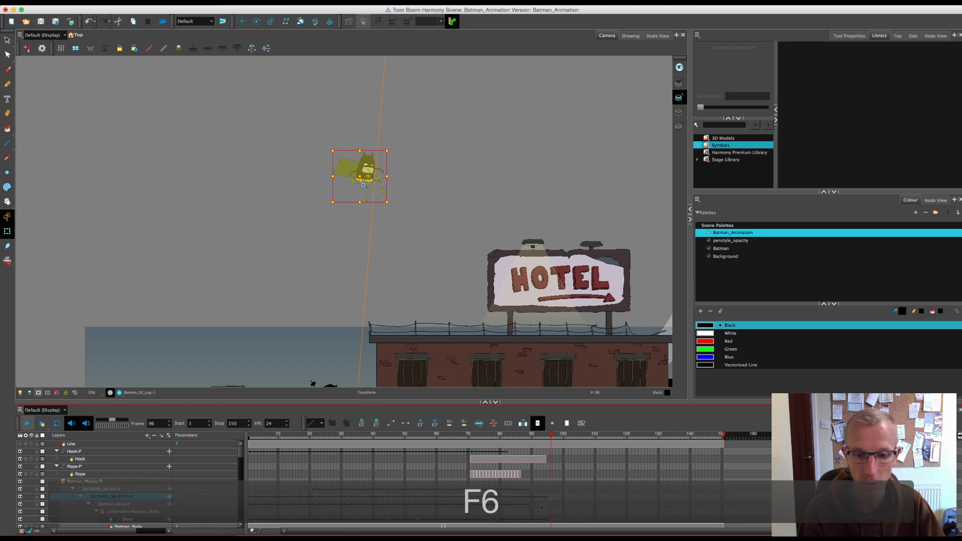
pyautogui.moveTo(367, 169); pyautogui.dragTo(400, 301)
# Step: Select the BATMAN_MASTER-P layer and show the deformation controls for Batman's whole rig at frame 96
pyautogui.press('2')
pyautogui.press('2')
pyautogui.press('2')
pyautogui.press('2')
pyautogui.press('2')
pyautogui.press('2')
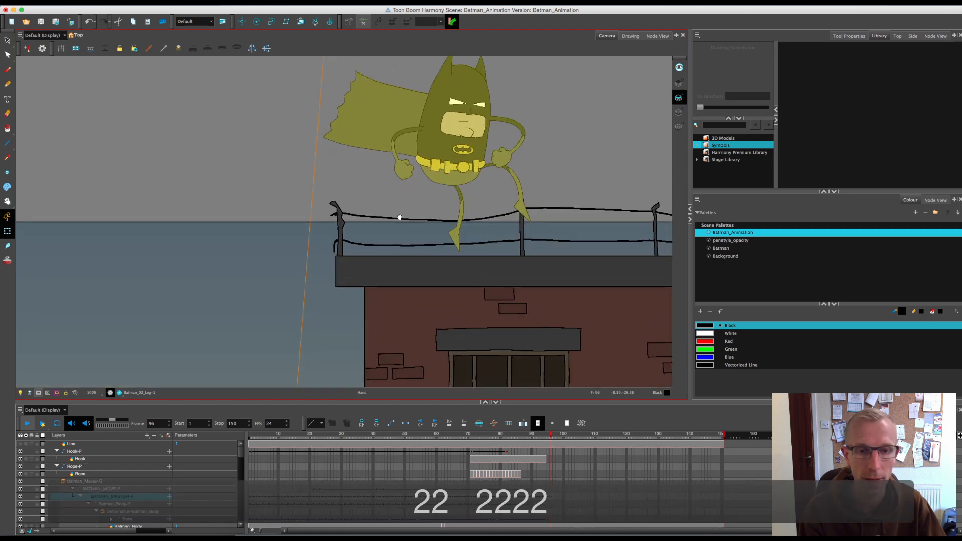
pyautogui.moveTo(399, 217); pyautogui.dragTo(381, 213)
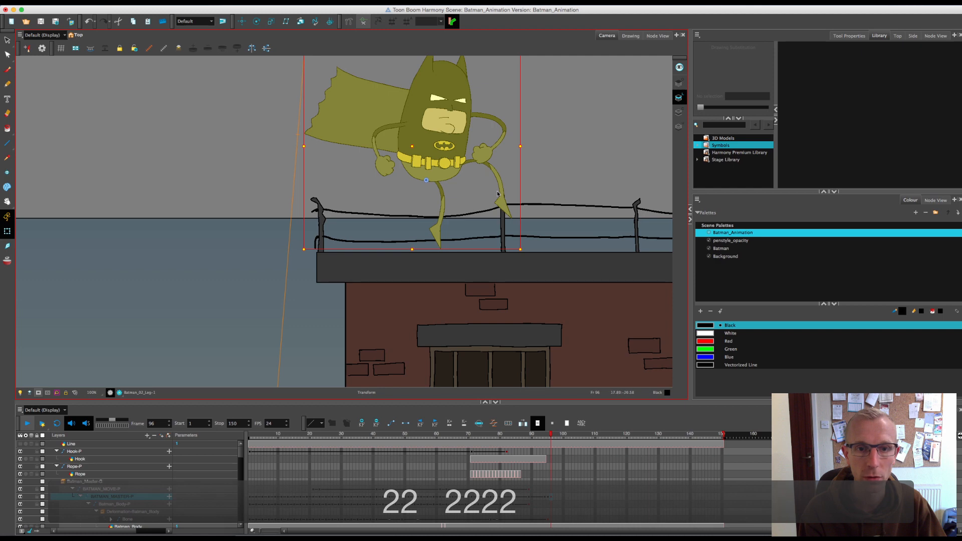
pyautogui.click(435, 232)
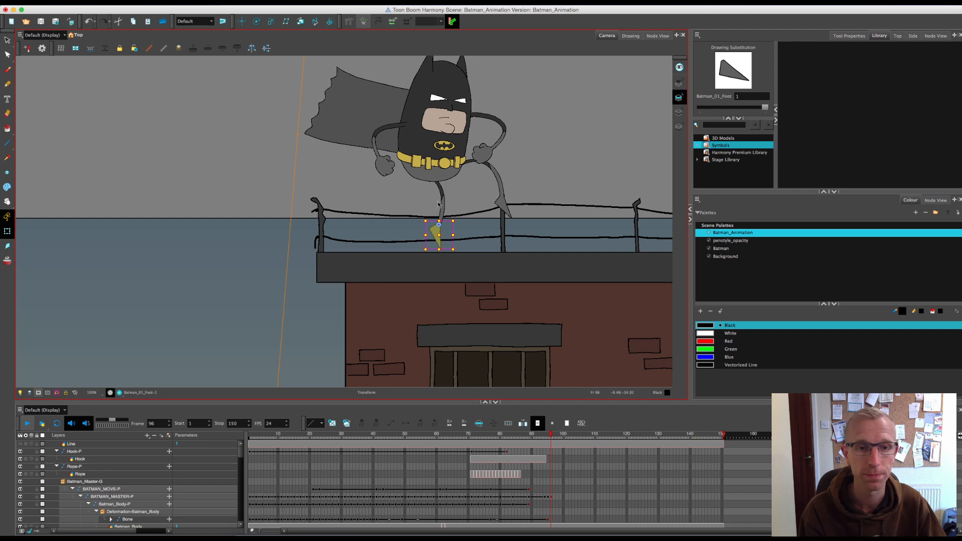
pyautogui.click(439, 204)
pyautogui.click(112, 496)
pyautogui.press('2')
pyautogui.press('2')
pyautogui.press('2')
pyautogui.hotkey('shift', 'F11')
# Step: Lean Batman's torso well forward at frame 96 and bend his rear leg out behind him from the hip
pyautogui.moveTo(533, 229); pyautogui.dragTo(405, 208)
pyautogui.moveTo(491, 124); pyautogui.dragTo(496, 210)
pyautogui.moveTo(507, 176); pyautogui.dragTo(473, 293)
pyautogui.moveTo(483, 190); pyautogui.dragTo(508, 196)
pyautogui.click(456, 233)
pyautogui.moveTo(458, 226); pyautogui.dragTo(460, 228)
# Step: Bend Batman's front leg down from the hip and rotate its foot to rest flat for the landing
pyautogui.click(527, 254)
pyautogui.moveTo(519, 254); pyautogui.dragTo(520, 249)
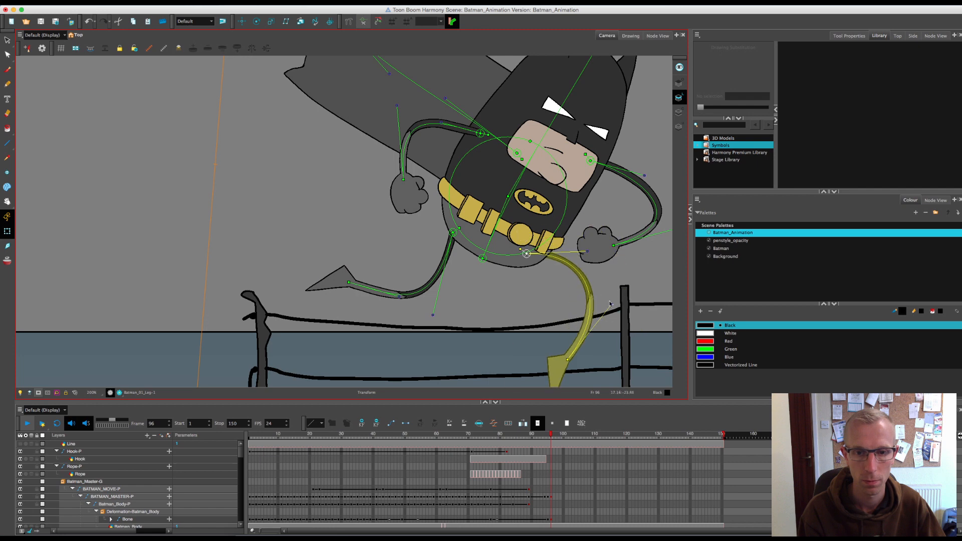
pyautogui.moveTo(610, 304); pyautogui.dragTo(581, 273)
pyautogui.moveTo(567, 360); pyautogui.dragTo(579, 333)
pyautogui.moveTo(594, 246)
pyautogui.mouseDown()
pyautogui.moveTo(589, 283)
pyautogui.moveTo(604, 250)
pyautogui.mouseUp()
pyautogui.click(584, 351)
pyautogui.moveTo(620, 376); pyautogui.dragTo(640, 331)
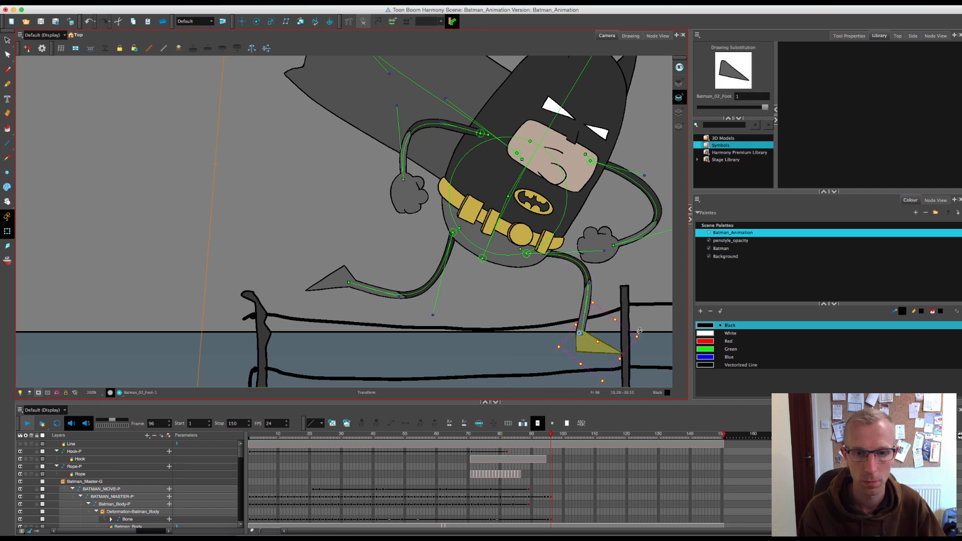
# Step: Move the top of Batman's rear leg into the hip and rebend it so the upper leg hangs down
pyautogui.press('b')
pyautogui.moveTo(541, 291); pyautogui.dragTo(505, 218)
pyautogui.click(418, 165)
pyautogui.moveTo(417, 159); pyautogui.dragTo(425, 167)
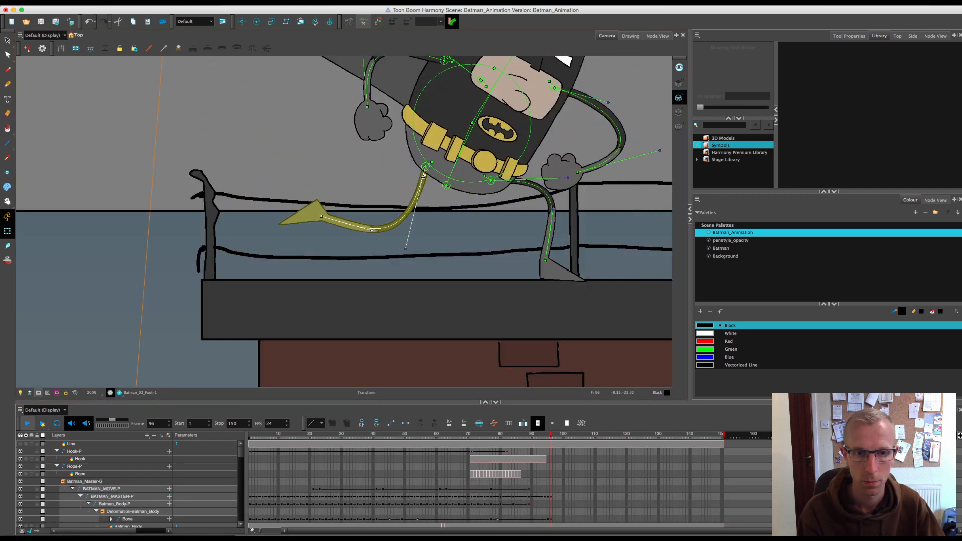
pyautogui.moveTo(396, 221); pyautogui.dragTo(422, 254)
pyautogui.moveTo(426, 211); pyautogui.dragTo(425, 221)
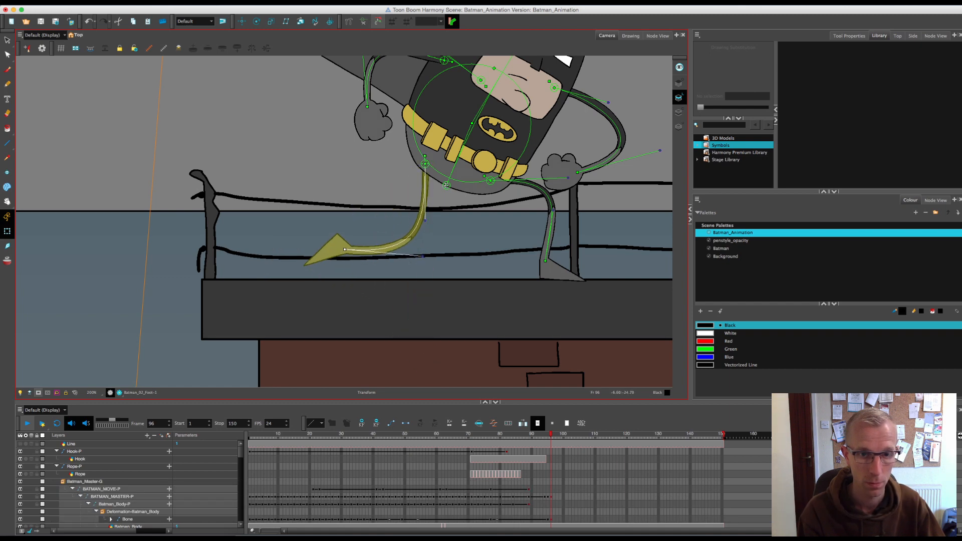
# Step: Lower Batman's body into a crouch and fold the rear leg so its shin and foot rest along the roof ledge
pyautogui.moveTo(446, 185); pyautogui.dragTo(448, 211)
pyautogui.moveTo(425, 163); pyautogui.dragTo(422, 185)
pyautogui.moveTo(381, 301); pyautogui.dragTo(380, 279)
pyautogui.moveTo(454, 257)
pyautogui.mouseDown()
pyautogui.moveTo(457, 267)
pyautogui.moveTo(454, 257)
pyautogui.mouseUp()
pyautogui.moveTo(379, 279); pyautogui.dragTo(378, 273)
pyautogui.click(362, 285)
pyautogui.moveTo(334, 304); pyautogui.dragTo(330, 287)
# Step: Reattach Batman's front leg to the lowered hip, bend its knee and plant the foot on the roof ledge
pyautogui.moveTo(490, 180); pyautogui.dragTo(497, 213)
pyautogui.moveTo(490, 208); pyautogui.dragTo(488, 211)
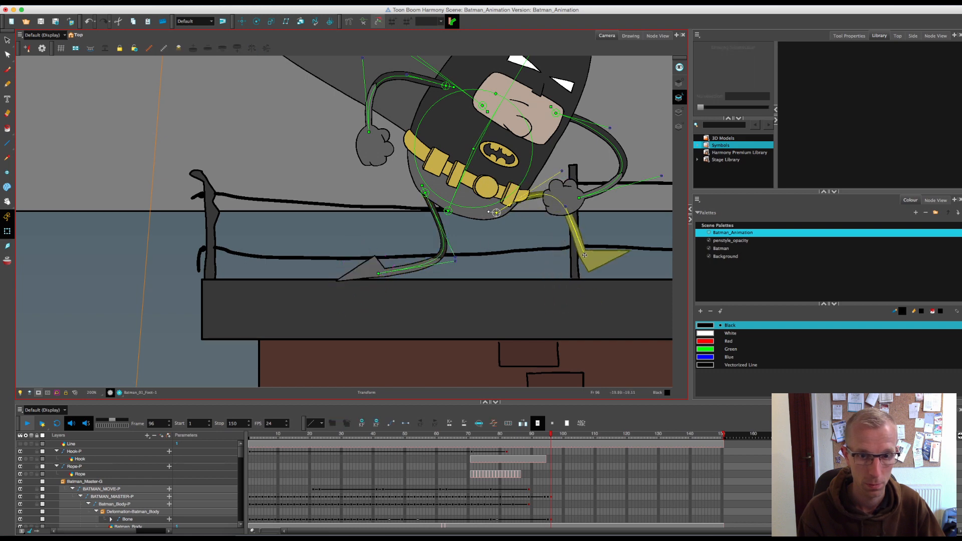
pyautogui.moveTo(585, 255); pyautogui.dragTo(537, 261)
pyautogui.moveTo(518, 213); pyautogui.dragTo(544, 219)
pyautogui.click(551, 271)
pyautogui.moveTo(582, 286); pyautogui.dragTo(581, 280)
# Step: Straighten Batman's front arm down from the shoulder to the roof ledge and swap its hand to another drawing
pyautogui.moveTo(550, 107); pyautogui.dragTo(562, 104)
pyautogui.moveTo(500, 181); pyautogui.dragTo(542, 263)
pyautogui.moveTo(559, 209); pyautogui.dragTo(552, 210)
pyautogui.moveTo(557, 106)
pyautogui.mouseDown()
pyautogui.moveTo(565, 103)
pyautogui.moveTo(561, 111)
pyautogui.moveTo(560, 95)
pyautogui.mouseUp()
pyautogui.click(560, 268)
pyautogui.press(']')
pyautogui.press('b')
pyautogui.press('super+Up')
# Step: Refine Batman's rear arm at the shoulder and smooth the curve of the kneeling rear leg
pyautogui.moveTo(581, 142); pyautogui.dragTo(565, 194)
pyautogui.moveTo(437, 139); pyautogui.dragTo(435, 144)
pyautogui.moveTo(438, 314); pyautogui.dragTo(429, 328)
pyautogui.moveTo(439, 310); pyautogui.dragTo(420, 295)
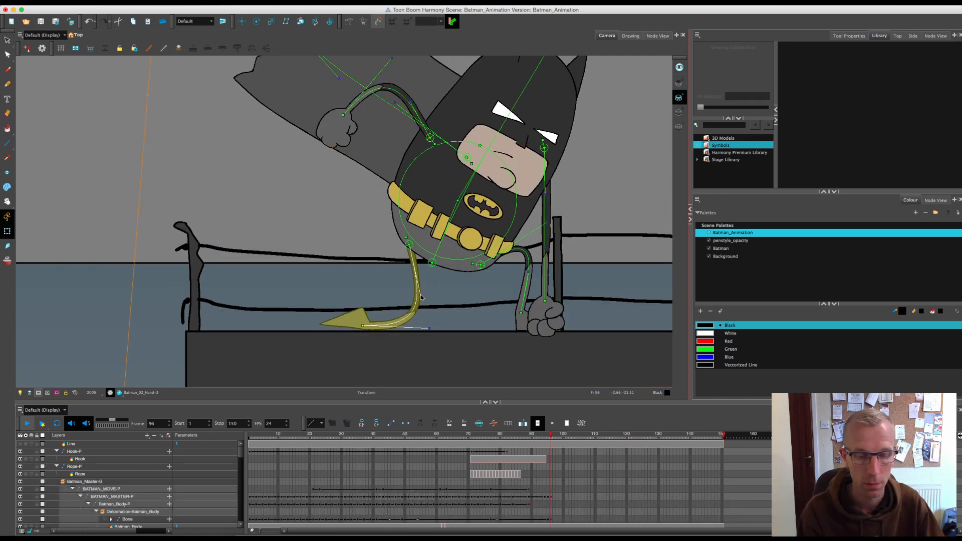
pyautogui.click(356, 316)
# Step: Tilt Batman's torso further forward, and realign the supporting hand and the rear hip with the lowered body
pyautogui.press('1')
pyautogui.press('1')
pyautogui.press('1')
pyautogui.moveTo(433, 223); pyautogui.dragTo(447, 236)
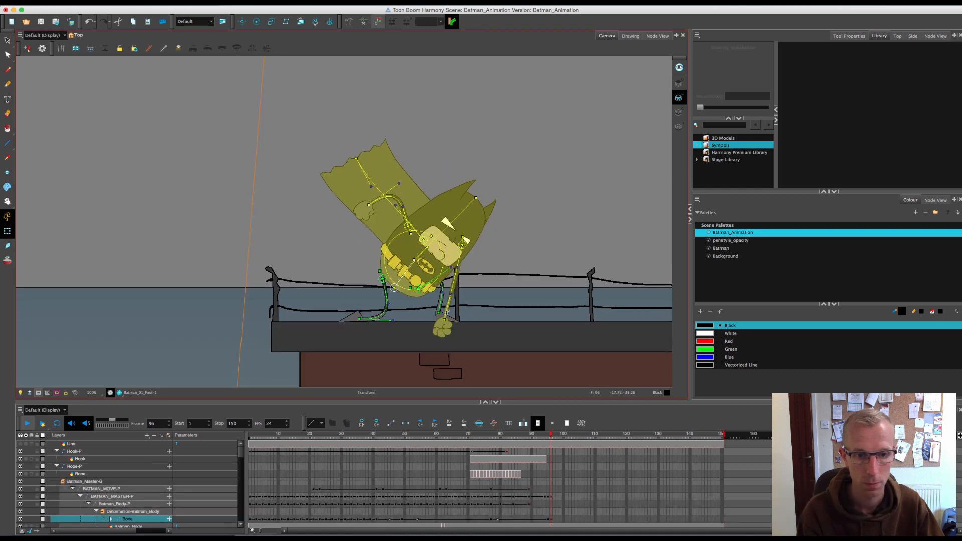
pyautogui.moveTo(447, 312)
pyautogui.mouseDown()
pyautogui.moveTo(463, 314)
pyautogui.moveTo(462, 306)
pyautogui.mouseUp()
pyautogui.moveTo(383, 279); pyautogui.dragTo(387, 279)
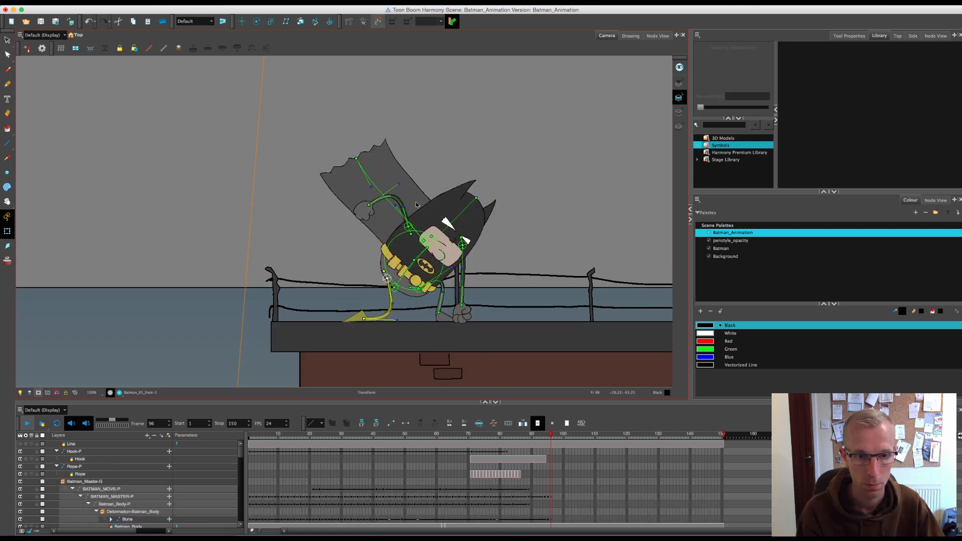
# Step: Undo the last two adjustments to Batman's landing pose
pyautogui.press('super+z')
pyautogui.press('super+z')
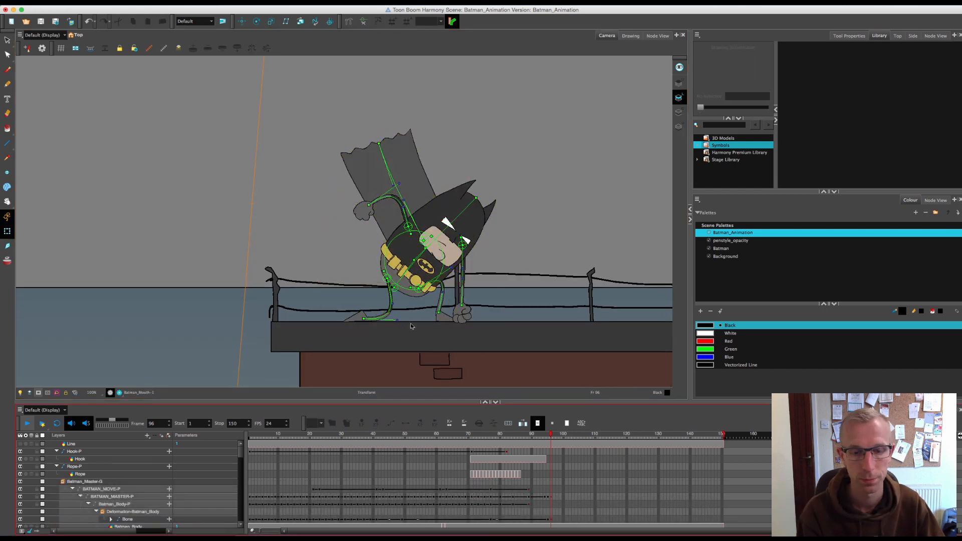
pyautogui.press('2')
pyautogui.moveTo(527, 327); pyautogui.dragTo(518, 320)
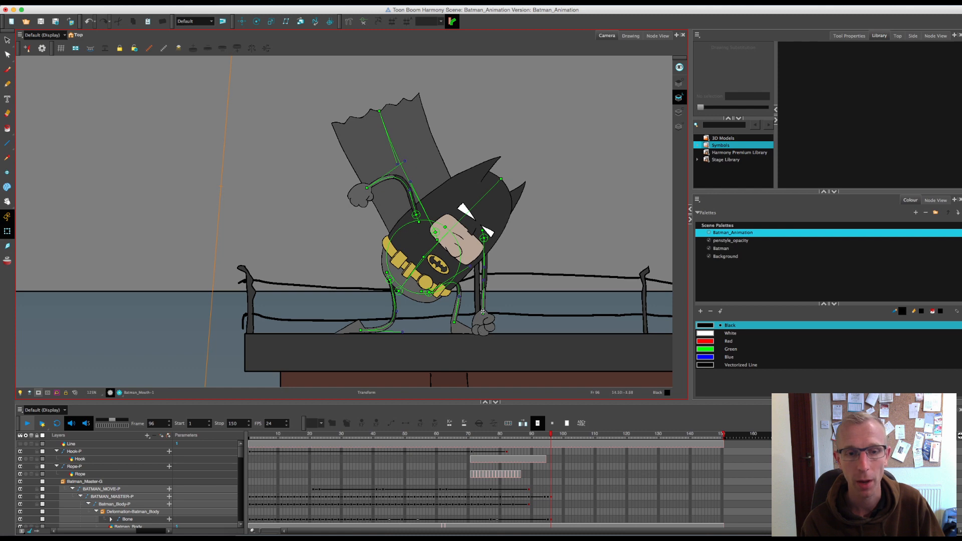
# Step: Compare Batman's mid-air pose at frame 95 with the landing pose at frame 96, and scrub ahead to frame 133
pyautogui.click(548, 435)
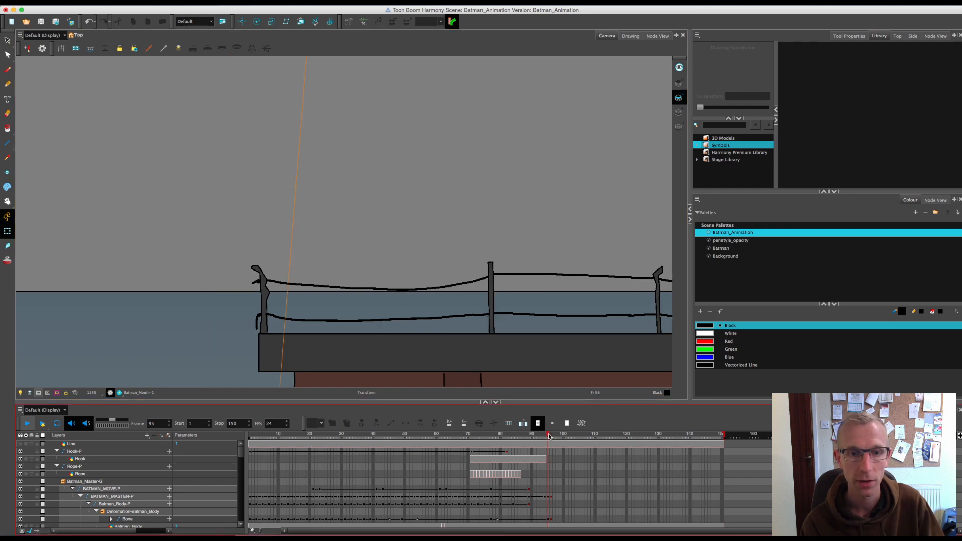
pyautogui.press('1')
pyautogui.press('1')
pyautogui.press('1')
pyautogui.press('1')
pyautogui.press('1')
pyautogui.press('1')
pyautogui.moveTo(485, 271); pyautogui.dragTo(501, 356)
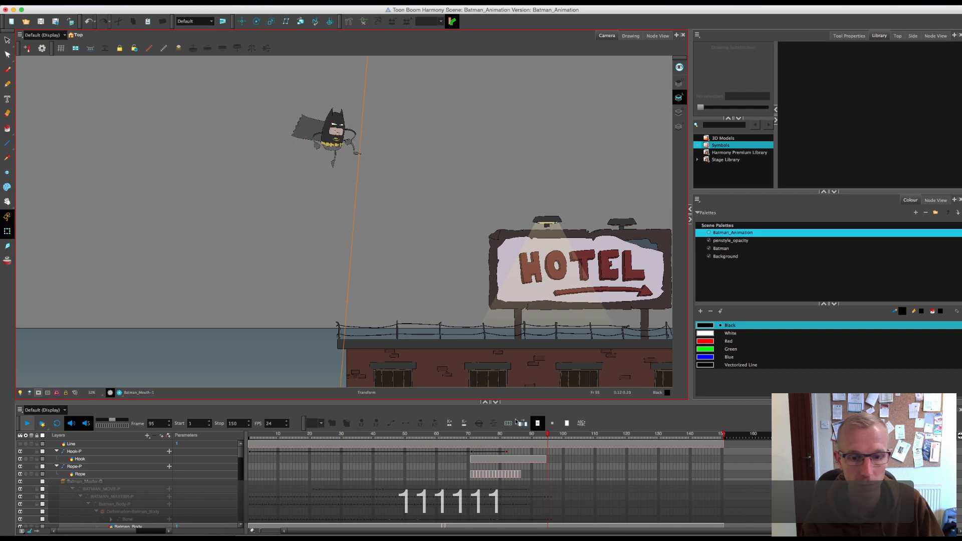
pyautogui.click(551, 434)
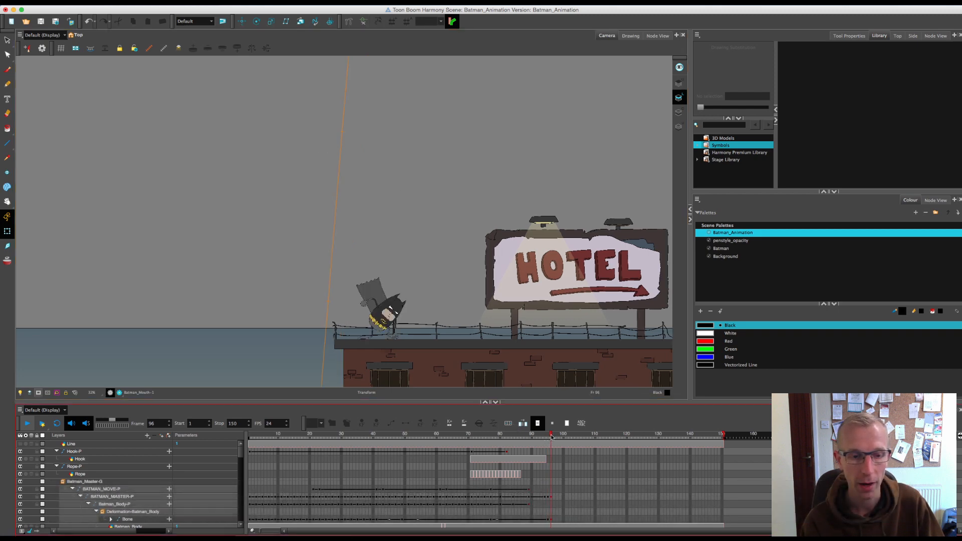
pyautogui.click(547, 435)
pyautogui.click(551, 435)
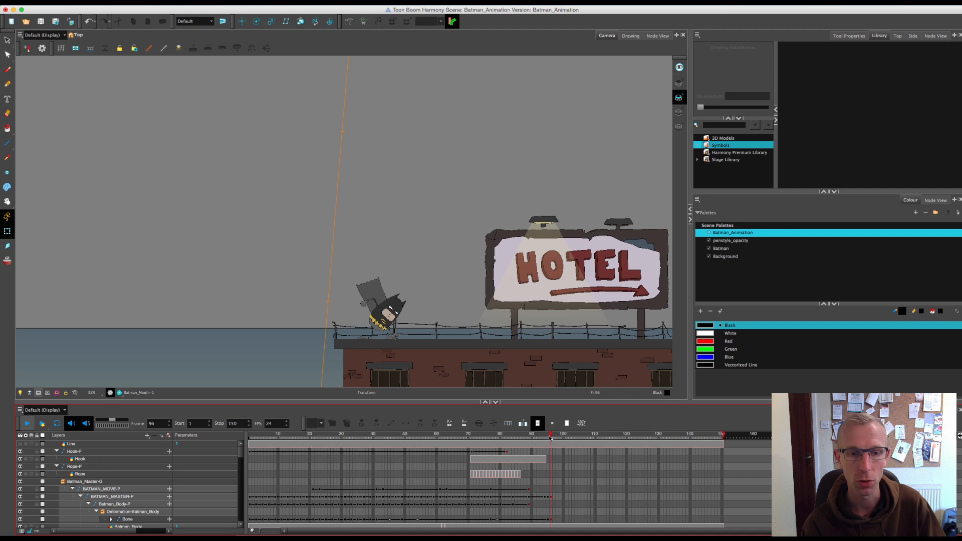
pyautogui.moveTo(549, 436); pyautogui.dragTo(547, 440)
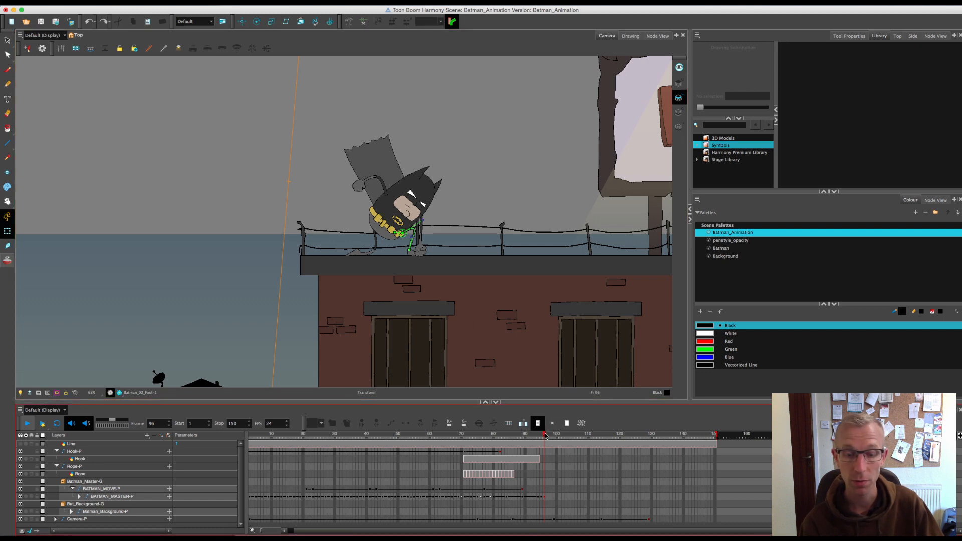
pyautogui.moveTo(545, 436); pyautogui.dragTo(588, 440)
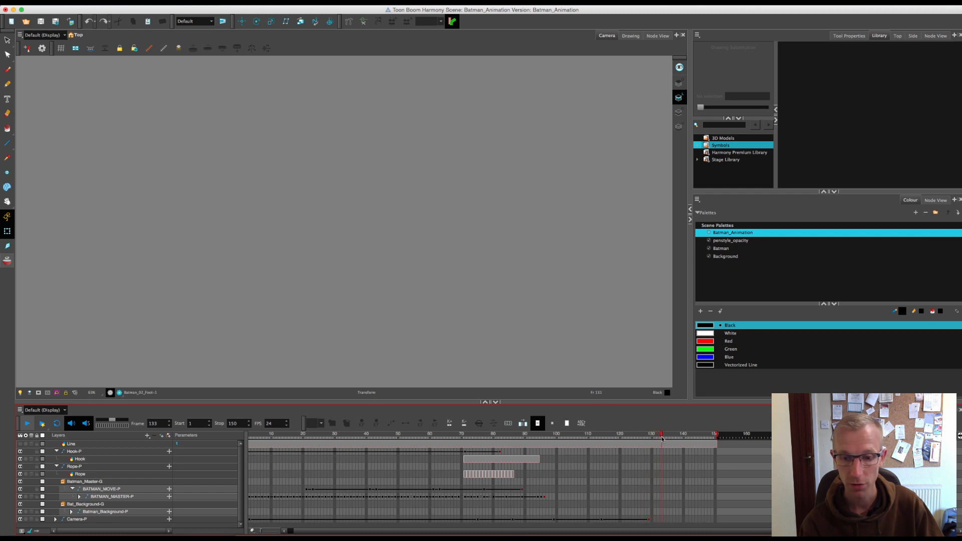
# Step: Move the landing-pose keyframe on BATMAN_MASTER-P from frame 96 to frame 134 and check the scene at frame 122
pyautogui.click(545, 497)
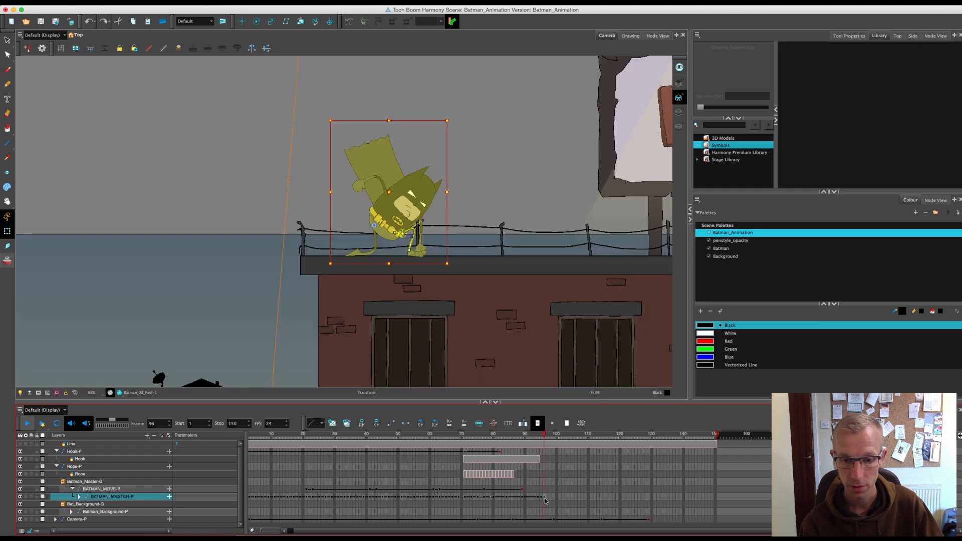
pyautogui.moveTo(546, 498); pyautogui.dragTo(660, 522)
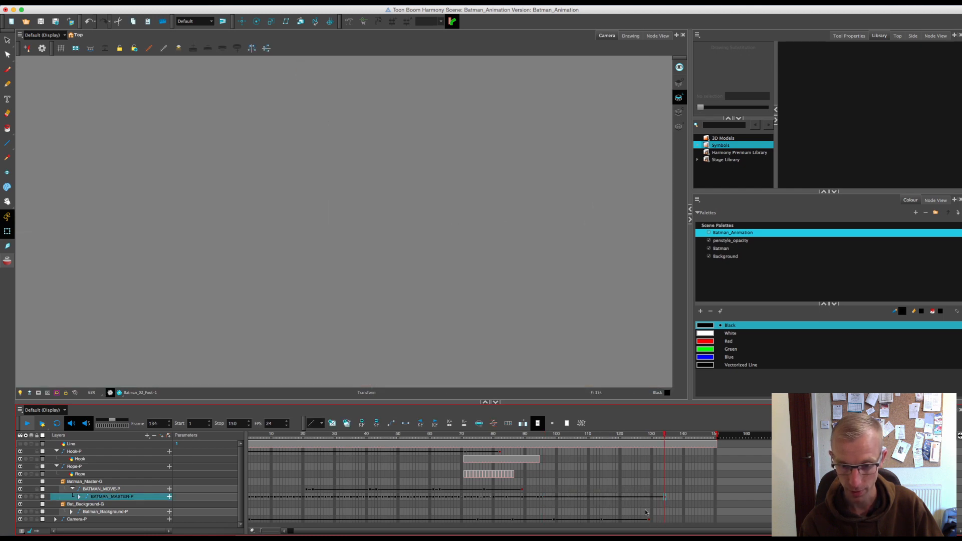
pyautogui.click(406, 422)
pyautogui.press('1')
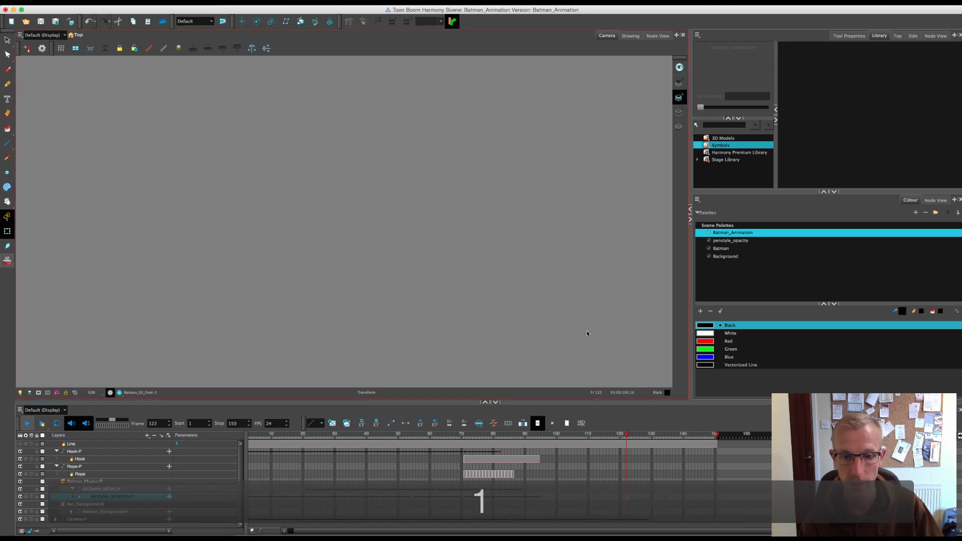
pyautogui.hotkey('shift', 'm')
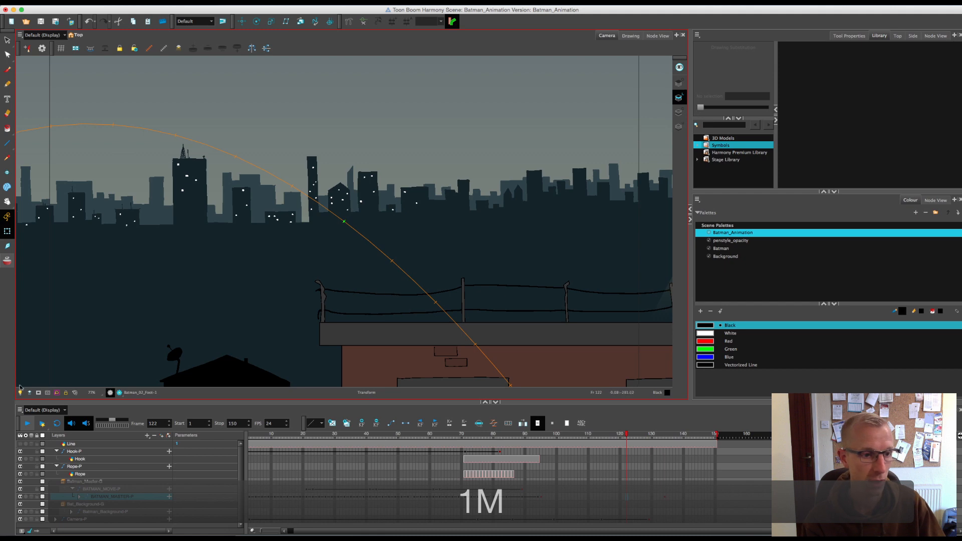
# Step: Play back Batman's jump from around frame 80 to review the landing timing
pyautogui.click(38, 392)
pyautogui.moveTo(572, 434); pyautogui.dragTo(490, 434)
pyautogui.click(27, 424)
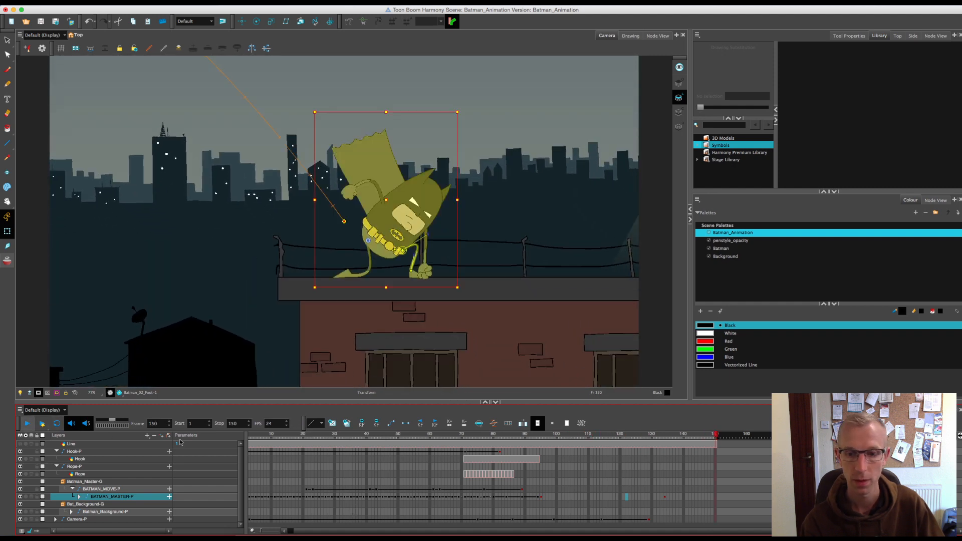
# Step: Move the landing-pose keyframe on BATMAN_MASTER-P from frame 134 to frame 139
pyautogui.click(27, 424)
pyautogui.moveTo(618, 434)
pyautogui.mouseDown()
pyautogui.moveTo(653, 434)
pyautogui.moveTo(636, 434)
pyautogui.mouseUp()
pyautogui.click(665, 497)
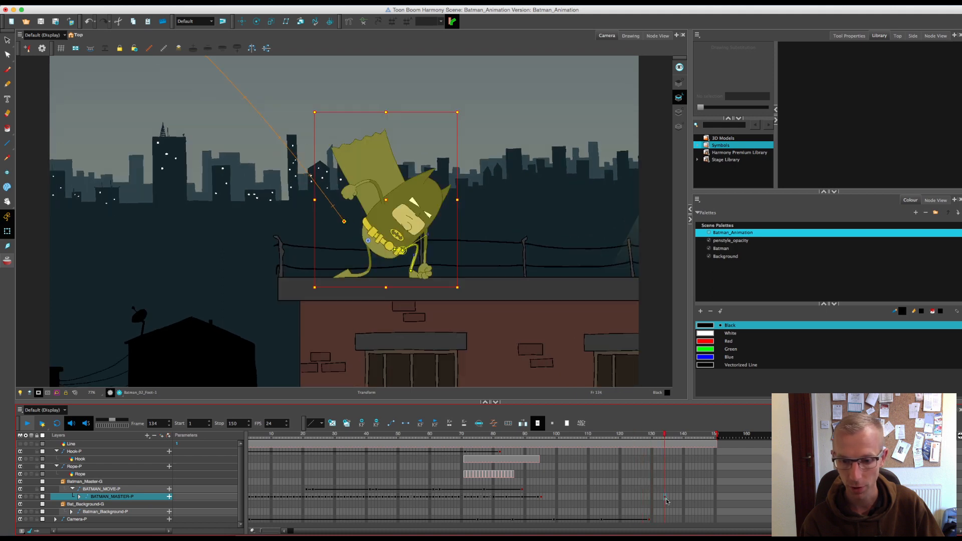
pyautogui.moveTo(664, 499); pyautogui.dragTo(680, 499)
# Step: Replay the jump from around frame 80 and scrub back to frame 132 to judge the later landing
pyautogui.moveTo(643, 437); pyautogui.dragTo(496, 437)
pyautogui.click(28, 424)
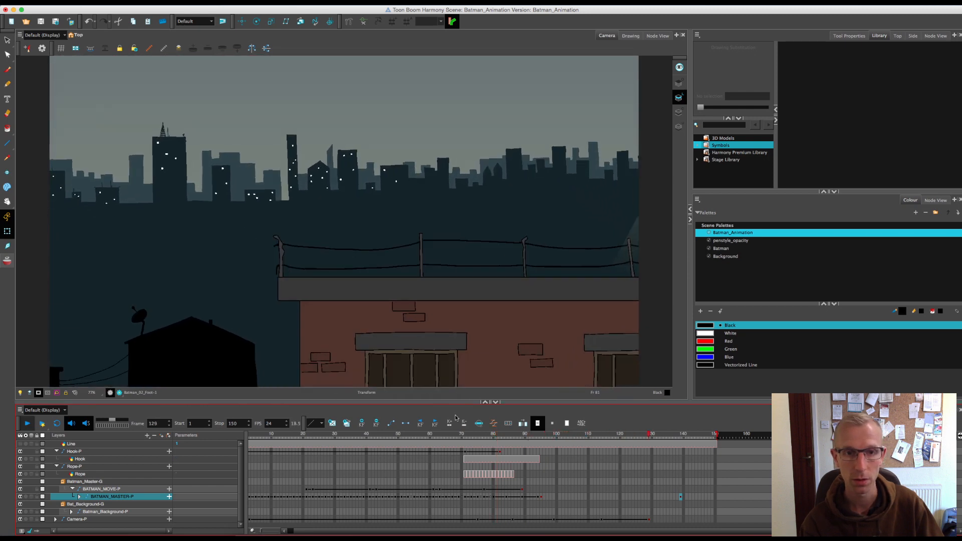
pyautogui.click(56, 424)
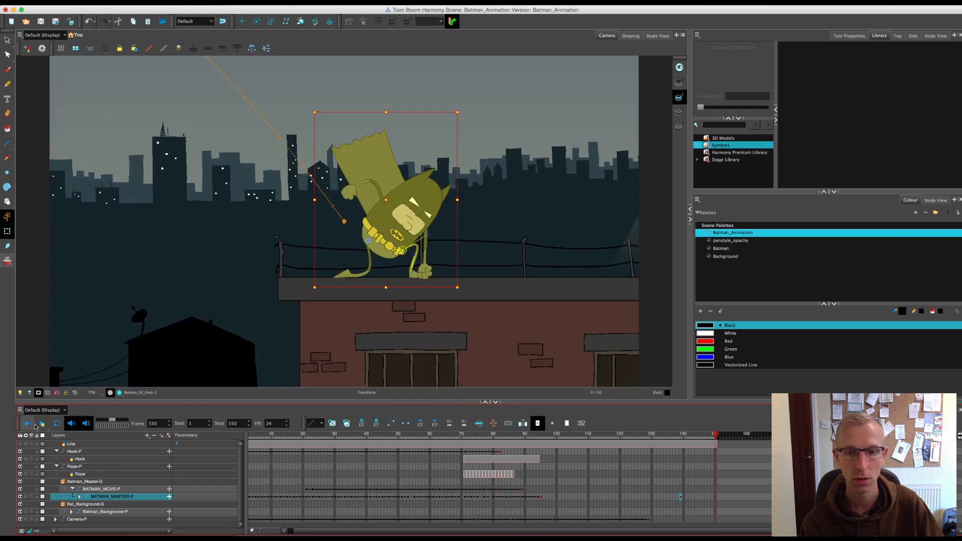
pyautogui.click(27, 424)
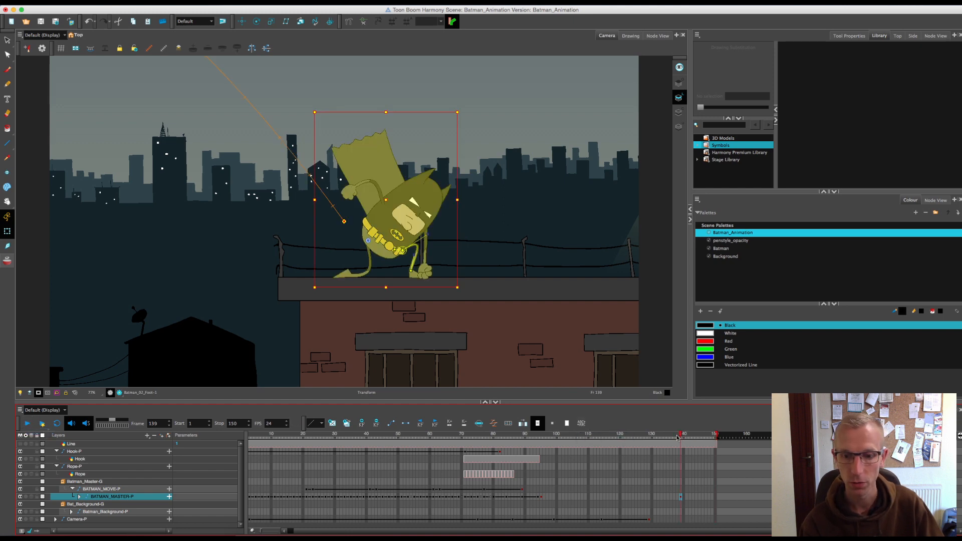
pyautogui.moveTo(676, 438); pyautogui.dragTo(661, 440)
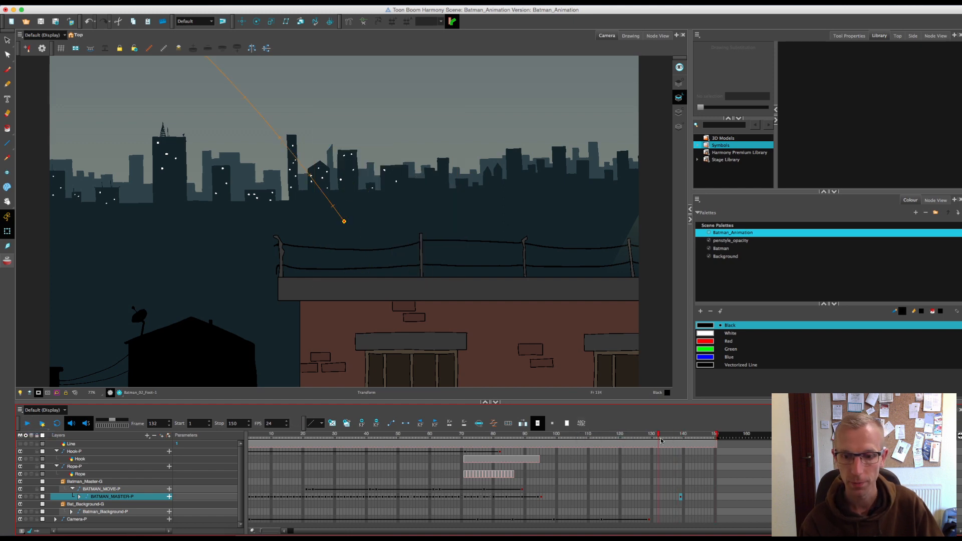
# Step: Extend the scene's stop frame to 400
pyautogui.moveTo(717, 434); pyautogui.dragTo(713, 435)
pyautogui.click(703, 436)
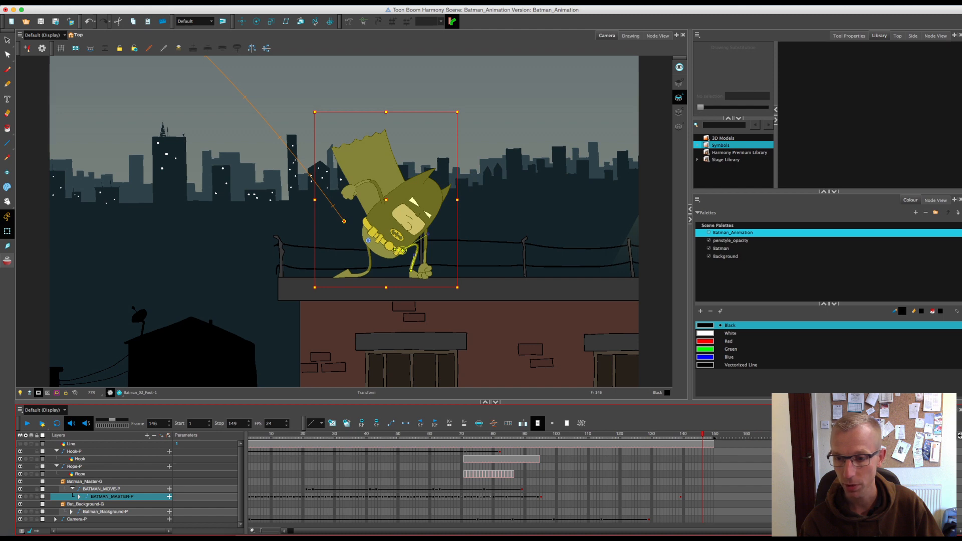
pyautogui.hscroll(8, 509, 481)
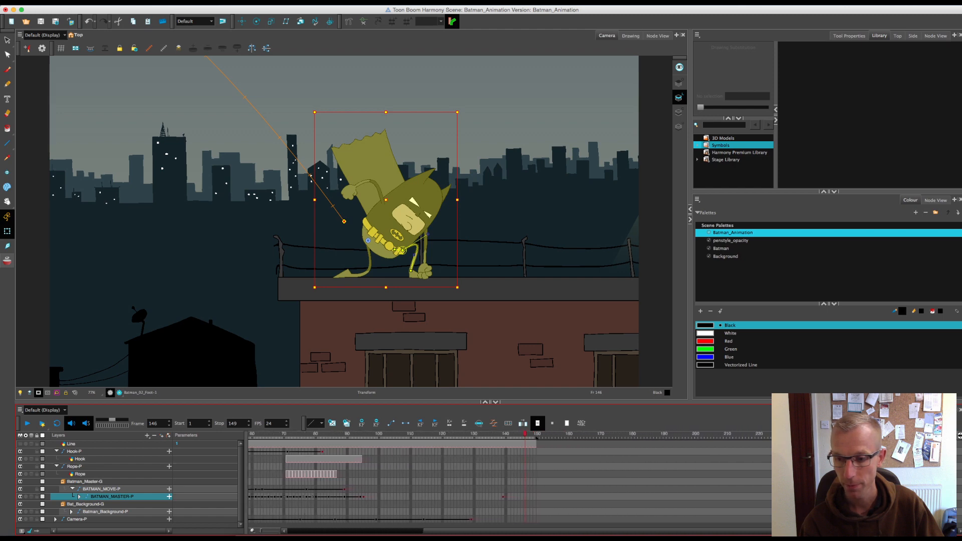
pyautogui.hscroll(10, 509, 481)
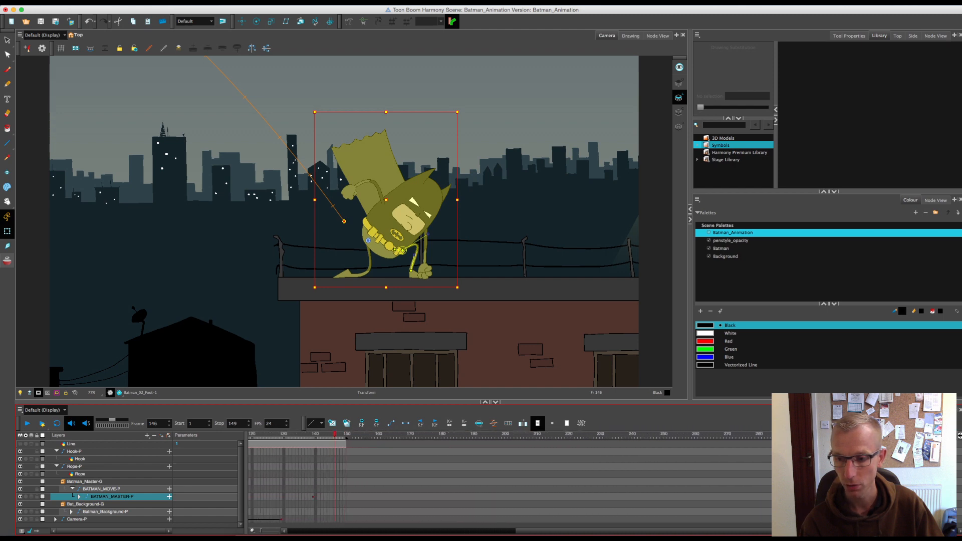
pyautogui.hscroll(9, 509, 481)
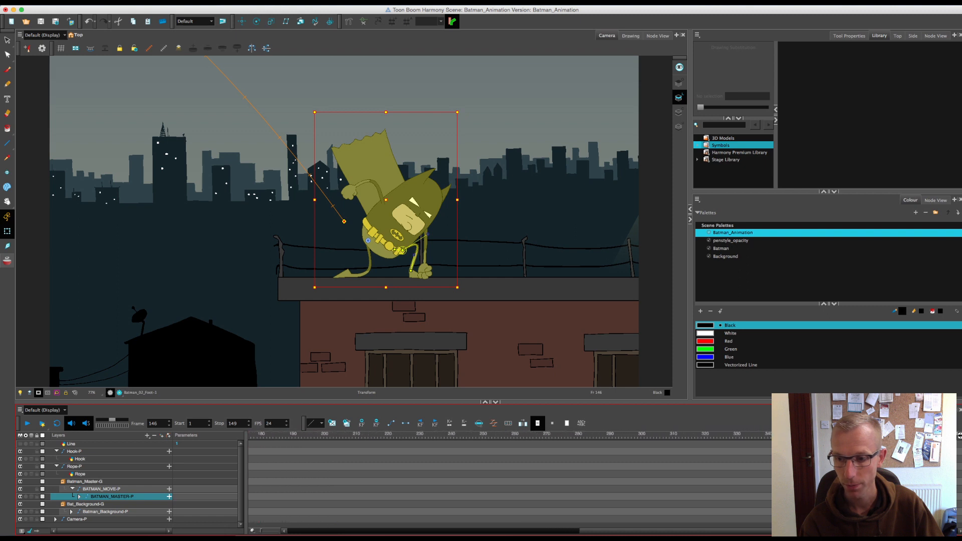
pyautogui.hscroll(2, 509, 481)
pyautogui.moveTo(960, 436); pyautogui.dragTo(960, 436)
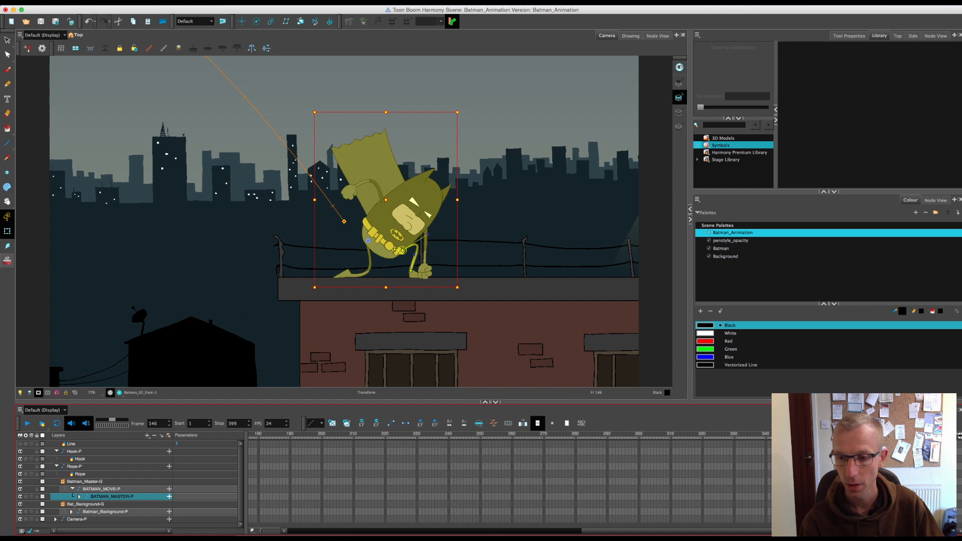
pyautogui.click(910, 435)
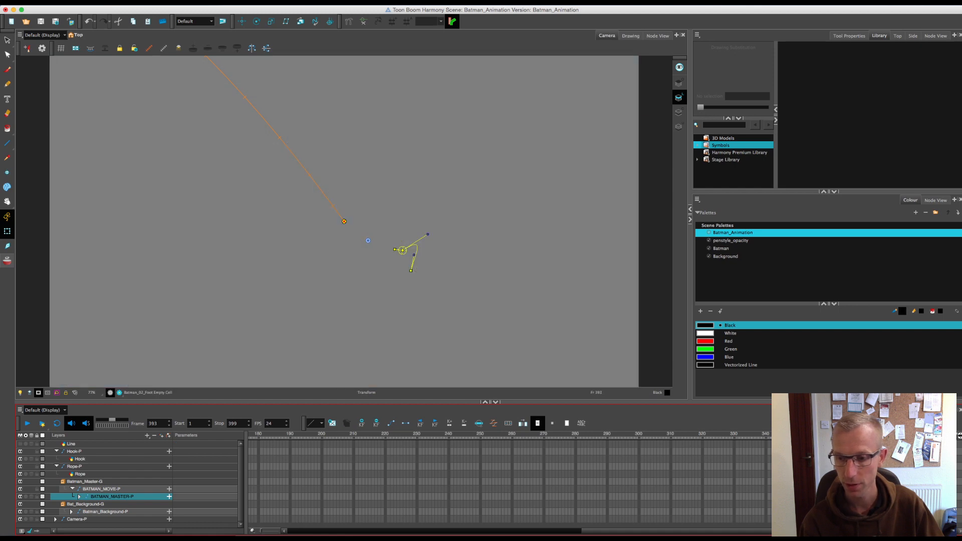
pyautogui.moveTo(958, 436); pyautogui.dragTo(959, 436)
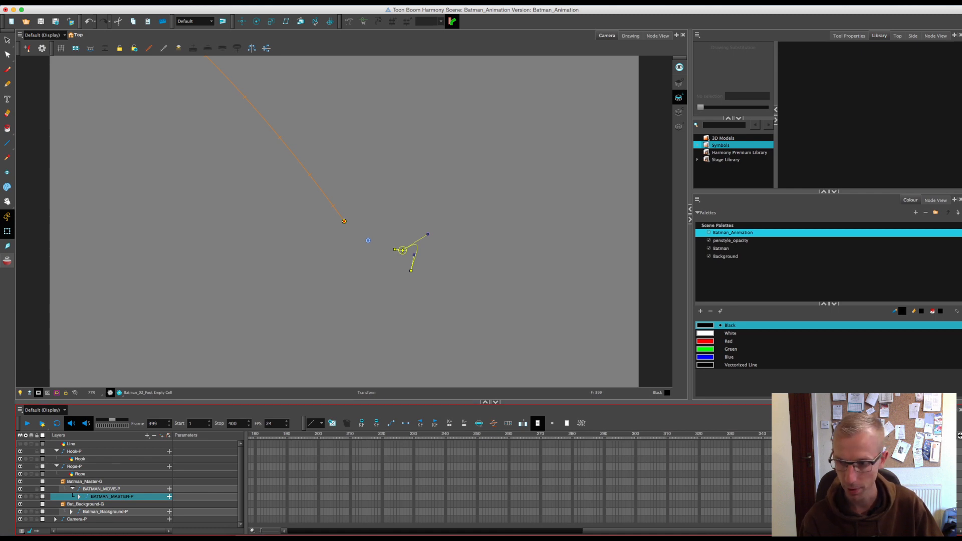
# Step: Extend the exposure of the Batman and background layers to frame 400
pyautogui.press('F5')
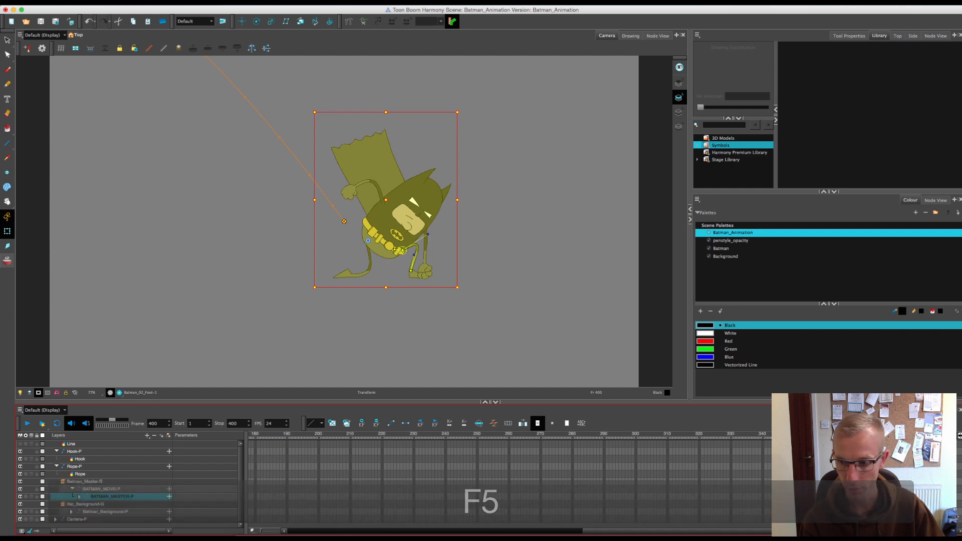
pyautogui.click(952, 511)
pyautogui.press('F5')
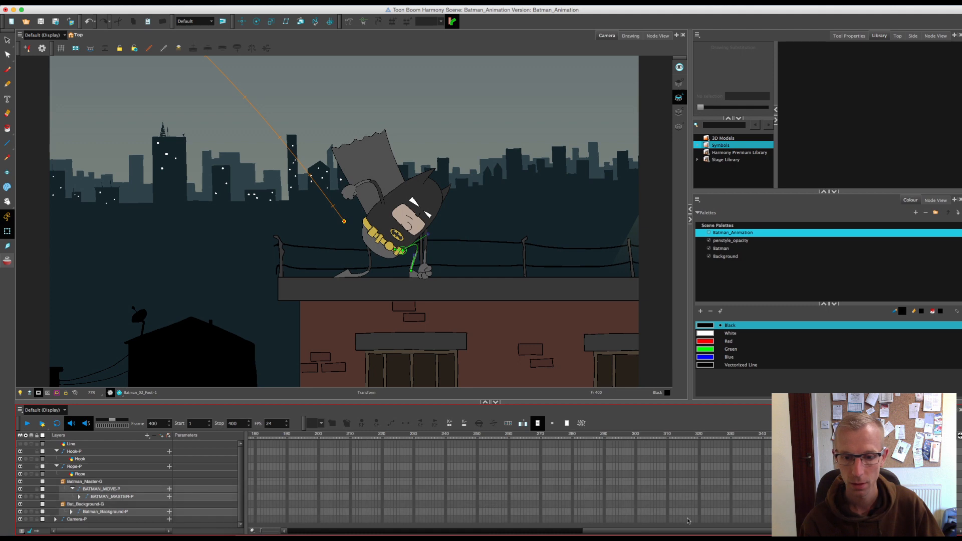
# Step: Scrub through the landing to frame 149 and select Batman's front leg in the crouched pose
pyautogui.moveTo(601, 530); pyautogui.dragTo(406, 531)
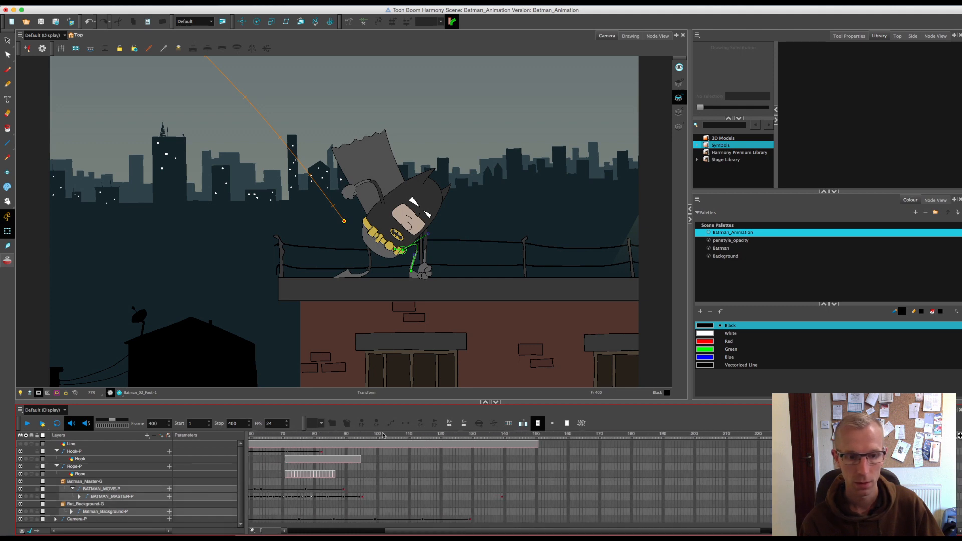
pyautogui.click(375, 435)
pyautogui.moveTo(357, 438); pyautogui.dragTo(514, 480)
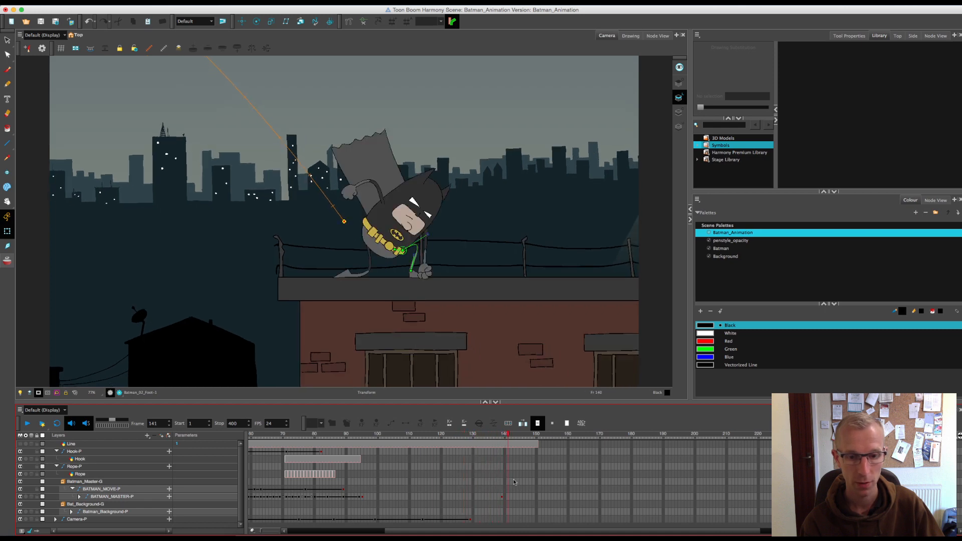
pyautogui.click(534, 497)
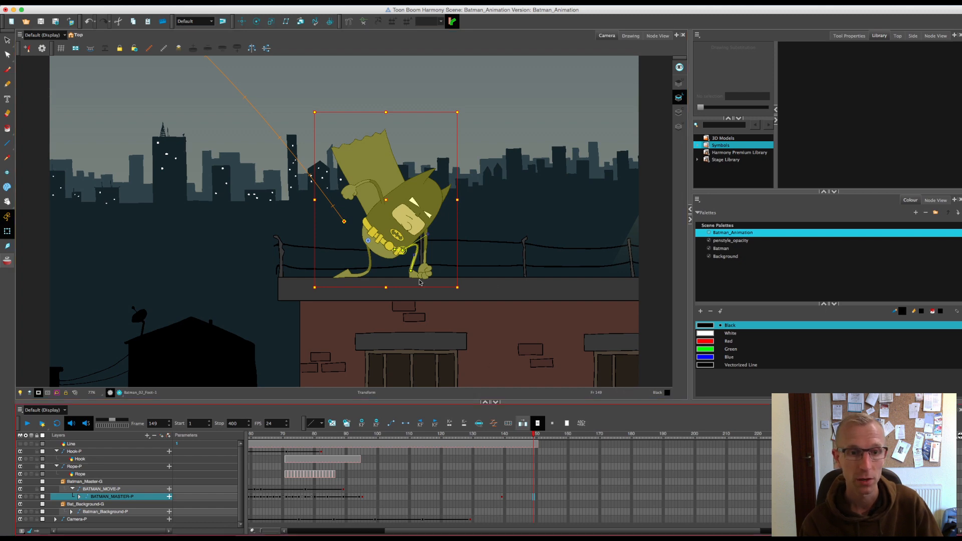
pyautogui.click(417, 251)
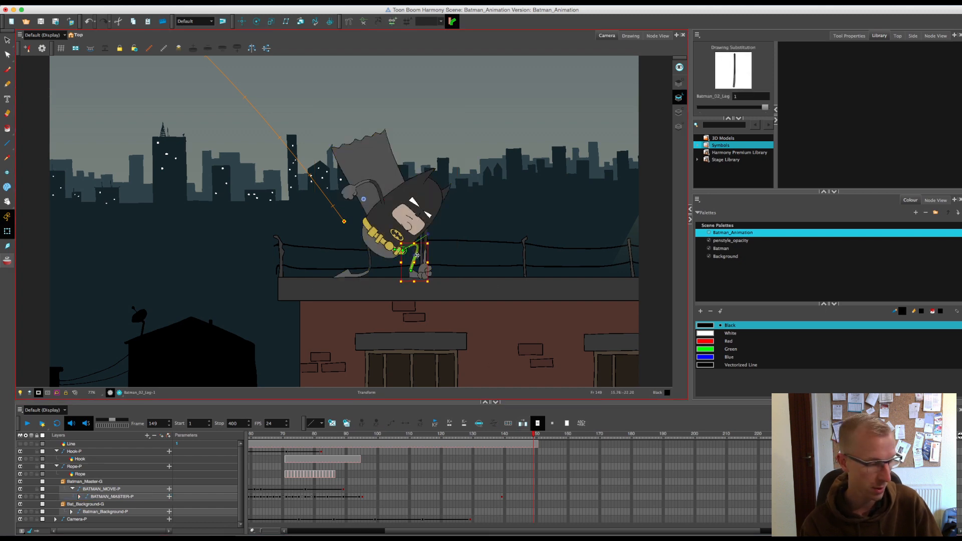
pyautogui.press('b')
pyautogui.press('b')
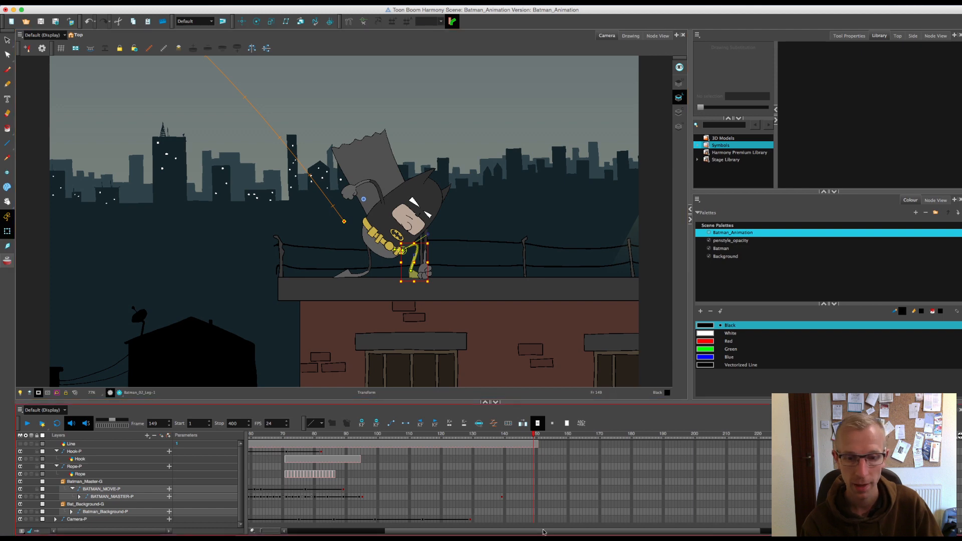
# Step: Find the run cycle at the start of the scene and copy frames 5 to 23 of BATMAN_MASTER-P
pyautogui.hscroll(-10, 333, 524)
pyautogui.moveTo(311, 436); pyautogui.dragTo(256, 447)
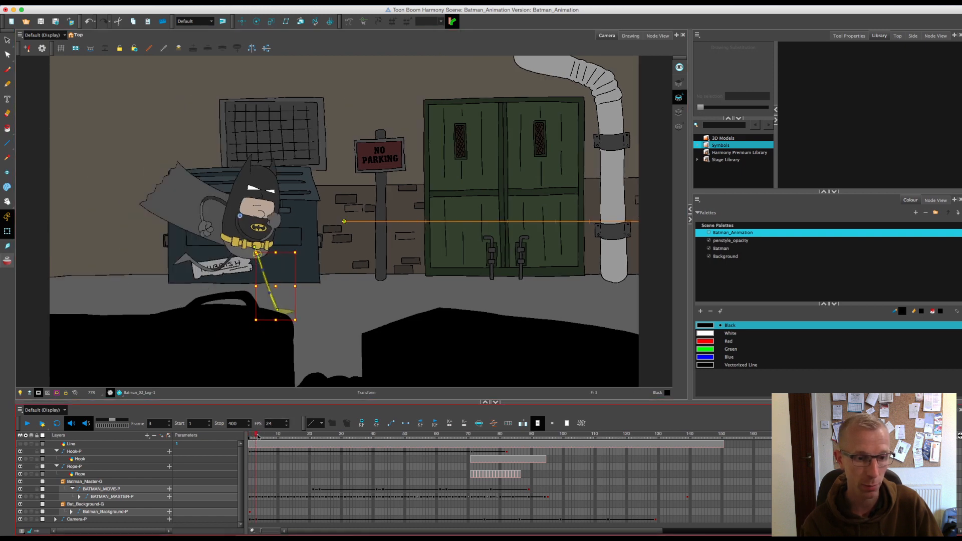
pyautogui.moveTo(256, 436); pyautogui.dragTo(262, 438)
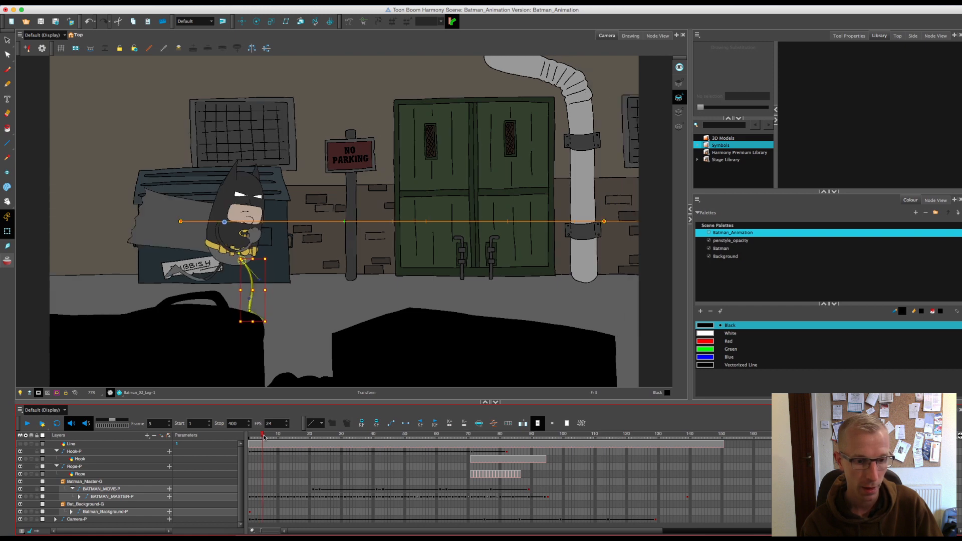
pyautogui.moveTo(264, 437); pyautogui.dragTo(322, 460)
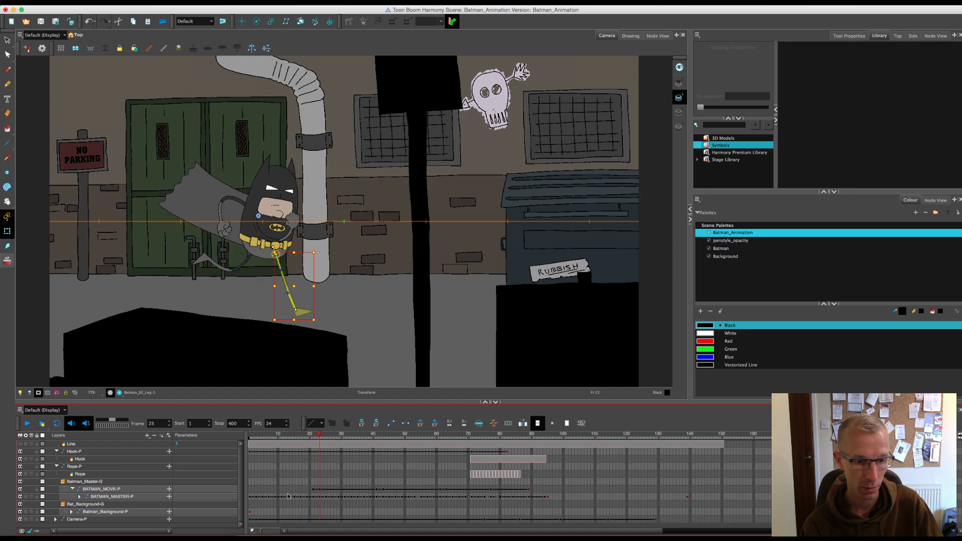
pyautogui.click(262, 497)
pyautogui.moveTo(320, 499); pyautogui.dragTo(315, 501)
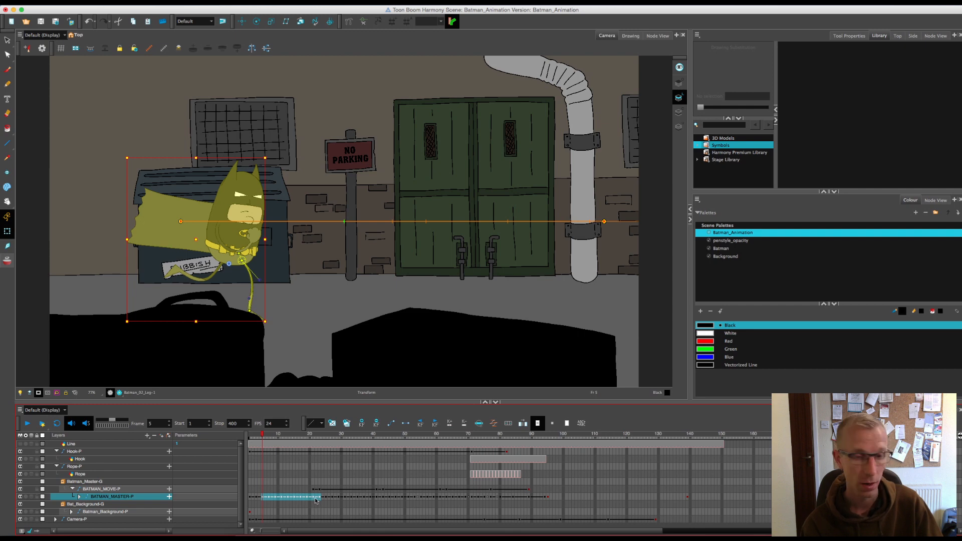
pyautogui.press('super+c')
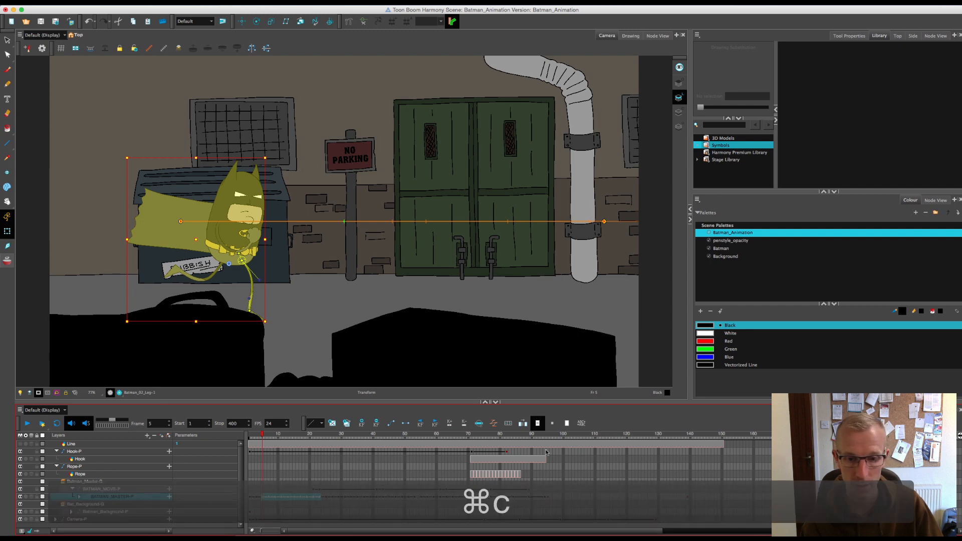
# Step: Paste the copied run cycle on BATMAN_MASTER-P at frame 149 and hold the landing pose without interpolation until then
pyautogui.moveTo(547, 437); pyautogui.dragTo(688, 443)
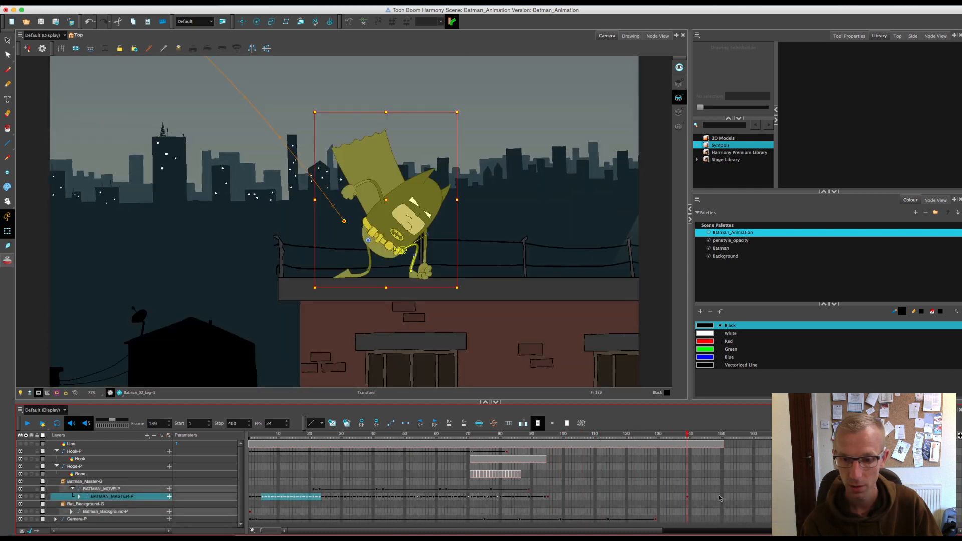
pyautogui.click(720, 498)
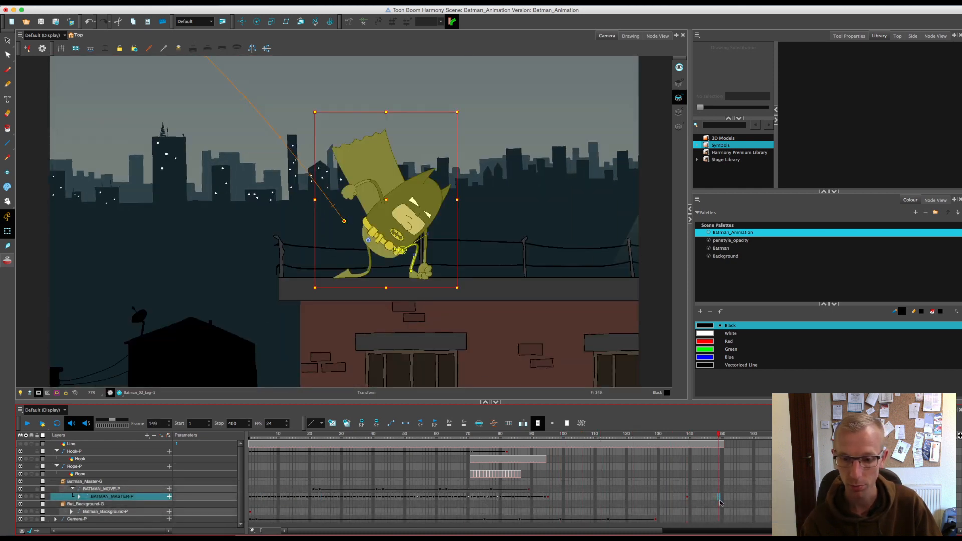
pyautogui.press('super+v')
pyautogui.click(708, 499)
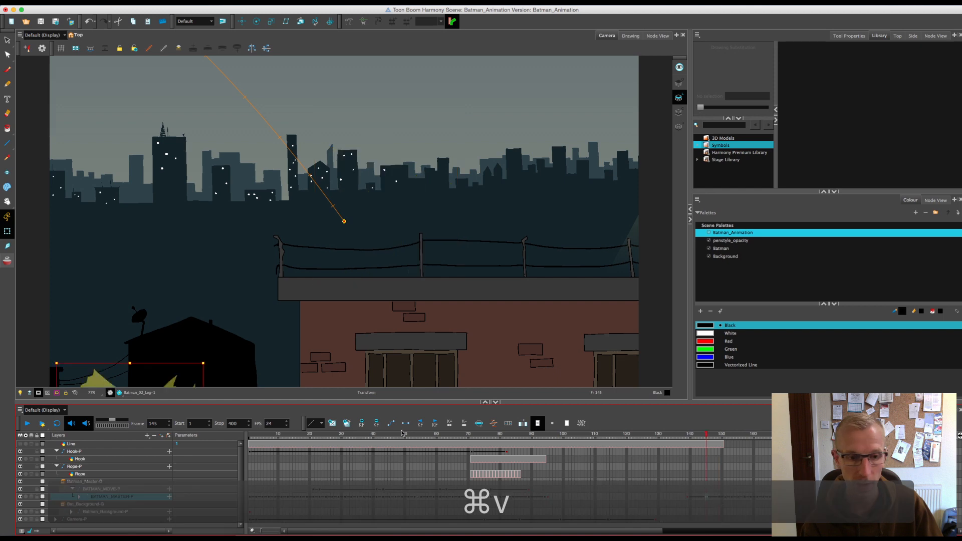
pyautogui.press('Delete')
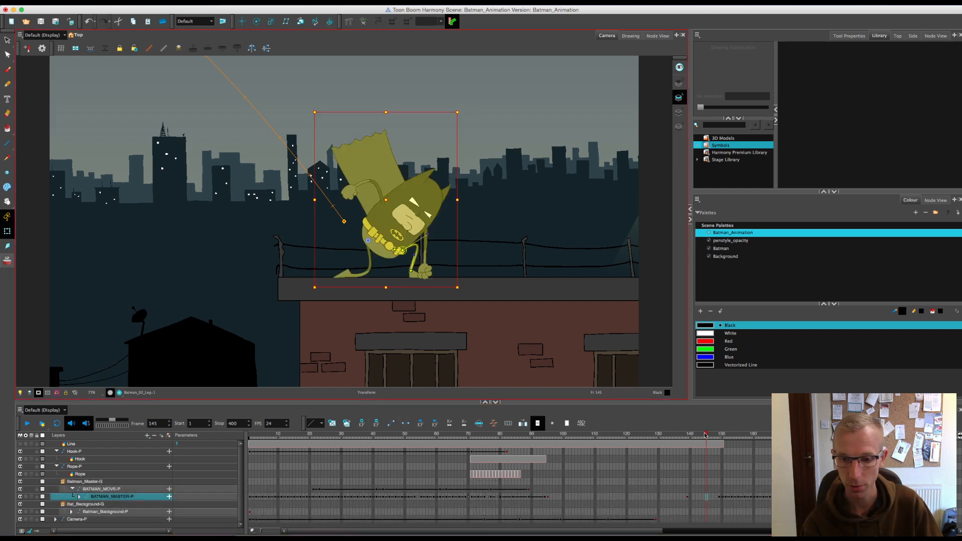
# Step: Add a keyframe on BATMAN_MOVE-P at frame 149 and move the running Batman from beside the staircase onto the near edge of the hotel roof
pyautogui.moveTo(706, 441)
pyautogui.mouseDown()
pyautogui.moveTo(684, 440)
pyautogui.moveTo(719, 443)
pyautogui.mouseUp()
pyautogui.press('1')
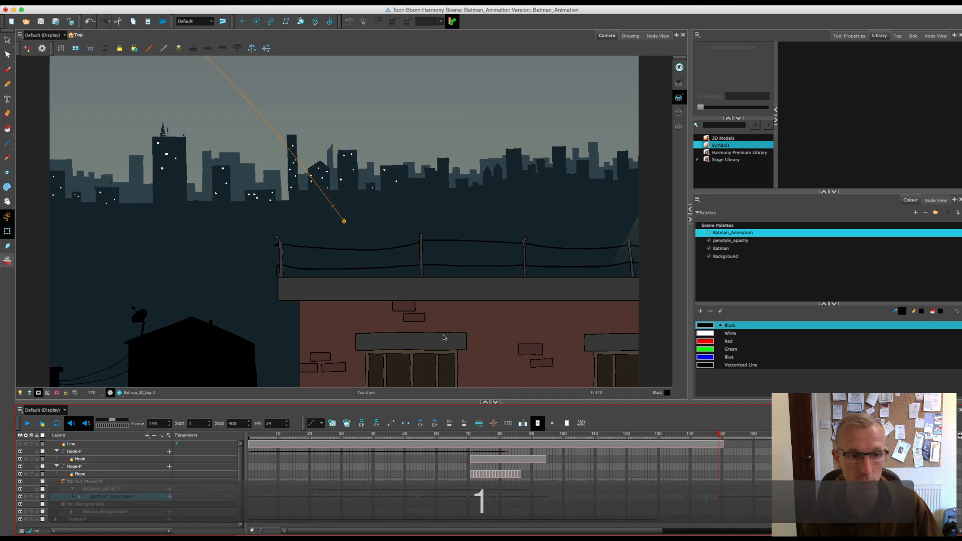
pyautogui.press('1')
pyautogui.press('1')
pyautogui.click(38, 393)
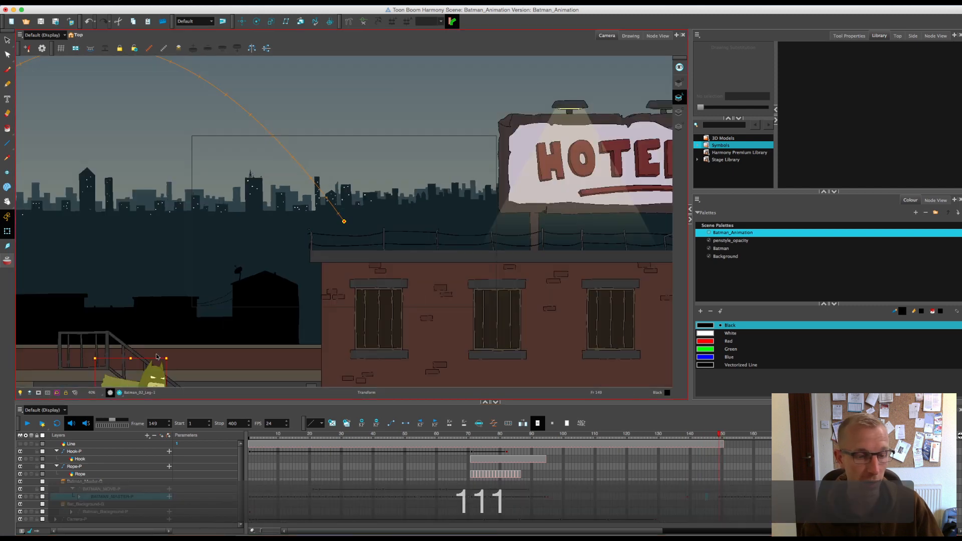
pyautogui.moveTo(276, 338); pyautogui.dragTo(286, 281)
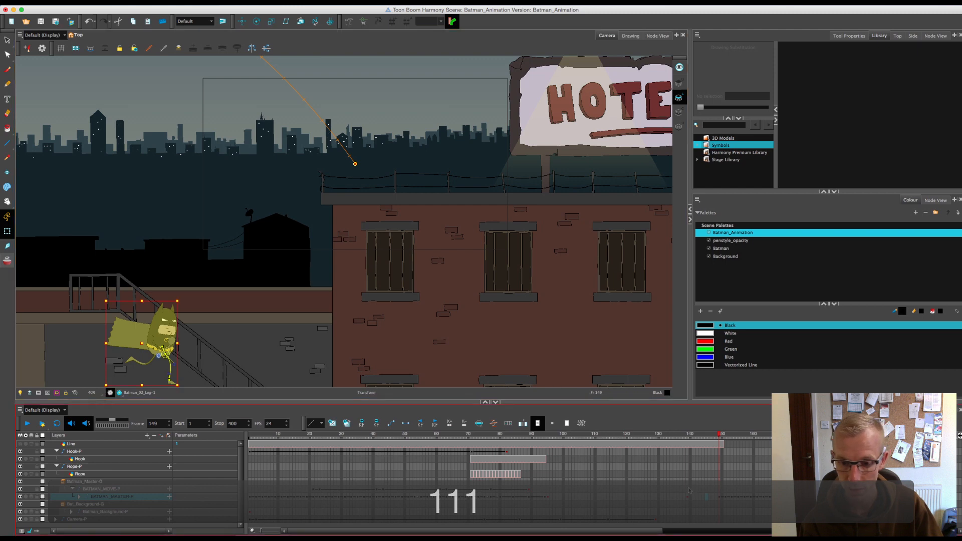
pyautogui.click(718, 489)
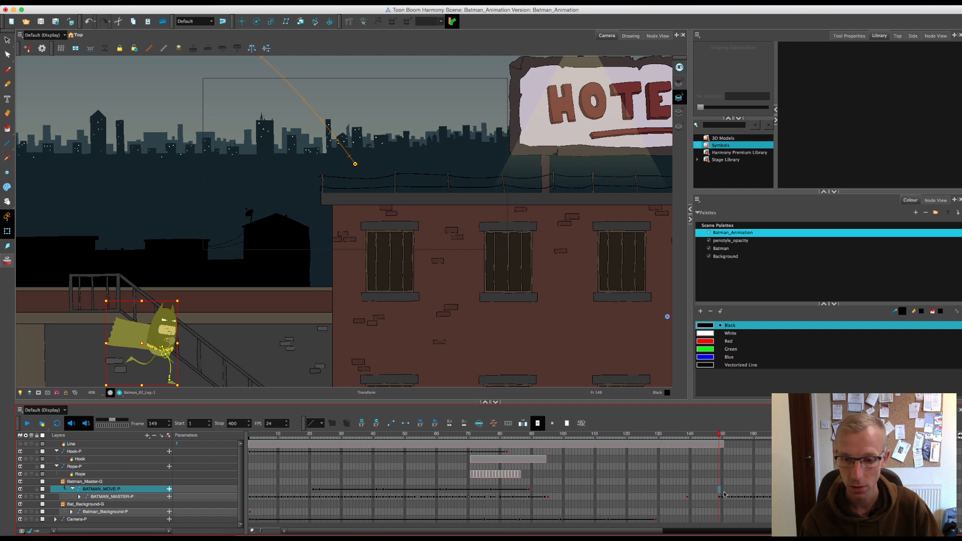
pyautogui.press('F6')
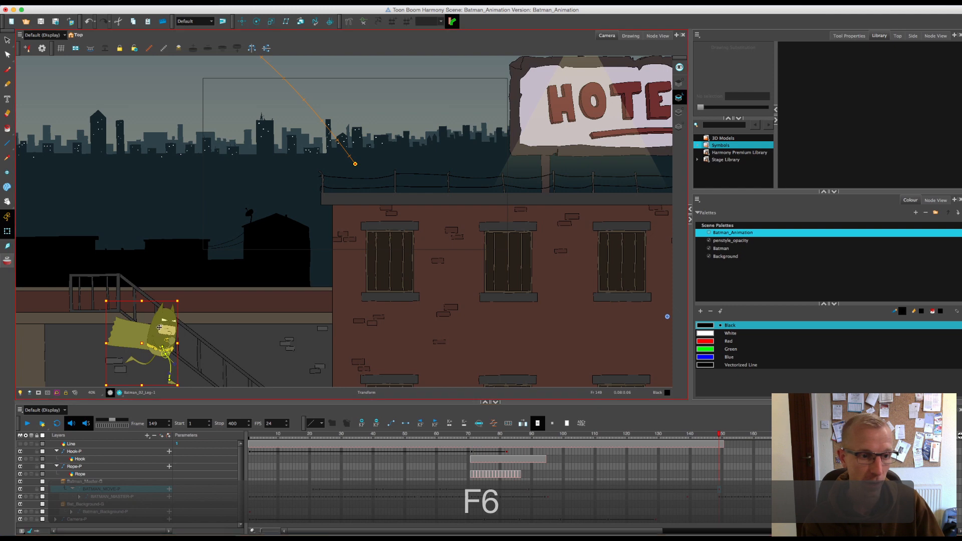
pyautogui.moveTo(258, 236); pyautogui.dragTo(376, 141)
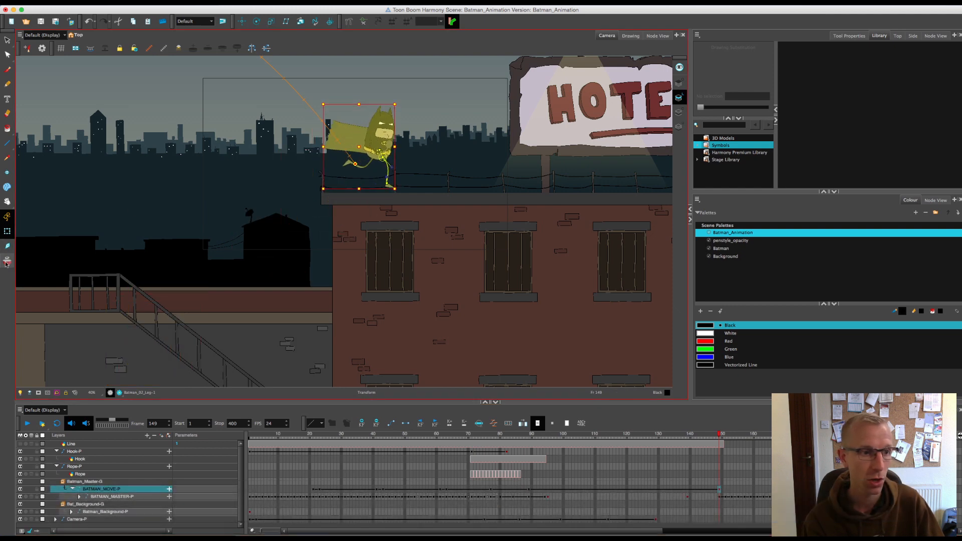
# Step: Examine the onion-skinned run pose at frame 149 against the near edge of the hotel roof
pyautogui.press('2')
pyautogui.press('2')
pyautogui.press('2')
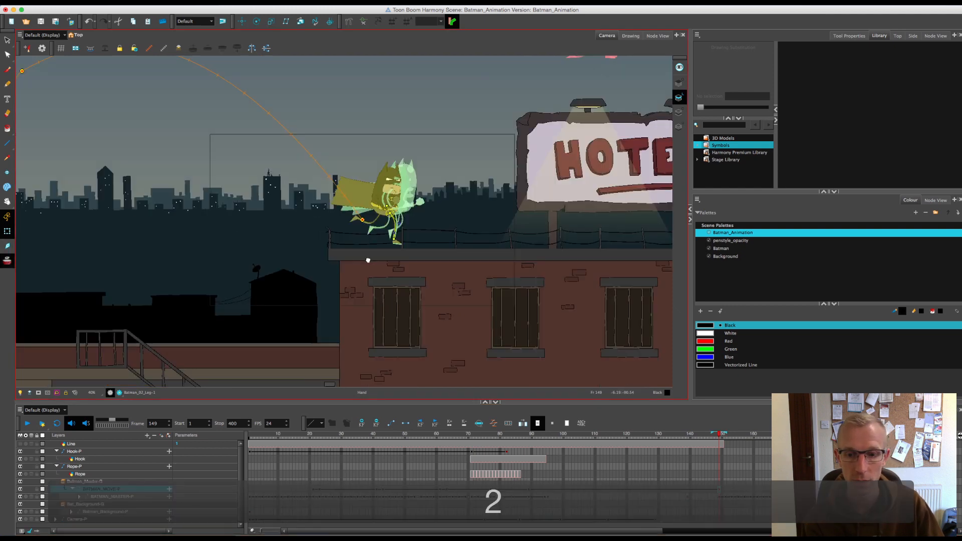
pyautogui.press('2')
pyautogui.press('2')
pyautogui.press('2')
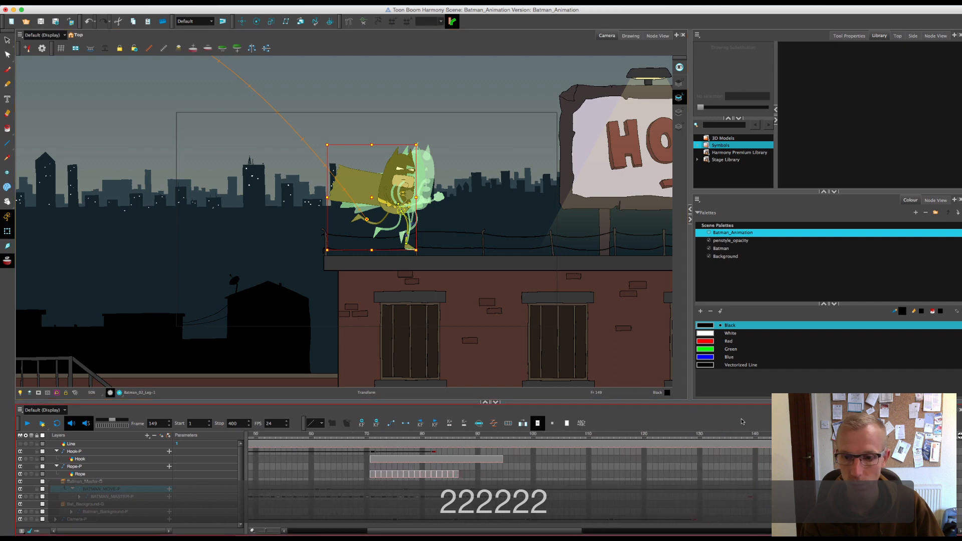
pyautogui.press('1')
pyautogui.press('1')
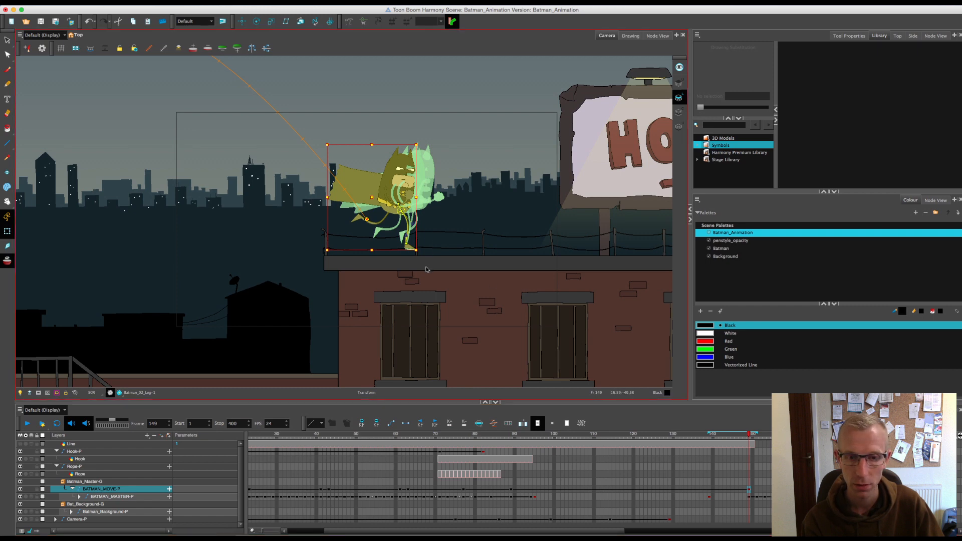
pyautogui.press('2')
pyautogui.press('2')
pyautogui.press('2')
pyautogui.press('2')
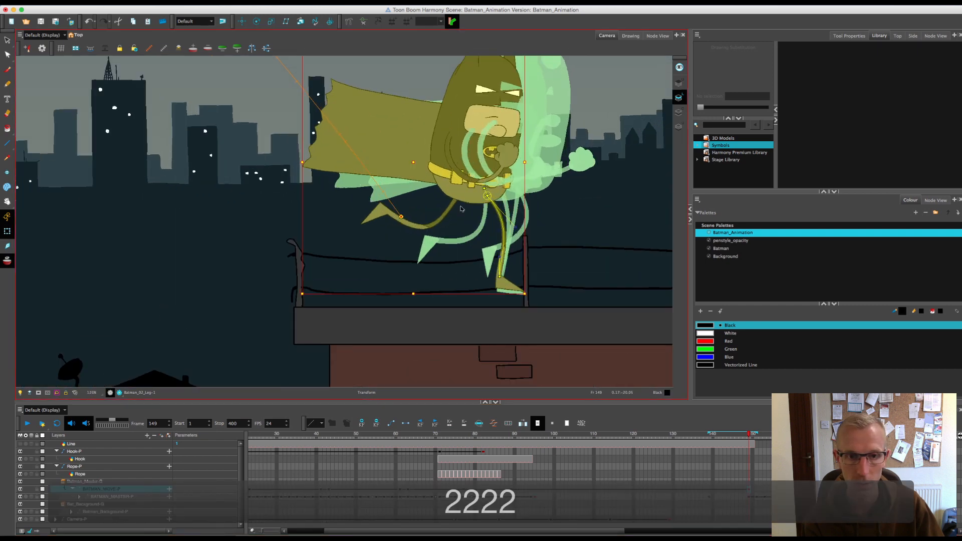
# Step: Find the drifting landing pose and hold BATMAN_MOVE-P without interpolation, using frame 142, so Batman stays on the roof edge until frame 149
pyautogui.click(711, 438)
pyautogui.click(709, 439)
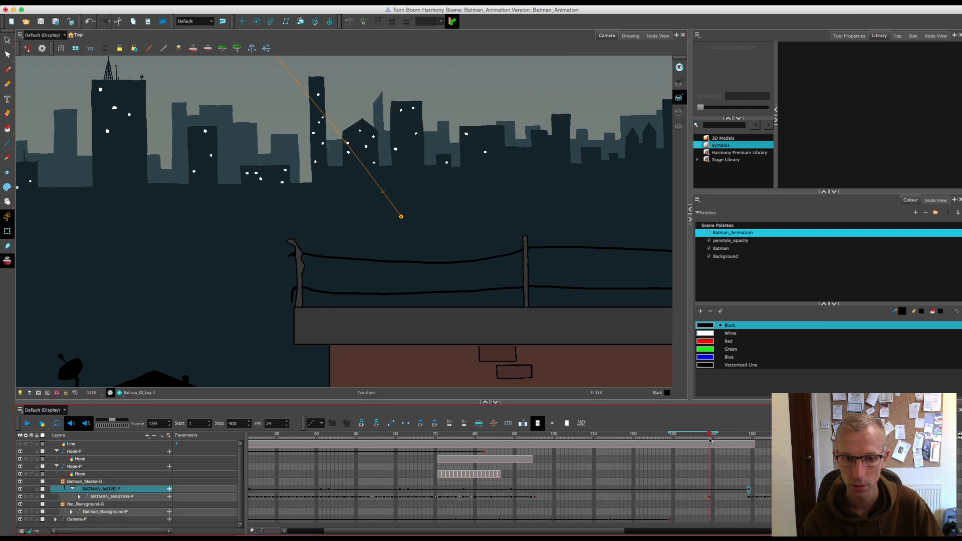
pyautogui.press('1')
pyautogui.press('1')
pyautogui.press('1')
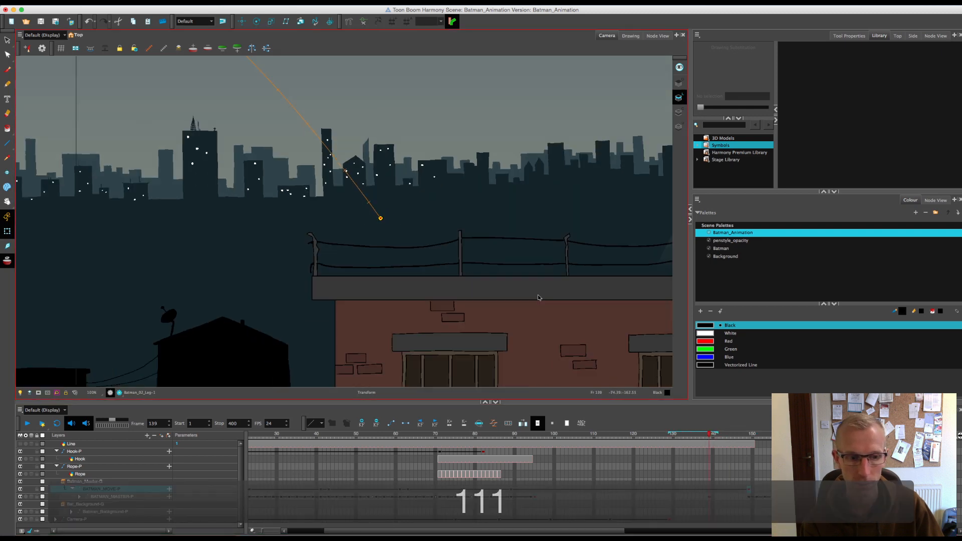
pyautogui.press('1')
pyautogui.press('1')
pyautogui.press('1')
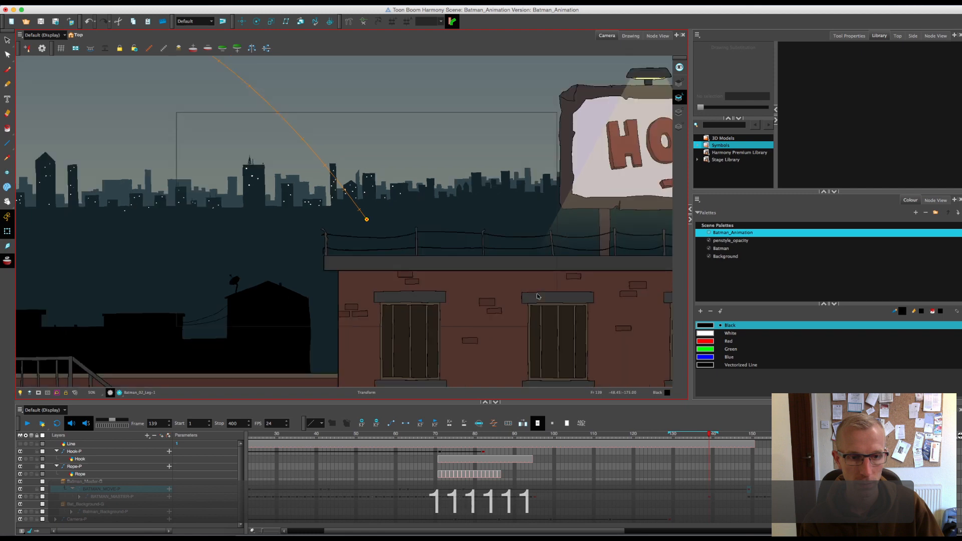
pyautogui.press('1')
pyautogui.press('1')
pyautogui.press('2')
pyautogui.press('2')
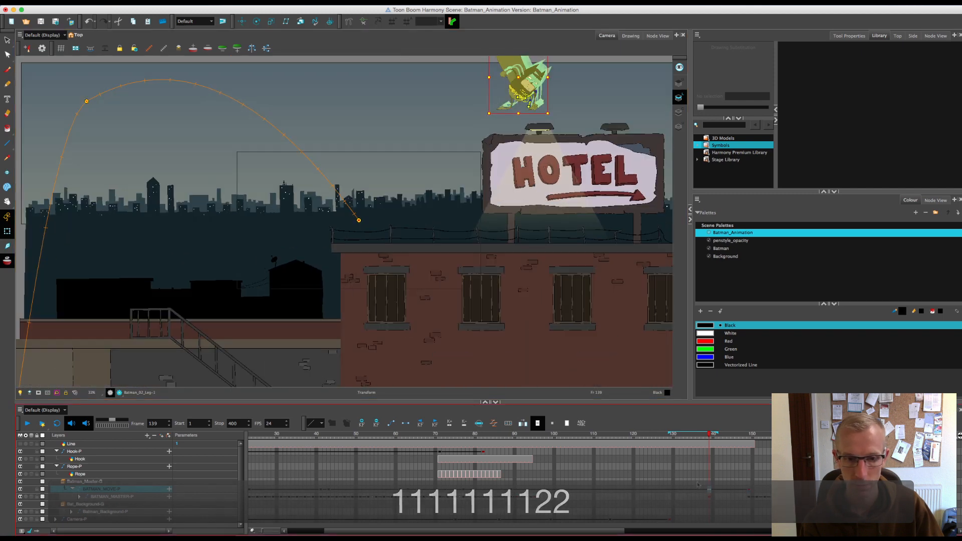
pyautogui.click(720, 489)
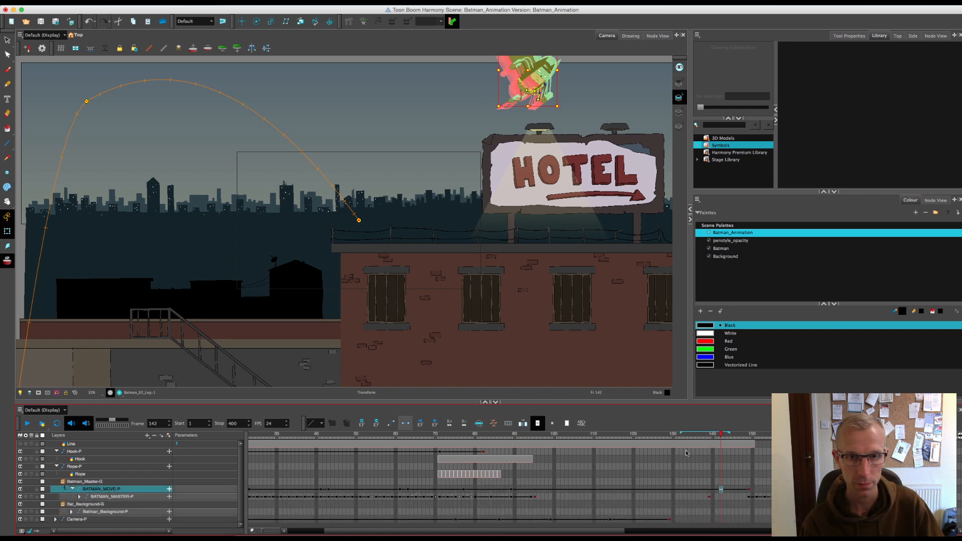
pyautogui.press('super+l')
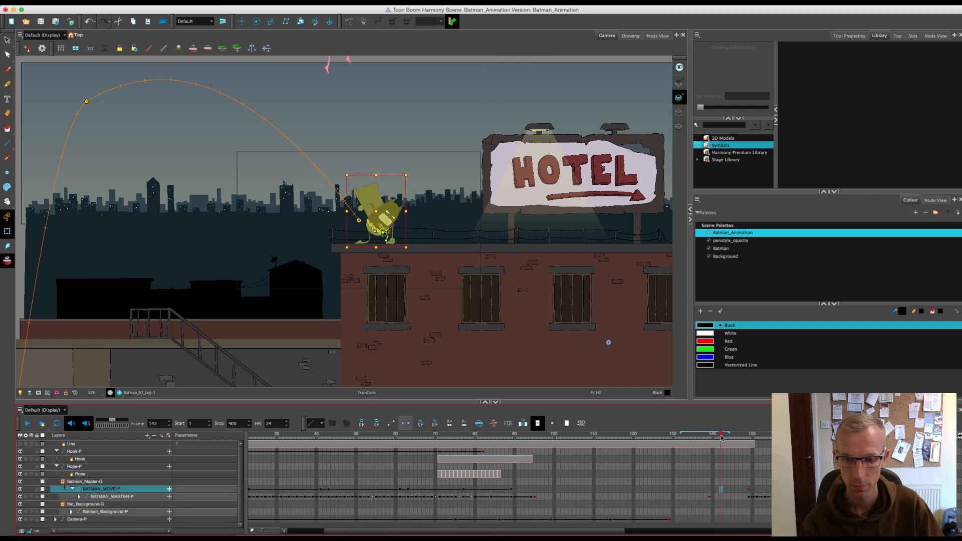
# Step: At frame 149, move the running Batman so his planted foot lines up with the onion-skinned crouch's front foot on the roof
pyautogui.click(745, 441)
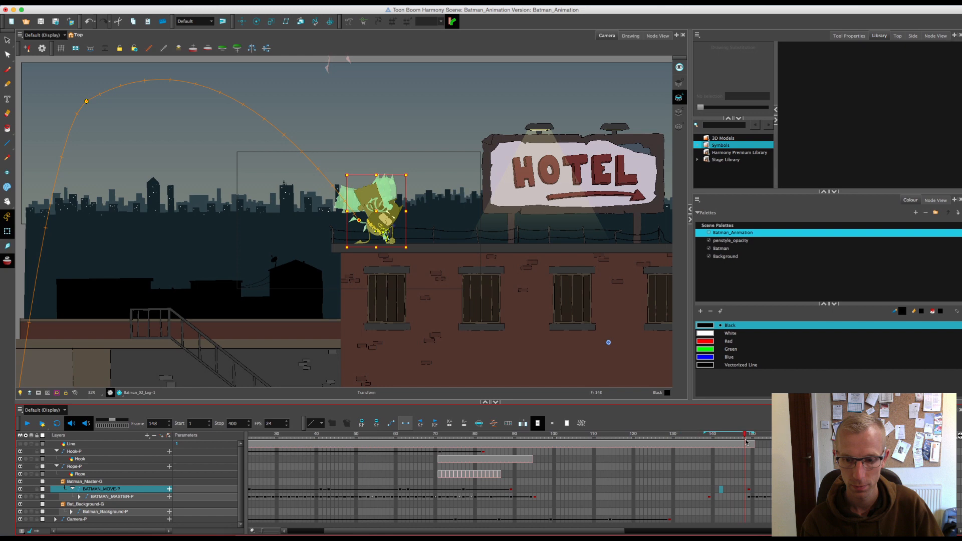
pyautogui.click(748, 442)
pyautogui.press('2')
pyautogui.press('2')
pyautogui.press('2')
pyautogui.press('2')
pyautogui.press('2')
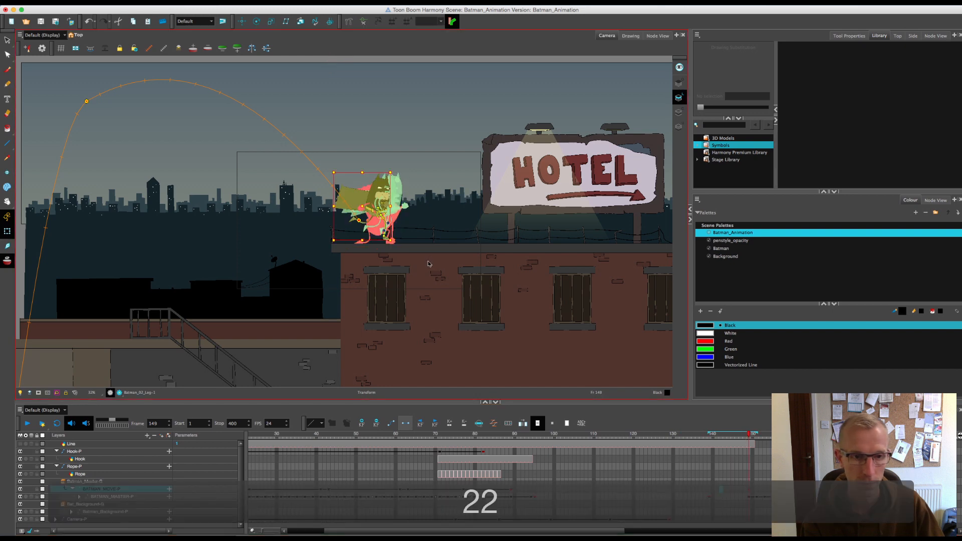
pyautogui.press('2')
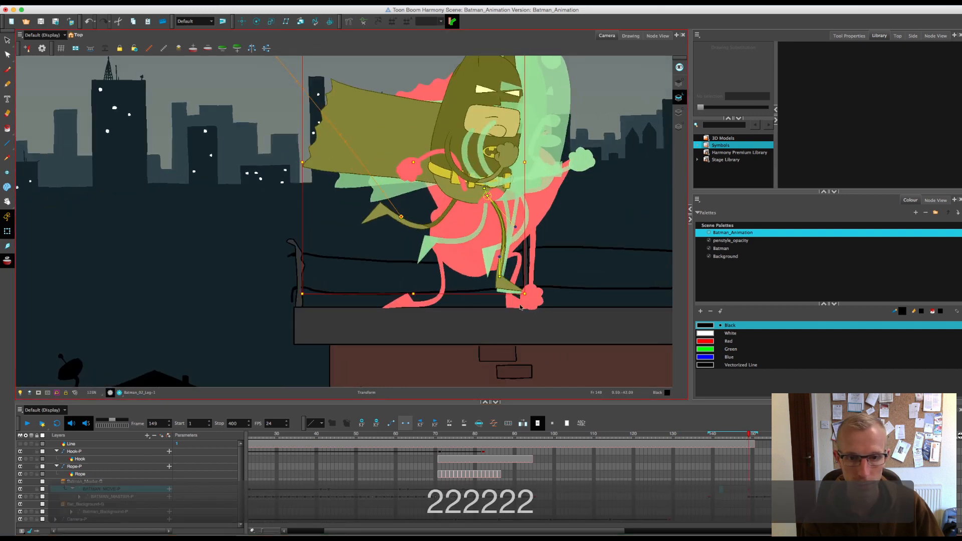
pyautogui.moveTo(481, 165); pyautogui.dragTo(486, 175)
pyautogui.press('Down')
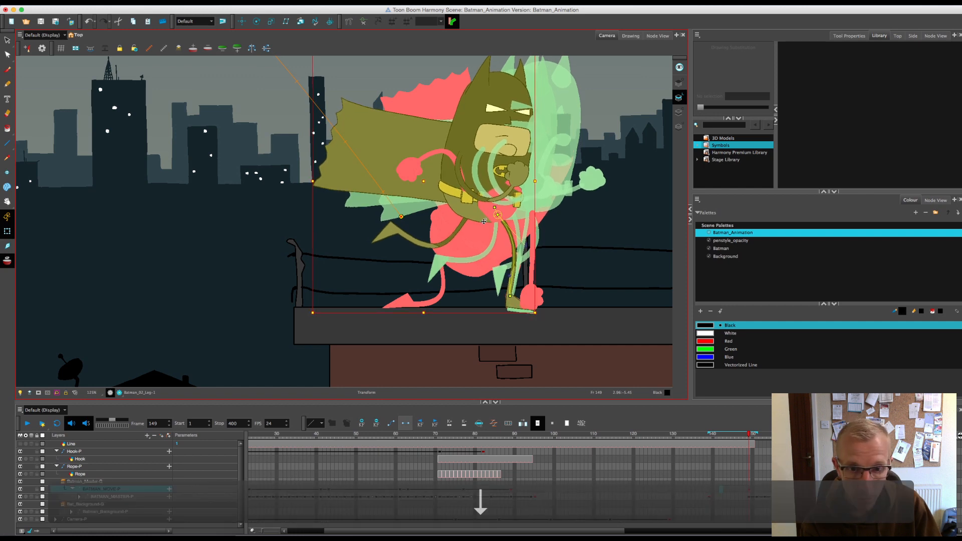
# Step: Rotate the planted foot slightly at frame 149 to sit flat on the roof and turn off the onion skin
pyautogui.click(517, 305)
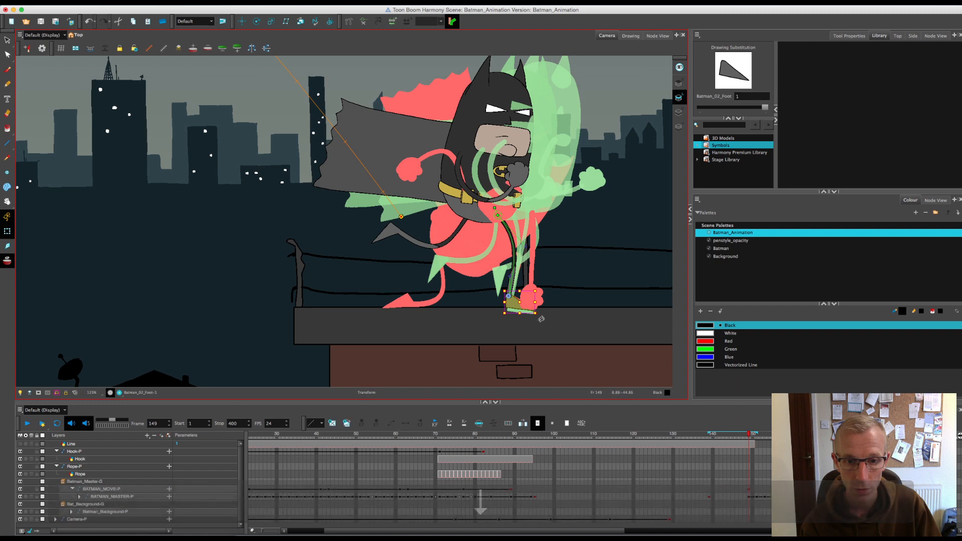
pyautogui.moveTo(541, 318); pyautogui.dragTo(543, 316)
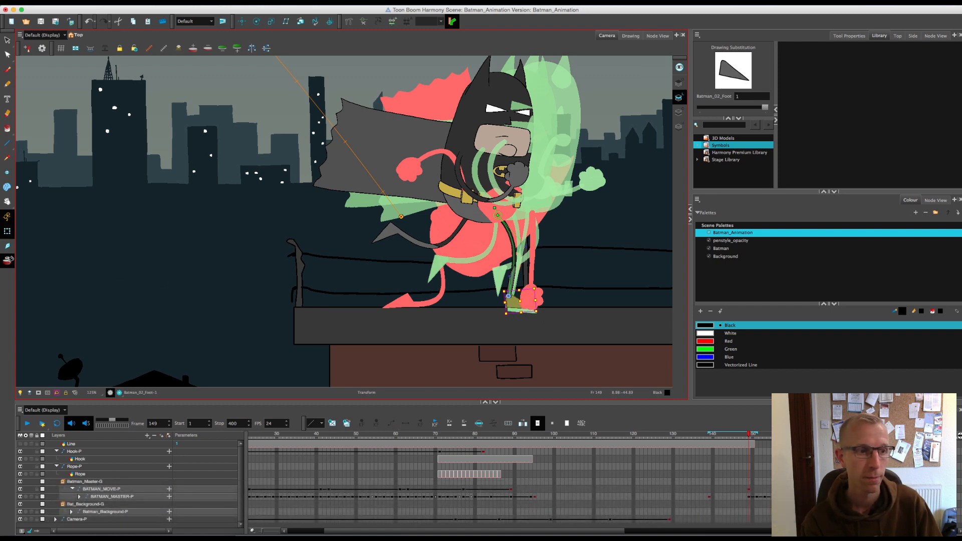
pyautogui.click(8, 262)
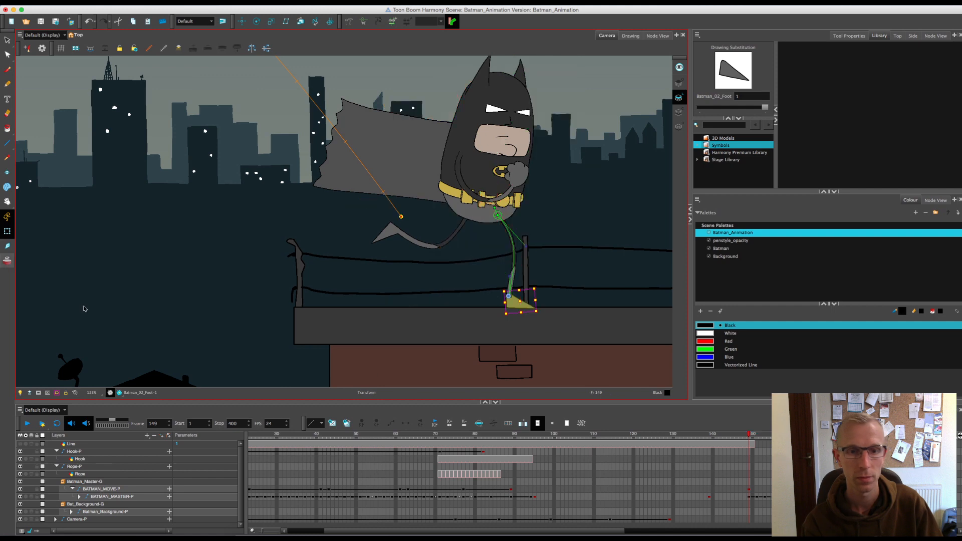
# Step: Check the landing-to-run transition and shift the BATMAN_MASTER-P run keyframes from frame 153 onward back to start at frame 149
pyautogui.click(690, 436)
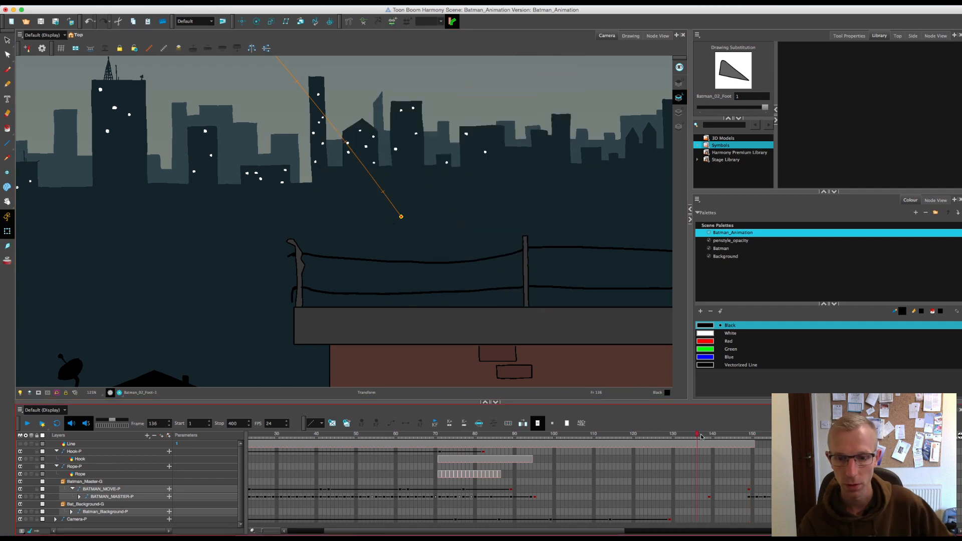
pyautogui.click(713, 437)
pyautogui.moveTo(712, 436); pyautogui.dragTo(761, 440)
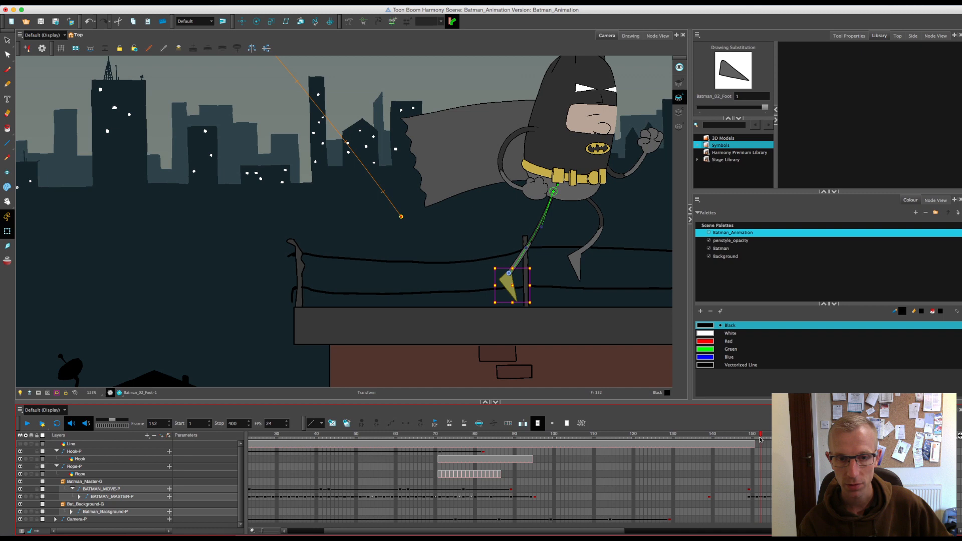
pyautogui.moveTo(759, 440); pyautogui.dragTo(746, 455)
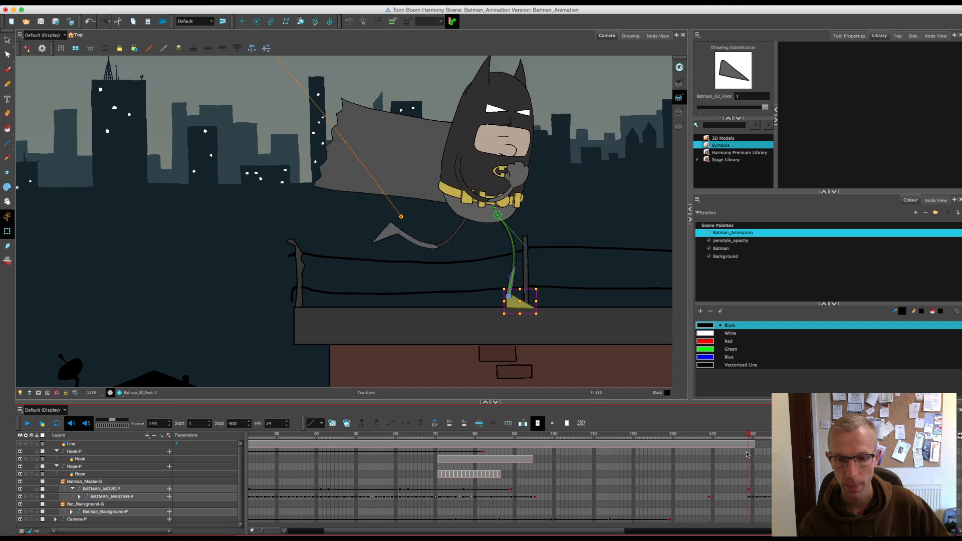
pyautogui.click(751, 498)
pyautogui.click(765, 498)
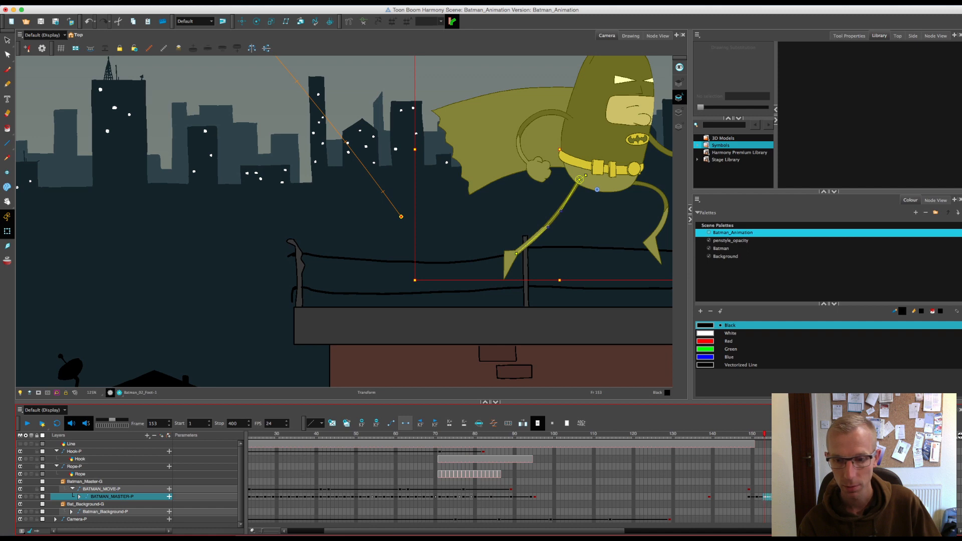
pyautogui.click(751, 465)
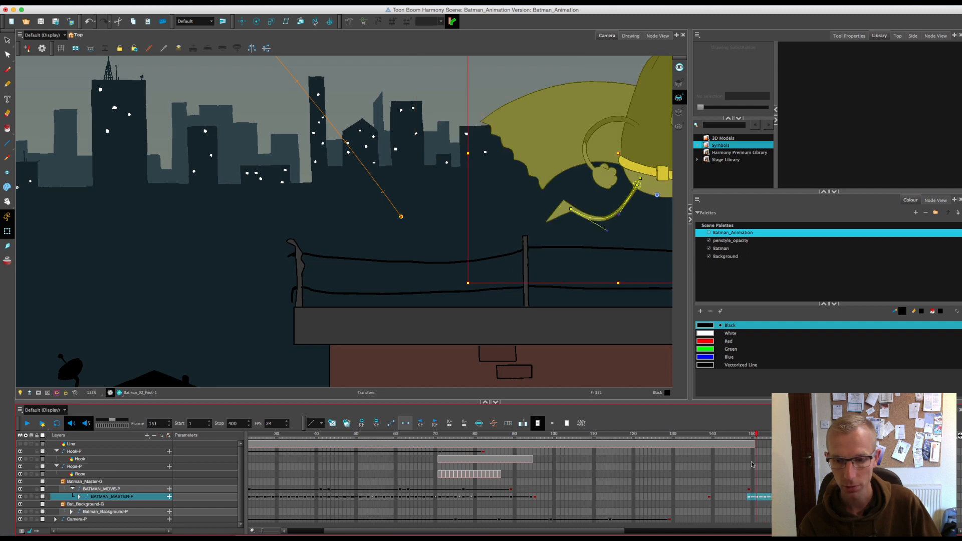
# Step: Select Batman's whole front leg in the crouch at frame 148 and compare it with the run pose at frame 149
pyautogui.moveTo(748, 438); pyautogui.dragTo(746, 436)
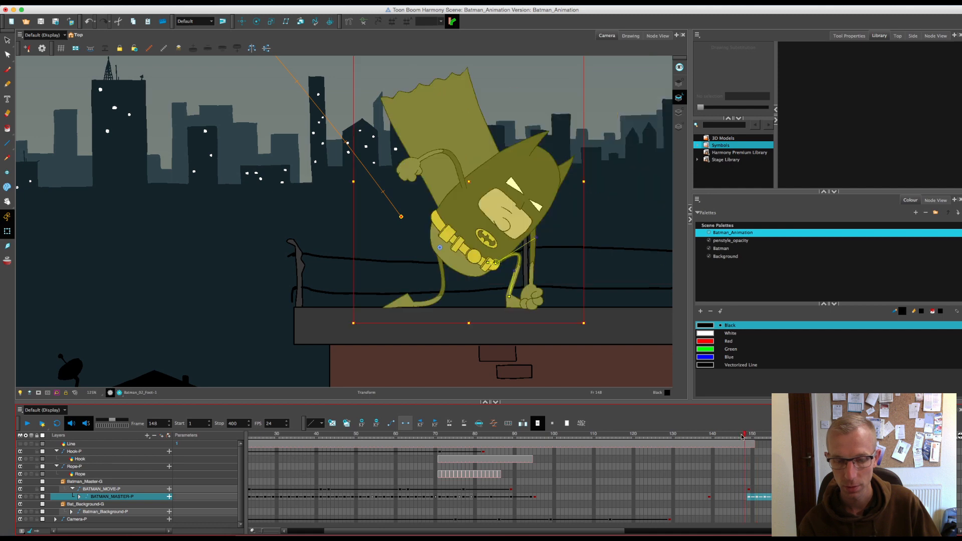
pyautogui.click(514, 302)
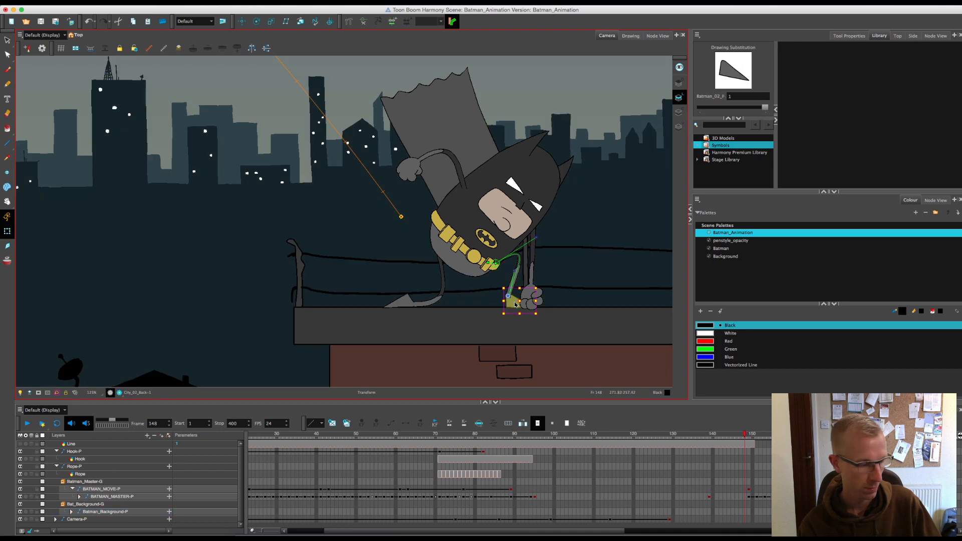
pyautogui.press('b')
pyautogui.press('b')
pyautogui.press('b')
pyautogui.press('b')
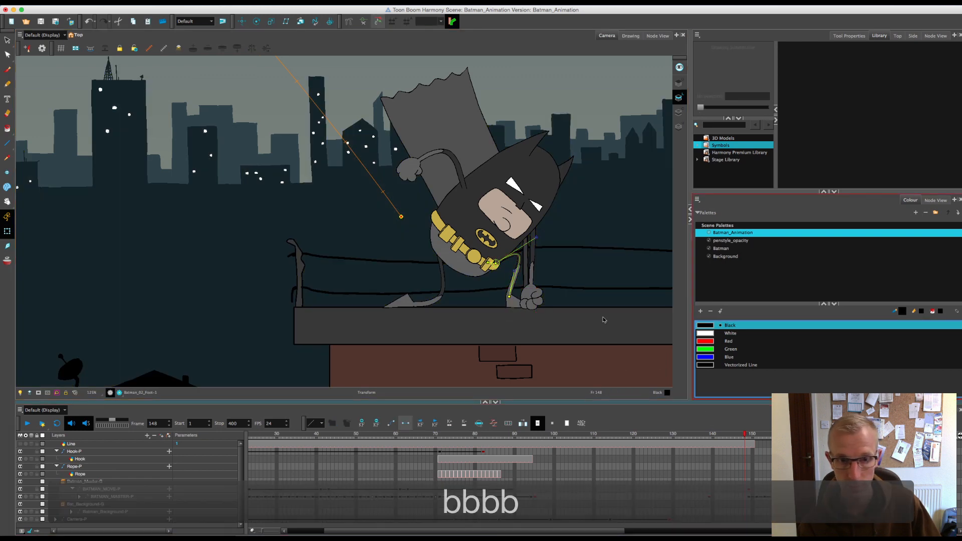
pyautogui.click(732, 446)
pyautogui.moveTo(745, 435); pyautogui.dragTo(749, 437)
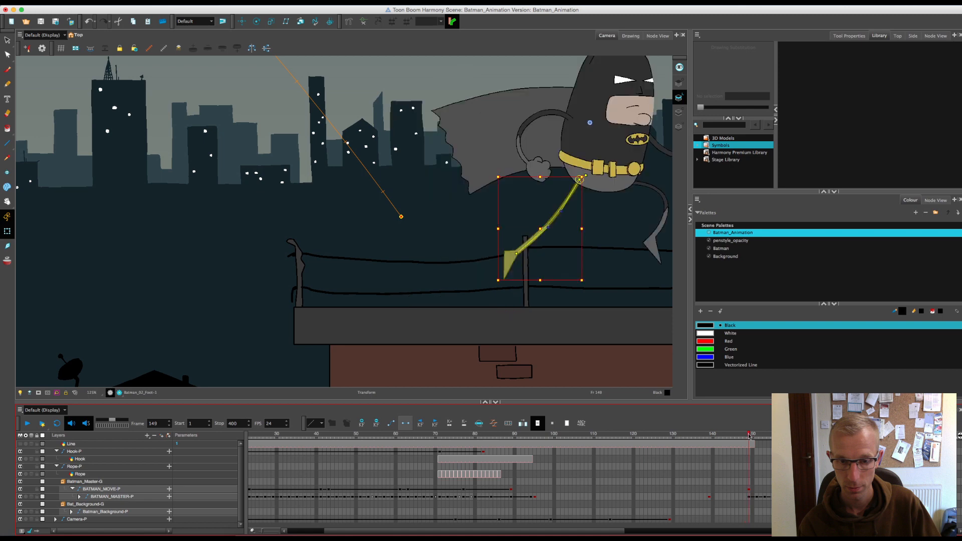
# Step: With the onion skin on, nudge Batman's BATMAN_MOVE-P position at frame 149 forward along the roof from the crouched pose
pyautogui.click(751, 490)
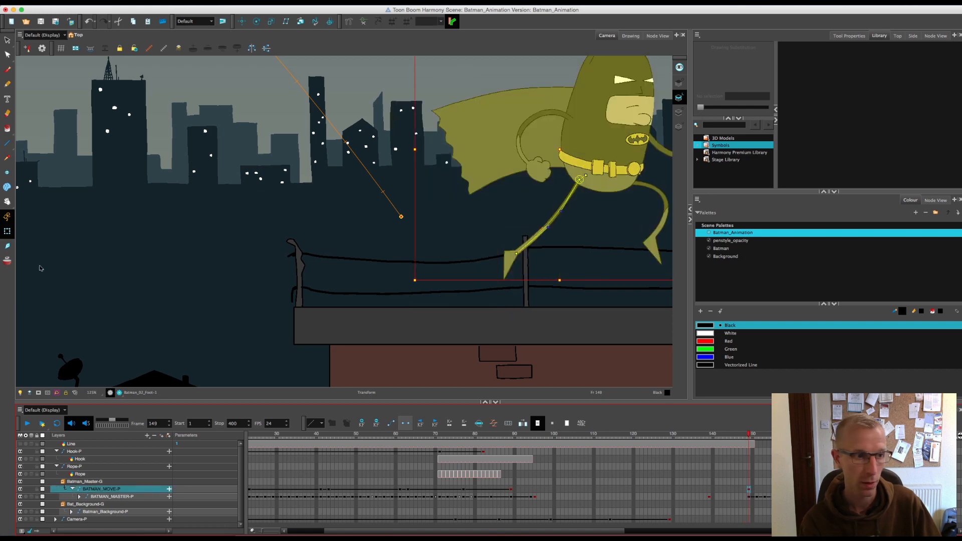
pyautogui.hotkey('alt', 'o')
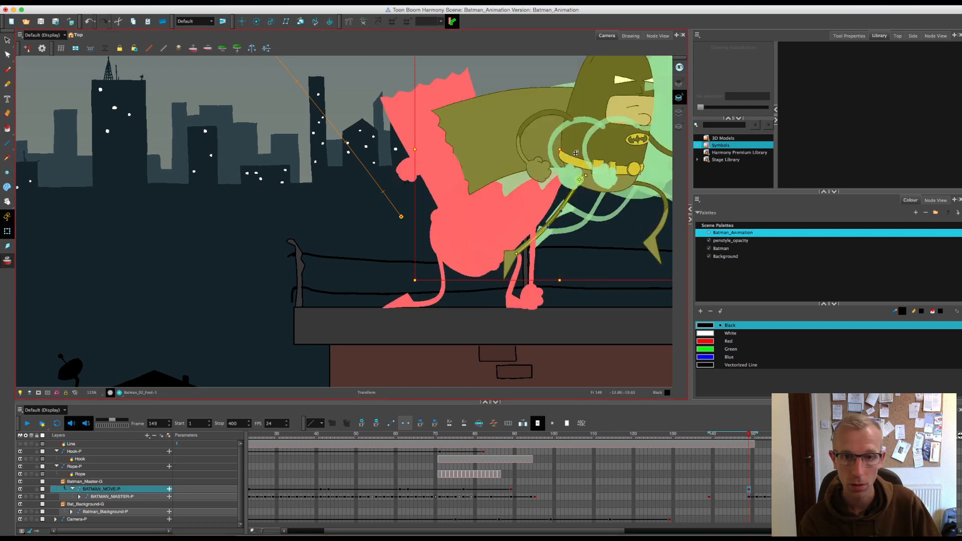
pyautogui.press('Right')
pyautogui.press('Right')
pyautogui.press('Right')
pyautogui.press('Right')
pyautogui.press('Right')
pyautogui.press('Right')
pyautogui.press('Right')
pyautogui.press('Right')
pyautogui.press('Right')
pyautogui.press('Right')
pyautogui.press('Right')
pyautogui.press('Down')
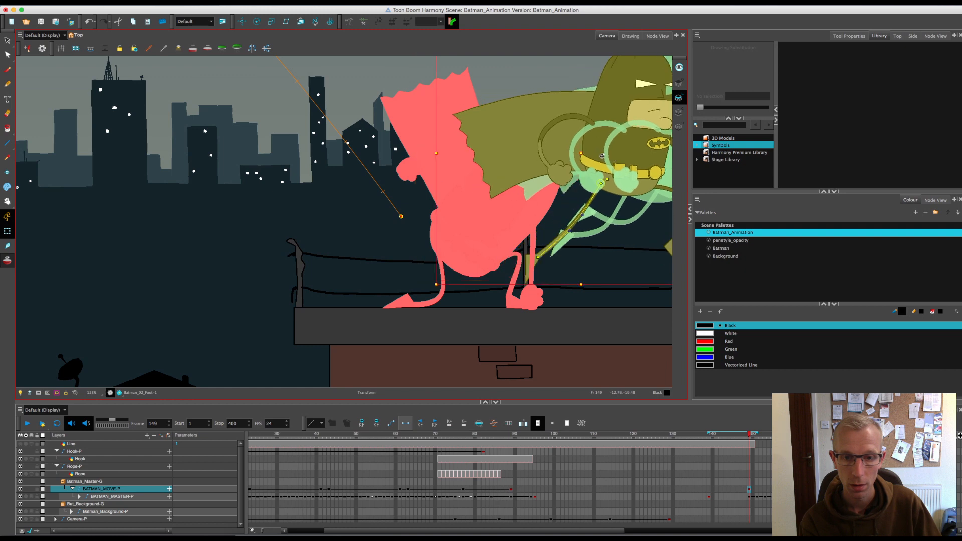
pyautogui.press('Right')
pyautogui.moveTo(603, 155); pyautogui.dragTo(609, 153)
pyautogui.press('Right')
pyautogui.press('Right')
pyautogui.press('Right')
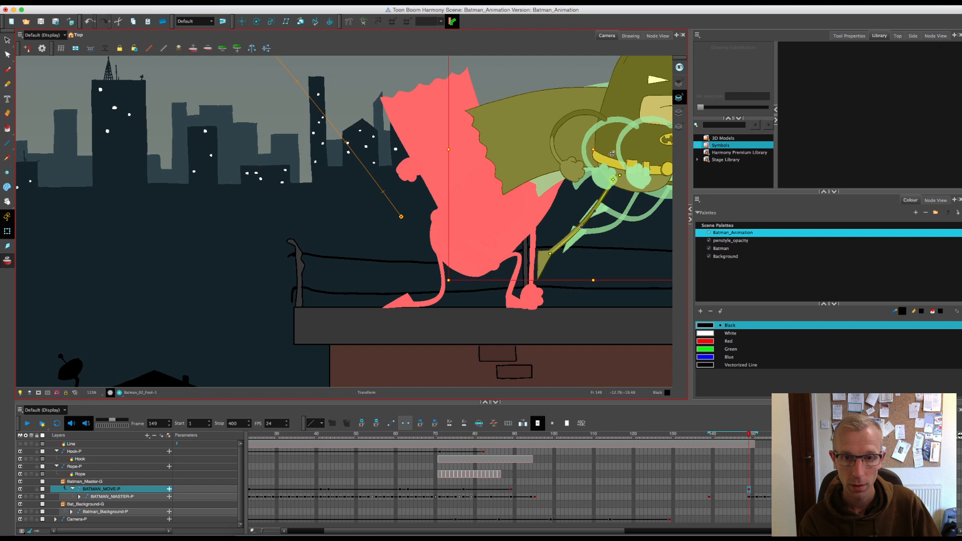
# Step: Turn off the onion skin, scrub from the crouch through the run along the roof, and step back to frame 162
pyautogui.press('1')
pyautogui.press('1')
pyautogui.press('1')
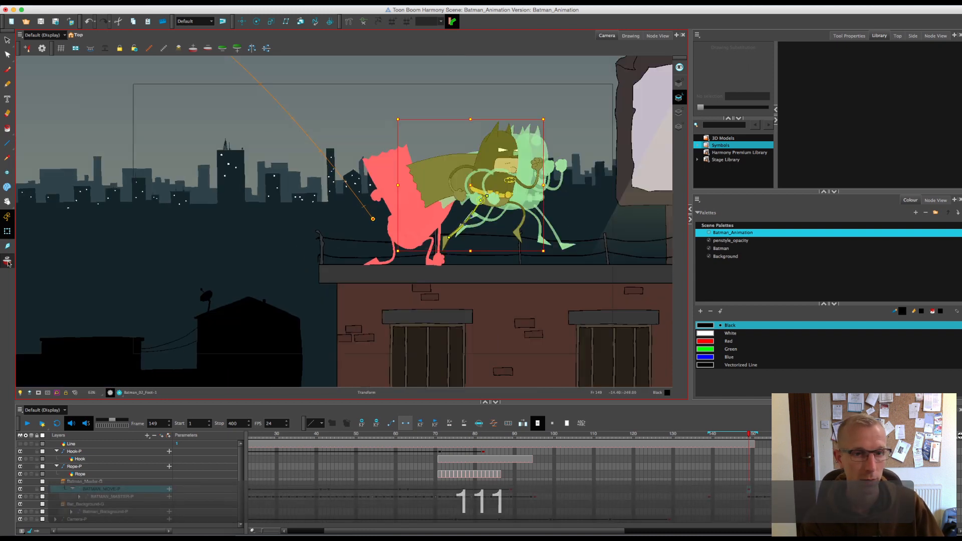
pyautogui.click(747, 440)
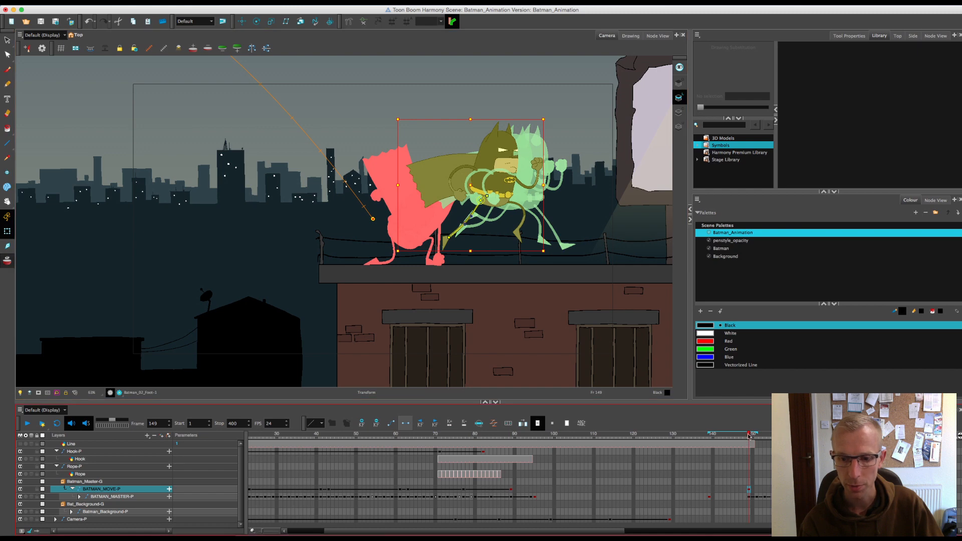
pyautogui.hotkey('alt', 'o')
pyautogui.moveTo(743, 438); pyautogui.dragTo(718, 442)
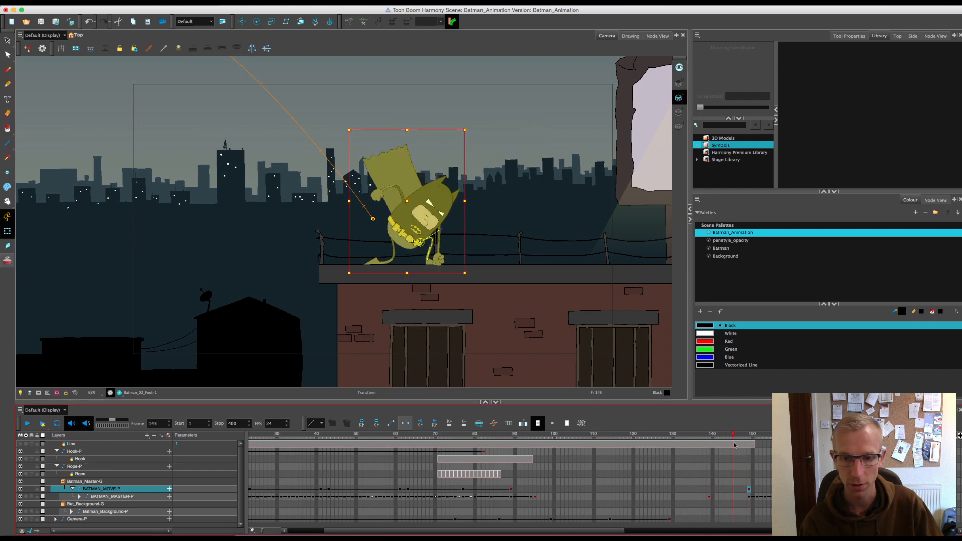
pyautogui.moveTo(748, 445); pyautogui.dragTo(794, 450)
pyautogui.moveTo(592, 290); pyautogui.dragTo(360, 305)
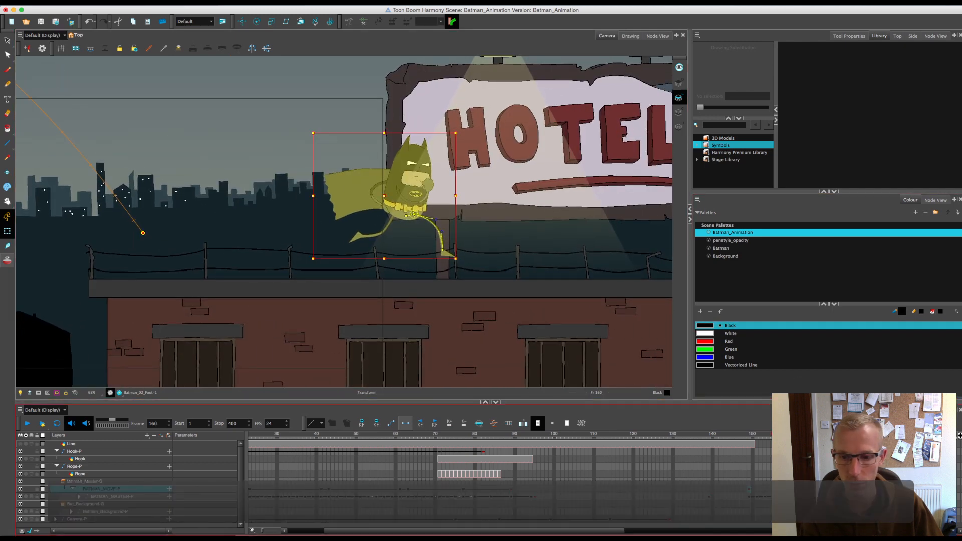
pyautogui.moveTo(795, 451); pyautogui.dragTo(806, 451)
pyautogui.press(',')
pyautogui.press(',')
pyautogui.press(',')
pyautogui.press(',')
pyautogui.press(',')
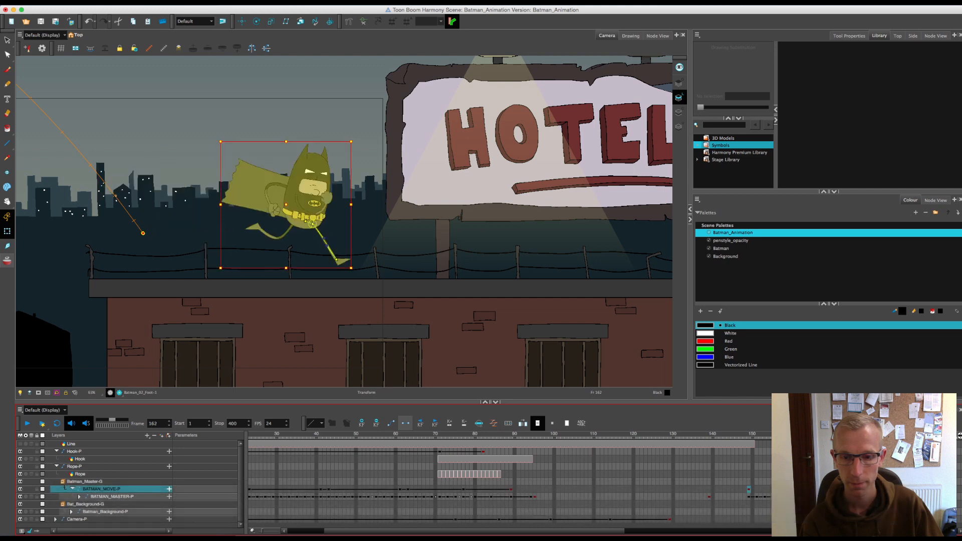
# Step: Step and scrub through the run between frames 150 and 163 to examine Batman's position at the cycle's restart
pyautogui.press('.')
pyautogui.press('.')
pyautogui.press('.')
pyautogui.press('.')
pyautogui.press('.')
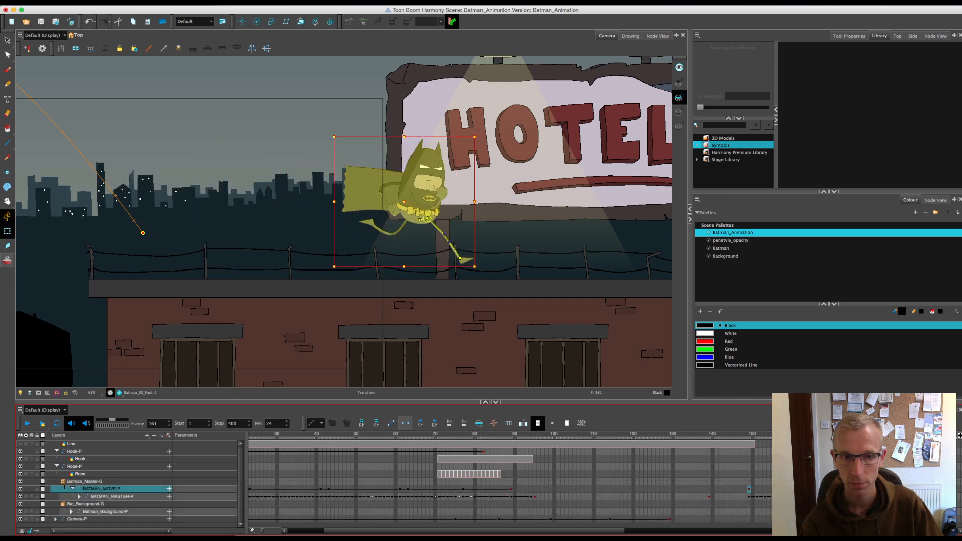
pyautogui.press(',')
pyautogui.press(',')
pyautogui.press(',')
pyautogui.press(',')
pyautogui.press(',')
pyautogui.press(',')
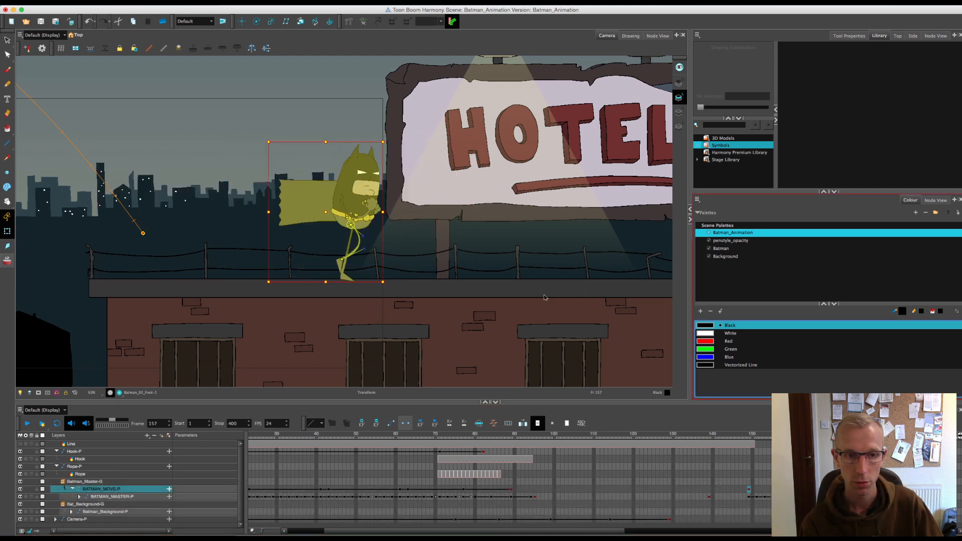
pyautogui.moveTo(545, 297); pyautogui.dragTo(487, 295)
pyautogui.press(',')
pyautogui.press(',')
pyautogui.press(',')
pyautogui.press(',')
pyautogui.press(',')
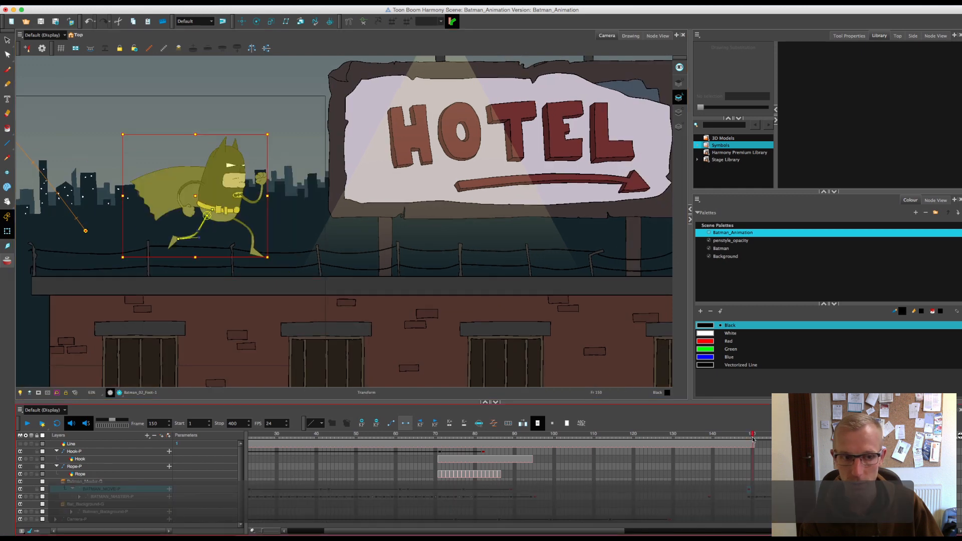
pyautogui.moveTo(765, 441); pyautogui.dragTo(802, 440)
pyautogui.press('.')
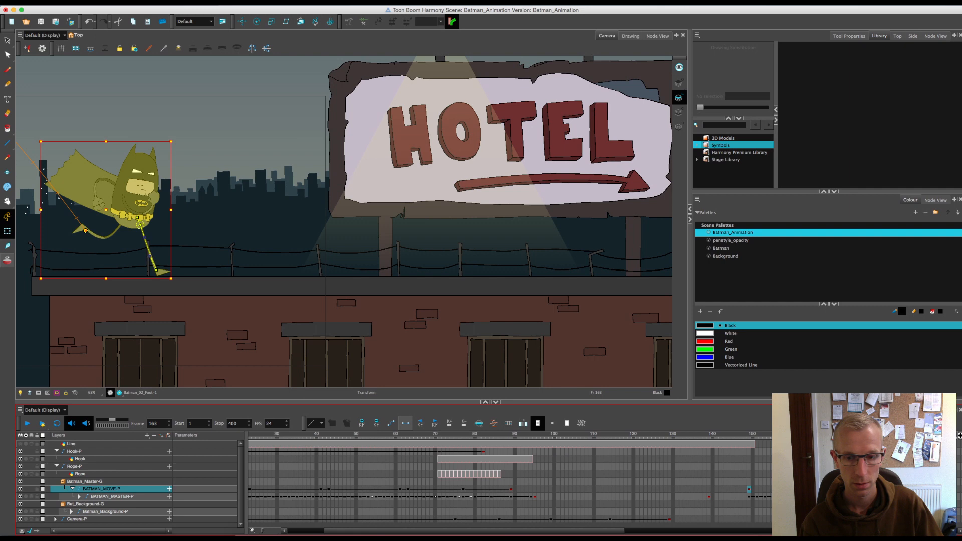
pyautogui.click(757, 498)
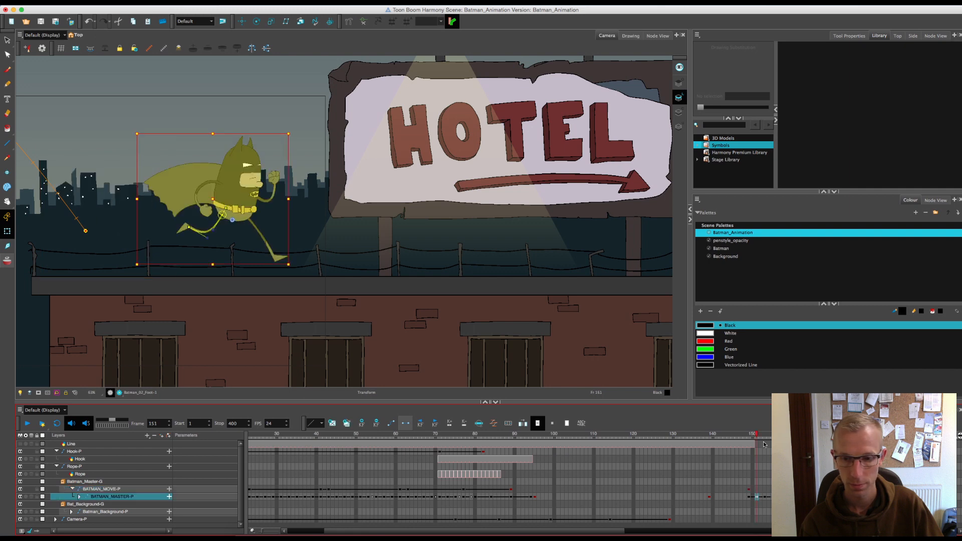
pyautogui.moveTo(757, 437); pyautogui.dragTo(800, 436)
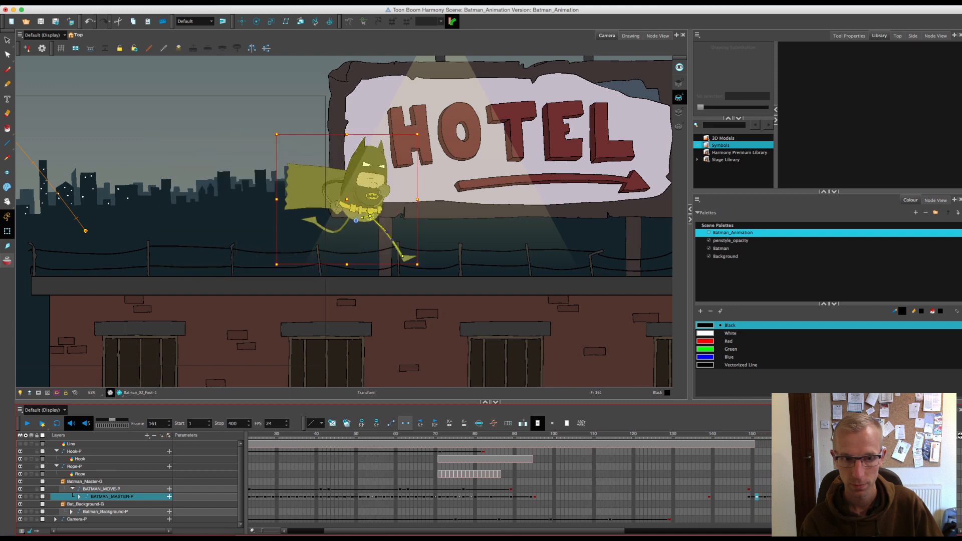
pyautogui.press('.')
pyautogui.press('.')
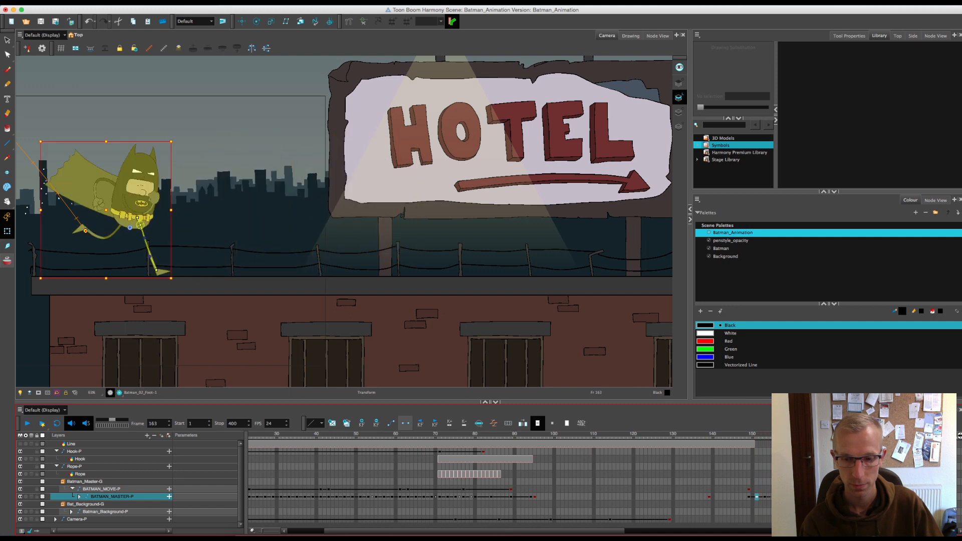
# Step: Add position keyframes to BATMAN_MOVE-P at frames 161 and 163, on both sides of the run cycle's restart
pyautogui.press(',')
pyautogui.press(',')
pyautogui.press('F6')
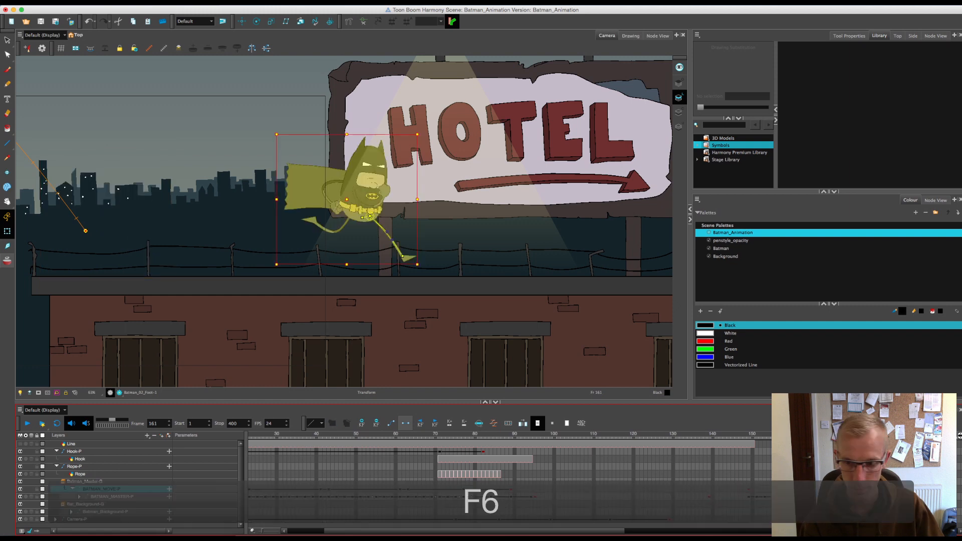
pyautogui.press('F6')
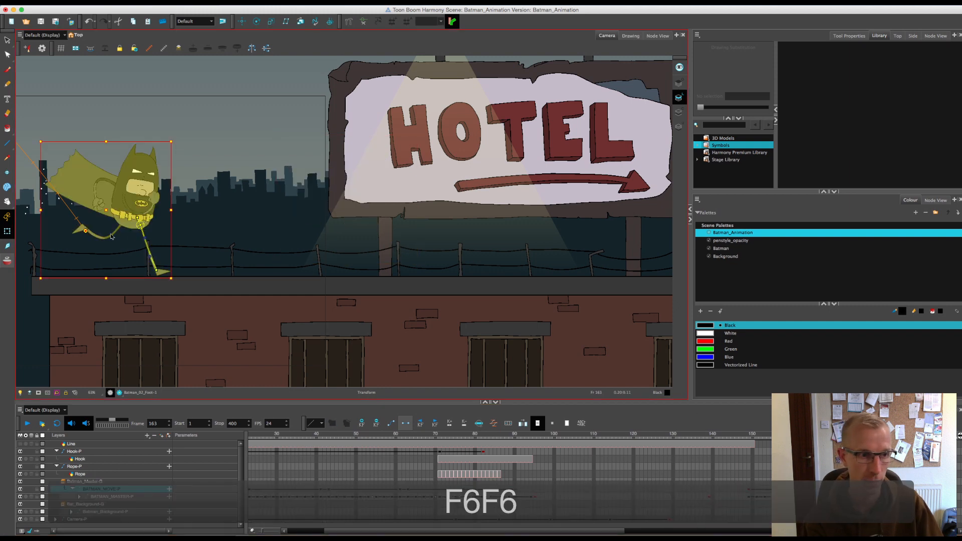
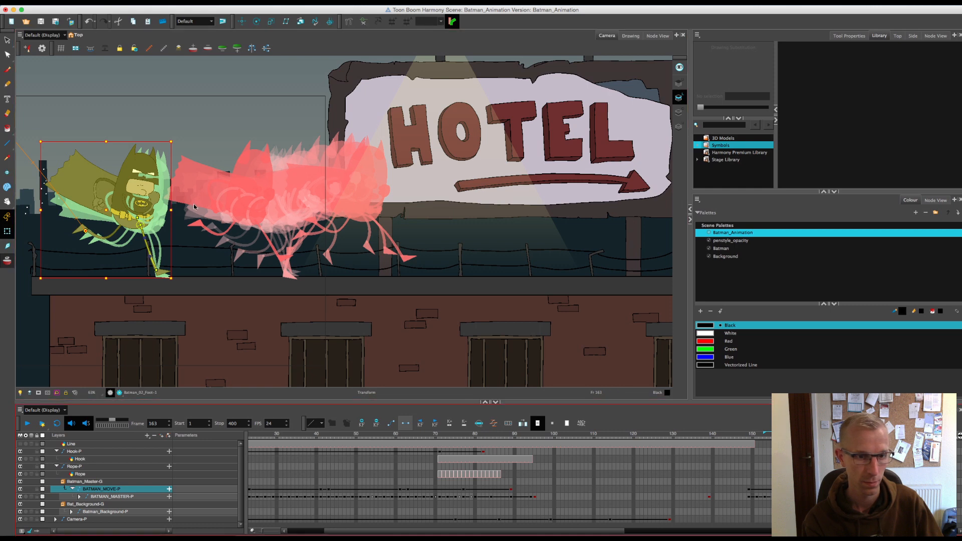
# Step: With the onion skin on, shift Batman forward at frame 163 to match the previous foot placement, nudge him up, and switch the onion skin off
pyautogui.moveTo(195, 205); pyautogui.dragTo(211, 205)
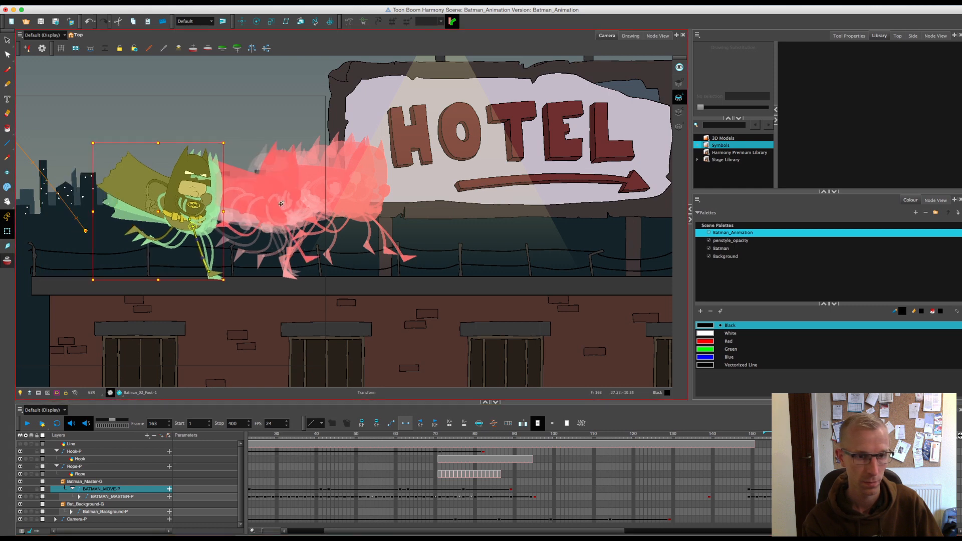
pyautogui.moveTo(340, 202); pyautogui.dragTo(399, 206)
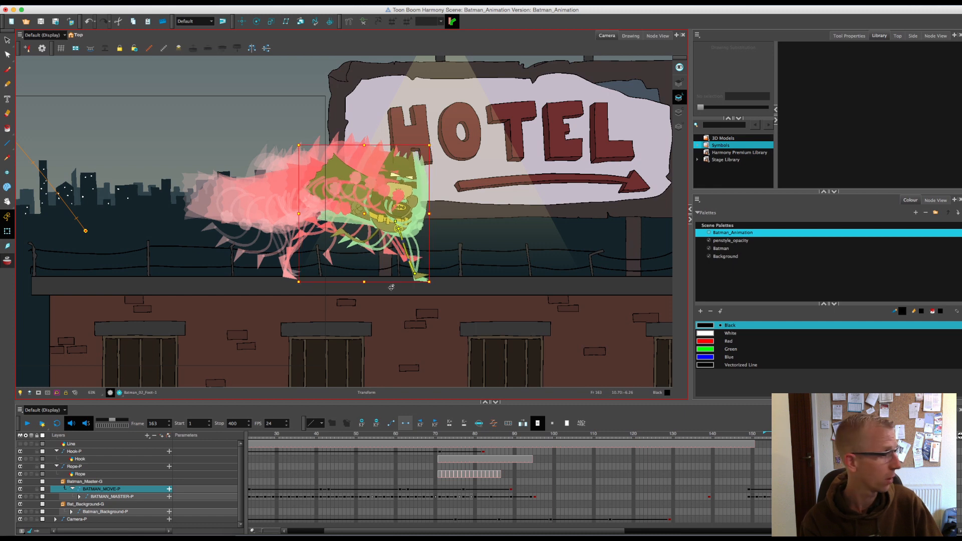
pyautogui.press('Up')
pyautogui.press('Up')
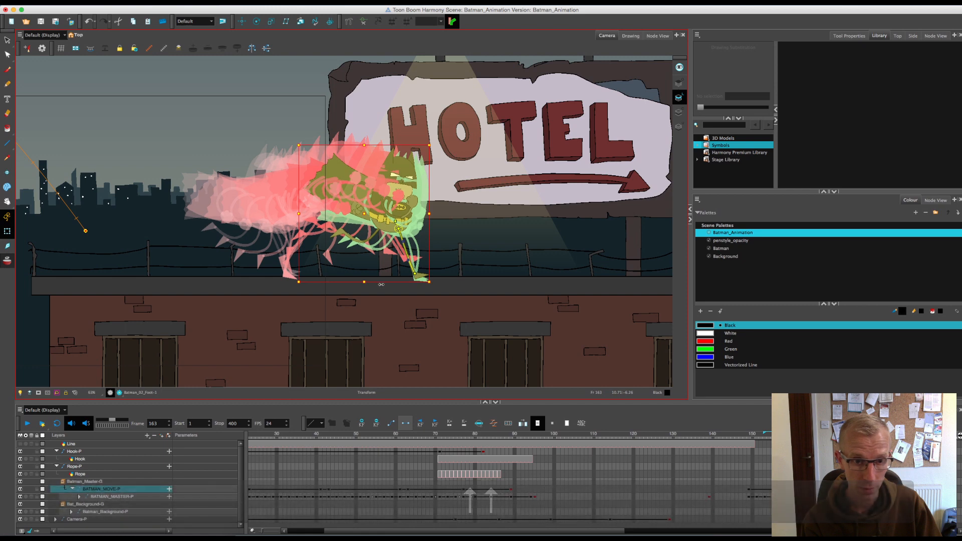
pyautogui.press('Up')
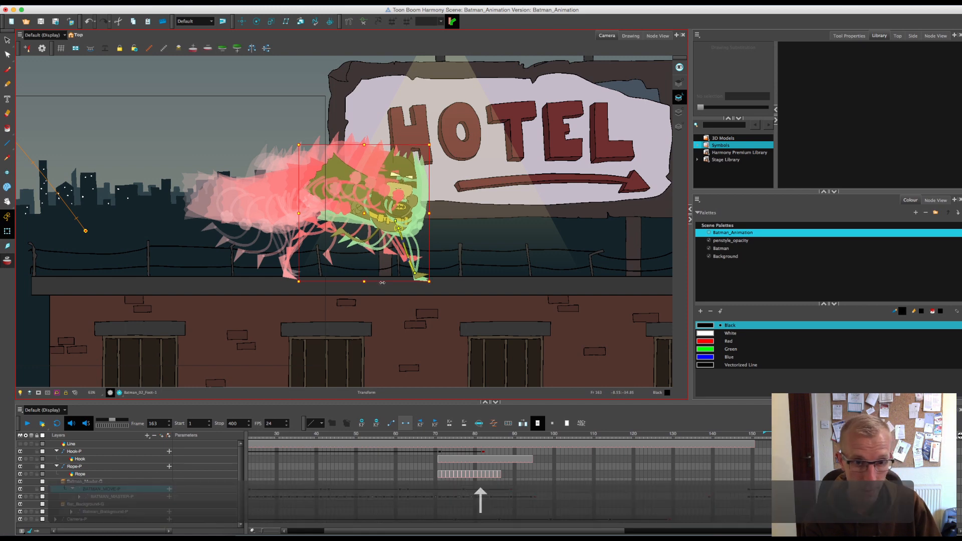
pyautogui.press('Up')
pyautogui.press('Up')
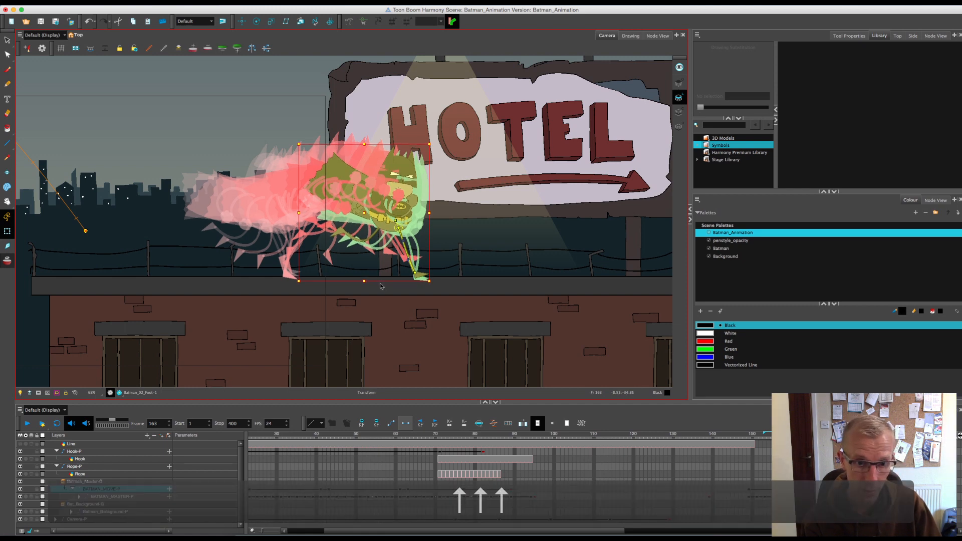
pyautogui.press('Up')
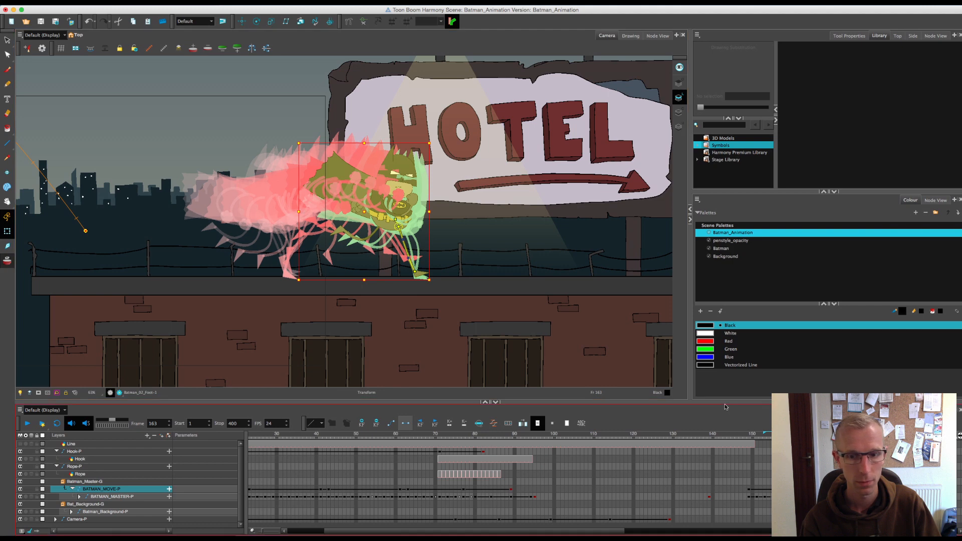
pyautogui.hotkey('alt', 'o')
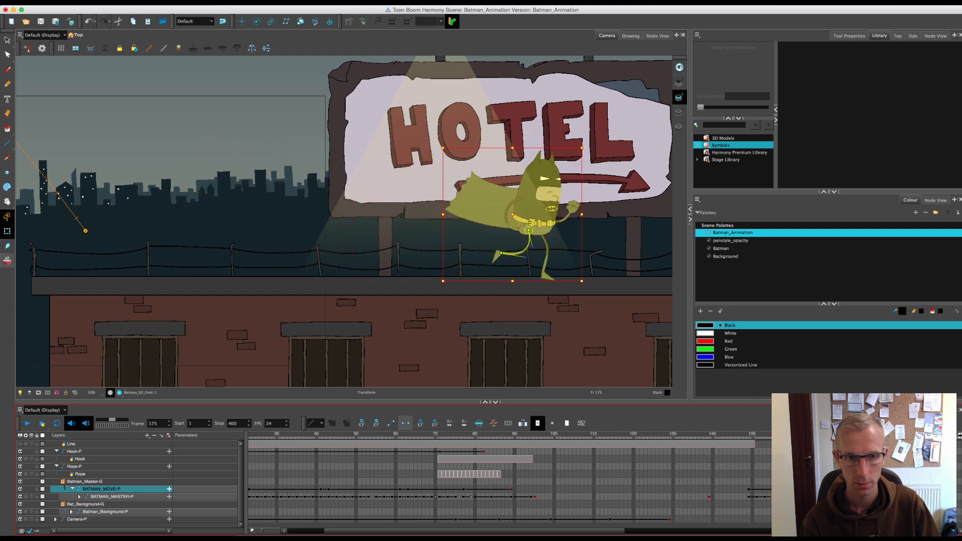
# Step: Step back and forth through the second run cycle in front of the hotel sign to check its motion around frames 175 to 180
pyautogui.moveTo(627, 272); pyautogui.dragTo(395, 276)
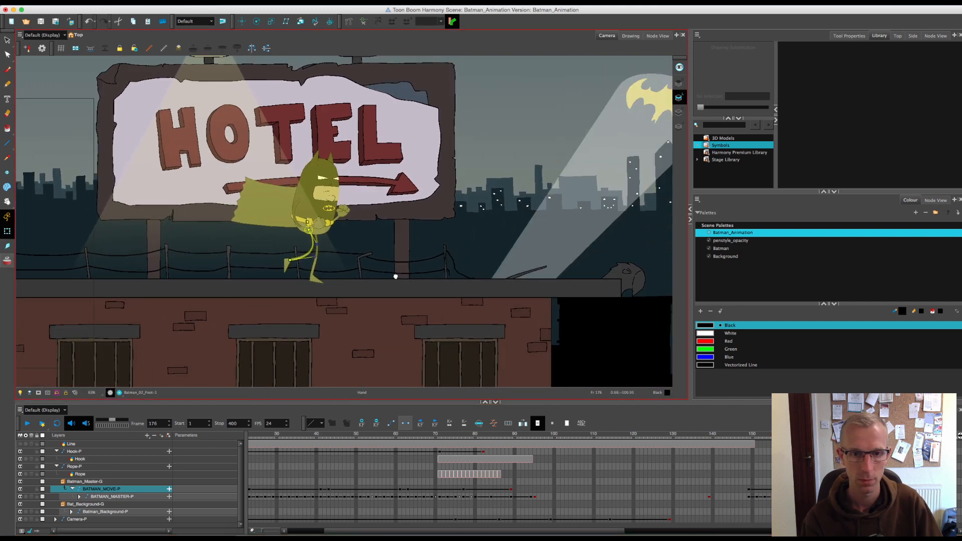
pyautogui.press('.')
pyautogui.press('.')
pyautogui.press('.')
pyautogui.press('.')
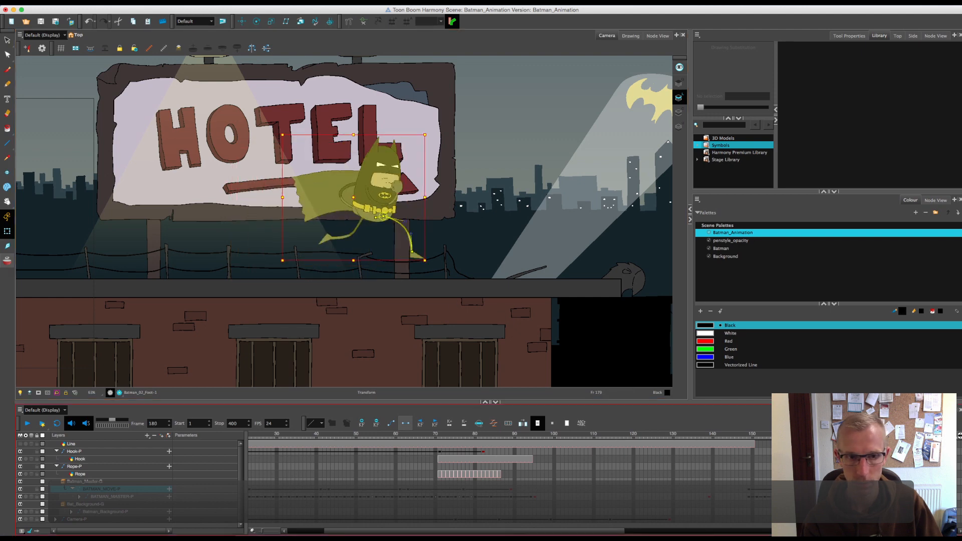
pyautogui.press('.')
pyautogui.press(',')
pyautogui.press(',')
pyautogui.press(',')
pyautogui.press(',')
pyautogui.press(',')
pyautogui.press(',')
pyautogui.press(',')
pyautogui.press(',')
pyautogui.press(',')
pyautogui.press(',')
pyautogui.press(',')
pyautogui.press(',')
pyautogui.press('.')
pyautogui.press('.')
pyautogui.press('.')
pyautogui.press('.')
pyautogui.press('.')
pyautogui.press('.')
pyautogui.press('.')
pyautogui.press('.')
pyautogui.press('.')
pyautogui.press('.')
pyautogui.press('.')
pyautogui.press(',')
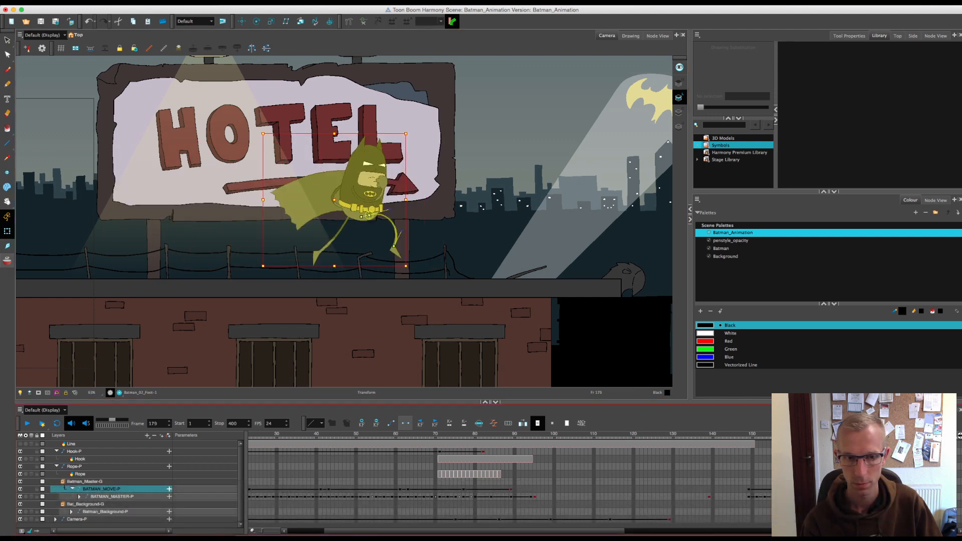
# Step: Paste the copied run cycle keyframes onto BATMAN_MASTER-P at the end of the second cycle and step through the added frames
pyautogui.press('.')
pyautogui.press('.')
pyautogui.press('.')
pyautogui.press('.')
pyautogui.press('.')
pyautogui.press('.')
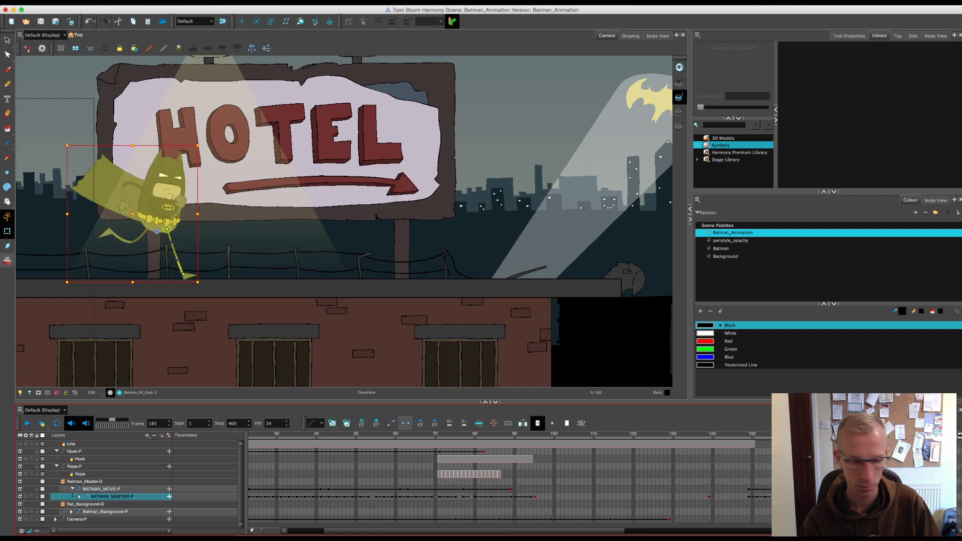
pyautogui.press('super+v')
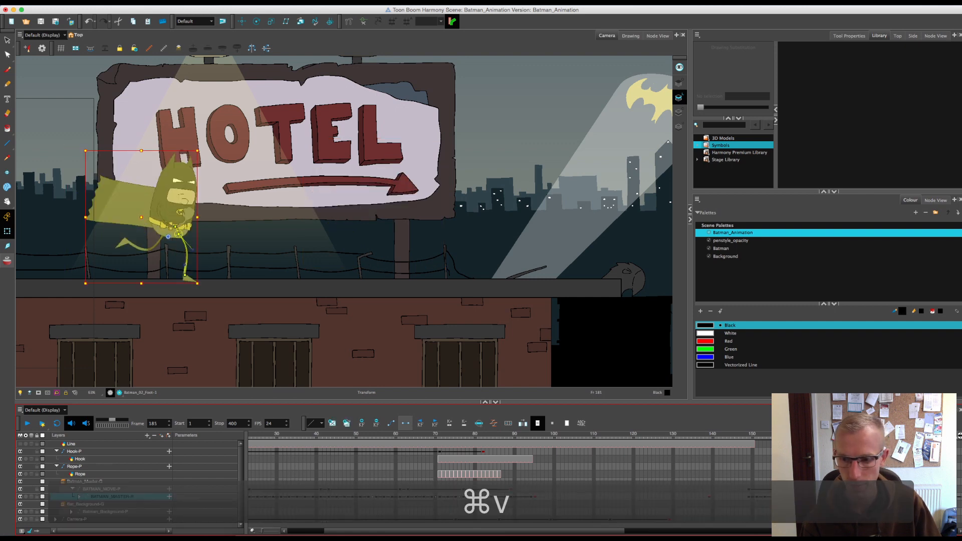
pyautogui.press('.')
pyautogui.press('.')
pyautogui.press('.')
pyautogui.press('.')
pyautogui.press('.')
pyautogui.press('.')
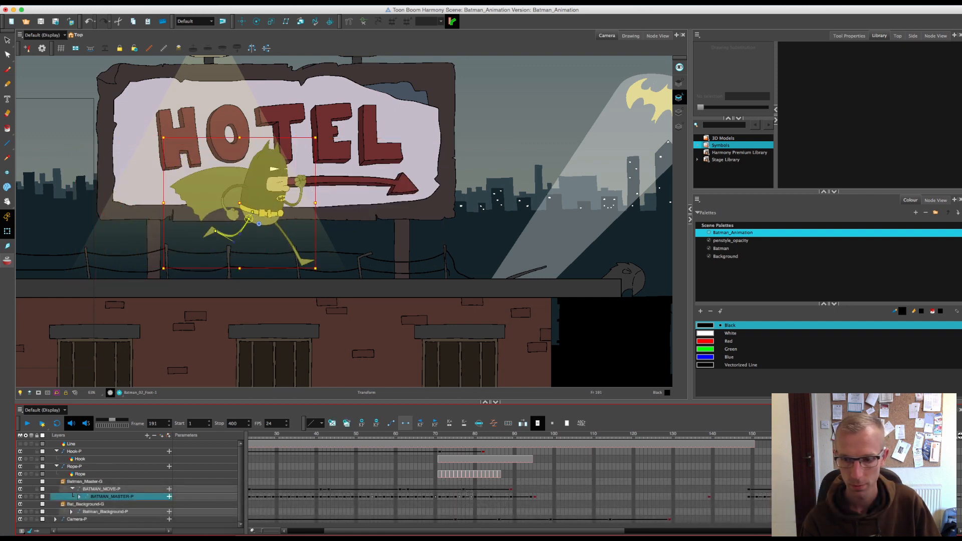
pyautogui.press('.')
pyautogui.press('.')
pyautogui.press('.')
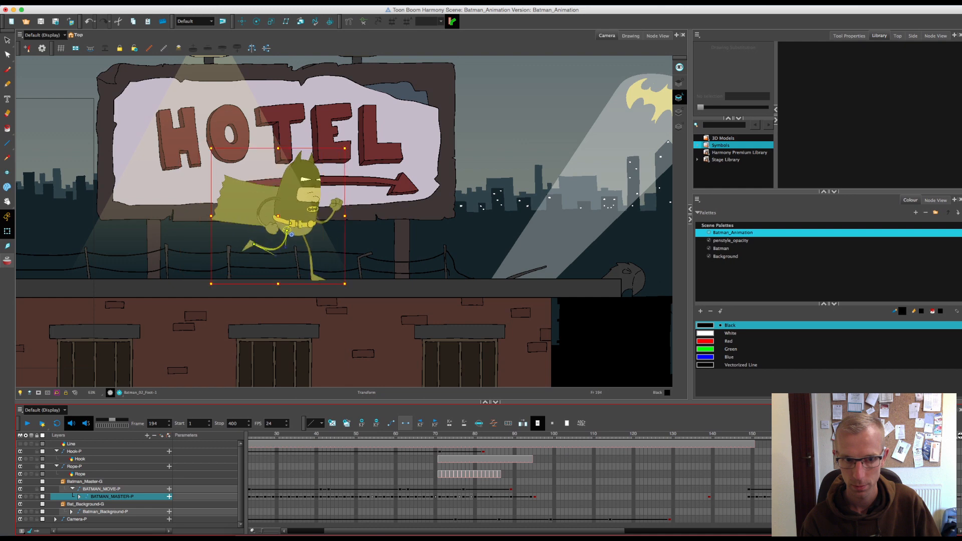
pyautogui.press('.')
# Step: Step back and forth through the second and third run cycles to examine the transition between them around frame 183
pyautogui.press(',')
pyautogui.press(',')
pyautogui.press(',')
pyautogui.press(',')
pyautogui.press(',')
pyautogui.press(',')
pyautogui.press(',')
pyautogui.press(',')
pyautogui.press(',')
pyautogui.press(',')
pyautogui.press(',')
pyautogui.press(',')
pyautogui.press(',')
pyautogui.press(',')
pyautogui.press(',')
pyautogui.press(',')
pyautogui.press(',')
pyautogui.press(',')
pyautogui.press(',')
pyautogui.press(',')
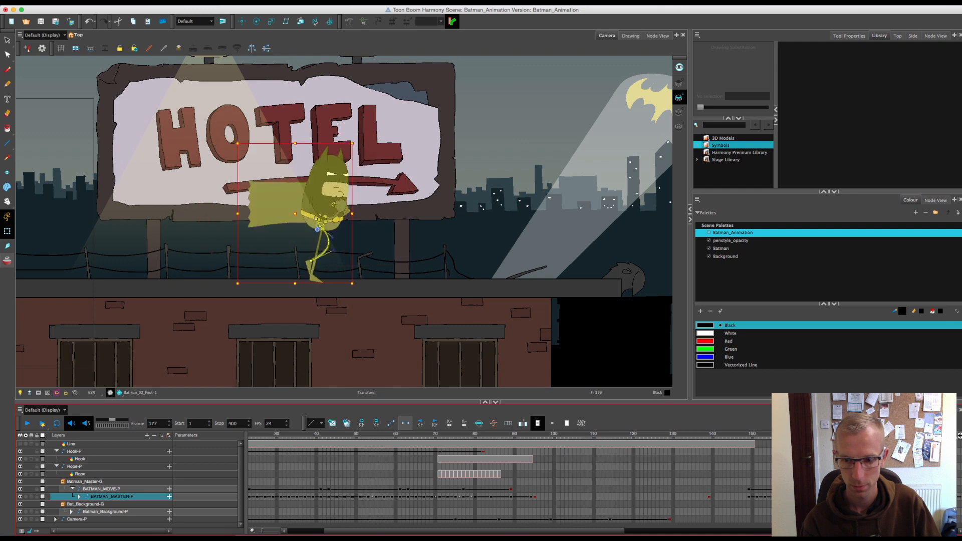
pyautogui.press('.')
pyautogui.press('.')
pyautogui.press('.')
pyautogui.press('.')
pyautogui.press('.')
pyautogui.press('.')
pyautogui.press('.')
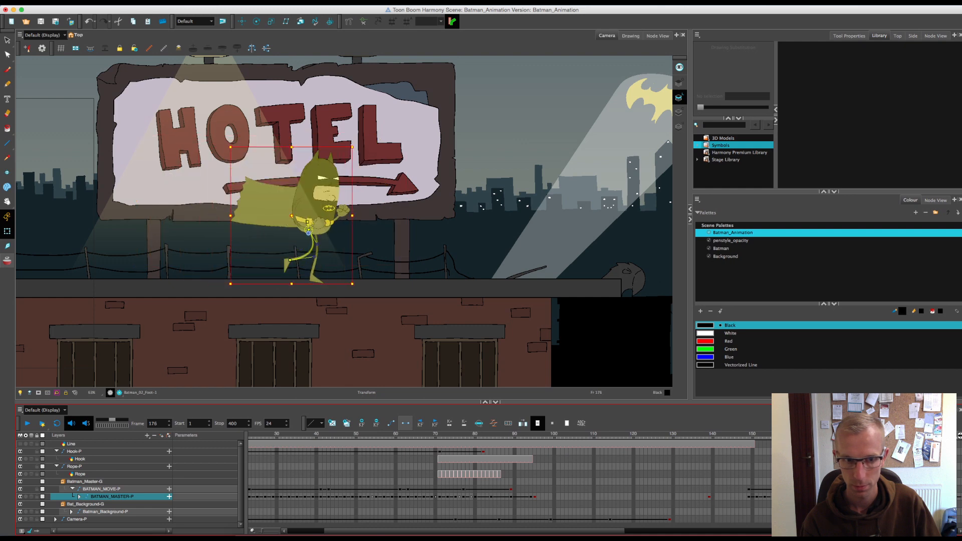
pyautogui.press('.')
pyautogui.press('.')
pyautogui.press('.')
pyautogui.press('.')
pyautogui.press('.')
pyautogui.press('.')
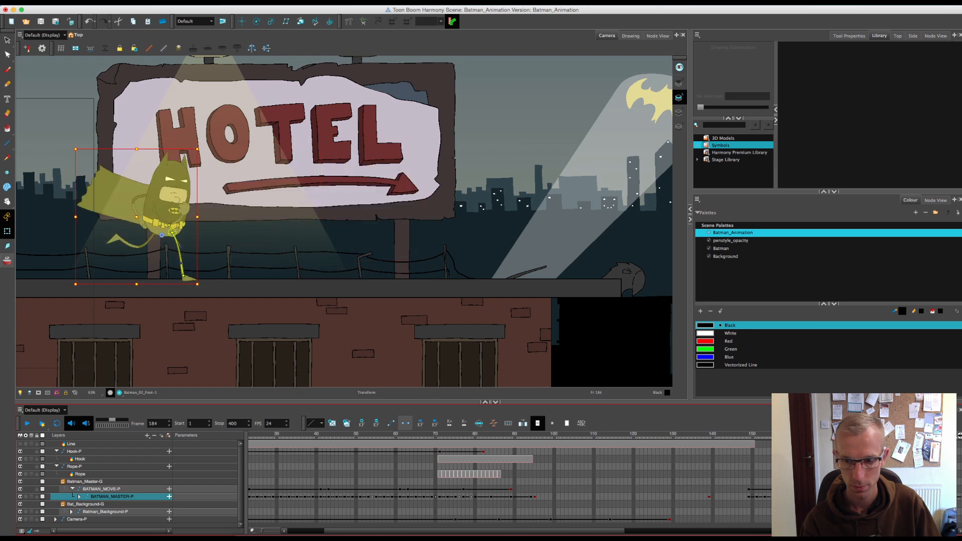
# Step: Add position keyframes to BATMAN_MOVE-P at frames 181 and 183 and turn on the onion skin
pyautogui.press(',')
pyautogui.press('b')
pyautogui.press(',')
pyautogui.press(',')
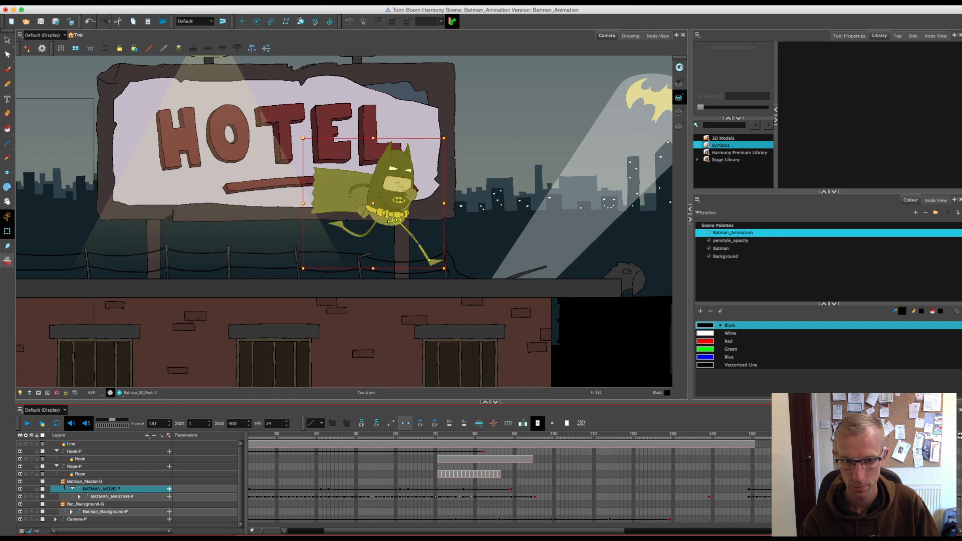
pyautogui.press('F6')
pyautogui.press('.')
pyautogui.press('.')
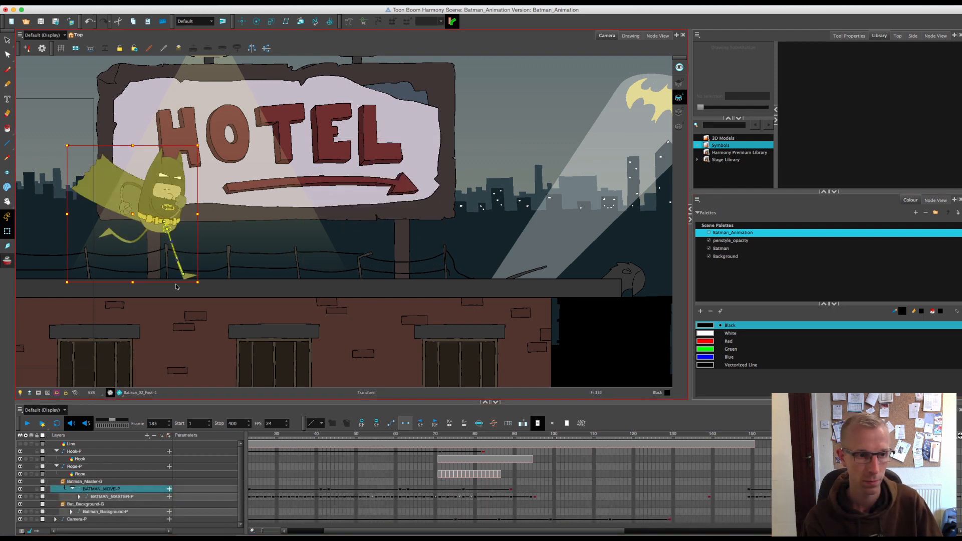
pyautogui.hotkey('alt', 'o')
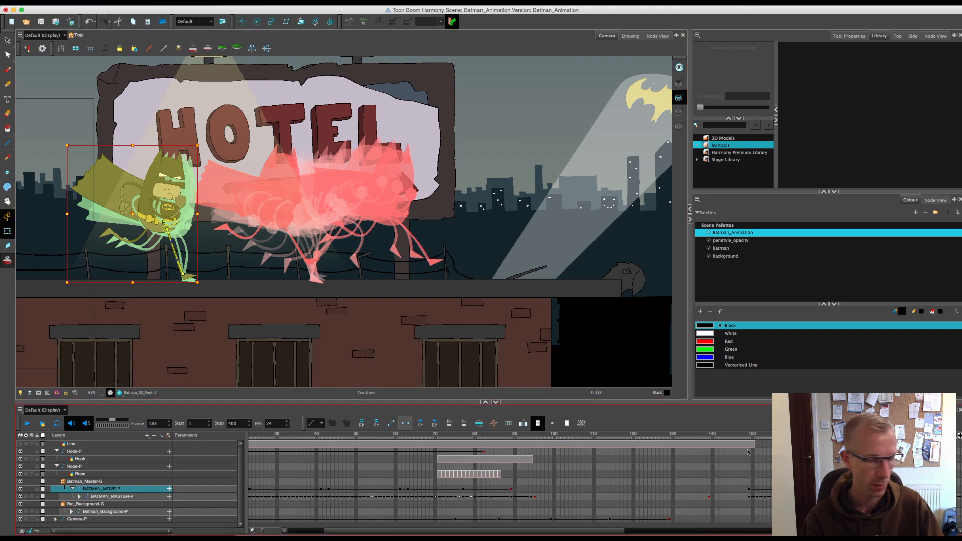
pyautogui.press('F6')
pyautogui.press('F6')
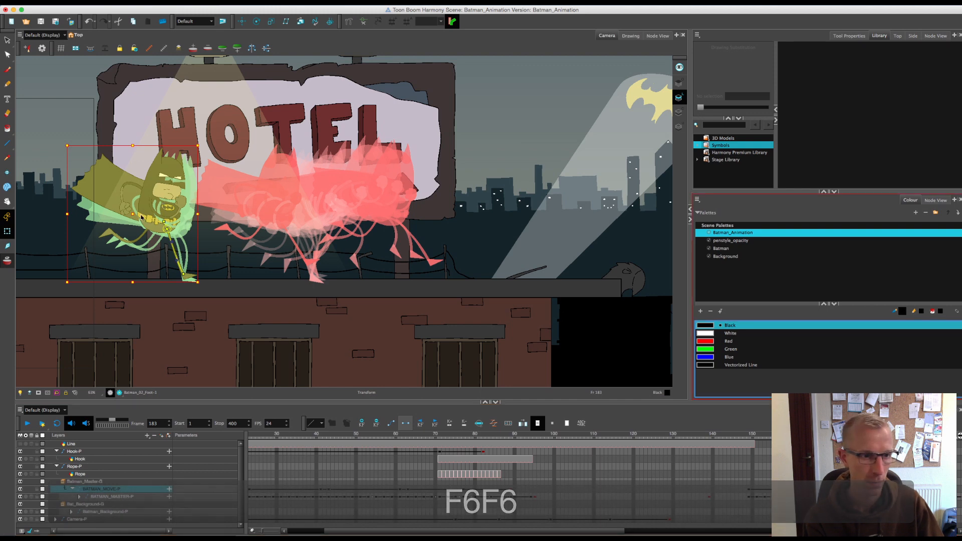
# Step: Shift Batman forward along the roof at frame 183 to match the previous foot placement, and switch the onion skin off
pyautogui.moveTo(143, 212); pyautogui.dragTo(190, 213)
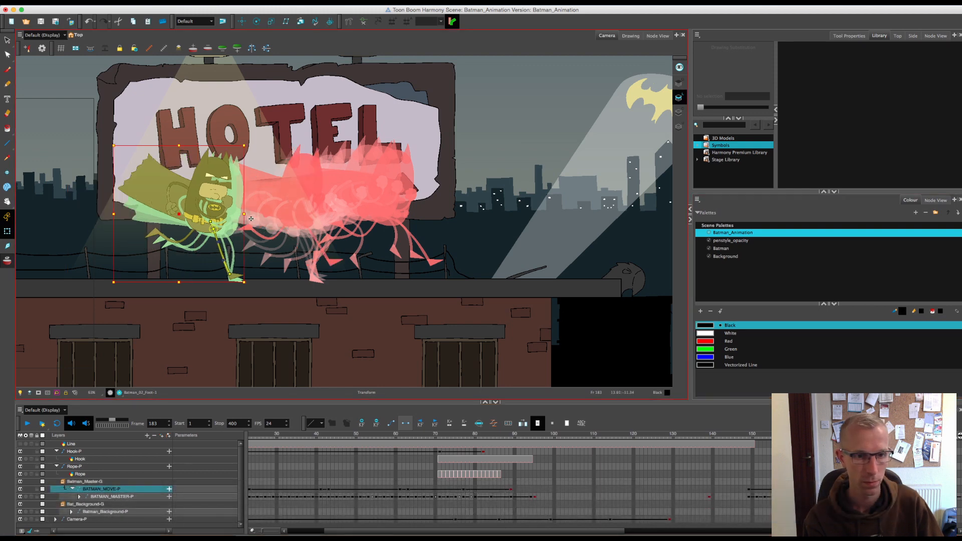
pyautogui.moveTo(303, 219); pyautogui.dragTo(401, 220)
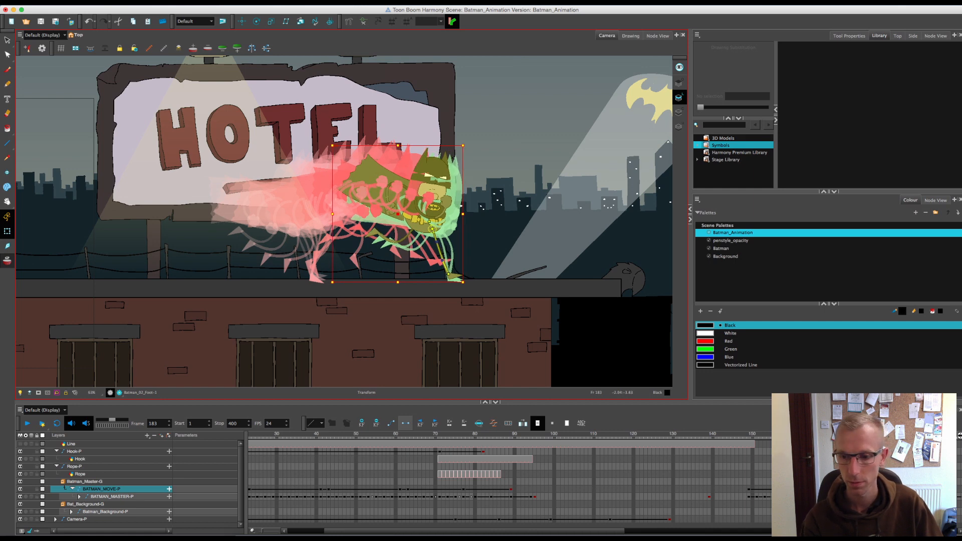
pyautogui.hotkey('alt', 'o')
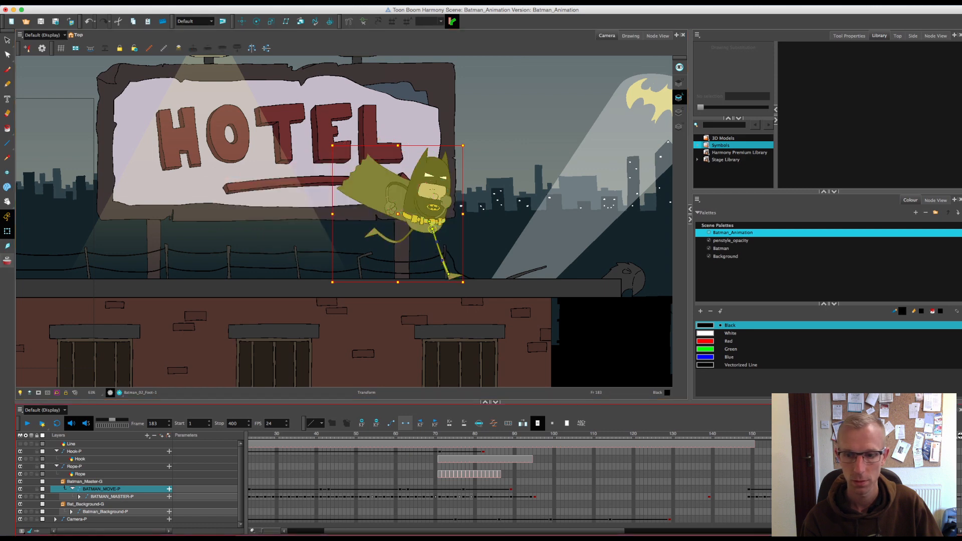
# Step: Scrub and step through the third run cycle after frame 183 to check that Batman continues smoothly along the roof
pyautogui.click(843, 434)
pyautogui.moveTo(843, 434); pyautogui.dragTo(883, 433)
pyautogui.press('.')
pyautogui.press('.')
pyautogui.press('.')
pyautogui.press('.')
pyautogui.press('.')
pyautogui.press('.')
pyautogui.press('.')
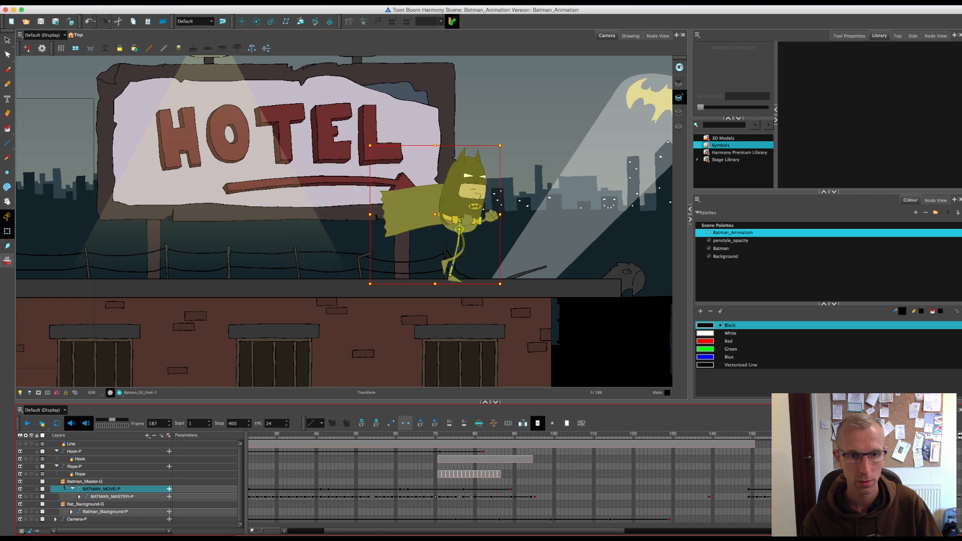
# Step: Delete the surplus BATMAN_MASTER-P keyframes from frame 195 onward and check the end of the third run cycle
pyautogui.press('.')
pyautogui.press('.')
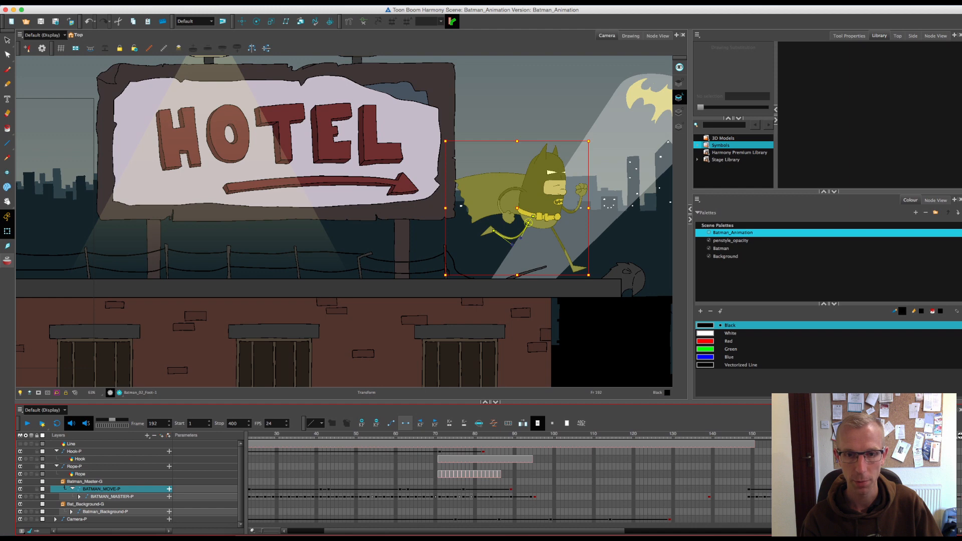
pyautogui.press('.')
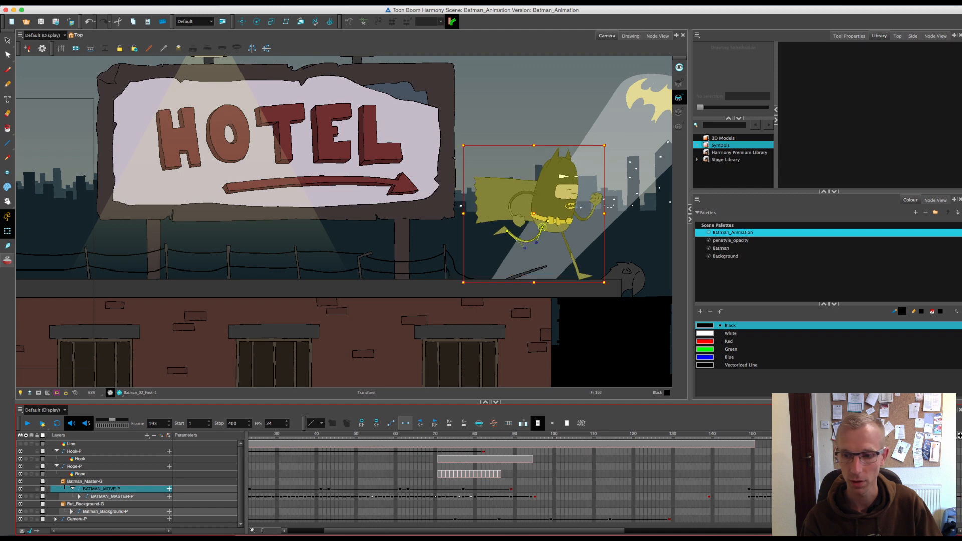
pyautogui.moveTo(575, 530); pyautogui.dragTo(649, 531)
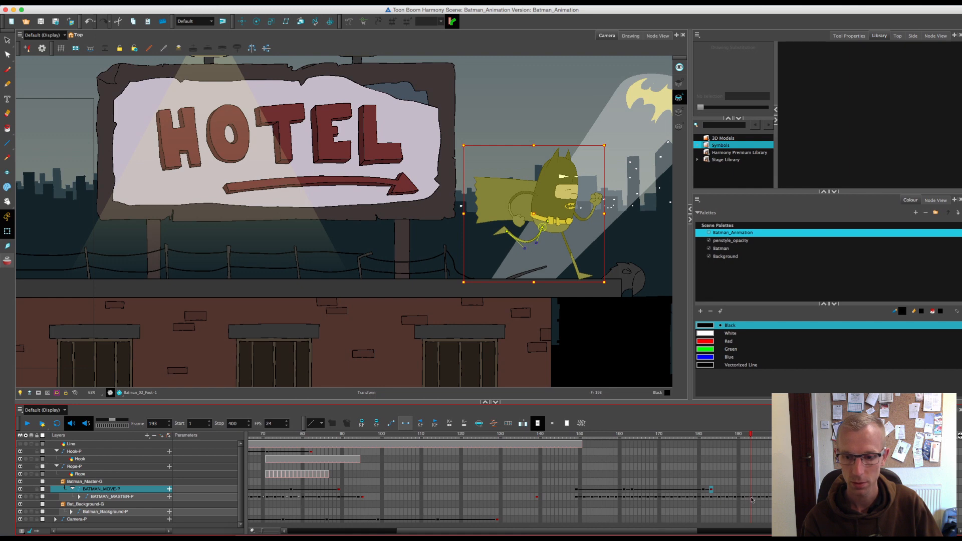
pyautogui.click(760, 499)
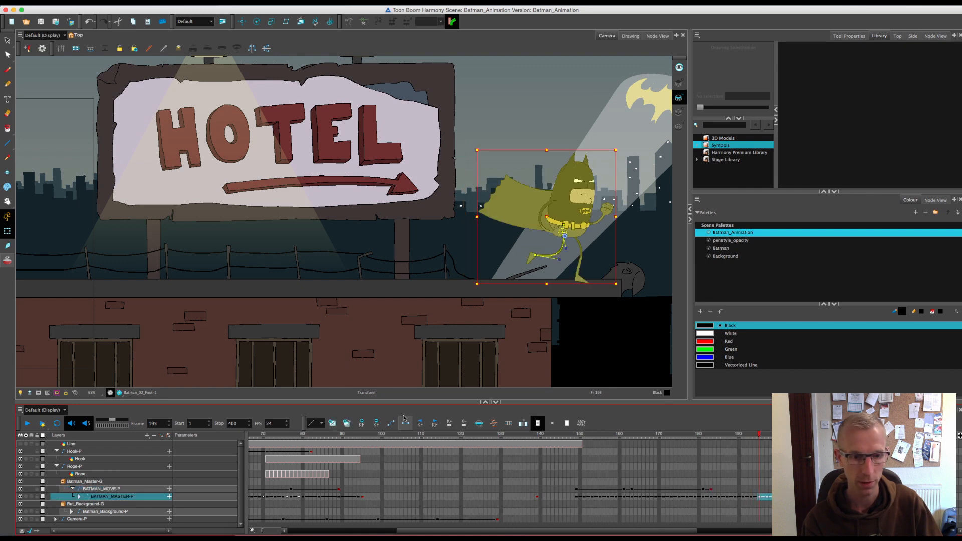
pyautogui.click(377, 424)
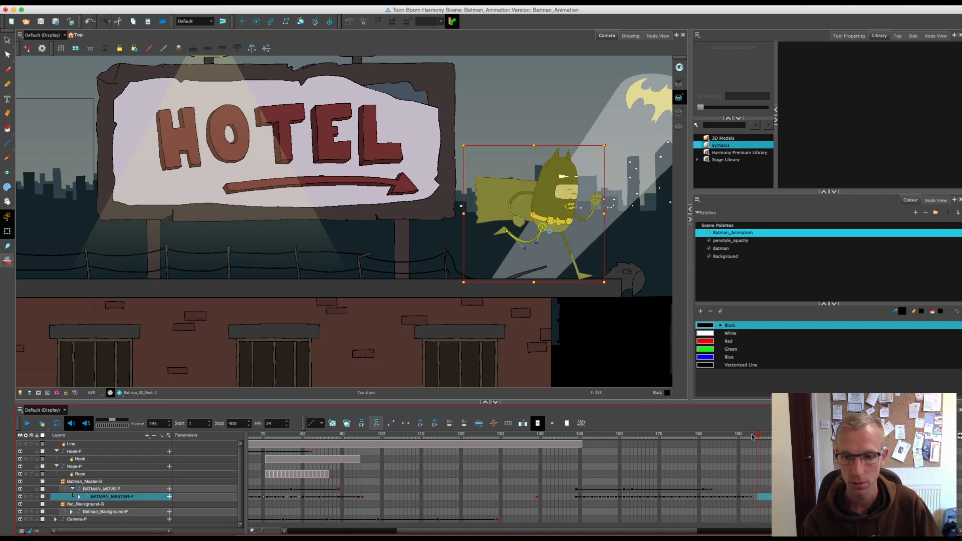
pyautogui.moveTo(752, 436)
pyautogui.mouseDown()
pyautogui.moveTo(742, 440)
pyautogui.moveTo(755, 441)
pyautogui.mouseUp()
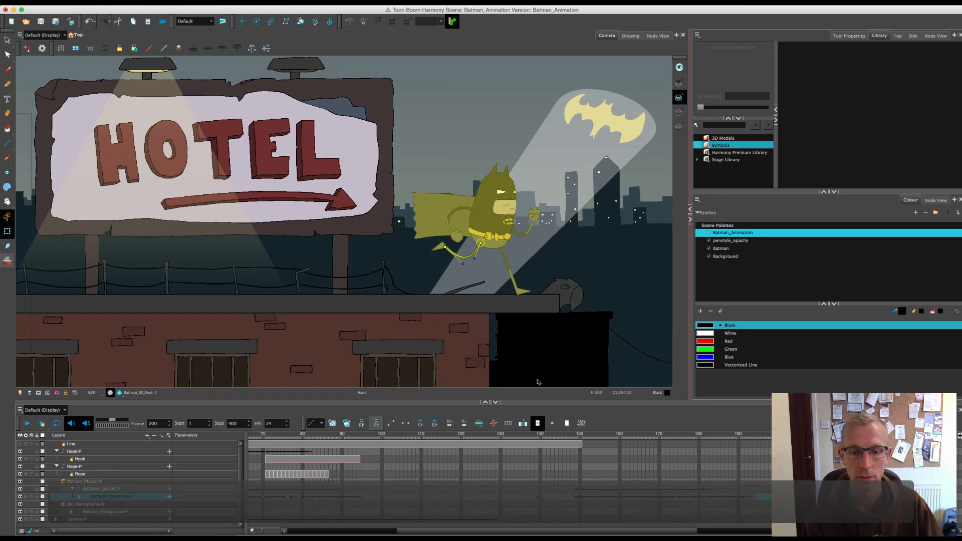
# Step: Return to frame 120, before the rooftop landing, and mask the view to the camera frame
pyautogui.moveTo(566, 435); pyautogui.dragTo(461, 442)
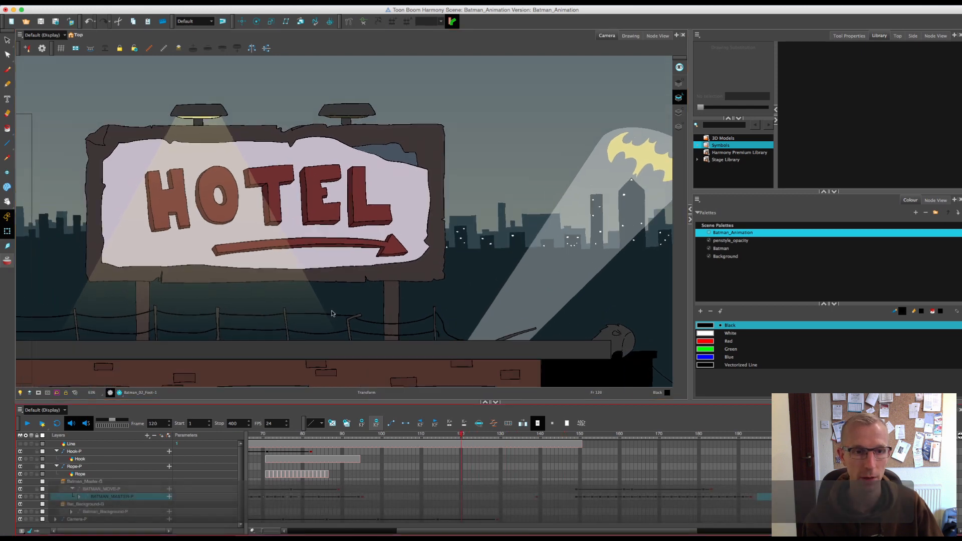
pyautogui.press('1')
pyautogui.press('1')
pyautogui.moveTo(254, 322); pyautogui.dragTo(400, 307)
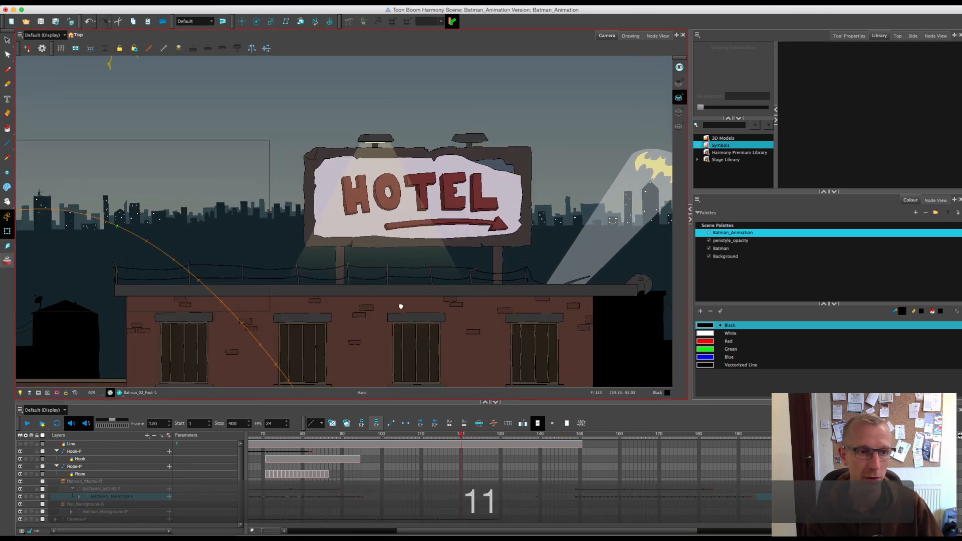
pyautogui.moveTo(303, 308); pyautogui.dragTo(440, 292)
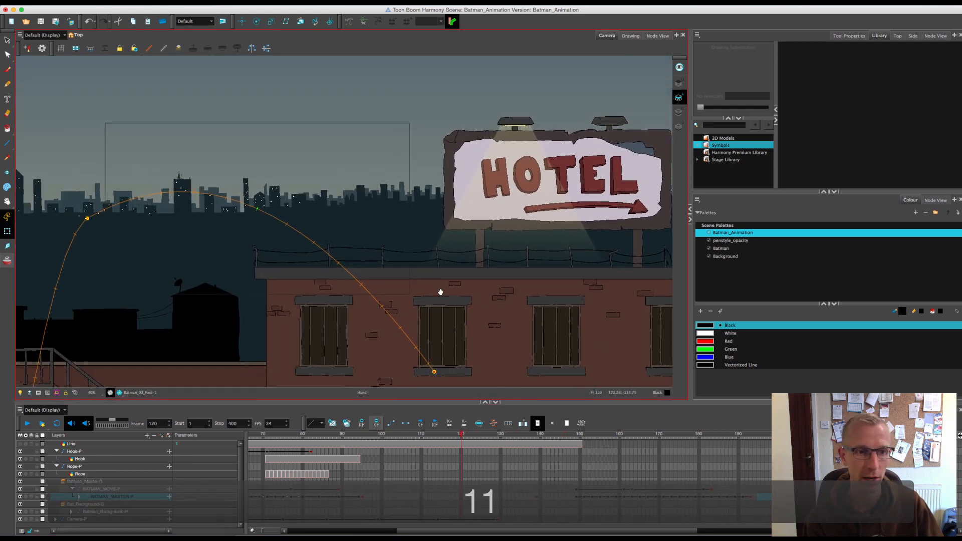
pyautogui.moveTo(375, 282); pyautogui.dragTo(436, 300)
pyautogui.click(38, 393)
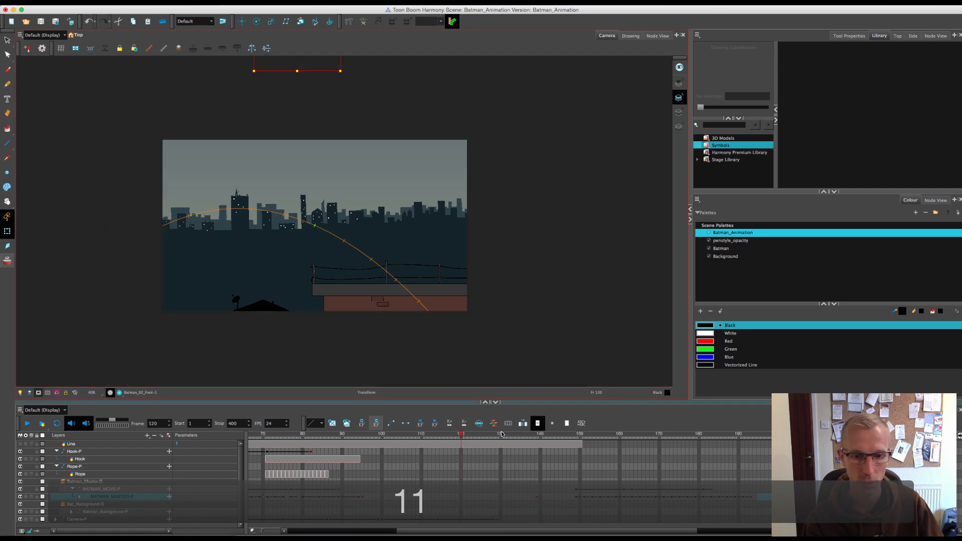
# Step: Play back the masked scene from frame 117 to review Batman's landing and rooftop run
pyautogui.click(493, 435)
pyautogui.press('2')
pyautogui.press('2')
pyautogui.press('space')
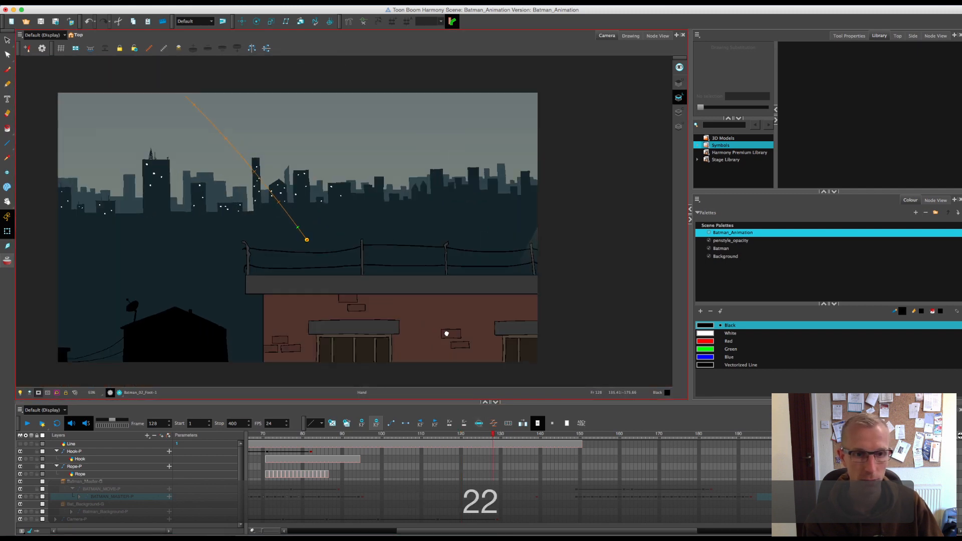
pyautogui.moveTo(436, 332); pyautogui.dragTo(489, 334)
pyautogui.moveTo(493, 434); pyautogui.dragTo(449, 435)
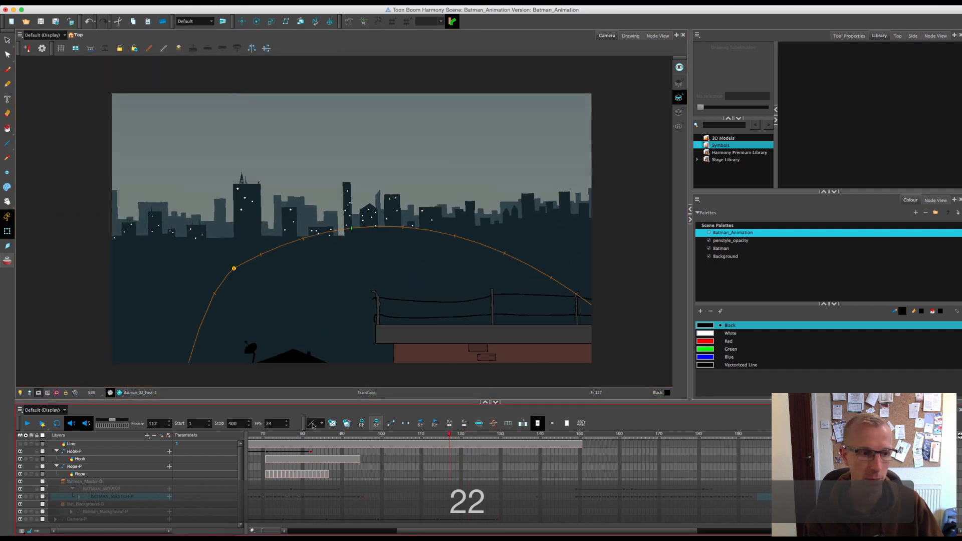
pyautogui.click(27, 424)
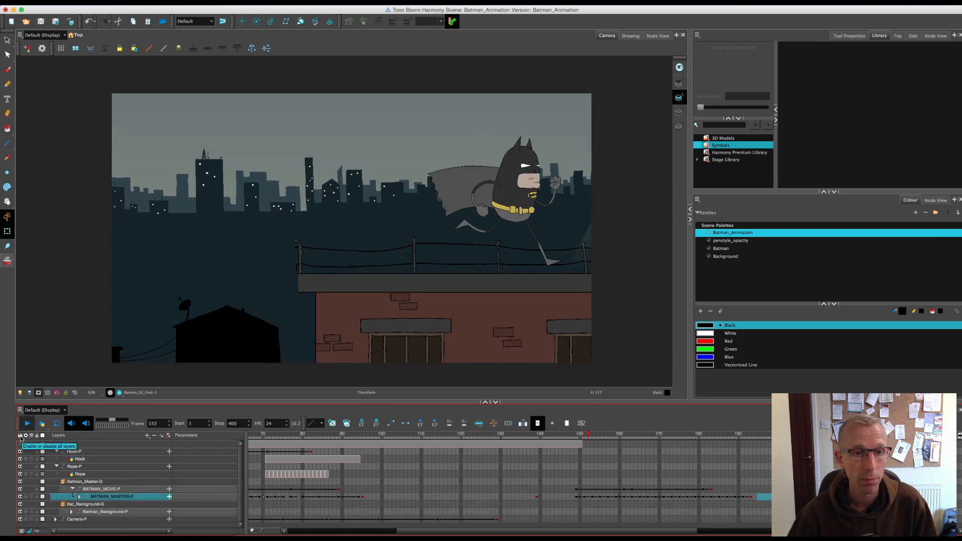
pyautogui.click(20, 436)
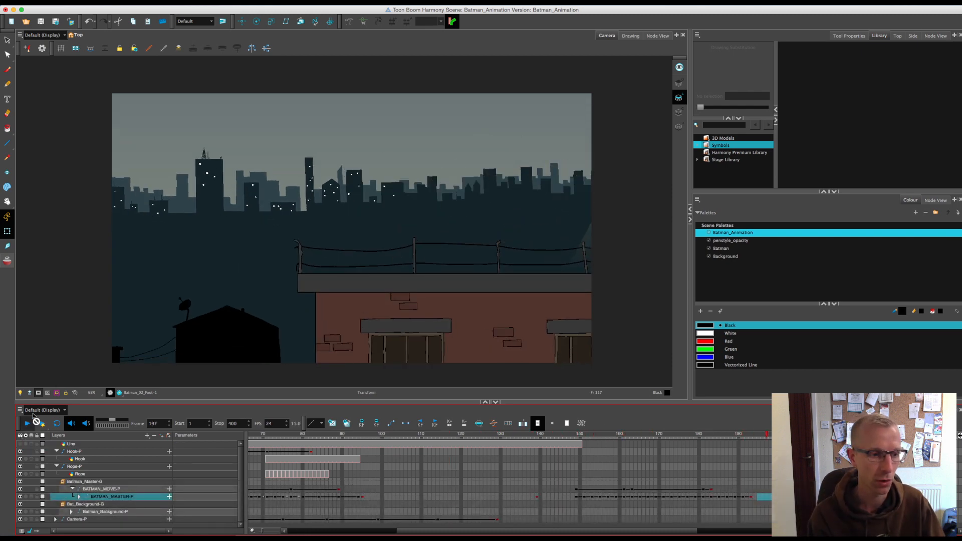
# Step: In the Batman_Master-G node network, move the Batman_02_Arm-G node clear of the others and add a parent peg to it
pyautogui.moveTo(577, 434); pyautogui.dragTo(538, 452)
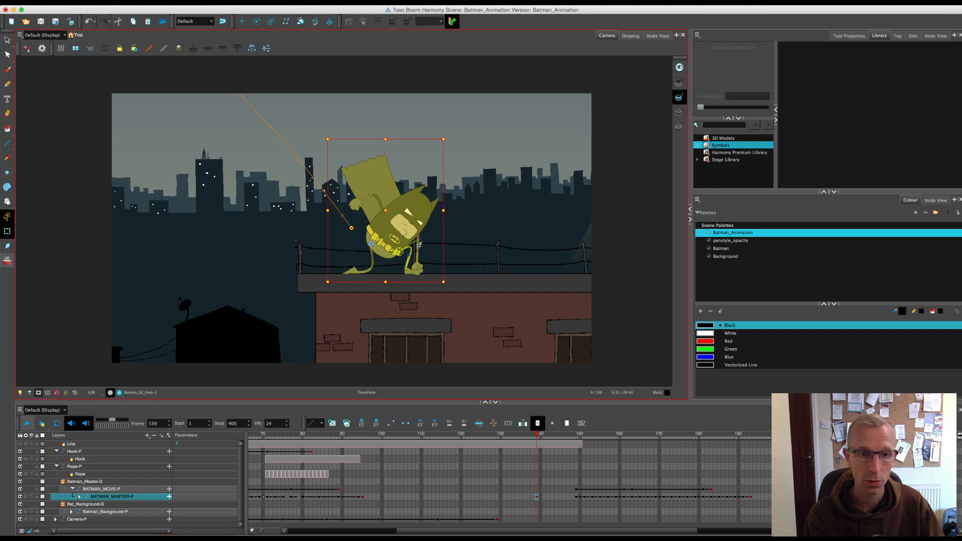
pyautogui.click(419, 245)
pyautogui.press('b')
pyautogui.press('b')
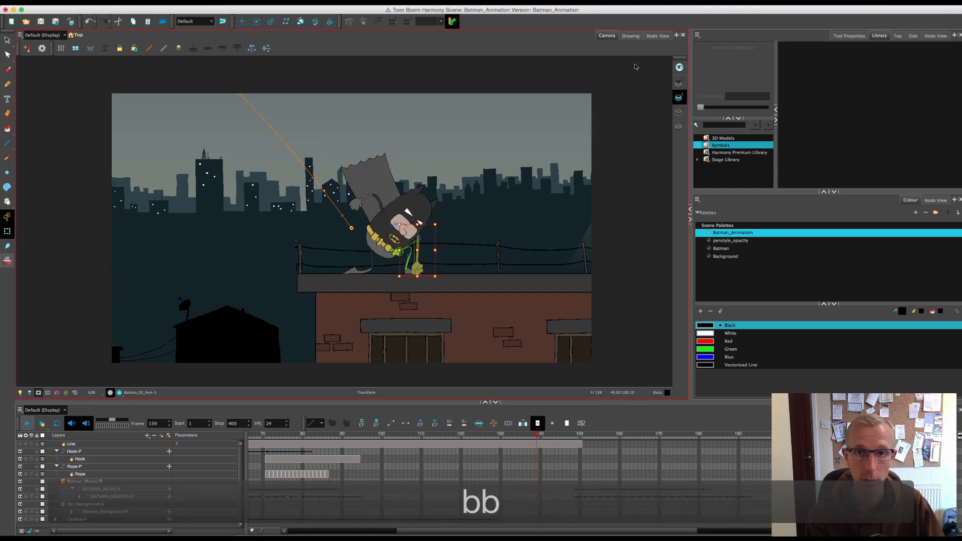
pyautogui.click(649, 36)
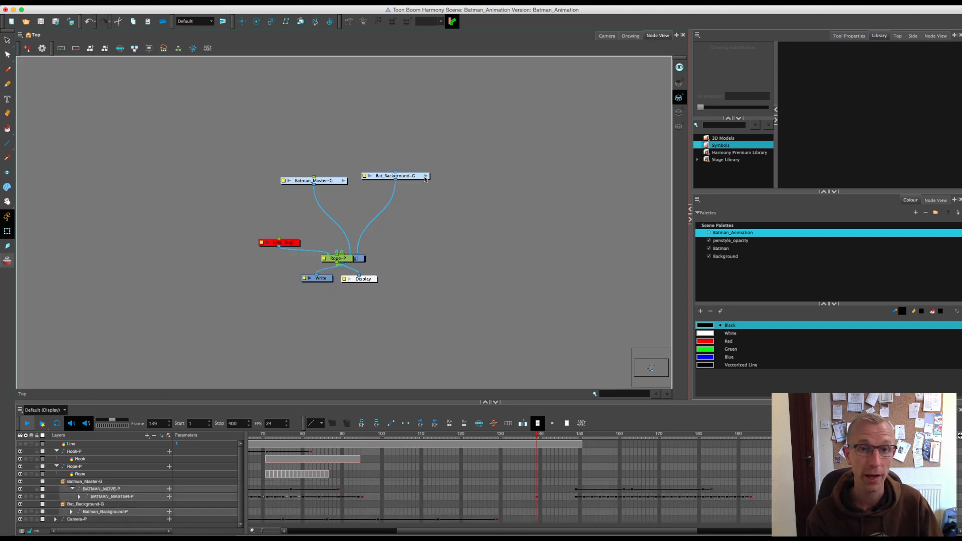
pyautogui.click(343, 181)
pyautogui.moveTo(332, 211); pyautogui.dragTo(334, 183)
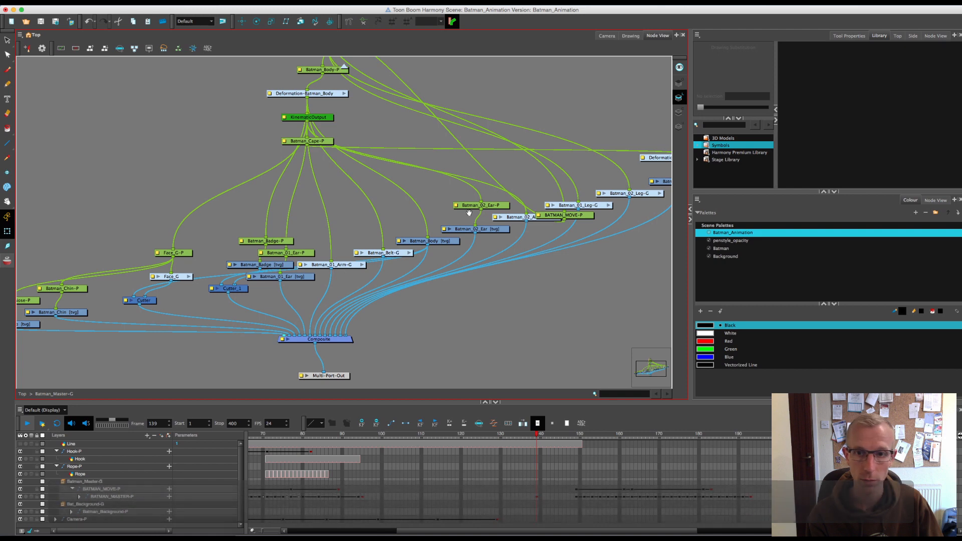
pyautogui.hscroll(5, 342, 267)
pyautogui.scroll(2, 508, 220)
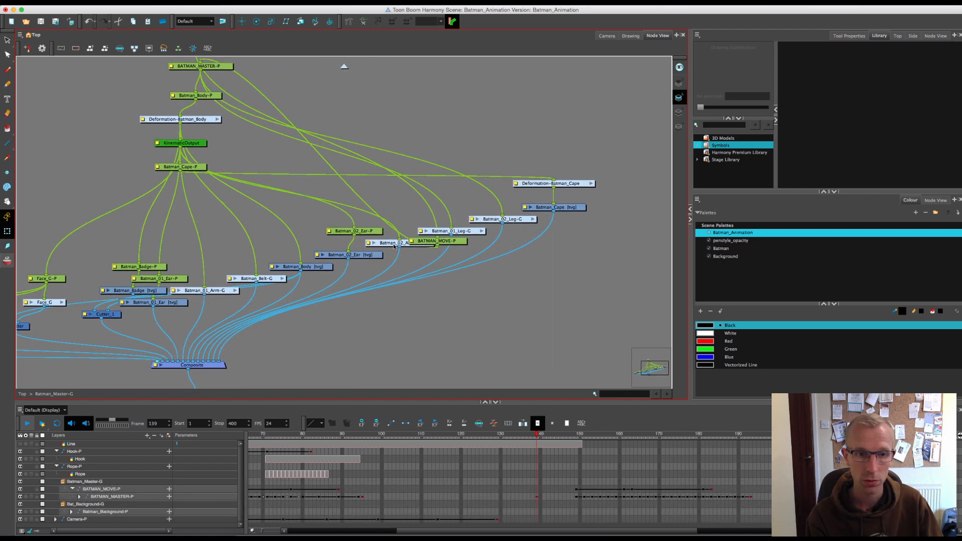
pyautogui.moveTo(394, 245)
pyautogui.mouseDown()
pyautogui.moveTo(300, 217)
pyautogui.moveTo(311, 203)
pyautogui.mouseUp()
pyautogui.press('super+p')
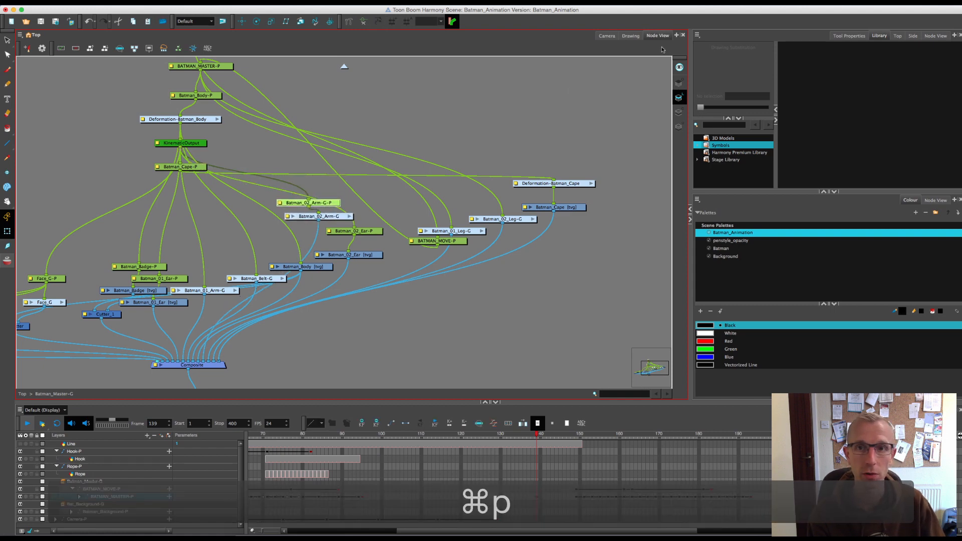
pyautogui.click(604, 37)
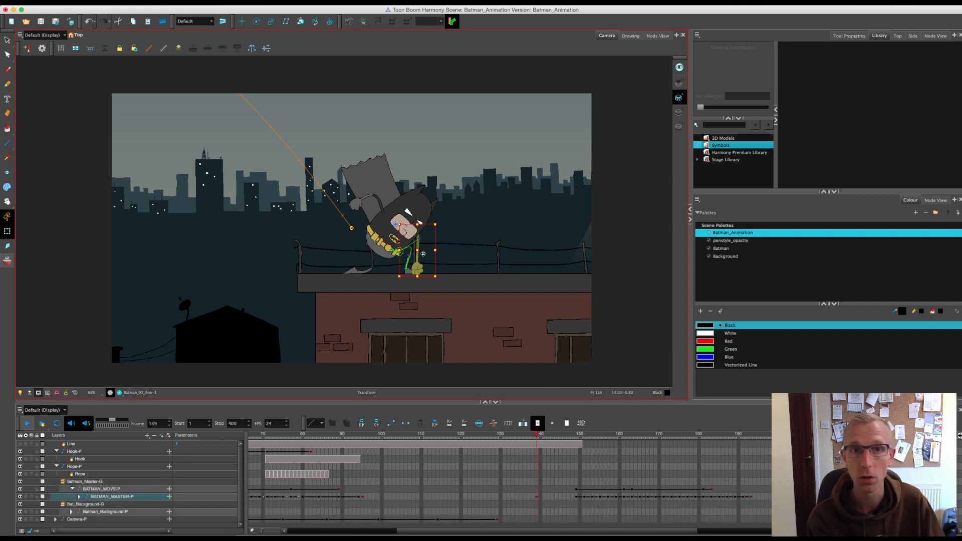
# Step: Show the Batman_02_Arm deformation controls at frame 139 and raise the arm's end point slightly to fit the hand on the roof
pyautogui.hotkey('alt', 'shift')
pyautogui.press('2')
pyautogui.press('2')
pyautogui.press('2')
pyautogui.press('2')
pyautogui.press('2')
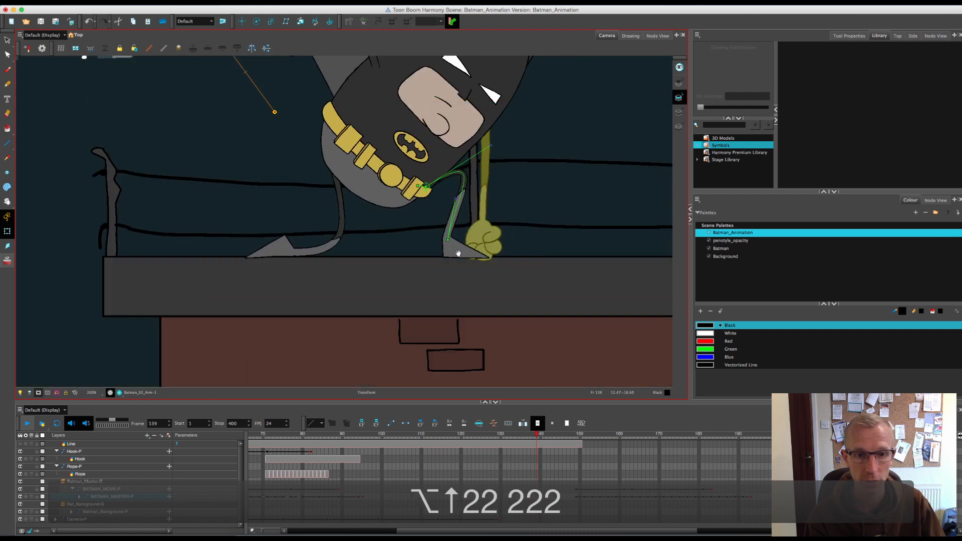
pyautogui.moveTo(458, 253); pyautogui.dragTo(436, 258)
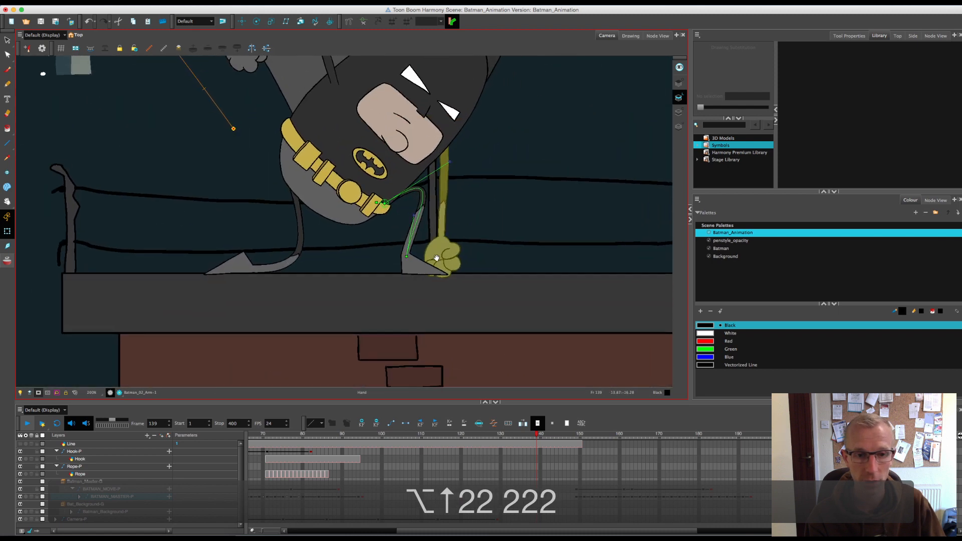
pyautogui.click(443, 250)
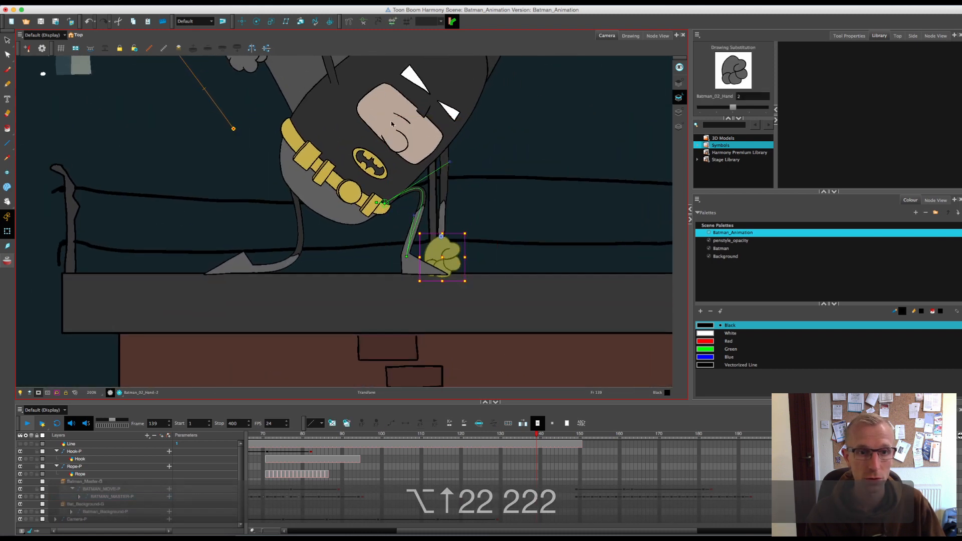
pyautogui.hotkey('shift', 'F11')
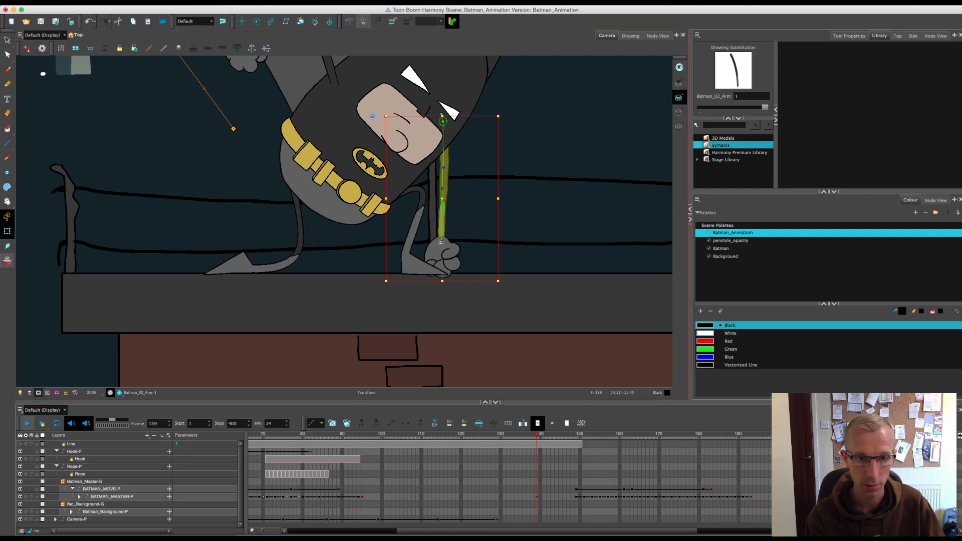
pyautogui.moveTo(442, 241); pyautogui.dragTo(444, 236)
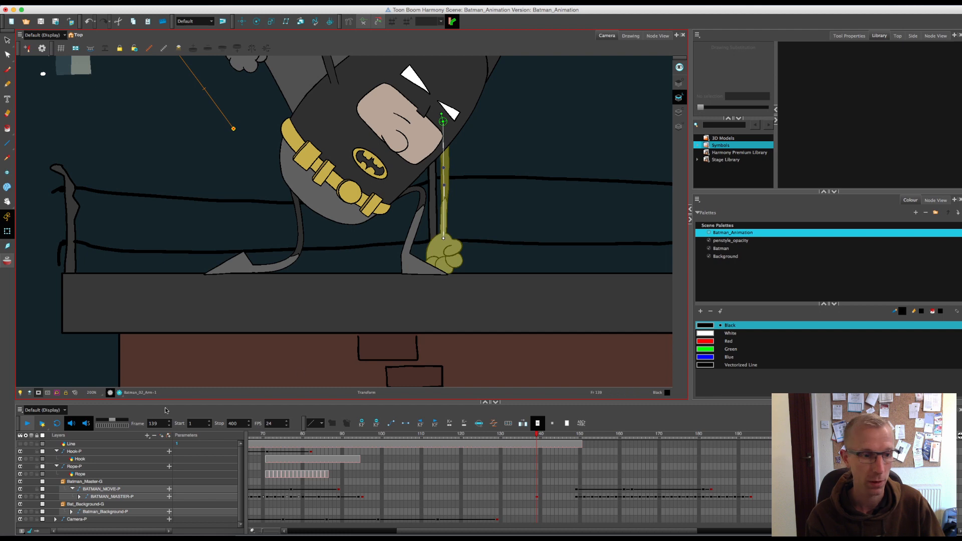
# Step: Turn off the camera mask and scrub between the landing pose and frame 194 to review the whole rooftop run
pyautogui.press('1')
pyautogui.press('1')
pyautogui.press('1')
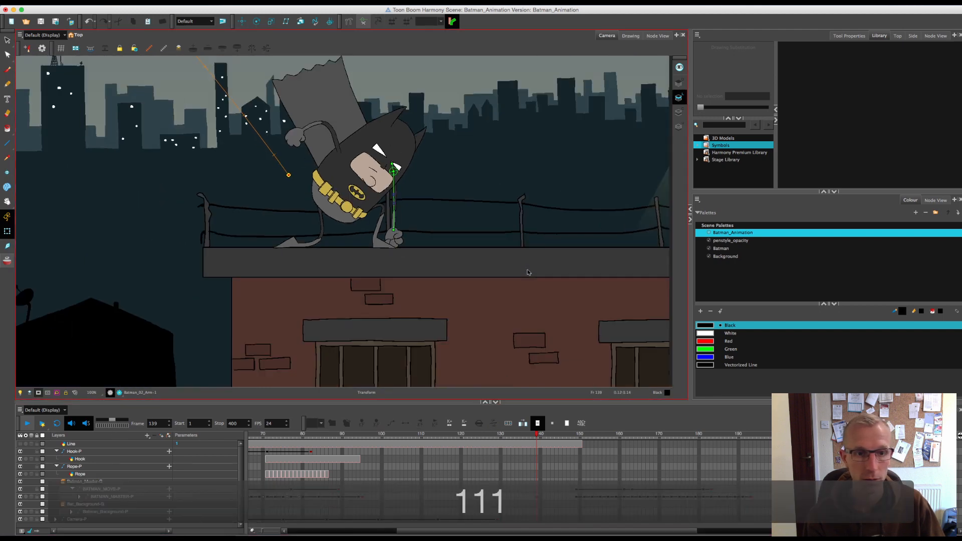
pyautogui.click(543, 442)
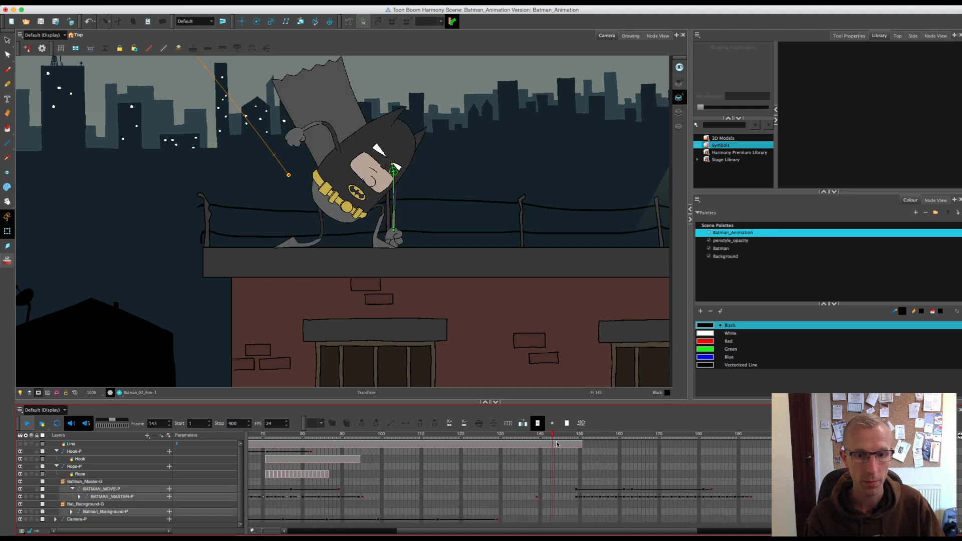
pyautogui.moveTo(567, 445); pyautogui.dragTo(616, 446)
pyautogui.moveTo(606, 277); pyautogui.dragTo(251, 310)
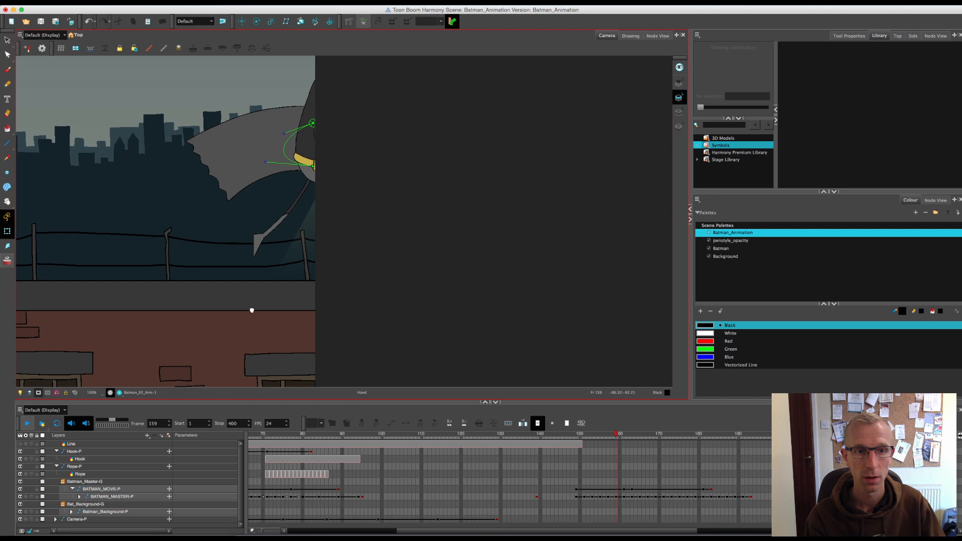
pyautogui.press('1')
pyautogui.press('1')
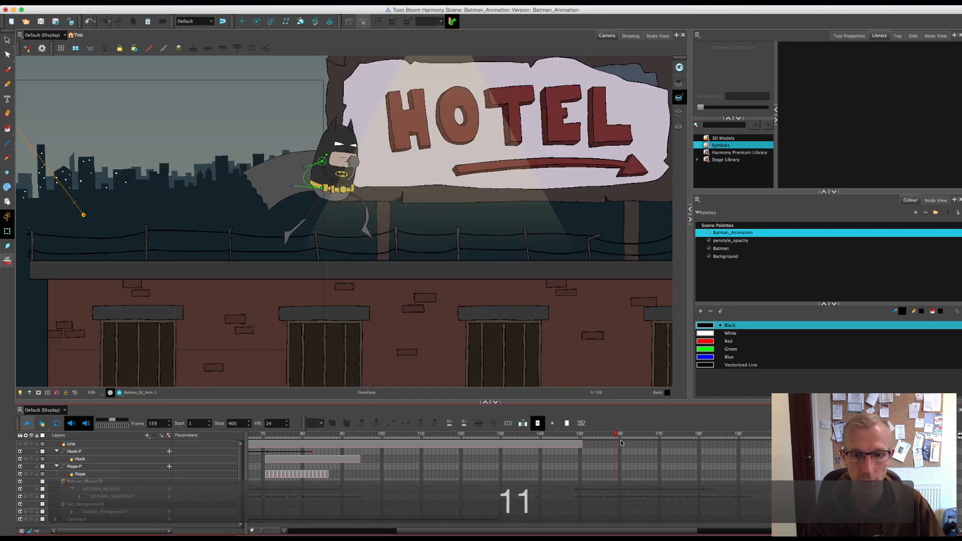
pyautogui.moveTo(619, 437); pyautogui.dragTo(752, 442)
pyautogui.click(707, 444)
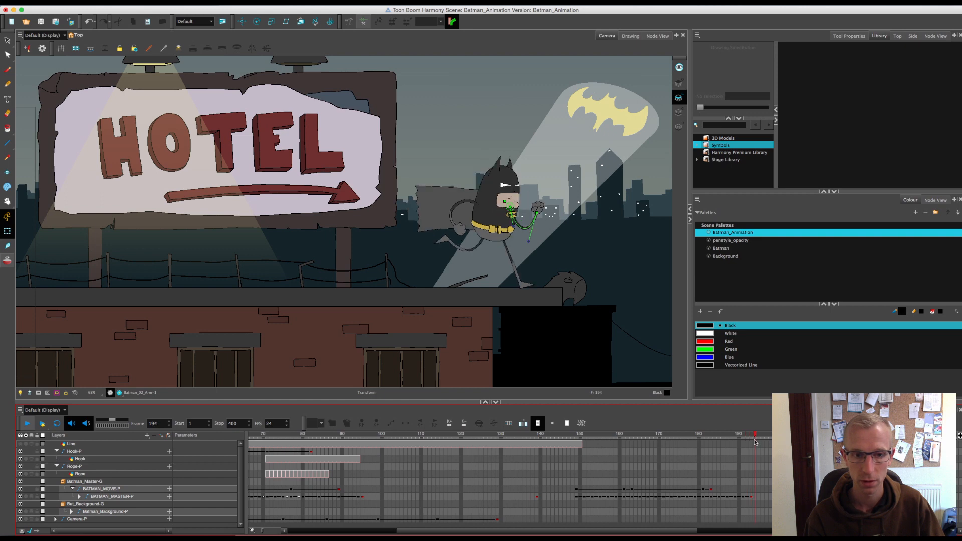
pyautogui.moveTo(752, 442); pyautogui.dragTo(549, 471)
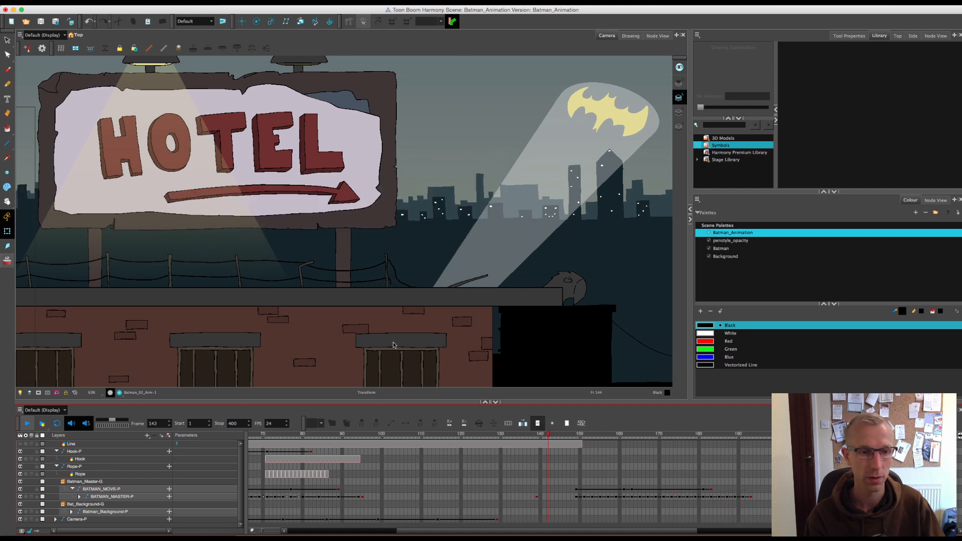
# Step: Copy the BATMAN_MASTER-P keyframe at frame 95 and paste it at frame 129, at the start of the descent
pyautogui.press('space')
pyautogui.moveTo(308, 322); pyautogui.dragTo(624, 333)
pyautogui.moveTo(228, 269); pyautogui.dragTo(443, 277)
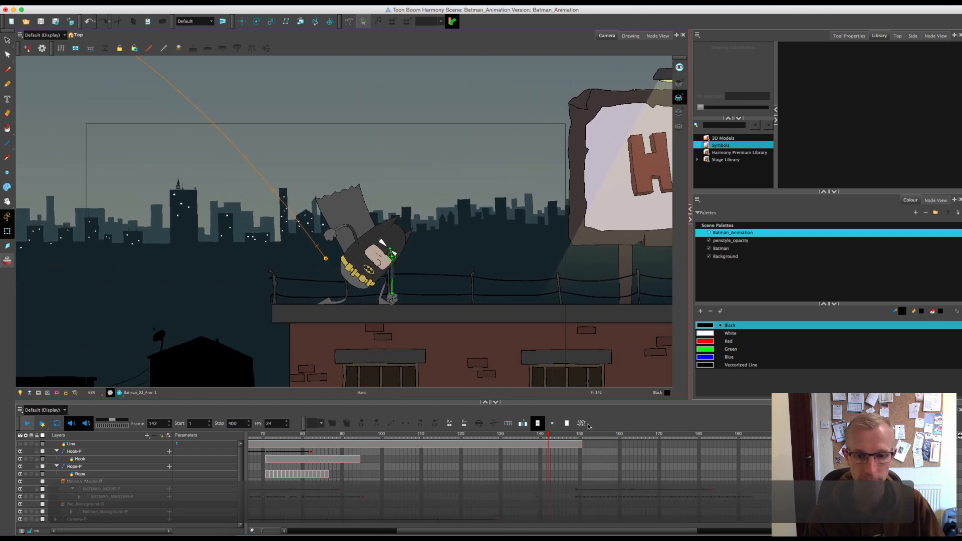
pyautogui.moveTo(547, 434); pyautogui.dragTo(504, 437)
pyautogui.moveTo(279, 207); pyautogui.dragTo(465, 323)
pyautogui.press('1')
pyautogui.press('1')
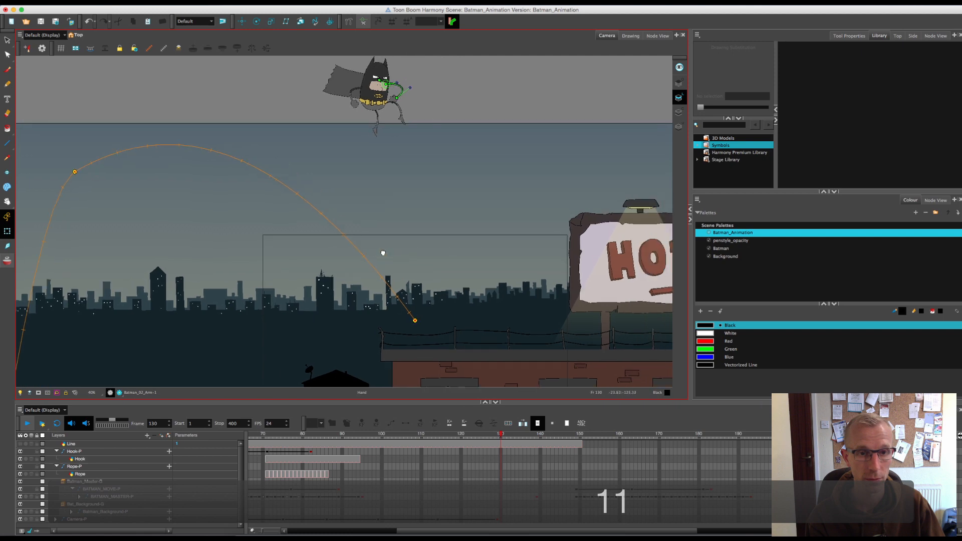
pyautogui.moveTo(502, 436); pyautogui.dragTo(497, 436)
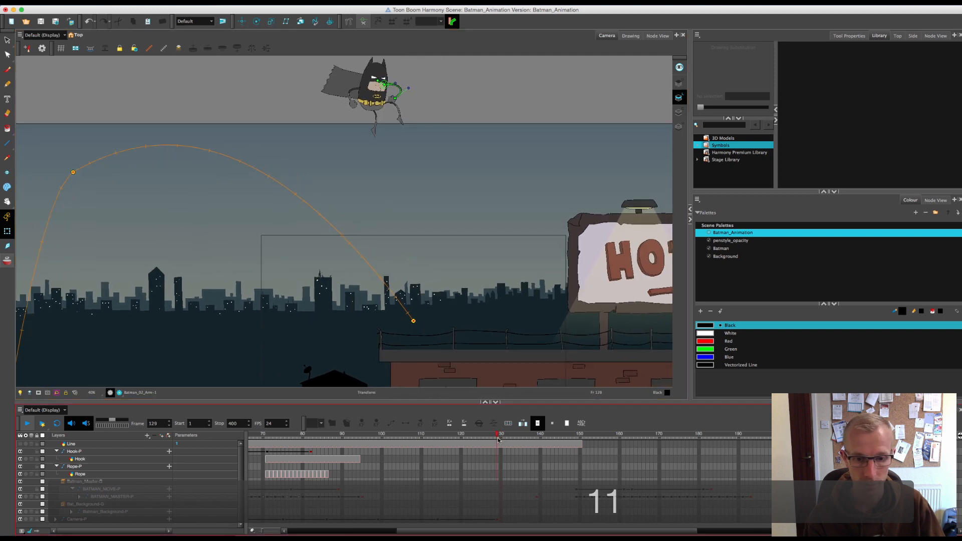
pyautogui.click(363, 496)
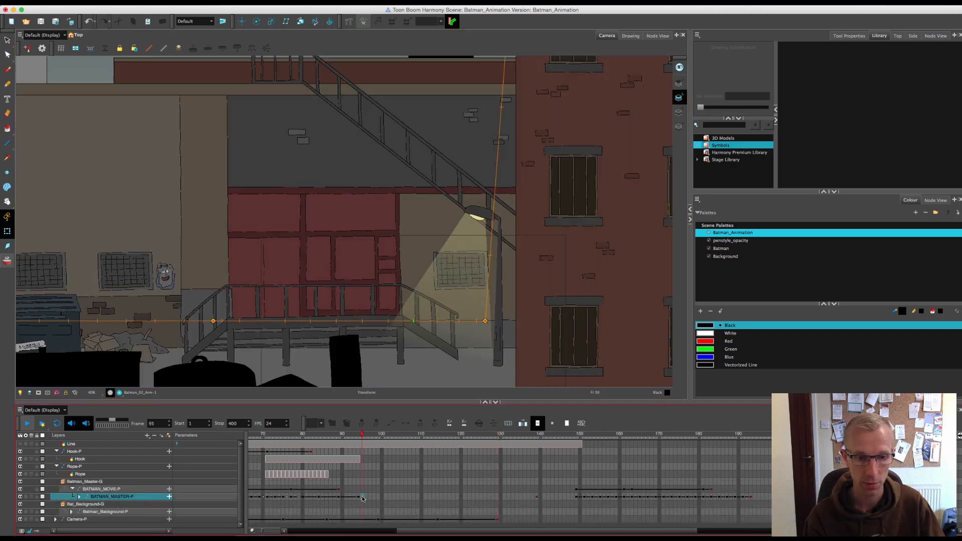
pyautogui.press('super+c')
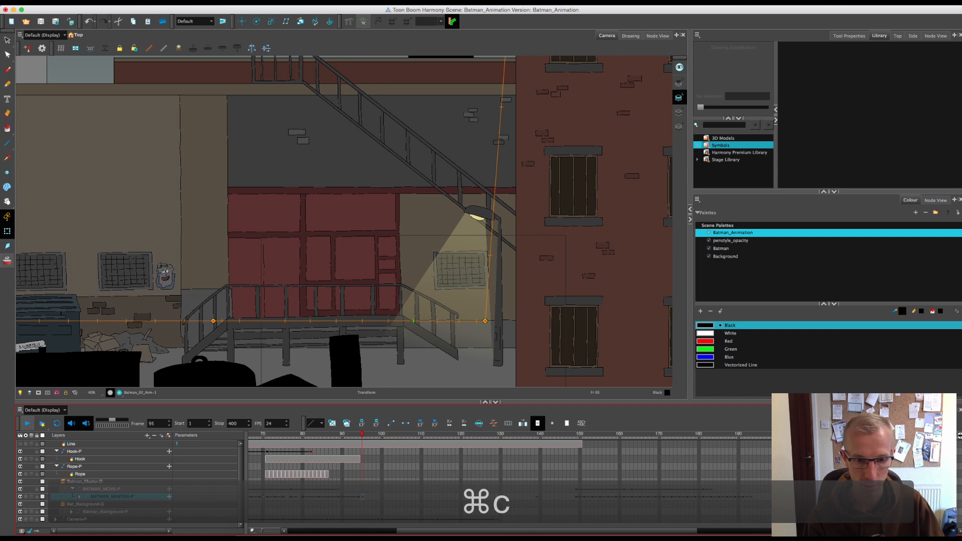
pyautogui.click(497, 497)
pyautogui.press('super+v')
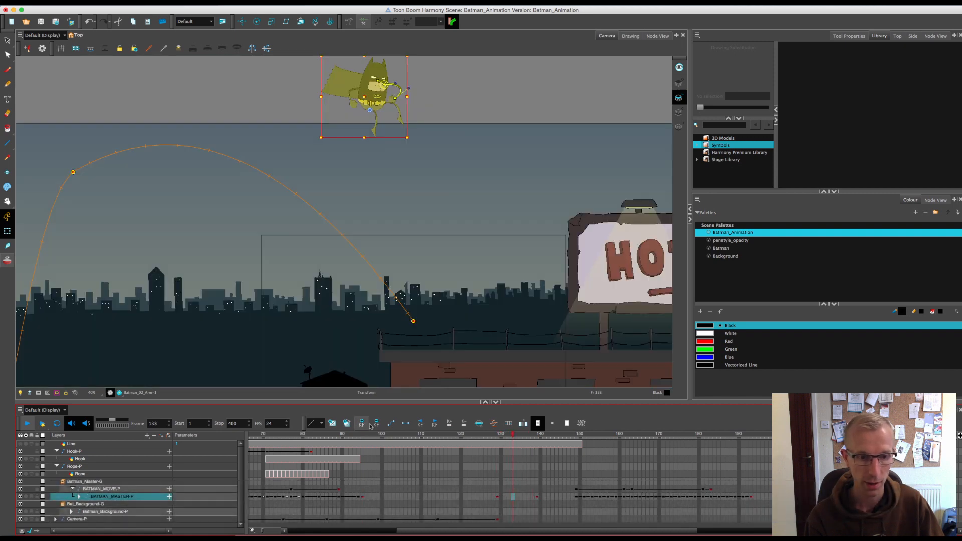
# Step: Retime the pasted BATMAN_MASTER-P keyframe to frame 132 and play back the descent into the landing
pyautogui.moveTo(514, 439)
pyautogui.mouseDown()
pyautogui.moveTo(501, 442)
pyautogui.moveTo(551, 457)
pyautogui.moveTo(497, 448)
pyautogui.mouseUp()
pyautogui.click(27, 423)
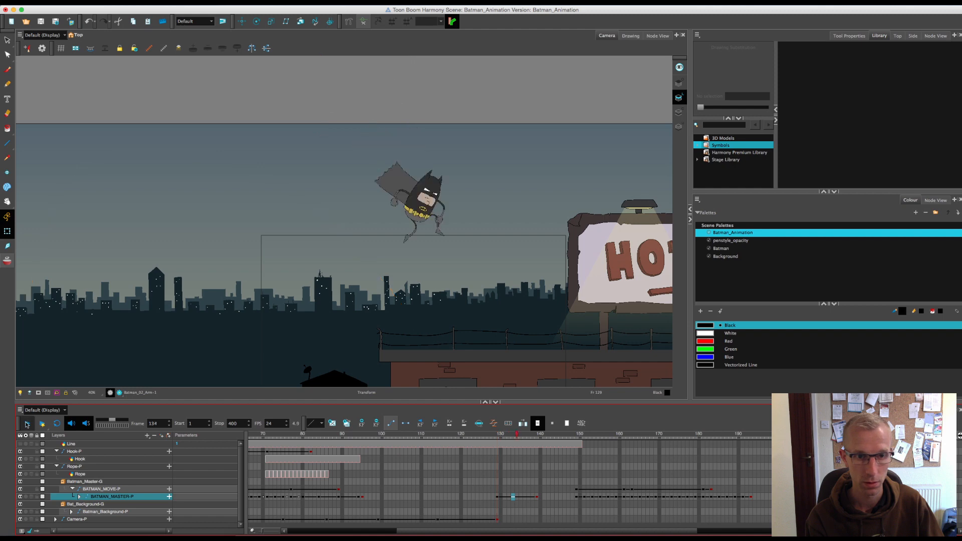
pyautogui.click(496, 497)
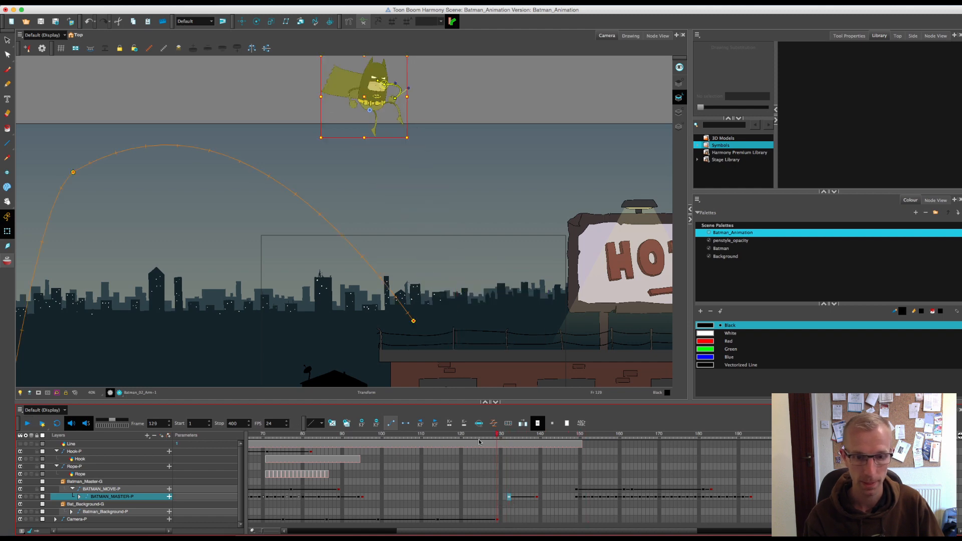
pyautogui.click(27, 424)
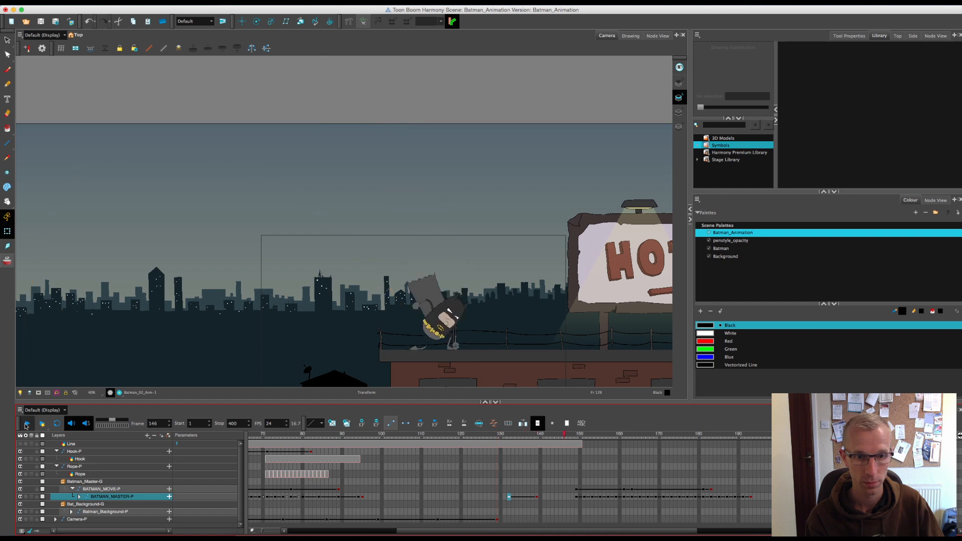
pyautogui.click(27, 423)
# Step: Set the ease of the BATMAN_MASTER-P keyframe at frame 132 to a right time ratio of 40
pyautogui.moveTo(505, 437); pyautogui.dragTo(516, 440)
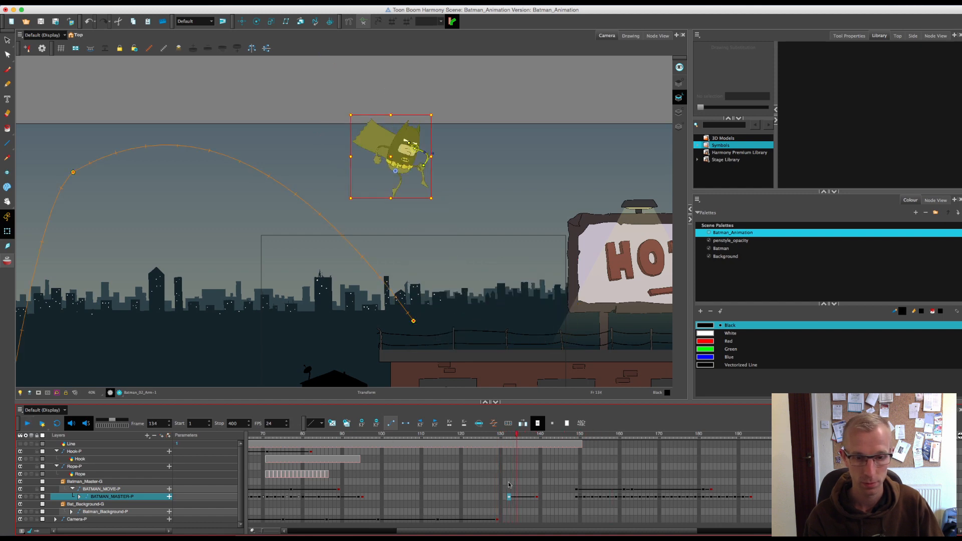
pyautogui.click(508, 497)
pyautogui.click(493, 423)
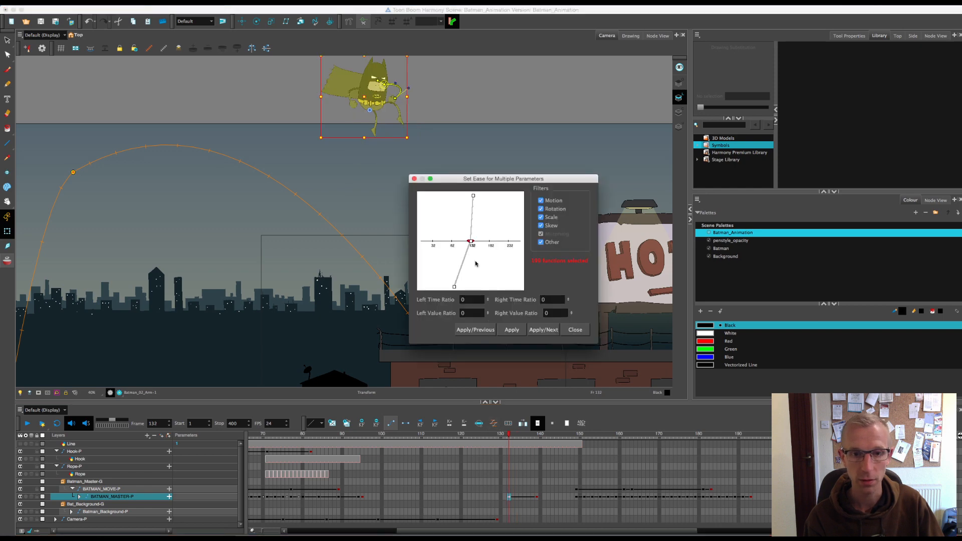
pyautogui.write('4')
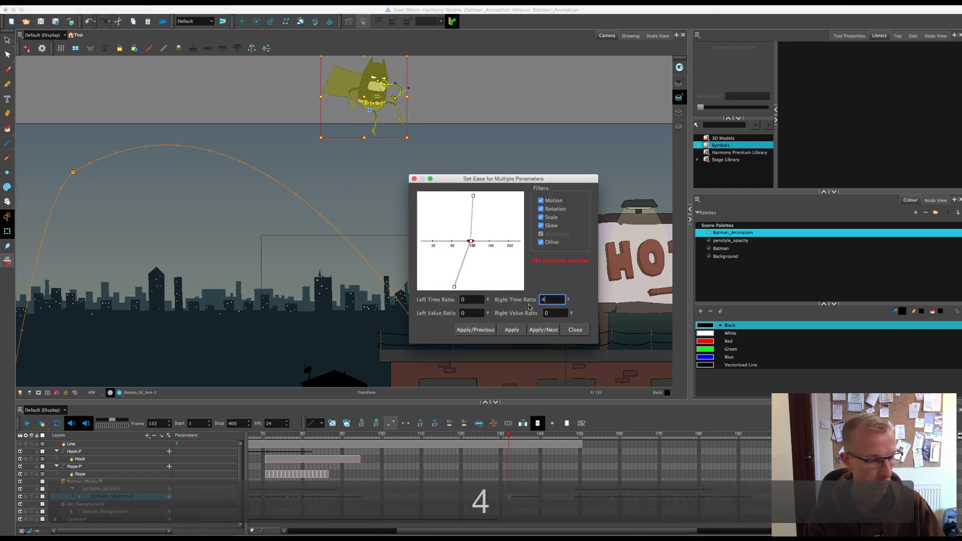
pyautogui.write('0')
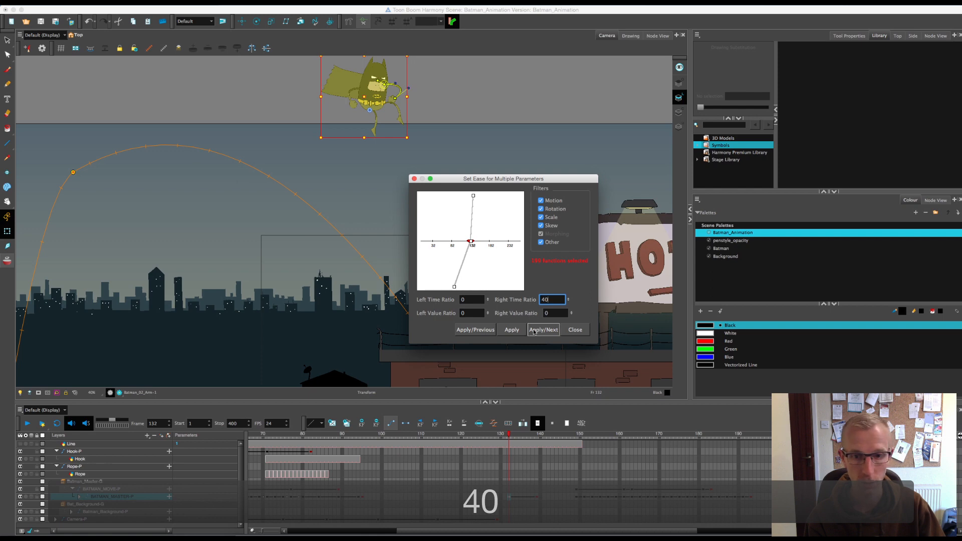
pyautogui.click(572, 332)
# Step: Play back the eased descent and the beginning of the rooftop run
pyautogui.moveTo(535, 434); pyautogui.dragTo(503, 463)
pyautogui.click(27, 423)
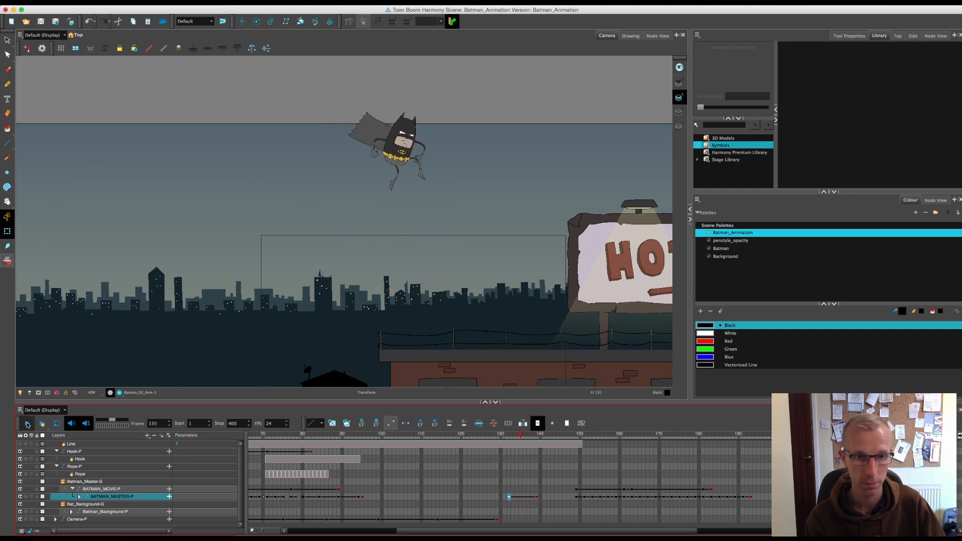
pyautogui.click(27, 423)
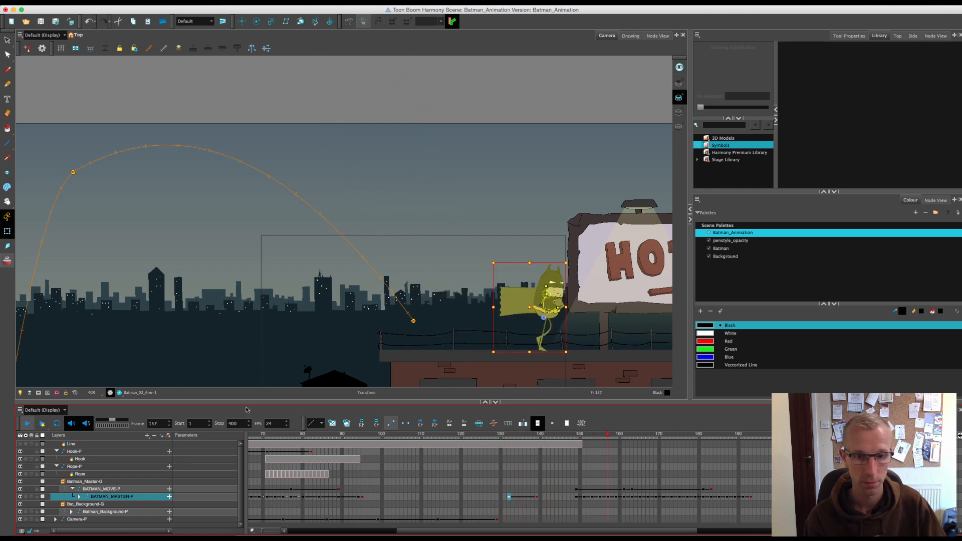
# Step: Turn on the camera mask, frame the rooftop closer and play the scene from frame 122 to review the landing
pyautogui.click(38, 393)
pyautogui.moveTo(410, 333); pyautogui.dragTo(403, 249)
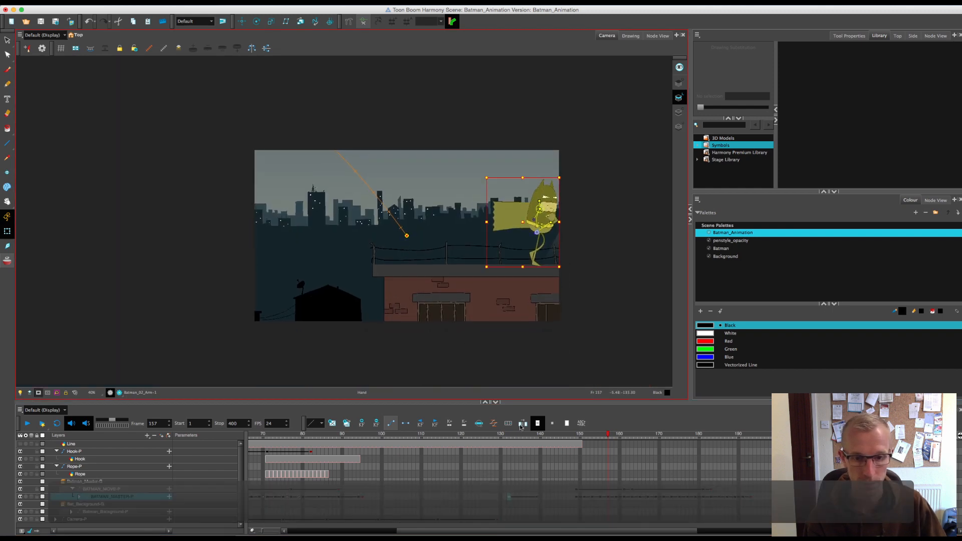
pyautogui.click(512, 434)
pyautogui.press('2')
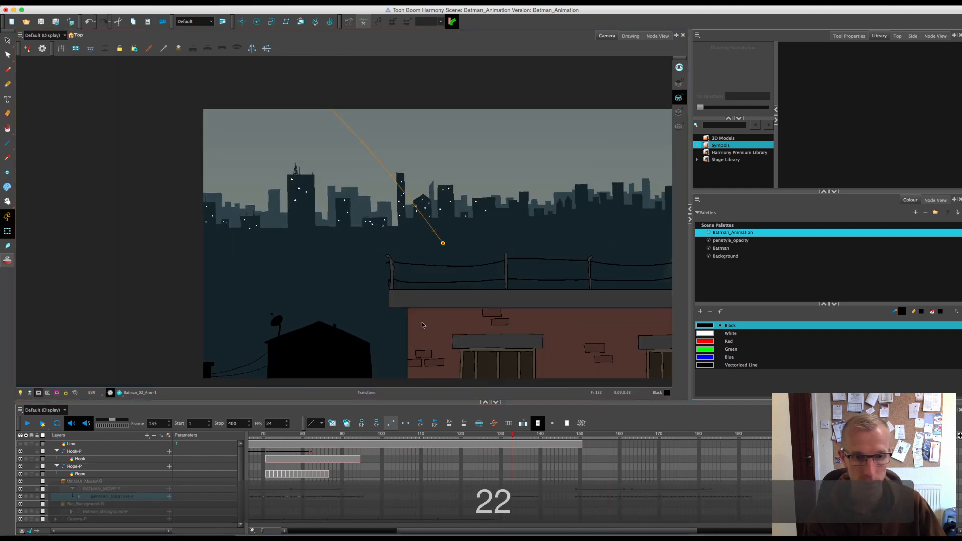
pyautogui.moveTo(422, 325); pyautogui.dragTo(339, 306)
pyautogui.click(470, 434)
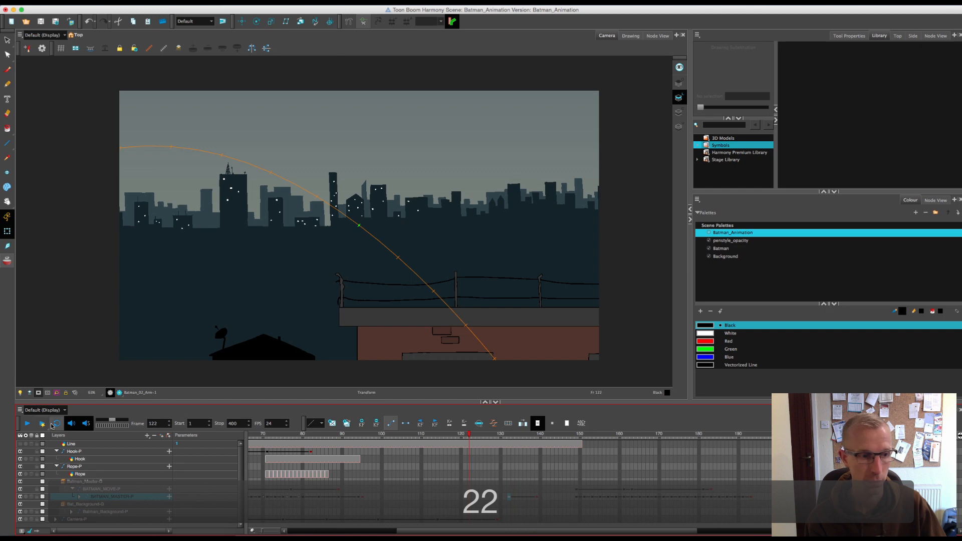
pyautogui.click(27, 423)
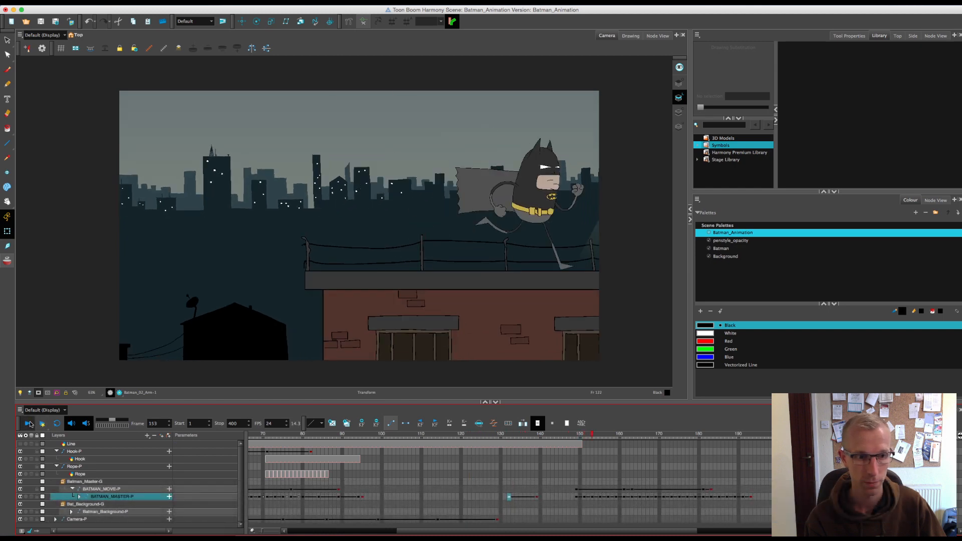
pyautogui.click(29, 424)
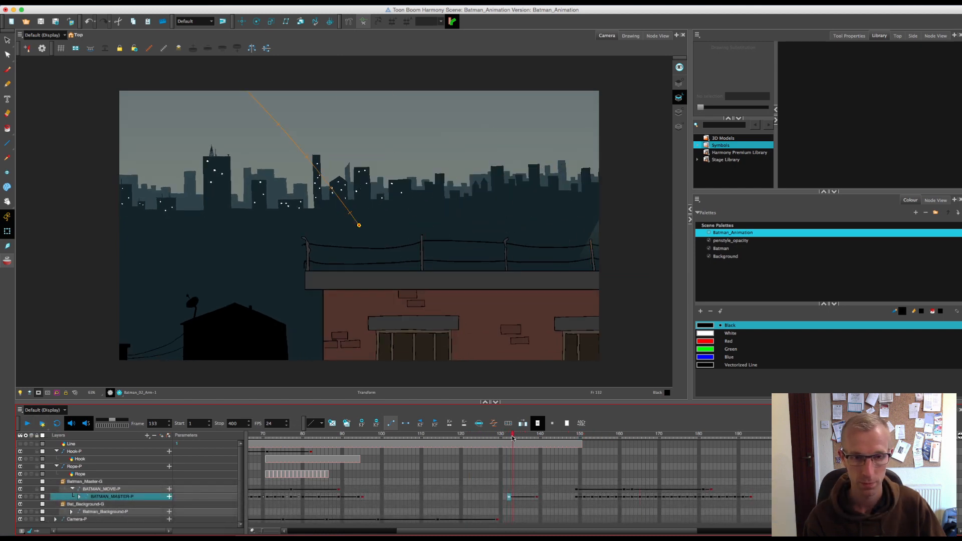
# Step: Add a BATMAN_MASTER-P keyframe at frame 141 and lower Batman's body slightly into the landing crouch
pyautogui.moveTo(526, 443); pyautogui.dragTo(551, 461)
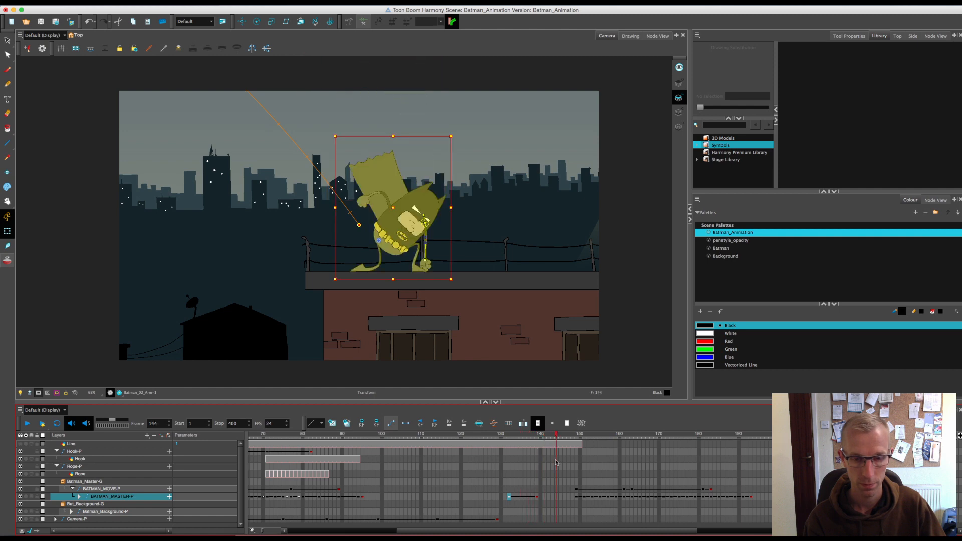
pyautogui.moveTo(545, 463)
pyautogui.mouseDown()
pyautogui.moveTo(511, 467)
pyautogui.moveTo(538, 477)
pyautogui.mouseUp()
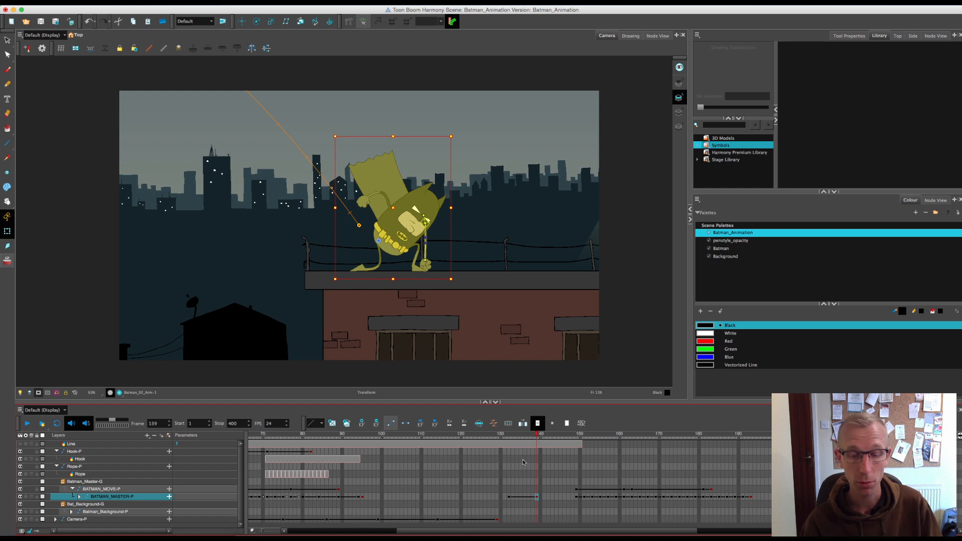
pyautogui.click(544, 497)
pyautogui.press('F6')
pyautogui.click(381, 248)
pyautogui.press('2')
pyautogui.press('2')
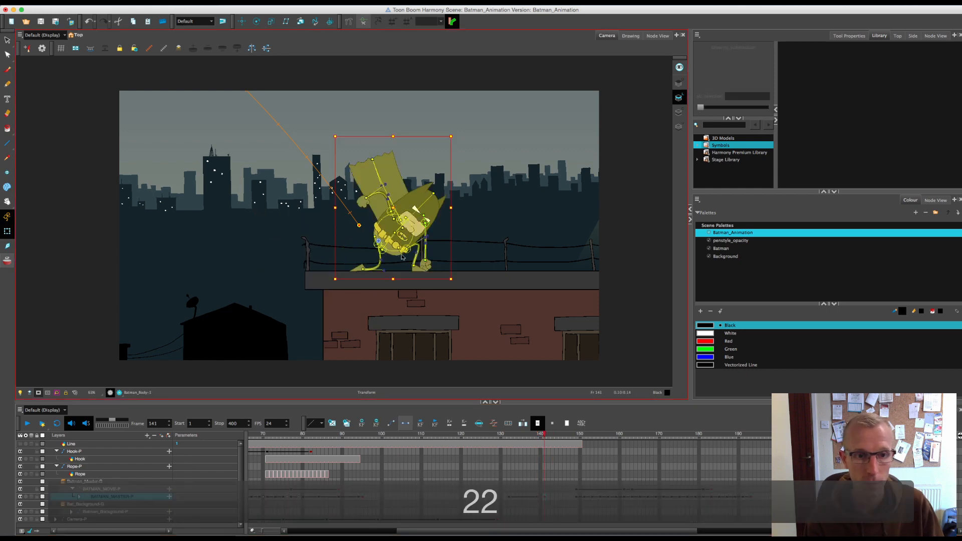
pyautogui.moveTo(439, 296); pyautogui.dragTo(440, 298)
# Step: Adjust the leg deformation curves to the lowered body and bend the supporting arm so its fist rests on the roof
pyautogui.moveTo(526, 301); pyautogui.dragTo(533, 305)
pyautogui.click(531, 341)
pyautogui.moveTo(438, 319); pyautogui.dragTo(443, 320)
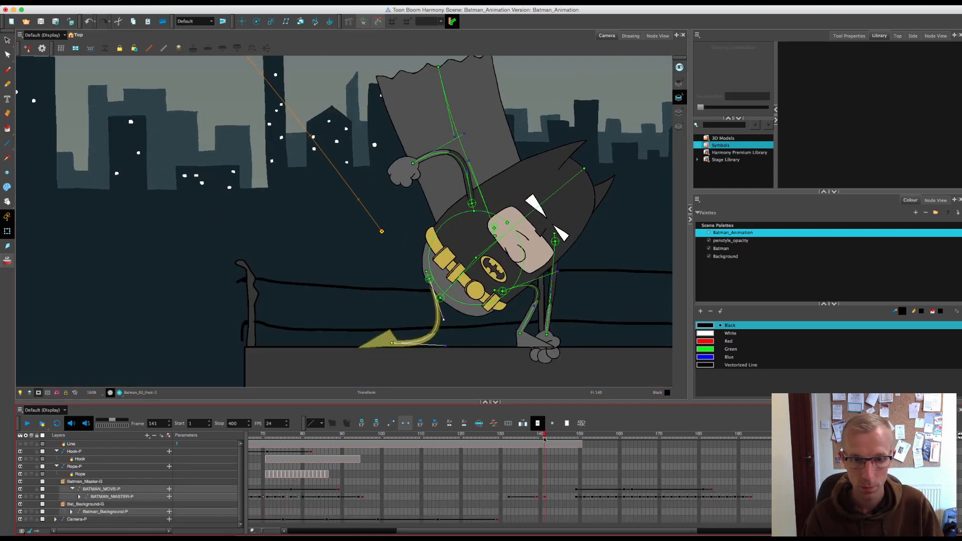
pyautogui.moveTo(551, 326); pyautogui.dragTo(564, 274)
pyautogui.moveTo(537, 435); pyautogui.dragTo(544, 435)
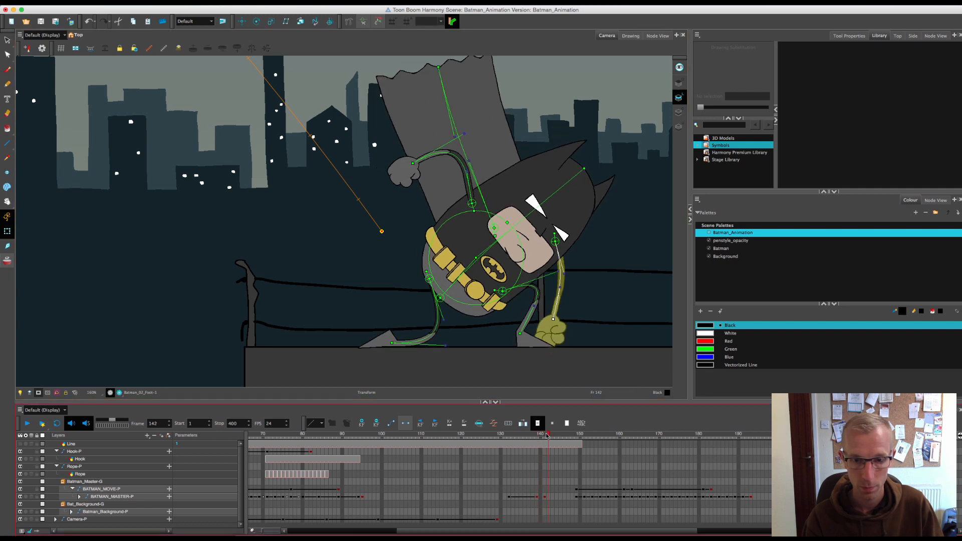
# Step: Raise the back arm and swing the cape's deformation curve down behind Batman at frame 141, undoing the last adjustments
pyautogui.moveTo(473, 211); pyautogui.dragTo(505, 233)
pyautogui.moveTo(413, 375); pyautogui.dragTo(356, 282)
pyautogui.moveTo(430, 279); pyautogui.dragTo(463, 306)
pyautogui.click(552, 435)
pyautogui.press('super+z')
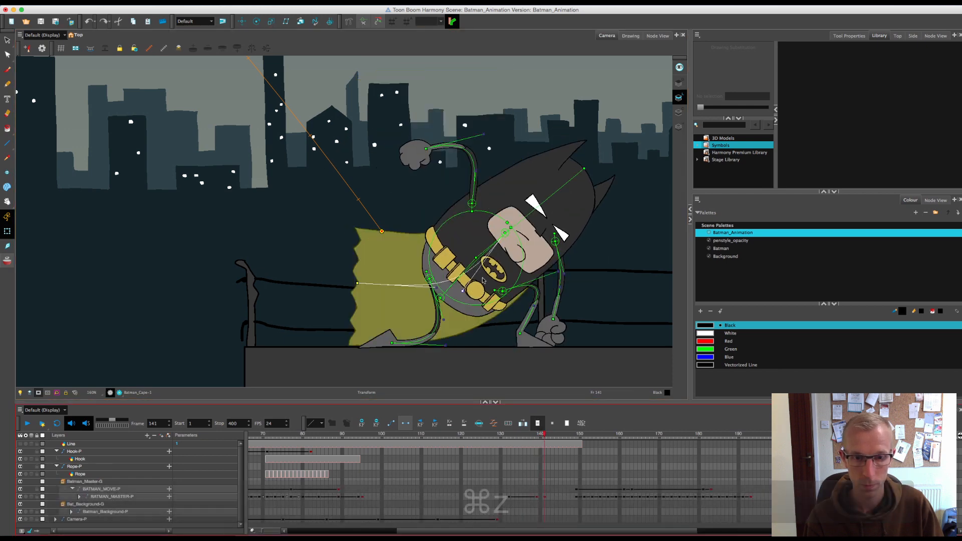
pyautogui.press('super+z')
# Step: Move the crouched landing pose on BATMAN_MASTER-P from frame 141 to frame 144
pyautogui.moveTo(545, 434); pyautogui.dragTo(567, 445)
pyautogui.click(544, 496)
pyautogui.press('super+c')
pyautogui.click(556, 435)
pyautogui.press('super+v')
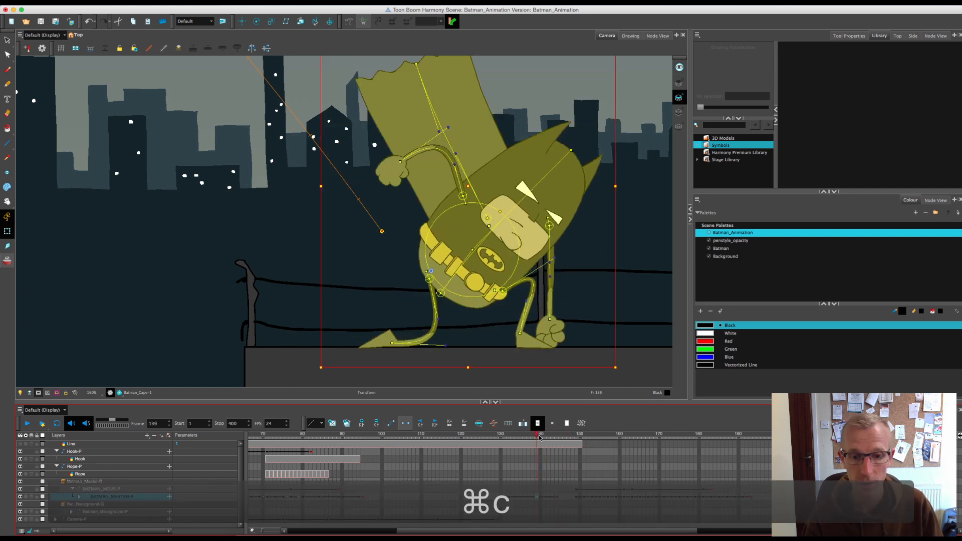
# Step: Step through frames 139 to 143 to check how the body settles and the cape falls after landing
pyautogui.click(541, 438)
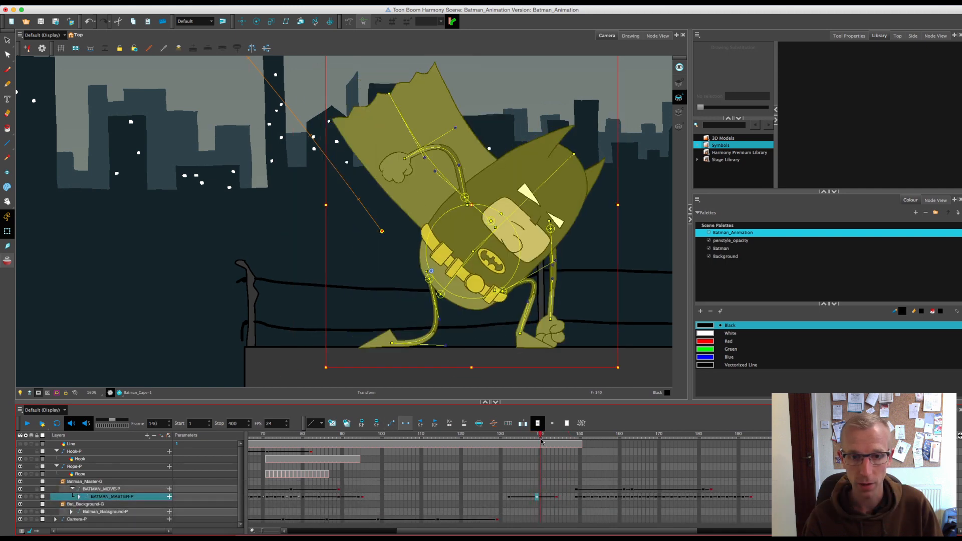
pyautogui.click(544, 442)
pyautogui.click(549, 444)
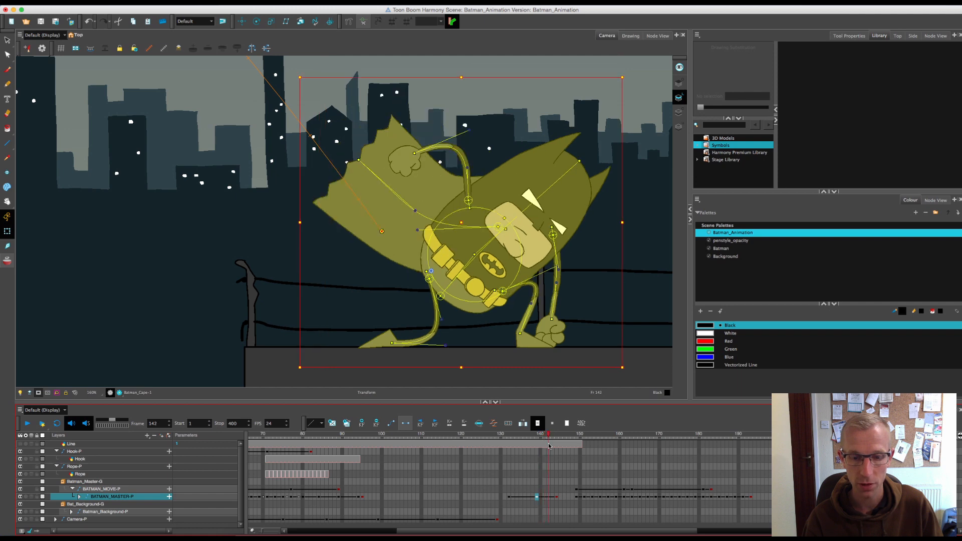
pyautogui.click(553, 446)
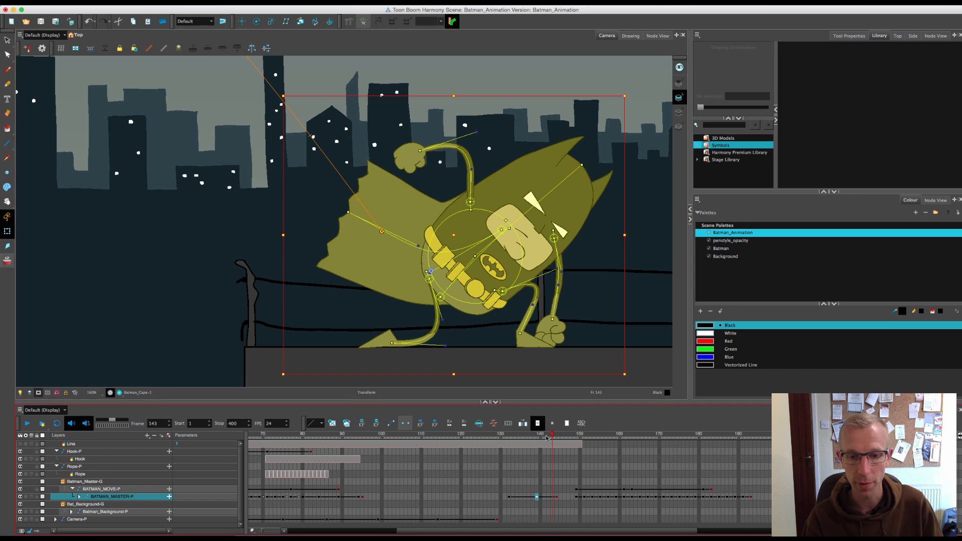
pyautogui.click(536, 440)
pyautogui.moveTo(539, 441); pyautogui.dragTo(552, 444)
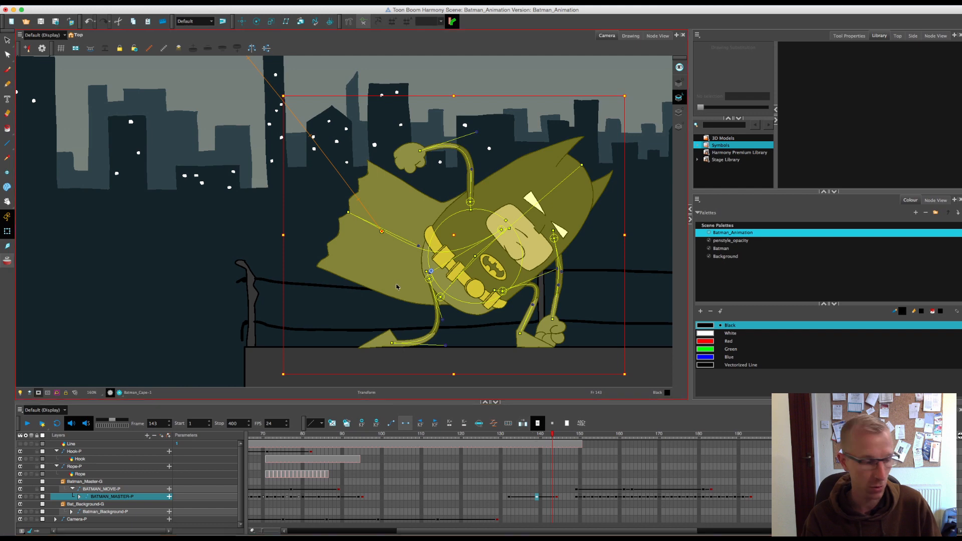
# Step: Select Batman's cape, locate its layer in the timeline and collapse the Batman_Cape-P hierarchy
pyautogui.click(400, 306)
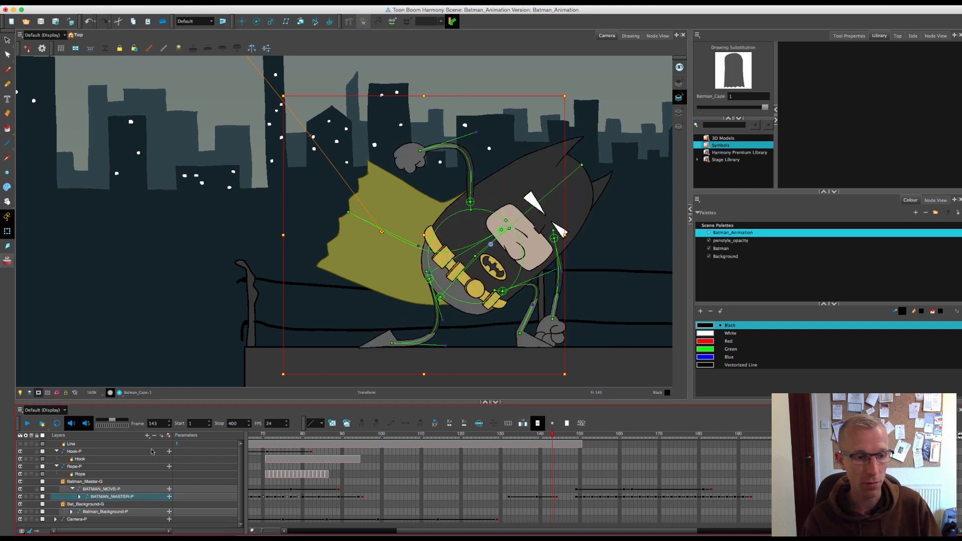
pyautogui.press('o')
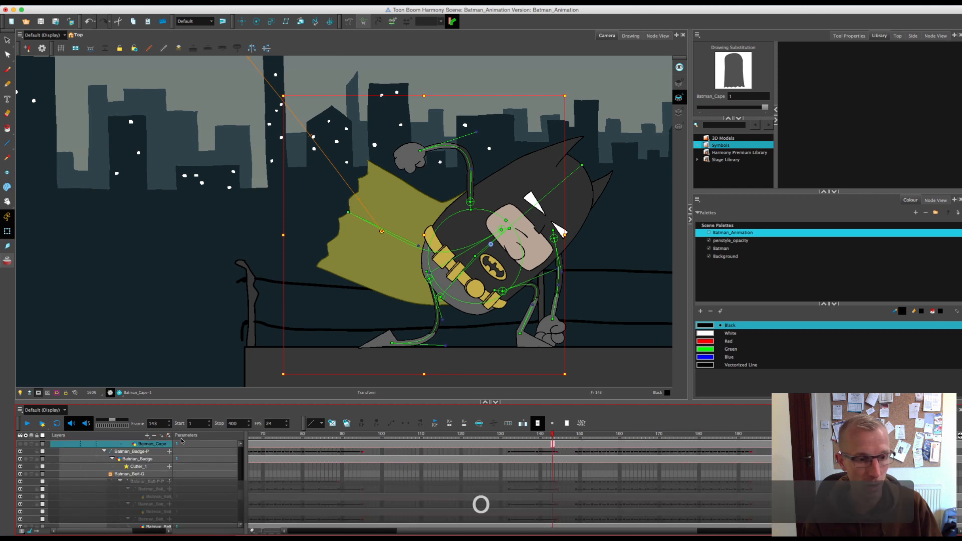
pyautogui.moveTo(241, 492); pyautogui.dragTo(241, 488)
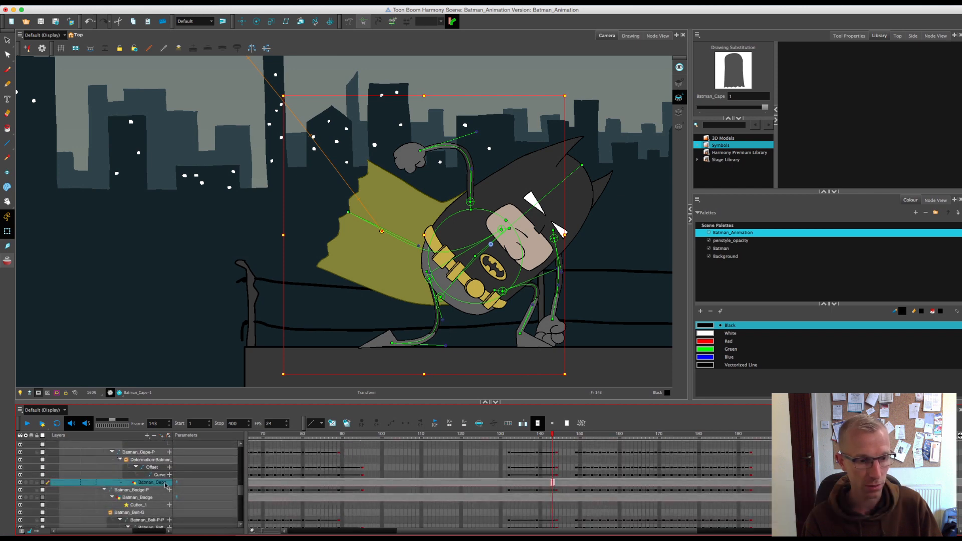
pyautogui.click(112, 452)
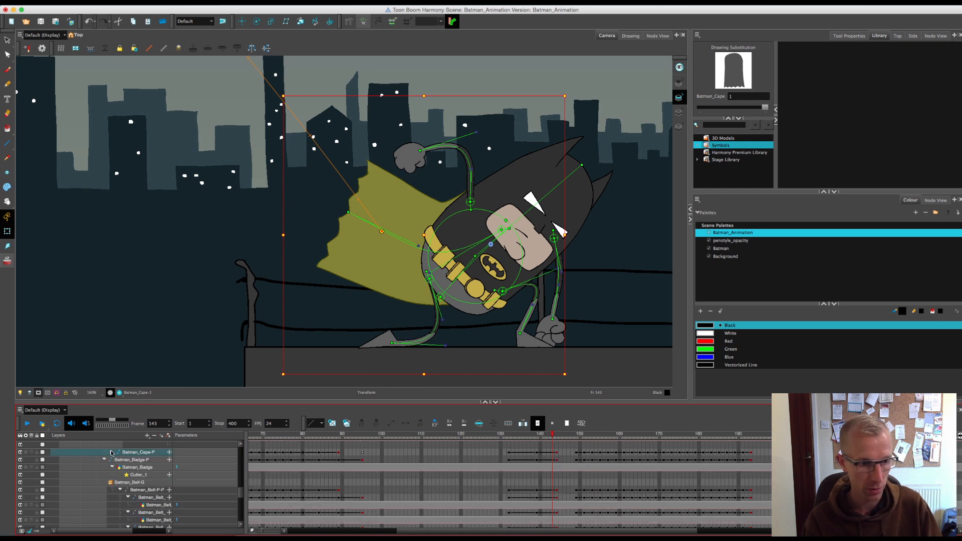
# Step: Move the landed cape keyframe on Batman_Cape-P from frame 144 back to frame 141
pyautogui.click(556, 455)
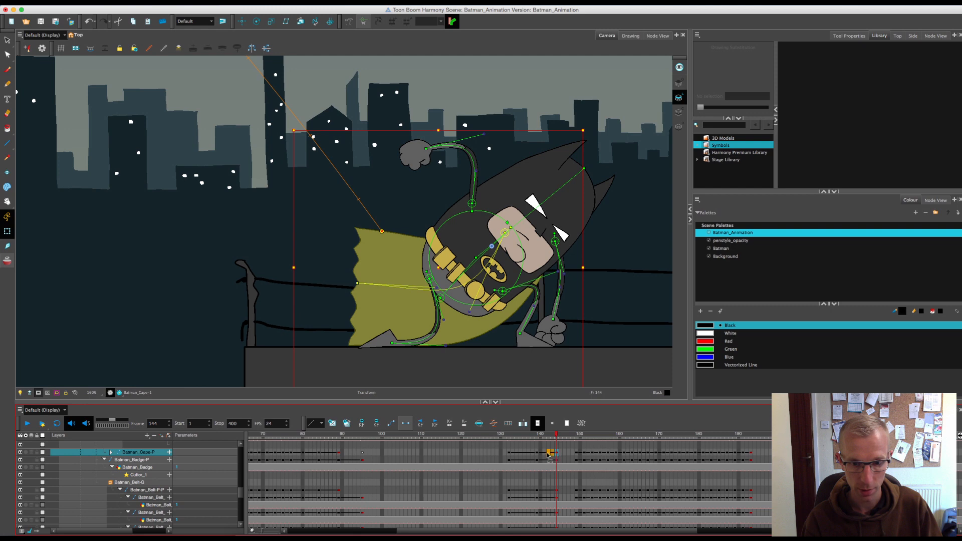
pyautogui.click(548, 454)
pyautogui.moveTo(542, 435)
pyautogui.mouseDown()
pyautogui.moveTo(531, 436)
pyautogui.moveTo(557, 441)
pyautogui.mouseUp()
pyautogui.click(545, 448)
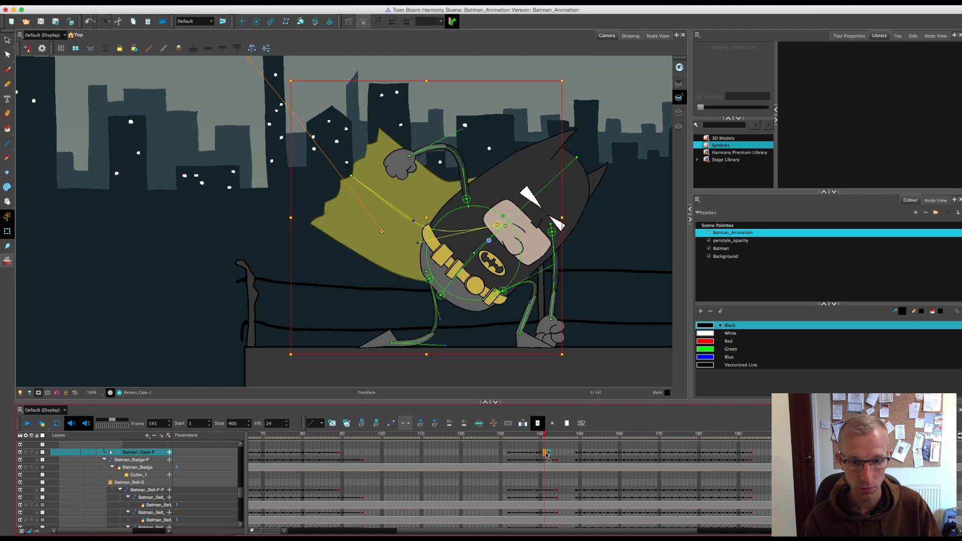
pyautogui.moveTo(546, 454)
pyautogui.mouseDown()
pyautogui.moveTo(530, 436)
pyautogui.moveTo(560, 452)
pyautogui.mouseUp()
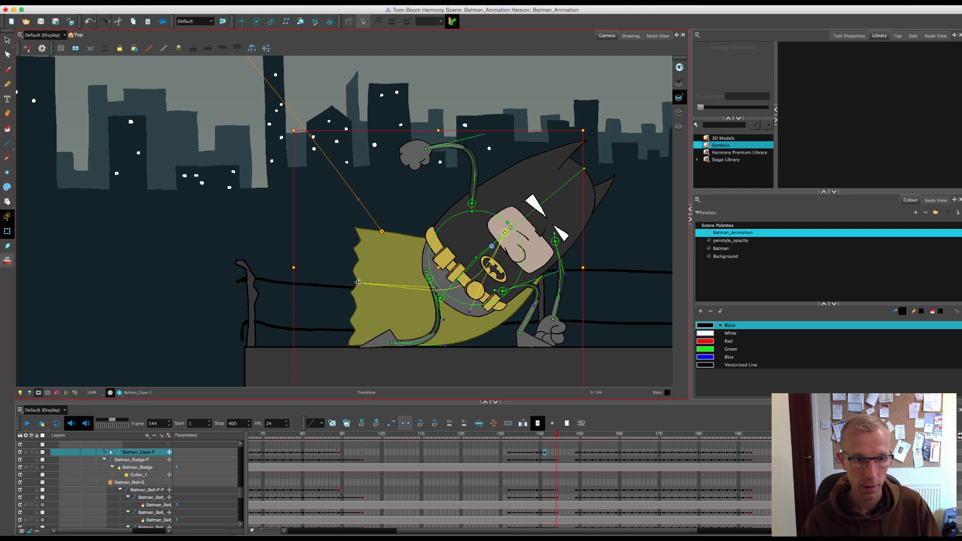
# Step: Reshape Batman's cape at frame 144, pulling its trailing end slightly outward and lowering its attachment near the neck
pyautogui.moveTo(359, 283); pyautogui.dragTo(352, 287)
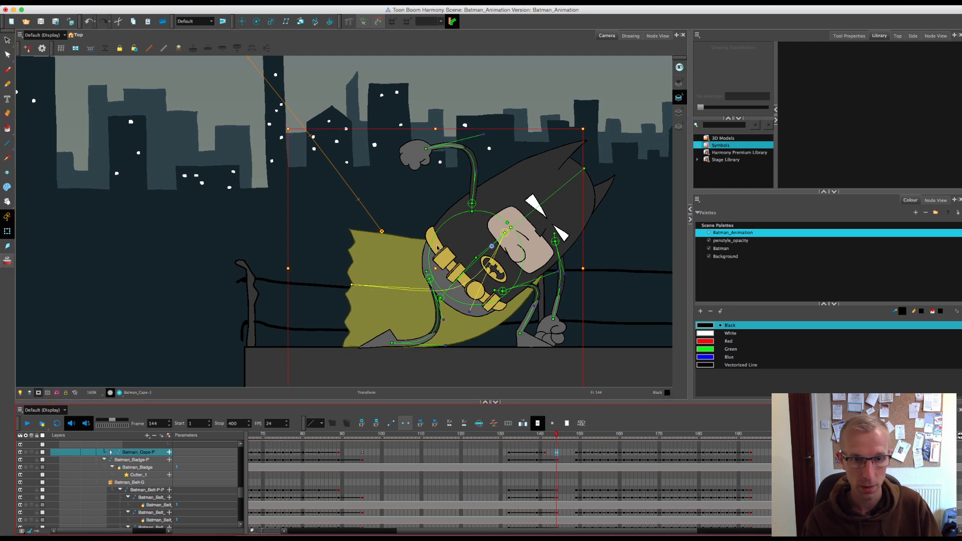
pyautogui.moveTo(436, 128); pyautogui.dragTo(435, 140)
pyautogui.press('super+z')
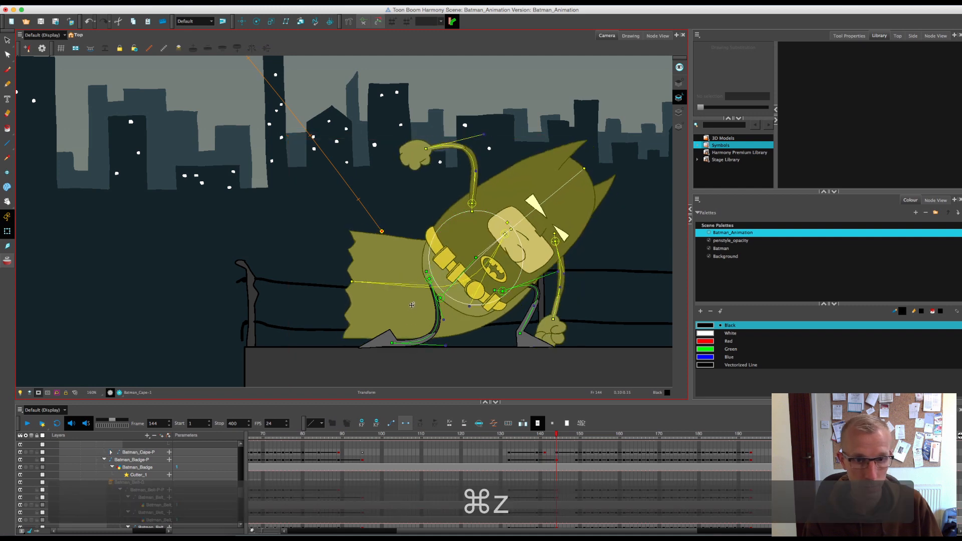
pyautogui.press('super+z')
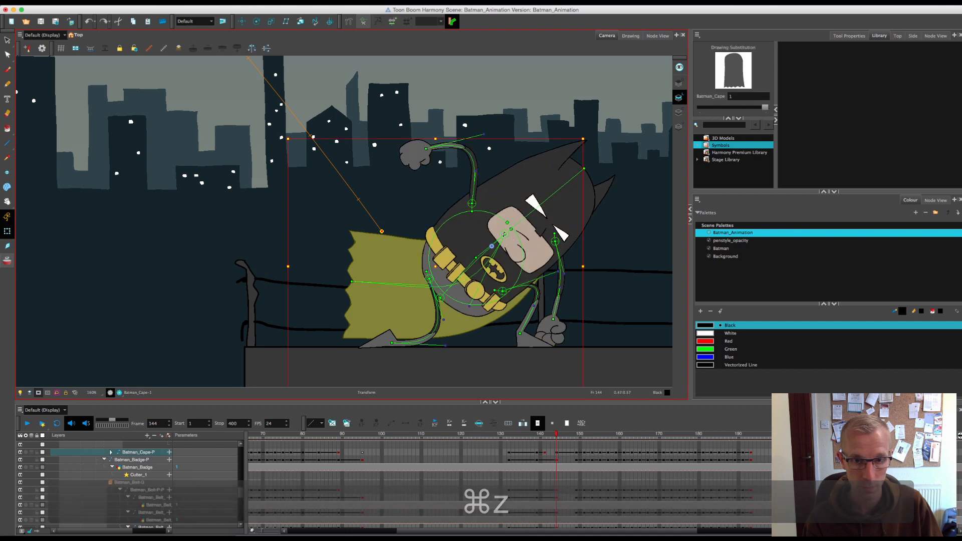
pyautogui.click(505, 233)
pyautogui.moveTo(504, 233); pyautogui.dragTo(505, 241)
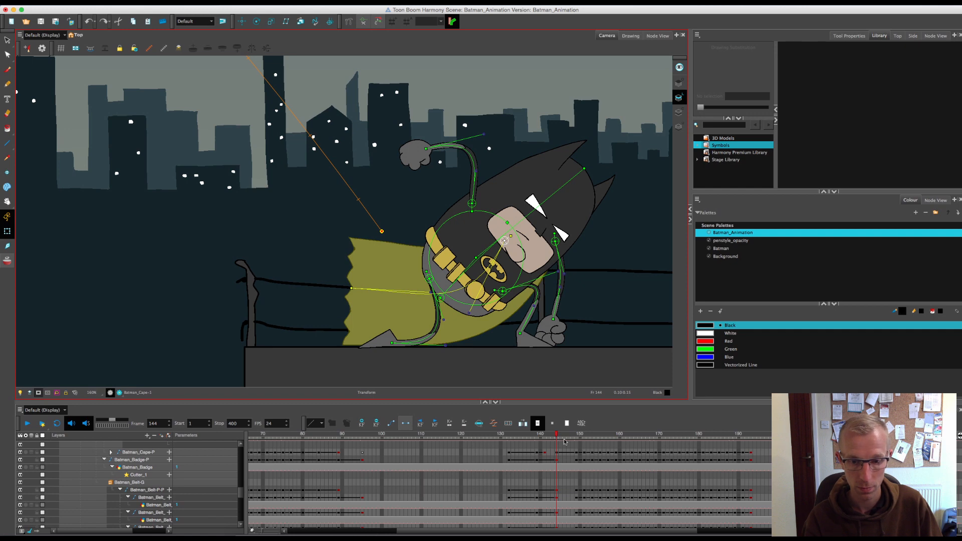
# Step: Set the Batman_Cape-P segment between frames 141 and 144 to motion keyframe interpolation after reviewing those frames
pyautogui.click(537, 436)
pyautogui.moveTo(541, 441); pyautogui.dragTo(564, 454)
pyautogui.click(550, 454)
pyautogui.hotkey('ctrl', 'l')
# Step: Try to paste the cape's frame 144 keyframe at frame 149 on Batman_Cape-P, and undo the paste
pyautogui.click(558, 453)
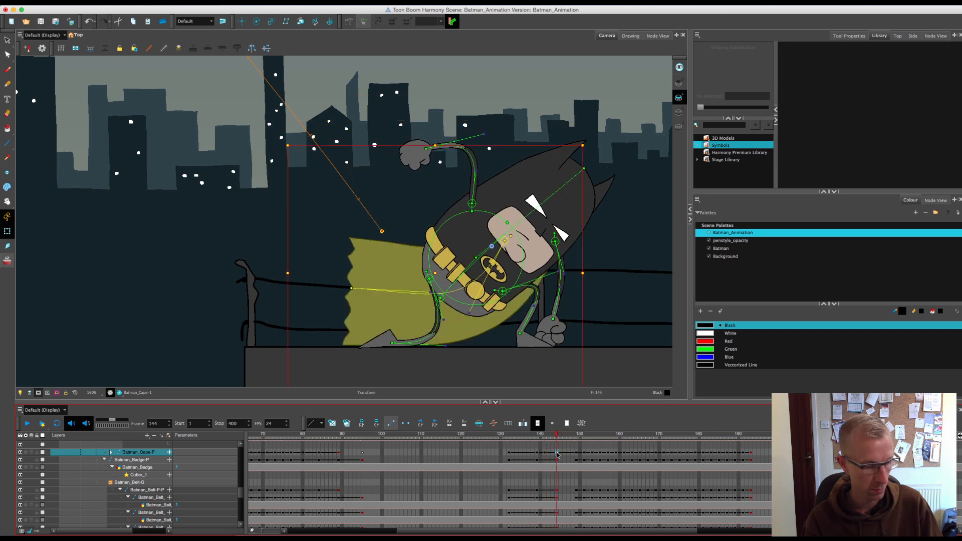
pyautogui.press('super+c')
pyautogui.click(576, 453)
pyautogui.press('super+v')
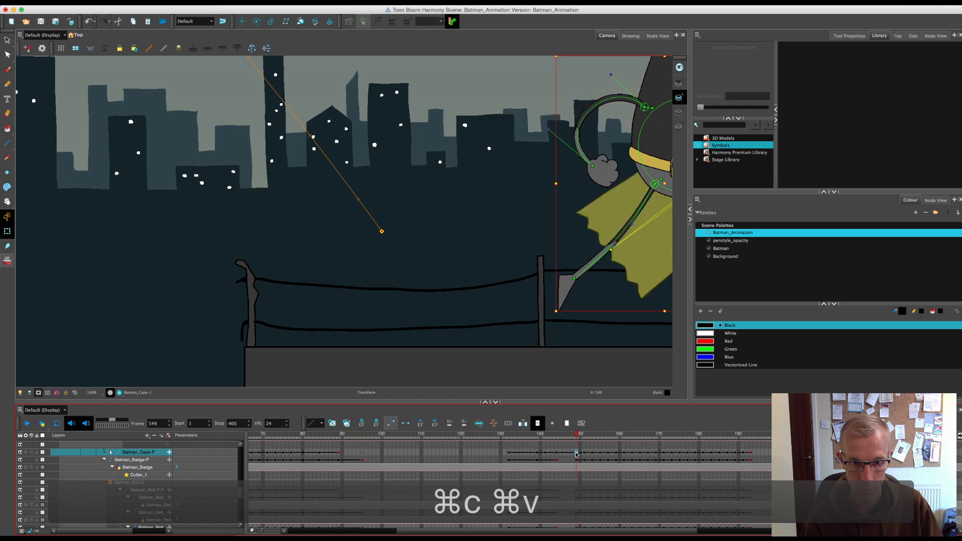
pyautogui.click(572, 435)
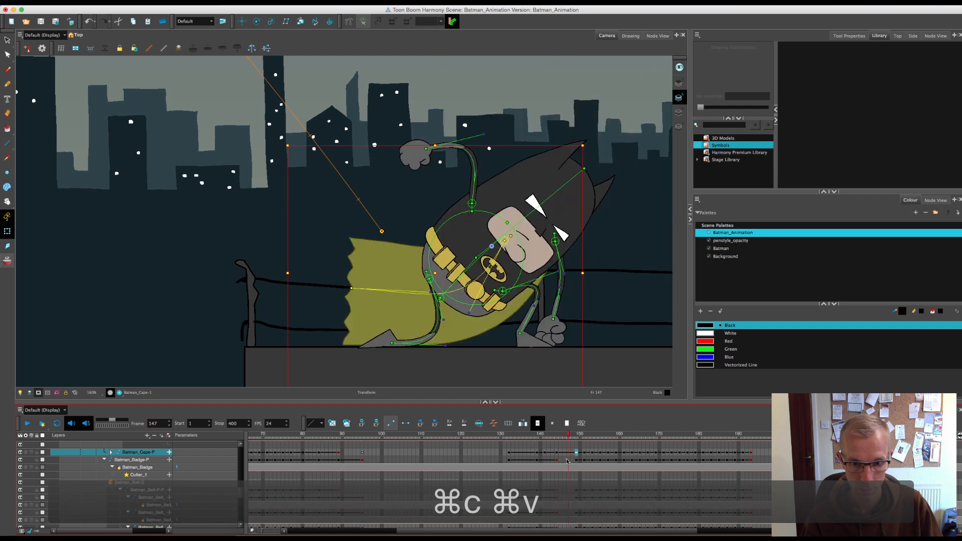
pyautogui.press('super+z')
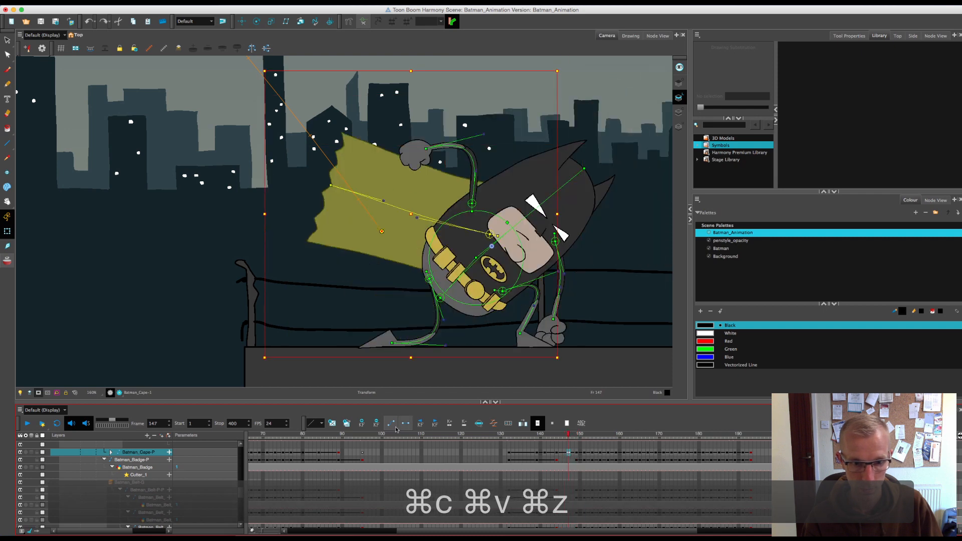
# Step: Set the cape's segment at frame 147 to stop-motion and check the frames up to 154
pyautogui.click(405, 424)
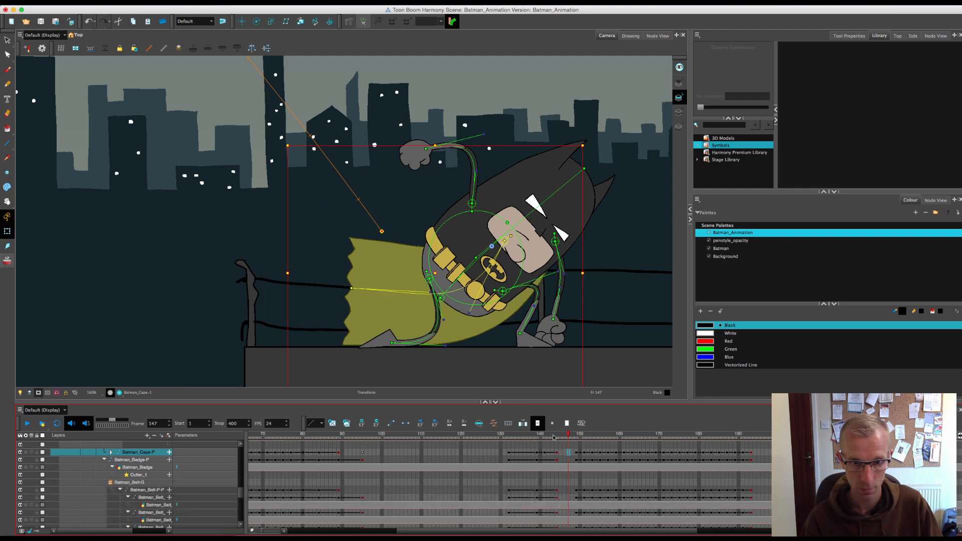
pyautogui.moveTo(568, 436); pyautogui.dragTo(595, 473)
# Step: Review the whole landing from frame 130 to frame 148 in a wider view of the rooftop
pyautogui.press('1')
pyautogui.press('1')
pyautogui.press('1')
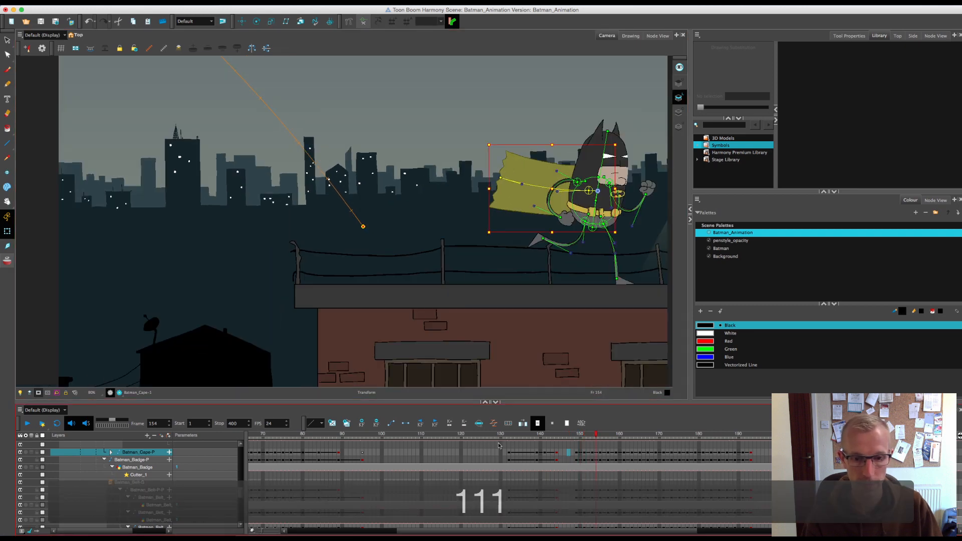
pyautogui.click(498, 445)
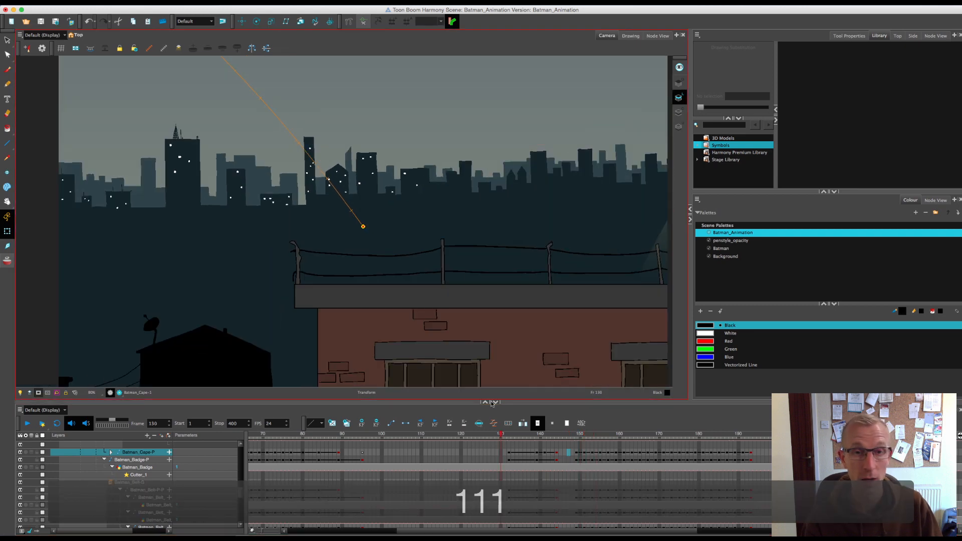
pyautogui.click(125, 443)
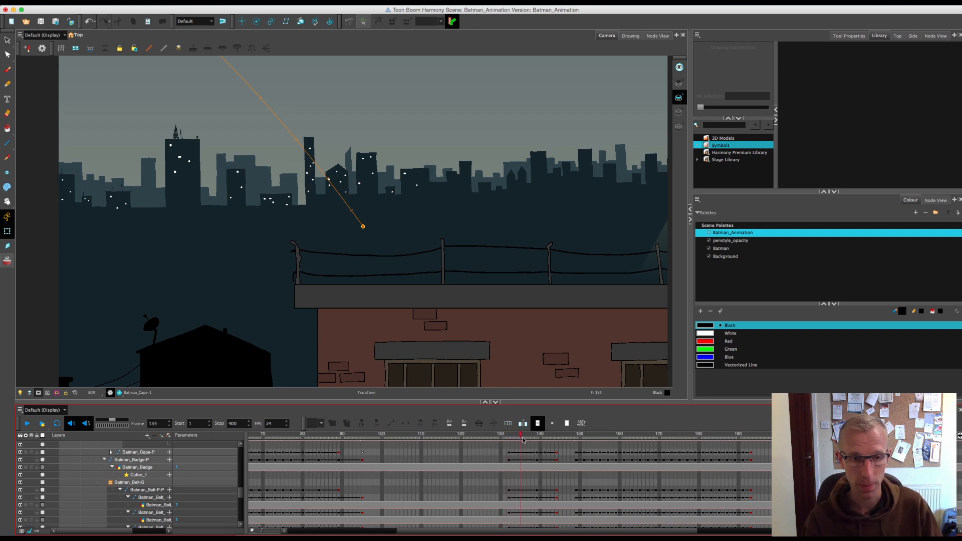
pyautogui.moveTo(522, 440); pyautogui.dragTo(556, 459)
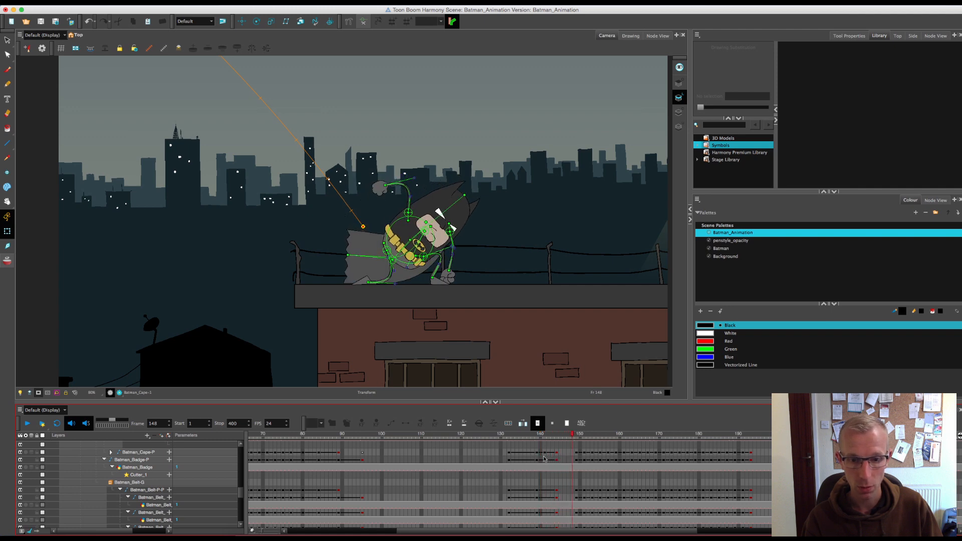
# Step: Go to frame 139 and collapse the BATMAN_MASTER-P hierarchy in the timeline
pyautogui.click(537, 453)
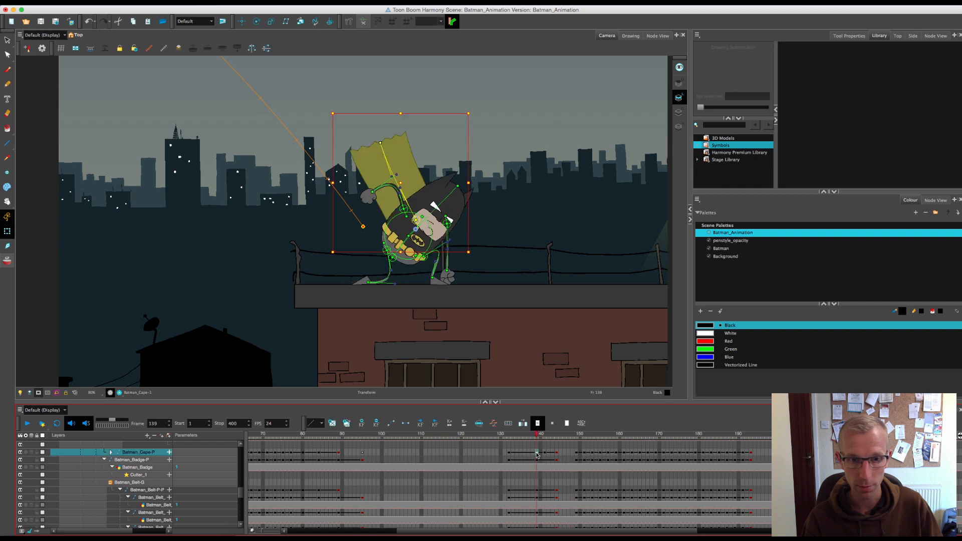
pyautogui.moveTo(239, 499); pyautogui.dragTo(241, 460)
pyautogui.scroll(-1, 74, 451)
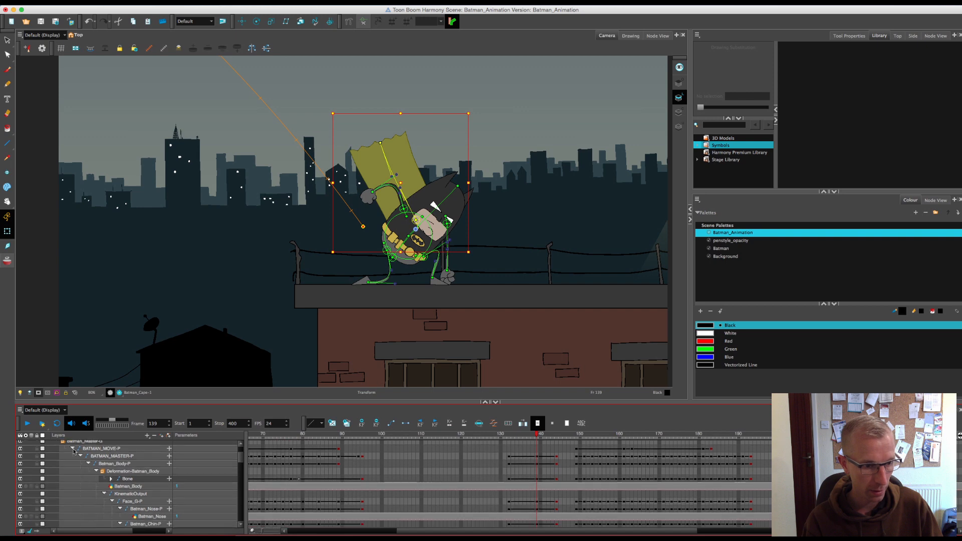
pyautogui.click(82, 457)
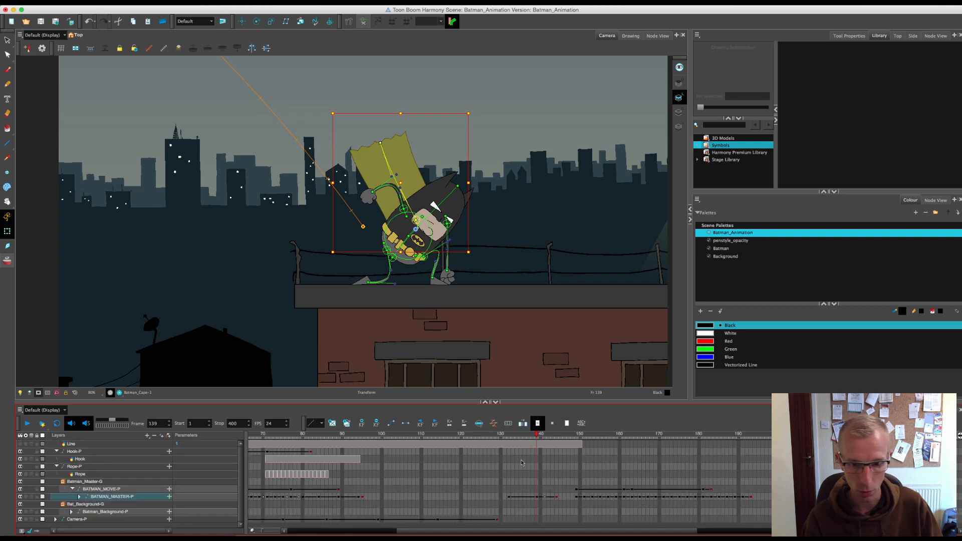
# Step: Copy the frame 139 pose on BATMAN_MASTER-P to frame 147 and make the segment from frame 145 interpolate as motion
pyautogui.click(537, 497)
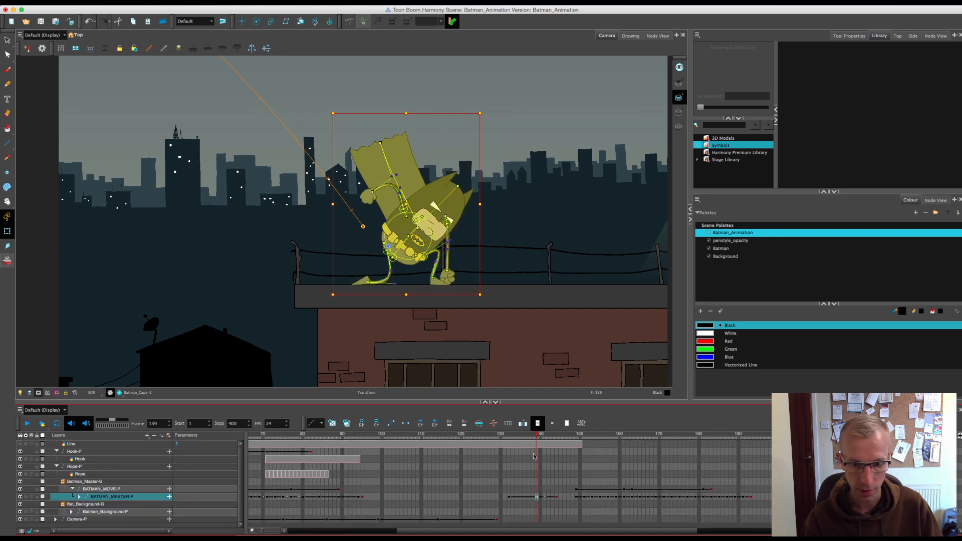
pyautogui.moveTo(537, 435); pyautogui.dragTo(537, 434)
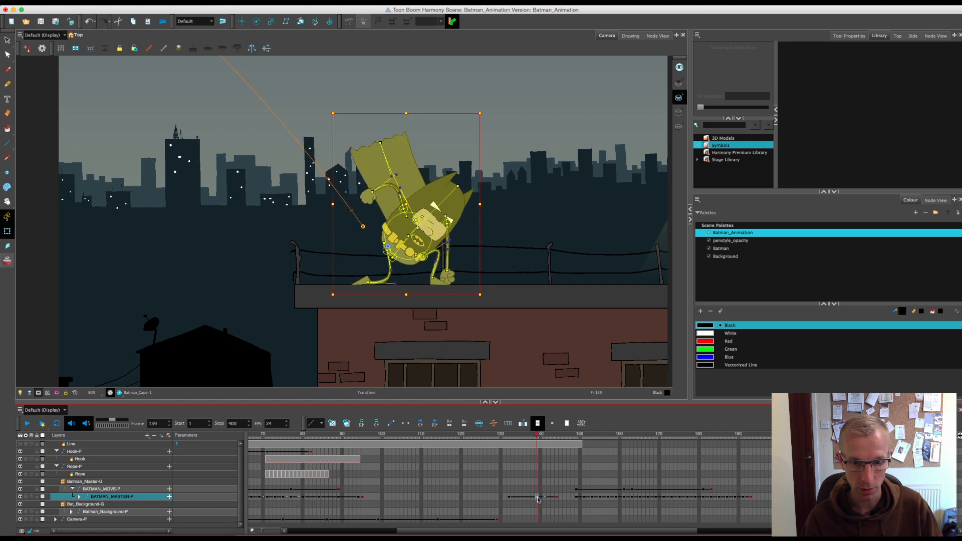
pyautogui.press('super+c')
pyautogui.click(576, 499)
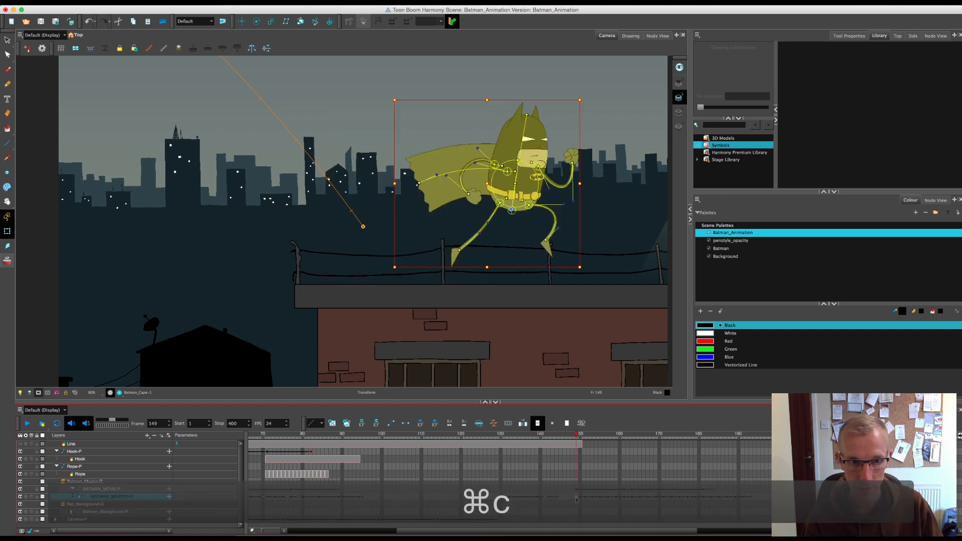
pyautogui.click(569, 499)
pyautogui.press('super+v')
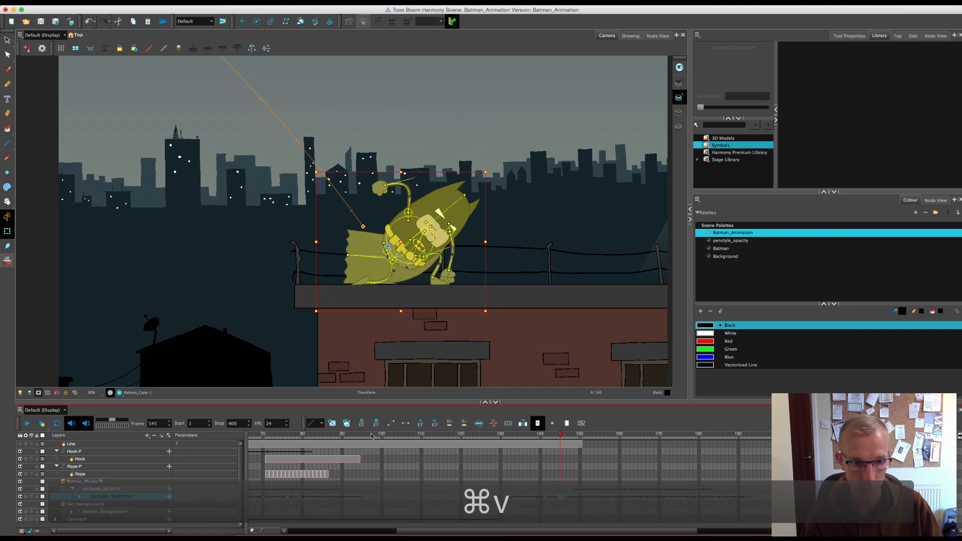
pyautogui.click(561, 497)
pyautogui.moveTo(554, 439); pyautogui.dragTo(574, 445)
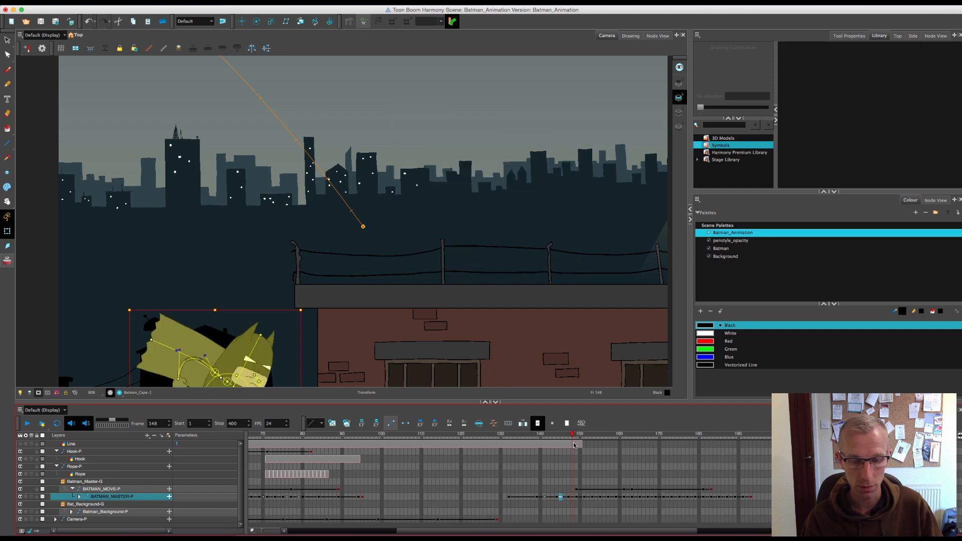
# Step: Add a keyframe on BATMAN_MOVE-P at frame 147 and check the frame before it
pyautogui.click(569, 490)
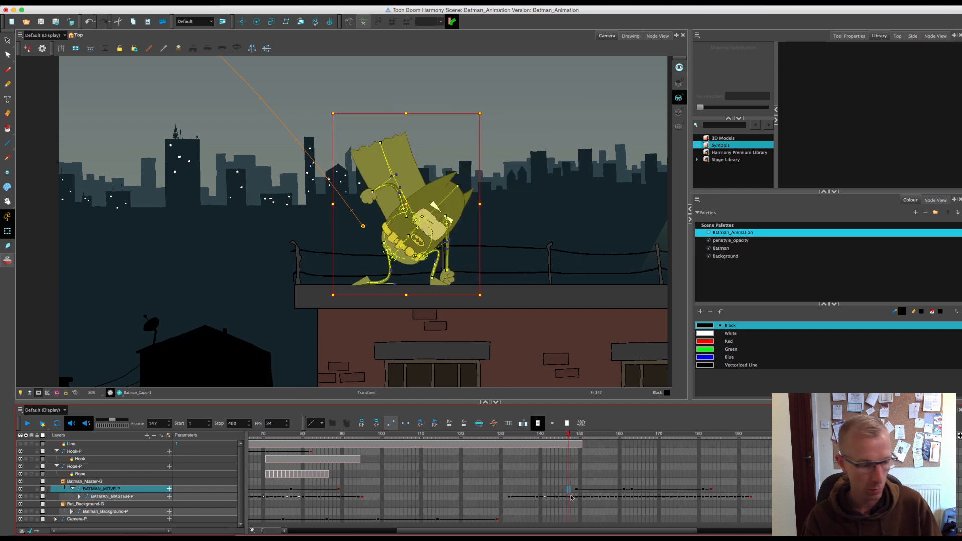
pyautogui.press('F6')
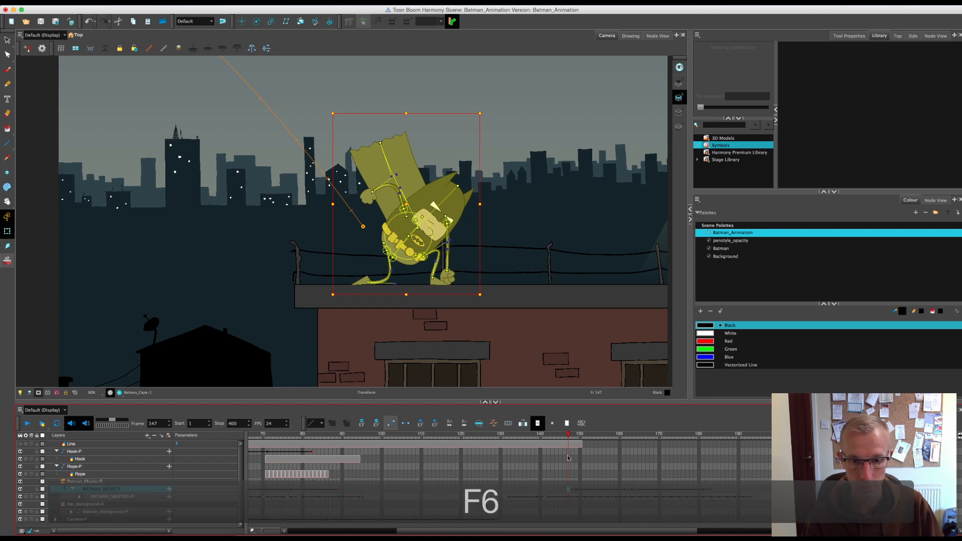
pyautogui.moveTo(569, 434)
pyautogui.mouseDown()
pyautogui.moveTo(580, 449)
pyautogui.moveTo(564, 449)
pyautogui.mouseUp()
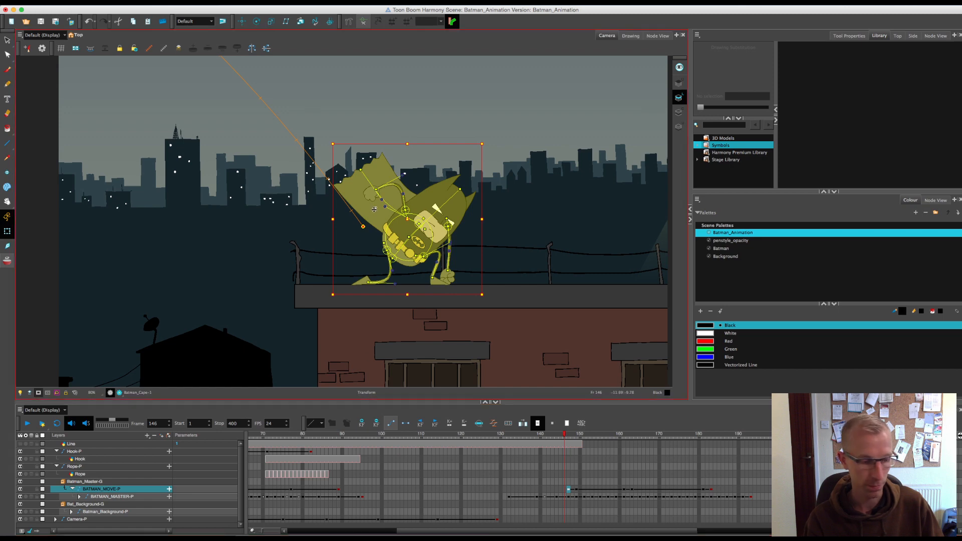
# Step: Locate the cape's layer, collapse Batman_Cape-P, and copy its frame 144 keyframe to frame 147
pyautogui.click(387, 258)
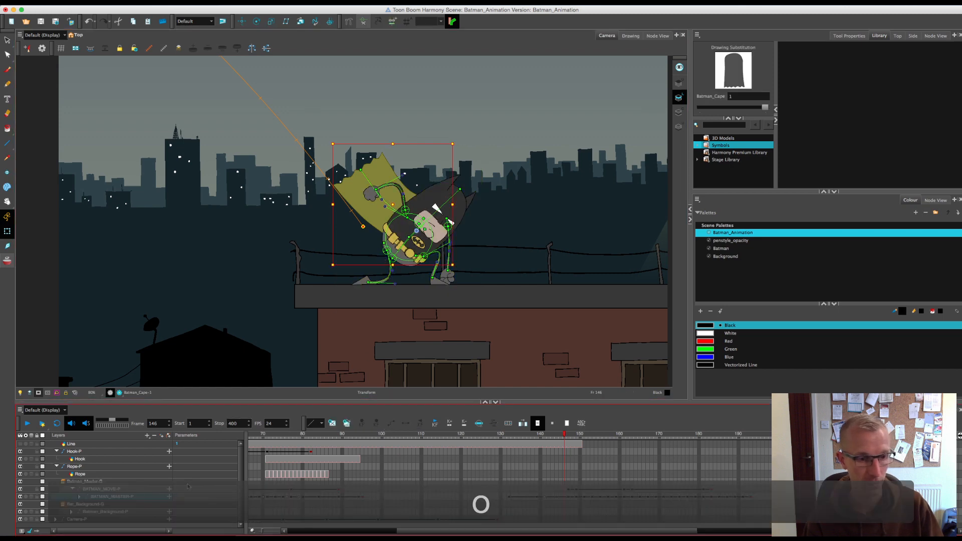
pyautogui.moveTo(240, 498); pyautogui.dragTo(241, 493)
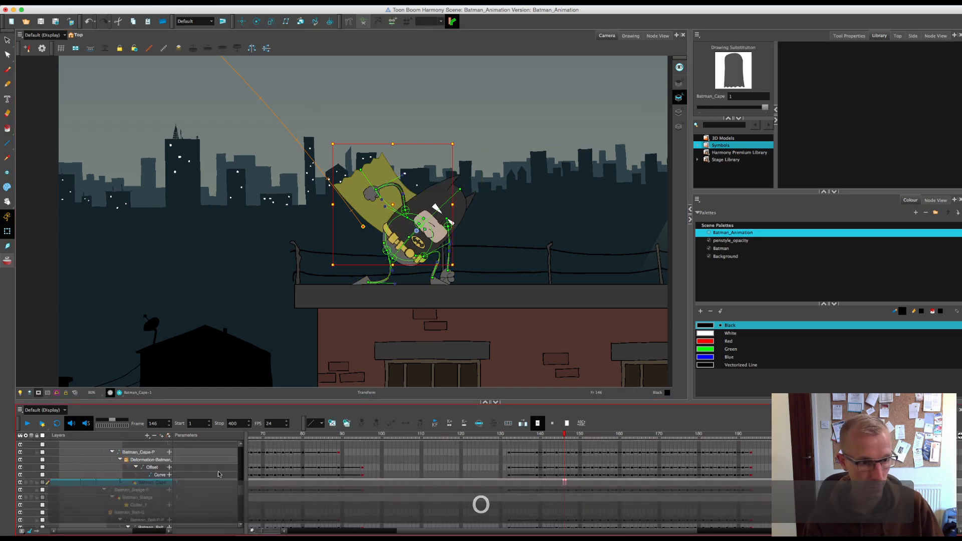
pyautogui.click(111, 452)
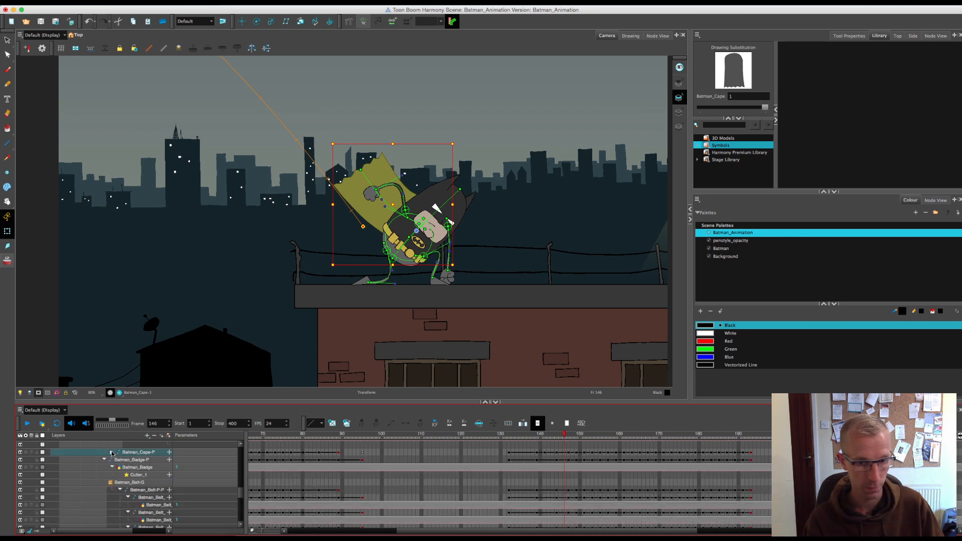
pyautogui.click(556, 454)
pyautogui.click(568, 454)
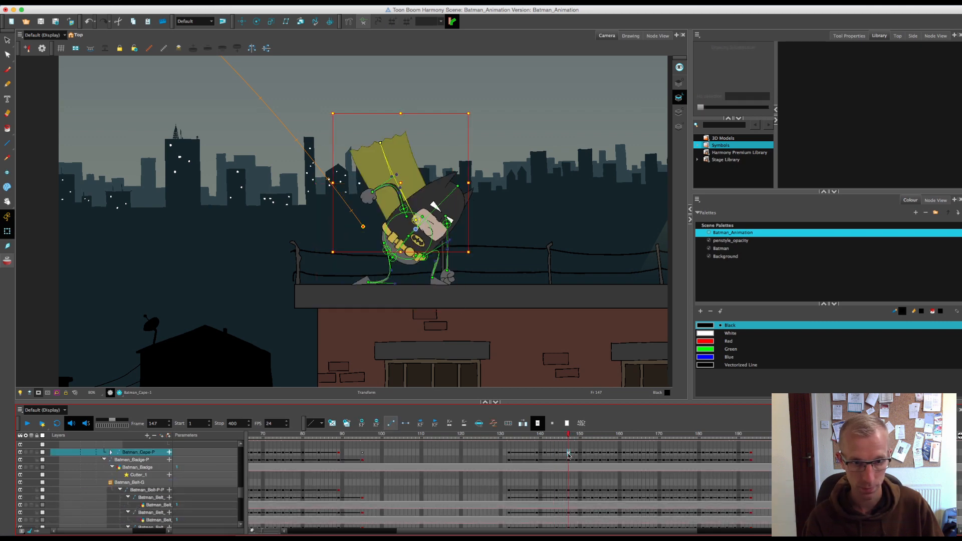
pyautogui.press('super+c')
pyautogui.press('super+v')
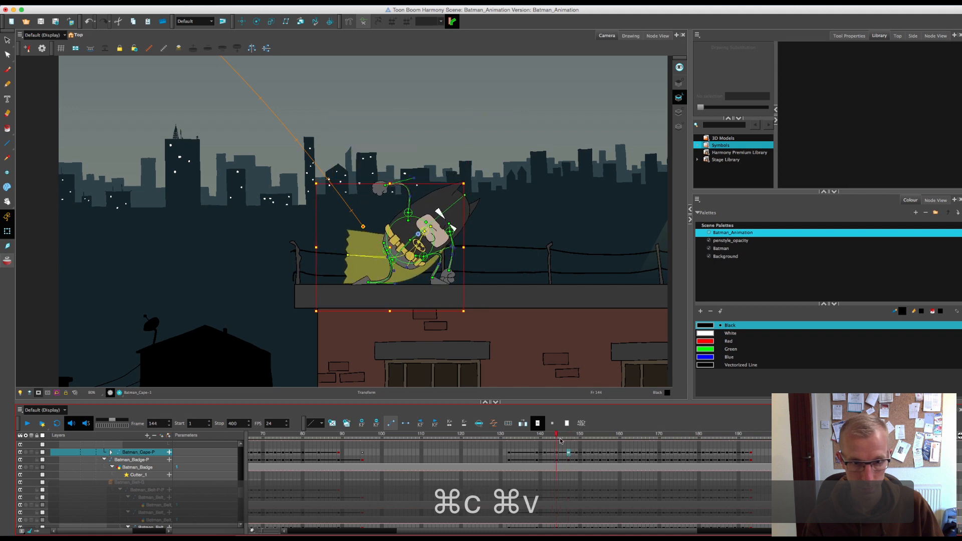
# Step: Step between frames 144 and 148 to check the cape and body as Batman rises from the crouch
pyautogui.click(572, 444)
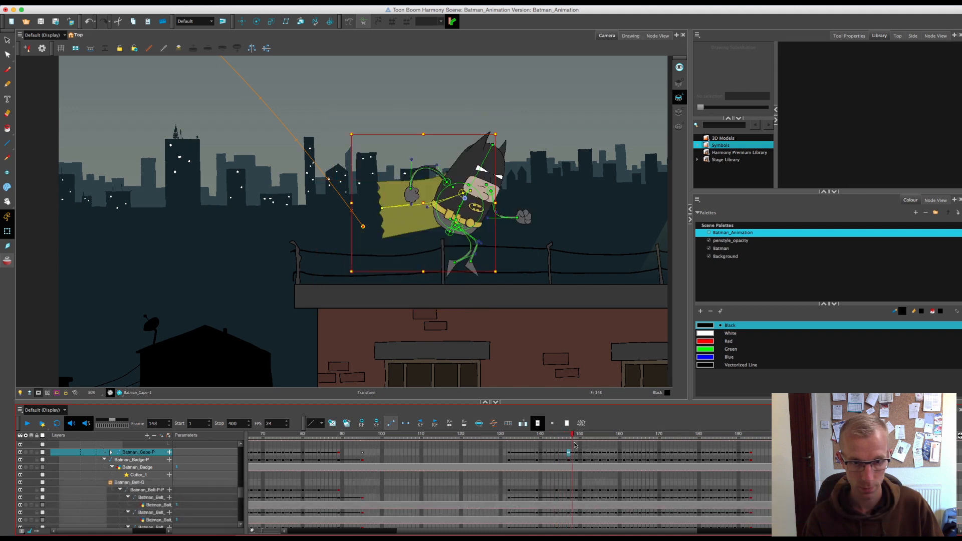
pyautogui.click(568, 444)
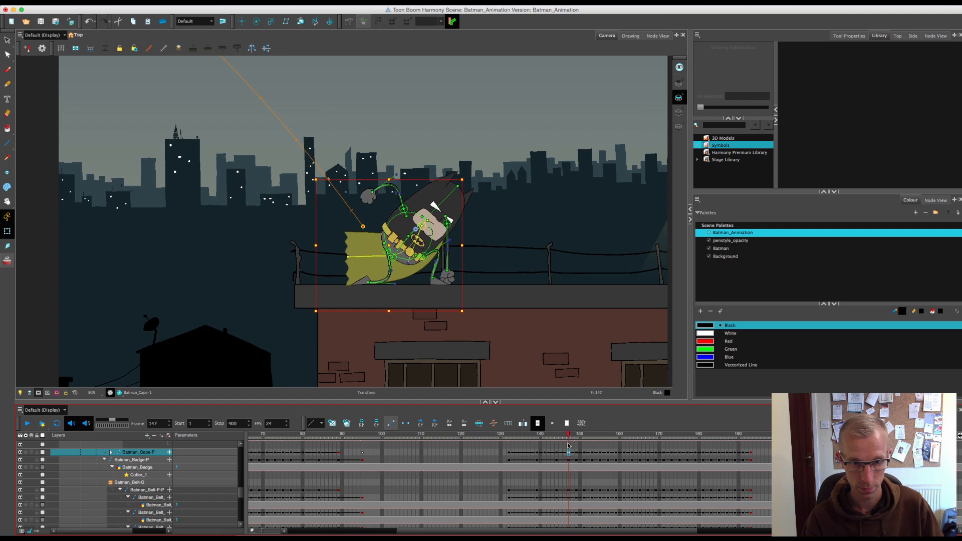
pyautogui.click(555, 446)
pyautogui.click(565, 449)
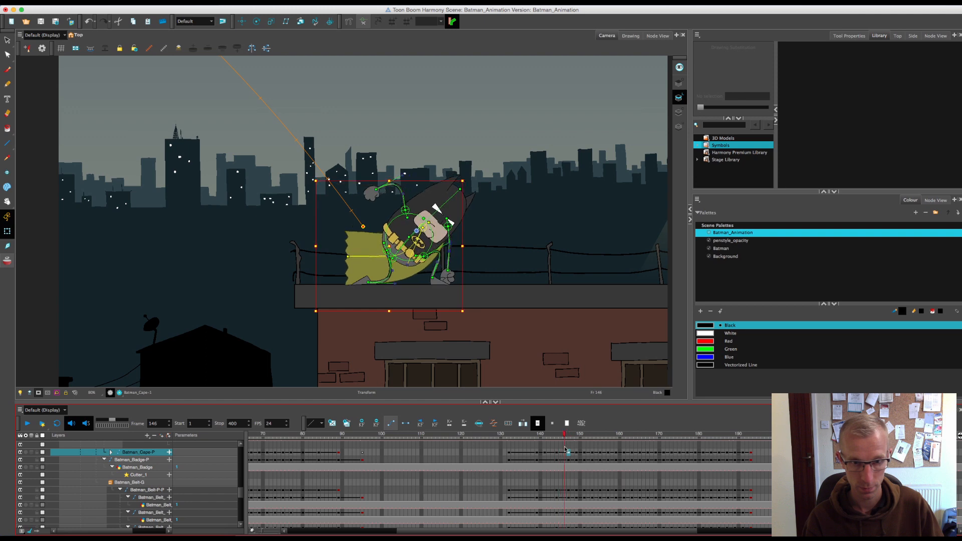
pyautogui.click(569, 451)
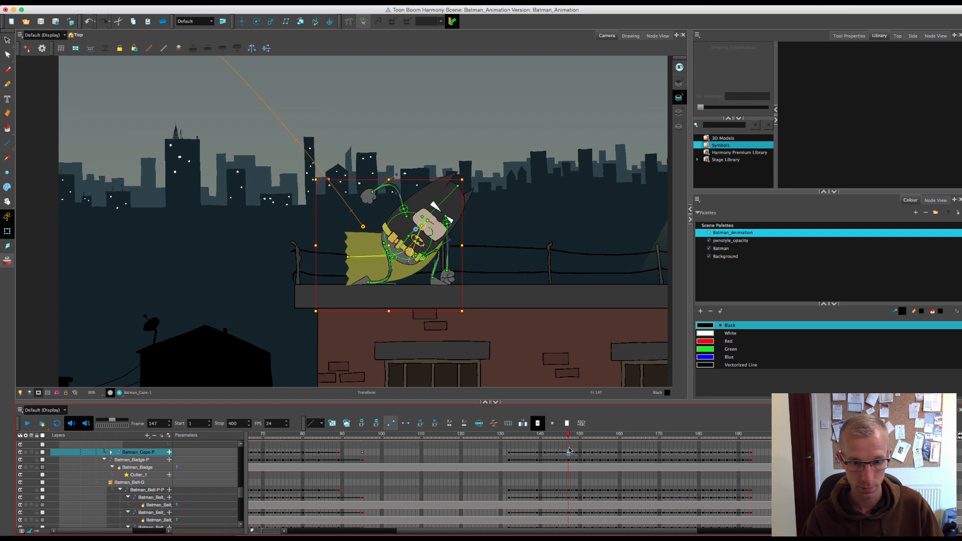
pyautogui.press('.')
pyautogui.press('.')
pyautogui.press('.')
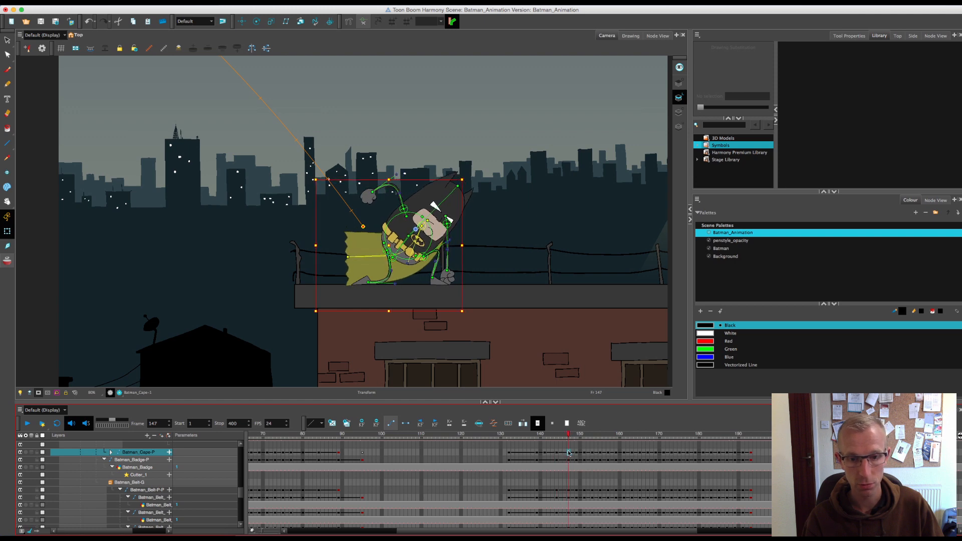
# Step: Turn on onion skinning at frame 147 and select the whole character's BATMAN_MASTER-P peg
pyautogui.moveTo(562, 437); pyautogui.dragTo(564, 443)
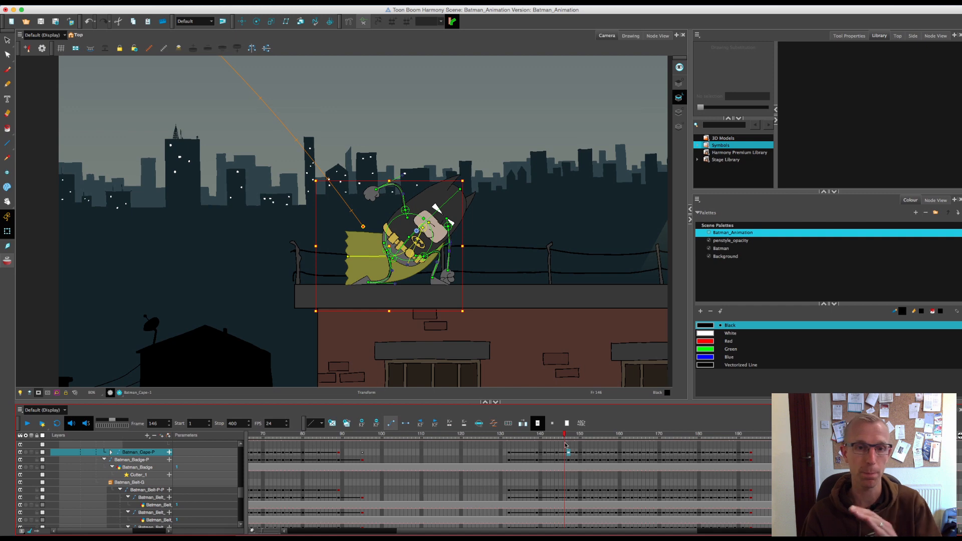
pyautogui.moveTo(565, 444); pyautogui.dragTo(570, 446)
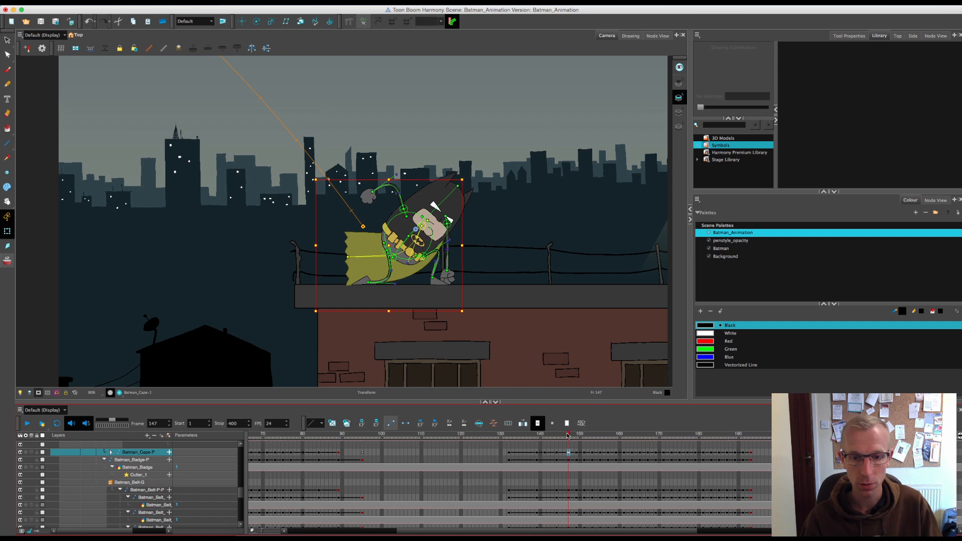
pyautogui.moveTo(568, 435)
pyautogui.mouseDown()
pyautogui.moveTo(578, 438)
pyautogui.moveTo(568, 441)
pyautogui.mouseUp()
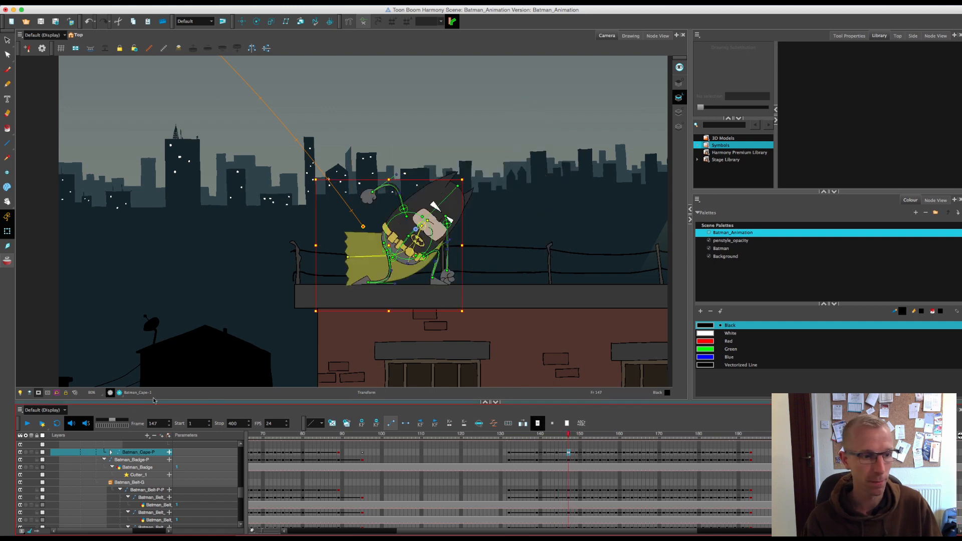
pyautogui.click(7, 261)
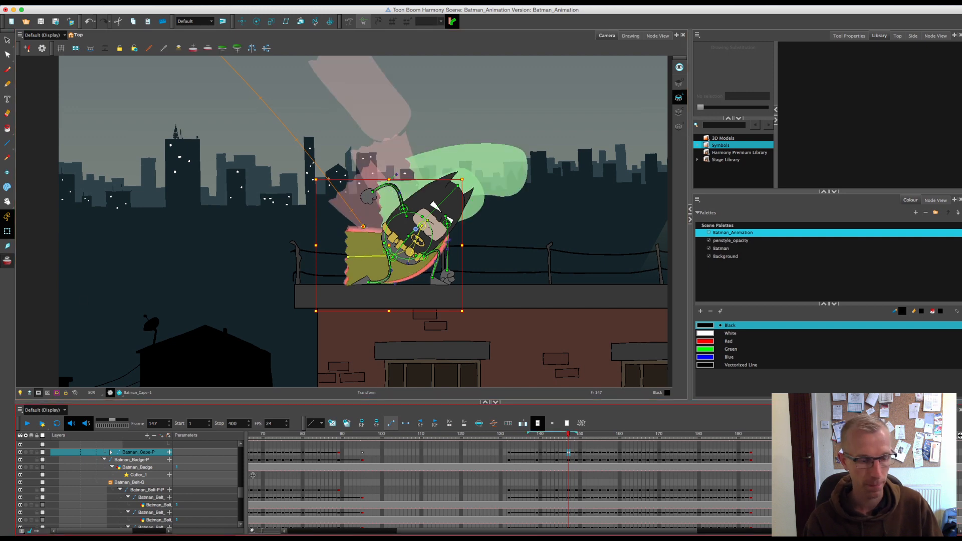
pyautogui.press('b')
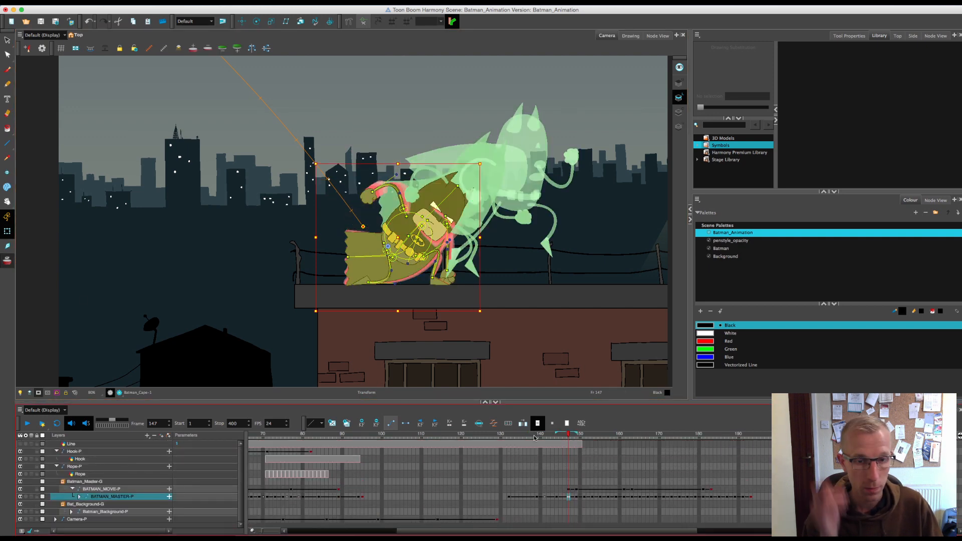
# Step: Shift the whole crouching character slightly forward at frame 147 and compare the pose with the preceding frames
pyautogui.press('2')
pyautogui.press('2')
pyautogui.press('2')
pyautogui.press('2')
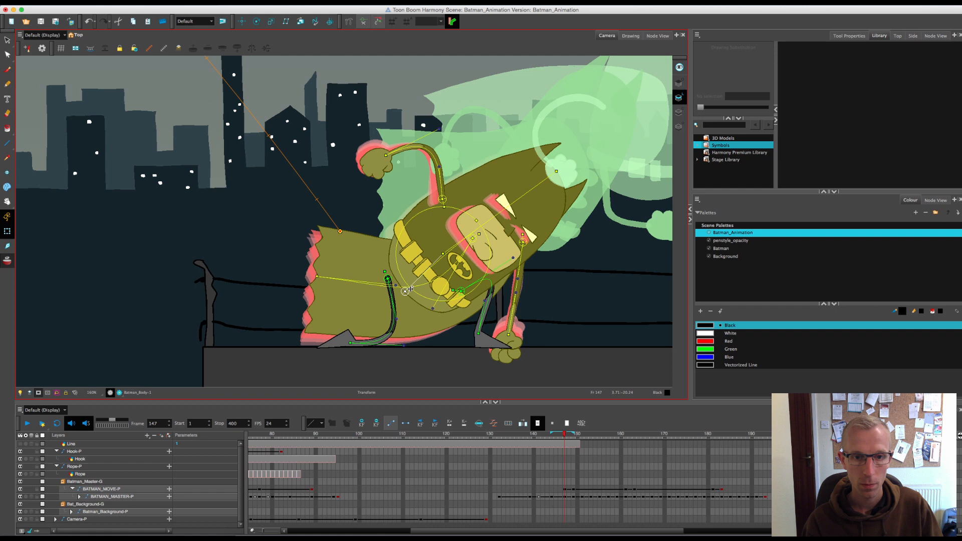
pyautogui.moveTo(411, 289); pyautogui.dragTo(418, 288)
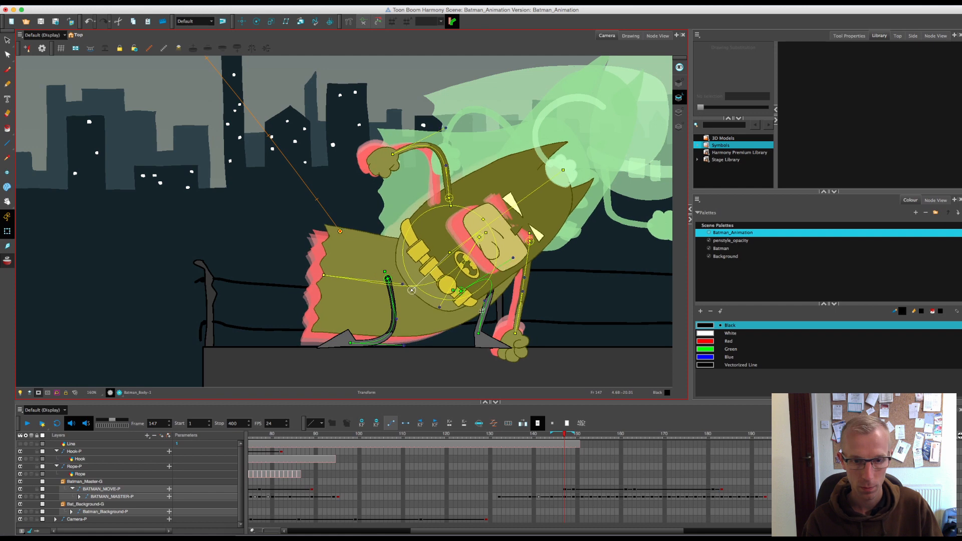
pyautogui.moveTo(489, 283); pyautogui.dragTo(503, 290)
pyautogui.click(490, 341)
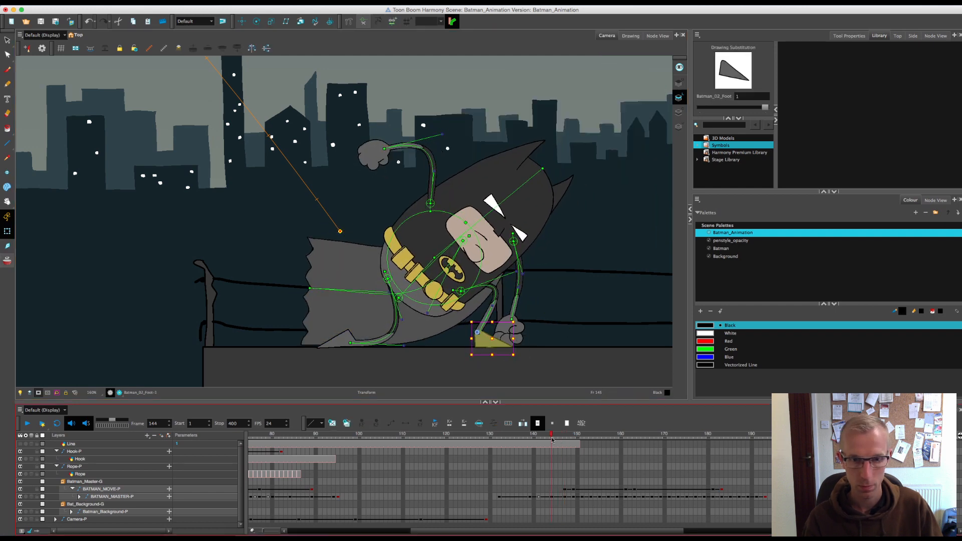
pyautogui.click(570, 449)
pyautogui.click(565, 449)
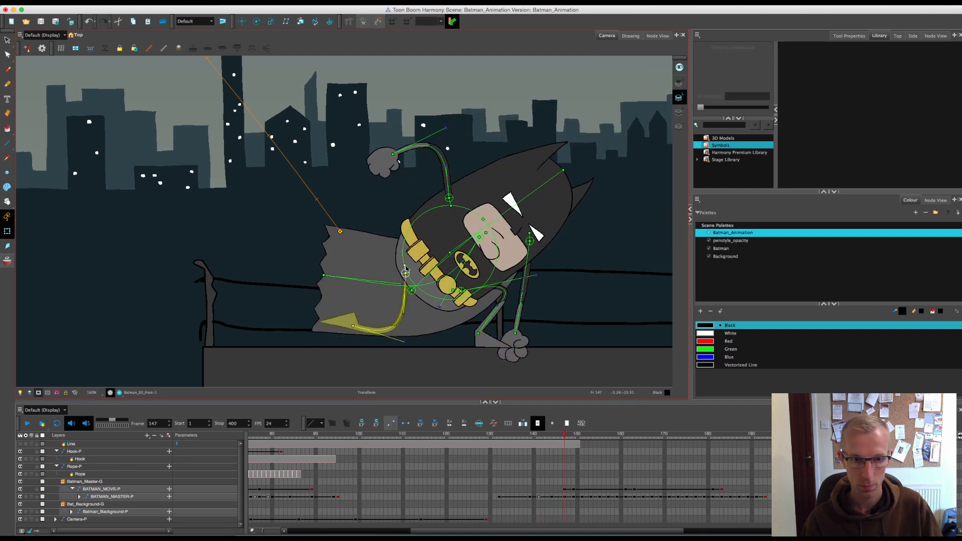
# Step: Plant the trailing foot on the rooftop and reposition the supporting hand and arm bend at frame 147
pyautogui.moveTo(351, 333); pyautogui.dragTo(352, 344)
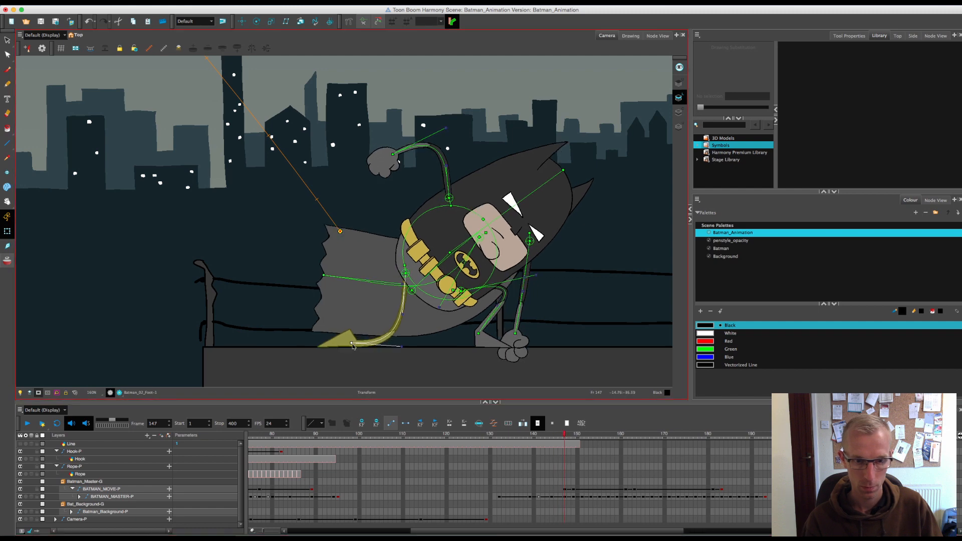
pyautogui.moveTo(515, 333); pyautogui.dragTo(508, 319)
pyautogui.moveTo(516, 279); pyautogui.dragTo(533, 285)
pyautogui.moveTo(565, 444)
pyautogui.mouseDown()
pyautogui.moveTo(556, 444)
pyautogui.moveTo(564, 444)
pyautogui.mouseUp()
pyautogui.moveTo(507, 319); pyautogui.dragTo(518, 322)
pyautogui.click(559, 445)
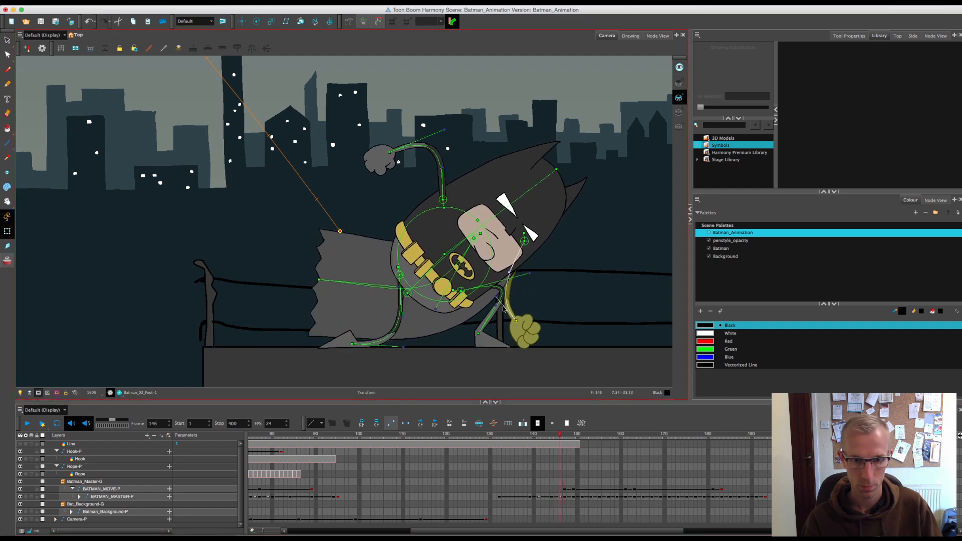
# Step: Undo the last supporting-arm adjustments and check the motion up to frame 147
pyautogui.press('super+z')
pyautogui.press('super+z')
pyautogui.press('super+z')
pyautogui.press('super+z')
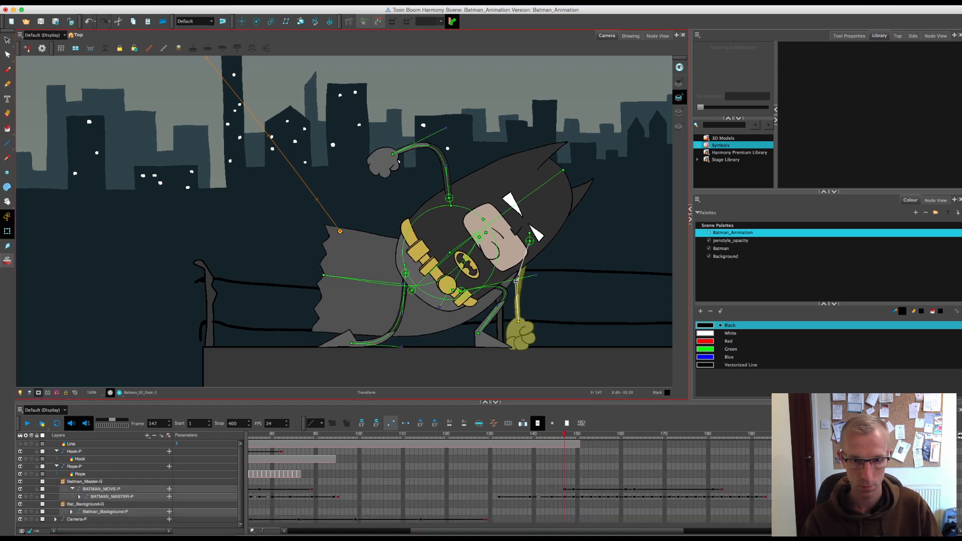
pyautogui.click(550, 434)
pyautogui.moveTo(550, 435); pyautogui.dragTo(565, 436)
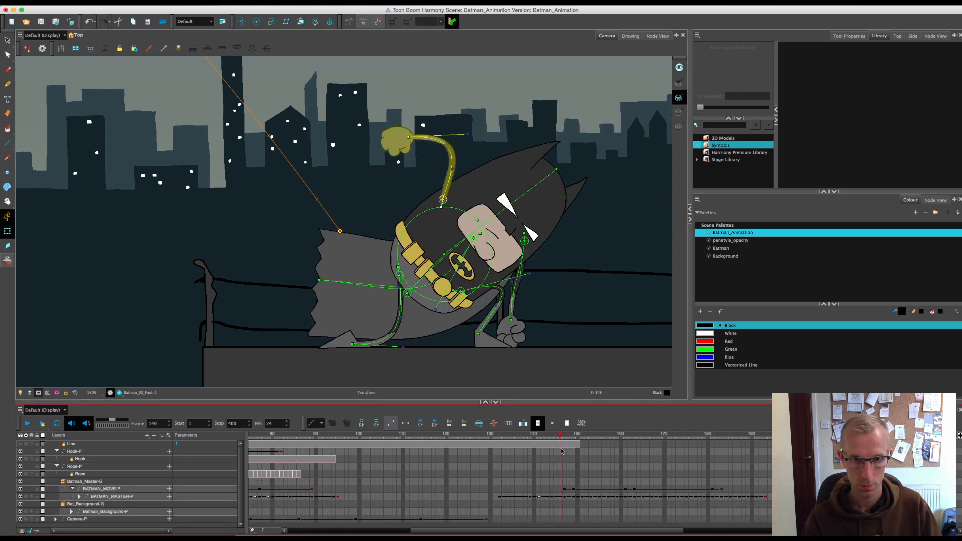
# Step: Lower the trailing end of the cape slightly at frame 147 and check the transition into frame 148
pyautogui.click(325, 284)
pyautogui.moveTo(325, 284); pyautogui.dragTo(327, 294)
pyautogui.moveTo(564, 436)
pyautogui.mouseDown()
pyautogui.moveTo(548, 446)
pyautogui.moveTo(563, 446)
pyautogui.moveTo(526, 452)
pyautogui.moveTo(571, 464)
pyautogui.moveTo(559, 435)
pyautogui.moveTo(572, 440)
pyautogui.moveTo(569, 455)
pyautogui.mouseUp()
# Step: Reposition the back leg at frame 148 so it sits between the onion-skinned poses of the neighbouring frames
pyautogui.click(491, 338)
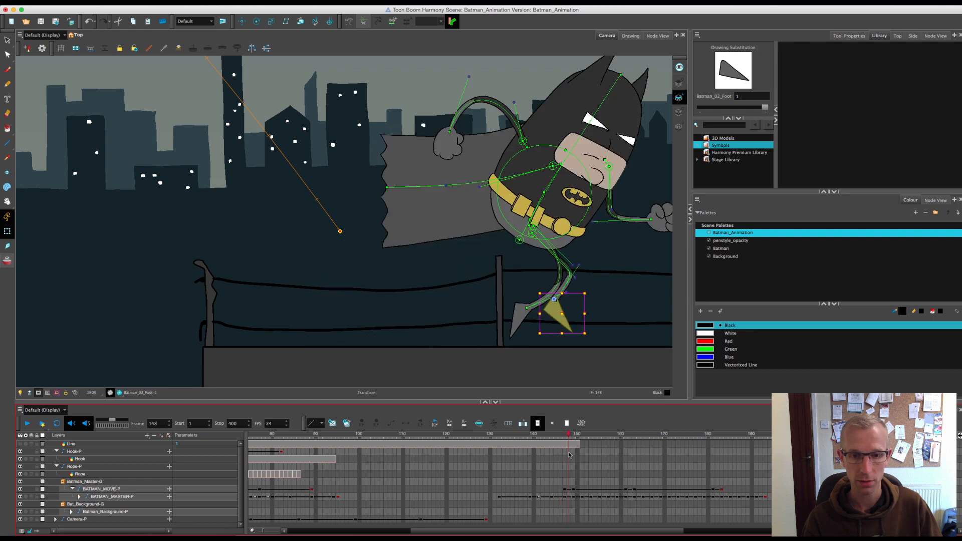
pyautogui.moveTo(597, 320); pyautogui.dragTo(516, 331)
pyautogui.moveTo(569, 446); pyautogui.dragTo(569, 442)
pyautogui.press('b')
pyautogui.press('r')
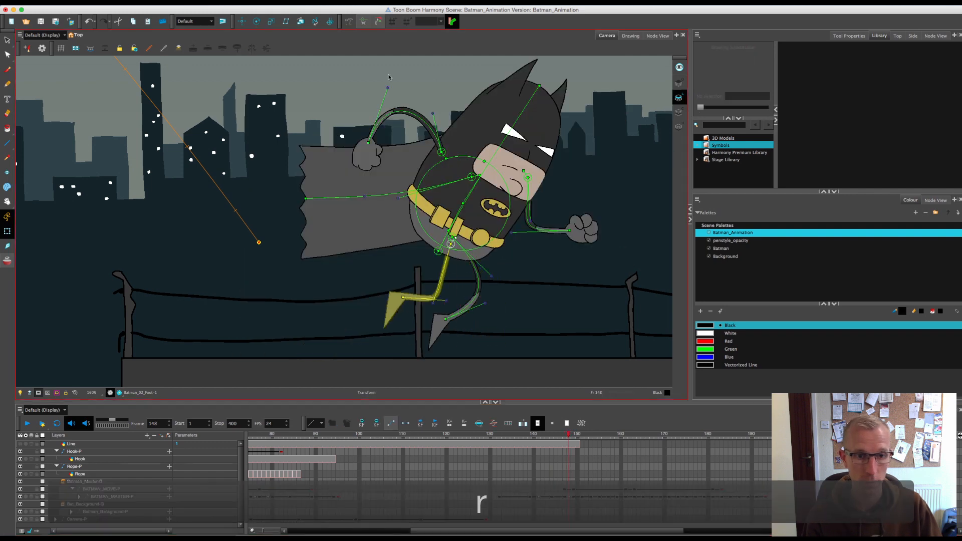
pyautogui.hotkey('alt', 'o')
pyautogui.moveTo(360, 317); pyautogui.dragTo(416, 317)
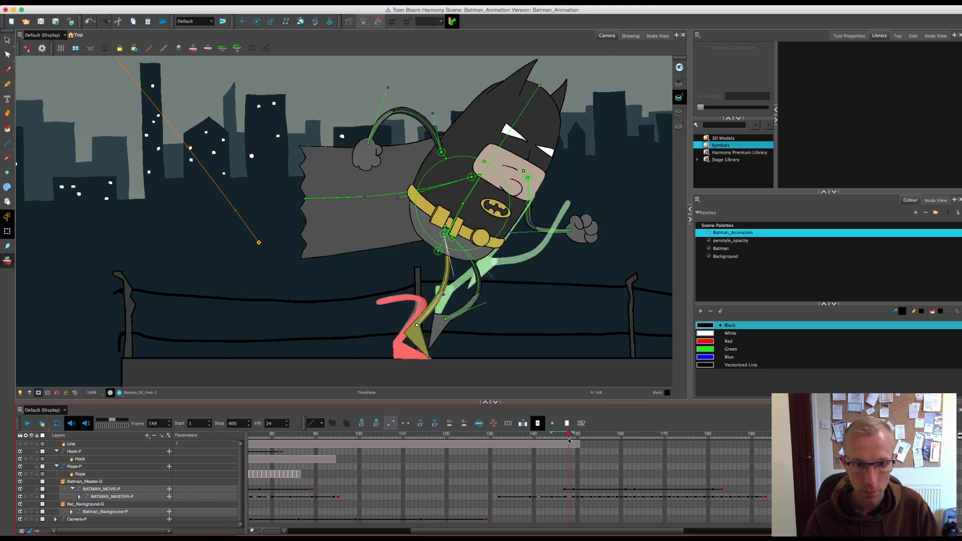
# Step: Check the run from frame 148 to 159 in the wider camera view and save the scene
pyautogui.moveTo(568, 440); pyautogui.dragTo(599, 441)
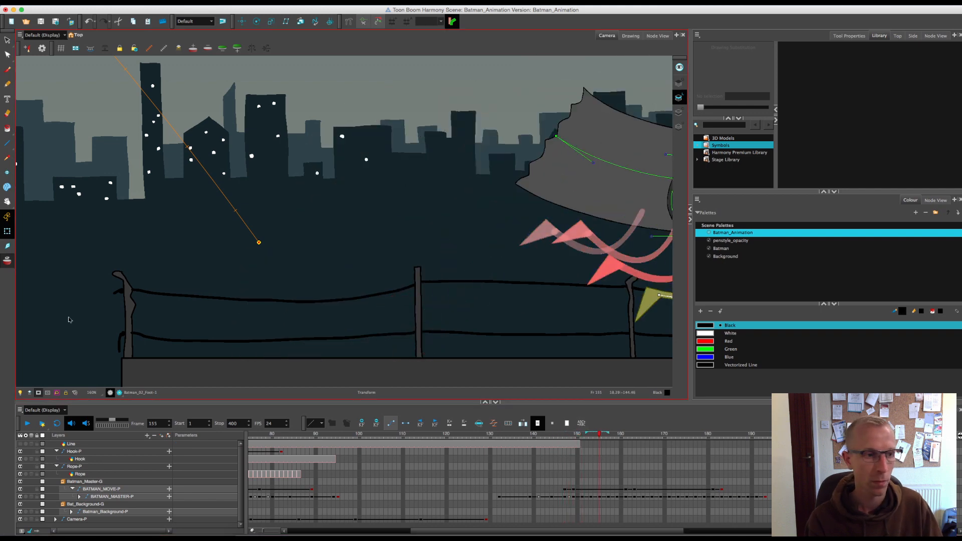
pyautogui.press('1')
pyautogui.press('1')
pyautogui.press('1')
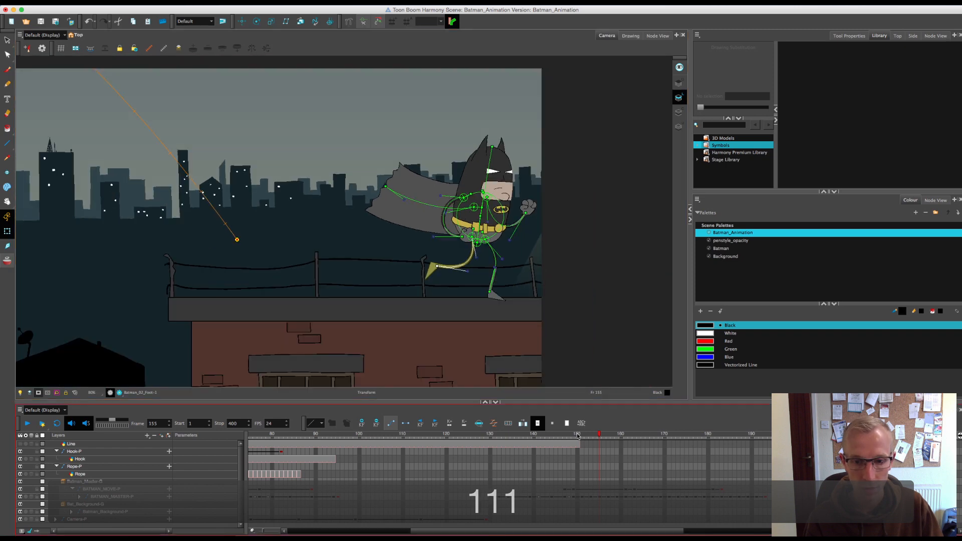
pyautogui.moveTo(578, 436); pyautogui.dragTo(604, 469)
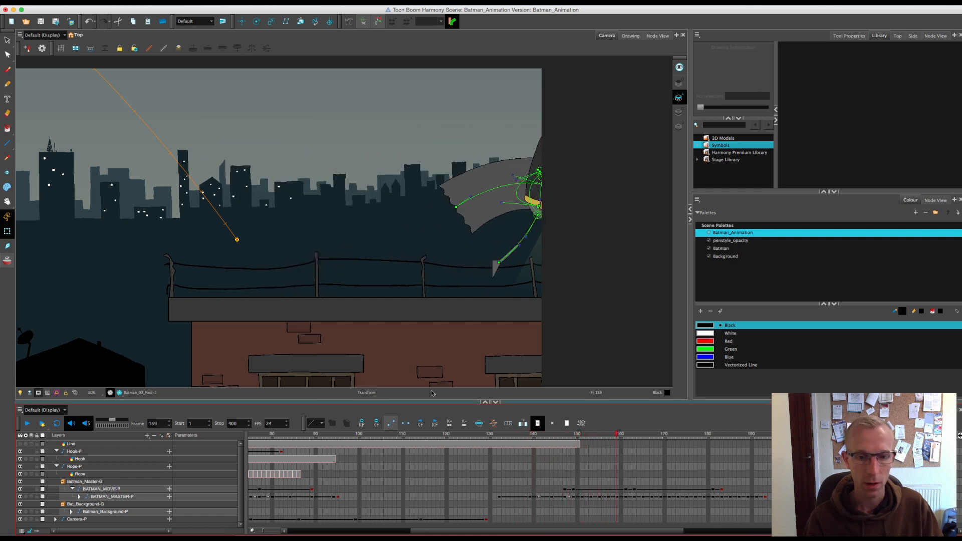
pyautogui.press('super+s')
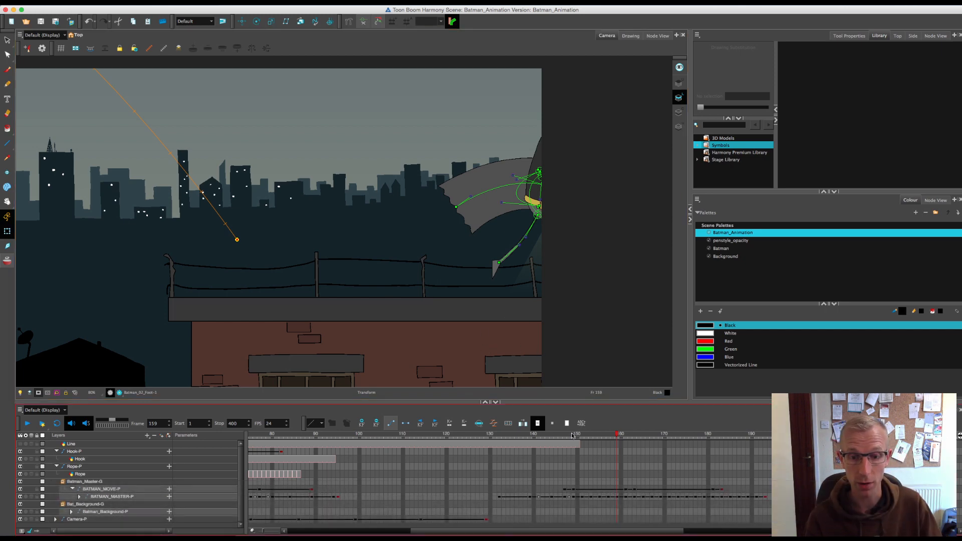
# Step: Play back and scrub the landing and run from frame 126 onward to review the timing
pyautogui.click(565, 435)
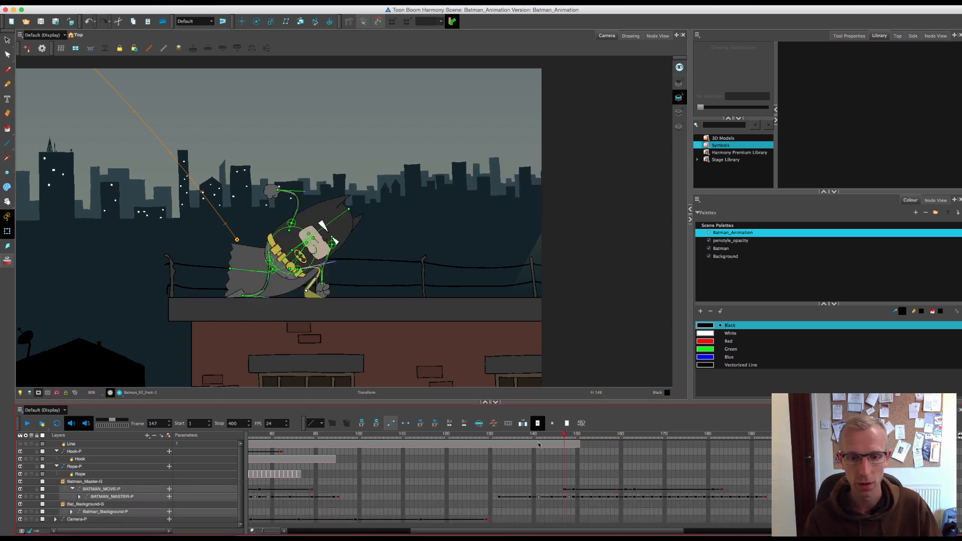
pyautogui.moveTo(538, 445); pyautogui.dragTo(472, 464)
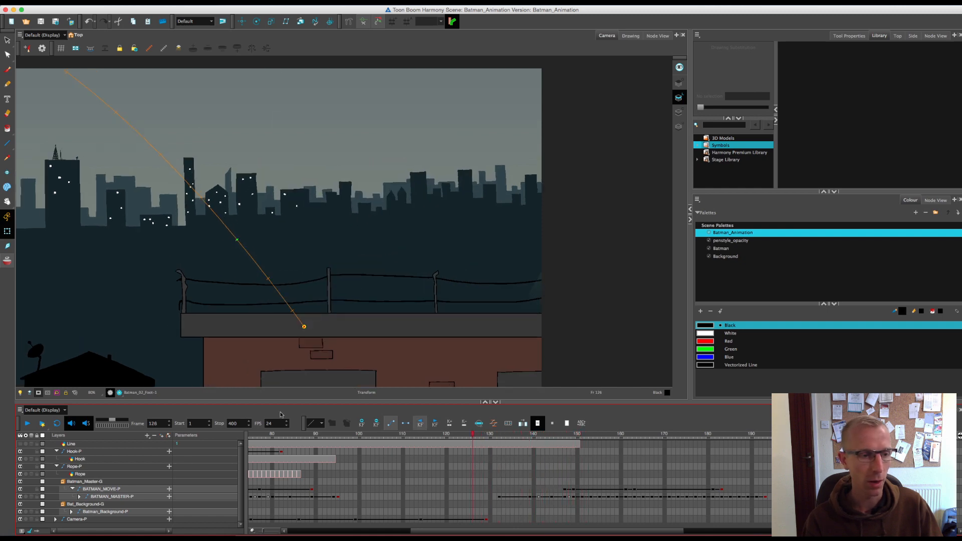
pyautogui.click(28, 424)
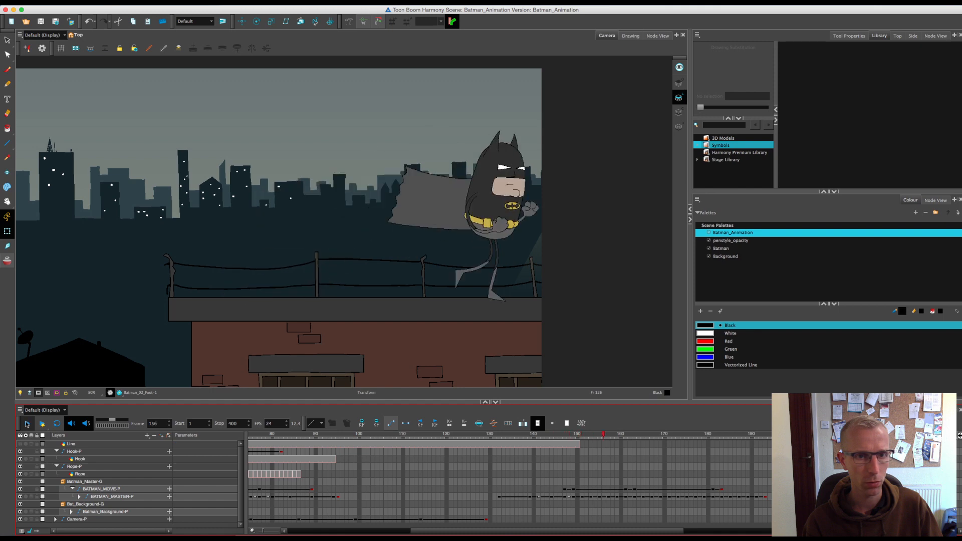
pyautogui.click(27, 425)
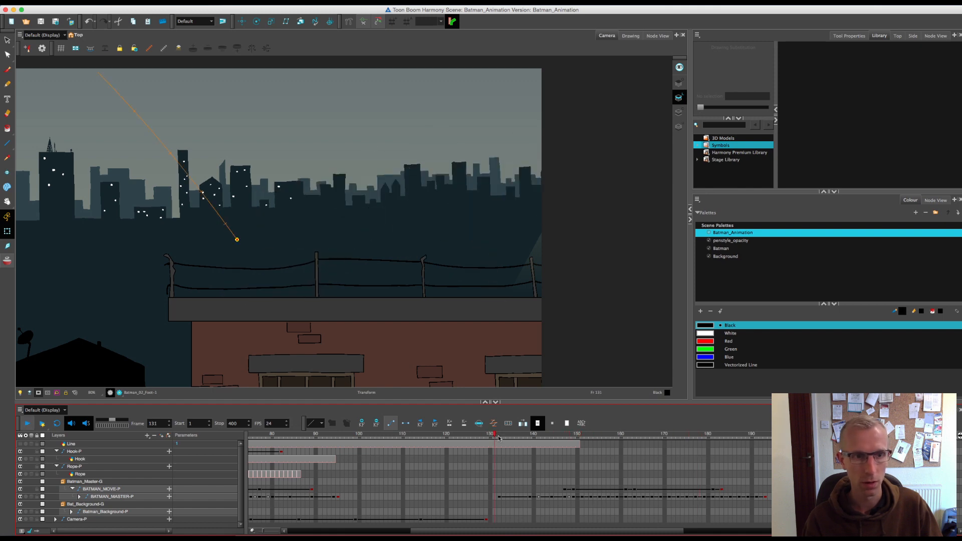
pyautogui.moveTo(512, 443); pyautogui.dragTo(537, 457)
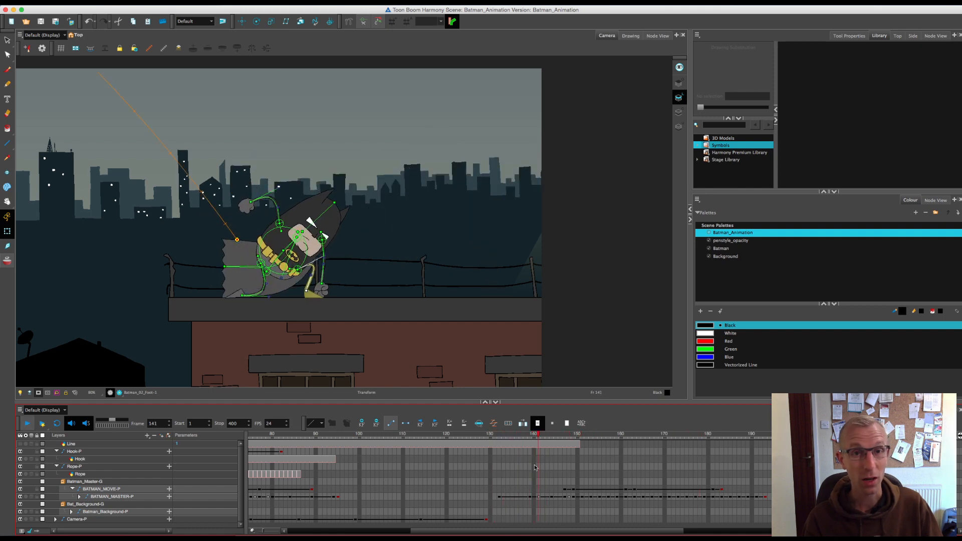
pyautogui.click(491, 437)
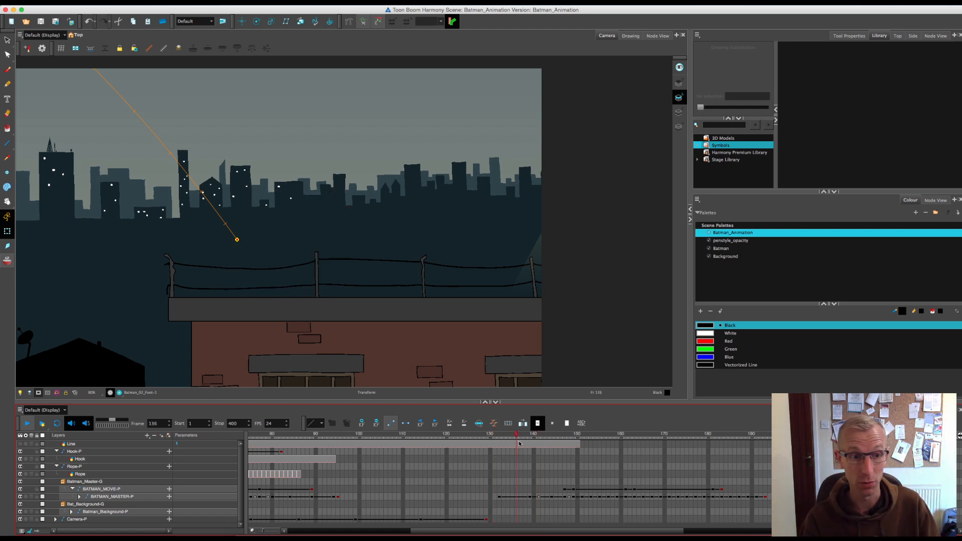
pyautogui.moveTo(519, 444); pyautogui.dragTo(544, 453)
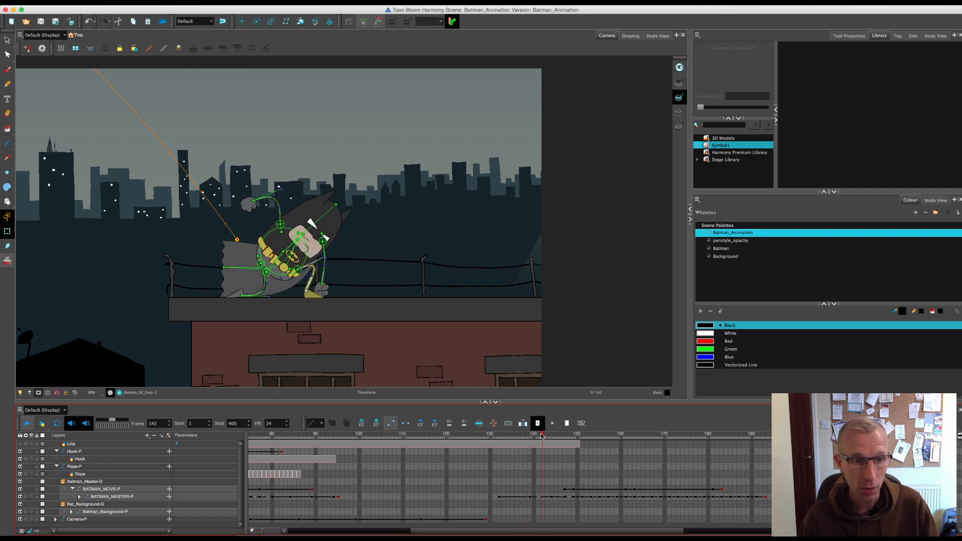
pyautogui.moveTo(546, 439); pyautogui.dragTo(599, 441)
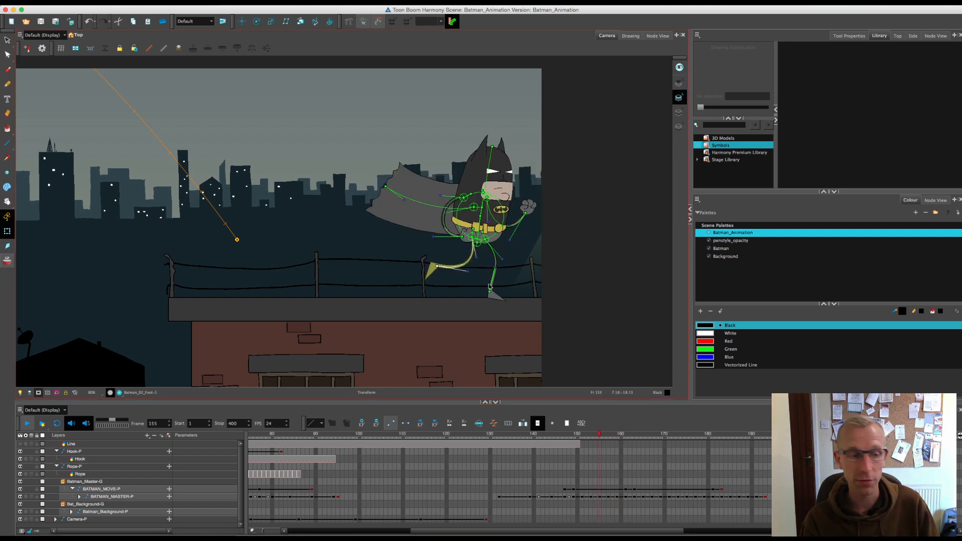
# Step: Examine the planted foot and legs up close at frame 155, and review the frames leading into the run
pyautogui.press('2')
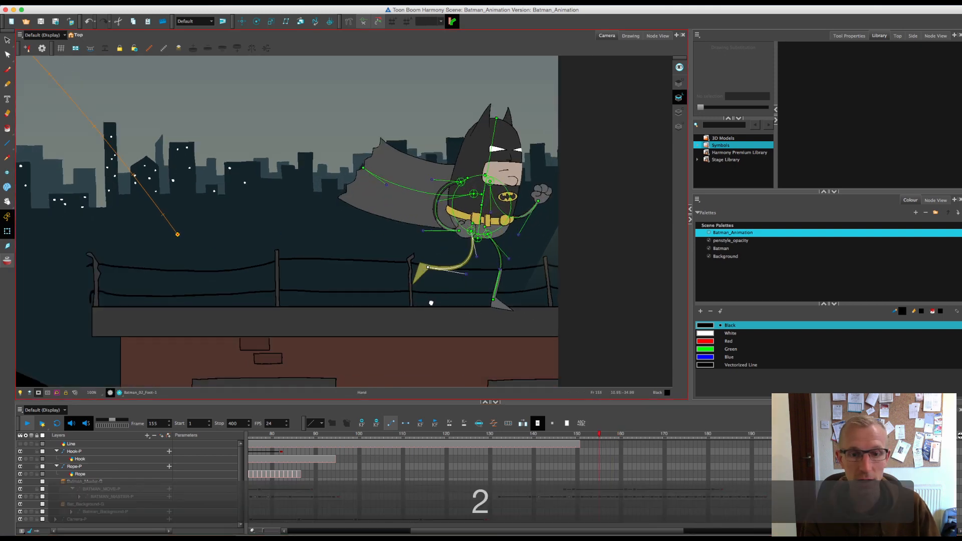
pyautogui.press('2')
pyautogui.press('2')
pyautogui.press('2')
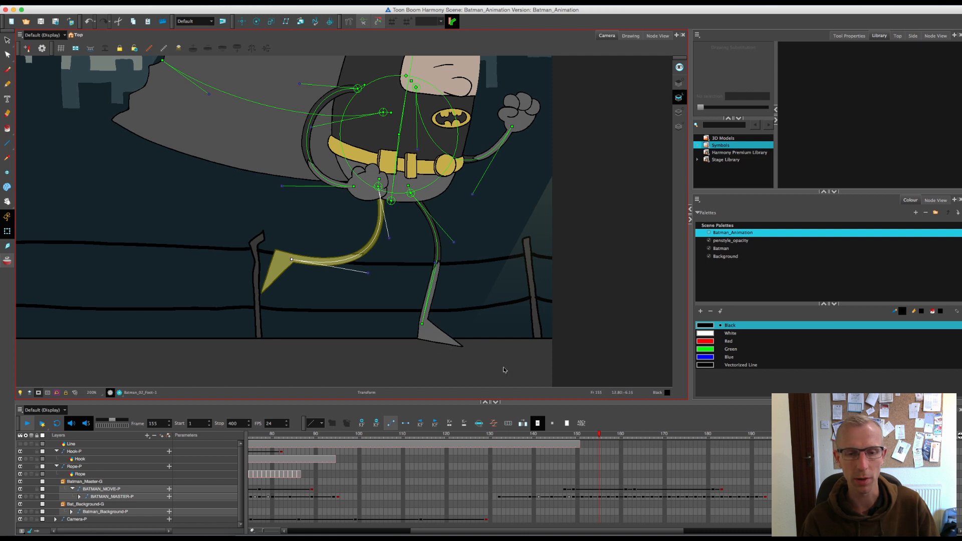
pyautogui.press('1')
pyautogui.press('1')
pyautogui.press('1')
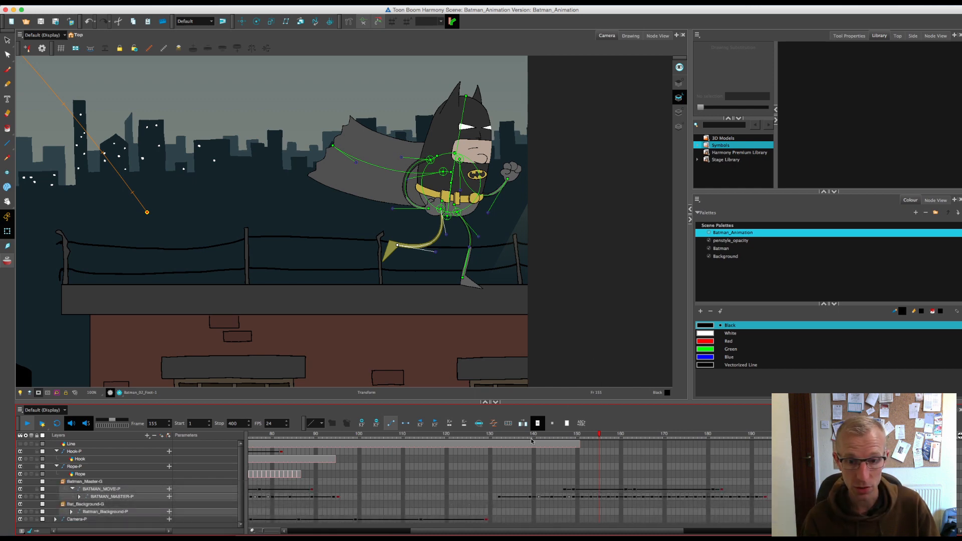
pyautogui.moveTo(510, 439); pyautogui.dragTo(579, 447)
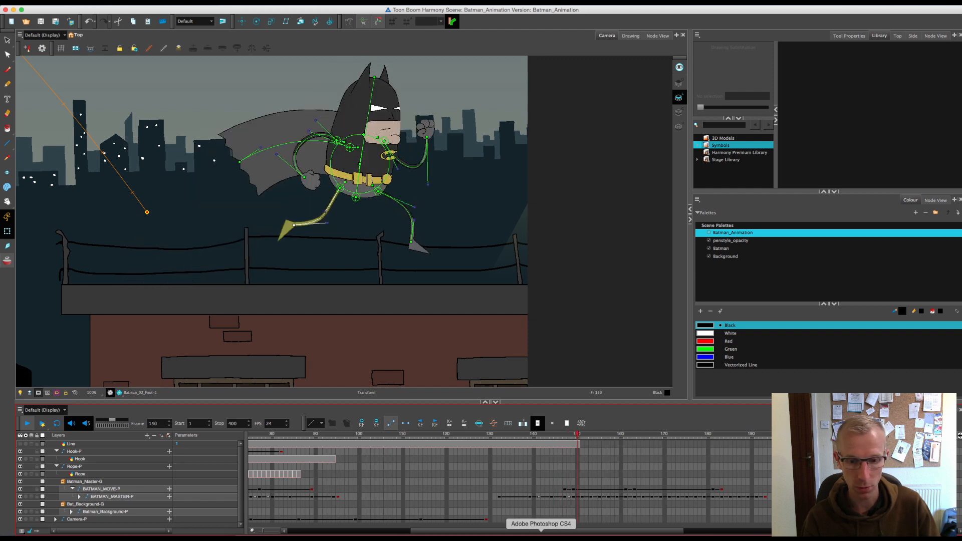
# Step: Add a keyframe to the Camera-P peg at frame 149 and turn off the camera mask
pyautogui.click(574, 520)
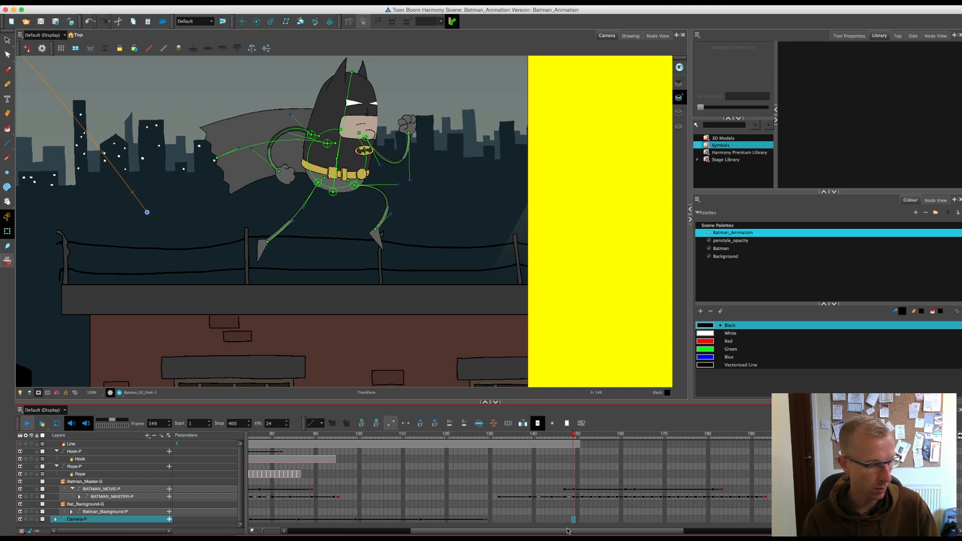
pyautogui.press('F6')
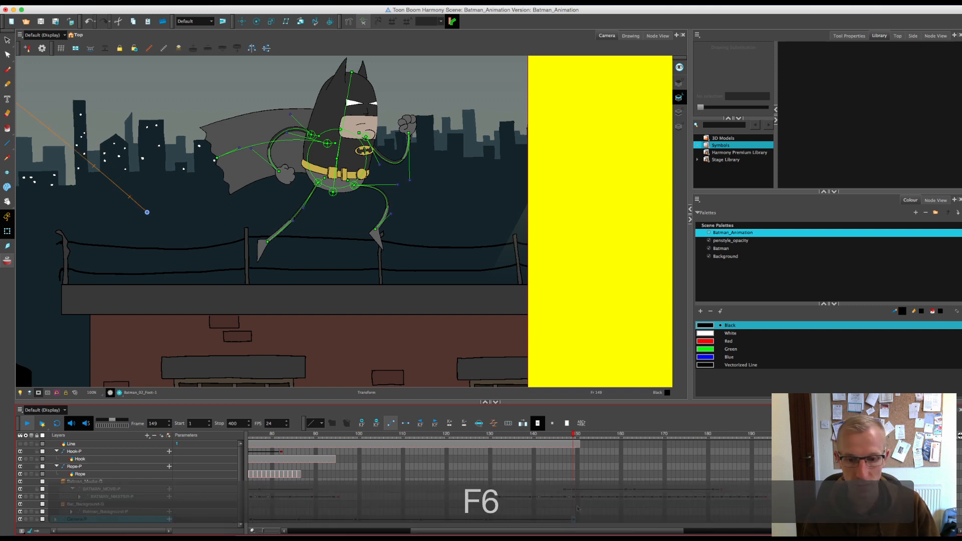
pyautogui.click(38, 393)
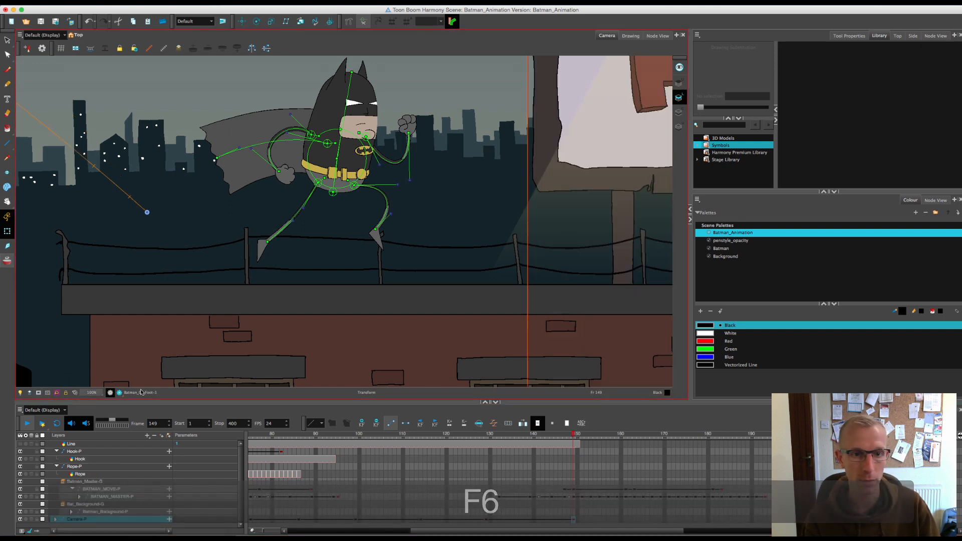
# Step: Add a Camera-P keyframe at frame 199, near the end of Batman's run across the rooftop
pyautogui.moveTo(598, 370); pyautogui.dragTo(596, 372)
pyautogui.press('1')
pyautogui.press('1')
pyautogui.press('1')
pyautogui.press('1')
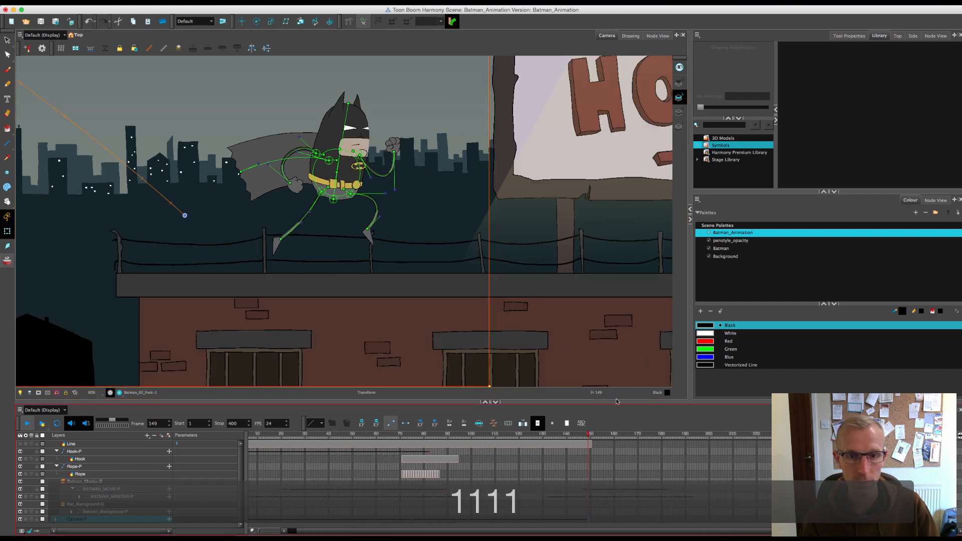
pyautogui.press('1')
pyautogui.press('1')
pyautogui.press('1')
pyautogui.press('1')
pyautogui.press('2')
pyautogui.press('2')
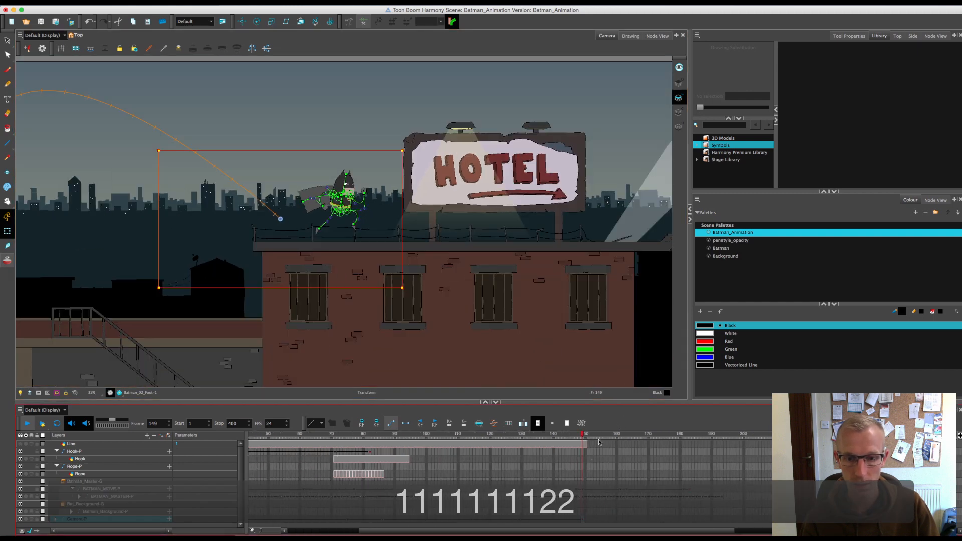
pyautogui.moveTo(582, 435); pyautogui.dragTo(722, 456)
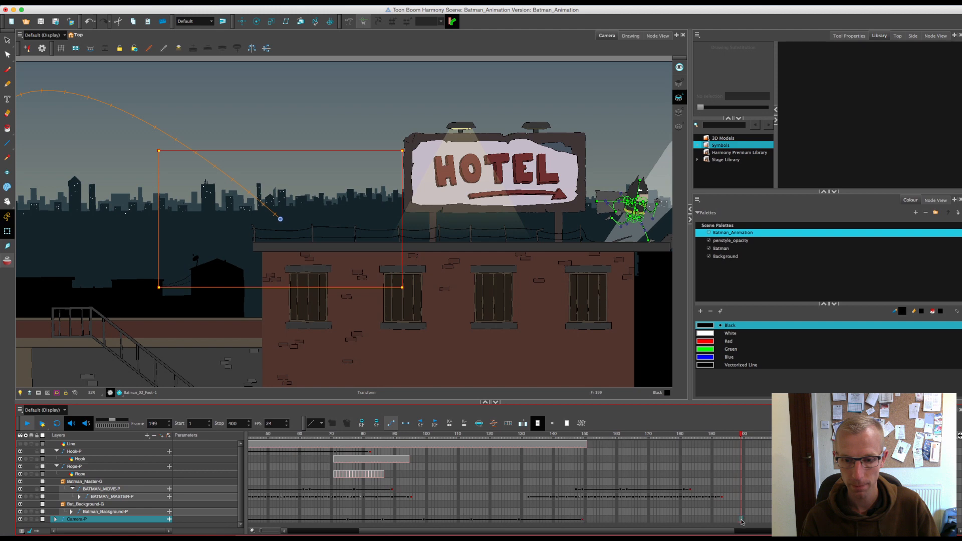
pyautogui.press('F6')
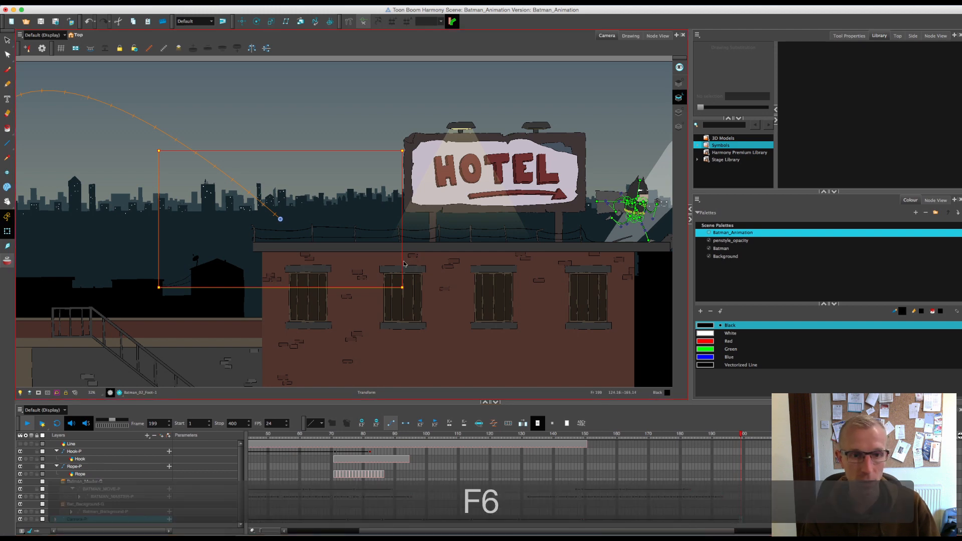
# Step: Move the camera frame at frame 199 along the rooftop to frame Batman beside the gargoyle and searchlight, and hide the deformation controls
pyautogui.moveTo(403, 263); pyautogui.dragTo(313, 255)
pyautogui.moveTo(161, 251); pyautogui.dragTo(667, 236)
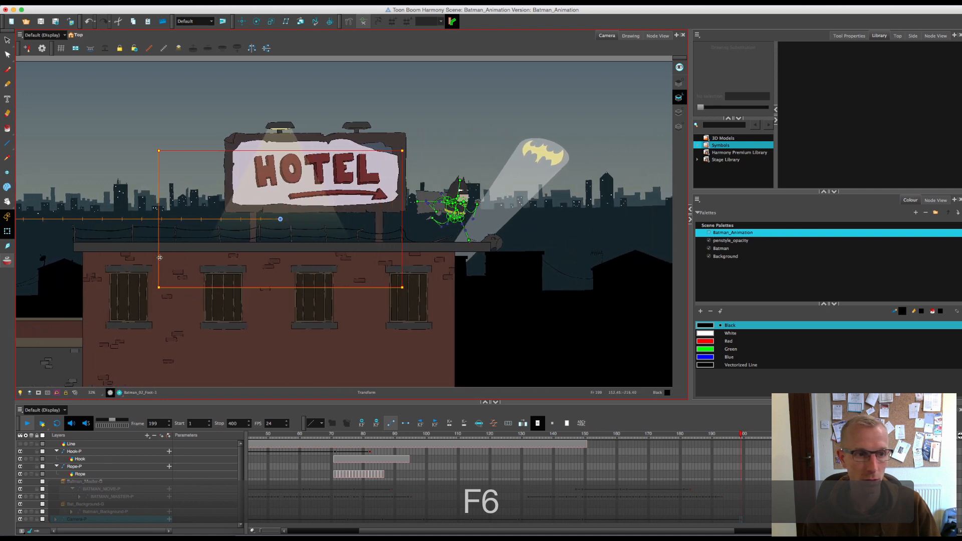
pyautogui.moveTo(159, 257); pyautogui.dragTo(754, 241)
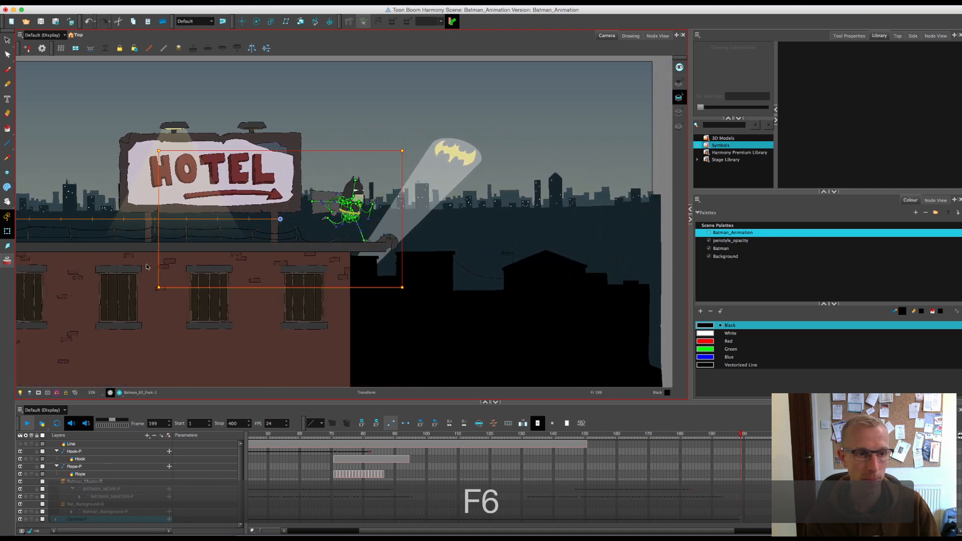
pyautogui.moveTo(159, 258); pyautogui.dragTo(227, 259)
pyautogui.moveTo(360, 310); pyautogui.dragTo(502, 224)
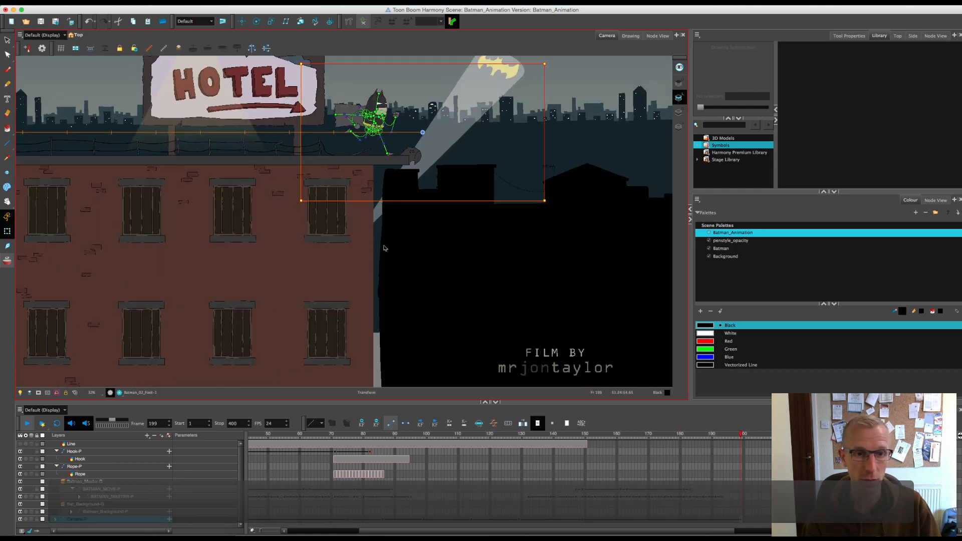
pyautogui.moveTo(402, 198); pyautogui.dragTo(396, 293)
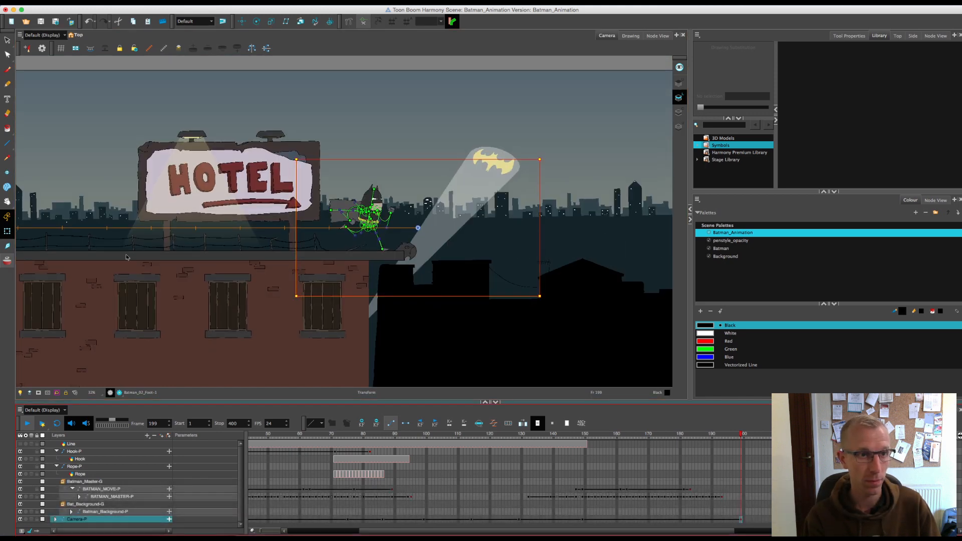
pyautogui.click(354, 22)
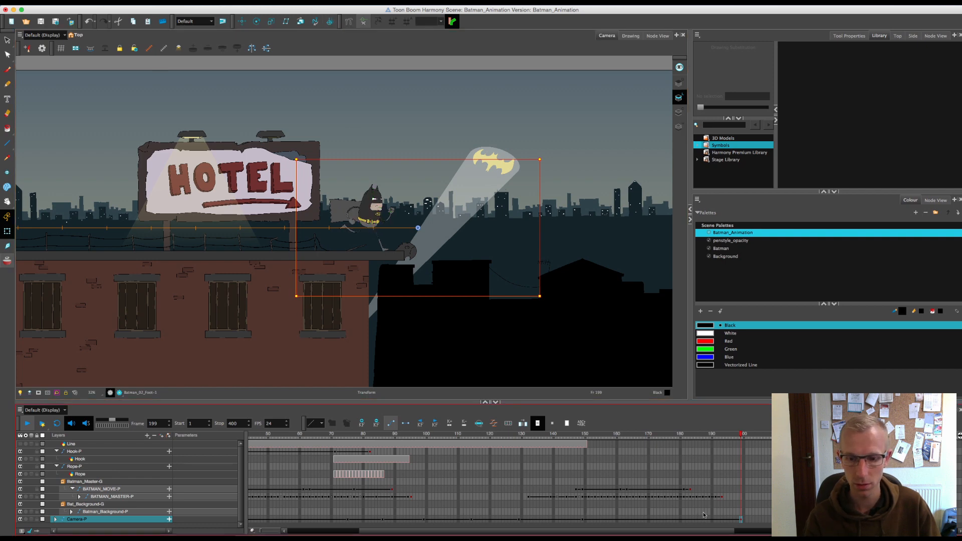
# Step: Ease the camera move with a right time ratio of 30 at frame 149 and a left time ratio of 30 at frame 199
pyautogui.click(583, 521)
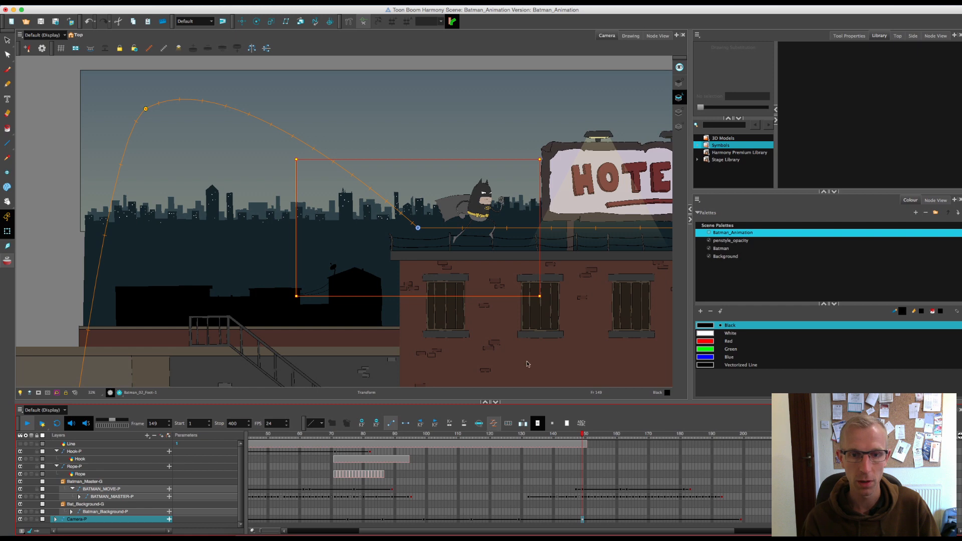
pyautogui.doubleClick(550, 299)
pyautogui.write('30')
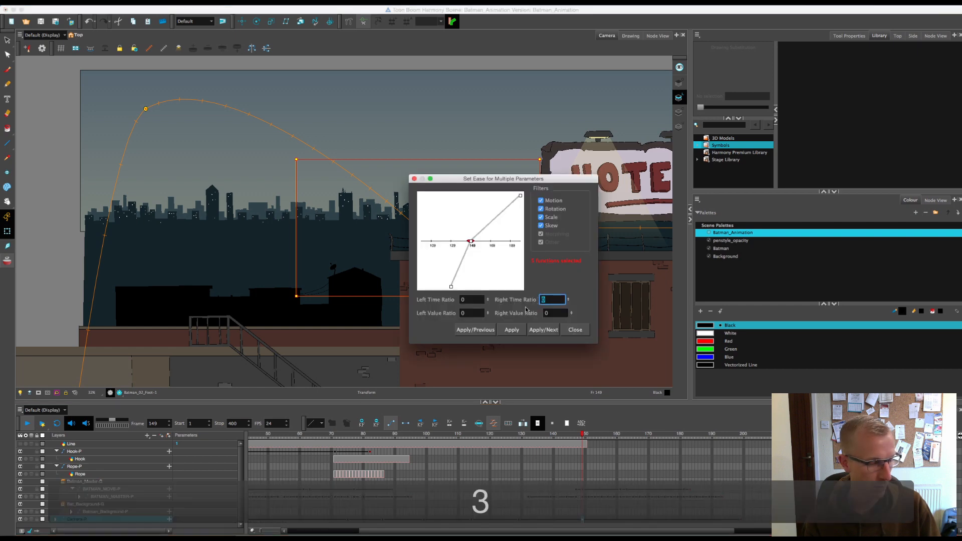
pyautogui.click(537, 331)
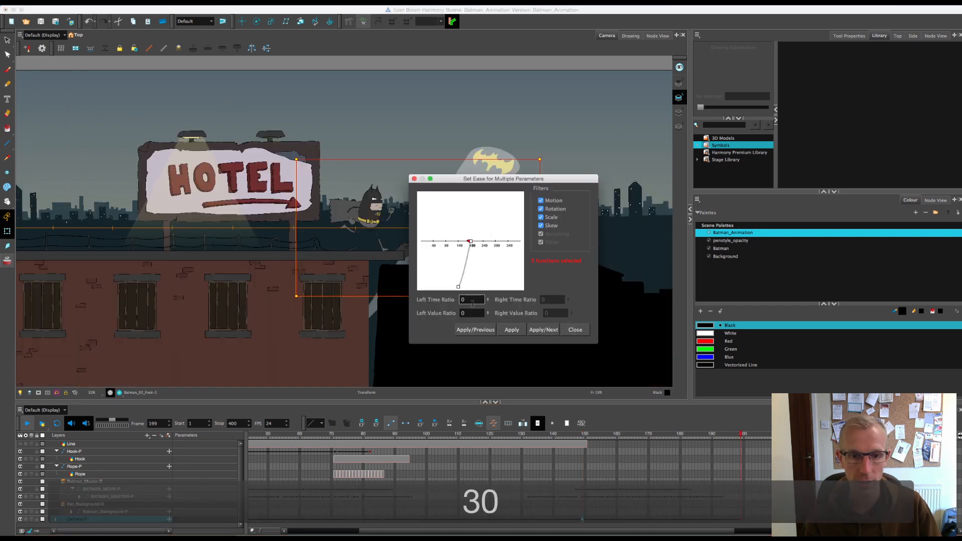
pyautogui.write('30')
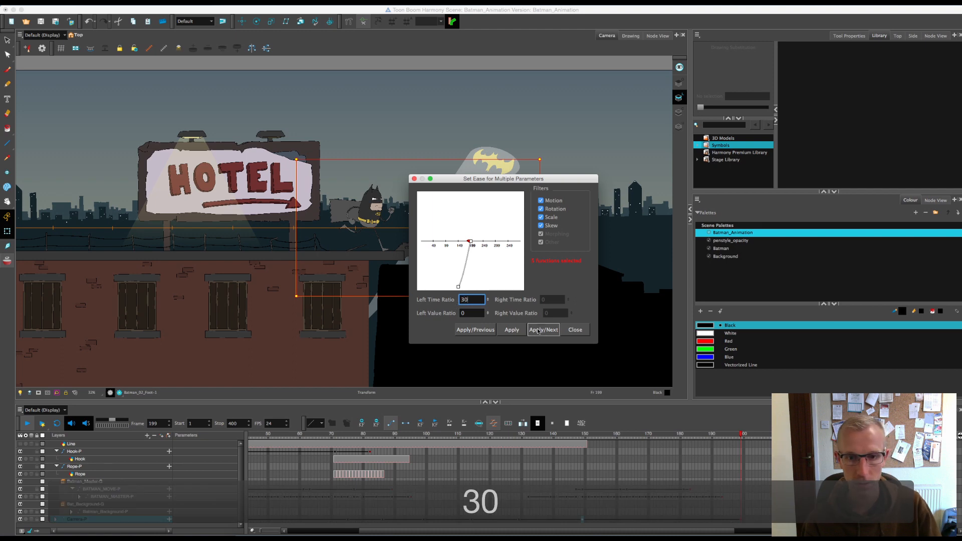
pyautogui.click(575, 330)
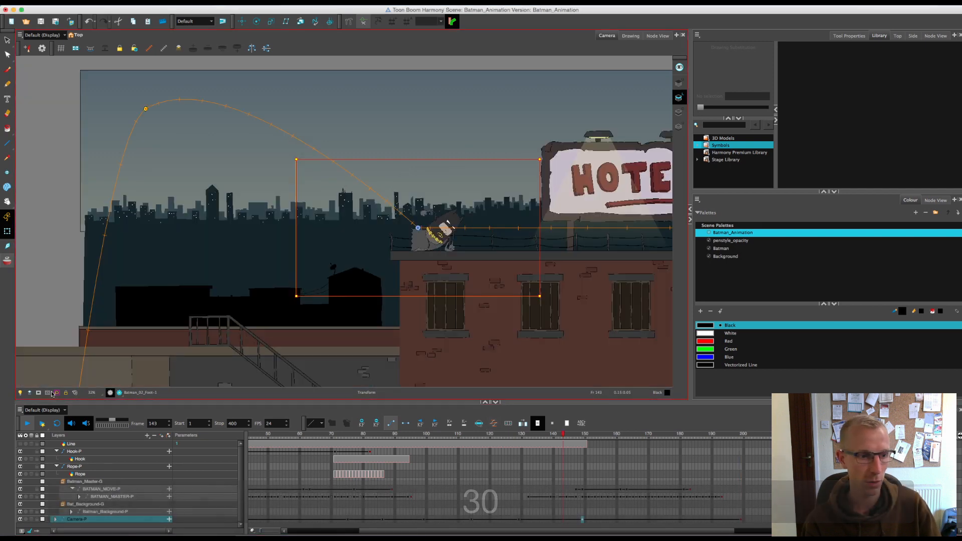
# Step: Turn the camera mask back on and review the camera move by playing and scrubbing through the run
pyautogui.click(38, 392)
pyautogui.press('2')
pyautogui.press('2')
pyautogui.press('2')
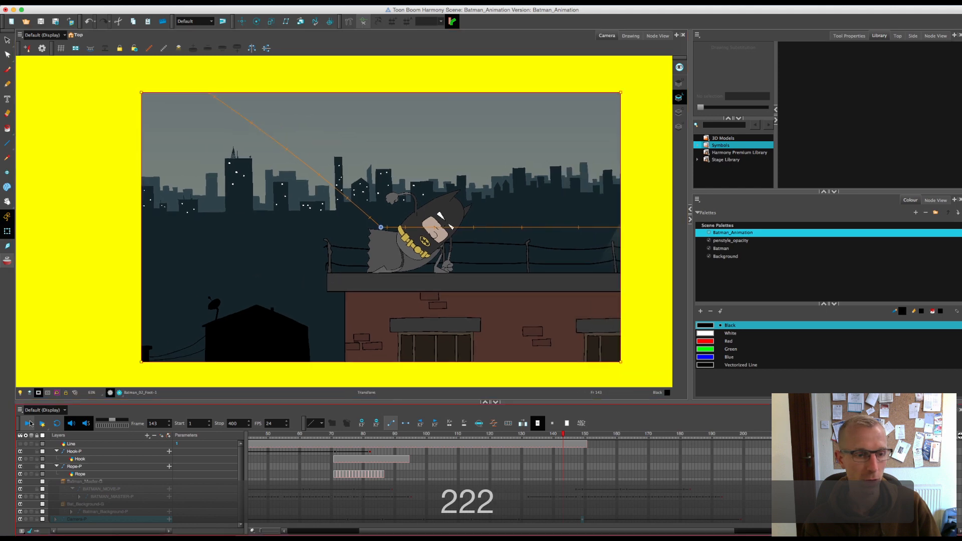
pyautogui.click(28, 424)
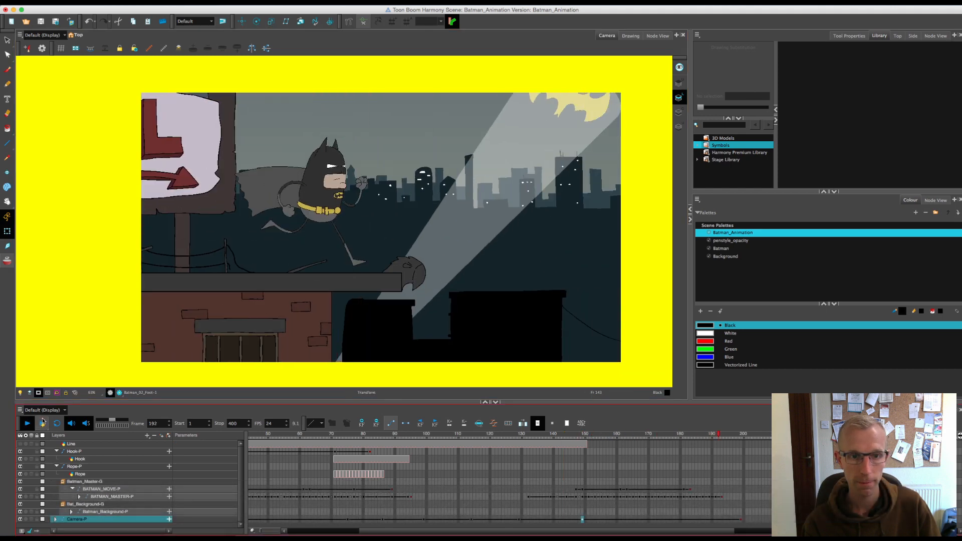
pyautogui.click(28, 423)
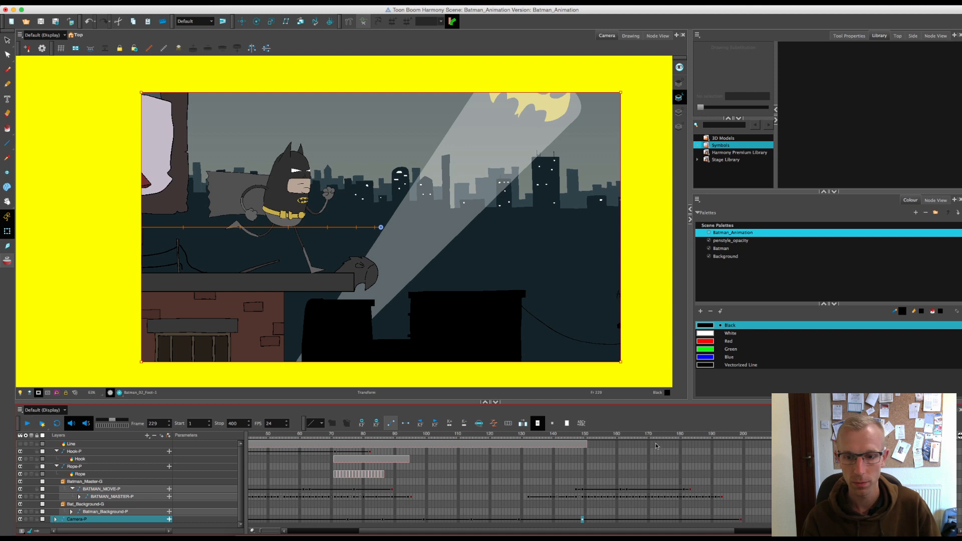
pyautogui.click(584, 435)
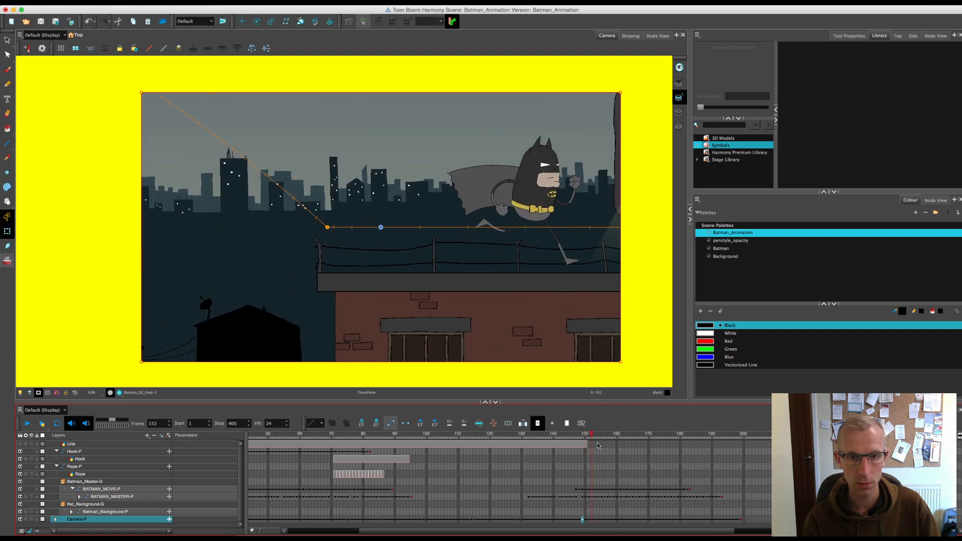
pyautogui.moveTo(598, 445); pyautogui.dragTo(713, 453)
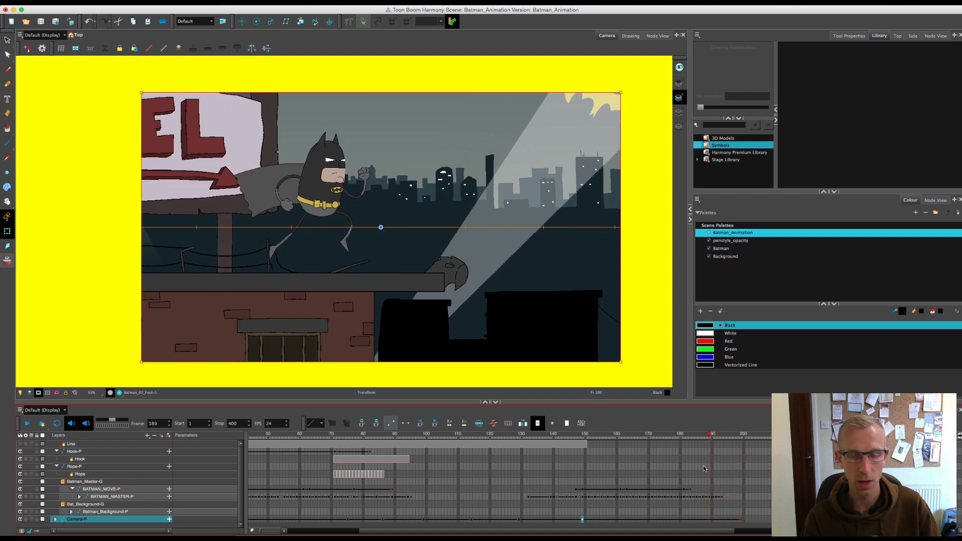
# Step: Move the final Camera-P keyframe from frame 199 to frame 208 and set its left time ratio to 50
pyautogui.click(741, 519)
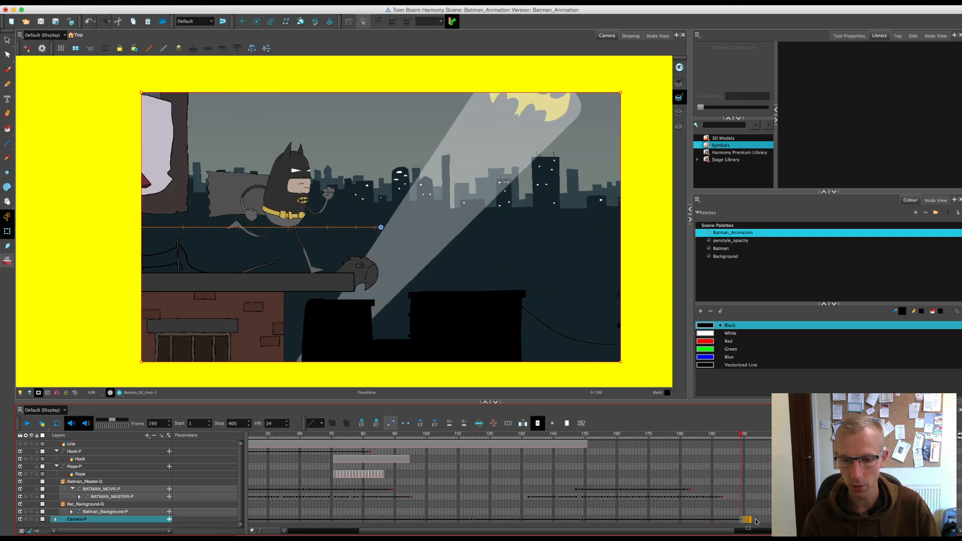
pyautogui.moveTo(629, 435); pyautogui.dragTo(764, 482)
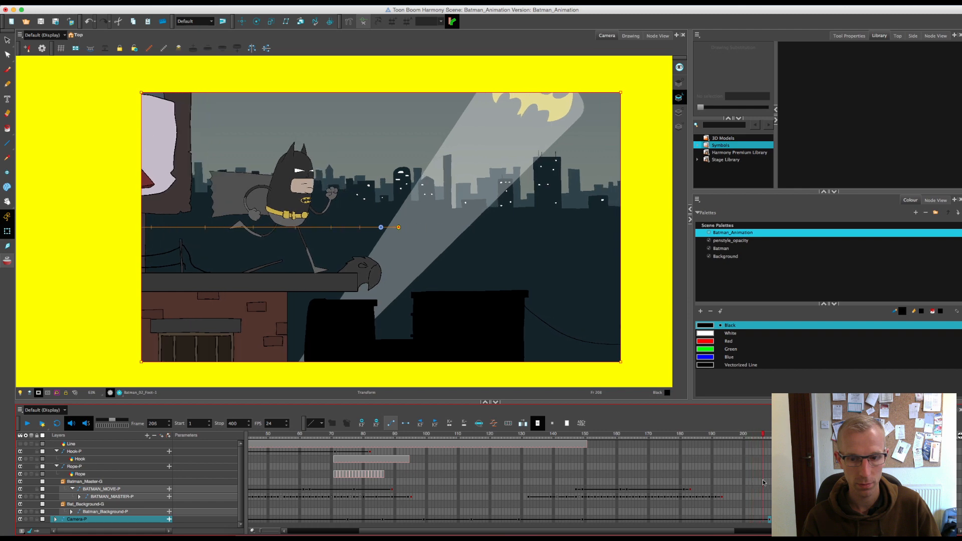
pyautogui.moveTo(769, 520); pyautogui.dragTo(770, 520)
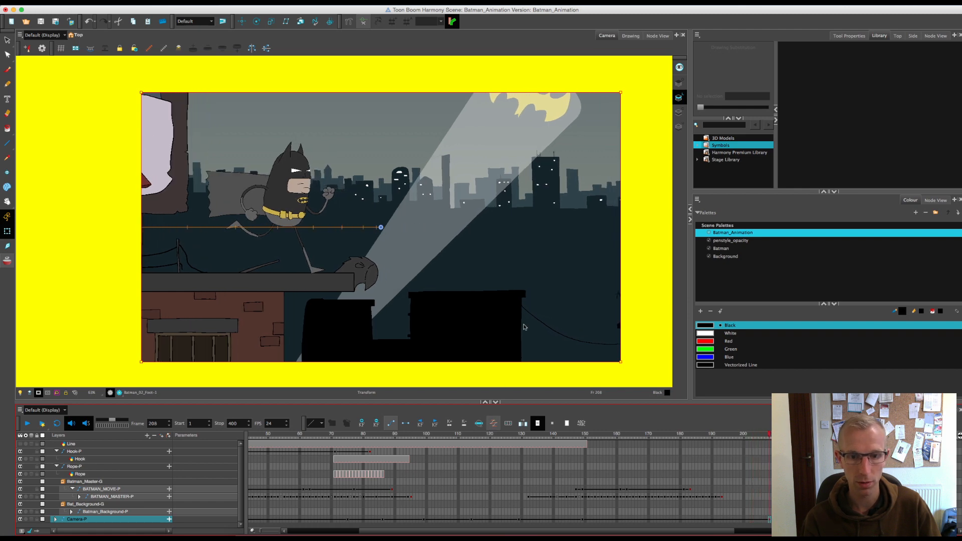
pyautogui.doubleClick(465, 299)
pyautogui.write('50')
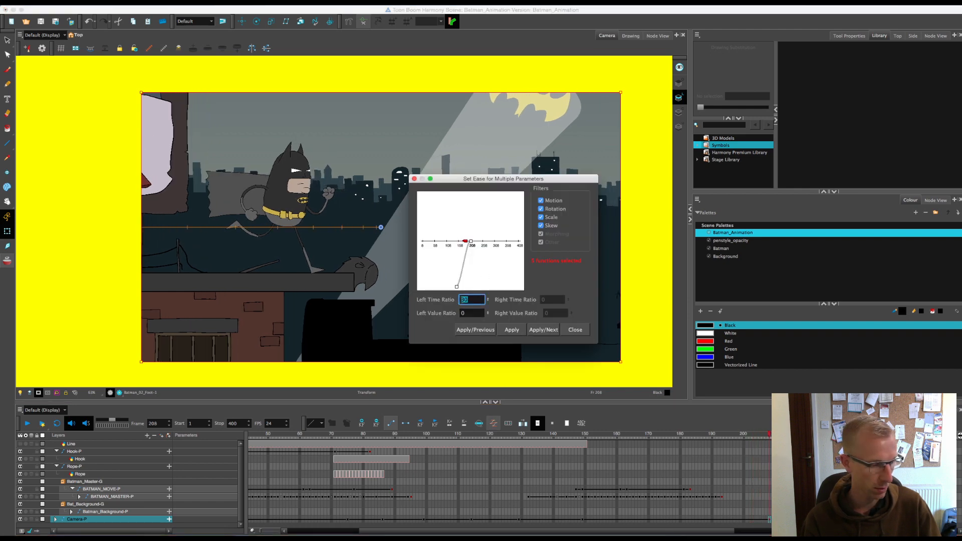
pyautogui.click(581, 334)
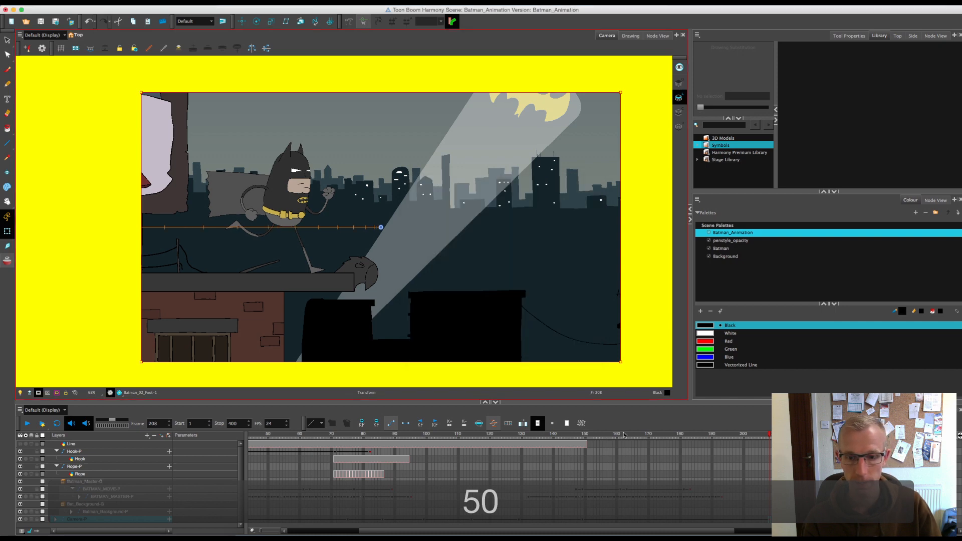
# Step: Play back the landing and run from frame 134 to review the extended camera ease
pyautogui.moveTo(581, 437); pyautogui.dragTo(533, 483)
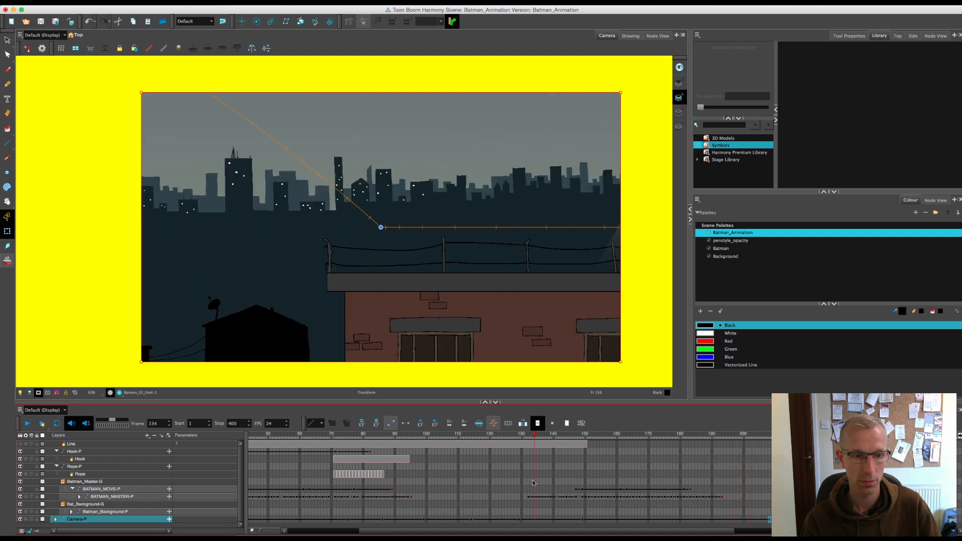
pyautogui.click(26, 424)
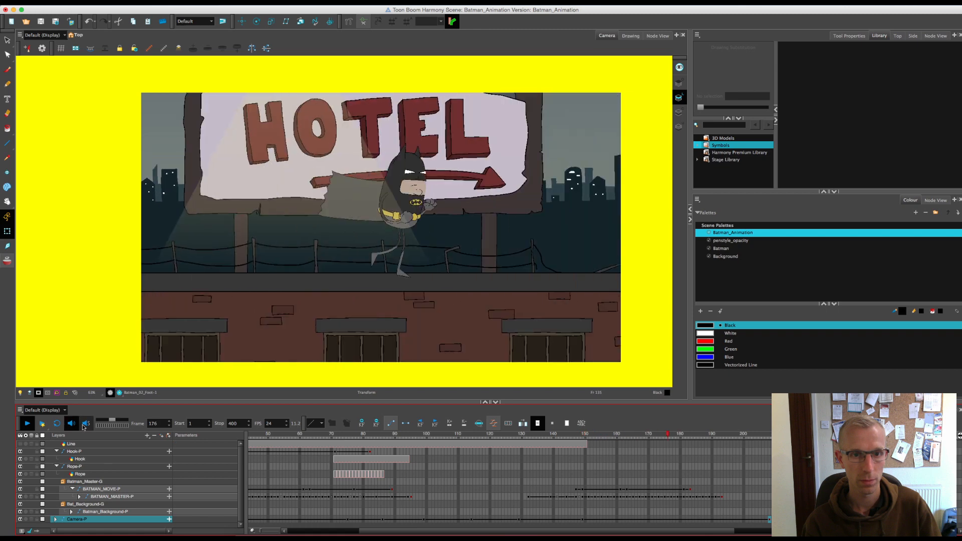
pyautogui.click(26, 424)
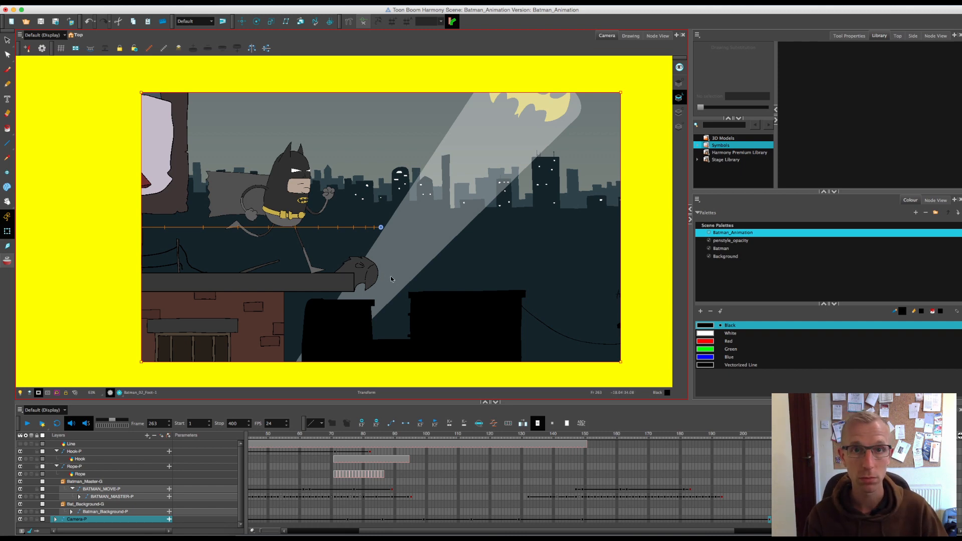
# Step: Copy Batman's standing pose on BATMAN_MASTER-P from frame 1 and paste it at frame 195
pyautogui.hscroll(-4, 558, 466)
pyautogui.click(281, 496)
pyautogui.press('super+c')
pyautogui.hscroll(6, 558, 496)
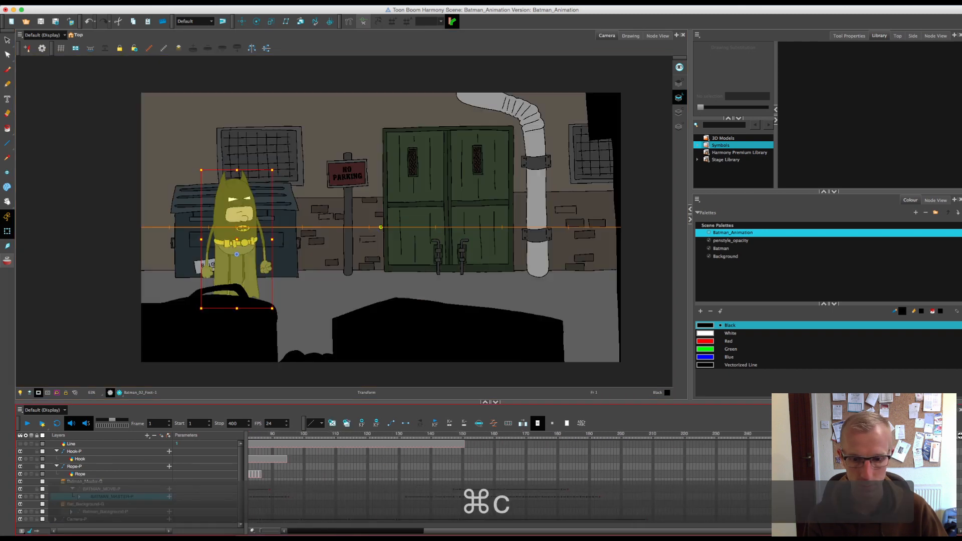
pyautogui.click(601, 496)
pyautogui.press('super+v')
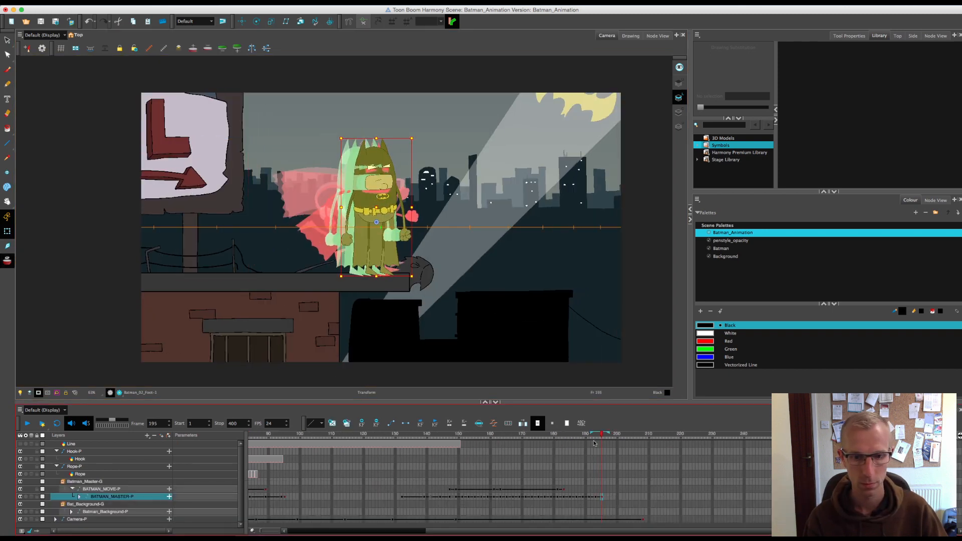
# Step: Select both of Batman's legs in the standing pose at frame 195 and show their deformation controls
pyautogui.click(600, 436)
pyautogui.moveTo(599, 438); pyautogui.dragTo(601, 439)
pyautogui.click(362, 246)
pyautogui.press('2')
pyautogui.press('2')
pyautogui.press('2')
pyautogui.press('2')
pyautogui.press('2')
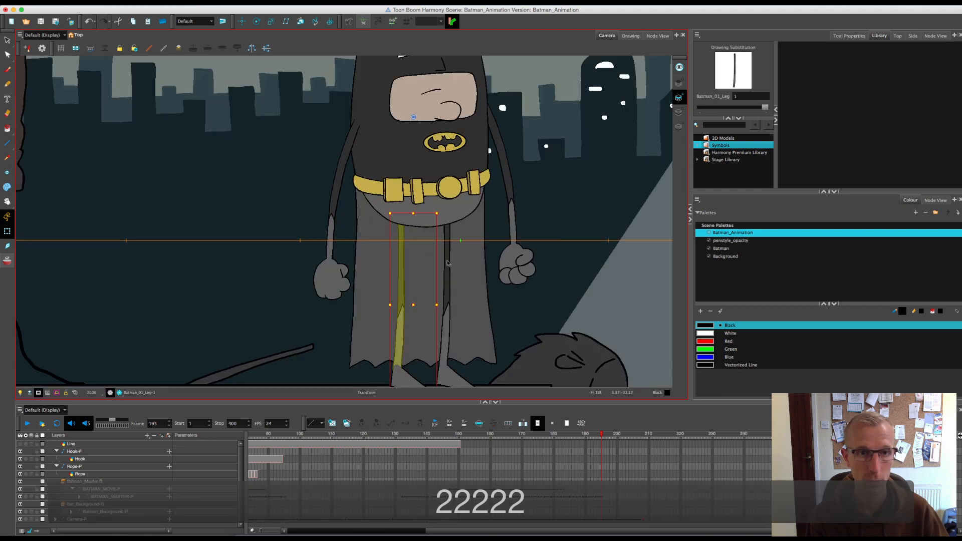
pyautogui.moveTo(447, 263); pyautogui.dragTo(408, 262)
pyautogui.click(456, 236)
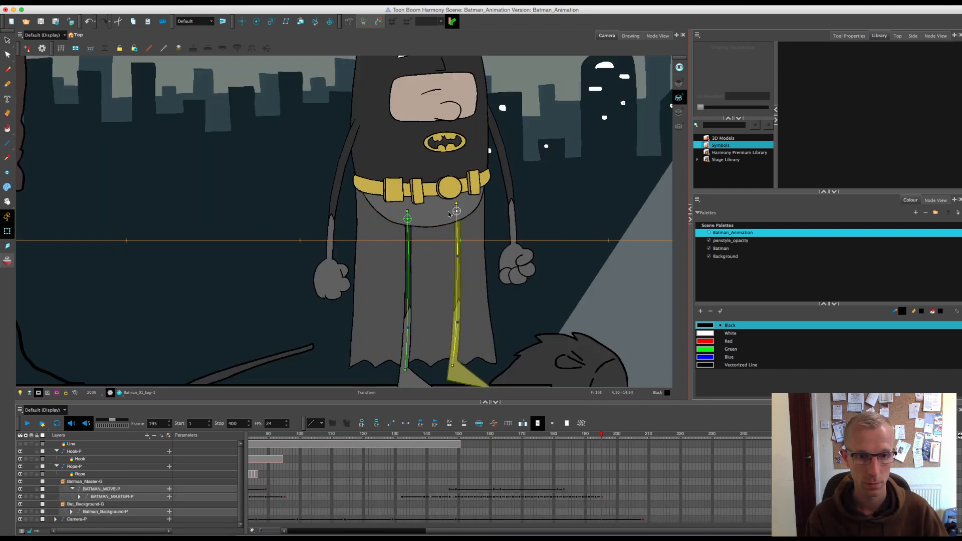
# Step: Nudge Batman slightly downward at frame 195 and rotate his feet to rest on the rooftop
pyautogui.click(112, 497)
pyautogui.press('space')
pyautogui.moveTo(428, 363); pyautogui.dragTo(419, 309)
pyautogui.moveTo(583, 440); pyautogui.dragTo(602, 436)
pyautogui.moveTo(420, 123); pyautogui.dragTo(420, 126)
pyautogui.click(465, 328)
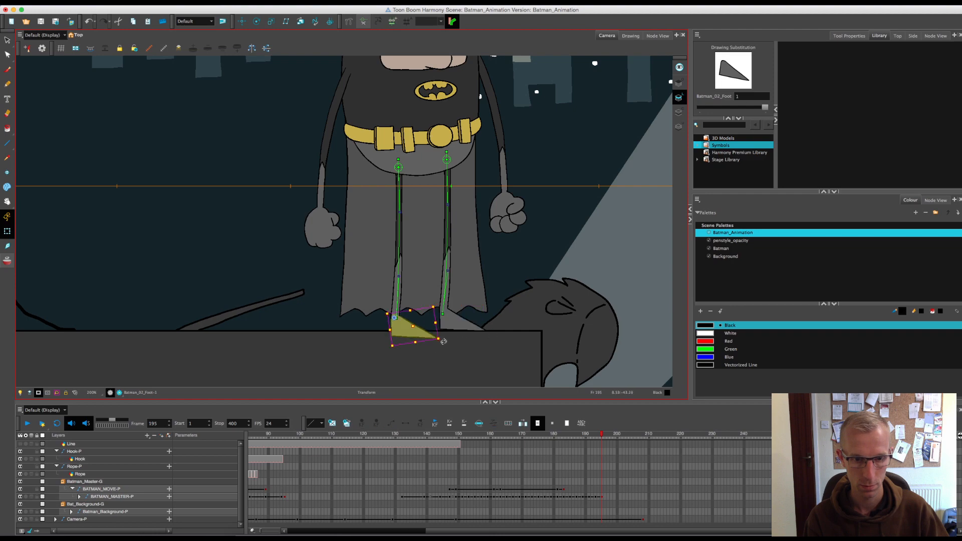
pyautogui.click(604, 442)
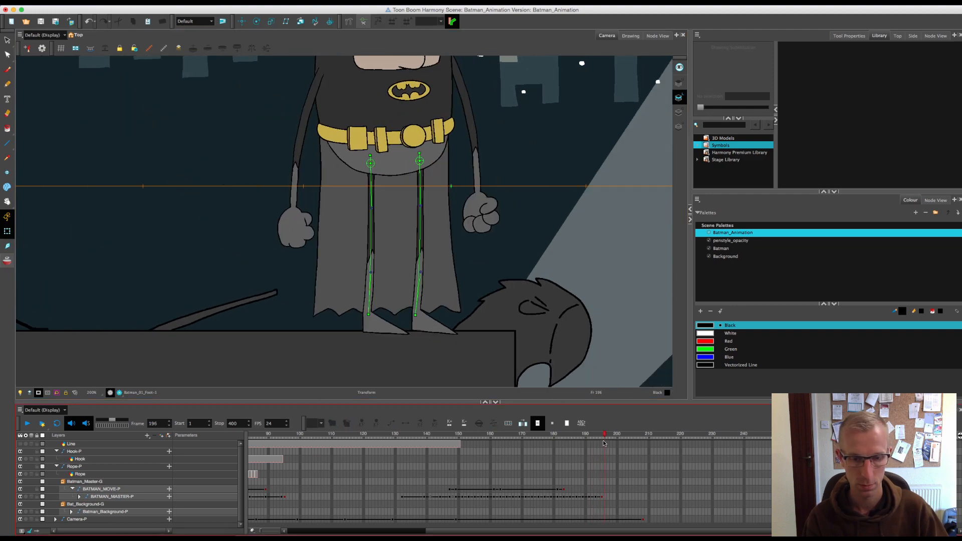
# Step: Shift the standing-pose keyframe on BATMAN_MASTER-P a couple of frames past frame 195 and select the transition pose at frame 195
pyautogui.press('1')
pyautogui.press('1')
pyautogui.press('1')
pyautogui.press('1')
pyautogui.moveTo(604, 436)
pyautogui.mouseDown()
pyautogui.moveTo(581, 437)
pyautogui.moveTo(602, 438)
pyautogui.mouseUp()
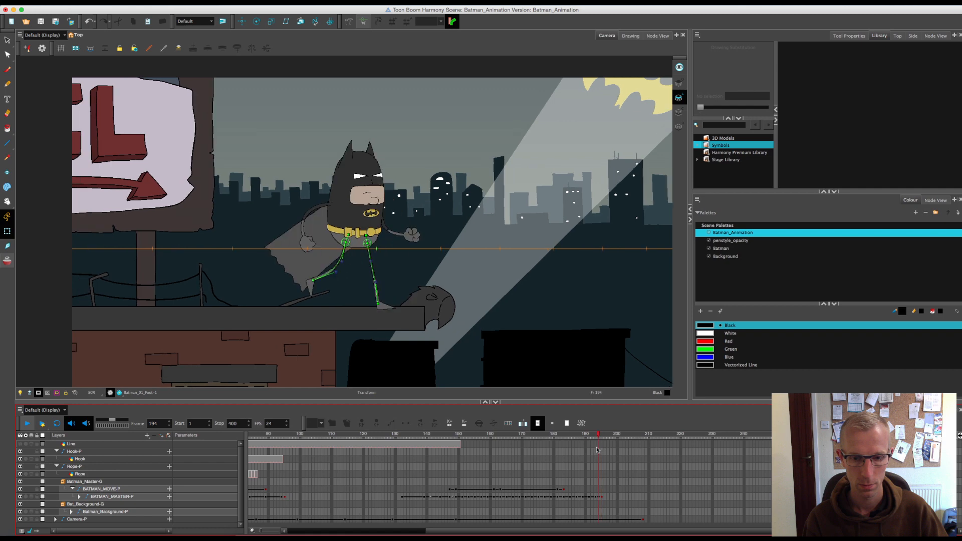
pyautogui.click(602, 496)
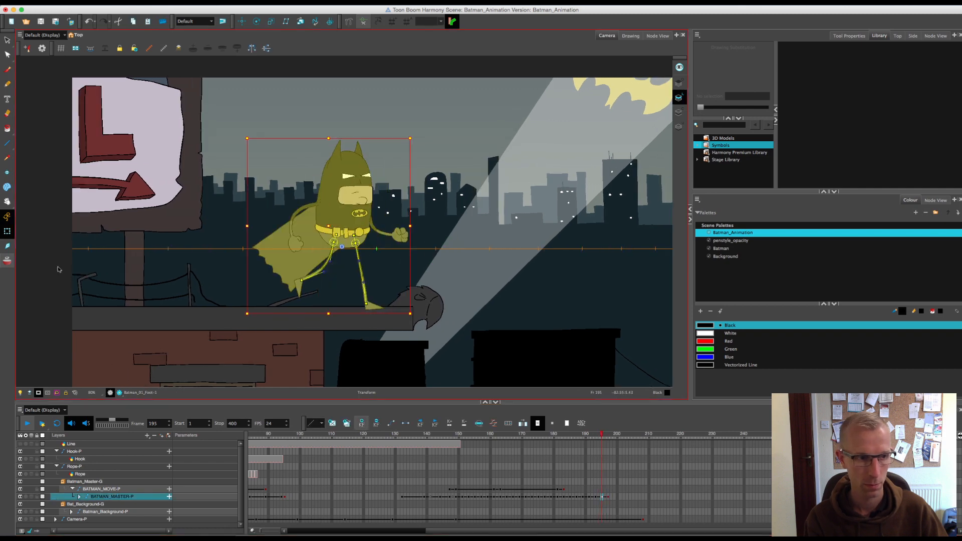
# Step: Turn on onion skinning at frame 195 and undo the last two changes to the transition pose
pyautogui.hotkey('alt', 'o')
pyautogui.press('2')
pyautogui.press('2')
pyautogui.press('2')
pyautogui.press('2')
pyautogui.press('2')
pyautogui.press('1')
pyautogui.press('1')
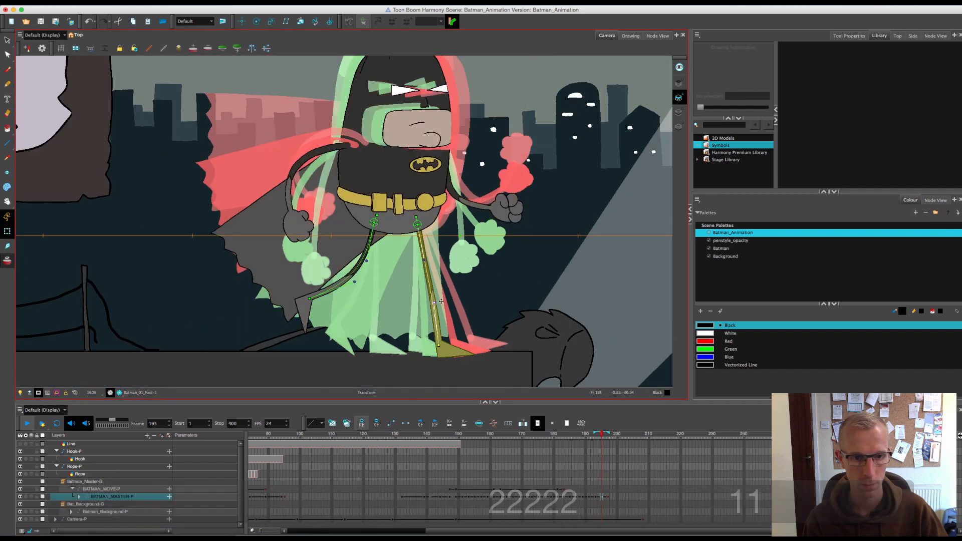
pyautogui.press('super+z')
pyautogui.press('super+z')
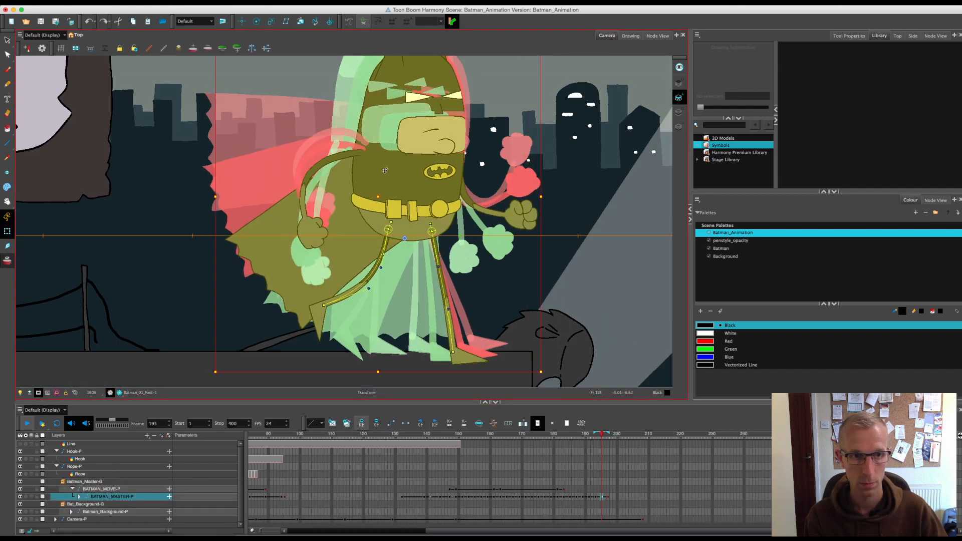
# Step: Reposition Batman's body and plant his front leg on the rooftop in the frame 195 transition pose
pyautogui.moveTo(385, 171); pyautogui.dragTo(381, 216)
pyautogui.moveTo(404, 184); pyautogui.dragTo(423, 187)
pyautogui.moveTo(434, 313); pyautogui.dragTo(430, 262)
pyautogui.moveTo(435, 339)
pyautogui.mouseDown()
pyautogui.moveTo(425, 330)
pyautogui.moveTo(434, 326)
pyautogui.mouseUp()
pyautogui.press('.')
pyautogui.press('.')
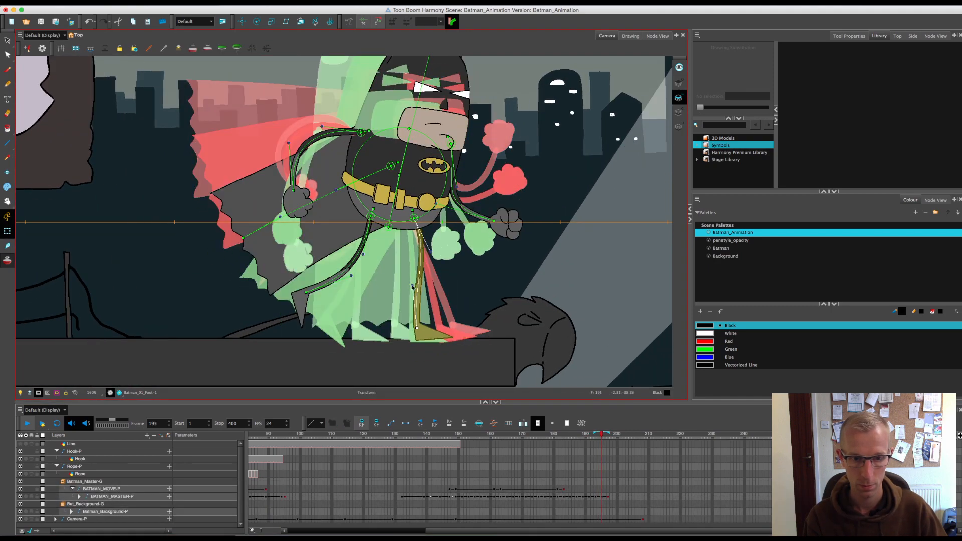
# Step: Turn off onion skinning and bring Batman's back leg forward in the frame 195 transition pose
pyautogui.moveTo(602, 434); pyautogui.dragTo(607, 440)
pyautogui.hotkey('alt', 'o')
pyautogui.click(609, 497)
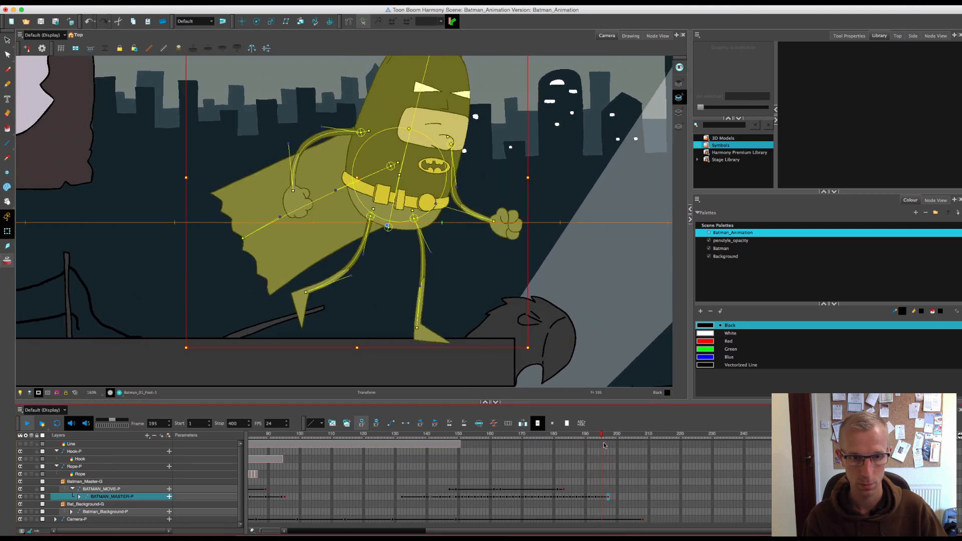
pyautogui.click(348, 284)
# Step: Key Batman's standing pose at frame 197 and extend it with a keyframe at frame 201
pyautogui.moveTo(598, 436); pyautogui.dragTo(607, 440)
pyautogui.click(408, 200)
pyautogui.press('F6')
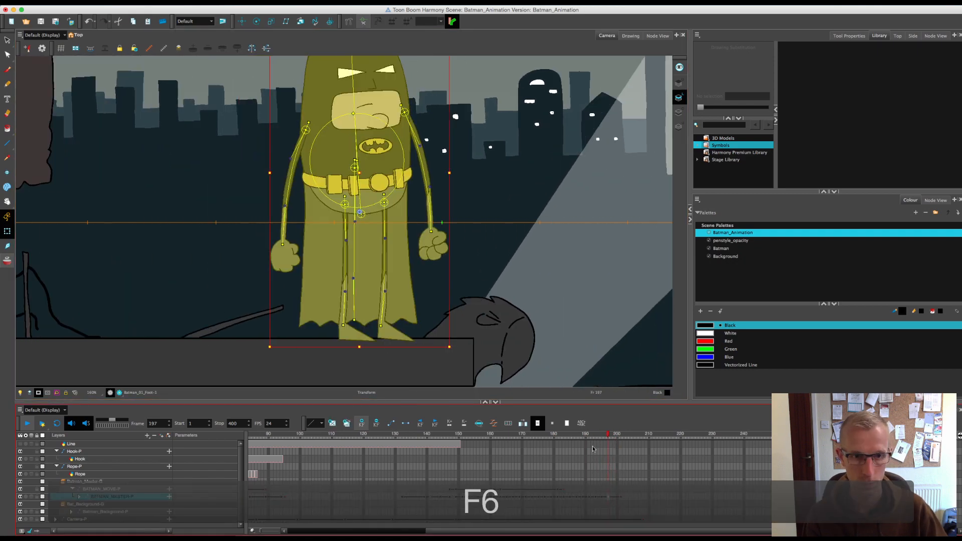
pyautogui.click(421, 210)
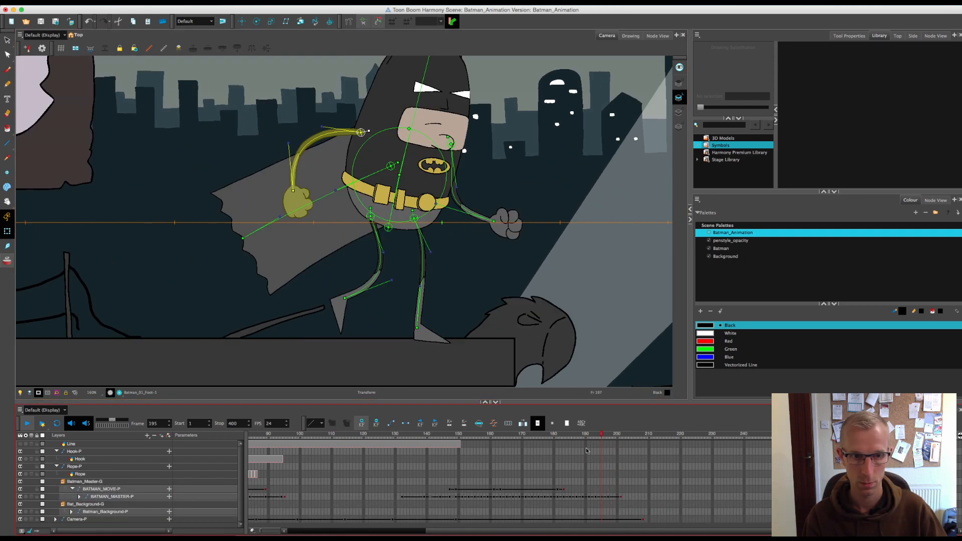
# Step: Bend both of Batman's arms at frame 197 so his hands rest on his hips
pyautogui.moveTo(588, 435); pyautogui.dragTo(608, 485)
pyautogui.click(258, 296)
pyautogui.click(286, 158)
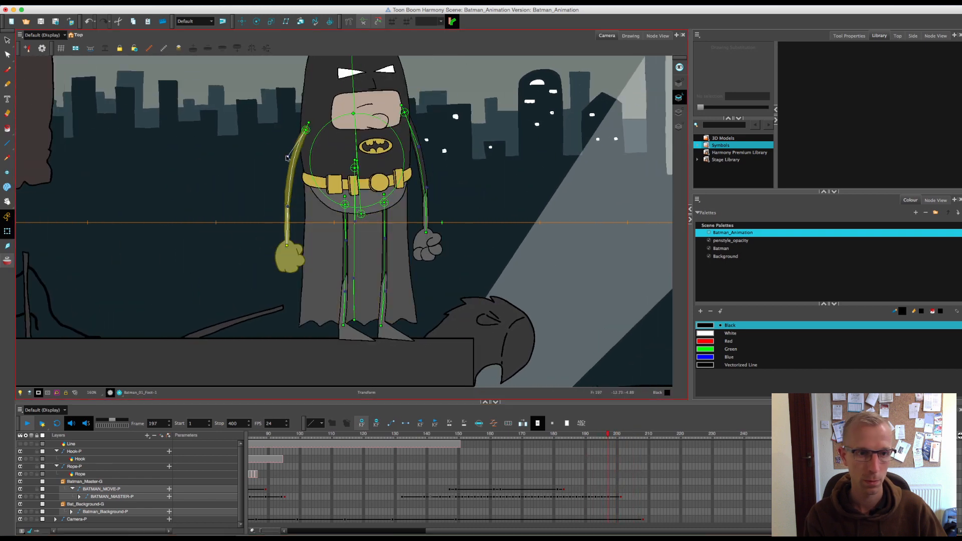
pyautogui.moveTo(269, 148); pyautogui.dragTo(274, 139)
pyautogui.click(311, 187)
pyautogui.moveTo(401, 105); pyautogui.dragTo(398, 107)
pyautogui.moveTo(478, 209); pyautogui.dragTo(424, 173)
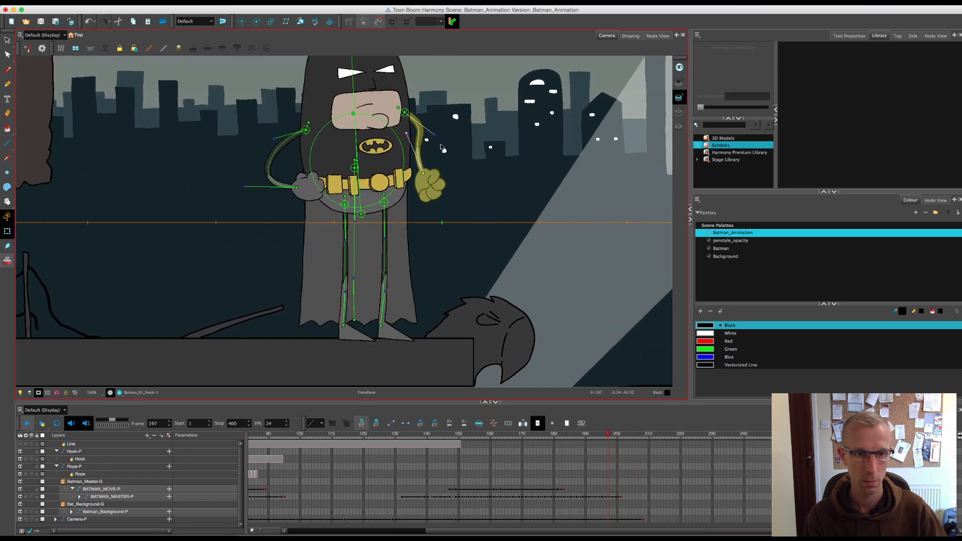
pyautogui.click(423, 164)
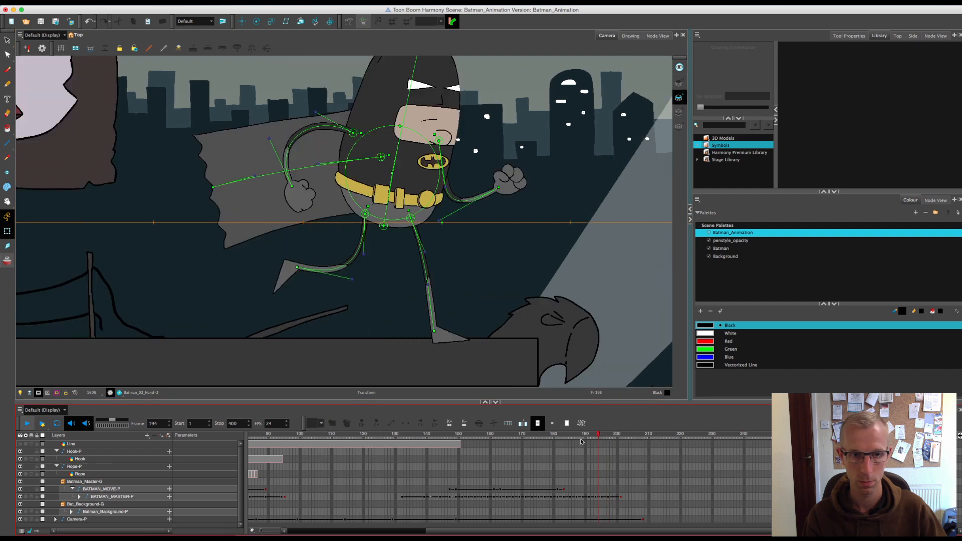
pyautogui.click(444, 150)
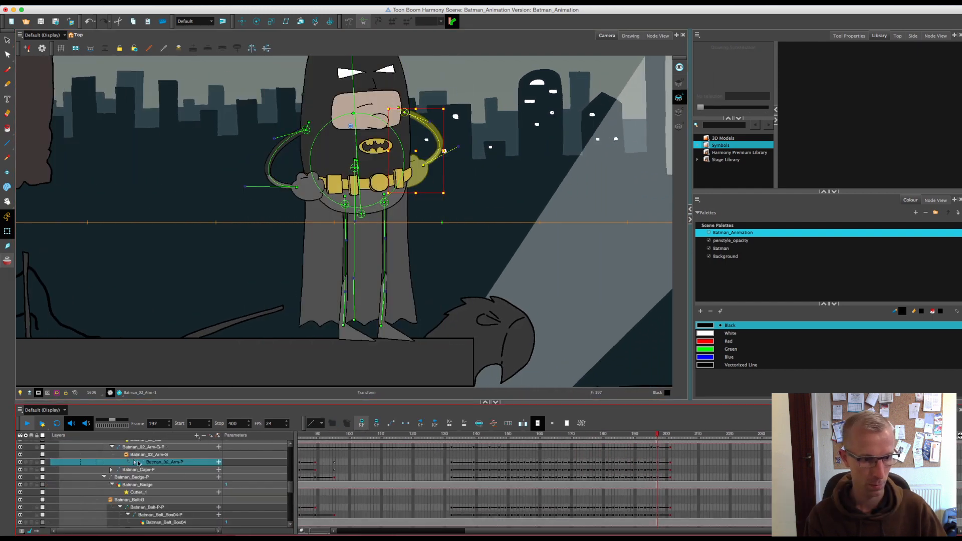
# Step: Copy the bent-arm pose on Batman_02_Arm-P from frame 197 and paste it at frame 201
pyautogui.click(659, 466)
pyautogui.press('super+c')
pyautogui.press('F6')
pyautogui.press('super+c')
pyautogui.click(670, 466)
pyautogui.press('super+v')
# Step: Copy the bent-arm pose on Batman_01_Arm-P from frame 197 and paste it at frame 201
pyautogui.click(230, 180)
pyautogui.press('o')
pyautogui.press('o')
pyautogui.scroll(3, 278, 468)
pyautogui.click(127, 472)
pyautogui.click(658, 472)
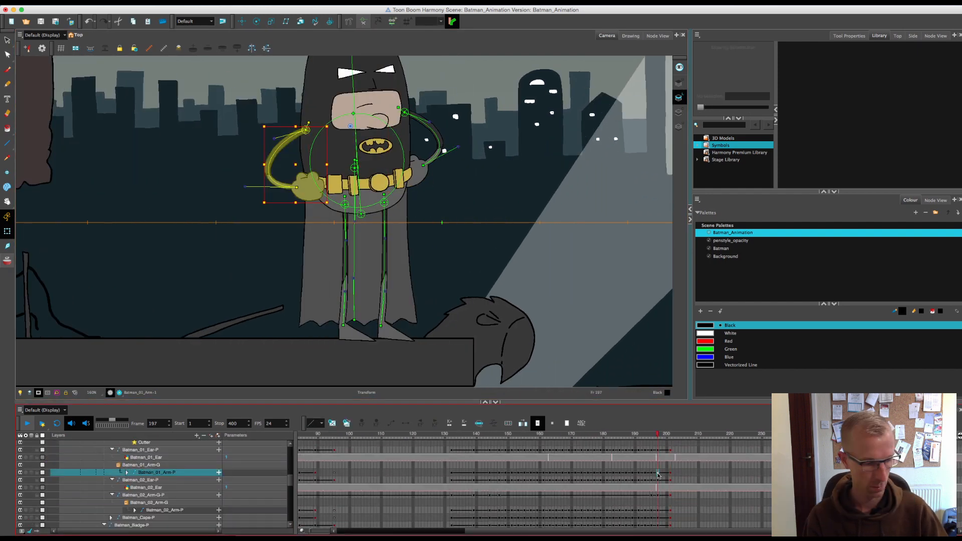
pyautogui.press('super+c')
pyautogui.click(671, 472)
pyautogui.press('super+v')
# Step: Swing Batman's cape forward past his legs toward the gargoyle at frame 201
pyautogui.press('1')
pyautogui.press('1')
pyautogui.press('1')
pyautogui.moveTo(671, 434); pyautogui.dragTo(670, 463)
pyautogui.click(365, 280)
pyautogui.press('super+z')
pyautogui.press('2')
pyautogui.press('2')
pyautogui.press('2')
pyautogui.press('2')
pyautogui.press('2')
pyautogui.press('1')
pyautogui.press('1')
pyautogui.press('1')
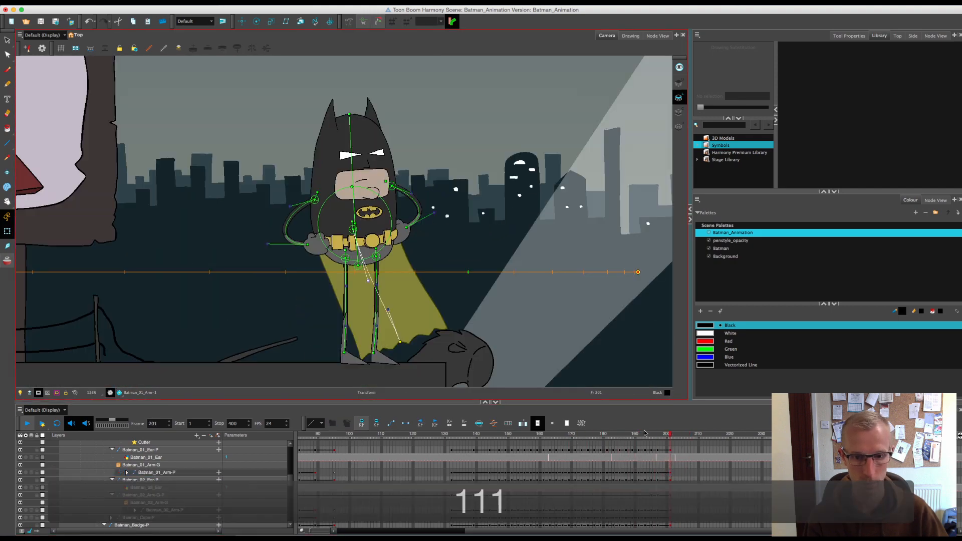
pyautogui.moveTo(414, 306); pyautogui.dragTo(283, 285)
# Step: Straighten Batman's cape so it hangs down behind his legs at frame 210
pyautogui.press('.')
pyautogui.press('.')
pyautogui.press('.')
pyautogui.press('.')
pyautogui.press('.')
pyautogui.press('.')
pyautogui.press('.')
pyautogui.press('.')
pyautogui.press('.')
pyautogui.moveTo(650, 435); pyautogui.dragTo(698, 435)
pyautogui.moveTo(414, 303); pyautogui.dragTo(321, 354)
pyautogui.click(698, 436)
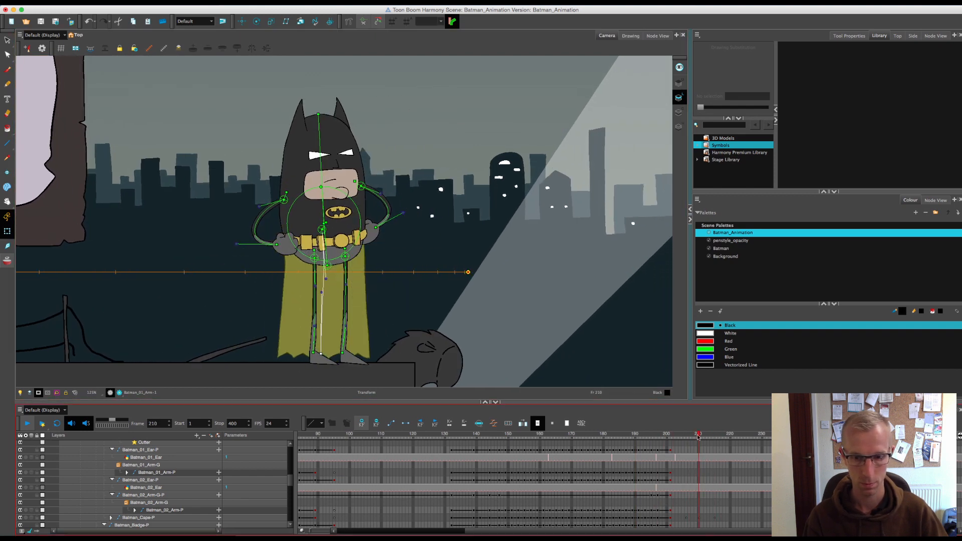
# Step: Swing the cape back behind Batman at frame 215 and clear the Batman_Cape-P keyframe at frame 210
pyautogui.moveTo(698, 437); pyautogui.dragTo(714, 470)
pyautogui.moveTo(226, 314); pyautogui.dragTo(280, 340)
pyautogui.moveTo(327, 223); pyautogui.dragTo(340, 203)
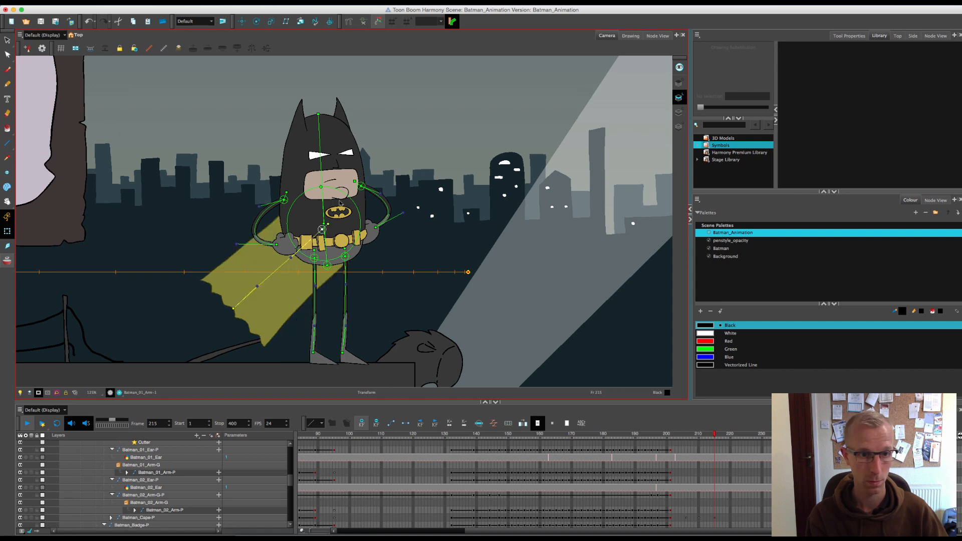
pyautogui.moveTo(700, 437)
pyautogui.mouseDown()
pyautogui.moveTo(676, 438)
pyautogui.moveTo(697, 438)
pyautogui.mouseUp()
pyautogui.click(699, 519)
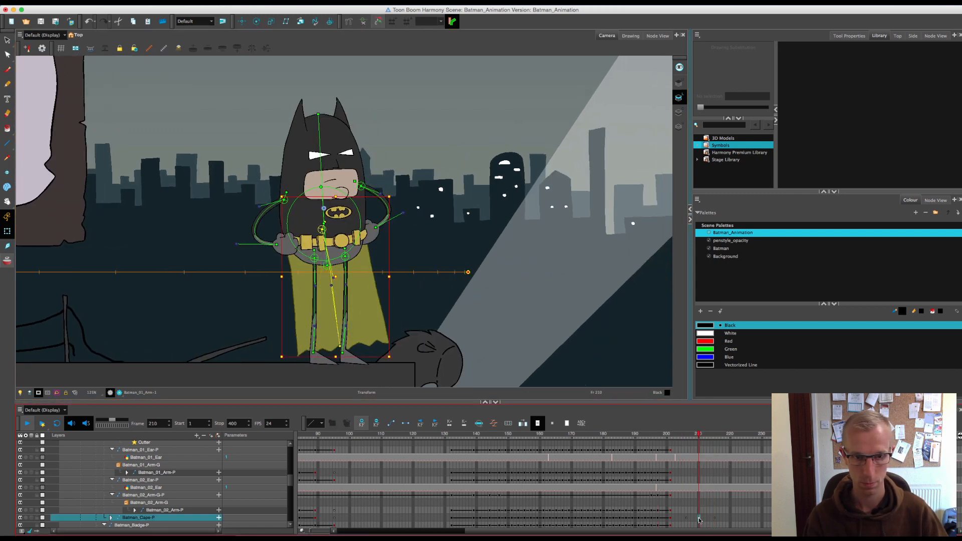
pyautogui.press('Escape')
# Step: Settle the cape straight down by frame 222 and play the animation from frame 180
pyautogui.click(717, 434)
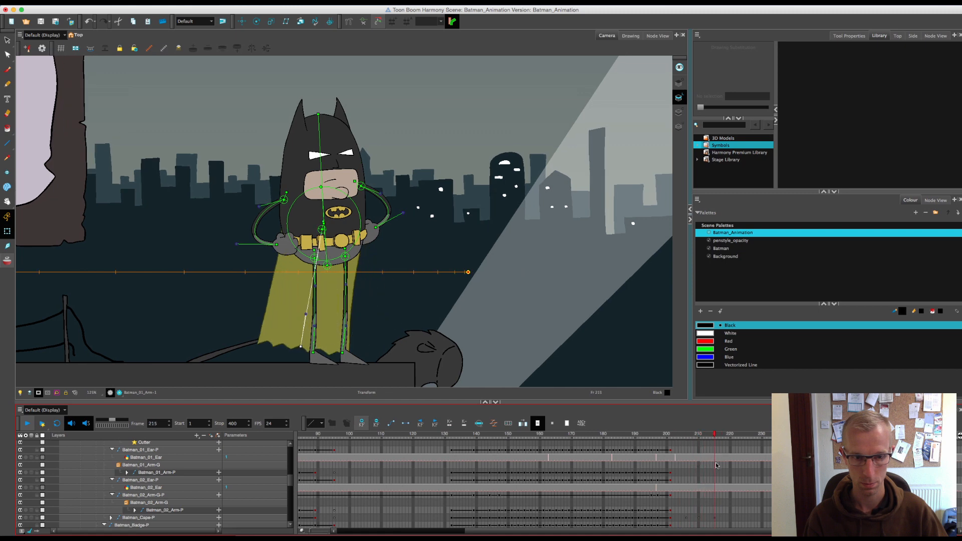
pyautogui.click(737, 517)
pyautogui.moveTo(300, 346); pyautogui.dragTo(316, 348)
pyautogui.moveTo(722, 436); pyautogui.dragTo(698, 435)
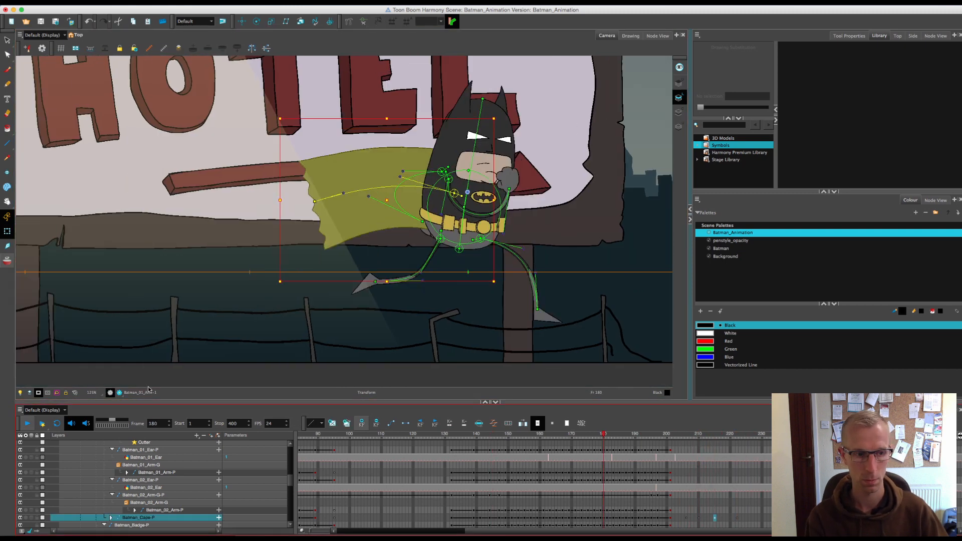
pyautogui.click(28, 423)
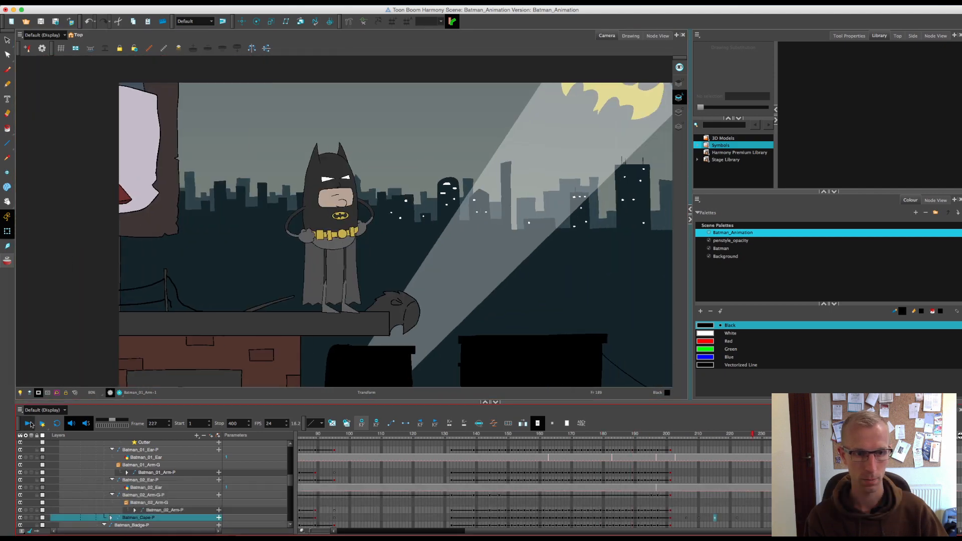
pyautogui.click(27, 424)
# Step: Pull the cape tip slightly further back around frame 215 and check the neighbouring frames
pyautogui.click(721, 457)
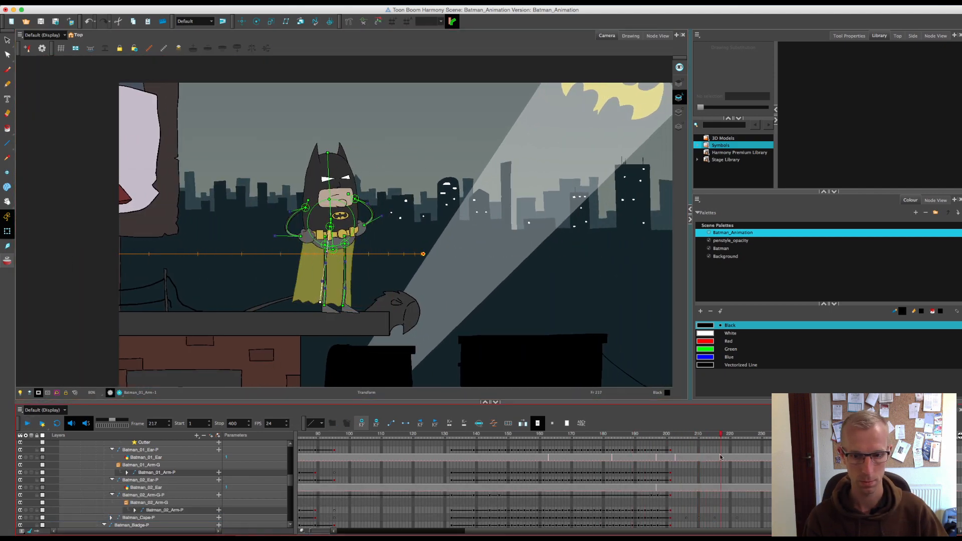
pyautogui.click(708, 435)
pyautogui.moveTo(320, 301); pyautogui.dragTo(316, 302)
pyautogui.click(717, 437)
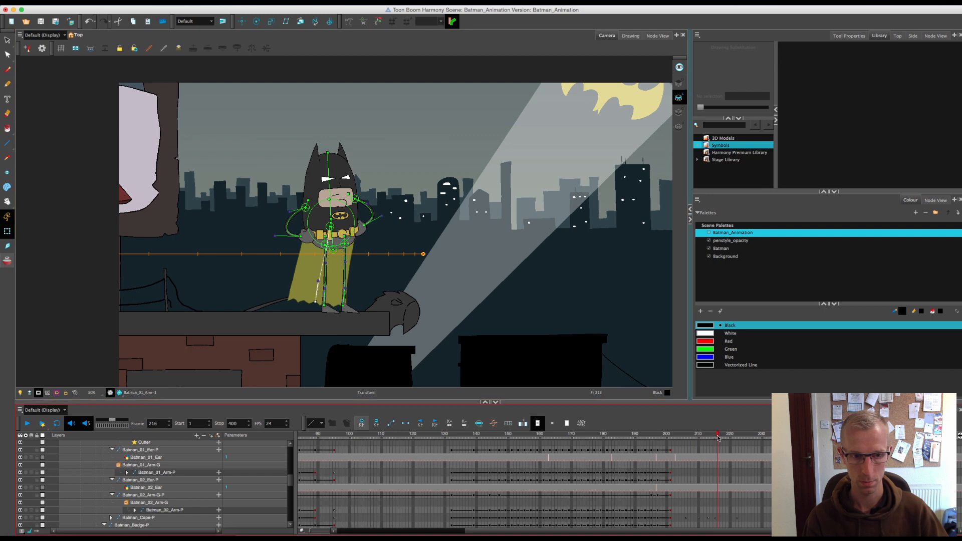
pyautogui.moveTo(717, 437)
pyautogui.mouseDown()
pyautogui.moveTo(668, 436)
pyautogui.moveTo(721, 436)
pyautogui.mouseUp()
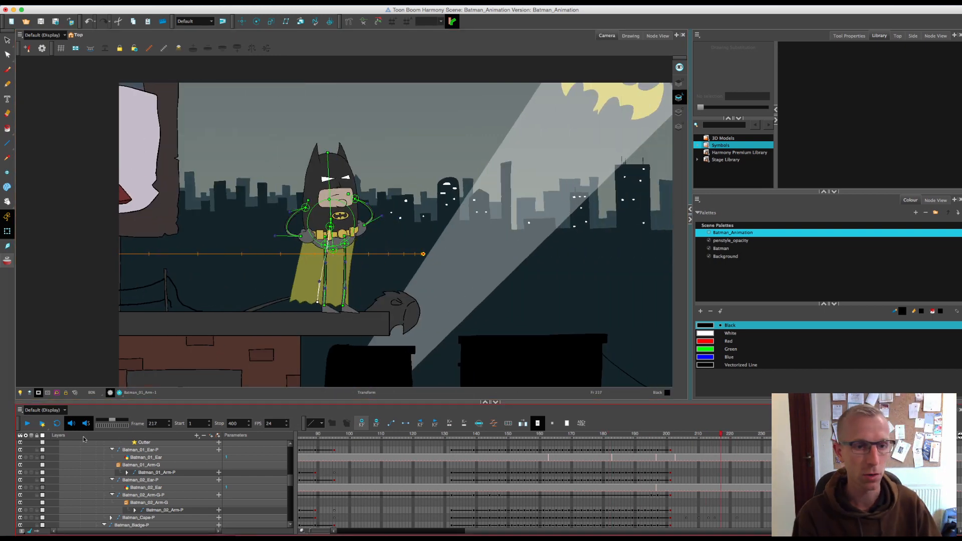
# Step: Swing the cape tip further back and up at frame 215 and scrub through its motion up to frame 222
pyautogui.press('Escape')
pyautogui.moveTo(523, 251); pyautogui.dragTo(519, 273)
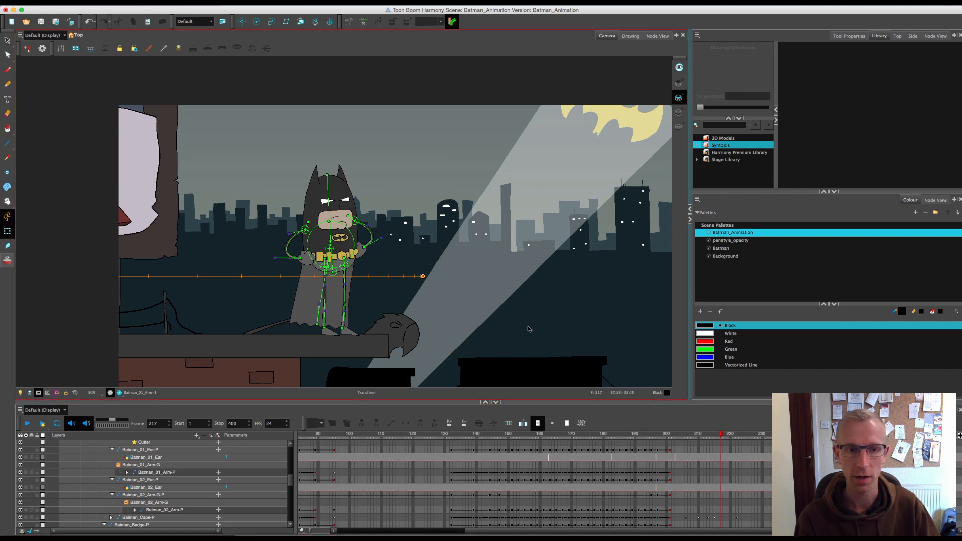
pyautogui.moveTo(665, 435); pyautogui.dragTo(715, 458)
pyautogui.click(332, 308)
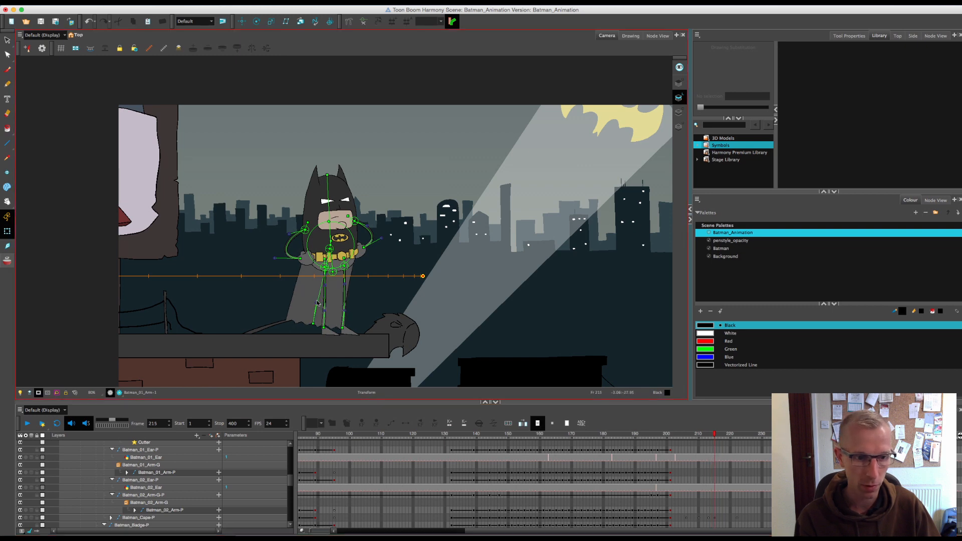
pyautogui.click(318, 302)
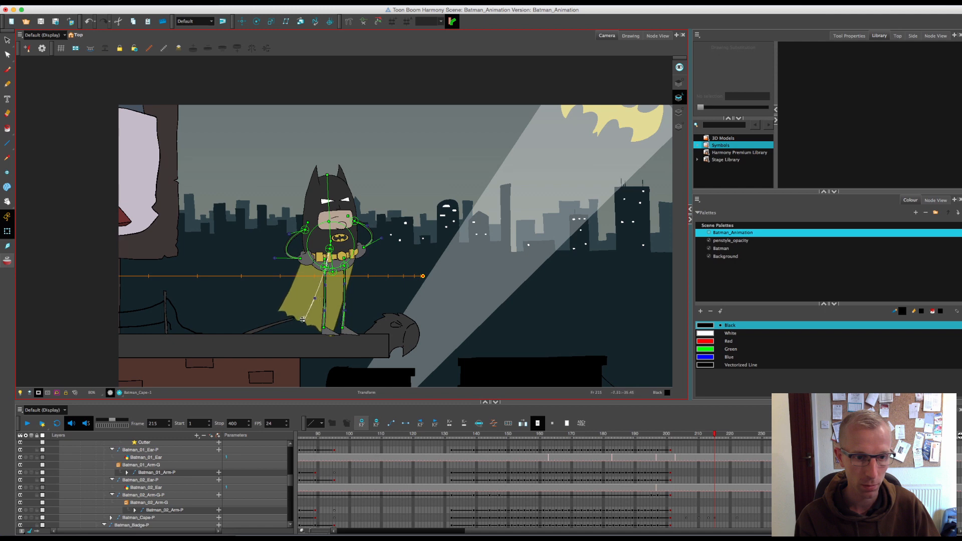
pyautogui.moveTo(302, 319); pyautogui.dragTo(303, 319)
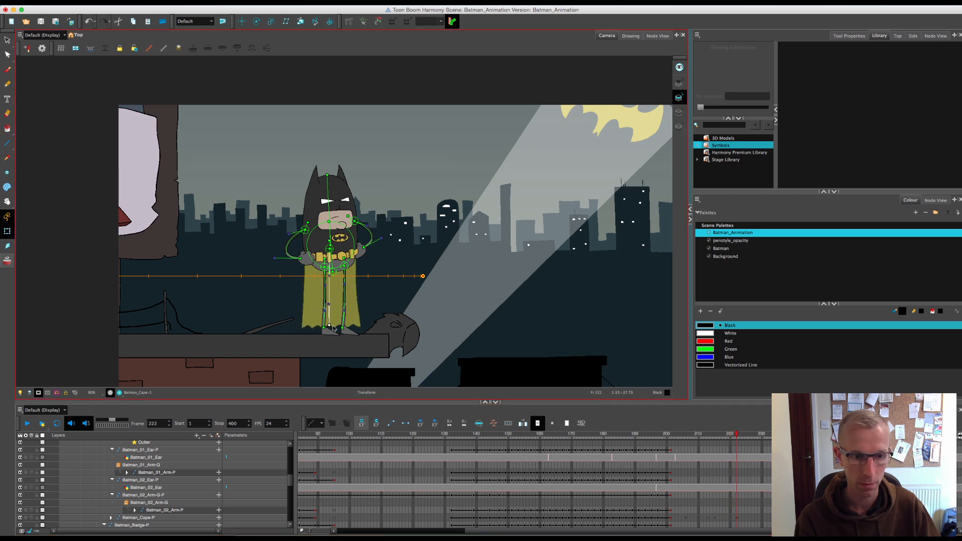
pyautogui.moveTo(736, 434); pyautogui.dragTo(682, 466)
pyautogui.moveTo(702, 475)
pyautogui.mouseDown()
pyautogui.moveTo(741, 477)
pyautogui.moveTo(677, 480)
pyautogui.moveTo(708, 488)
pyautogui.mouseUp()
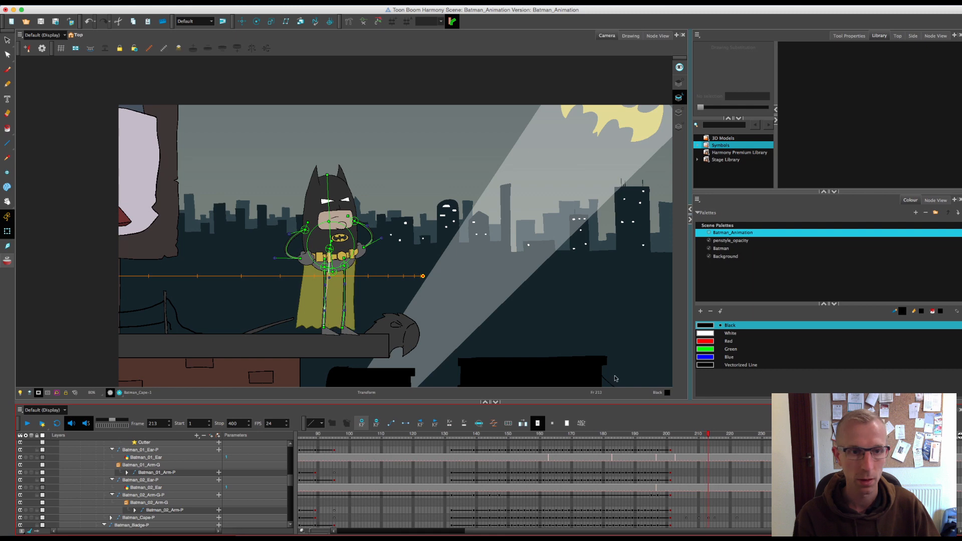
# Step: Select Batman_01_Eye and add a keyframe for it at frame 213
pyautogui.click(325, 202)
pyautogui.press('2')
pyautogui.press('2')
pyautogui.press('2')
pyautogui.press('2')
pyautogui.press('2')
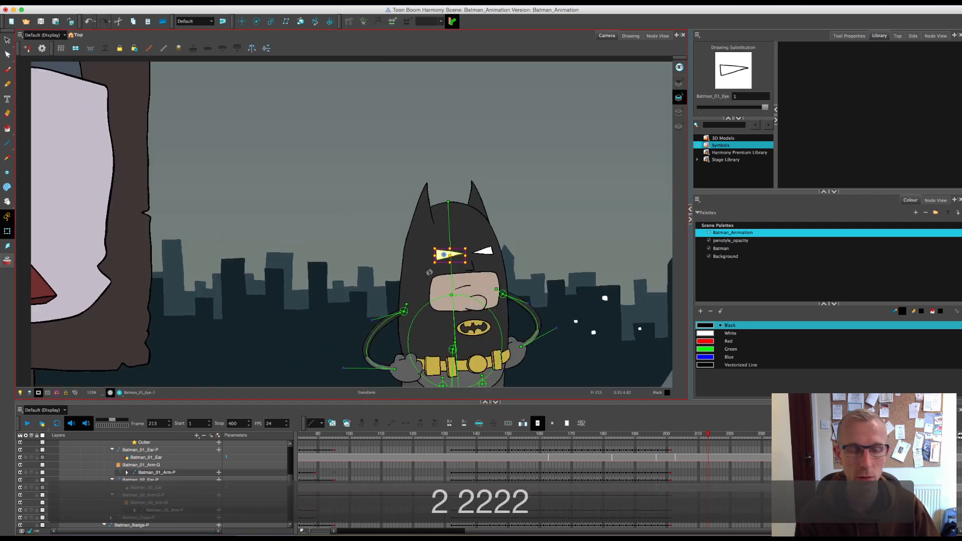
pyautogui.press('2')
pyautogui.press('2')
pyautogui.press('2')
pyautogui.press('2')
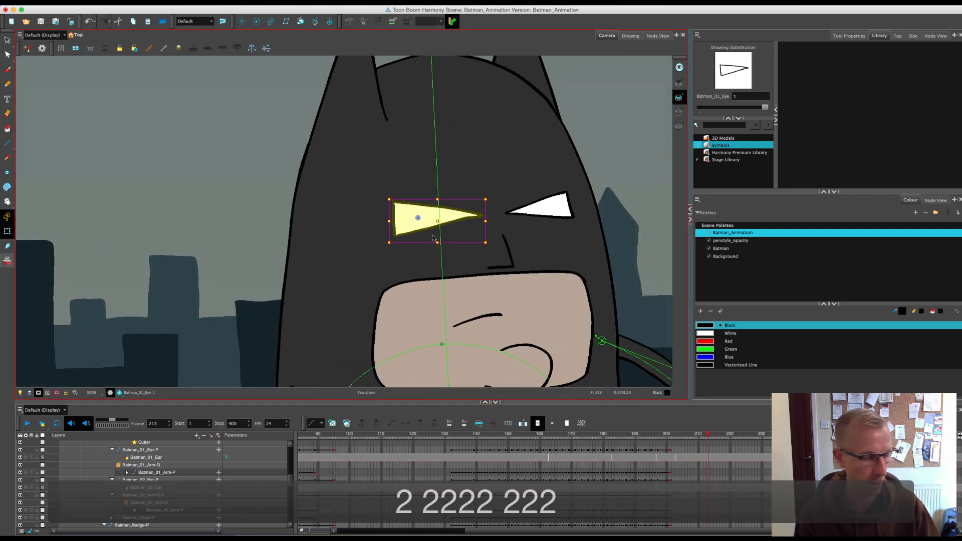
pyautogui.press('b')
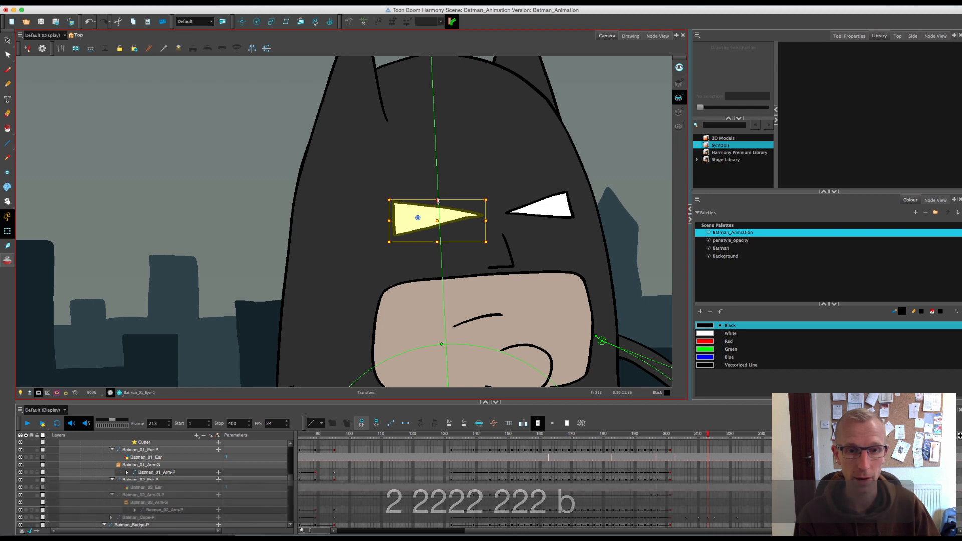
pyautogui.press('super+z')
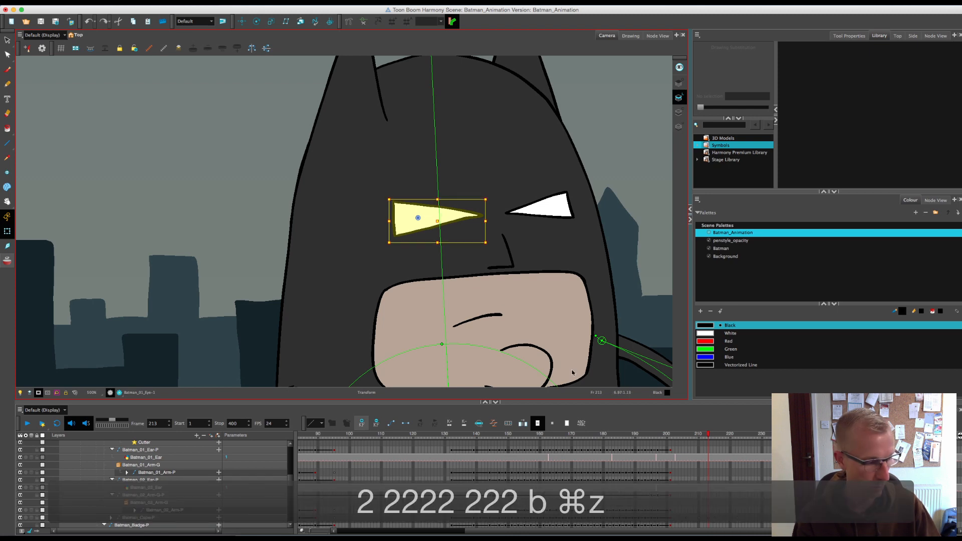
pyautogui.press('F6')
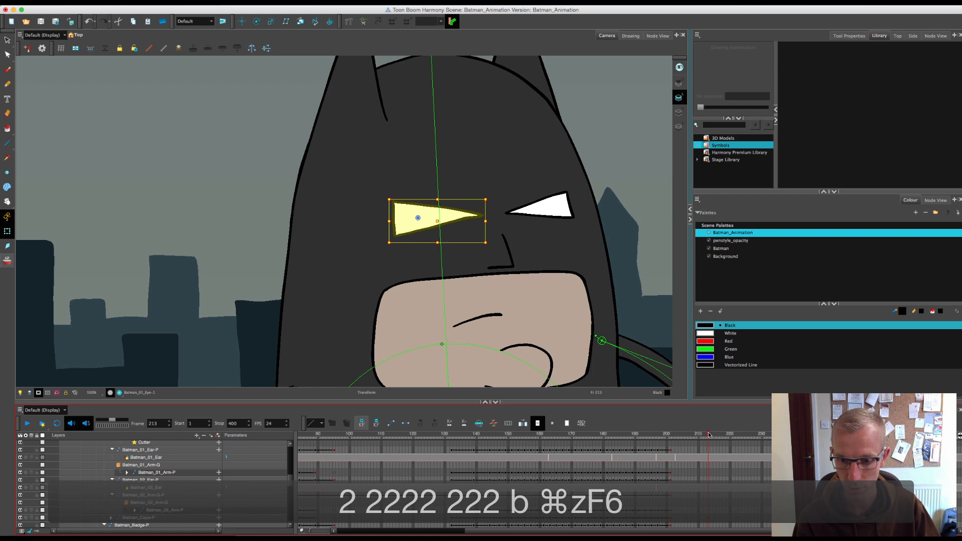
# Step: Squash Batman_01_Eye vertically to narrow it at frame 219
pyautogui.moveTo(719, 436); pyautogui.dragTo(724, 437)
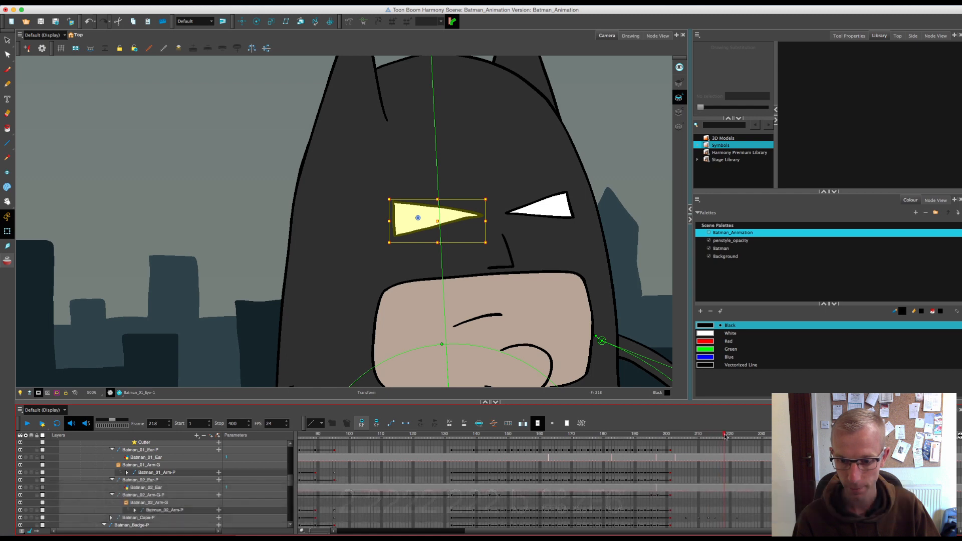
pyautogui.click(726, 436)
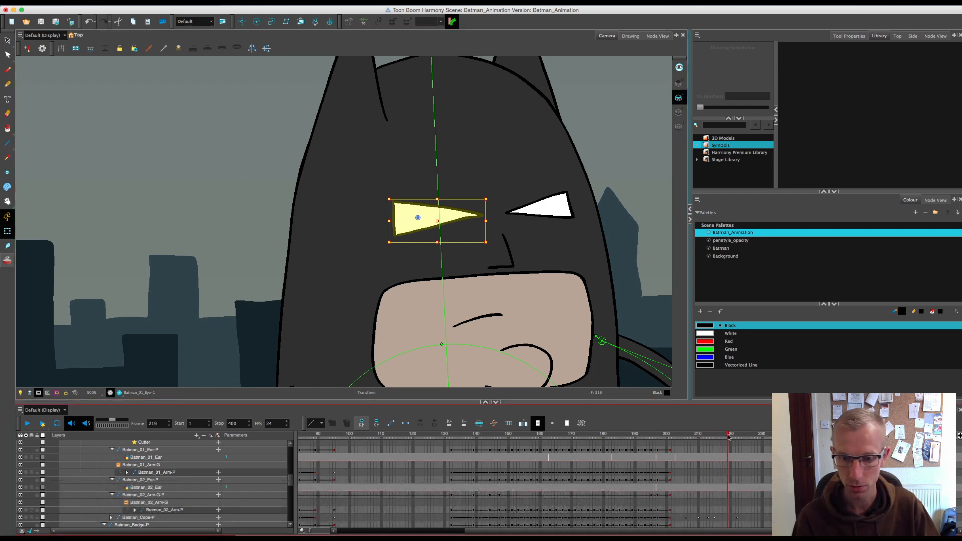
pyautogui.moveTo(437, 196); pyautogui.dragTo(437, 208)
# Step: Select Batman_02_Eye and add a keyframe for it at frame 213
pyautogui.click(547, 207)
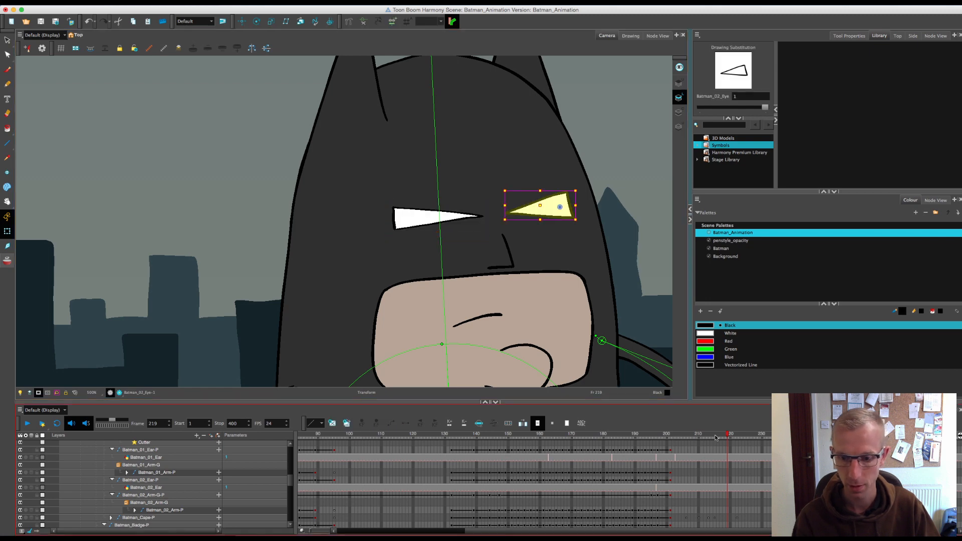
pyautogui.click(716, 436)
pyautogui.moveTo(716, 438); pyautogui.dragTo(738, 443)
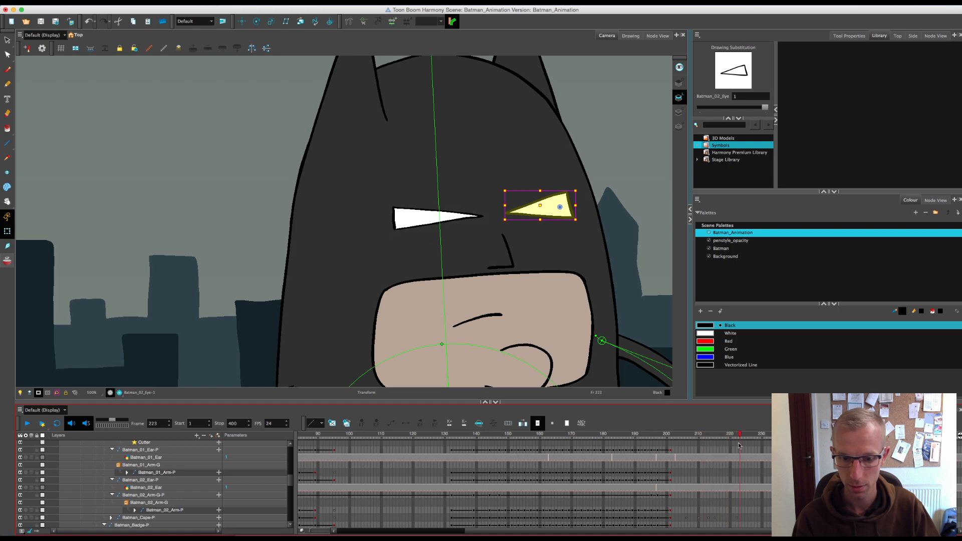
pyautogui.scroll(10, 291, 469)
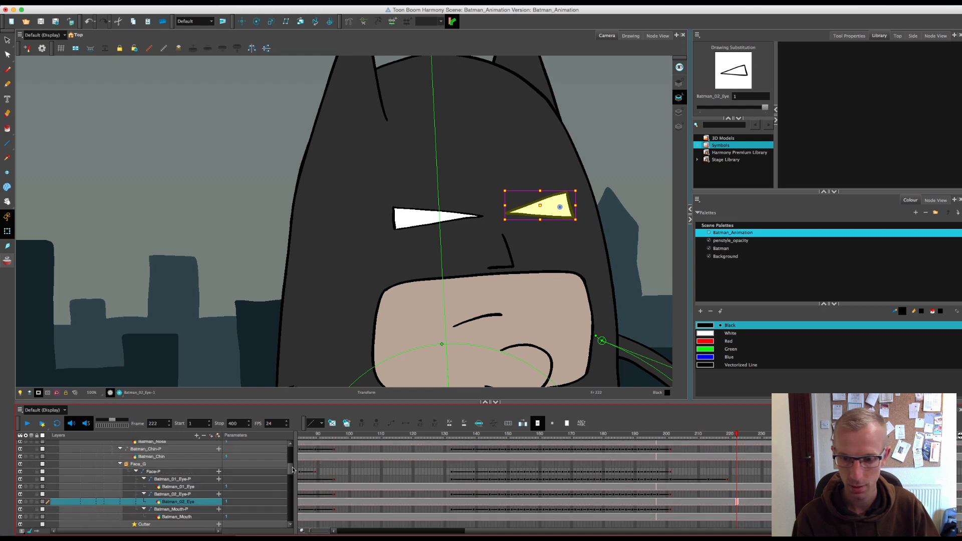
pyautogui.moveTo(728, 438); pyautogui.dragTo(708, 435)
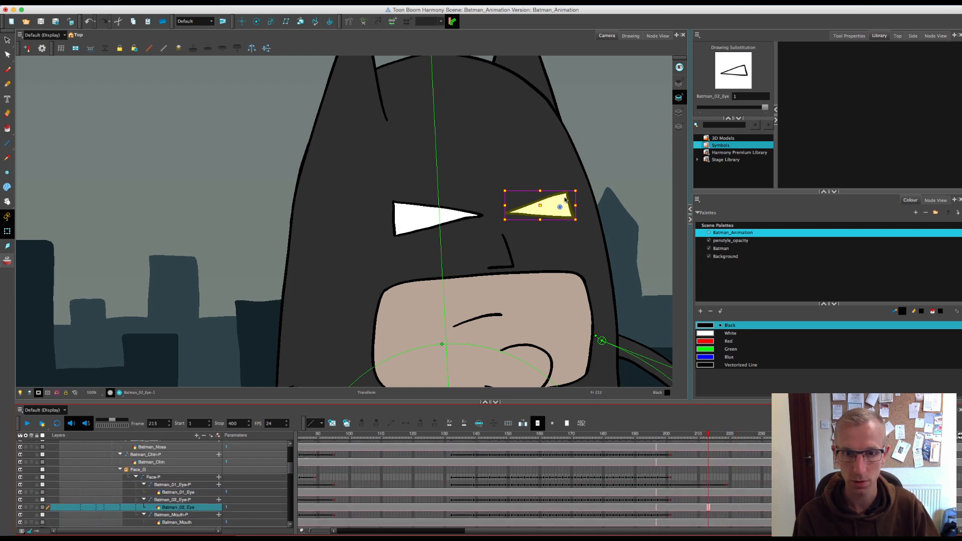
pyautogui.press('b')
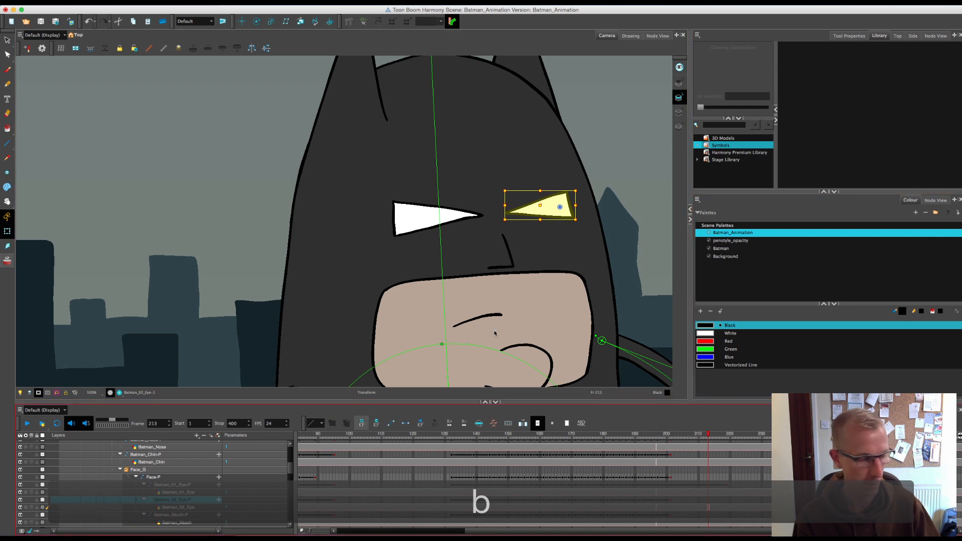
pyautogui.press('F6')
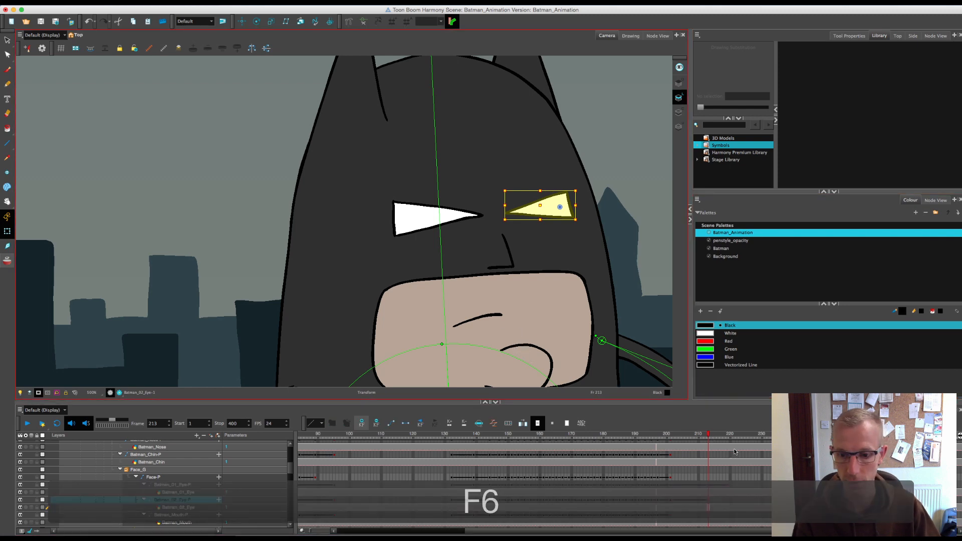
# Step: Squash Batman_02_Eye vertically at frame 219 and scrub the narrowing of both eyes
pyautogui.moveTo(708, 436); pyautogui.dragTo(727, 437)
pyautogui.moveTo(540, 191); pyautogui.dragTo(581, 218)
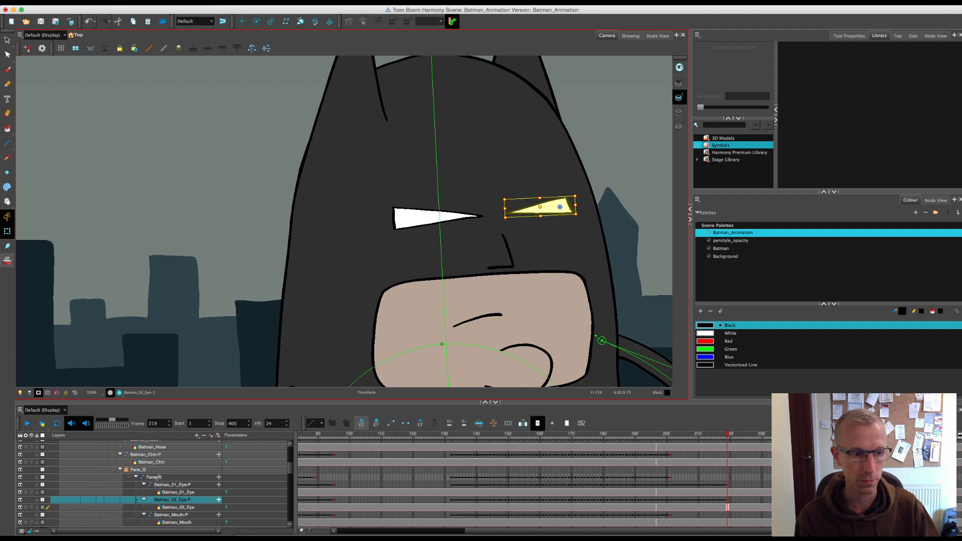
pyautogui.click(147, 436)
pyautogui.press('Escape')
pyautogui.moveTo(718, 433)
pyautogui.mouseDown()
pyautogui.moveTo(702, 440)
pyautogui.moveTo(730, 444)
pyautogui.mouseUp()
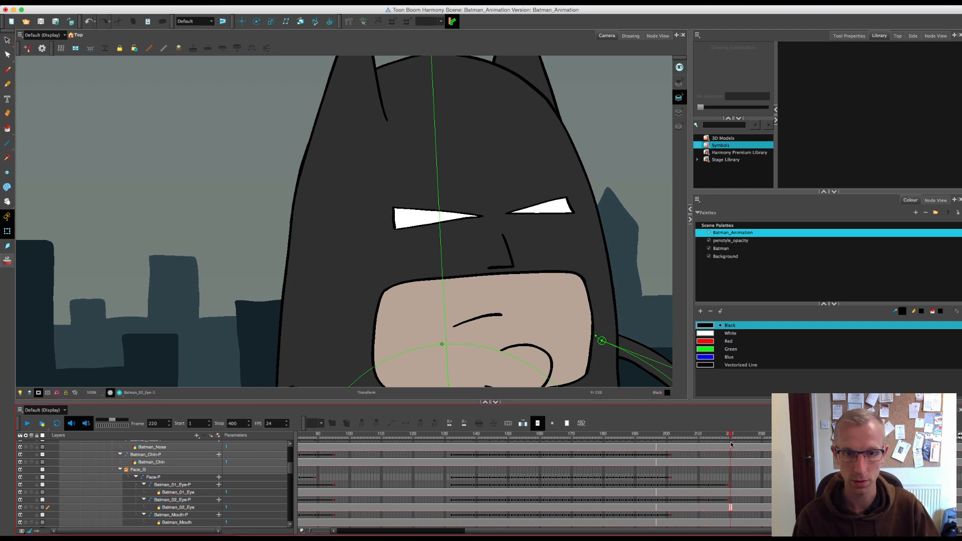
# Step: Select Batman's upper body and add a keyframe for it at frame 213
pyautogui.press('1')
pyautogui.press('1')
pyautogui.press('1')
pyautogui.press('1')
pyautogui.press('1')
pyautogui.press('1')
pyautogui.press('1')
pyautogui.press('1')
pyautogui.press('1')
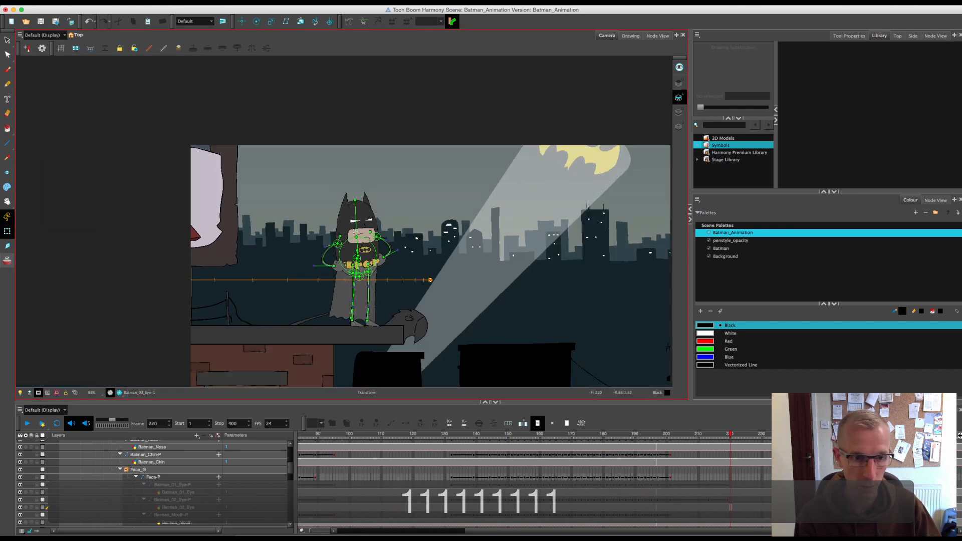
pyautogui.click(389, 253)
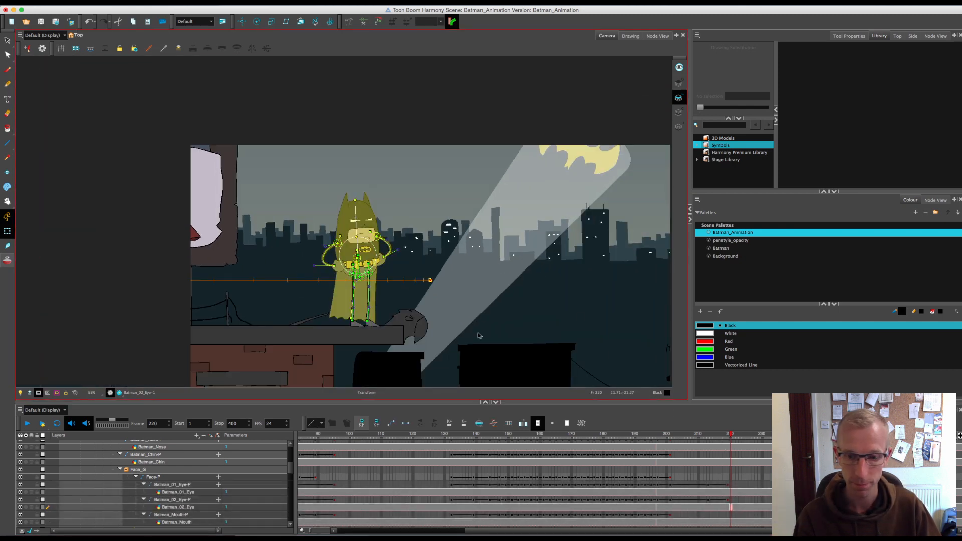
pyautogui.click(707, 438)
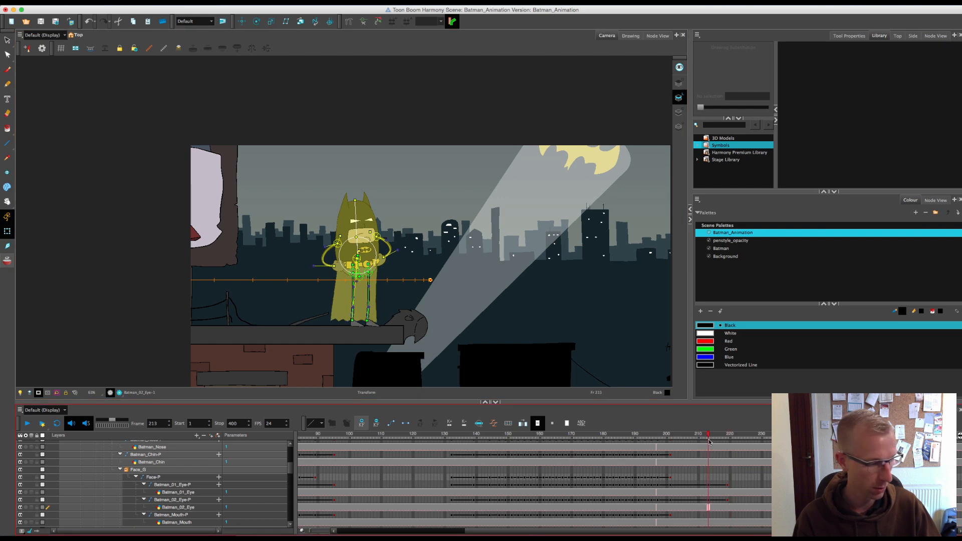
pyautogui.press('F6')
# Step: Lean Batman's upper body slightly backward at frame 219 and scrub through the movement
pyautogui.moveTo(710, 436); pyautogui.dragTo(728, 437)
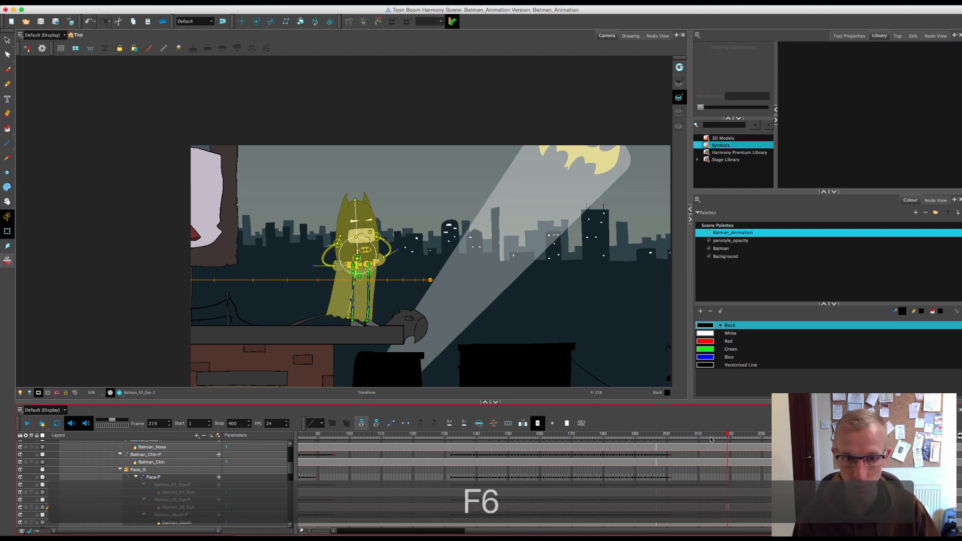
pyautogui.click(356, 208)
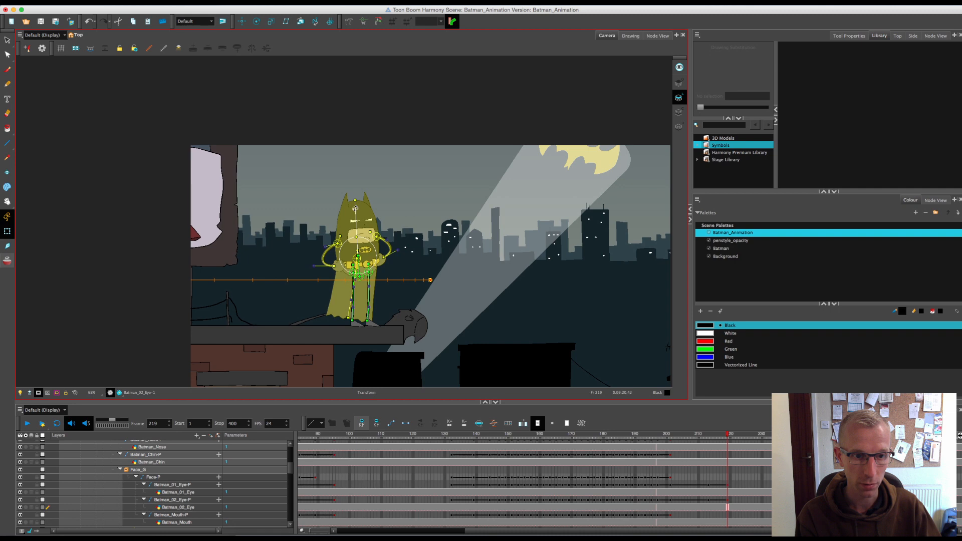
pyautogui.moveTo(353, 207); pyautogui.dragTo(354, 206)
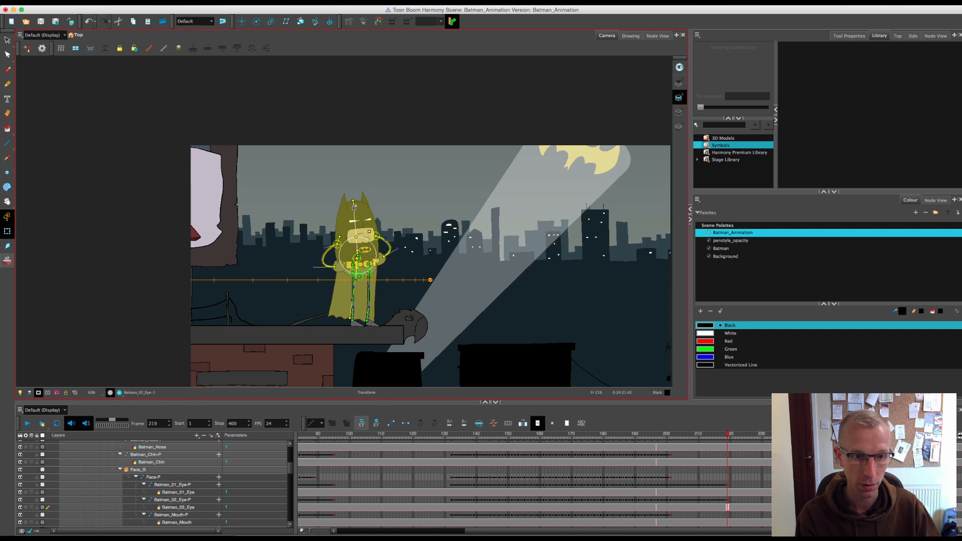
pyautogui.moveTo(737, 439)
pyautogui.mouseDown()
pyautogui.moveTo(725, 447)
pyautogui.moveTo(740, 447)
pyautogui.mouseUp()
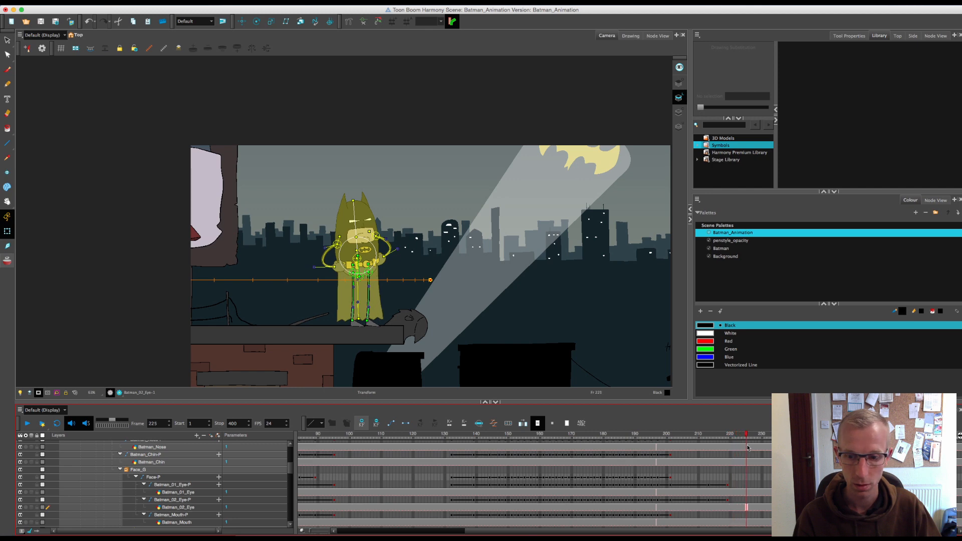
# Step: Review the eye narrowing and body lean between frames 213 and 231, both close up and in the full shot
pyautogui.press('2')
pyautogui.press('2')
pyautogui.press('2')
pyautogui.press('2')
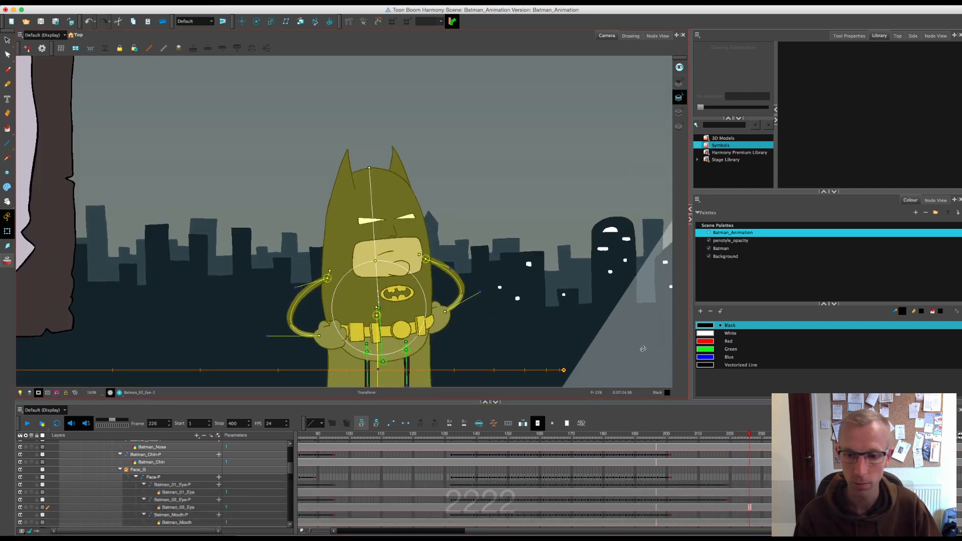
pyautogui.moveTo(708, 441); pyautogui.dragTo(758, 452)
pyautogui.press('1')
pyautogui.press('1')
pyautogui.press('1')
pyautogui.press('1')
pyautogui.press('1')
pyautogui.press('1')
pyautogui.press('1')
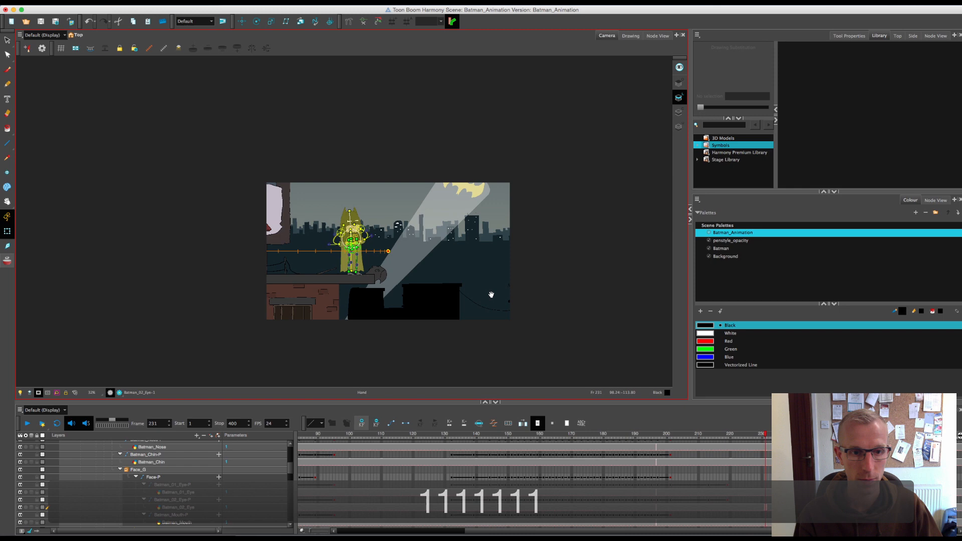
pyautogui.moveTo(491, 294); pyautogui.dragTo(506, 307)
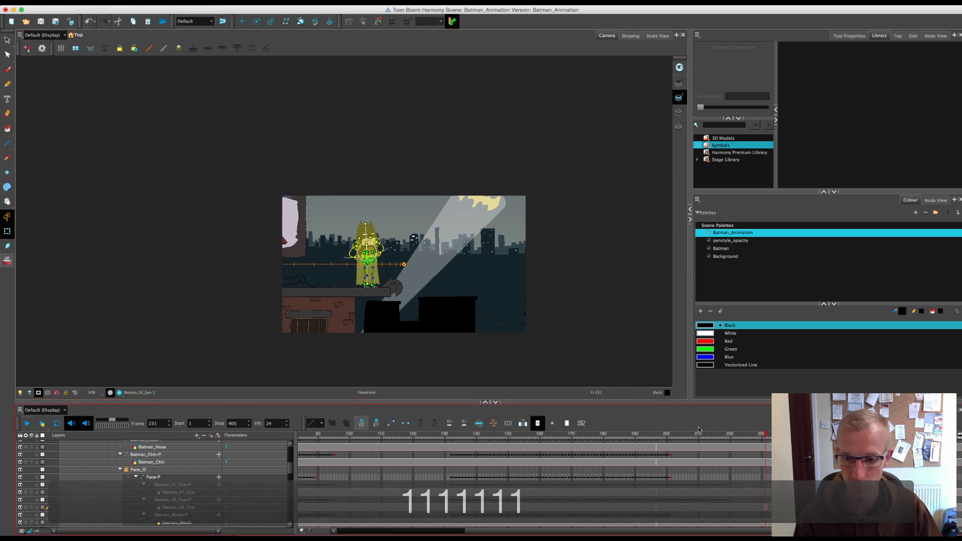
pyautogui.moveTo(705, 434); pyautogui.dragTo(715, 434)
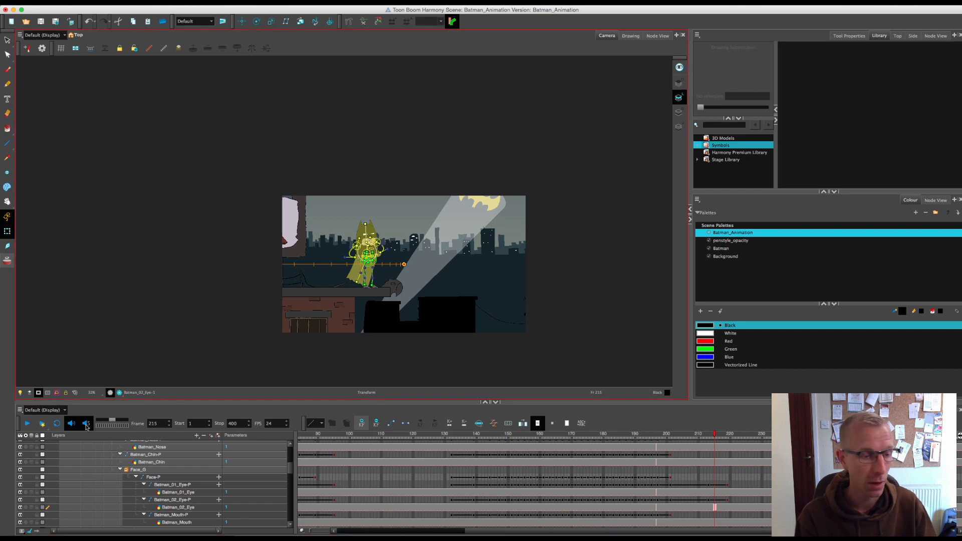
# Step: Save the scene, deselect Batman and hide his deformation controls
pyautogui.press('super+s')
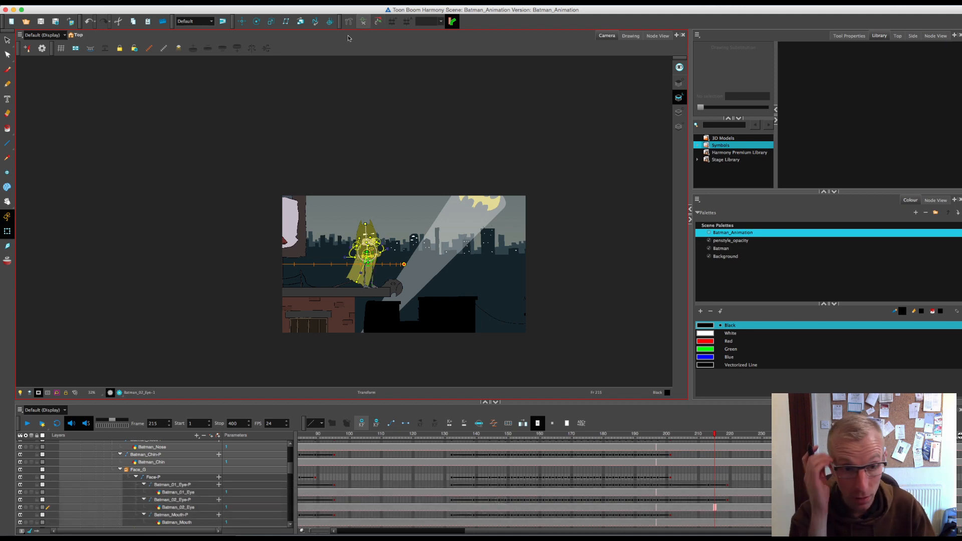
pyautogui.press('Escape')
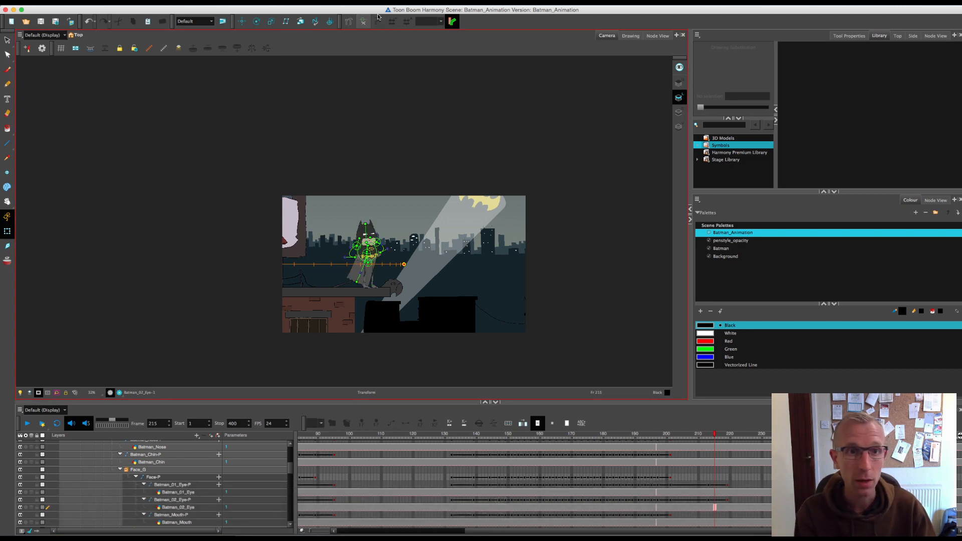
pyautogui.click(363, 22)
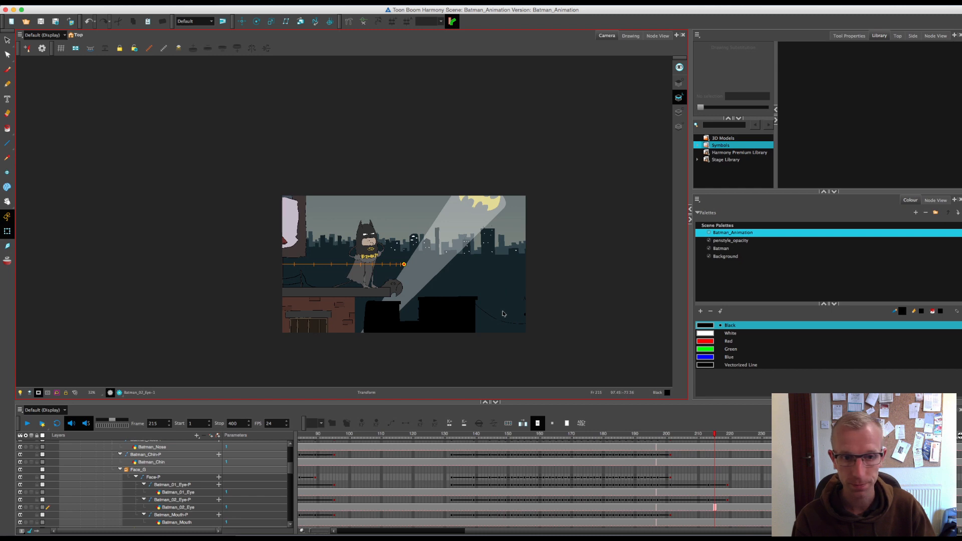
# Step: Select Bat_Symbol, go to frame 132 and turn off the camera mask to reveal the whole background
pyautogui.click(456, 381)
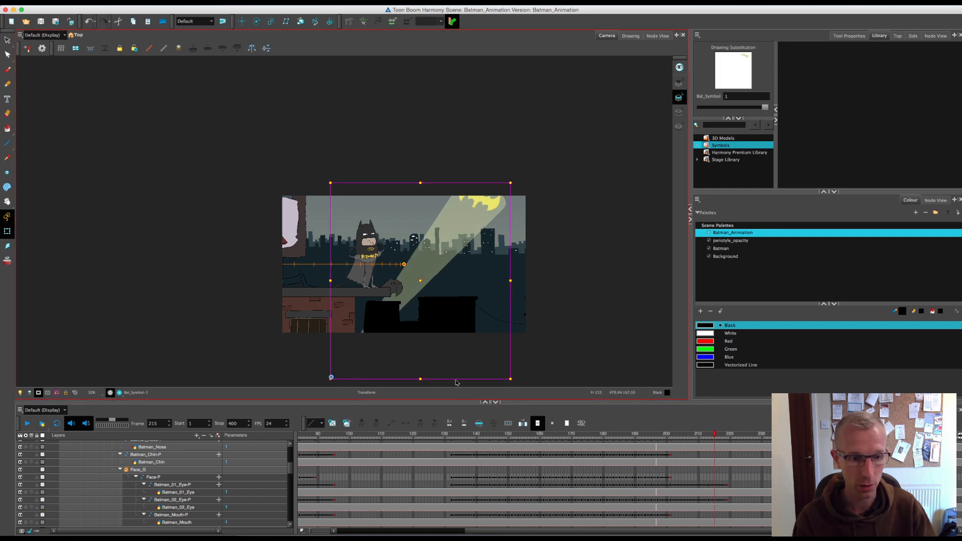
pyautogui.click(452, 435)
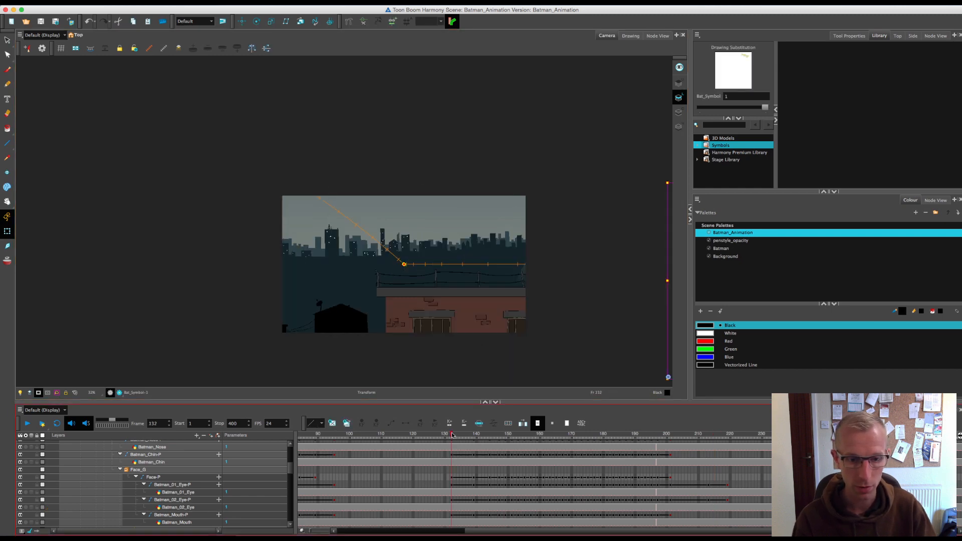
pyautogui.click(38, 392)
pyautogui.moveTo(506, 329); pyautogui.dragTo(353, 341)
pyautogui.click(489, 296)
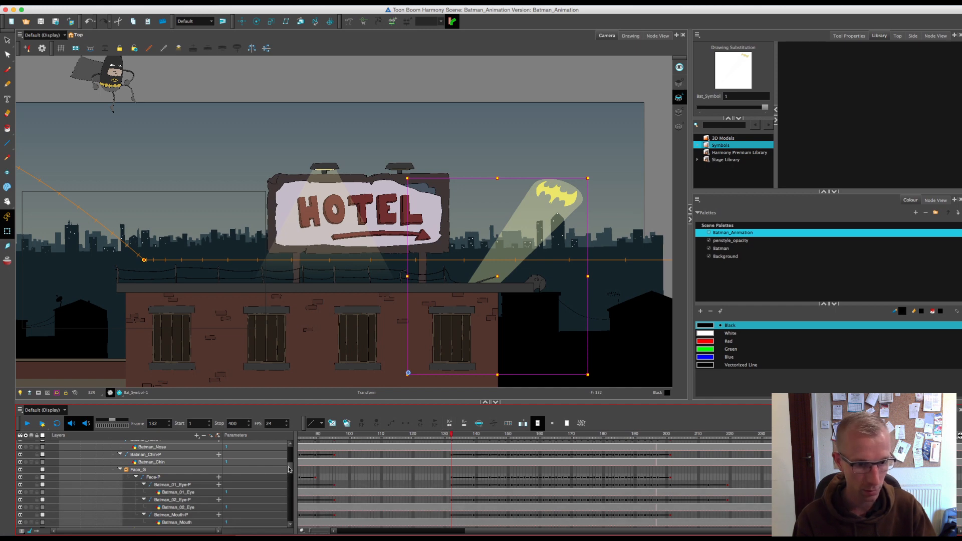
# Step: Add keyframes to Batman_Background-P at frames 129 and 130
pyautogui.scroll(5, 61, 489)
pyautogui.click(72, 489)
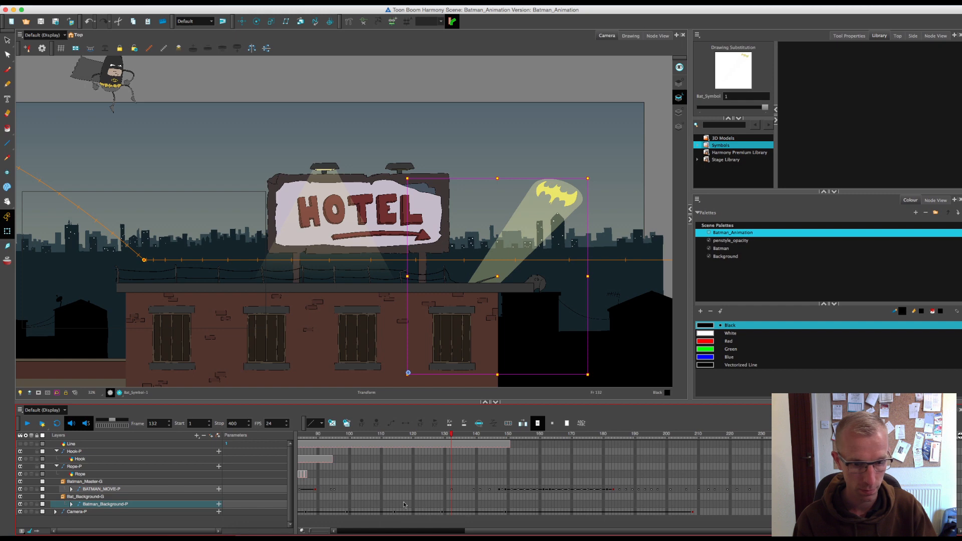
pyautogui.click(443, 505)
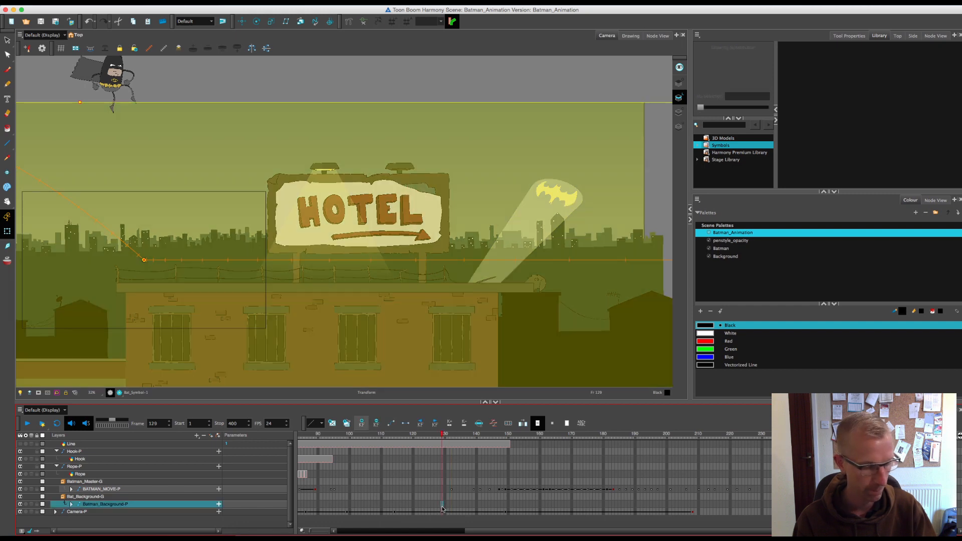
pyautogui.press('F6')
pyautogui.press('F6')
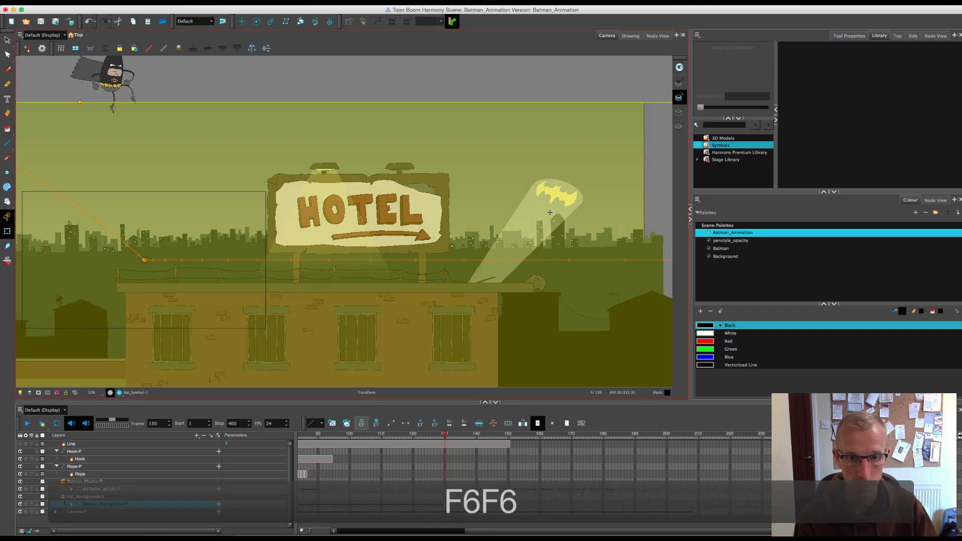
# Step: Lower the Bat_Symbol light beam at frame 130 and check how it sits in the final shot around frame 205
pyautogui.moveTo(550, 212); pyautogui.dragTo(541, 250)
pyautogui.click(665, 436)
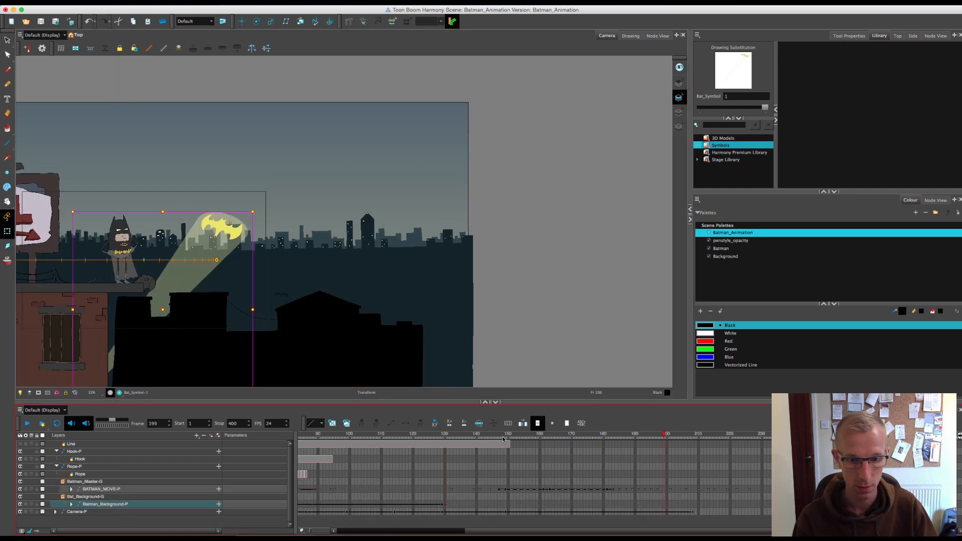
pyautogui.moveTo(503, 437); pyautogui.dragTo(444, 437)
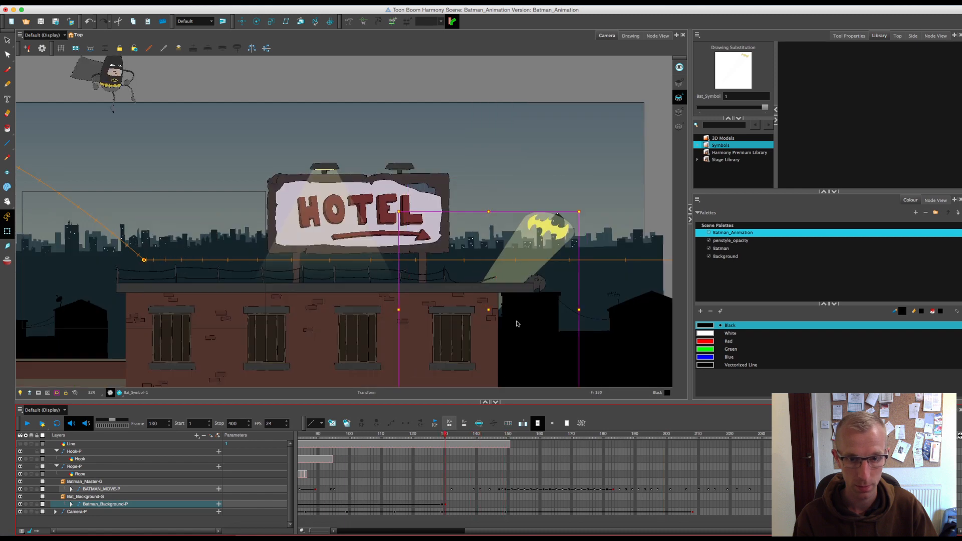
pyautogui.moveTo(555, 243); pyautogui.dragTo(556, 230)
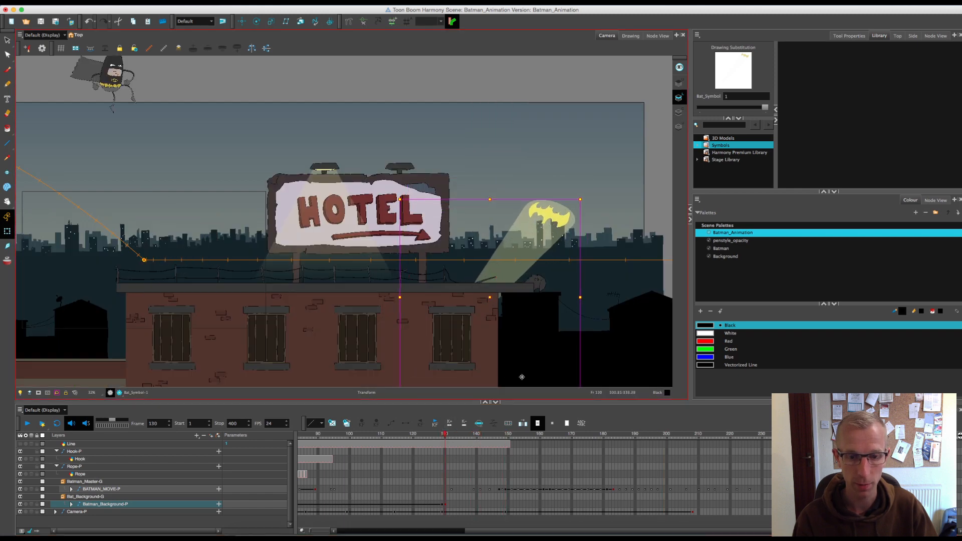
pyautogui.moveTo(615, 435); pyautogui.dragTo(675, 451)
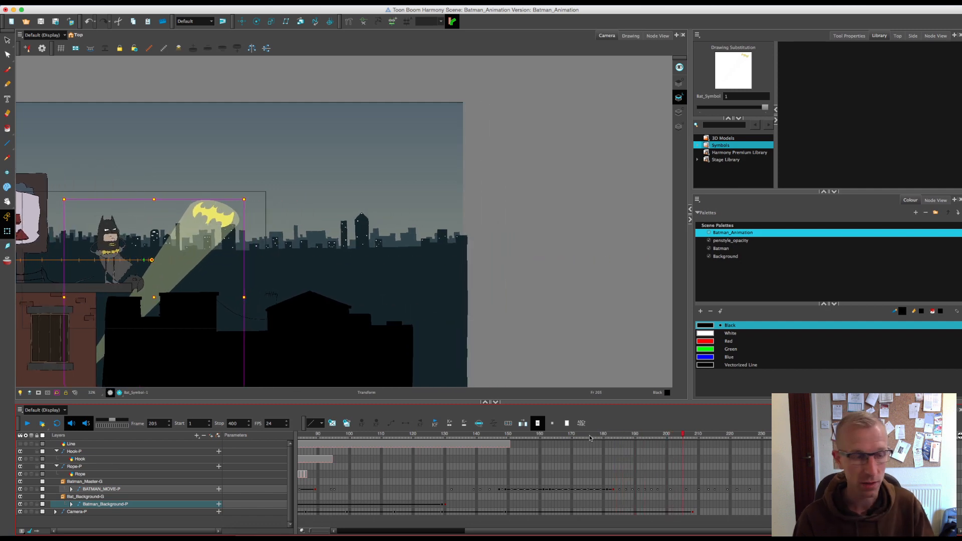
# Step: Select the parent of the Bat_Symbol light beam and add a keyframe to it at frame 176
pyautogui.moveTo(330, 289); pyautogui.dragTo(549, 275)
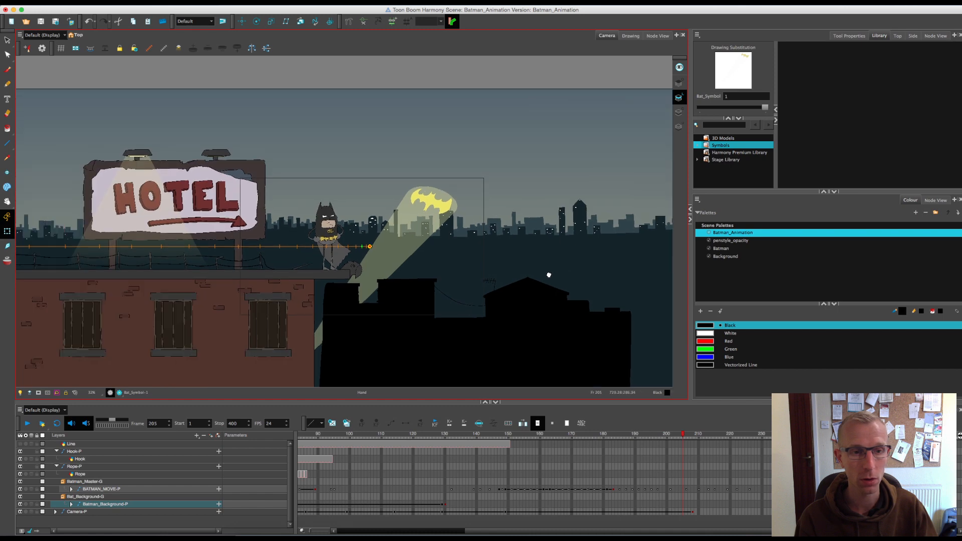
pyautogui.press('2')
pyautogui.press('2')
pyautogui.press('2')
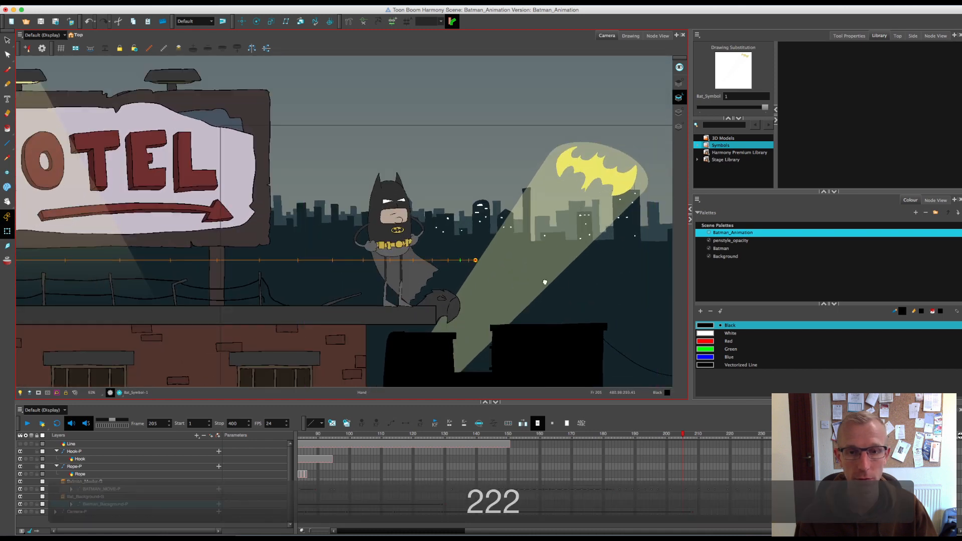
pyautogui.moveTo(615, 434); pyautogui.dragTo(590, 456)
pyautogui.click(590, 506)
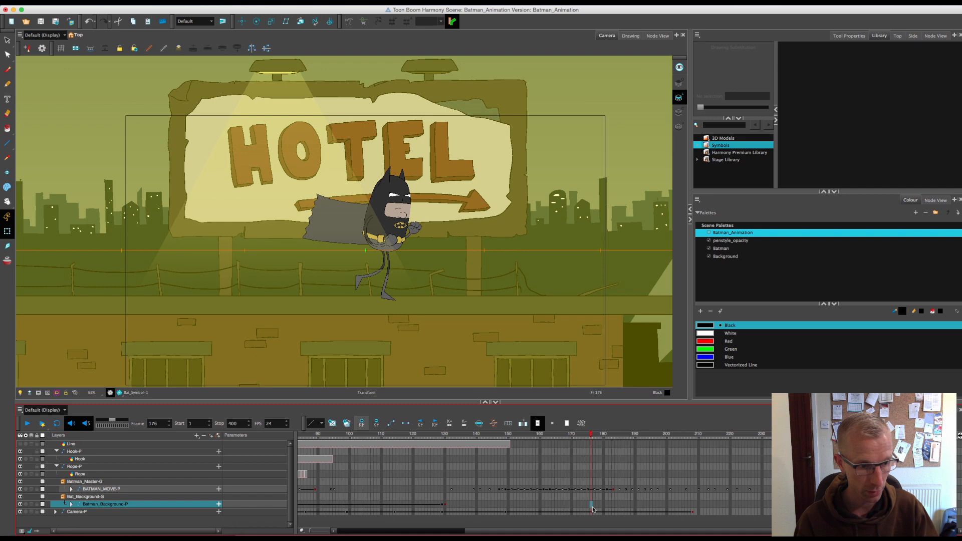
pyautogui.click(669, 282)
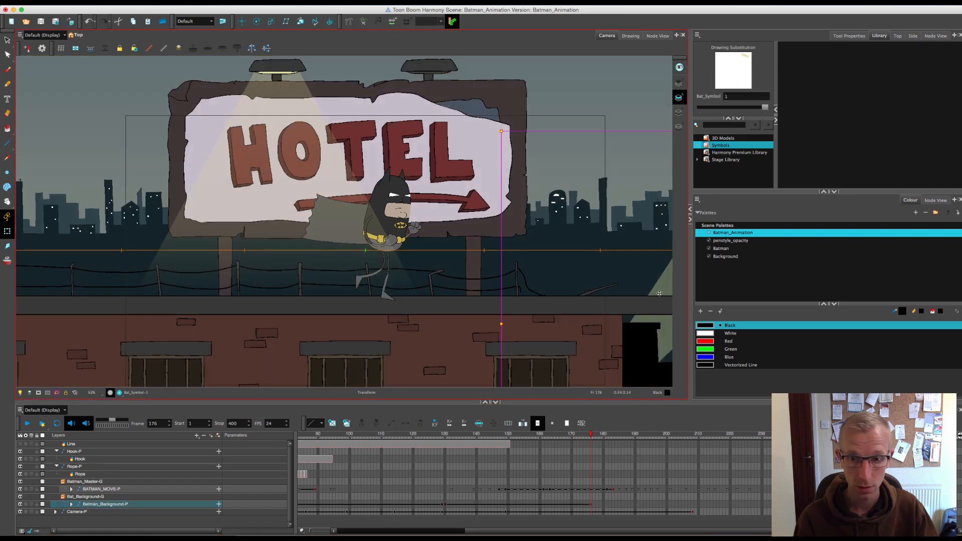
pyautogui.press('super+z')
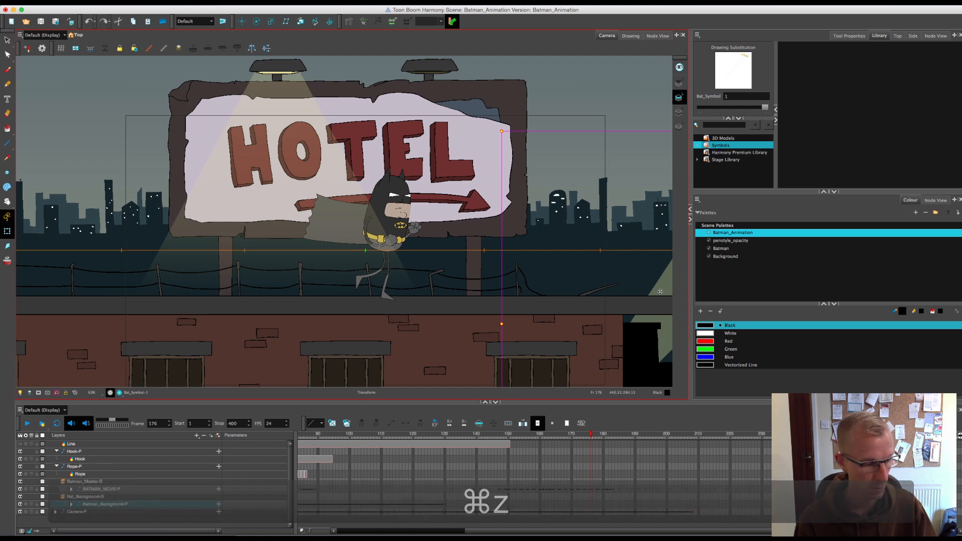
pyautogui.press('b')
pyautogui.moveTo(608, 297); pyautogui.dragTo(418, 294)
pyautogui.moveTo(604, 255); pyautogui.dragTo(550, 282)
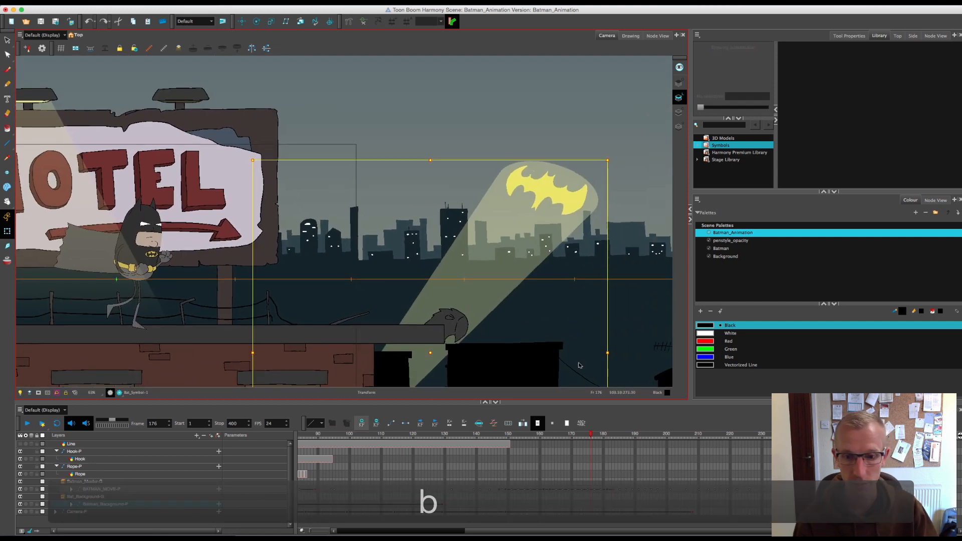
pyautogui.press('F6')
# Step: Rotate the bat-signal light beam counter-clockwise to a more upright angle at frame 191 and scrub through the swing
pyautogui.moveTo(591, 436); pyautogui.dragTo(637, 439)
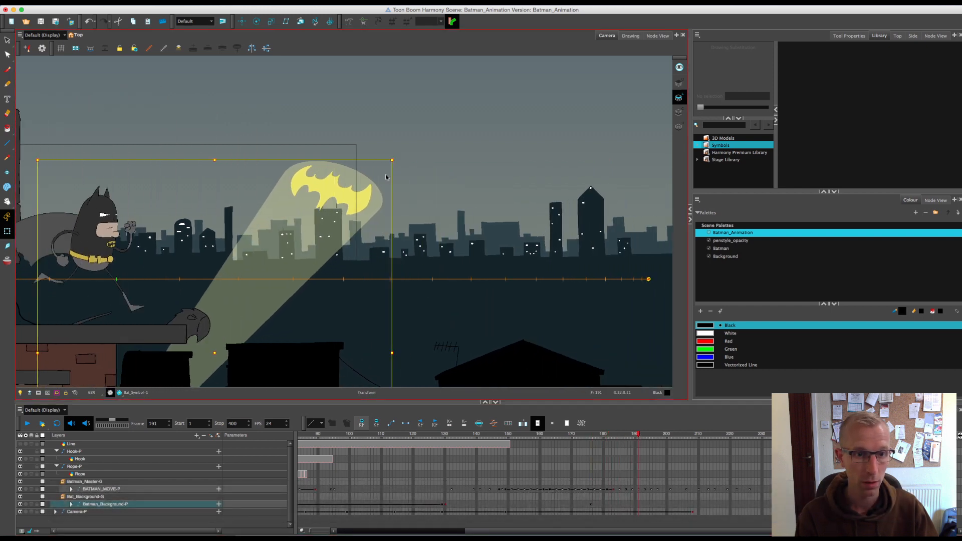
pyautogui.moveTo(396, 160); pyautogui.dragTo(294, 183)
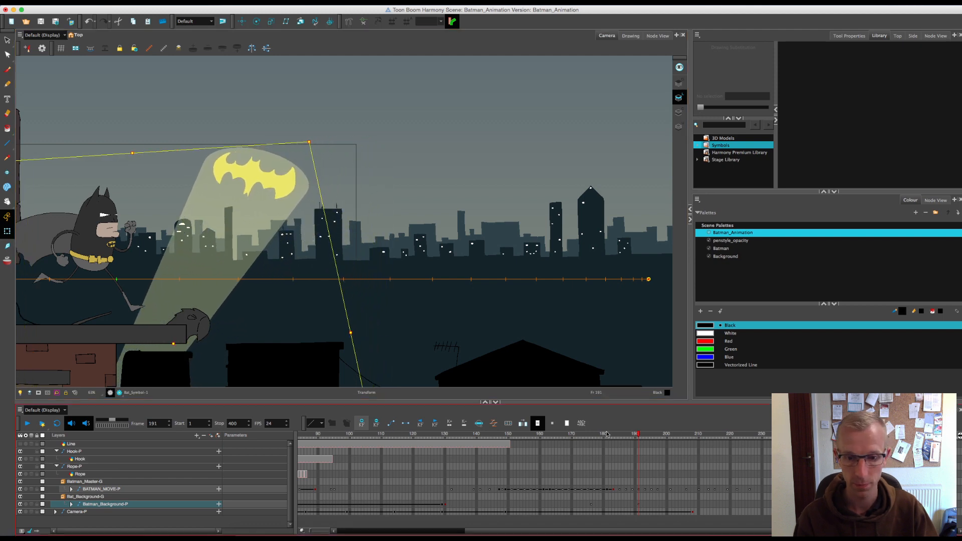
pyautogui.moveTo(585, 437); pyautogui.dragTo(709, 453)
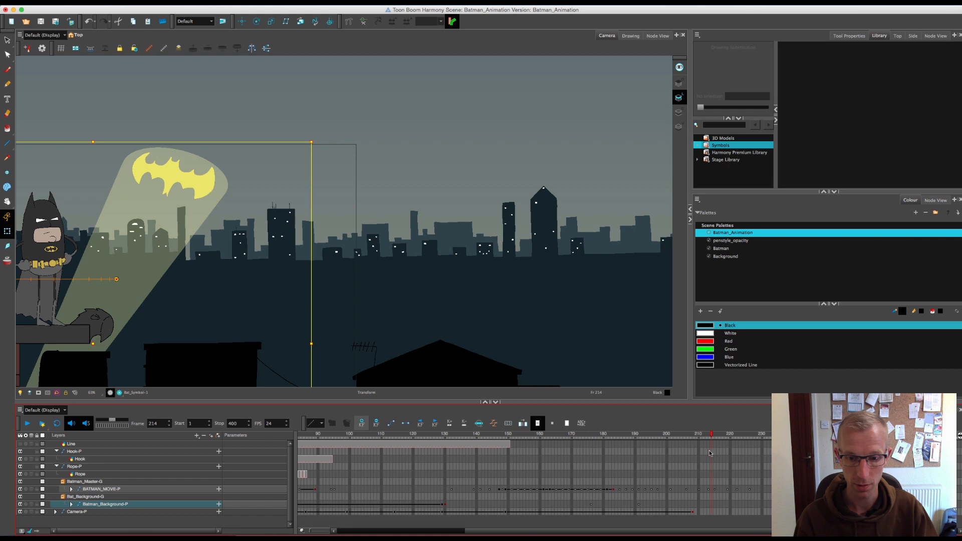
# Step: Copy the Batman_Background-P keyframe from frame 176 to frame 209 and scrub through the light's return swing
pyautogui.click(591, 507)
pyautogui.press('super+c')
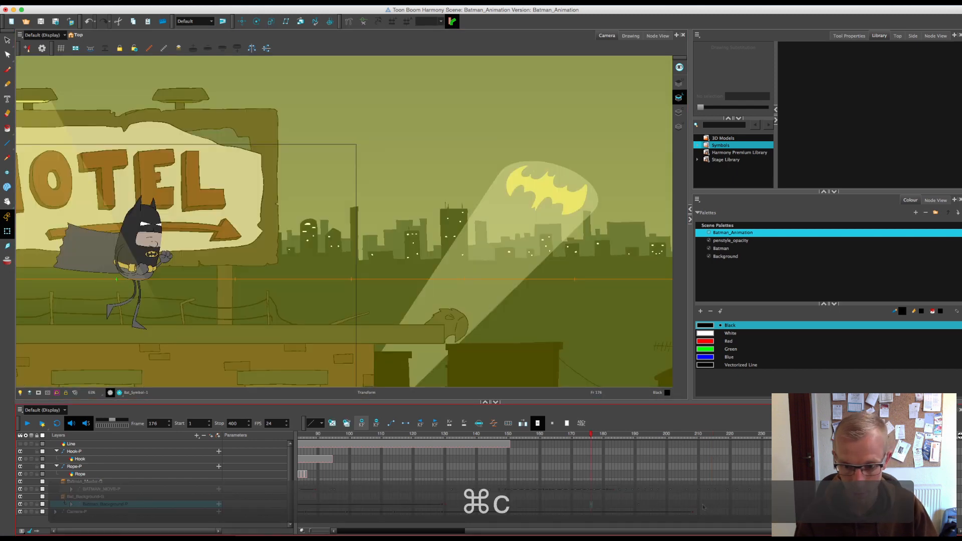
pyautogui.click(696, 511)
pyautogui.press('super+v')
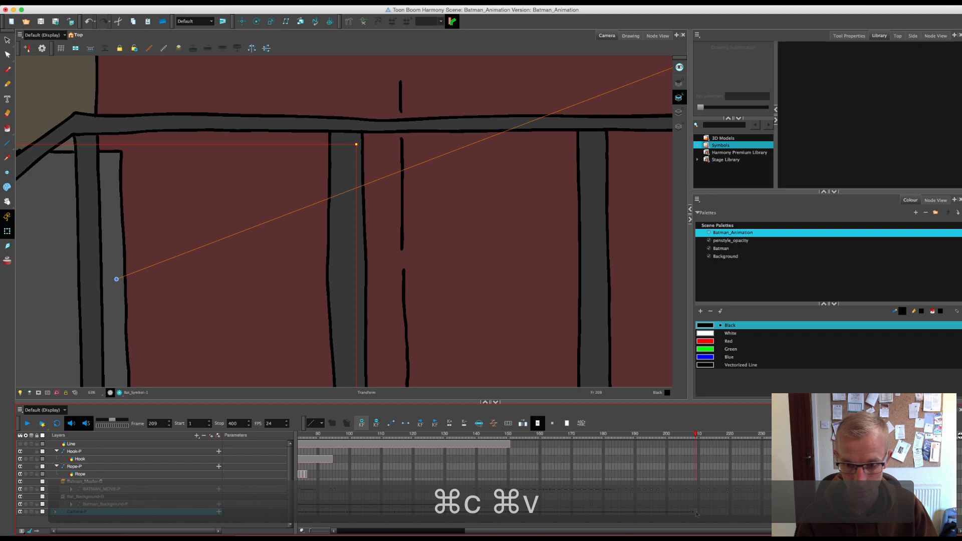
pyautogui.press('super+z')
pyautogui.press('super+v')
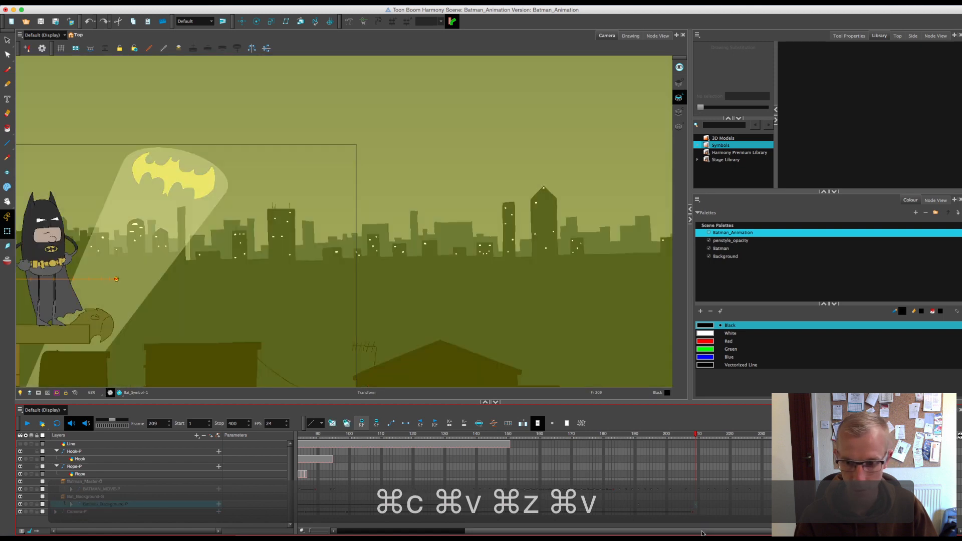
pyautogui.moveTo(580, 435); pyautogui.dragTo(691, 443)
pyautogui.press('Escape')
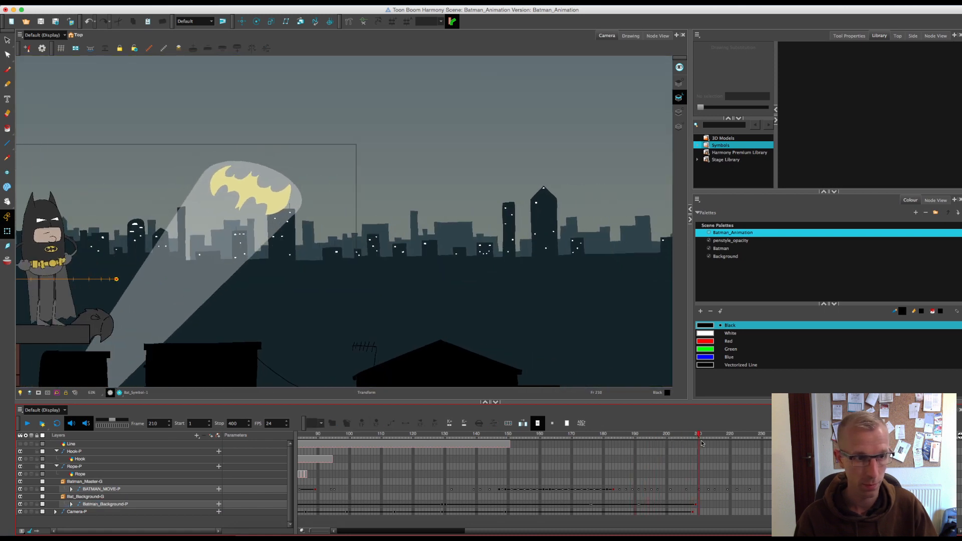
pyautogui.click(601, 462)
pyautogui.moveTo(610, 465); pyautogui.dragTo(696, 467)
# Step: Copy Batman_Background-P frames 191 to 211, paste them at frame 229 and play back the repeated swing
pyautogui.click(696, 506)
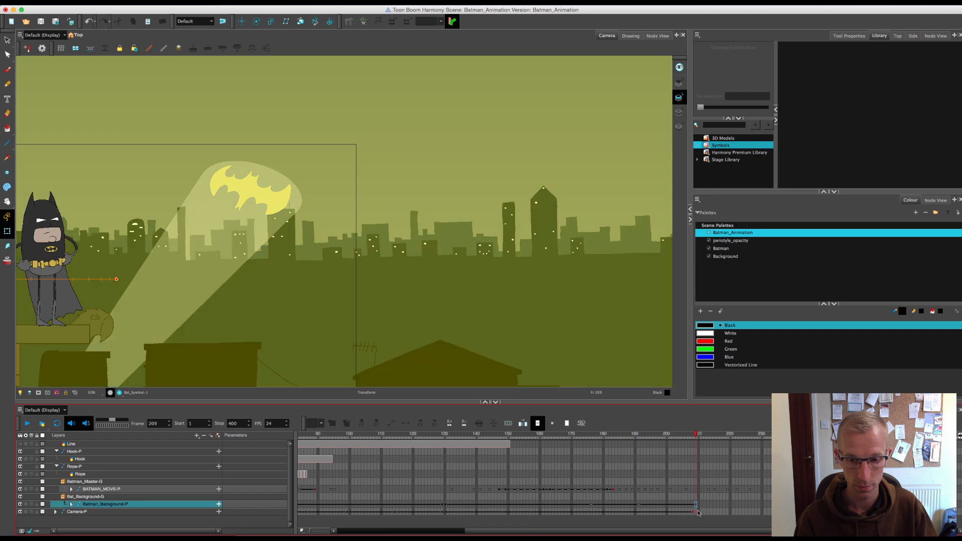
pyautogui.click(702, 507)
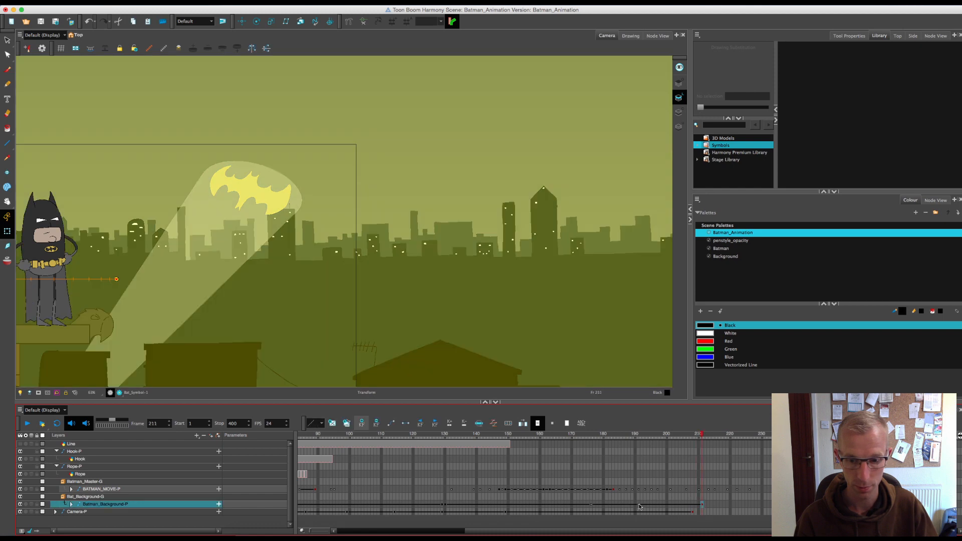
pyautogui.moveTo(639, 507); pyautogui.dragTo(702, 506)
pyautogui.press('super+c')
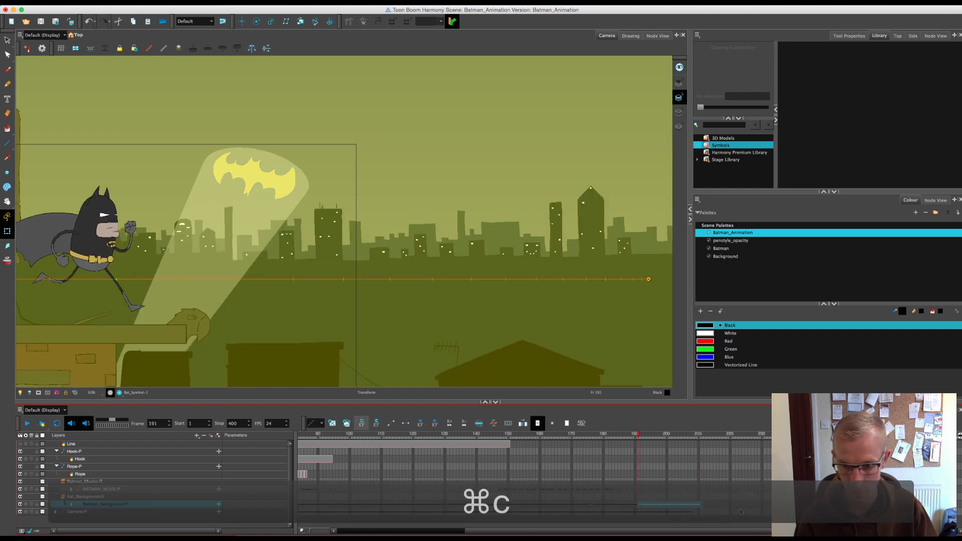
pyautogui.click(749, 504)
pyautogui.press('super+v')
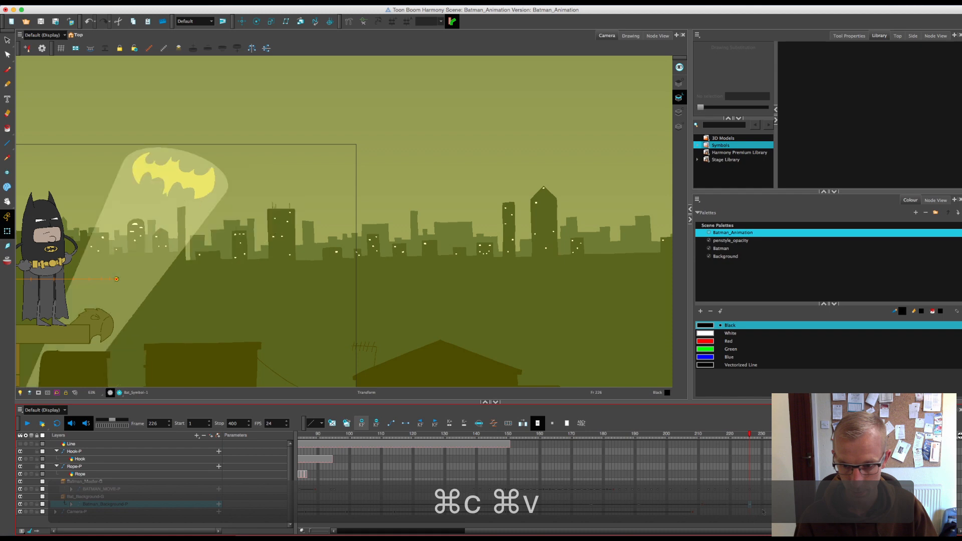
pyautogui.press('super+z')
pyautogui.click(763, 511)
pyautogui.press('super+v')
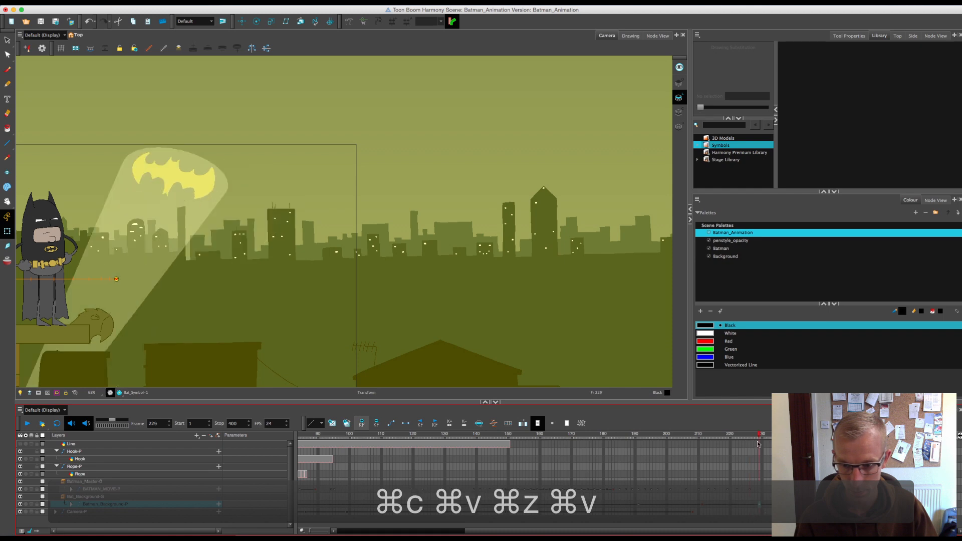
pyautogui.moveTo(721, 436); pyautogui.dragTo(606, 436)
pyautogui.click(30, 424)
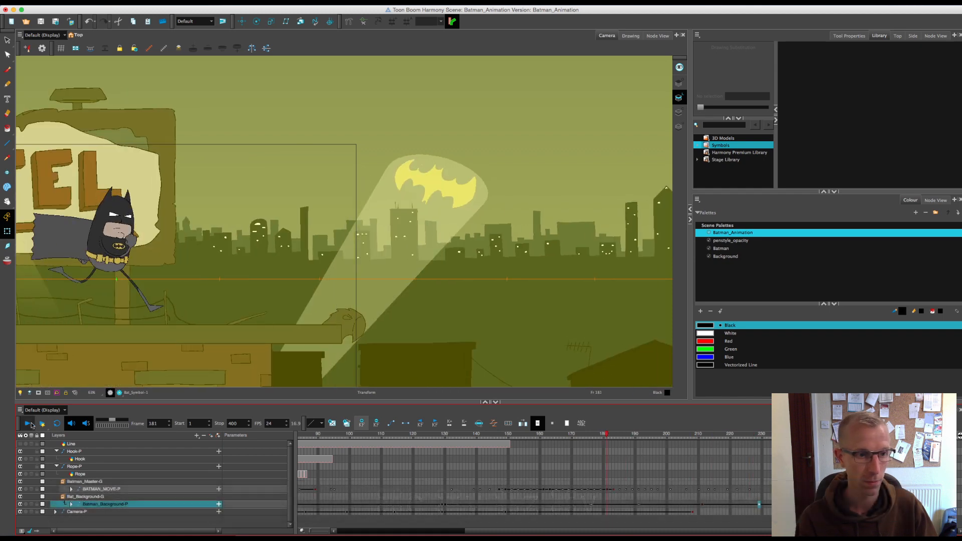
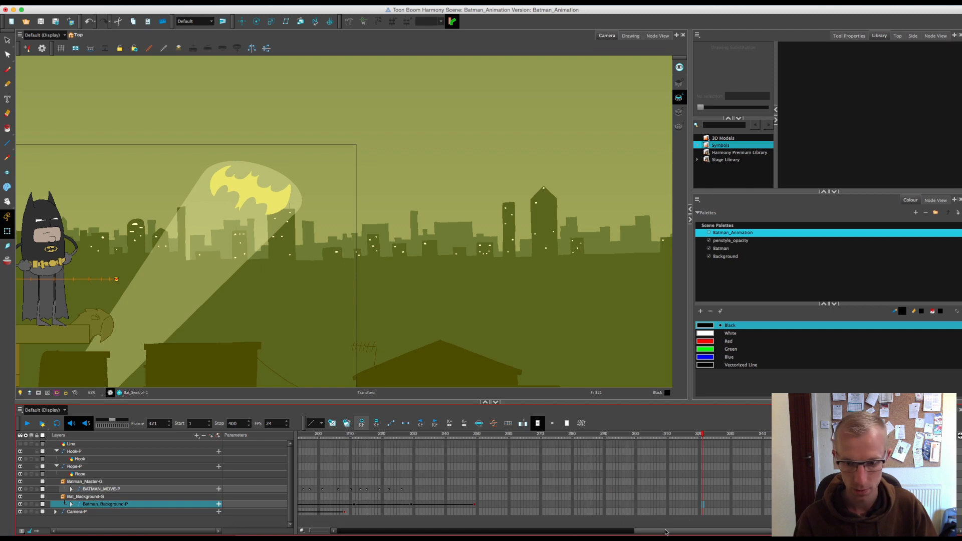
# Step: Repeat the light's swing keyframes on Batman_Background-P from frame 249 onward to about frame 290
pyautogui.moveTo(666, 532); pyautogui.dragTo(622, 531)
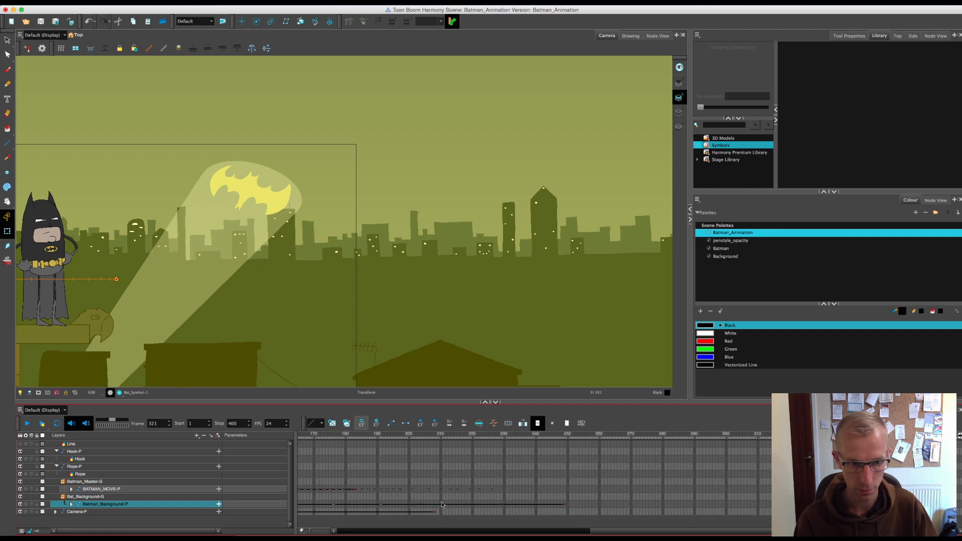
pyautogui.click(443, 504)
pyautogui.keyDown('shift'); pyautogui.click(565, 505); pyautogui.keyUp('shift')
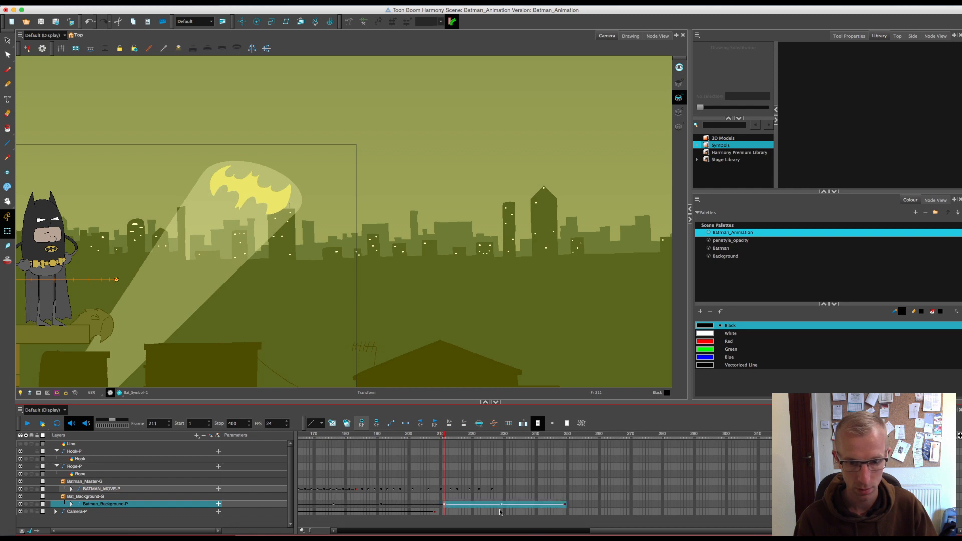
pyautogui.moveTo(509, 507); pyautogui.dragTo(522, 505)
pyautogui.click(558, 505)
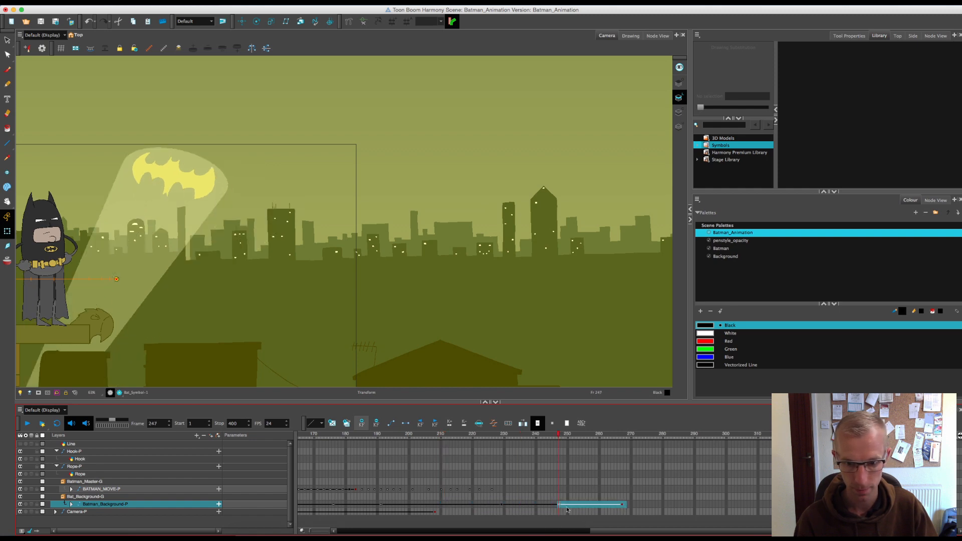
pyautogui.moveTo(635, 507); pyautogui.dragTo(636, 506)
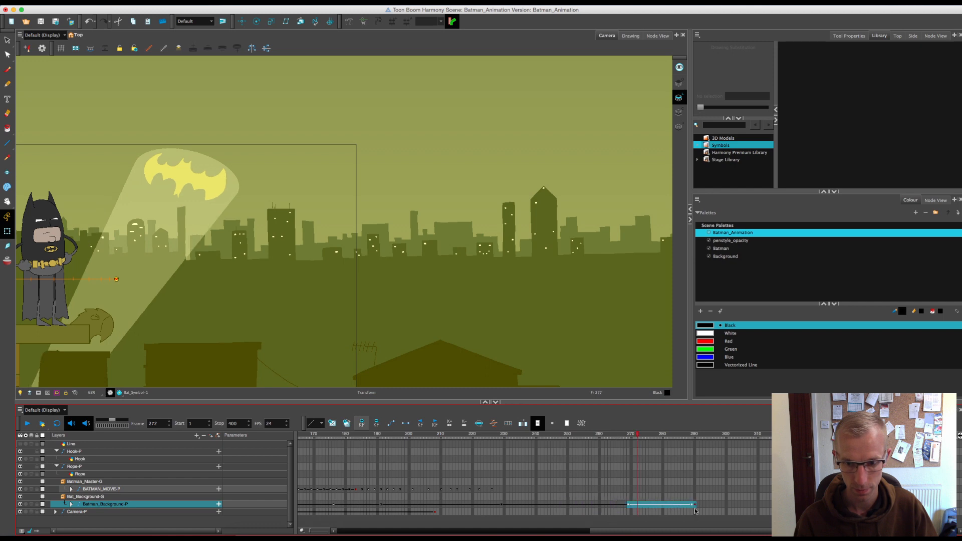
pyautogui.click(695, 505)
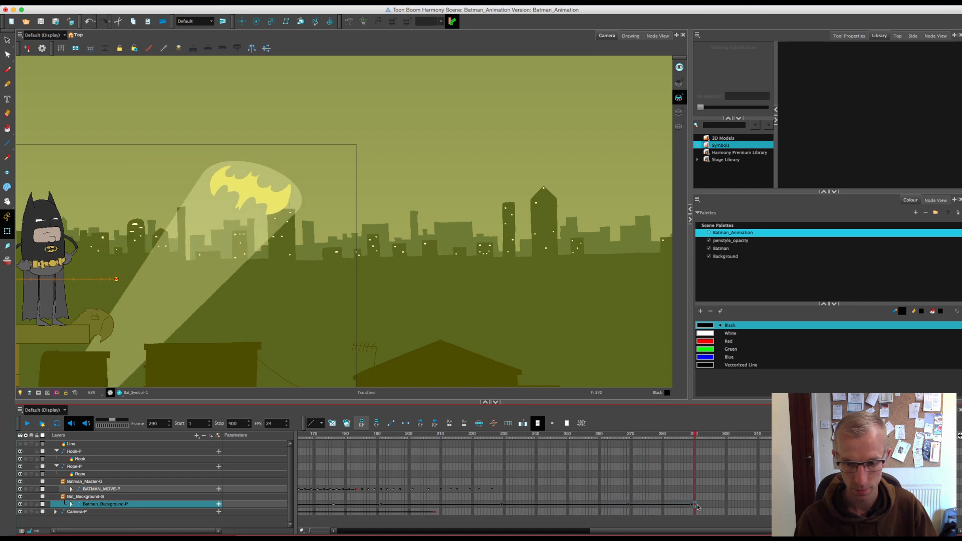
pyautogui.moveTo(697, 505); pyautogui.dragTo(770, 507)
pyautogui.moveTo(679, 436); pyautogui.dragTo(705, 472)
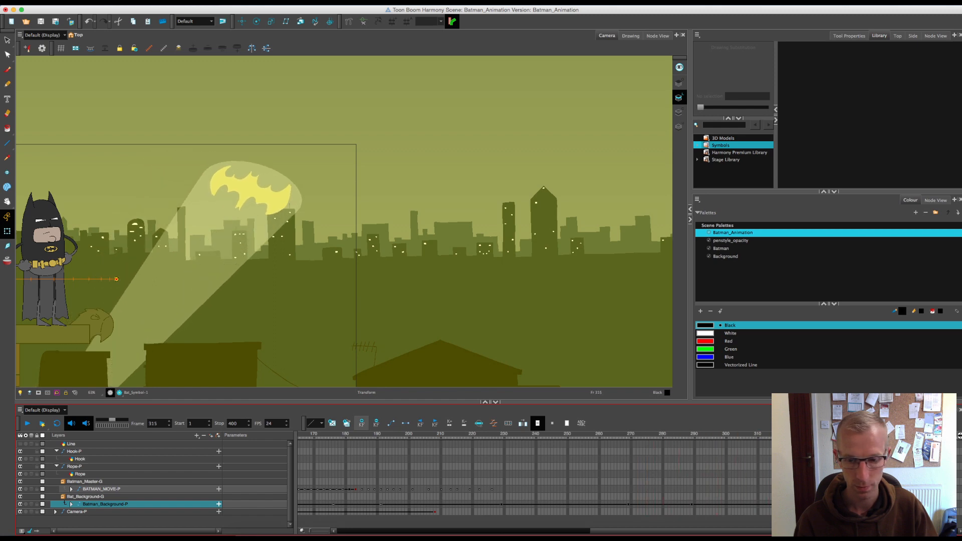
# Step: Copy the Batman_Background-P keyframe at frame 269 and paste it at frame 322
pyautogui.click(627, 510)
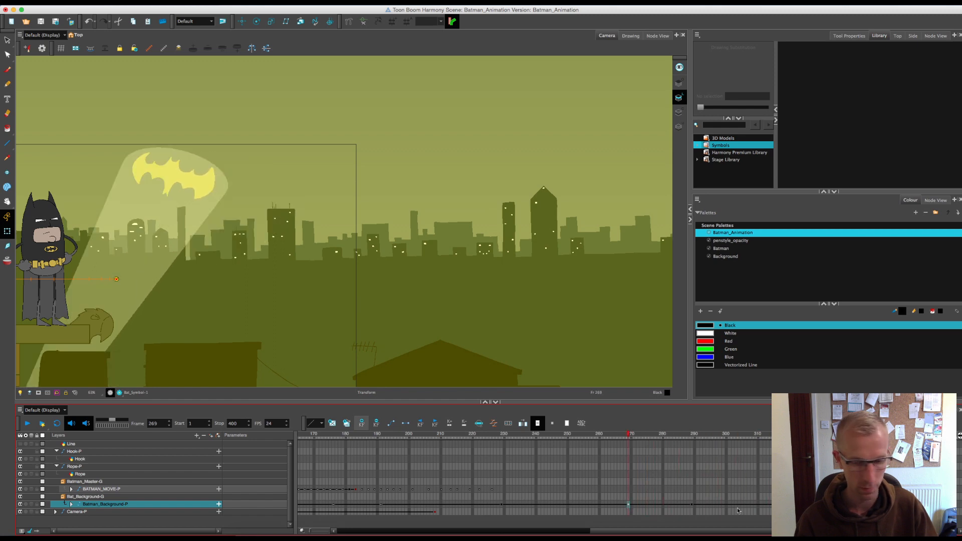
pyautogui.press('super+c')
pyautogui.press('super+v')
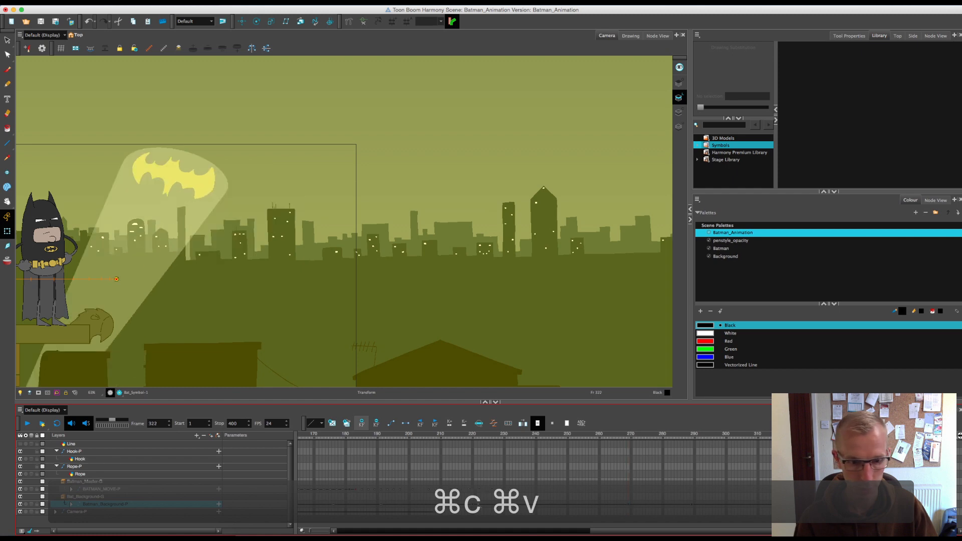
# Step: Set the left and right ease time ratios to 20 for the Batman_Background-P keyframes at frames 229 and 269
pyautogui.click(382, 510)
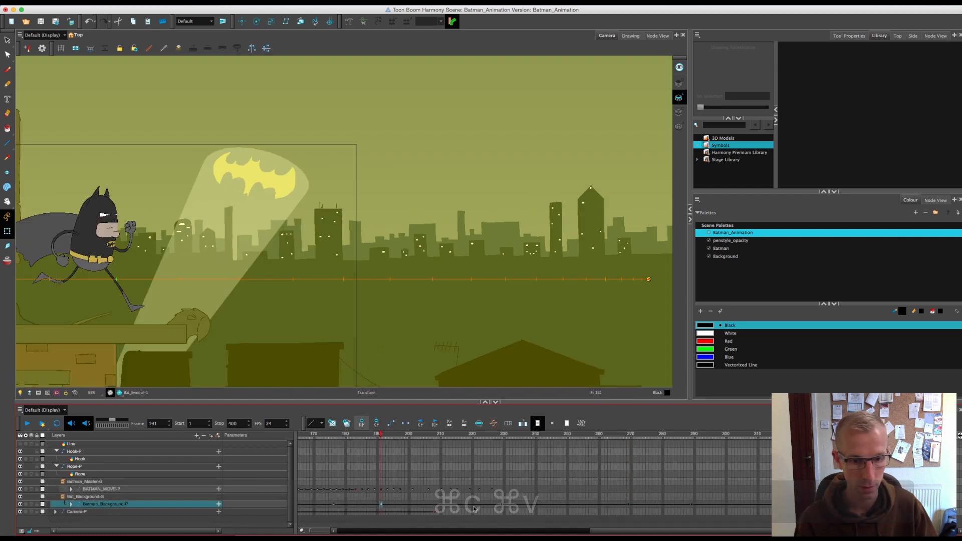
pyautogui.click(503, 511)
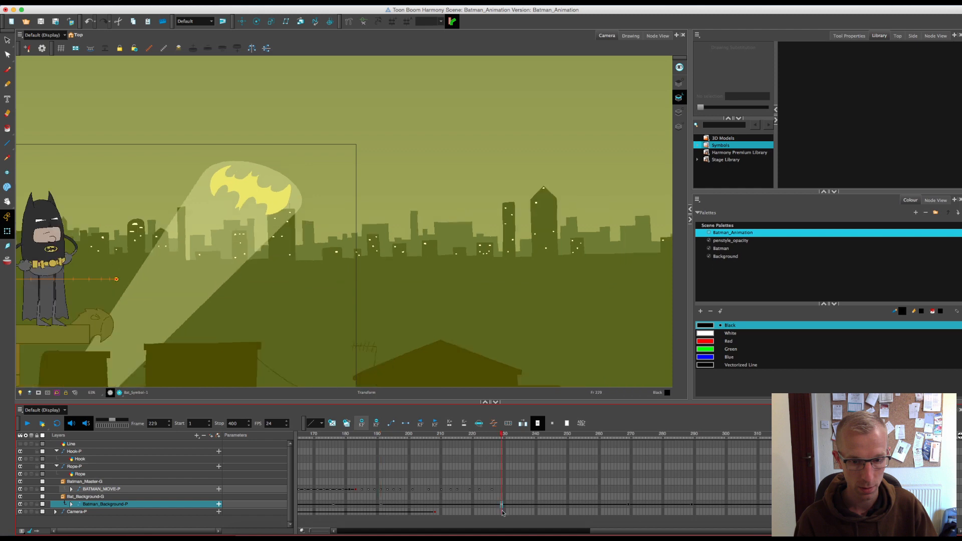
pyautogui.click(494, 424)
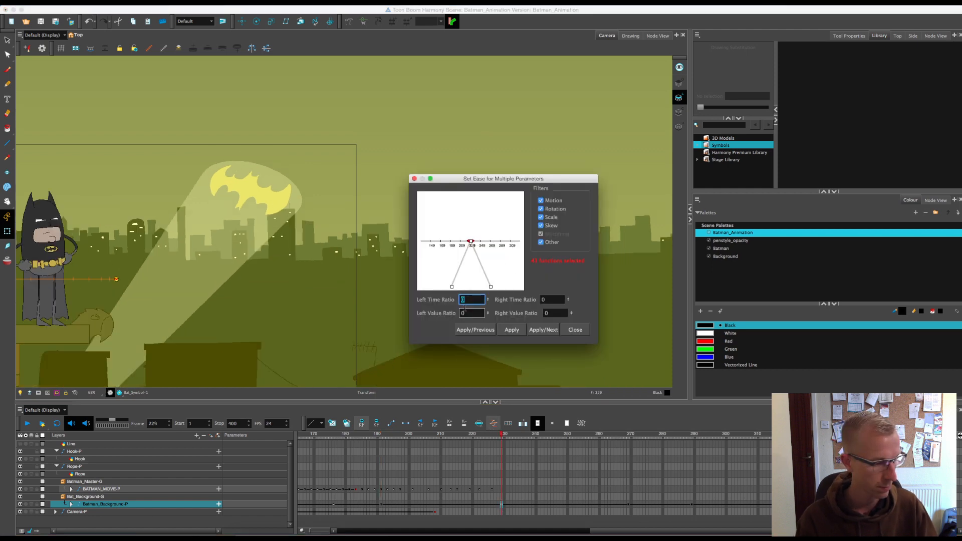
pyautogui.write('2')
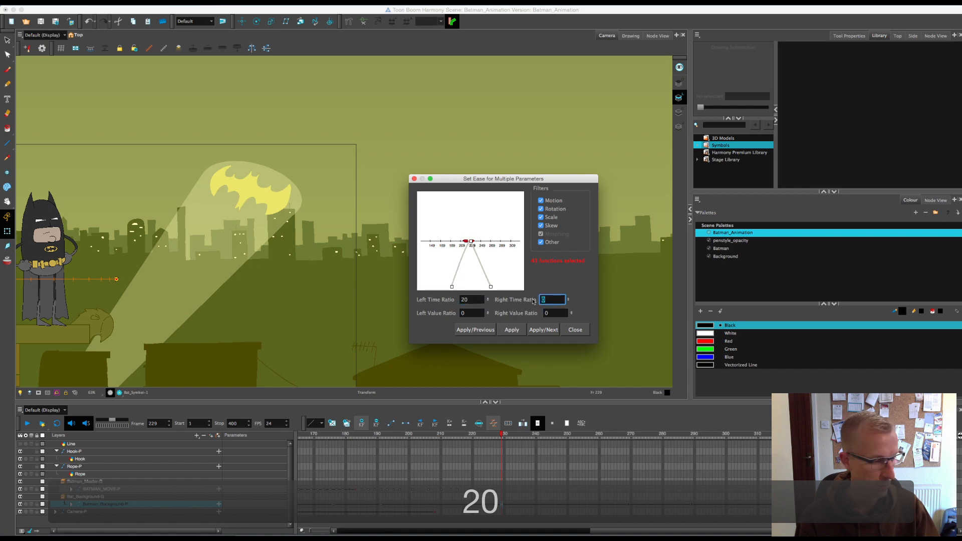
pyautogui.click(543, 331)
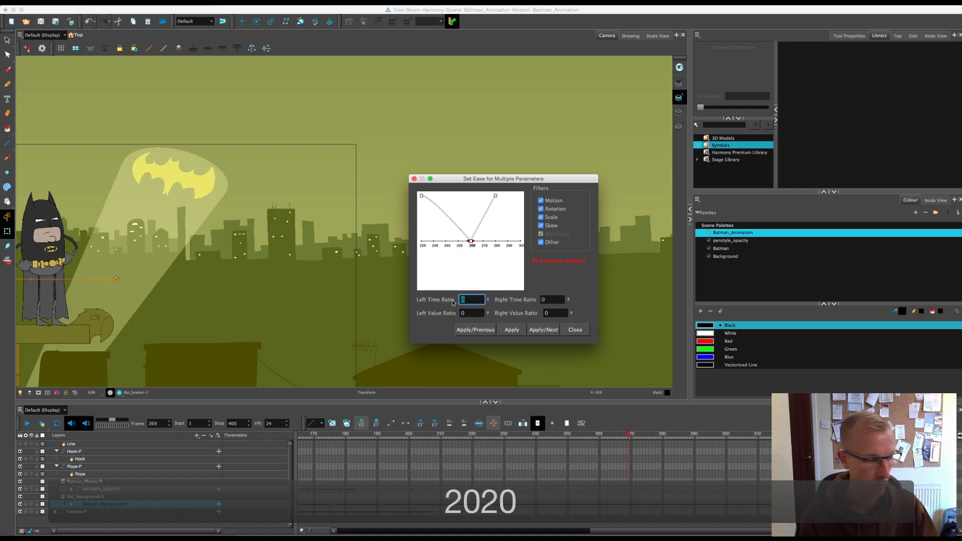
pyautogui.write('2020')
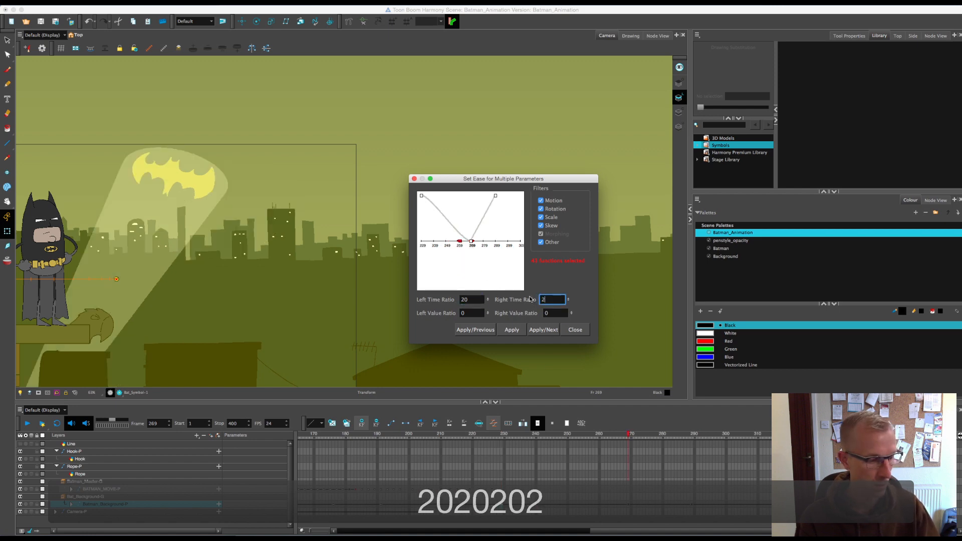
pyautogui.click(543, 330)
# Step: Set both ease time ratios to 20 at frame 289, enter left time ratio 20 at frame 322, and close the ease settings
pyautogui.write('20')
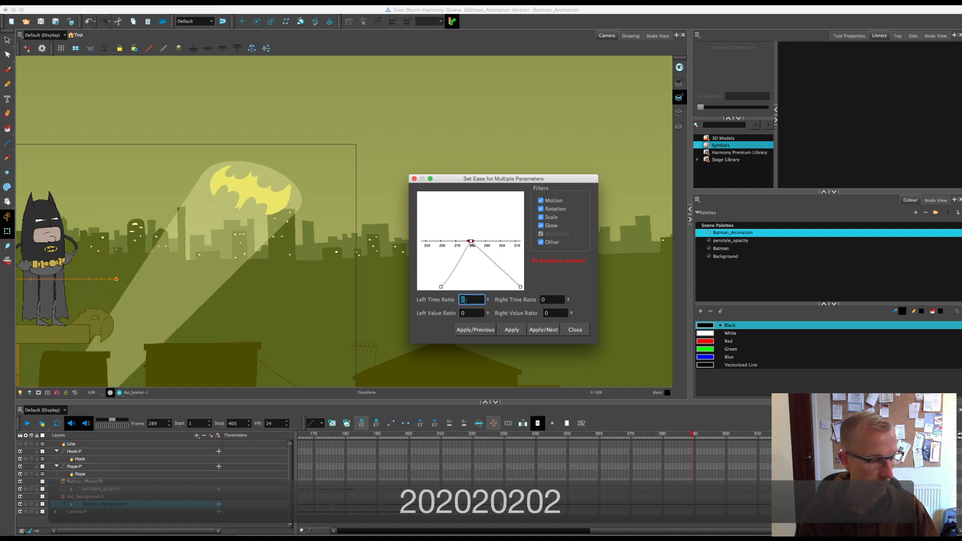
pyautogui.write('2')
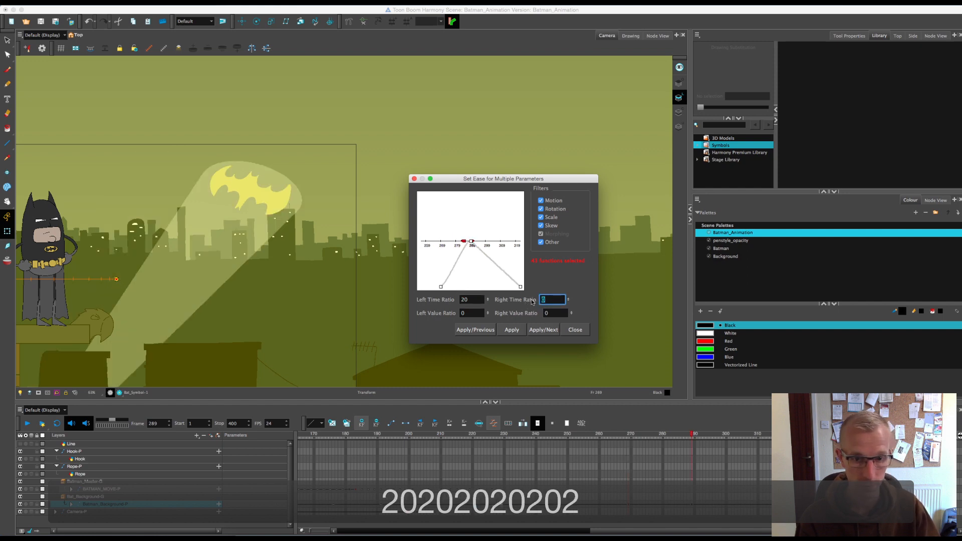
pyautogui.write('0')
pyautogui.click(544, 329)
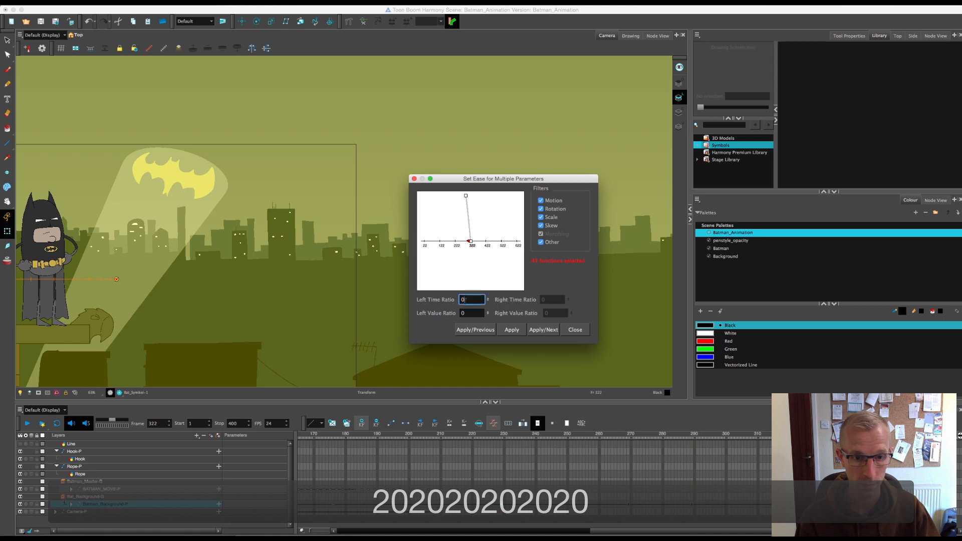
pyautogui.write('20')
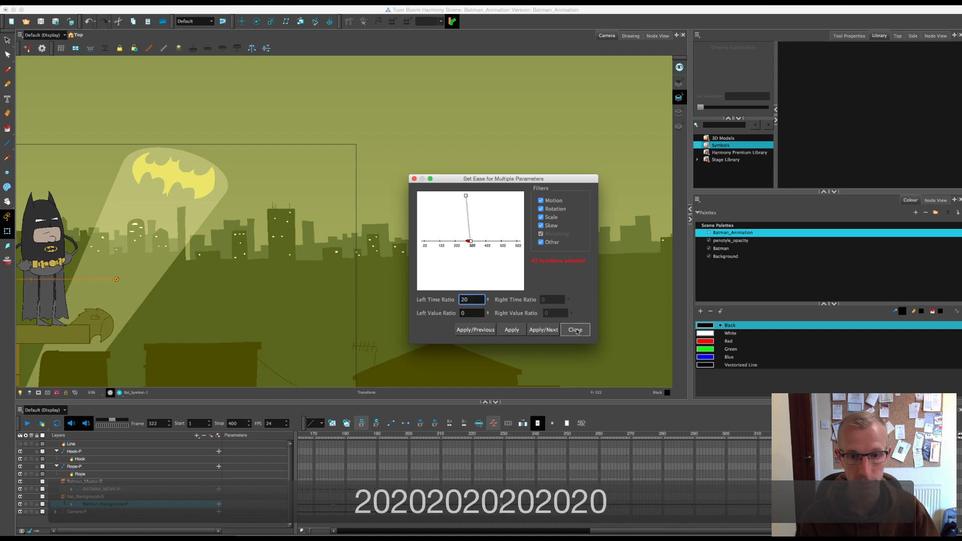
pyautogui.click(575, 330)
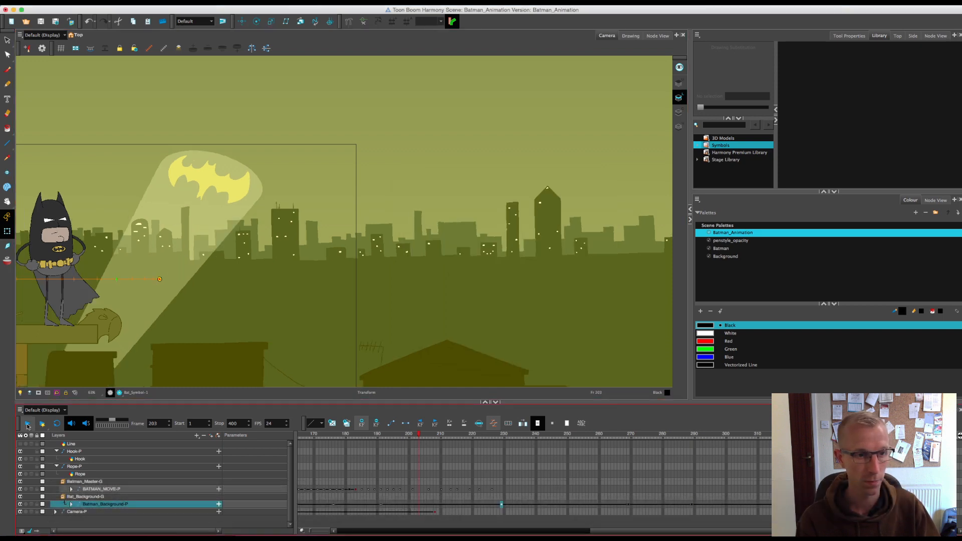
# Step: Play back the bat-signal light's eased swing to check its motion
pyautogui.click(28, 425)
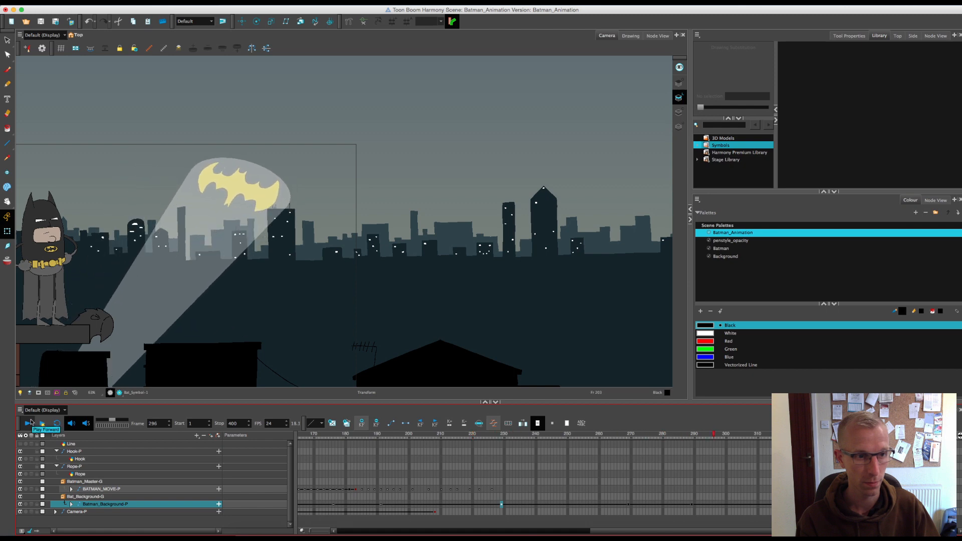
pyautogui.click(30, 422)
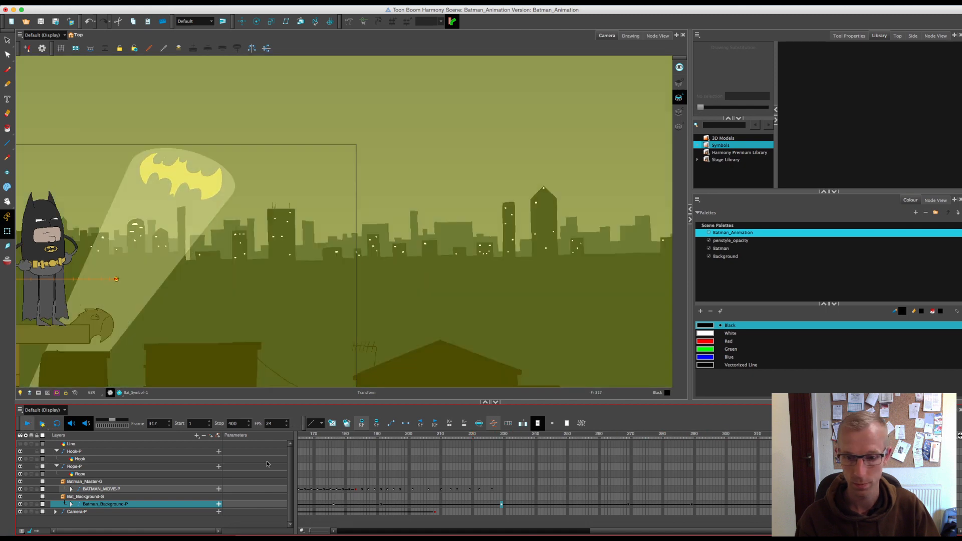
pyautogui.click(693, 503)
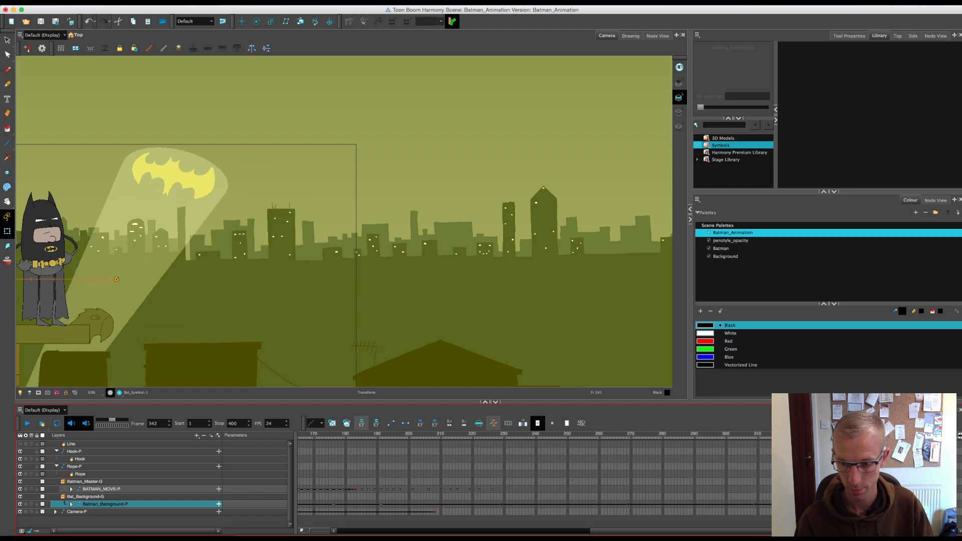
pyautogui.moveTo(554, 439); pyautogui.dragTo(480, 439)
pyautogui.click(28, 423)
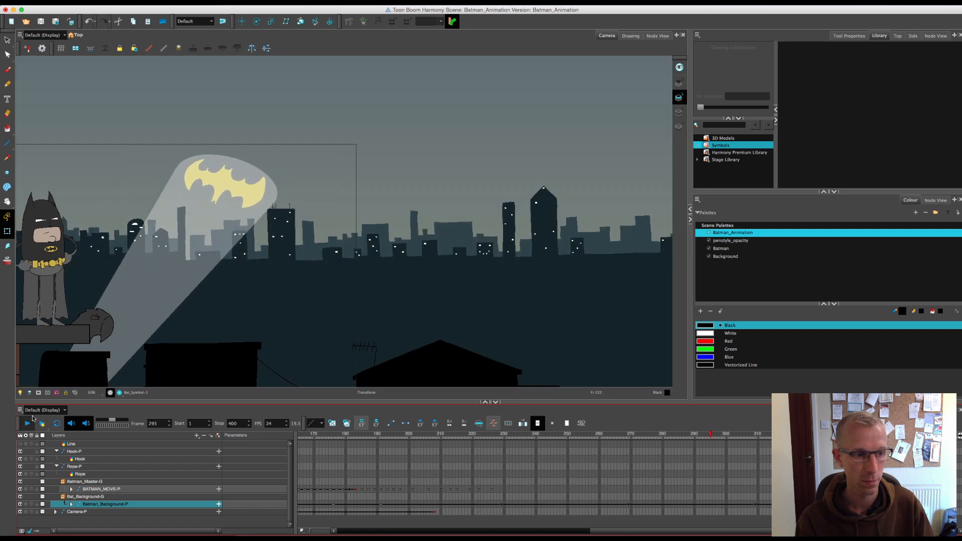
pyautogui.click(27, 424)
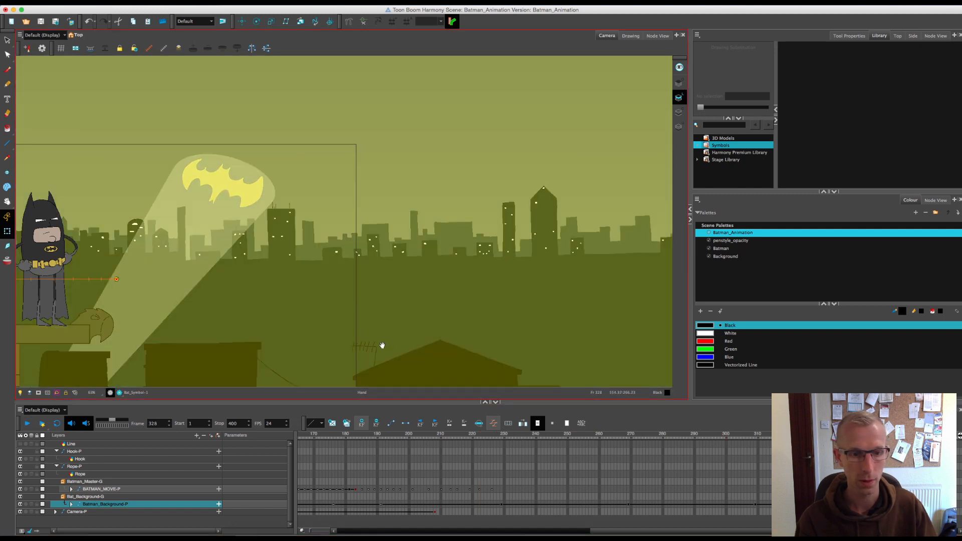
# Step: Mask the scene to the camera frame and play the animation from about frame 188
pyautogui.moveTo(383, 346); pyautogui.dragTo(599, 298)
pyautogui.press('1')
pyautogui.moveTo(289, 318); pyautogui.dragTo(347, 314)
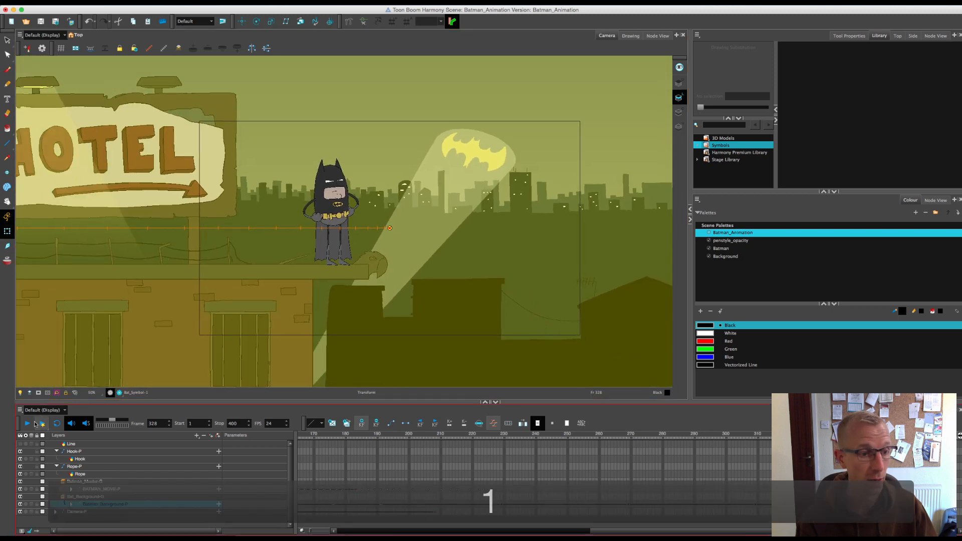
pyautogui.click(39, 393)
pyautogui.click(370, 434)
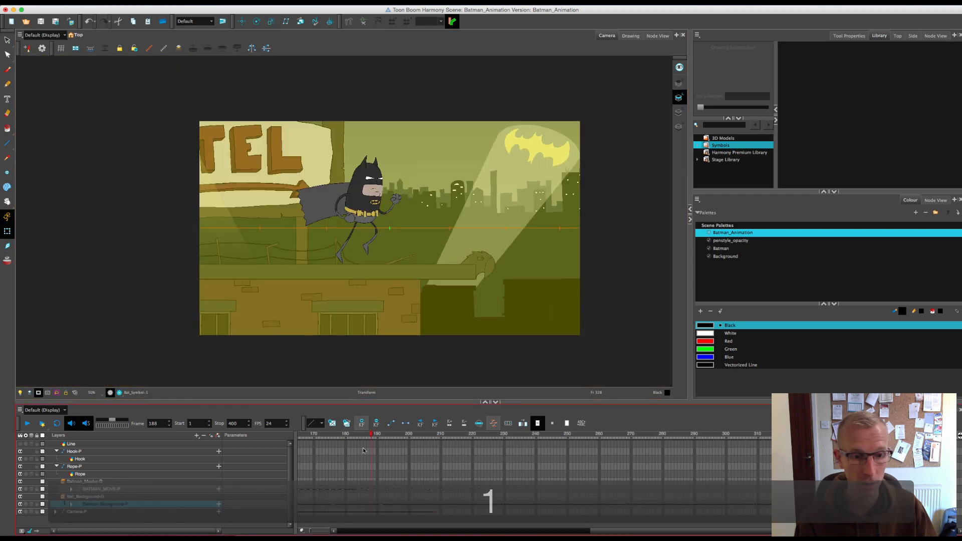
pyautogui.click(27, 423)
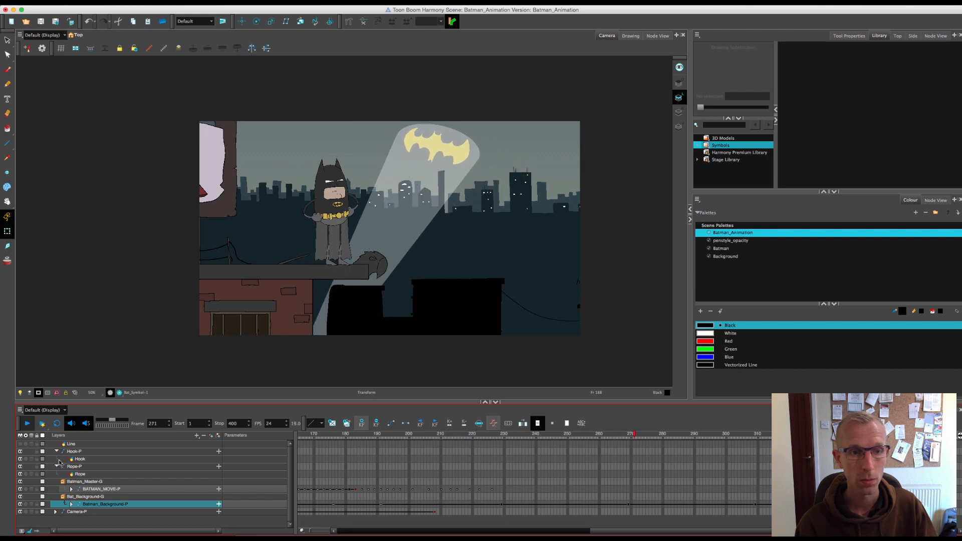
pyautogui.click(27, 423)
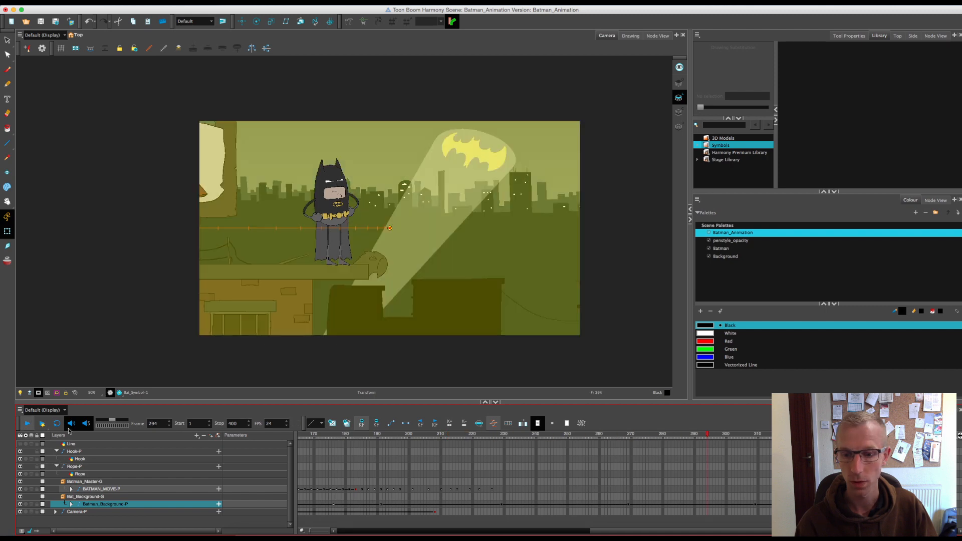
# Step: Insert a keyframe on BATMAN_MASTER-P at frame 279 to hold the hands-on-hips pose
pyautogui.click(654, 438)
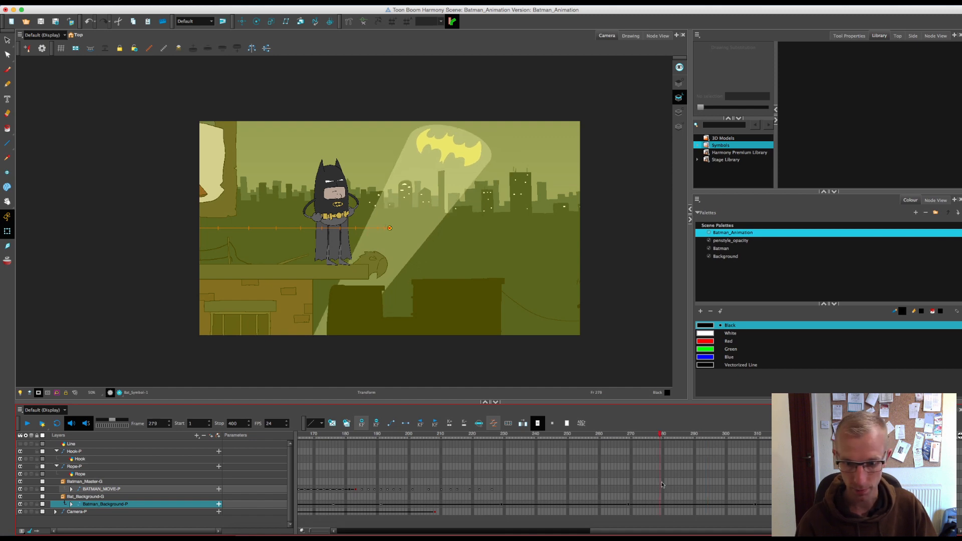
pyautogui.click(72, 489)
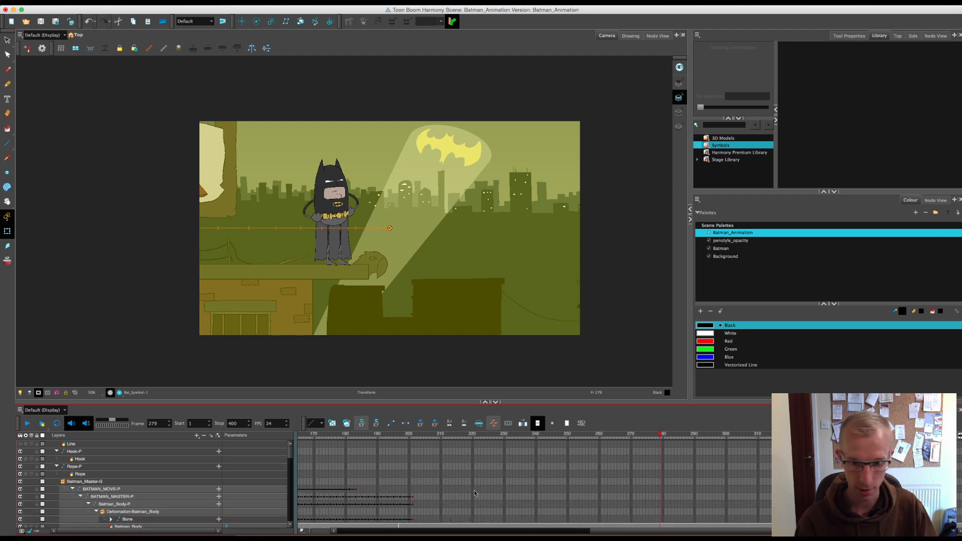
pyautogui.click(80, 497)
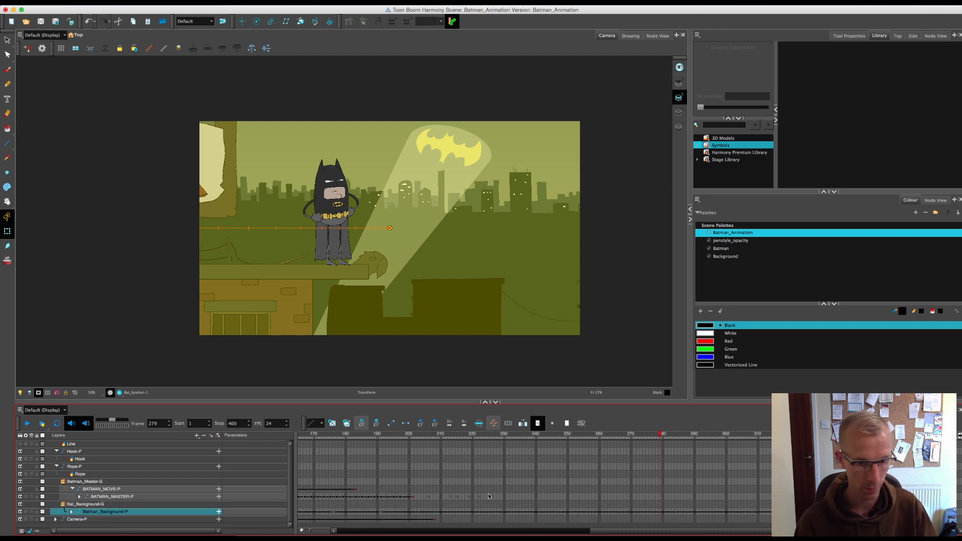
pyautogui.click(660, 497)
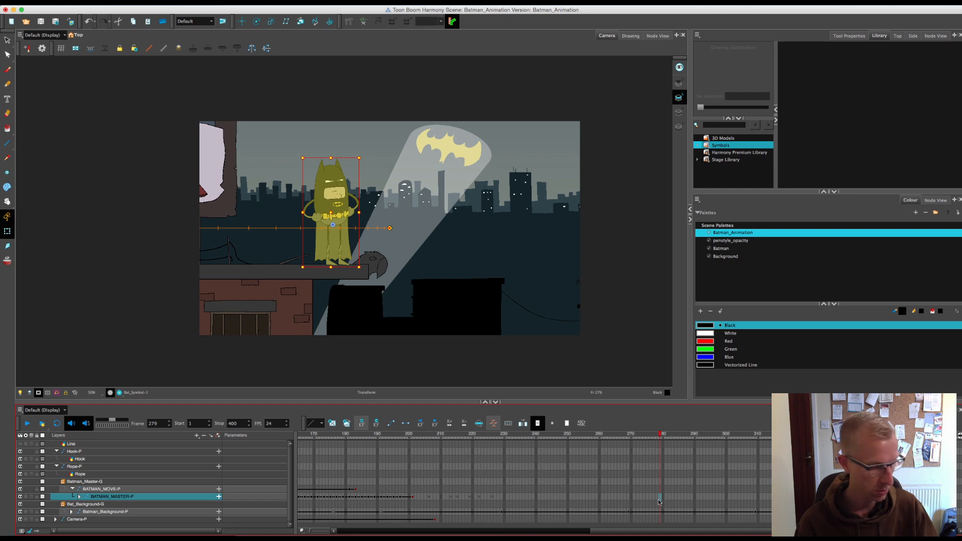
pyautogui.press('F6')
pyautogui.moveTo(659, 434); pyautogui.dragTo(672, 489)
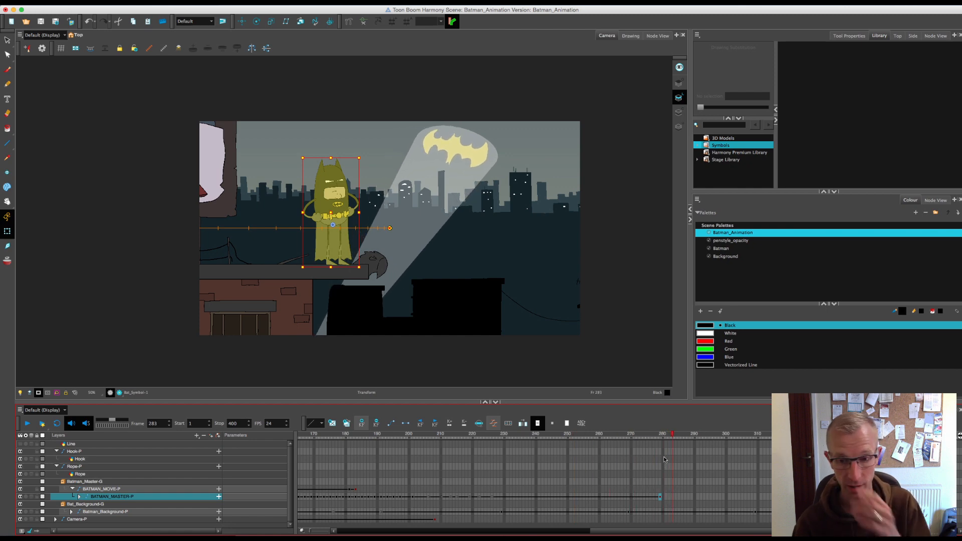
pyautogui.click(662, 436)
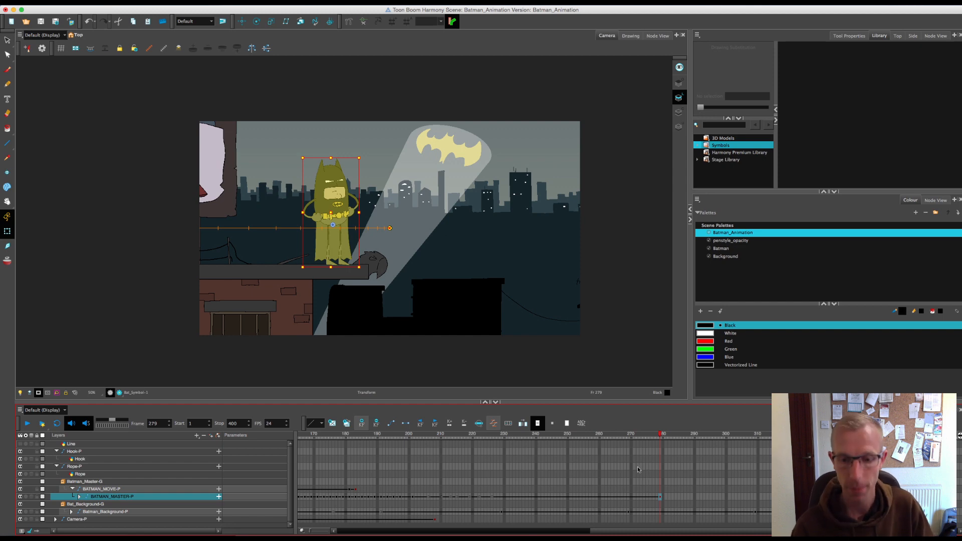
# Step: At frame 280, show Batman's deformation controls, lower his body and bend both legs with the feet on the ledge
pyautogui.click(662, 434)
pyautogui.press('2')
pyautogui.press('2')
pyautogui.press('2')
pyautogui.press('2')
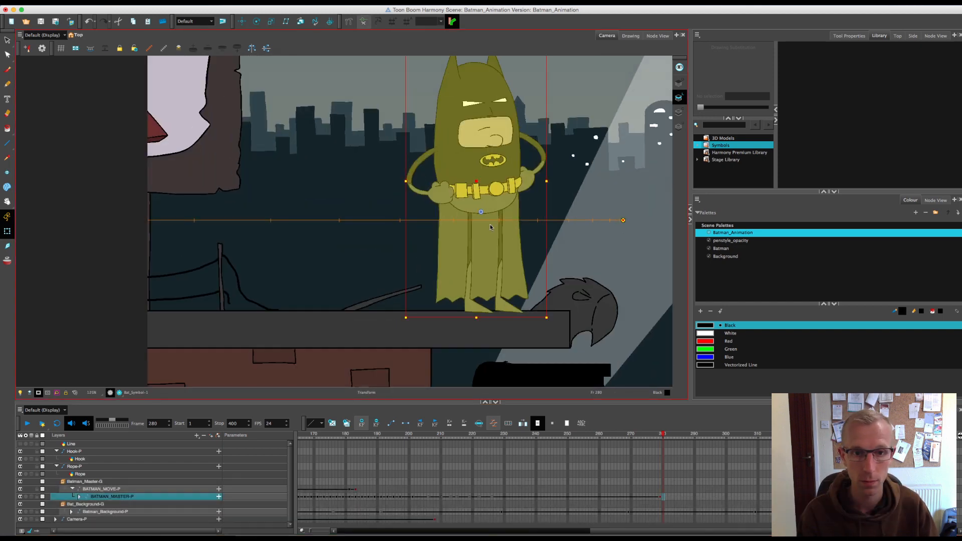
pyautogui.click(498, 200)
pyautogui.hotkey('shift', 'F11')
pyautogui.click(508, 239)
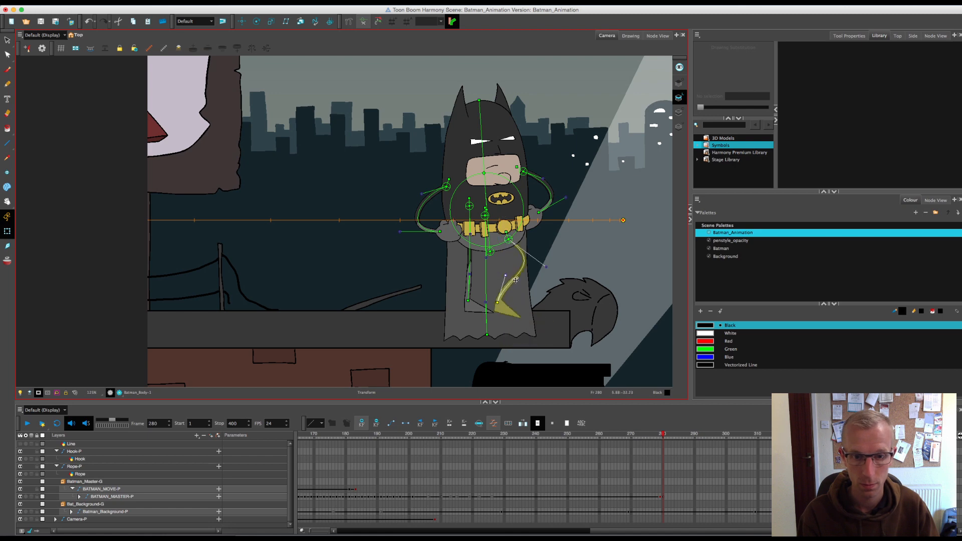
pyautogui.click(476, 263)
pyautogui.moveTo(476, 316); pyautogui.dragTo(494, 307)
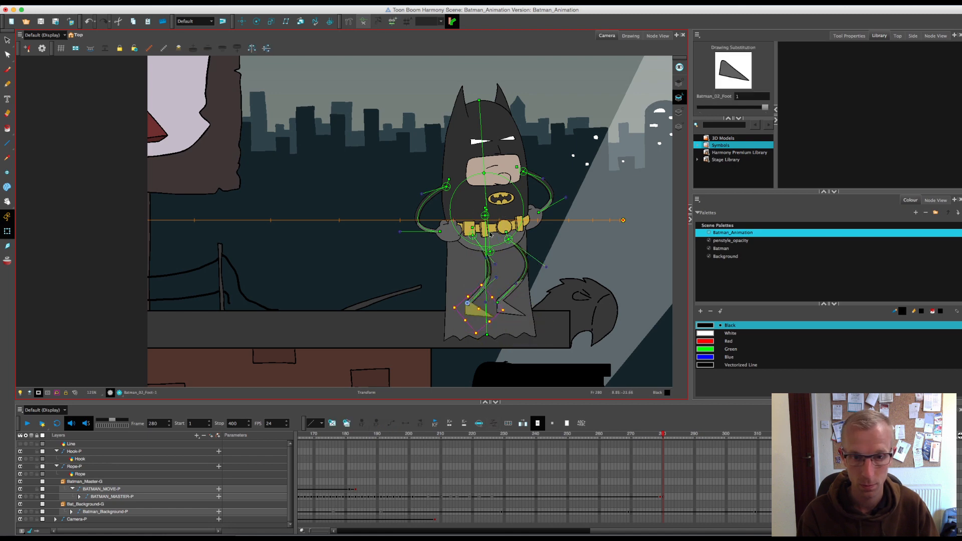
# Step: Lean Batman's body forward, swing both arms outward away from his hips and tilt the cape to match
pyautogui.moveTo(479, 100); pyautogui.dragTo(535, 107)
pyautogui.moveTo(549, 233); pyautogui.dragTo(601, 203)
pyautogui.moveTo(451, 214); pyautogui.dragTo(399, 182)
pyautogui.click(599, 197)
pyautogui.moveTo(615, 193); pyautogui.dragTo(622, 198)
pyautogui.moveTo(456, 328); pyautogui.dragTo(436, 318)
# Step: Adjust the leg deformers at both of Batman's ankles so they meet the feet on the ledge
pyautogui.press('2')
pyautogui.press('2')
pyautogui.press('2')
pyautogui.click(472, 233)
pyautogui.click(466, 225)
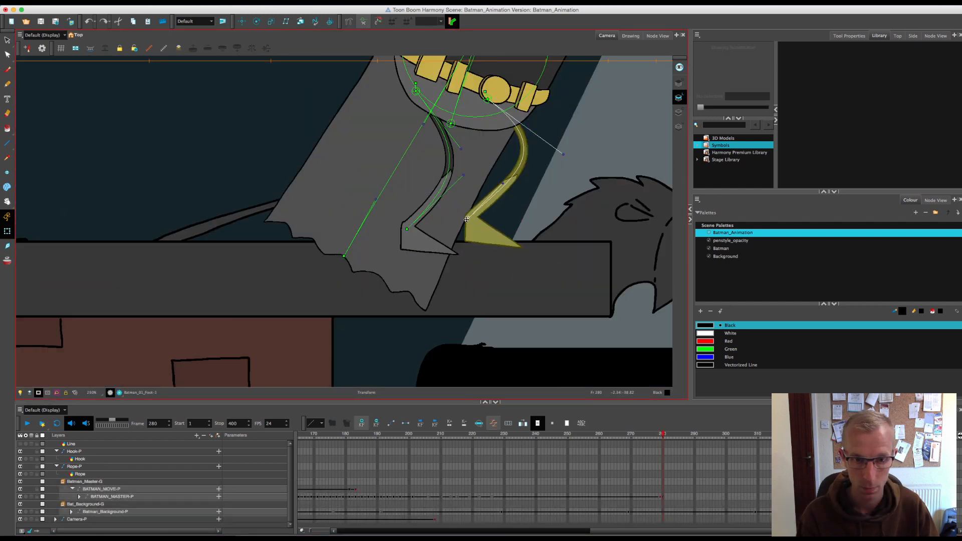
pyautogui.click(407, 229)
pyautogui.click(465, 225)
pyautogui.click(661, 437)
pyautogui.press('1')
pyautogui.press('1')
pyautogui.press('1')
pyautogui.press('1')
pyautogui.press('1')
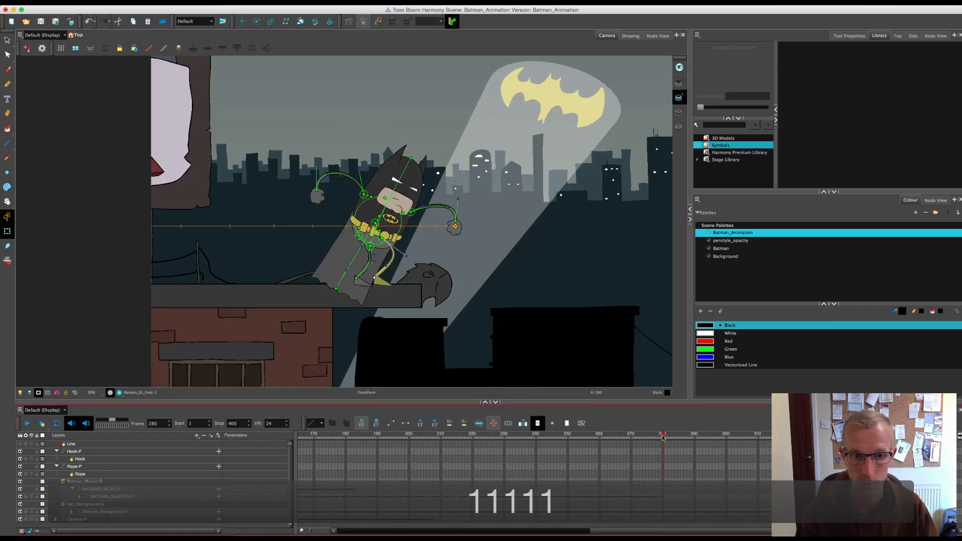
# Step: Reshape Batman's cape at frame 280 so its lower edge hangs down behind his feet
pyautogui.click(665, 434)
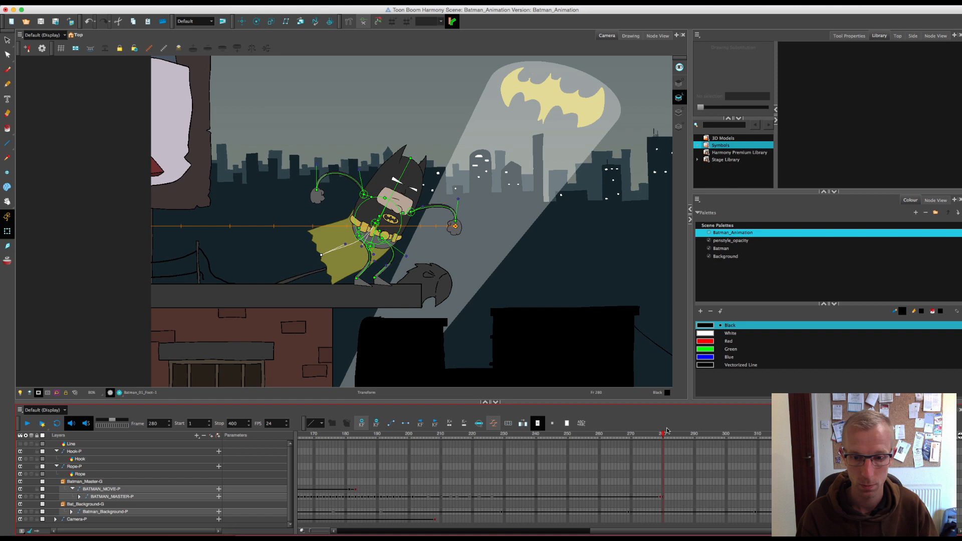
pyautogui.click(661, 434)
pyautogui.click(664, 434)
pyautogui.press('super+z')
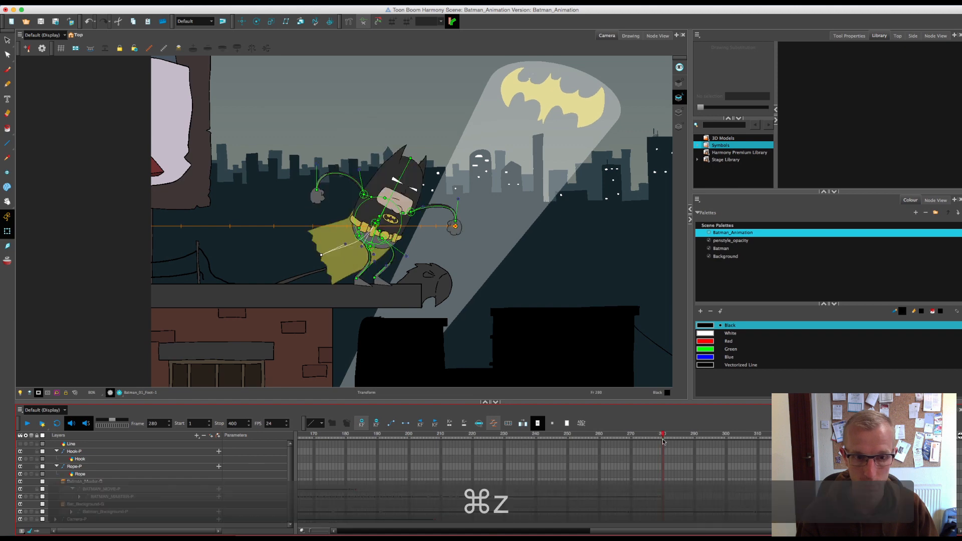
pyautogui.moveTo(321, 254); pyautogui.dragTo(357, 281)
# Step: Insert a keyframe on BATMAN_MASTER-P at frame 281 for the next pose
pyautogui.click(666, 434)
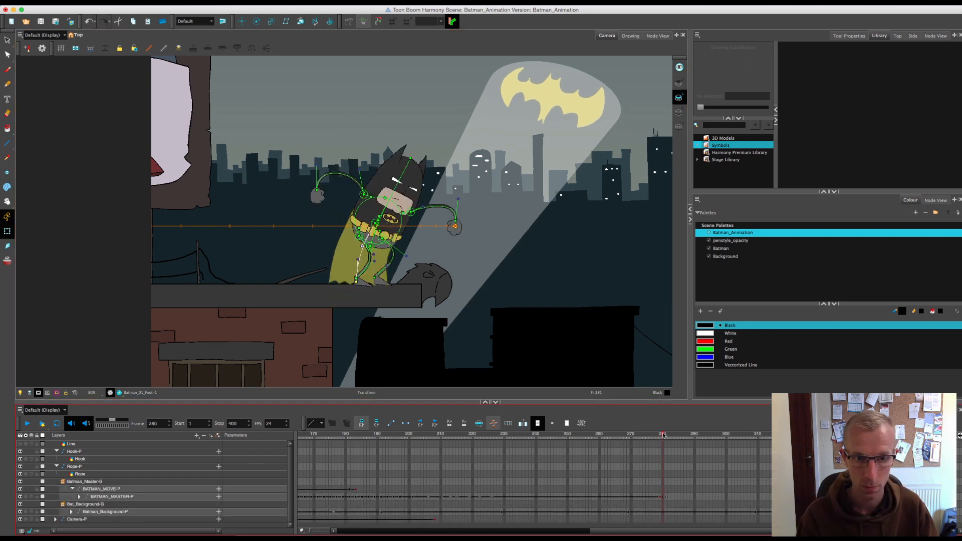
pyautogui.press('super+z')
pyautogui.click(662, 496)
pyautogui.press('F6')
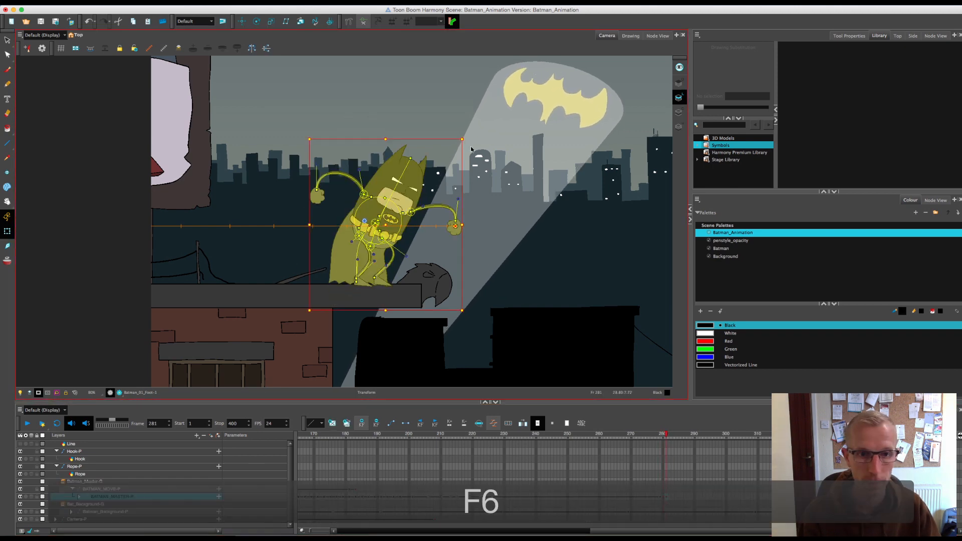
# Step: Insert a keyframe on BATMAN_MASTER-P at frame 282, turn Batman upside down and move him off the end of the ledge
pyautogui.click(669, 497)
pyautogui.press('F6')
pyautogui.moveTo(519, 231); pyautogui.dragTo(495, 85)
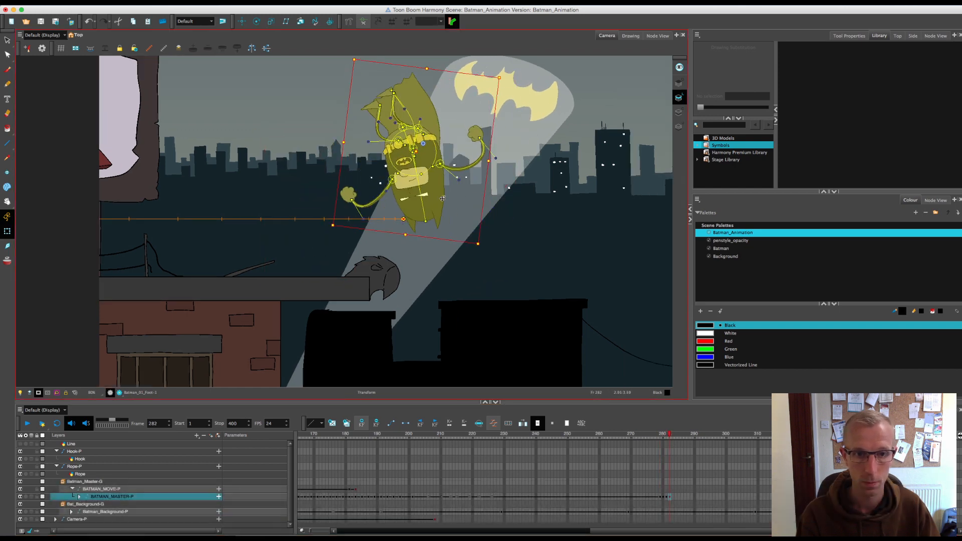
pyautogui.press('1')
pyautogui.press('1')
pyautogui.moveTo(388, 148); pyautogui.dragTo(463, 224)
pyautogui.moveTo(668, 435); pyautogui.dragTo(669, 435)
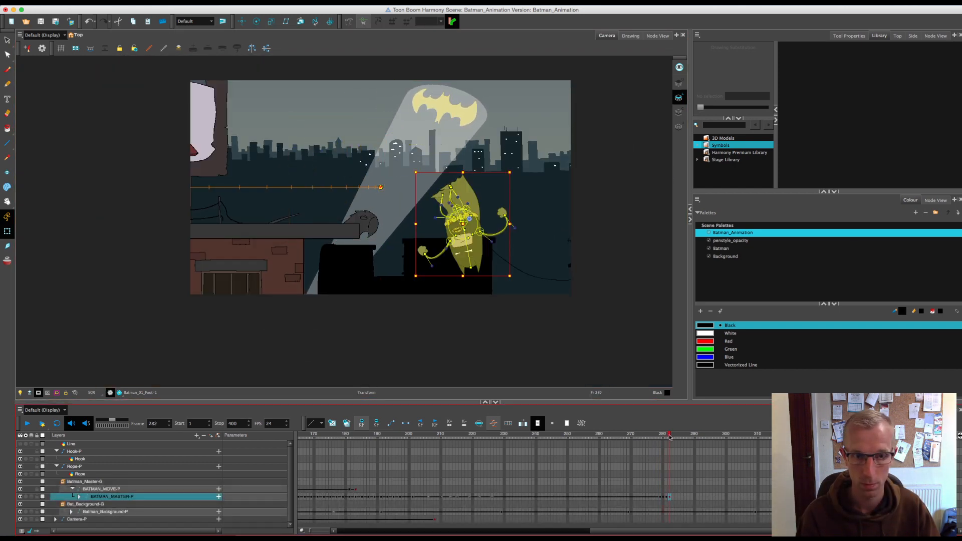
# Step: Move the upside-down Batman at frame 283 far down to the foot of the dark buildings
pyautogui.click(672, 497)
pyautogui.moveTo(451, 226); pyautogui.dragTo(441, 128)
pyautogui.press('1')
pyautogui.press('2')
pyautogui.press('2')
pyautogui.press('1')
pyautogui.press('1')
pyautogui.press('1')
pyautogui.moveTo(343, 125); pyautogui.dragTo(417, 400)
# Step: With onion skin on, shift Batman further out at frame 282 and lay him horizontally in mid-air beyond the ledge at frame 281
pyautogui.press(',')
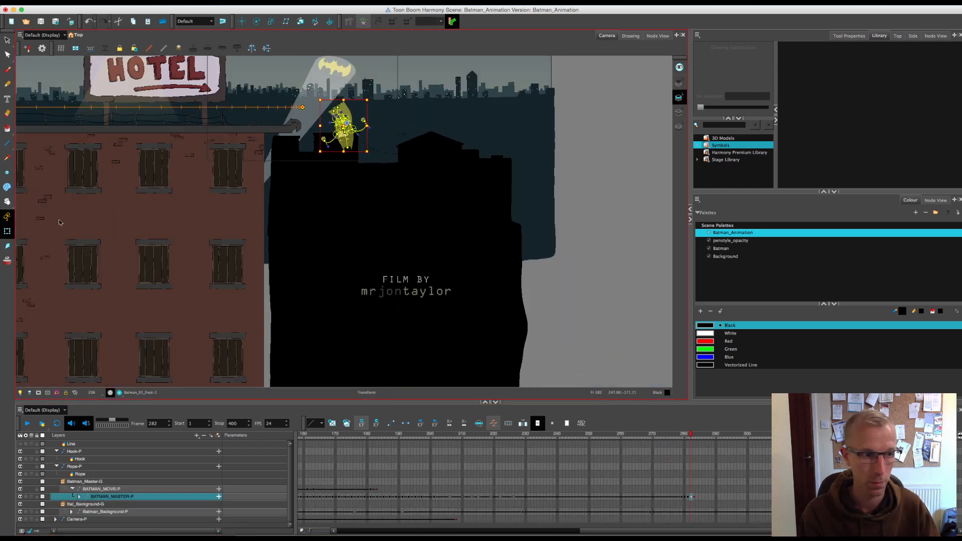
pyautogui.hotkey('alt', 'o')
pyautogui.moveTo(345, 125); pyautogui.dragTo(395, 136)
pyautogui.press(',')
pyautogui.moveTo(339, 91); pyautogui.dragTo(361, 97)
pyautogui.press('2')
pyautogui.press('2')
pyautogui.moveTo(361, 98); pyautogui.dragTo(390, 138)
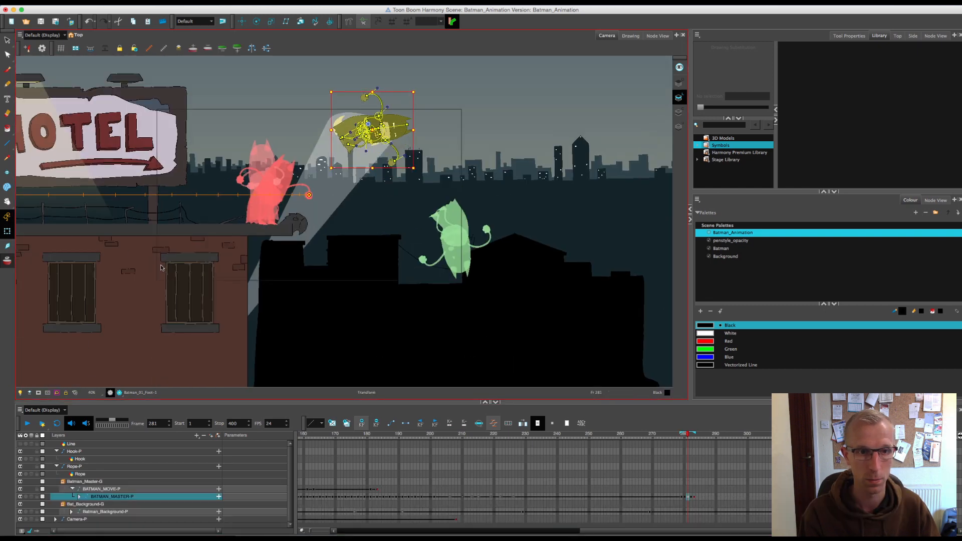
pyautogui.press('2')
pyautogui.press('2')
# Step: Turn off the onion skin and check Batman's jump across the neighbouring frames
pyautogui.hotkey('alt', 'o')
pyautogui.moveTo(404, 179); pyautogui.dragTo(581, 202)
pyautogui.moveTo(684, 435); pyautogui.dragTo(690, 435)
pyautogui.moveTo(576, 301); pyautogui.dragTo(530, 293)
pyautogui.moveTo(681, 439); pyautogui.dragTo(686, 437)
# Step: Stretch Batman's nearer leg out behind his flying body at frame 281 and rotate its foot backwards
pyautogui.press('2')
pyautogui.moveTo(532, 130); pyautogui.dragTo(436, 256)
pyautogui.press('2')
pyautogui.click(419, 181)
pyautogui.moveTo(418, 180); pyautogui.dragTo(386, 295)
pyautogui.moveTo(488, 225); pyautogui.dragTo(486, 228)
pyautogui.click(399, 308)
pyautogui.moveTo(419, 324); pyautogui.dragTo(348, 349)
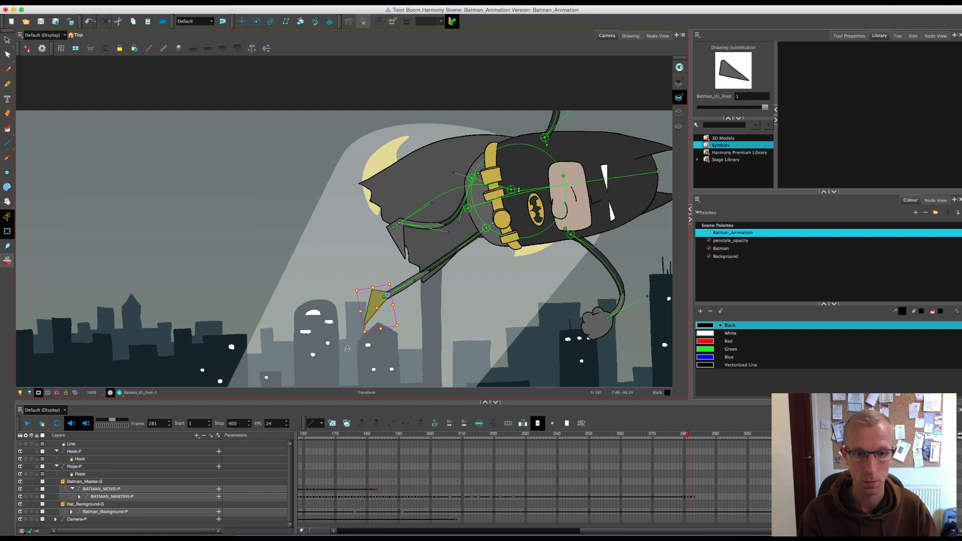
pyautogui.moveTo(384, 297); pyautogui.dragTo(380, 287)
# Step: Extend Batman's other leg backwards and spread the cape out straight behind him at frame 281
pyautogui.click(400, 225)
pyautogui.press('r')
pyautogui.moveTo(471, 178); pyautogui.dragTo(472, 184)
pyautogui.click(381, 262)
pyautogui.moveTo(399, 274); pyautogui.dragTo(367, 188)
pyautogui.click(396, 200)
# Step: Stretch both of Batman's arms forward past his head at frame 281 and align the hands
pyautogui.click(619, 319)
pyautogui.moveTo(608, 317); pyautogui.dragTo(518, 375)
pyautogui.moveTo(518, 375); pyautogui.dragTo(575, 313)
pyautogui.click(441, 163)
pyautogui.click(377, 22)
pyautogui.moveTo(440, 179)
pyautogui.mouseDown()
pyautogui.moveTo(389, 157)
pyautogui.moveTo(424, 177)
pyautogui.mouseUp()
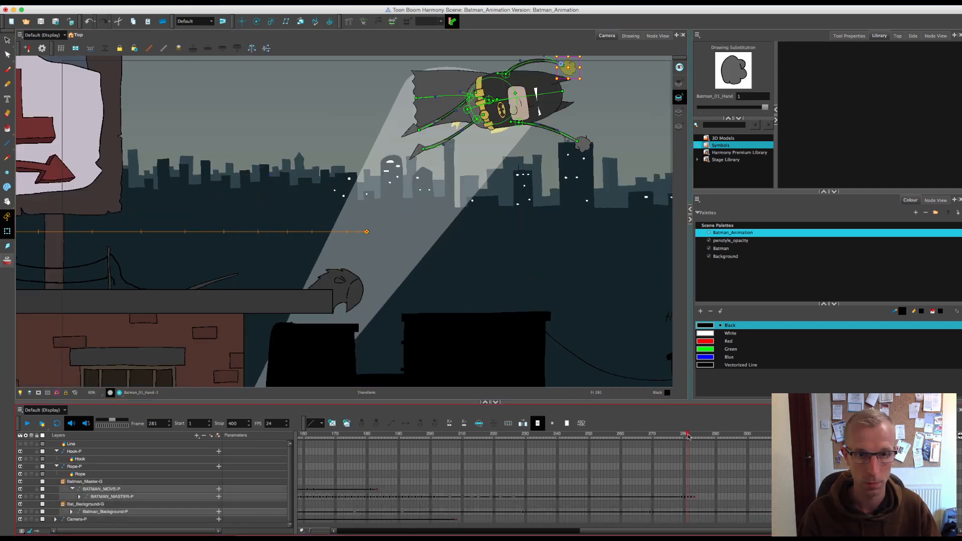
# Step: Copy Batman's flying pose from frame 281 to frame 282 and turn it head-down beyond the ledge
pyautogui.click(685, 438)
pyautogui.moveTo(684, 439); pyautogui.dragTo(691, 439)
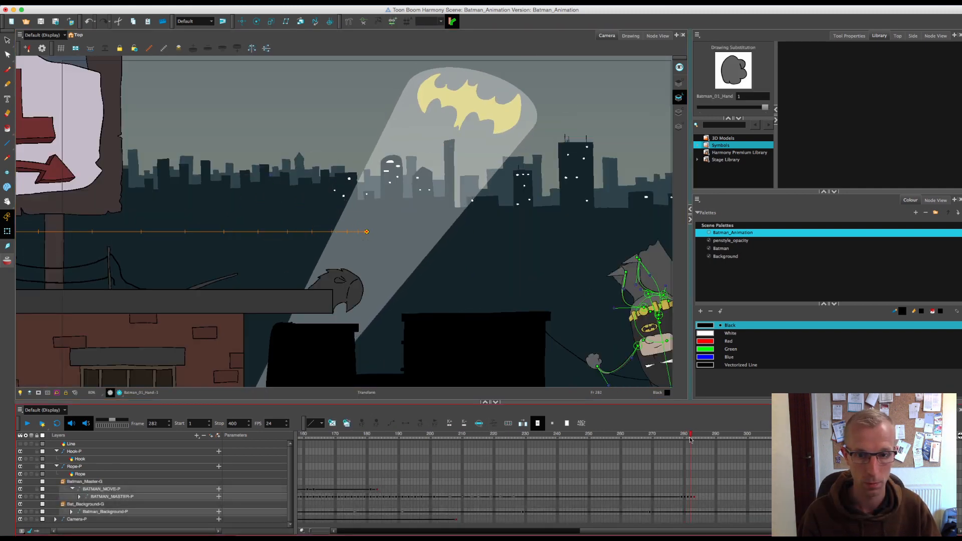
pyautogui.moveTo(691, 438); pyautogui.dragTo(688, 438)
pyautogui.press('super+c')
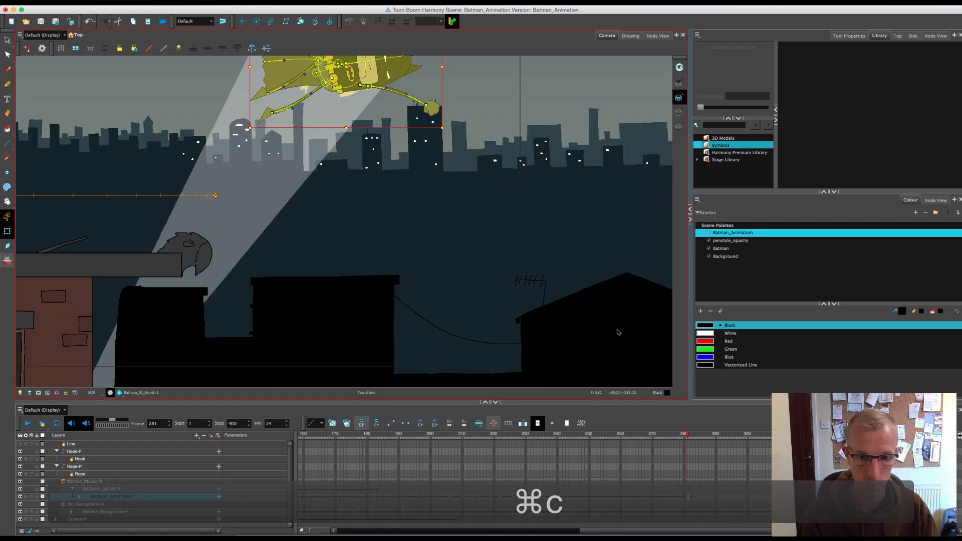
pyautogui.press('super+v')
pyautogui.press('super+z')
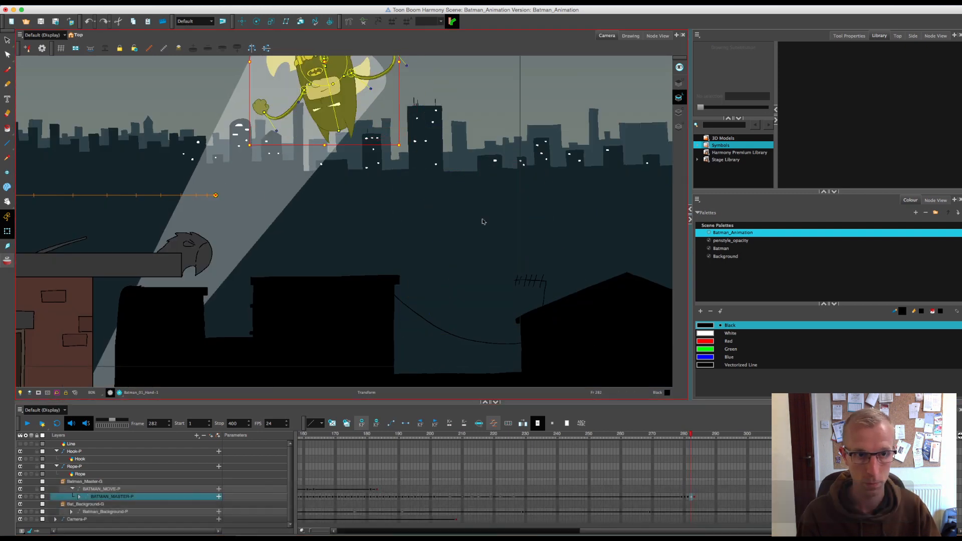
pyautogui.press('super+c')
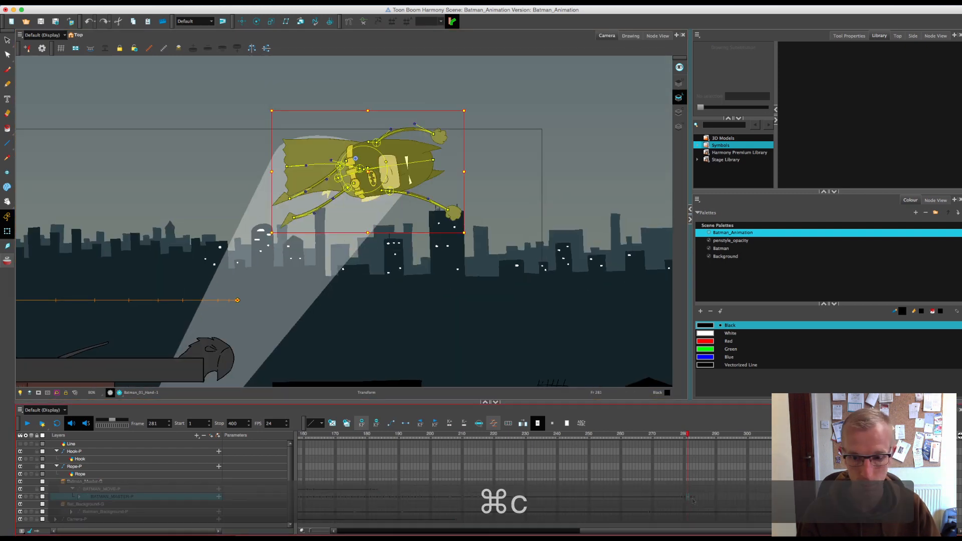
pyautogui.press('super+v')
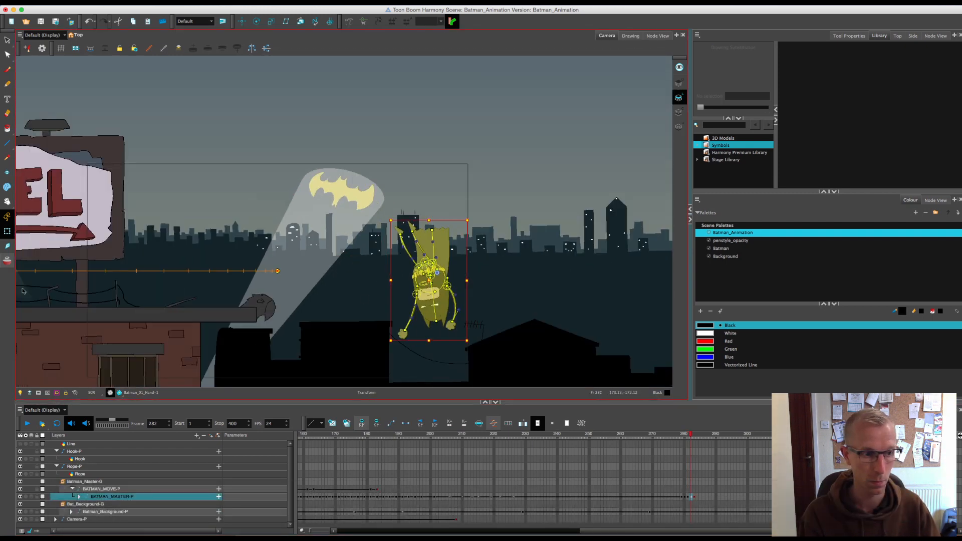
# Step: Use onion skin to adjust the tilt of the diving Batman at frame 282, and hide the onion skin
pyautogui.press('1')
pyautogui.press('1')
pyautogui.press('1')
pyautogui.press('1')
pyautogui.press('1')
pyautogui.press('1')
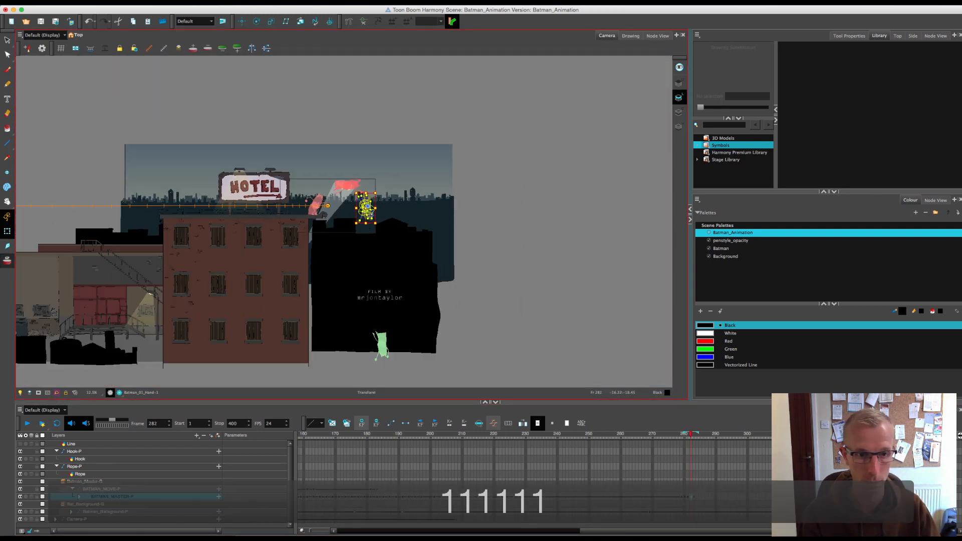
pyautogui.press('super+z')
pyautogui.press('2')
pyautogui.press('2')
pyautogui.press('super+z')
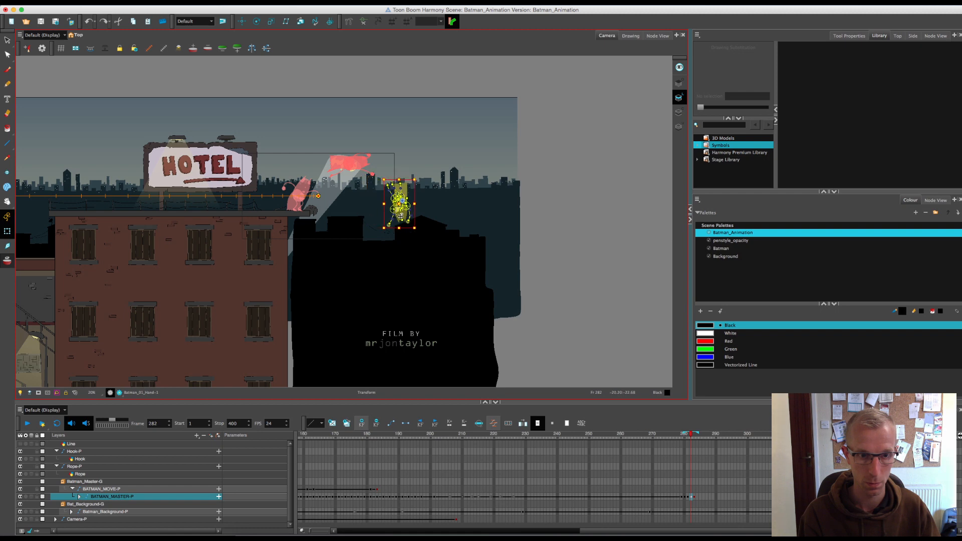
pyautogui.press('2')
pyautogui.press('2')
pyautogui.press('2')
pyautogui.press('2')
pyautogui.press('2')
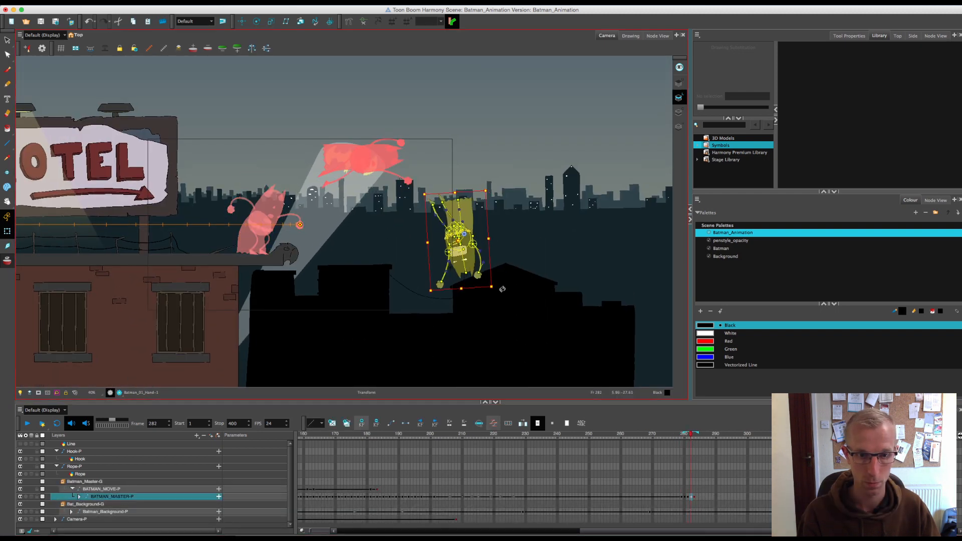
pyautogui.moveTo(502, 289); pyautogui.dragTo(515, 275)
pyautogui.click(683, 435)
pyautogui.click(7, 261)
pyautogui.click(688, 437)
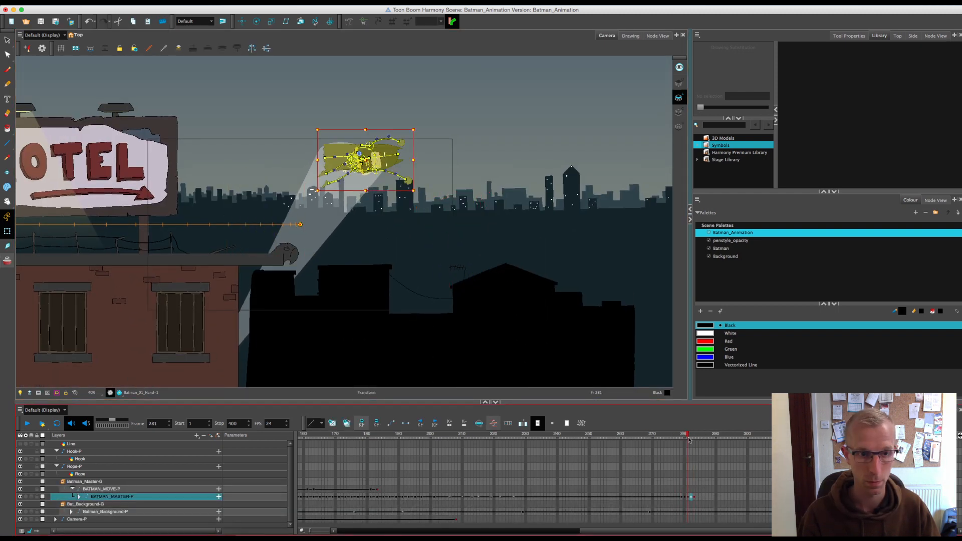
pyautogui.click(690, 436)
# Step: Straighten Batman's legs upward and align the cape with his diving body at frame 282
pyautogui.press('2')
pyautogui.press('2')
pyautogui.press('2')
pyautogui.press('2')
pyautogui.press('2')
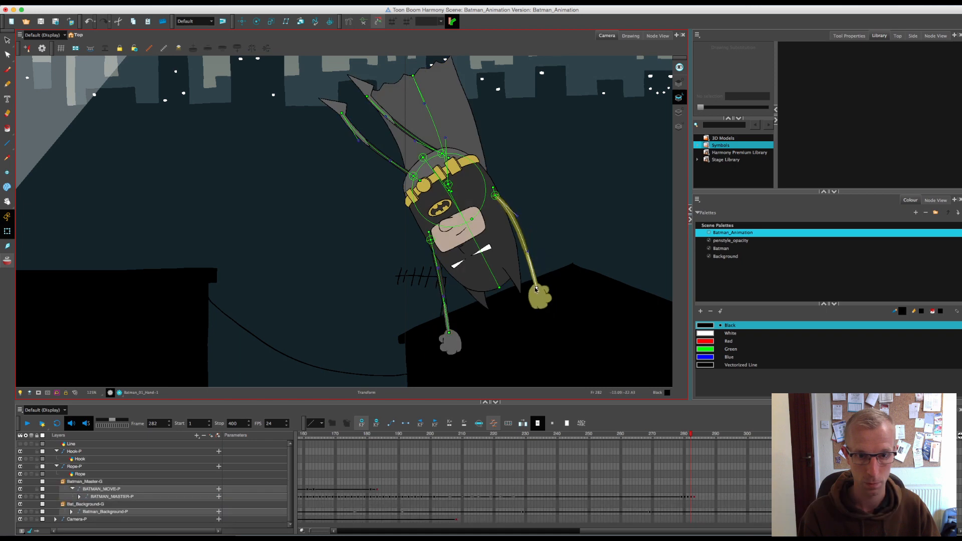
pyautogui.moveTo(458, 205); pyautogui.dragTo(447, 210)
pyautogui.moveTo(367, 96); pyautogui.dragTo(432, 66)
pyautogui.moveTo(341, 113); pyautogui.dragTo(385, 84)
pyautogui.moveTo(419, 90); pyautogui.dragTo(419, 129)
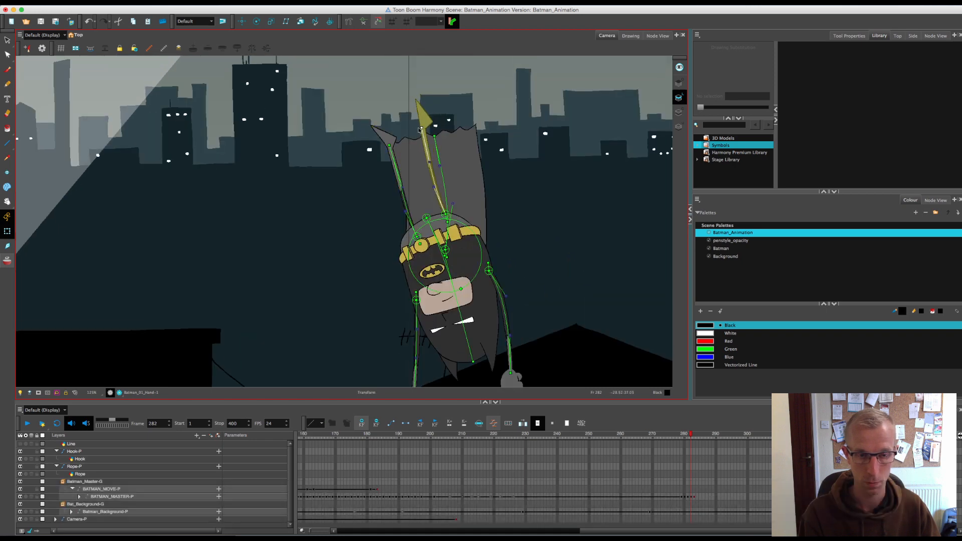
pyautogui.click(434, 137)
pyautogui.press('1')
pyautogui.press('1')
pyautogui.press('1')
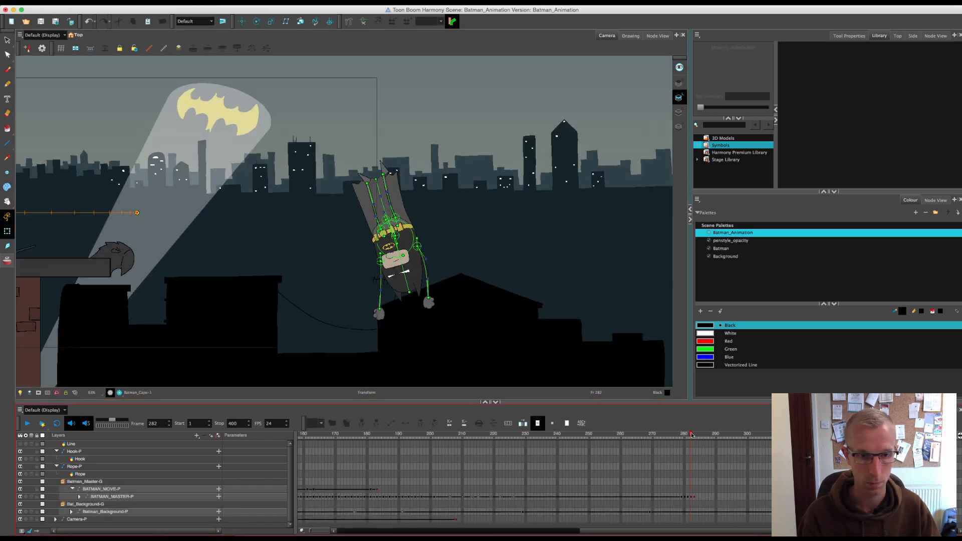
# Step: Spread the jump keyframes on BATMAN_MASTER-P to later frames so the poses are spaced further apart in time
pyautogui.moveTo(692, 435)
pyautogui.mouseDown()
pyautogui.moveTo(665, 436)
pyautogui.moveTo(689, 436)
pyautogui.mouseUp()
pyautogui.press('1')
pyautogui.press('1')
pyautogui.click(684, 436)
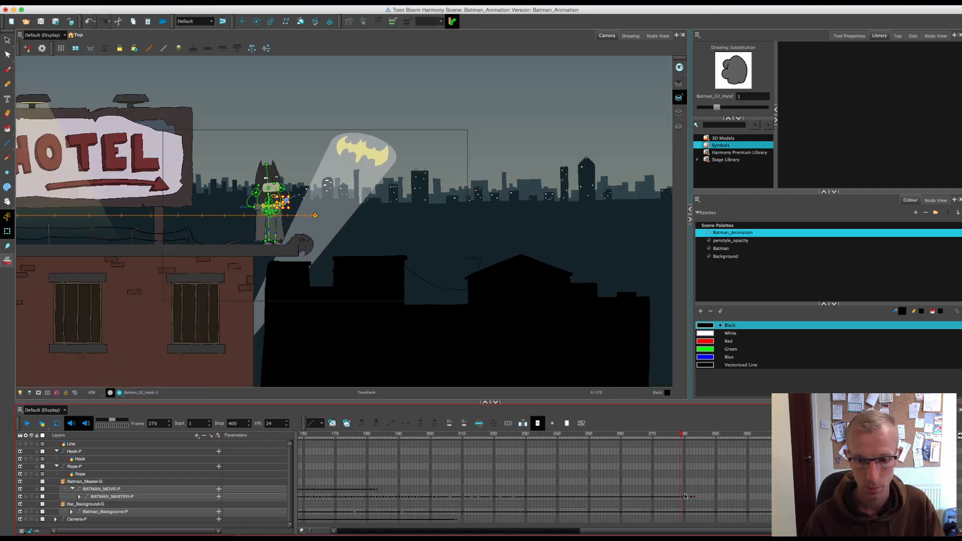
pyautogui.moveTo(684, 497); pyautogui.dragTo(693, 496)
pyautogui.moveTo(690, 497); pyautogui.dragTo(707, 496)
pyautogui.moveTo(706, 436); pyautogui.dragTo(693, 450)
pyautogui.moveTo(700, 496); pyautogui.dragTo(723, 497)
pyautogui.moveTo(717, 496); pyautogui.dragTo(757, 497)
pyautogui.click(732, 497)
pyautogui.moveTo(729, 435); pyautogui.dragTo(722, 455)
pyautogui.moveTo(722, 496); pyautogui.dragTo(757, 497)
pyautogui.moveTo(723, 496); pyautogui.dragTo(725, 496)
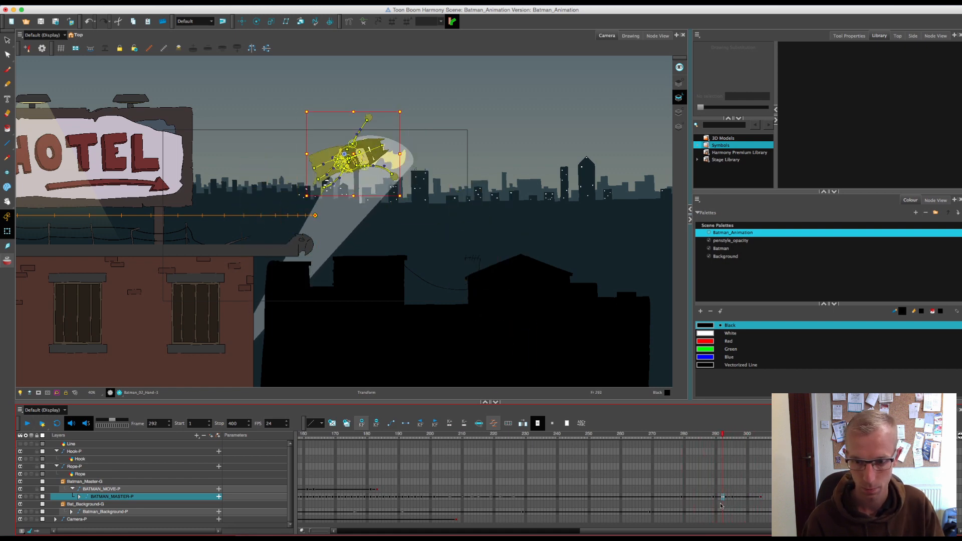
# Step: Insert a keyframe on BATMAN_MASTER-P at frame 291 and stretch both of Batman's legs and feet out behind him
pyautogui.click(720, 435)
pyautogui.press('F6')
pyautogui.press('2')
pyautogui.press('2')
pyautogui.press('2')
pyautogui.moveTo(244, 131); pyautogui.dragTo(357, 266)
pyautogui.click(356, 269)
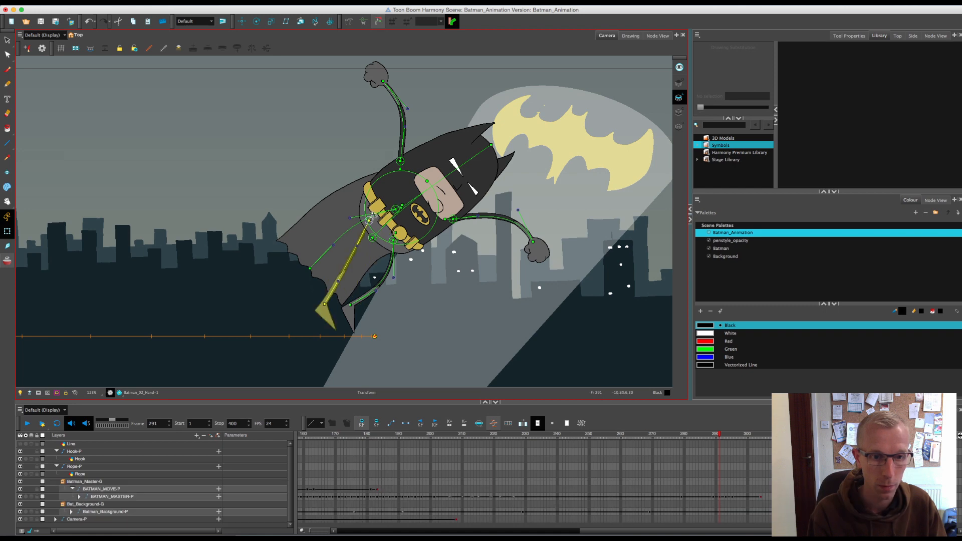
pyautogui.moveTo(373, 215); pyautogui.dragTo(374, 216)
pyautogui.moveTo(351, 310); pyautogui.dragTo(320, 246)
pyautogui.moveTo(374, 214); pyautogui.dragTo(374, 216)
pyautogui.click(288, 283)
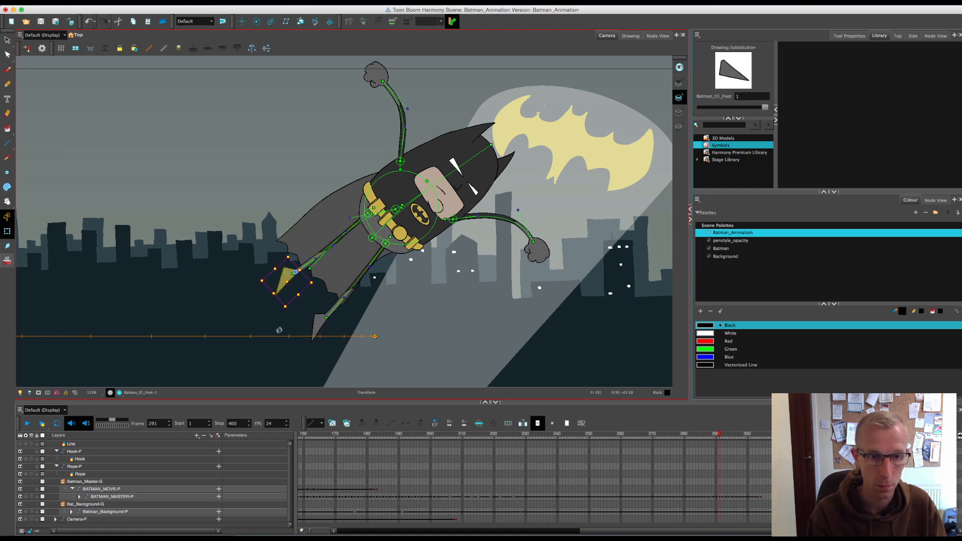
# Step: Bring Batman's legs closer together at frame 291 and swing the raised arm and the front arm forward
pyautogui.press('1')
pyautogui.press('1')
pyautogui.moveTo(720, 436); pyautogui.dragTo(696, 473)
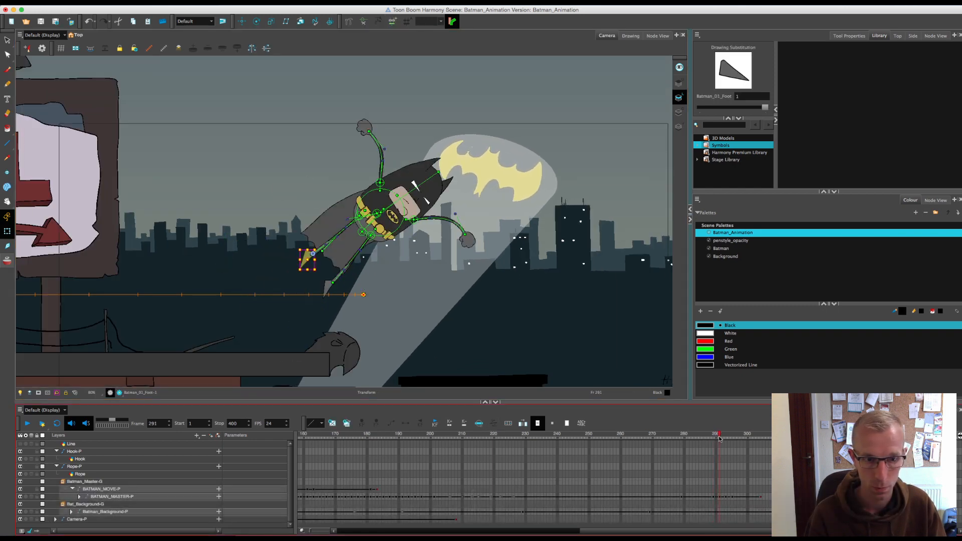
pyautogui.click(360, 222)
pyautogui.click(459, 192)
pyautogui.press('super+z')
pyautogui.press('super+z')
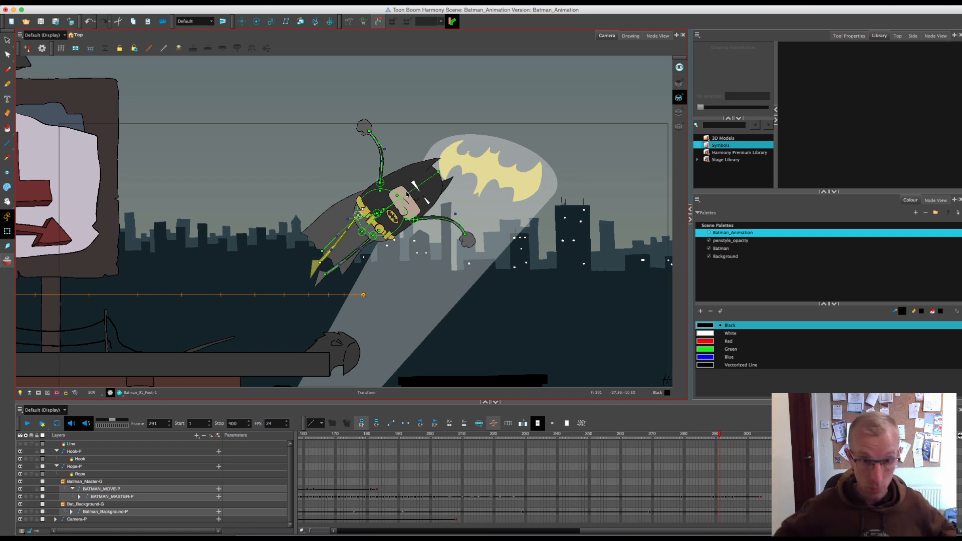
pyautogui.moveTo(385, 149); pyautogui.dragTo(366, 151)
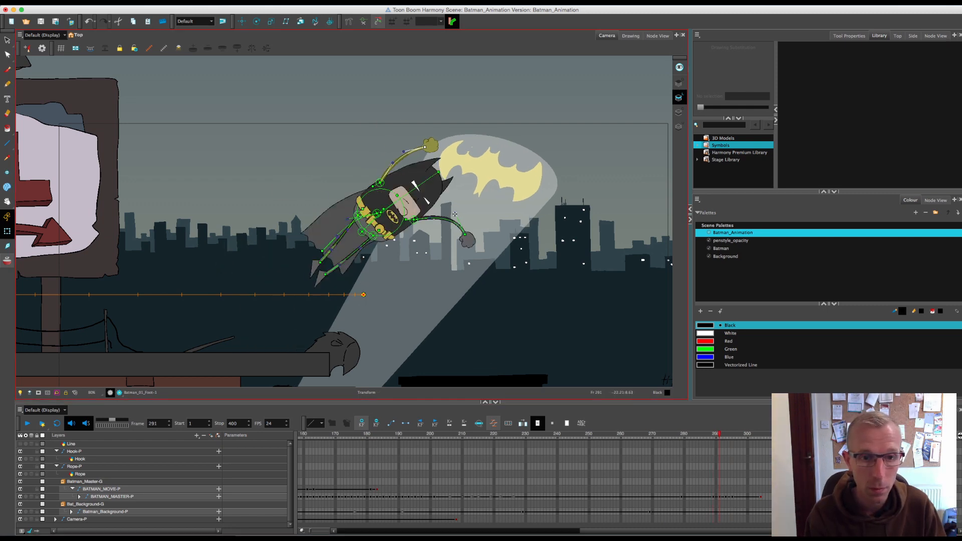
pyautogui.moveTo(464, 233); pyautogui.dragTo(465, 216)
# Step: Hide all controls in the Camera view and check the leap frame by frame up to frame 295
pyautogui.moveTo(716, 434); pyautogui.dragTo(747, 475)
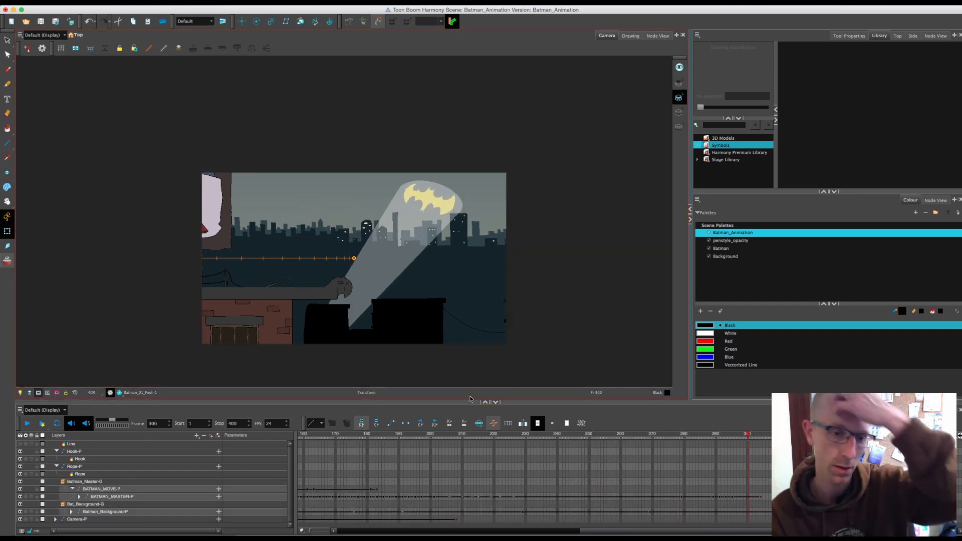
pyautogui.click(123, 1)
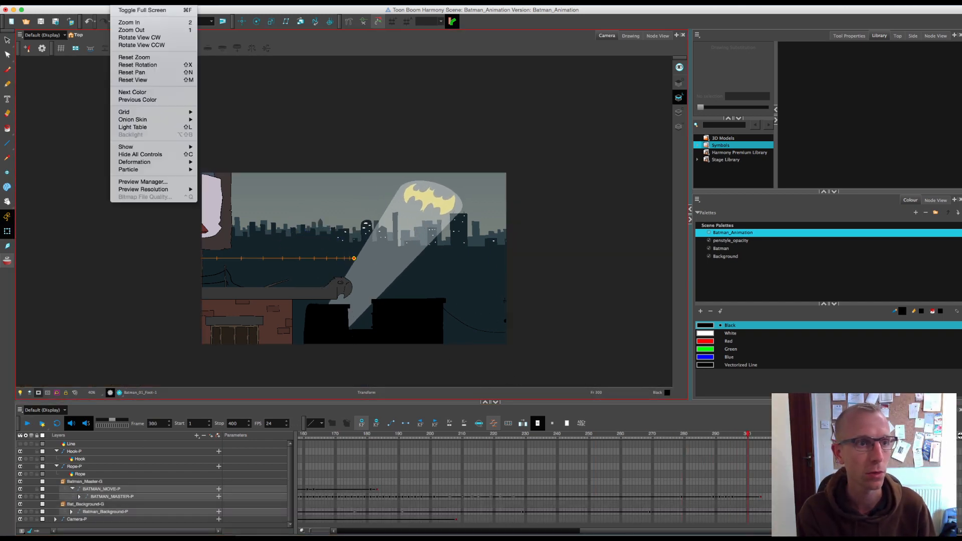
pyautogui.click(141, 154)
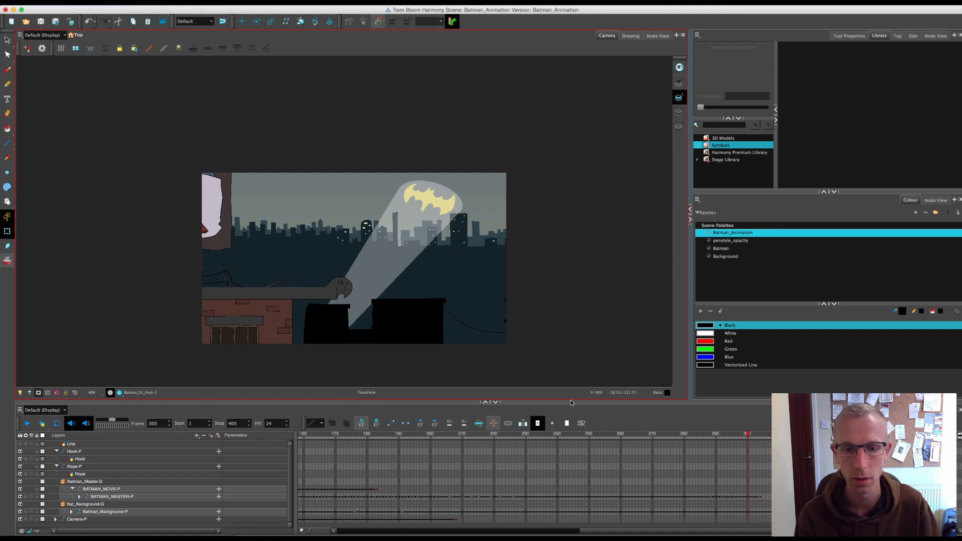
pyautogui.press('2')
pyautogui.press('2')
pyautogui.moveTo(464, 312); pyautogui.dragTo(459, 266)
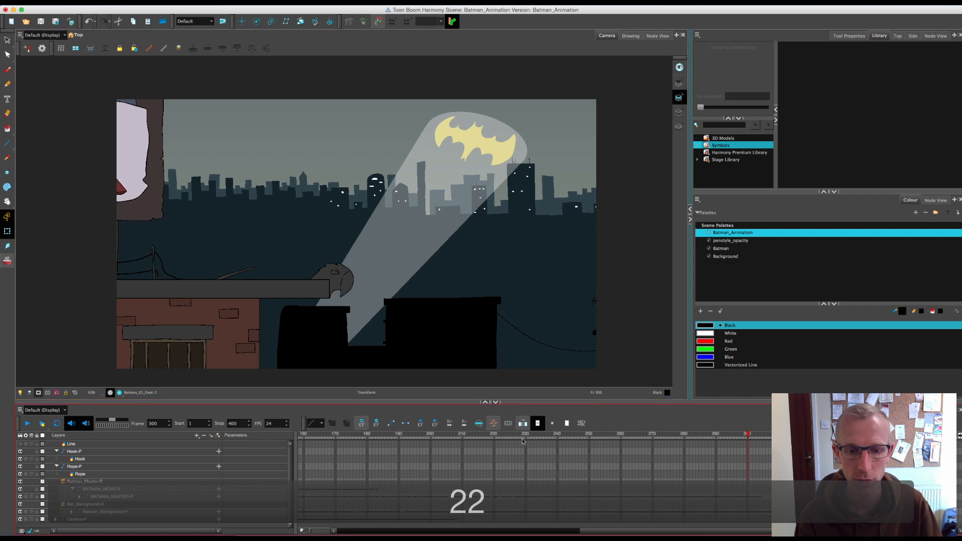
pyautogui.moveTo(522, 436); pyautogui.dragTo(723, 472)
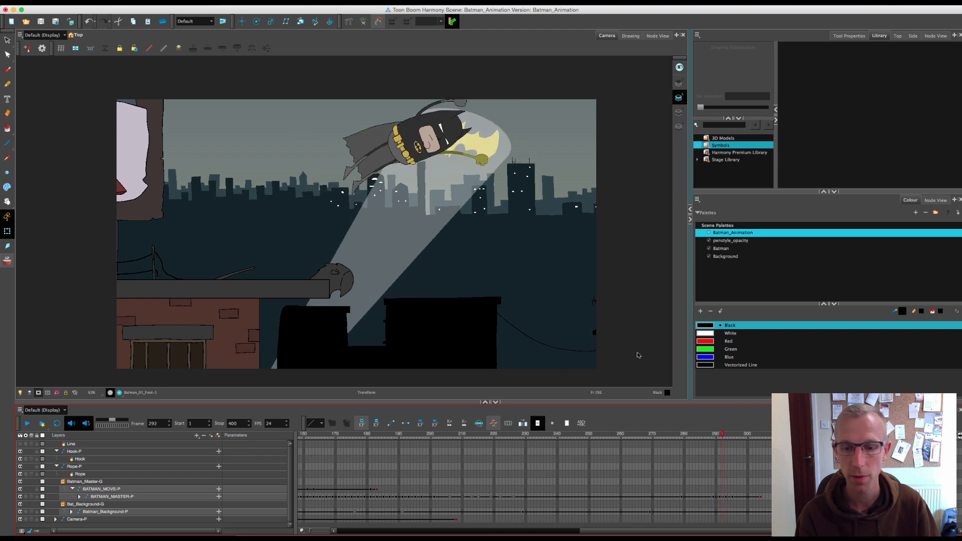
pyautogui.click(726, 437)
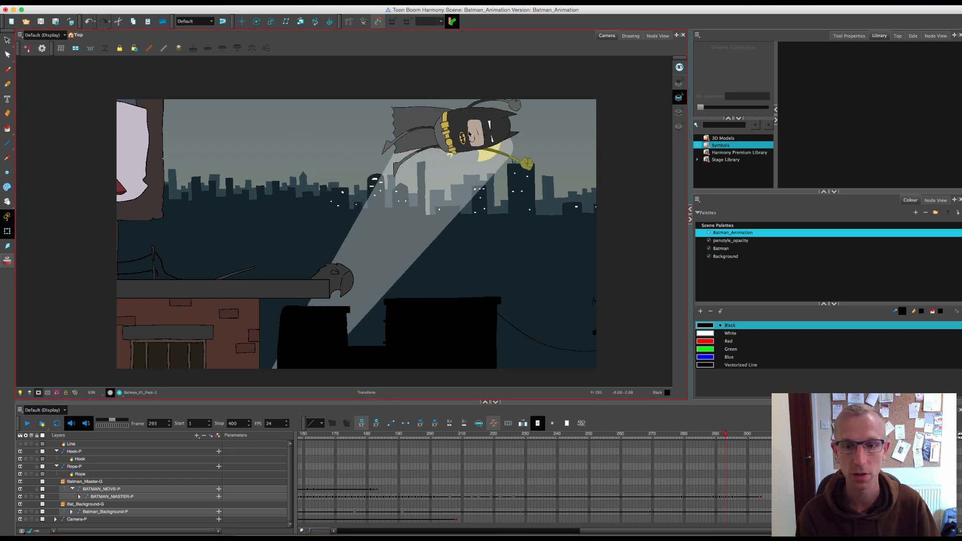
pyautogui.moveTo(726, 435); pyautogui.dragTo(732, 434)
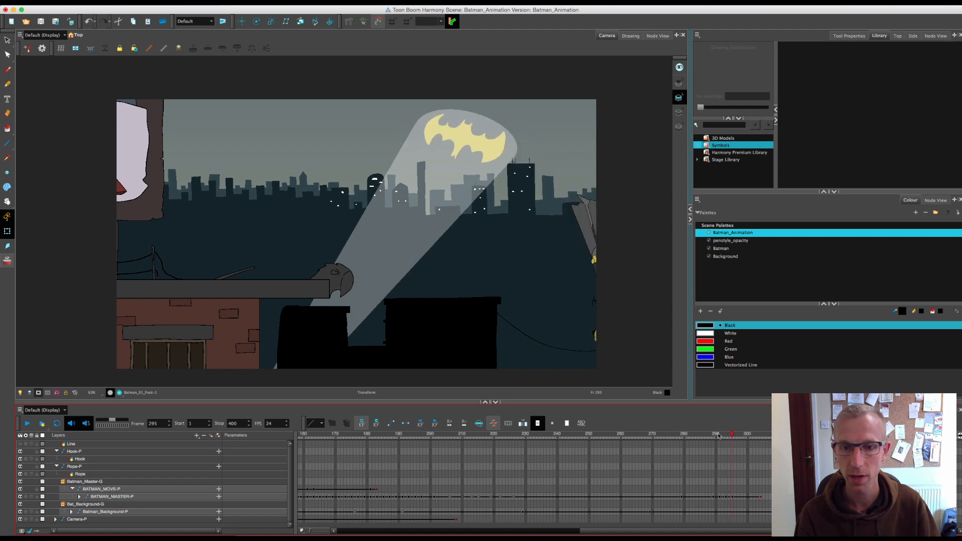
# Step: Show the artwork outside the camera frame and examine Batman's dive from frame 295 to frame 304
pyautogui.click(39, 393)
pyautogui.press('space')
pyautogui.moveTo(620, 341); pyautogui.dragTo(591, 235)
pyautogui.press('1')
pyautogui.press('1')
pyautogui.press('1')
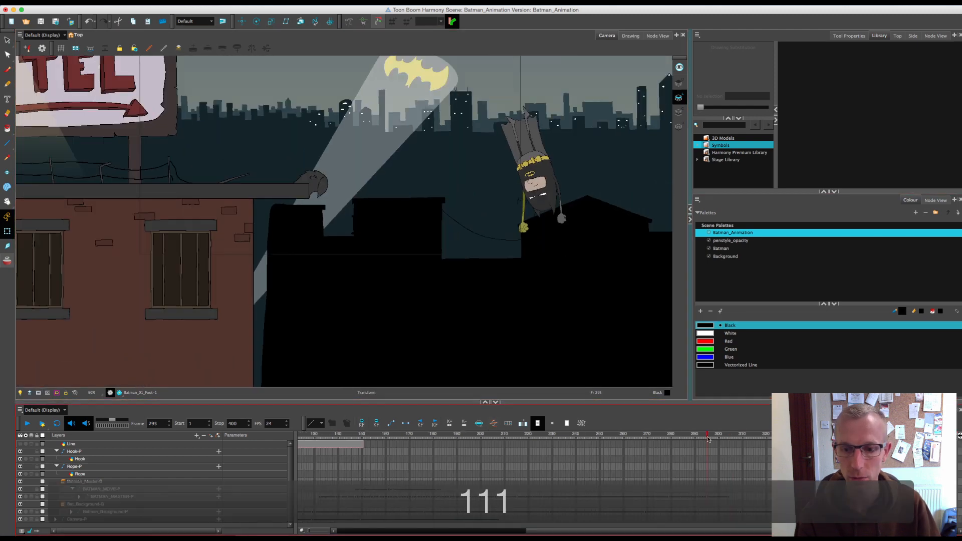
pyautogui.moveTo(707, 436); pyautogui.dragTo(728, 441)
pyautogui.press('space')
pyautogui.moveTo(574, 187); pyautogui.dragTo(549, 56)
pyautogui.press('1')
pyautogui.press('1')
pyautogui.press('1')
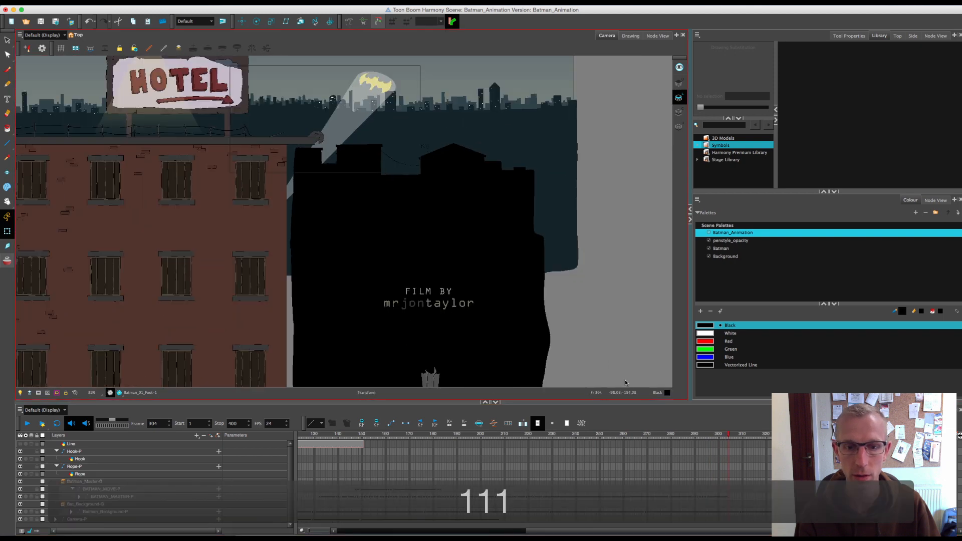
pyautogui.press('1')
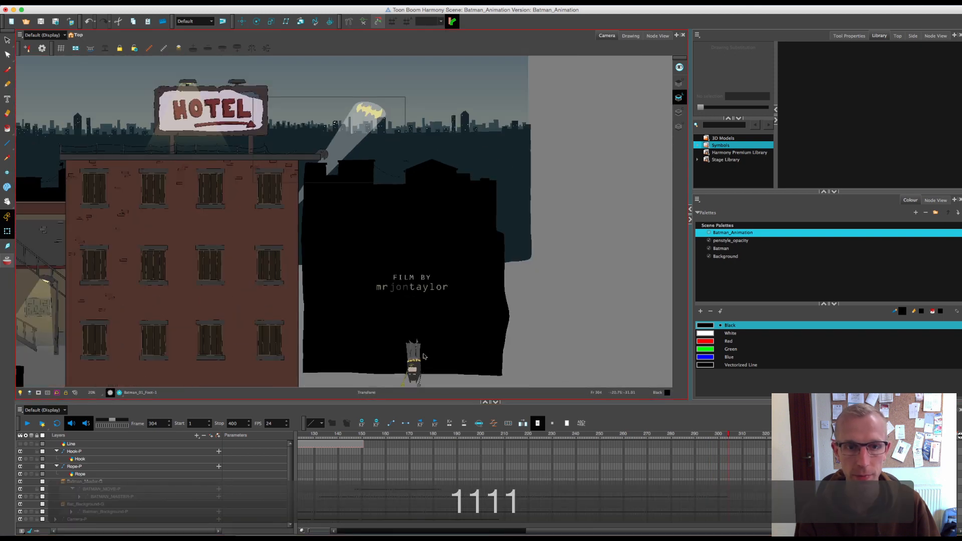
# Step: Examine Batman's takeoff from the ledge frame by frame from frame 288 to frame 291
pyautogui.press('2')
pyautogui.press('2')
pyautogui.press('2')
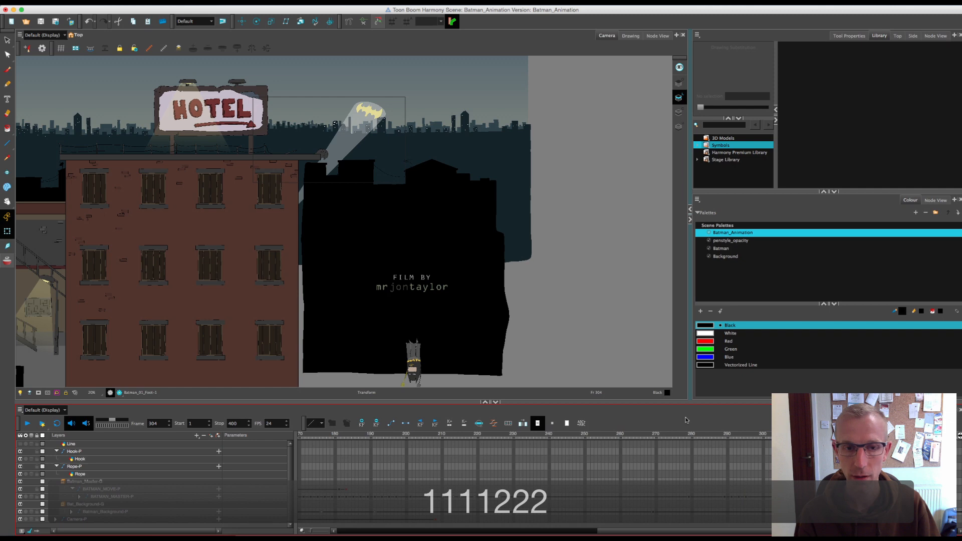
pyautogui.click(727, 436)
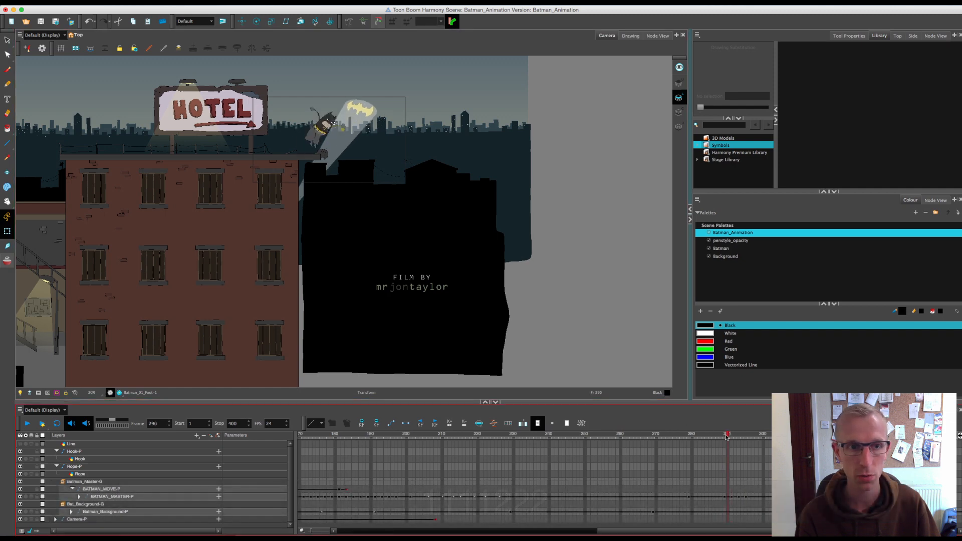
pyautogui.moveTo(726, 435); pyautogui.dragTo(722, 437)
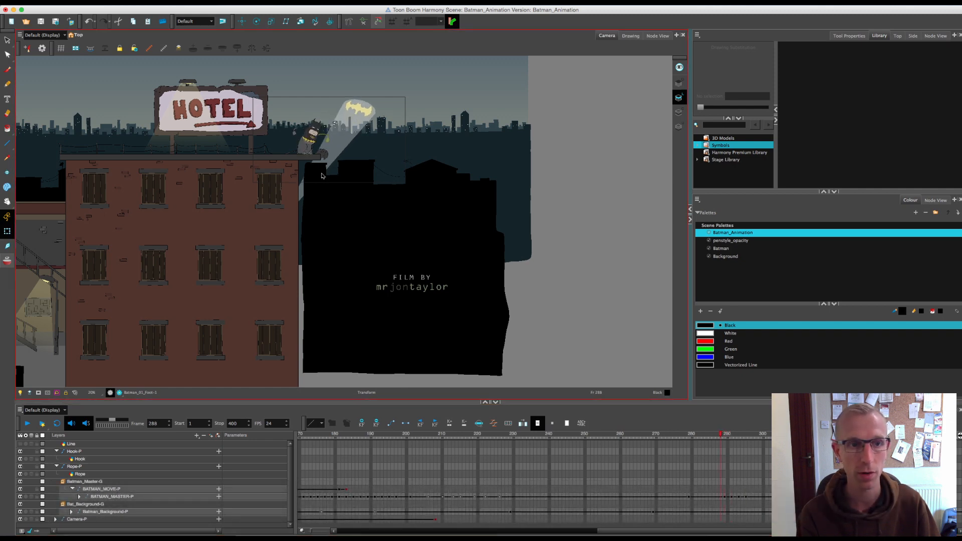
pyautogui.press('2')
pyautogui.press('2')
pyautogui.press('2')
pyautogui.press('2')
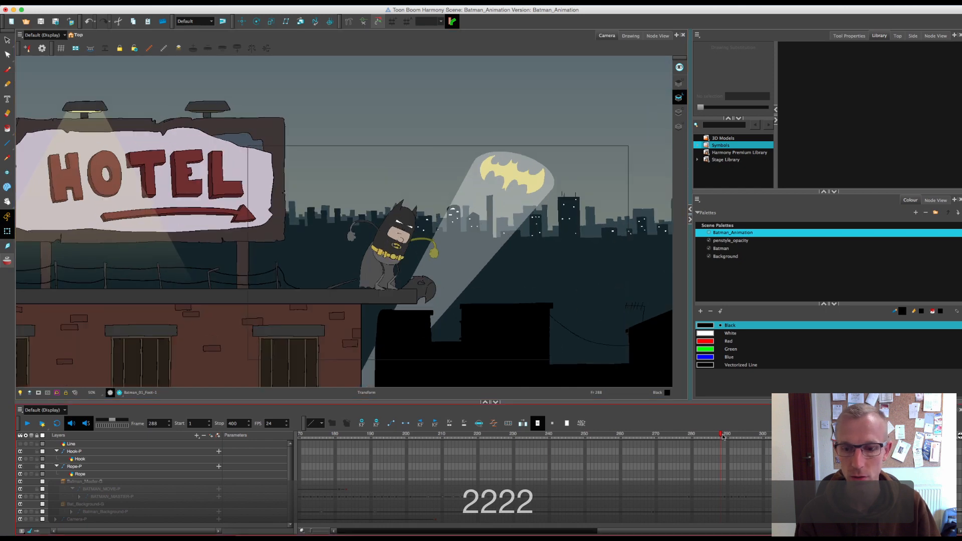
pyautogui.moveTo(723, 437); pyautogui.dragTo(732, 435)
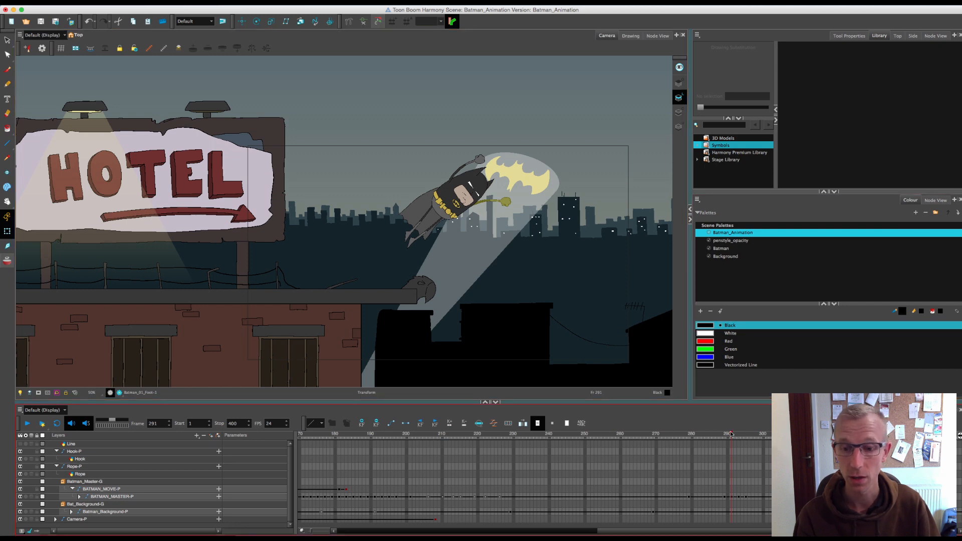
# Step: At frame 290, show both legs' deformation controls, straighten Batman's back leg so it trails behind him, and rotate its foot in line
pyautogui.moveTo(731, 435); pyautogui.dragTo(729, 440)
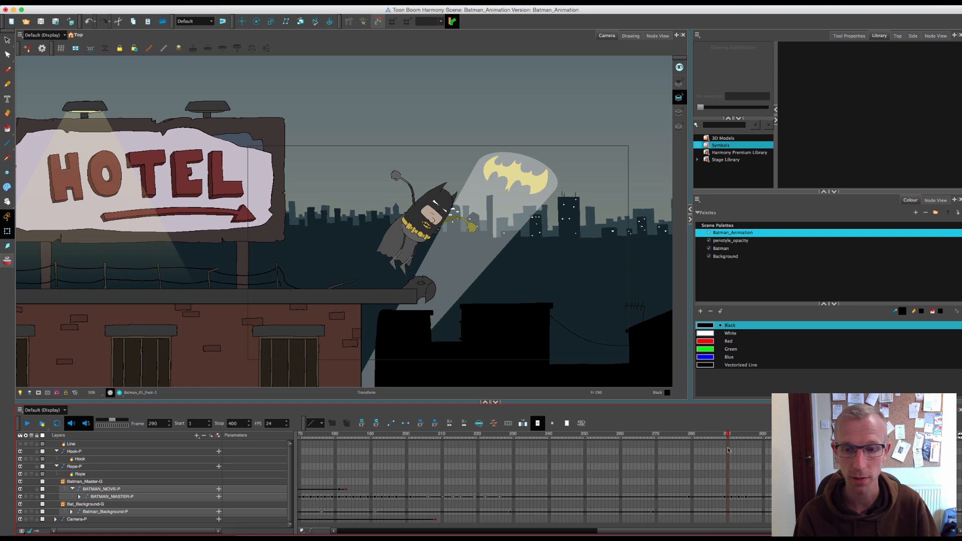
pyautogui.press('2')
pyautogui.press('2')
pyautogui.press('2')
pyautogui.press('2')
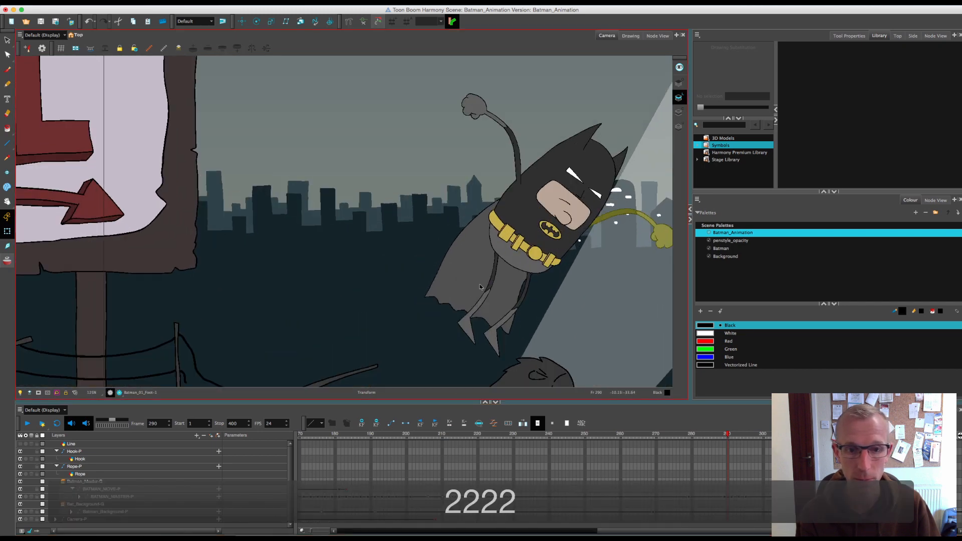
pyautogui.click(495, 294)
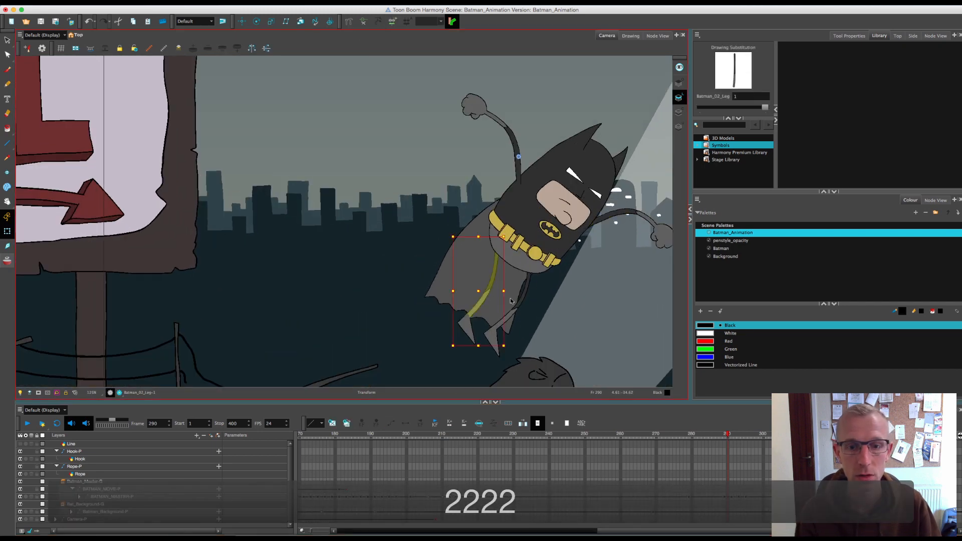
pyautogui.click(363, 21)
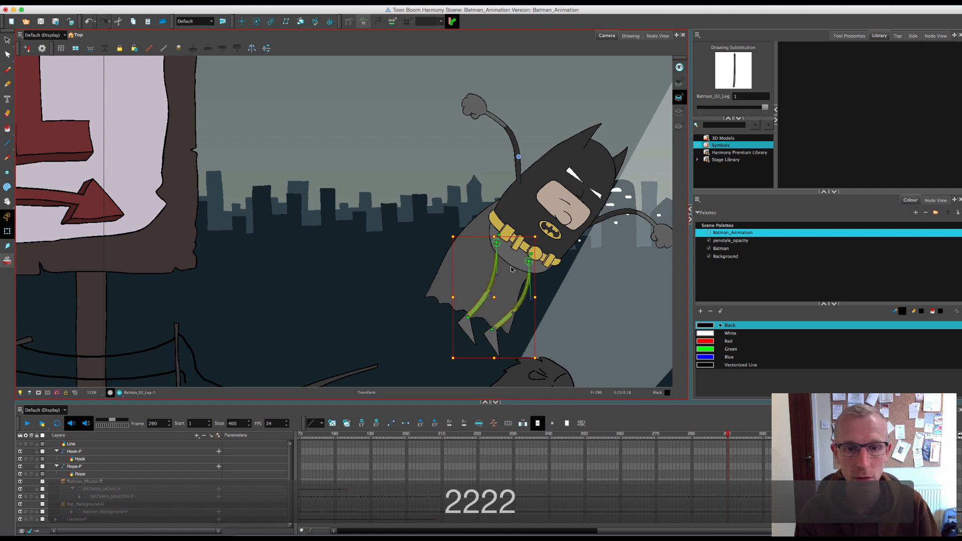
pyautogui.moveTo(497, 274); pyautogui.dragTo(480, 271)
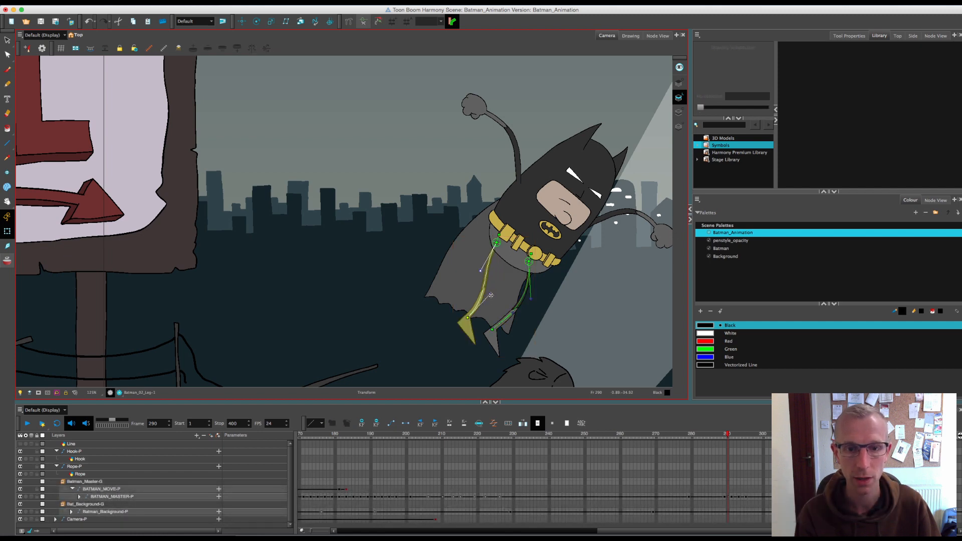
pyautogui.moveTo(457, 314); pyautogui.dragTo(448, 314)
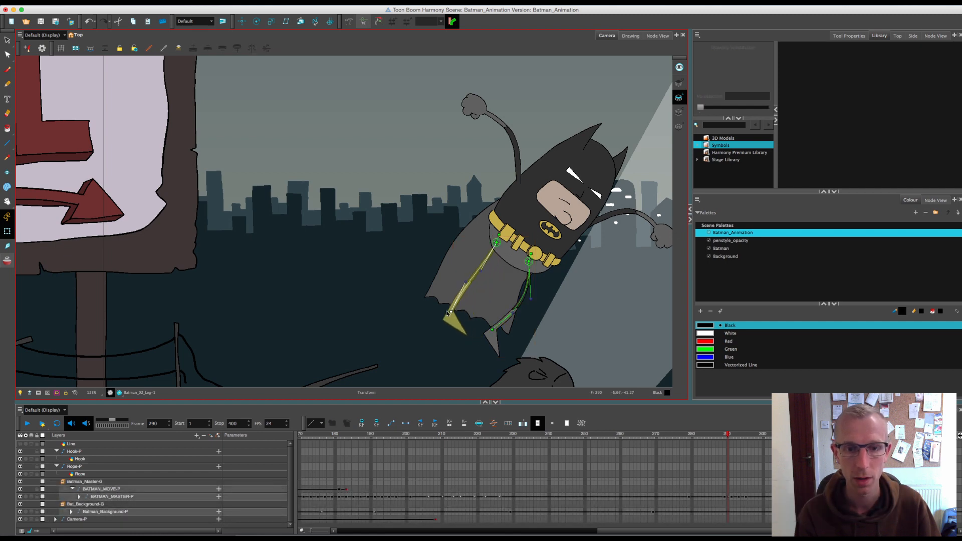
pyautogui.click(457, 322)
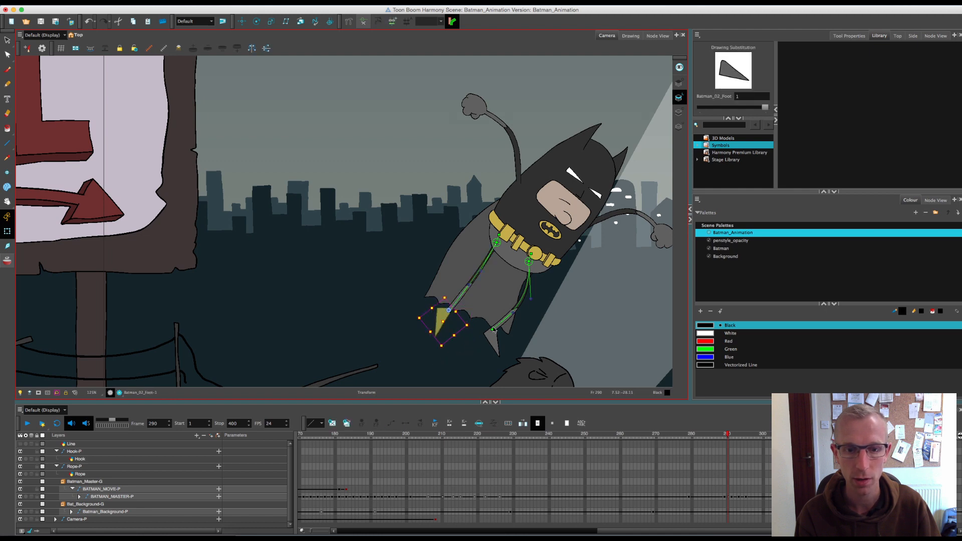
# Step: At frame 290, stretch Batman's front leg out behind him, angle its foot backward, and extend the back leg slightly further
pyautogui.moveTo(494, 329); pyautogui.dragTo(466, 348)
pyautogui.click(477, 359)
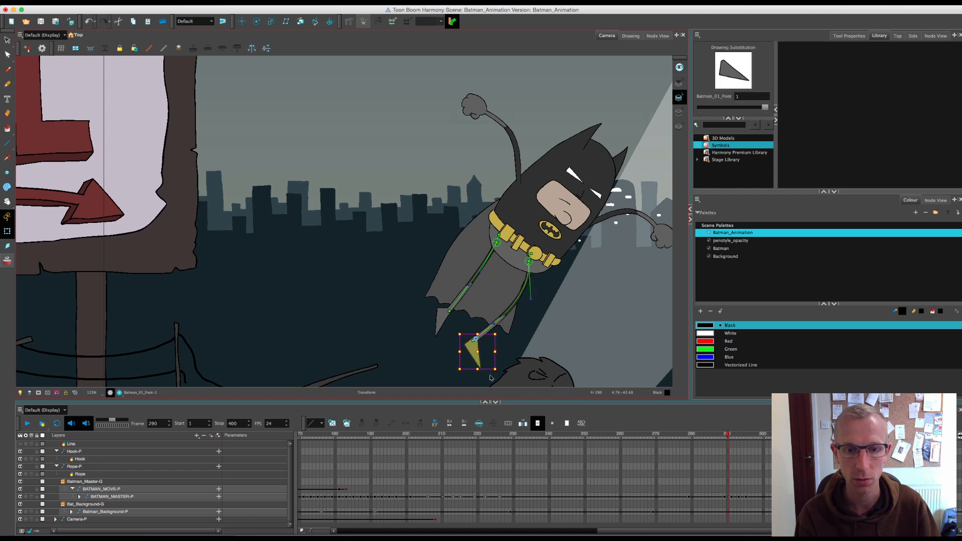
pyautogui.click(516, 298)
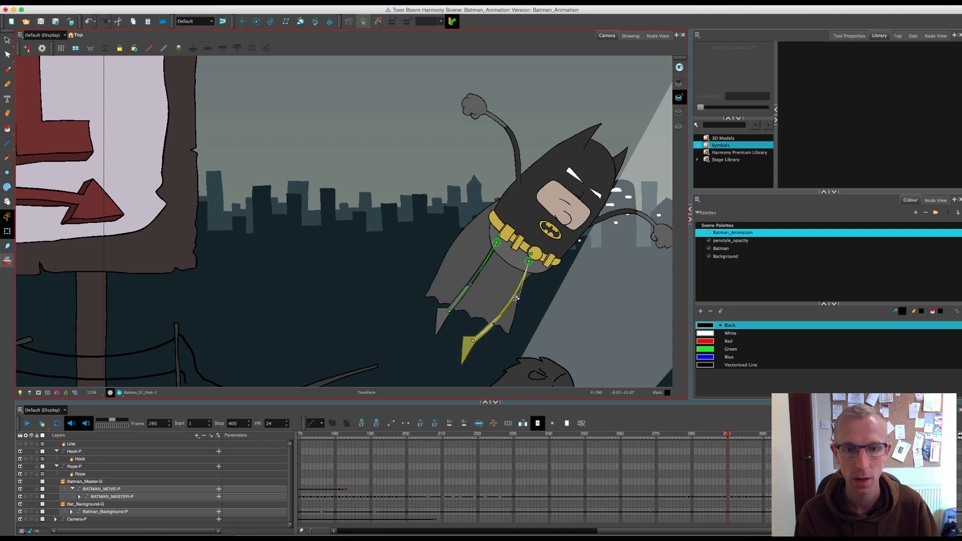
pyautogui.click(440, 324)
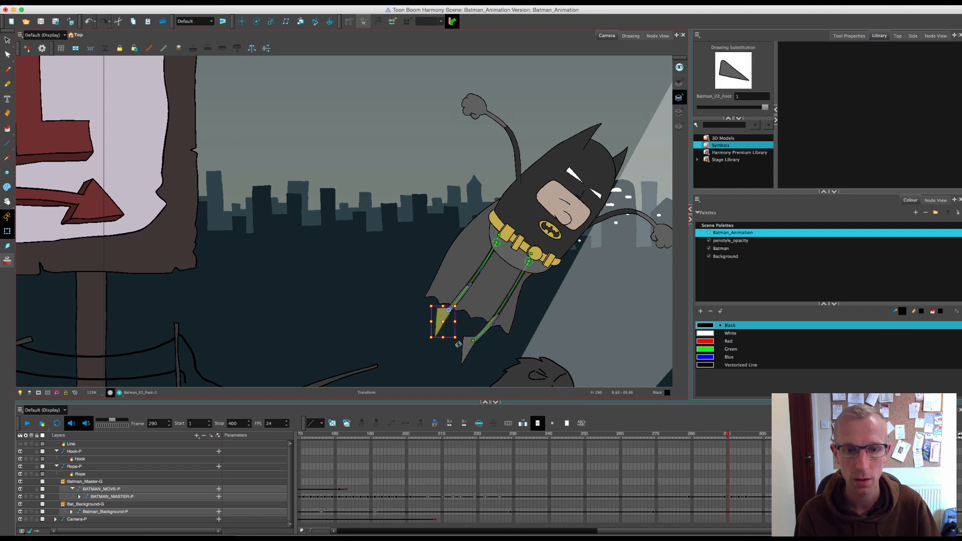
pyautogui.moveTo(473, 340); pyautogui.dragTo(459, 346)
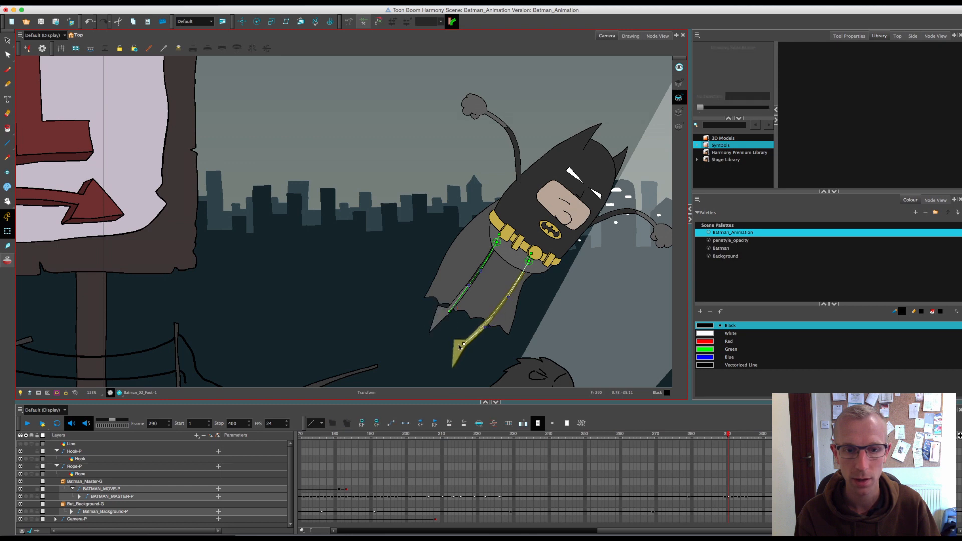
pyautogui.moveTo(448, 311); pyautogui.dragTo(441, 317)
# Step: Swing Batman's back leg slightly further behind him at frame 291 and check the leg poses up to frame 293
pyautogui.moveTo(728, 435); pyautogui.dragTo(731, 437)
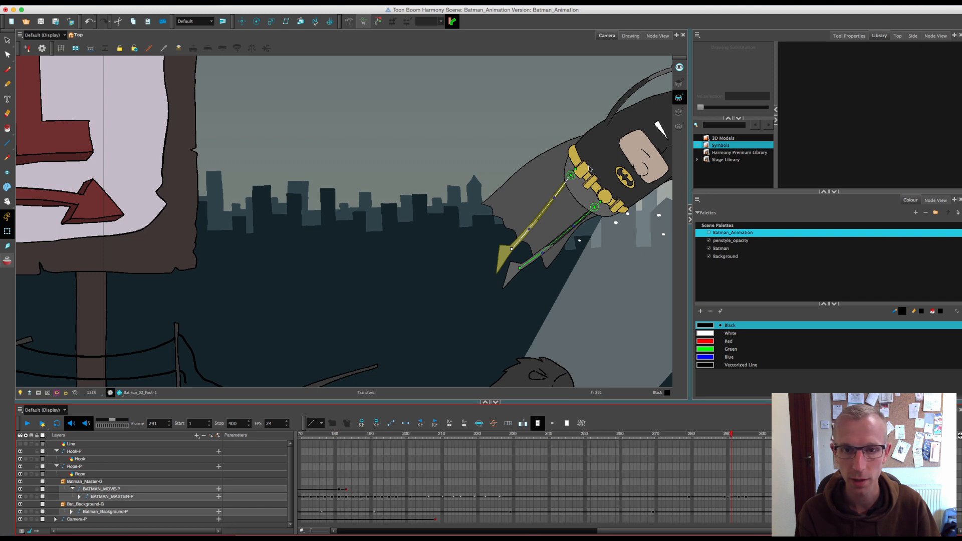
pyautogui.moveTo(590, 169); pyautogui.dragTo(581, 172)
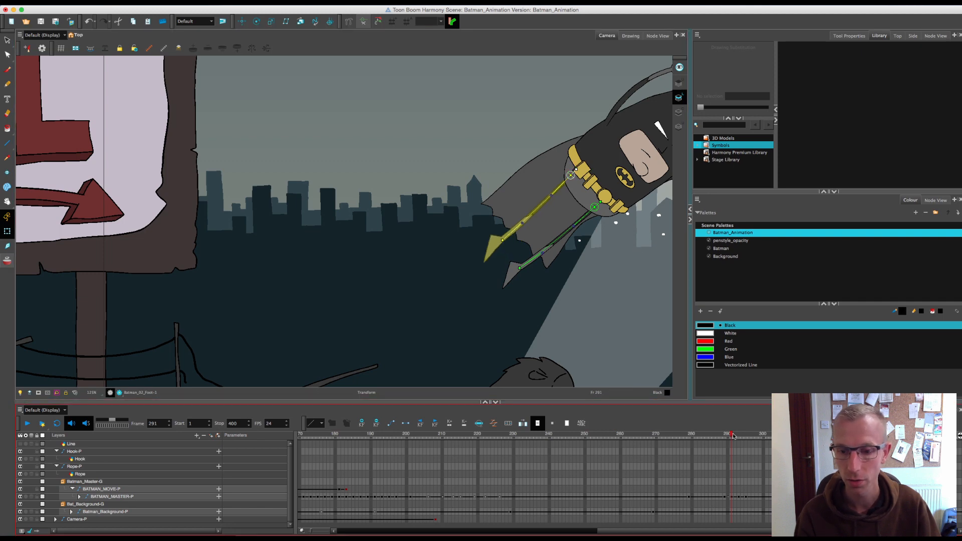
pyautogui.moveTo(731, 435); pyautogui.dragTo(738, 435)
pyautogui.moveTo(482, 228); pyautogui.dragTo(244, 307)
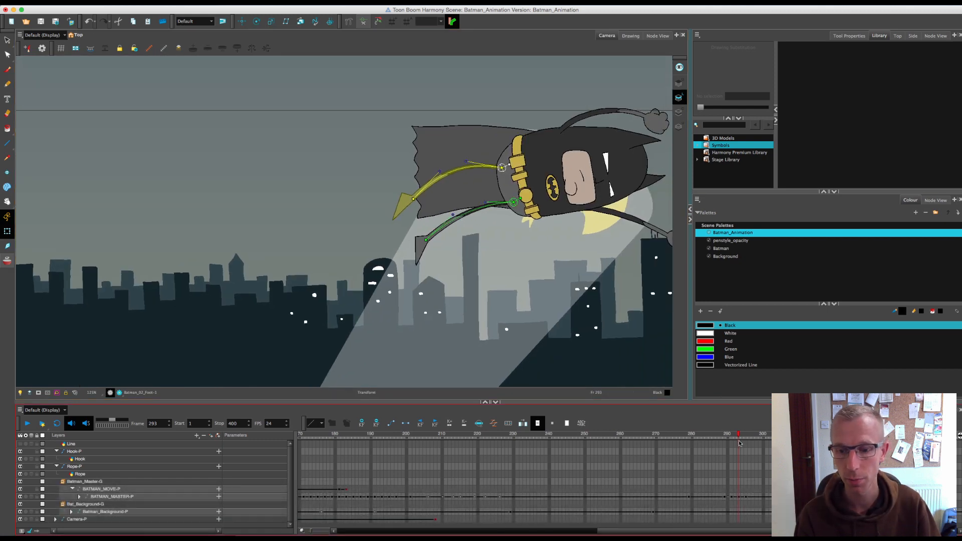
pyautogui.moveTo(738, 435)
pyautogui.mouseDown()
pyautogui.moveTo(727, 437)
pyautogui.moveTo(735, 438)
pyautogui.mouseUp()
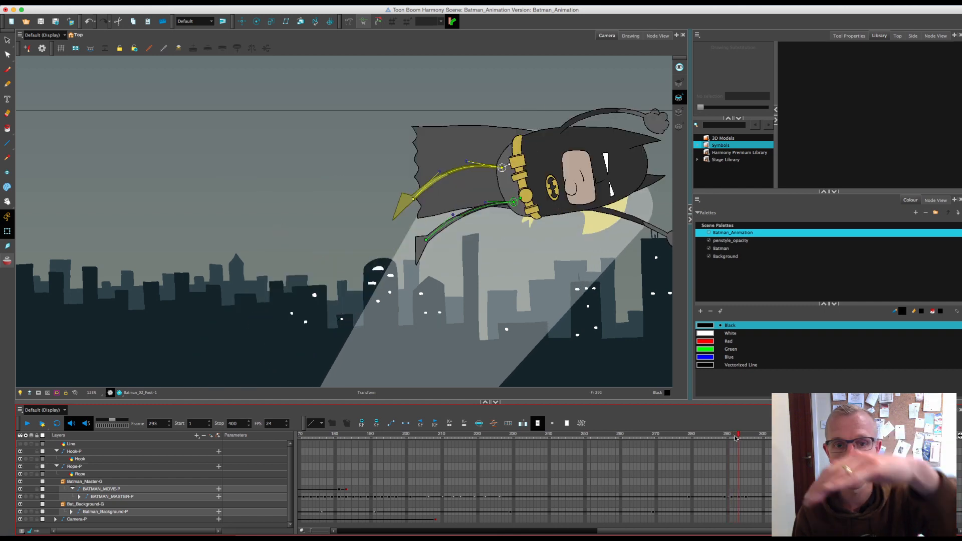
pyautogui.moveTo(739, 436); pyautogui.dragTo(731, 437)
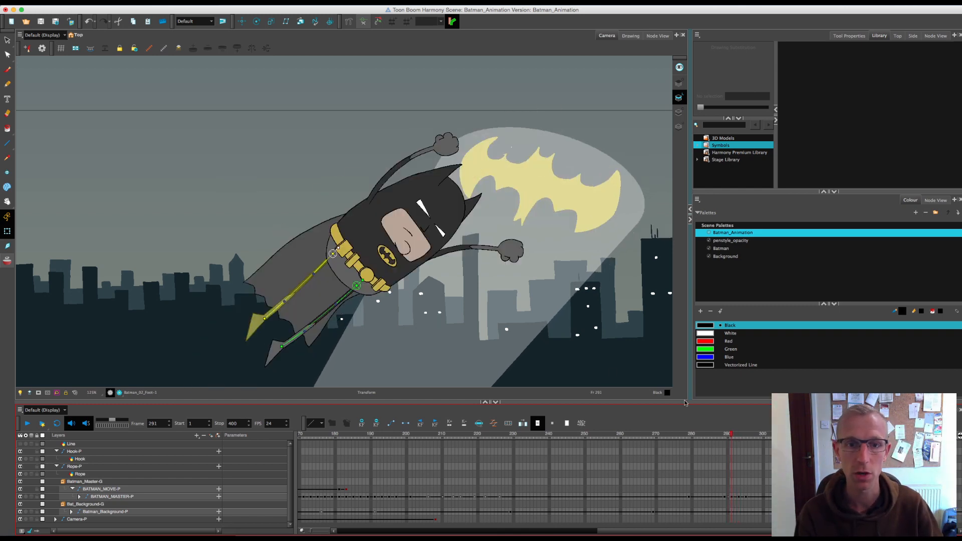
# Step: Mask the artwork outside the camera frame and play back Batman's leap from frame 276, checking through to frame 304
pyautogui.press('1')
pyautogui.press('1')
pyautogui.press('1')
pyautogui.press('space')
pyautogui.moveTo(421, 316); pyautogui.dragTo(504, 281)
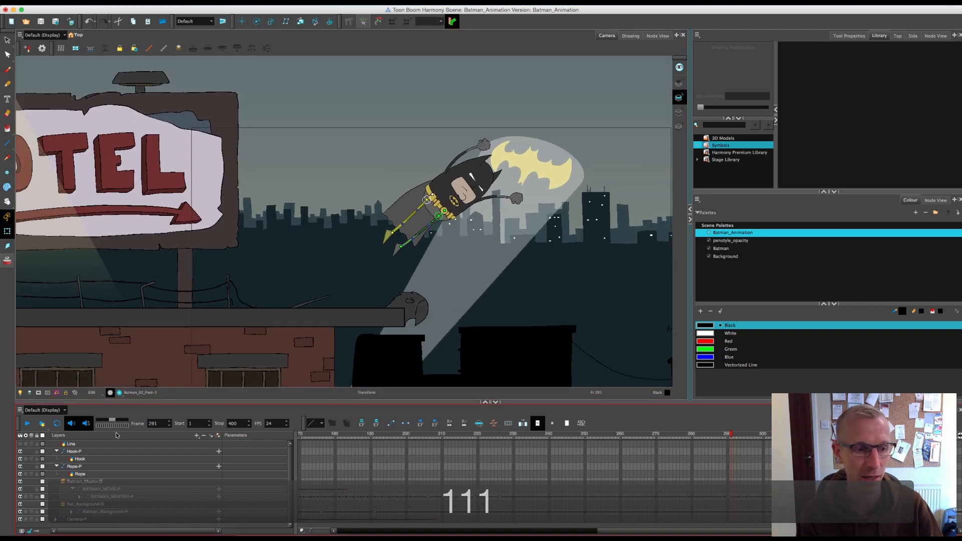
pyautogui.click(38, 392)
pyautogui.press('space')
pyautogui.moveTo(526, 303); pyautogui.dragTo(456, 278)
pyautogui.click(678, 435)
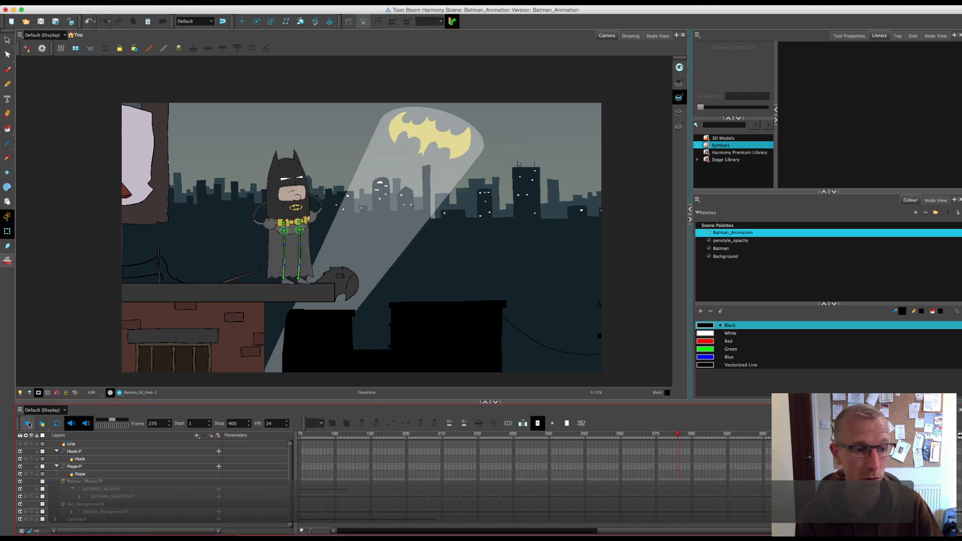
pyautogui.click(28, 424)
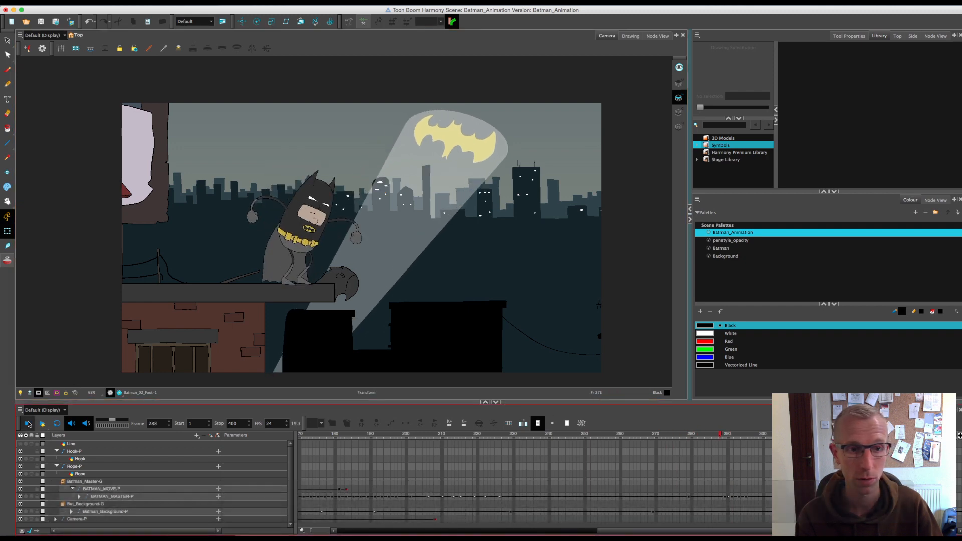
pyautogui.moveTo(707, 434); pyautogui.dragTo(765, 473)
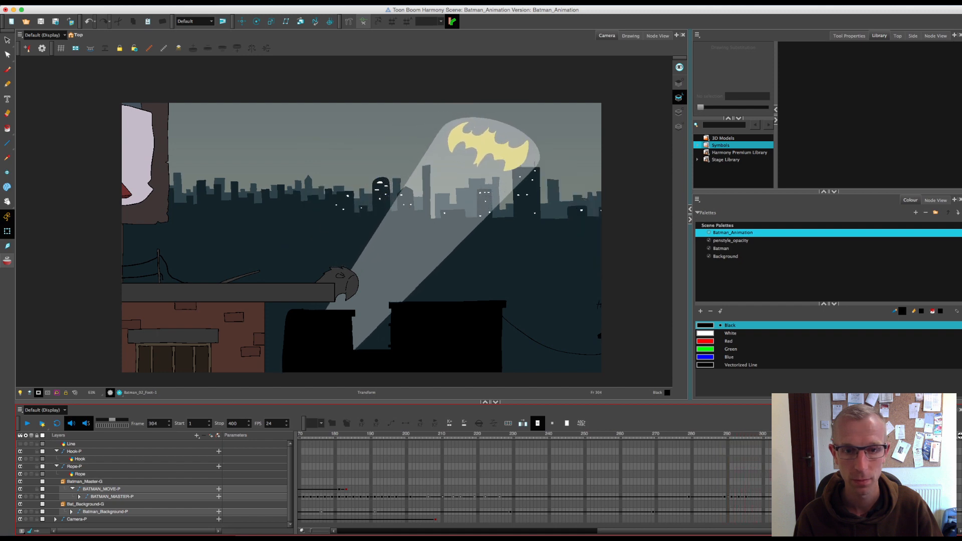
# Step: Play back the whole animation from frame 1
pyautogui.moveTo(638, 462); pyautogui.dragTo(431, 456)
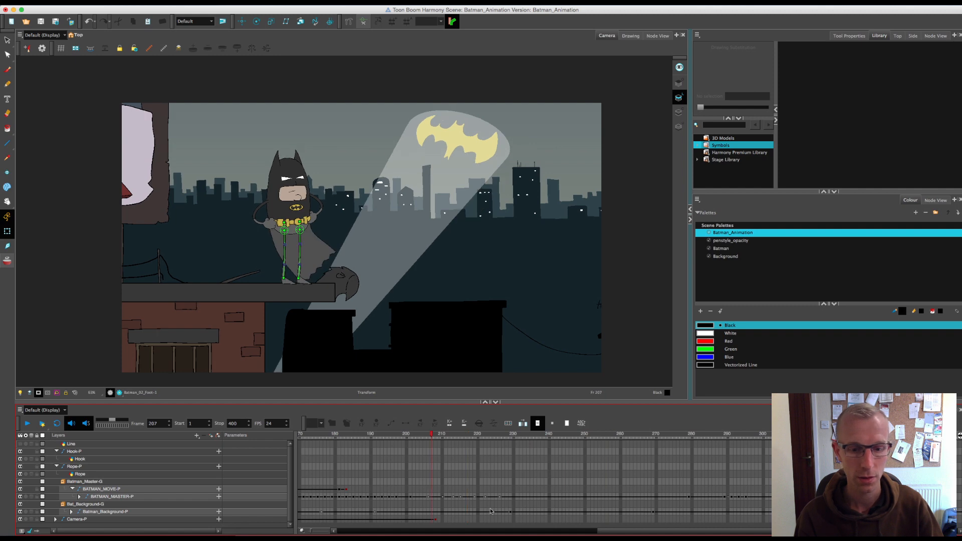
pyautogui.moveTo(607, 533); pyautogui.dragTo(340, 531)
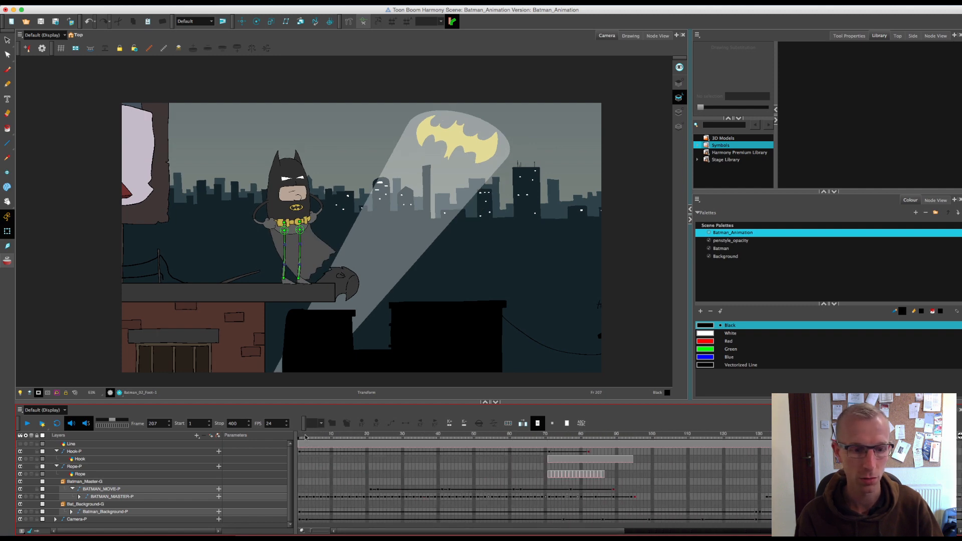
pyautogui.moveTo(305, 437); pyautogui.dragTo(289, 439)
pyautogui.click(23, 425)
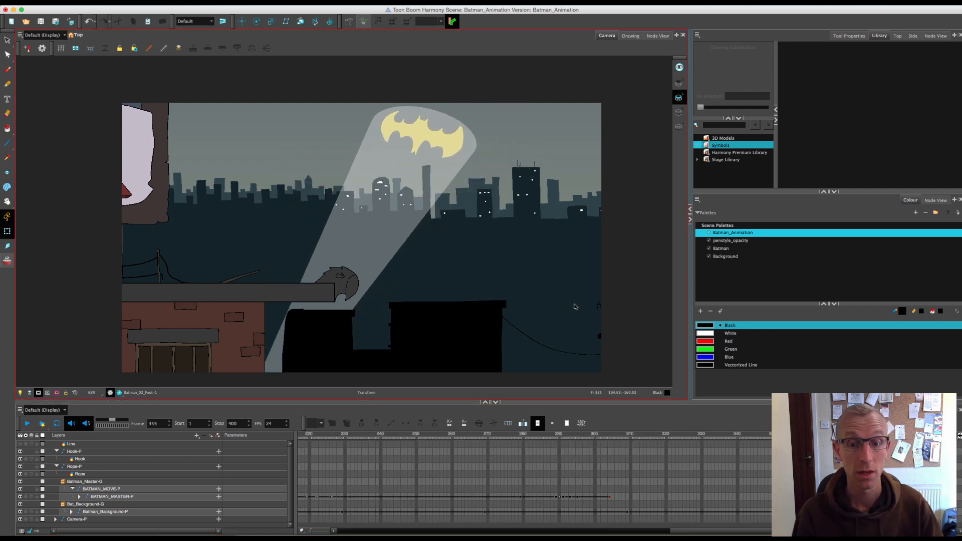
# Step: Move the last BATMAN_MASTER-P keyframe of the dive from frame 304 to about frame 309
pyautogui.click(647, 454)
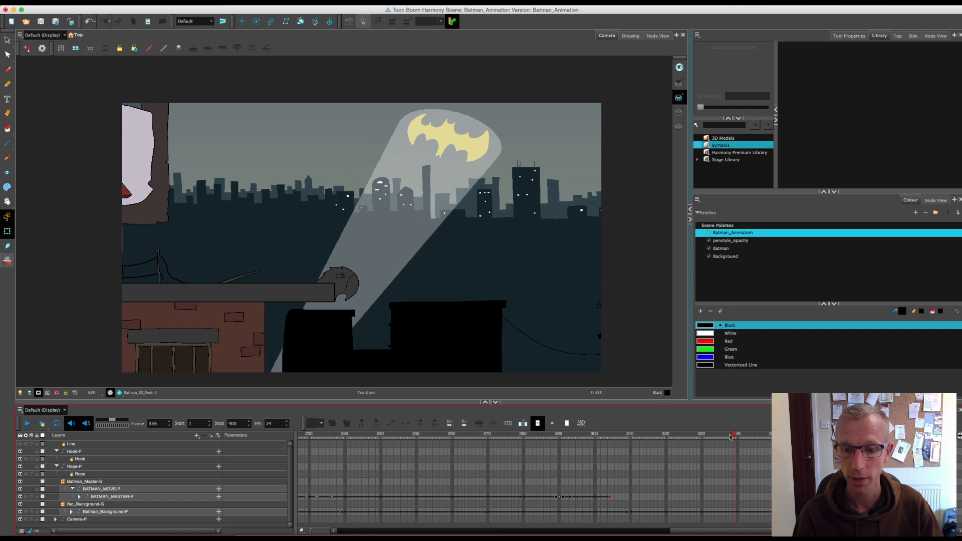
pyautogui.moveTo(648, 455); pyautogui.dragTo(582, 483)
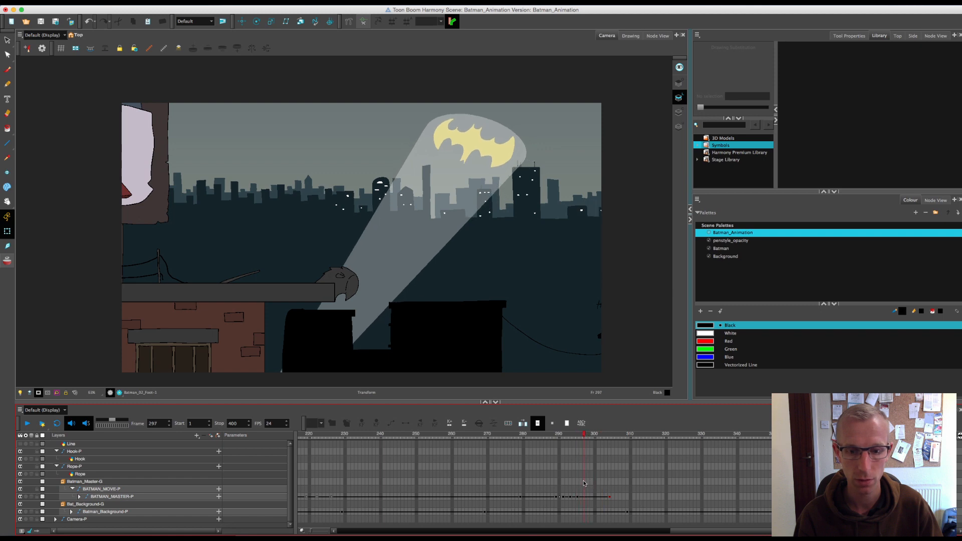
pyautogui.click(609, 499)
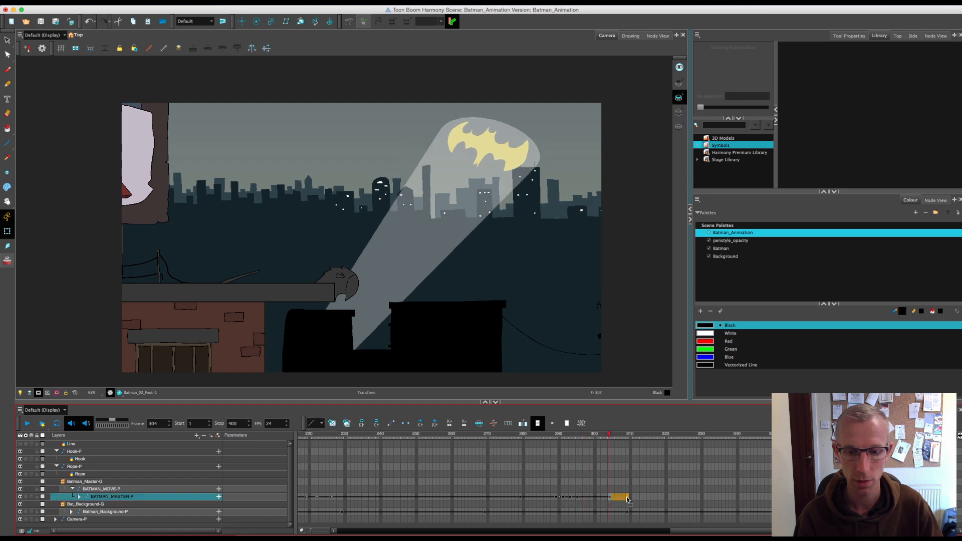
pyautogui.moveTo(627, 500); pyautogui.dragTo(628, 500)
# Step: Insert keyframes on the Camera-P layer at frames 299 and 319
pyautogui.moveTo(592, 440)
pyautogui.mouseDown()
pyautogui.moveTo(564, 444)
pyautogui.moveTo(606, 448)
pyautogui.moveTo(539, 449)
pyautogui.moveTo(591, 454)
pyautogui.mouseUp()
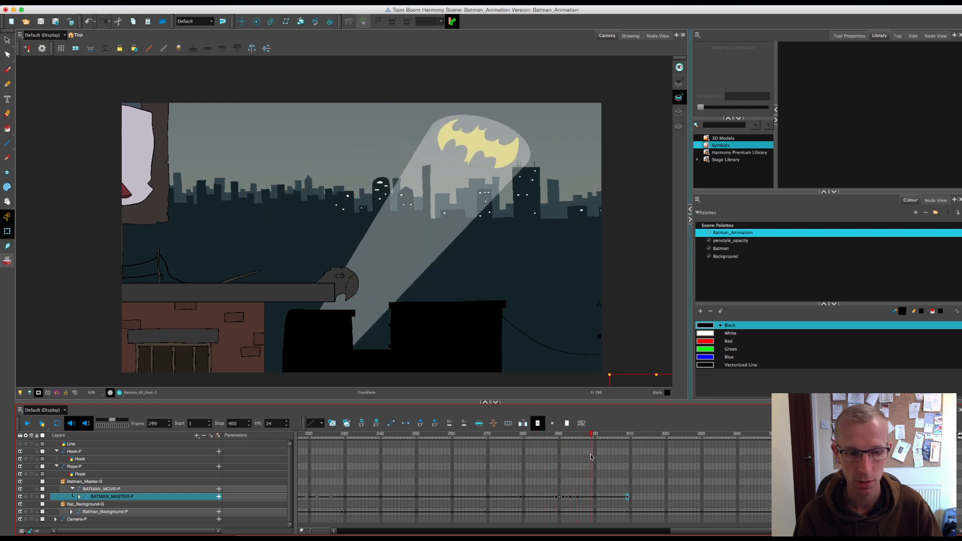
pyautogui.click(595, 520)
pyautogui.press('F6')
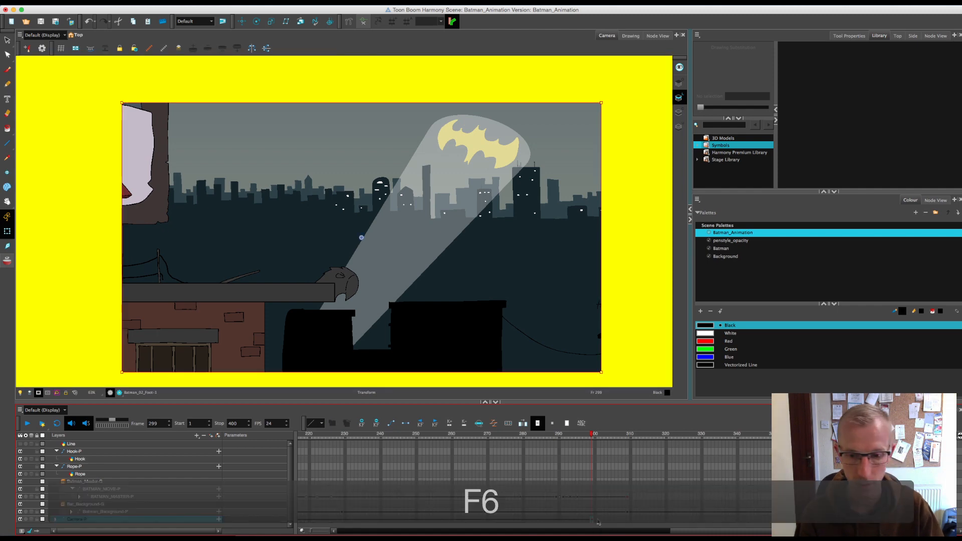
pyautogui.moveTo(592, 437); pyautogui.dragTo(660, 440)
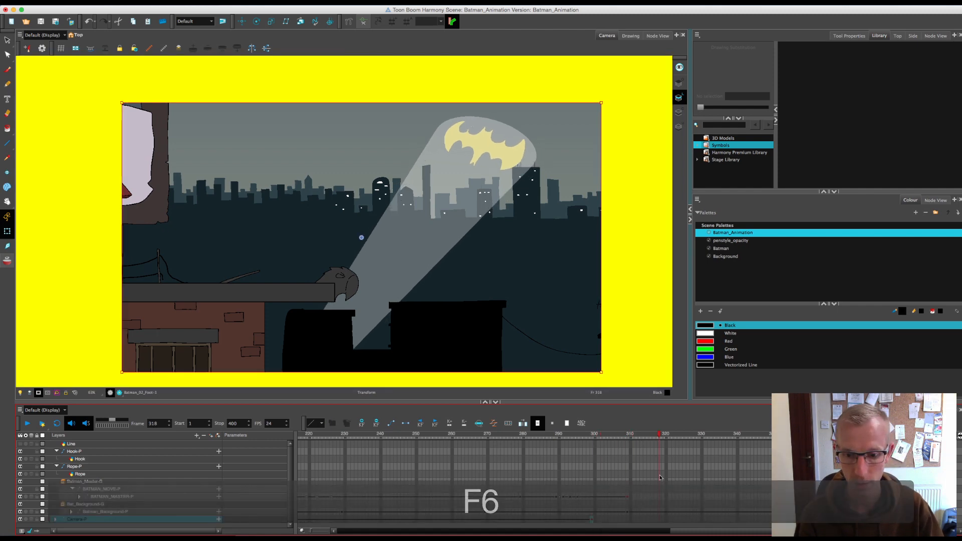
pyautogui.click(665, 520)
pyautogui.press('F6')
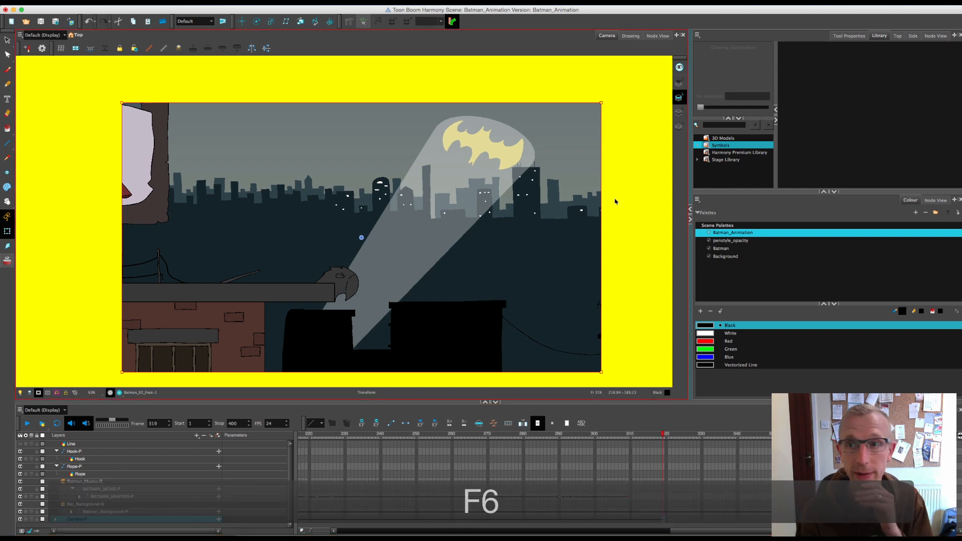
# Step: Lower the camera at frame 319 and shift it sideways, using the Side and Top views, to frame the FILM BY title card
pyautogui.click(913, 35)
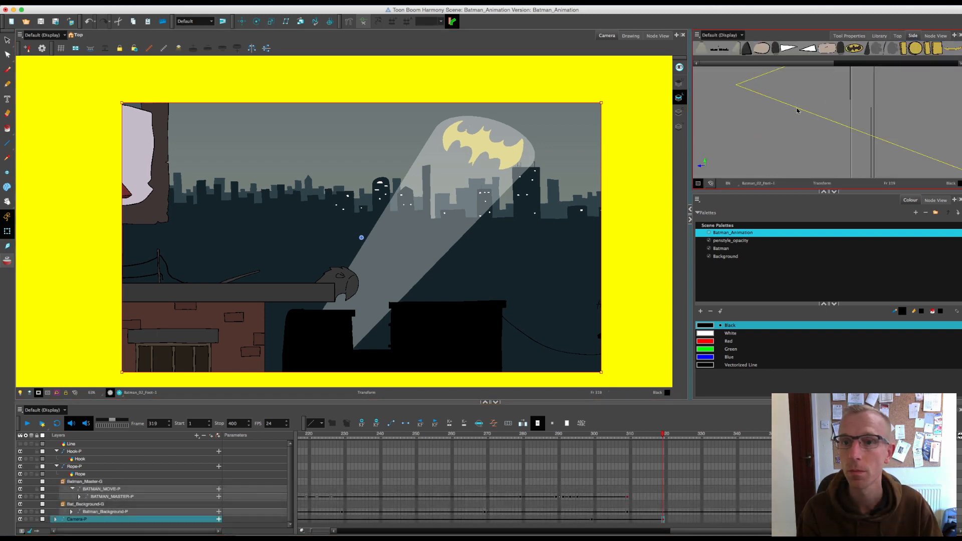
pyautogui.moveTo(797, 112); pyautogui.dragTo(808, 289)
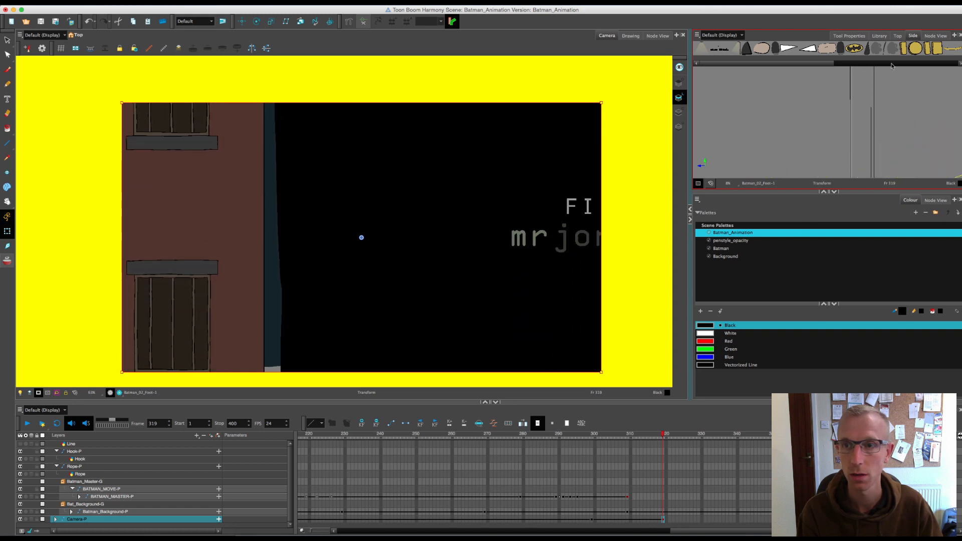
pyautogui.click(895, 37)
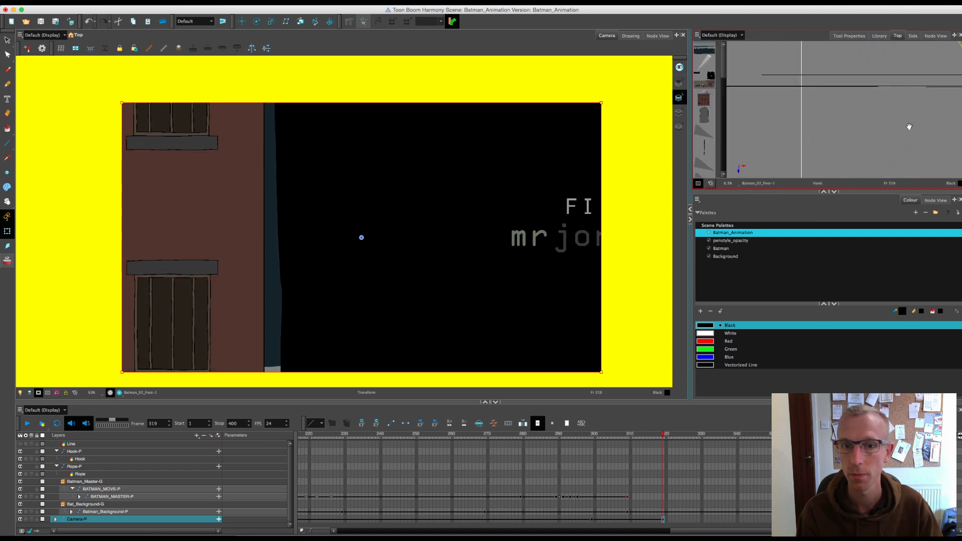
pyautogui.moveTo(908, 126); pyautogui.dragTo(847, 141)
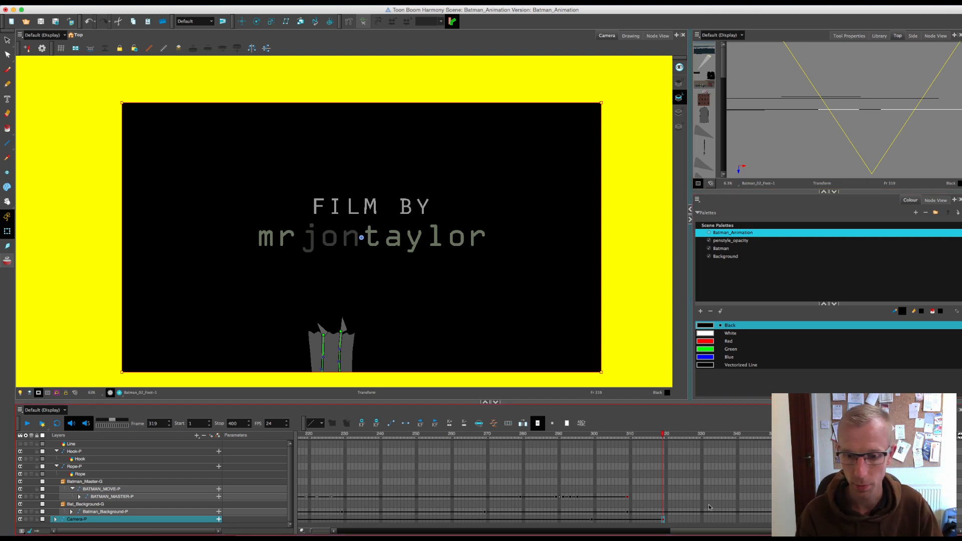
# Step: Unmask the artwork and move Batman's last dive pose on BATMAN_MASTER-P at frame 309 straight down below the black building
pyautogui.click(628, 497)
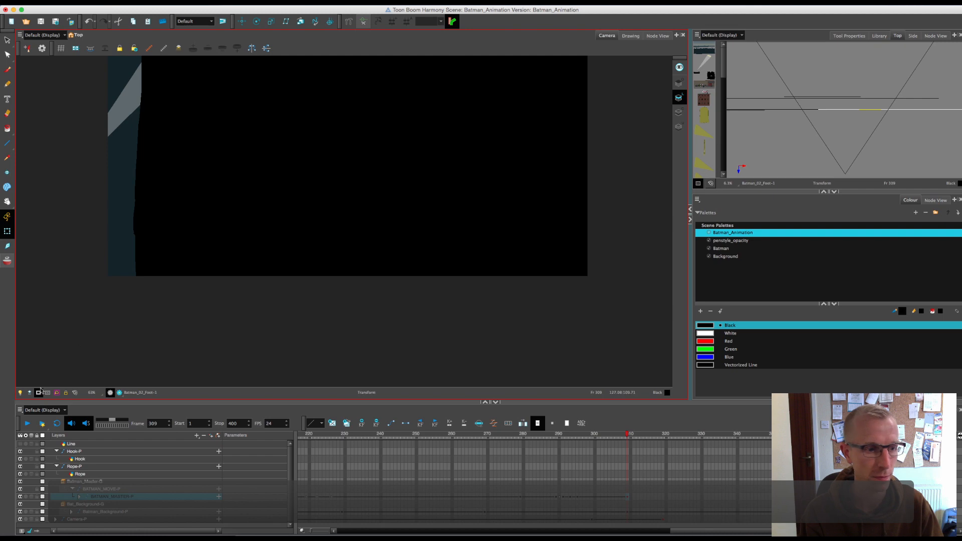
pyautogui.press('1')
pyautogui.press('1')
pyautogui.press('1')
pyautogui.press('1')
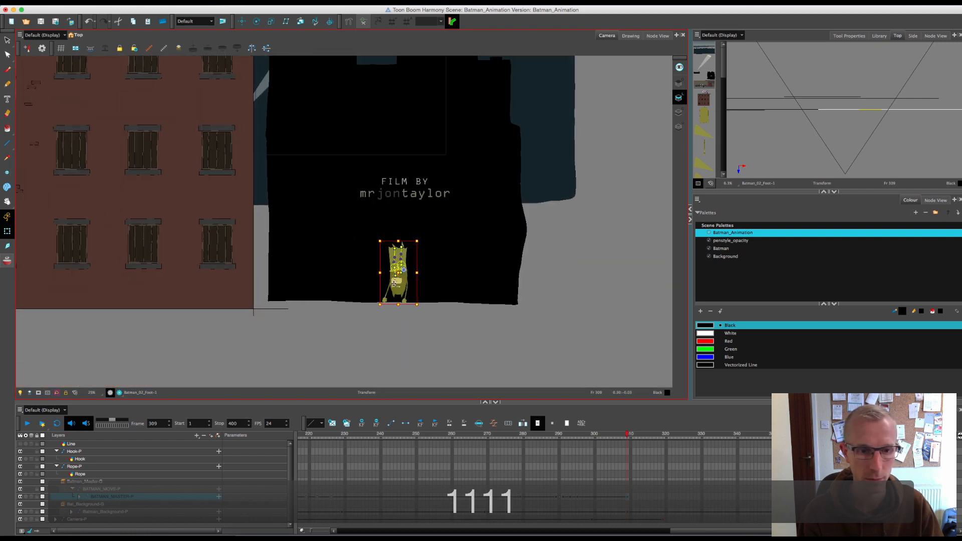
pyautogui.moveTo(402, 285); pyautogui.dragTo(407, 361)
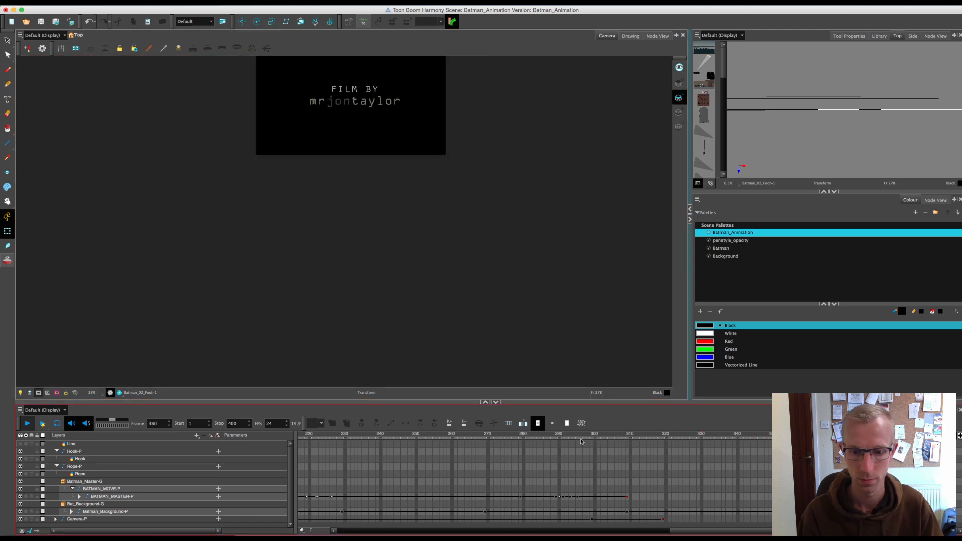
# Step: Play back Batman's dive and the camera drop from frame 296 and again from frame 288
pyautogui.click(581, 439)
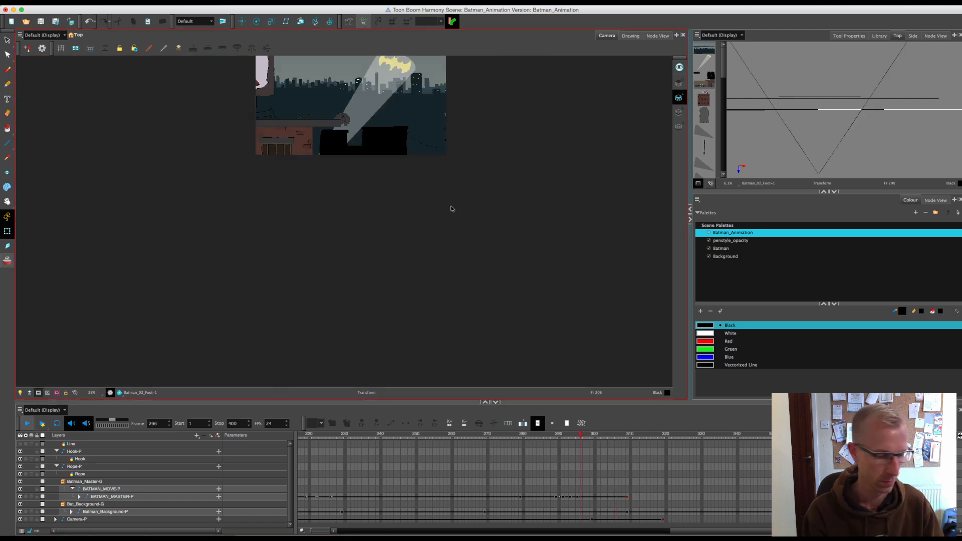
pyautogui.press('m')
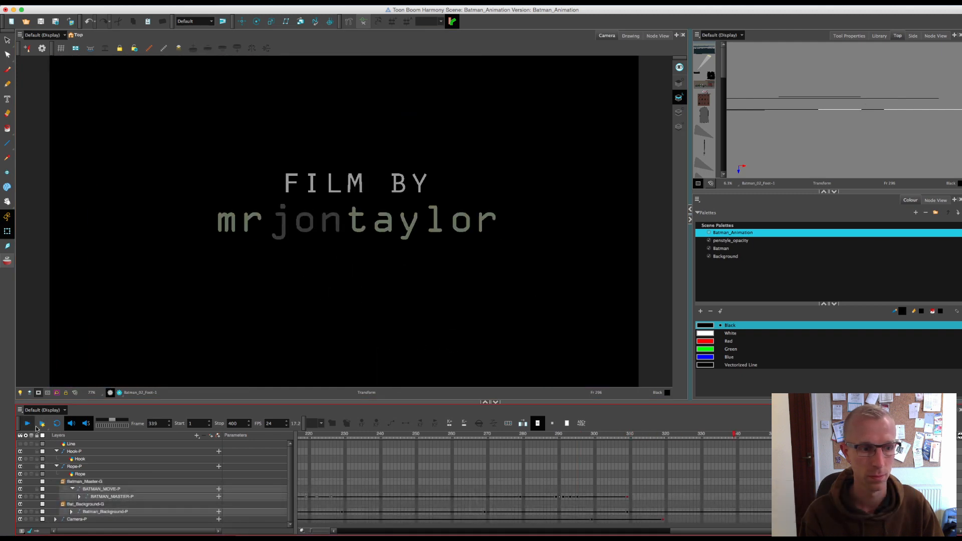
pyautogui.click(552, 438)
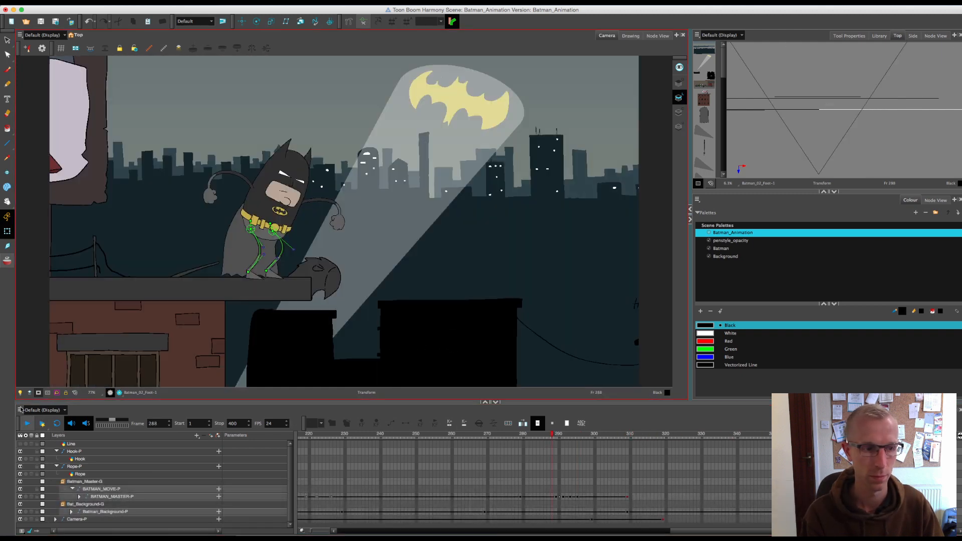
pyautogui.click(28, 424)
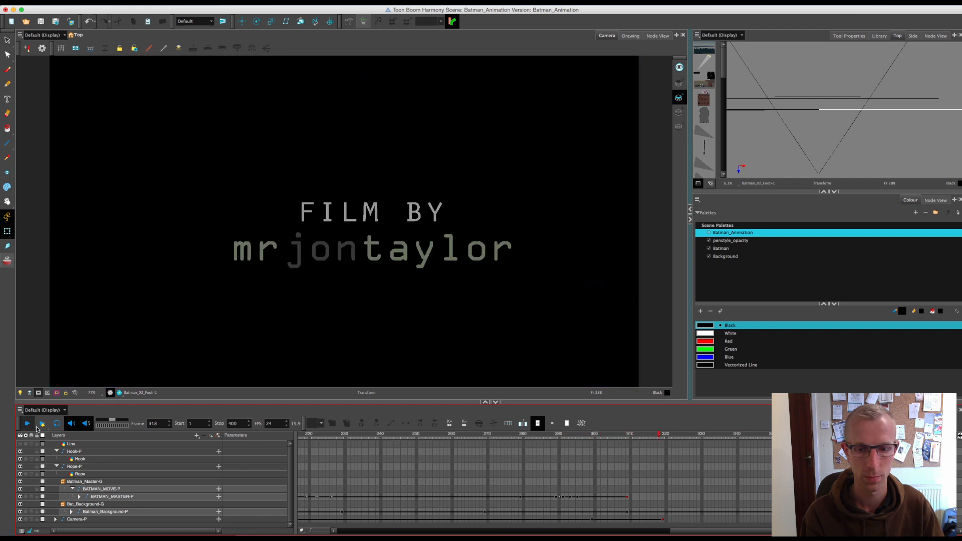
# Step: Move the last Camera-P keyframe to about frame 329, and raise the camera at frame 309 until it frames the bat-signal above the rooftops
pyautogui.click(663, 520)
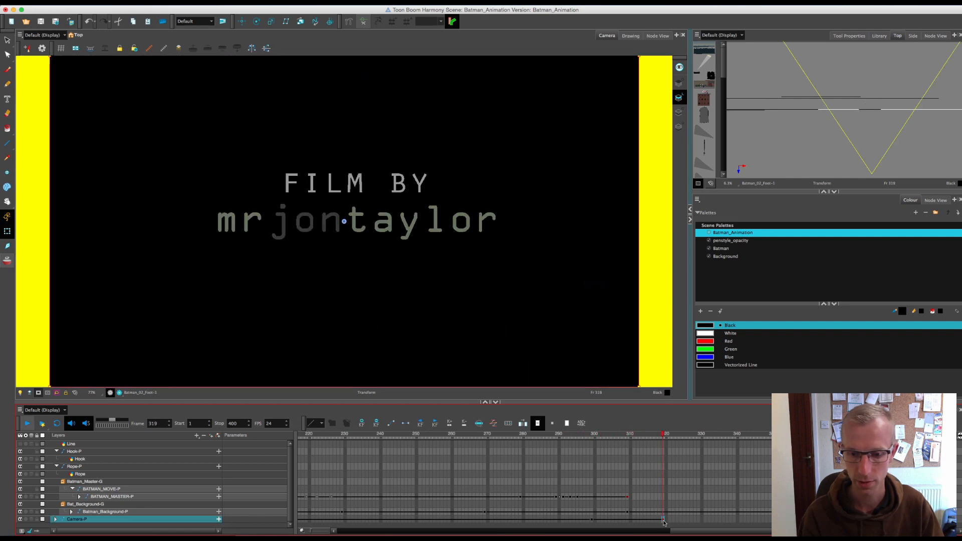
pyautogui.click(629, 520)
pyautogui.click(912, 36)
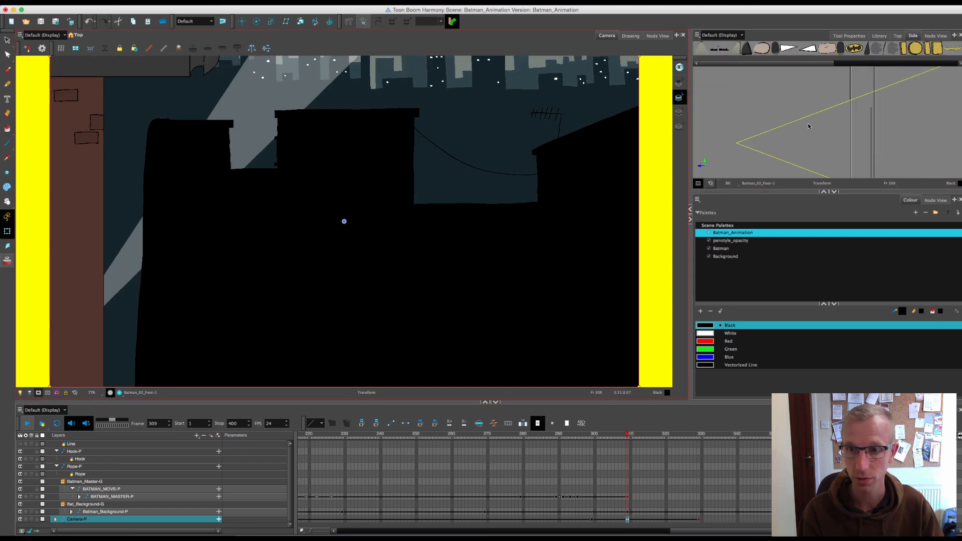
pyautogui.moveTo(798, 129); pyautogui.dragTo(788, 58)
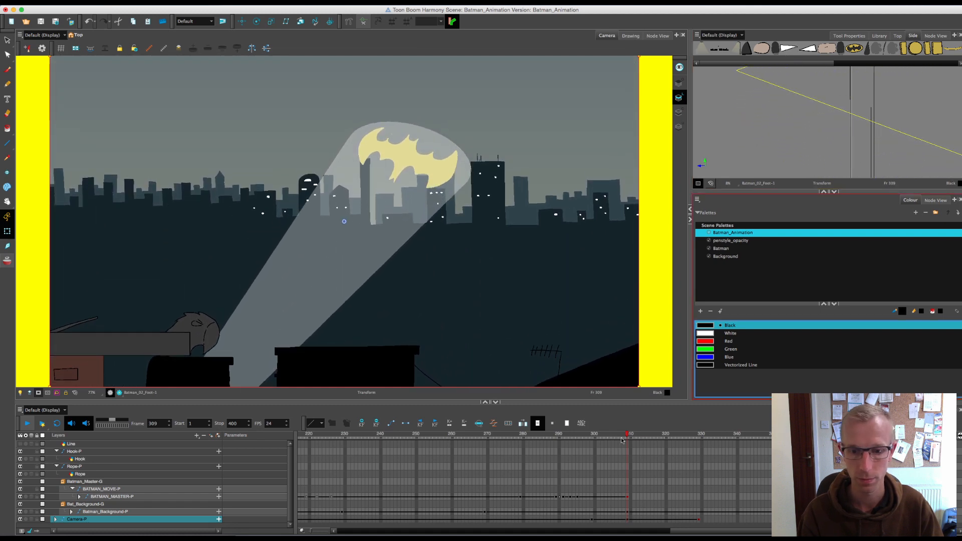
# Step: Move the last Camera-P keyframe to frame 339 and ease it with a left time ratio of 50
pyautogui.click(600, 435)
pyautogui.moveTo(600, 436); pyautogui.dragTo(700, 530)
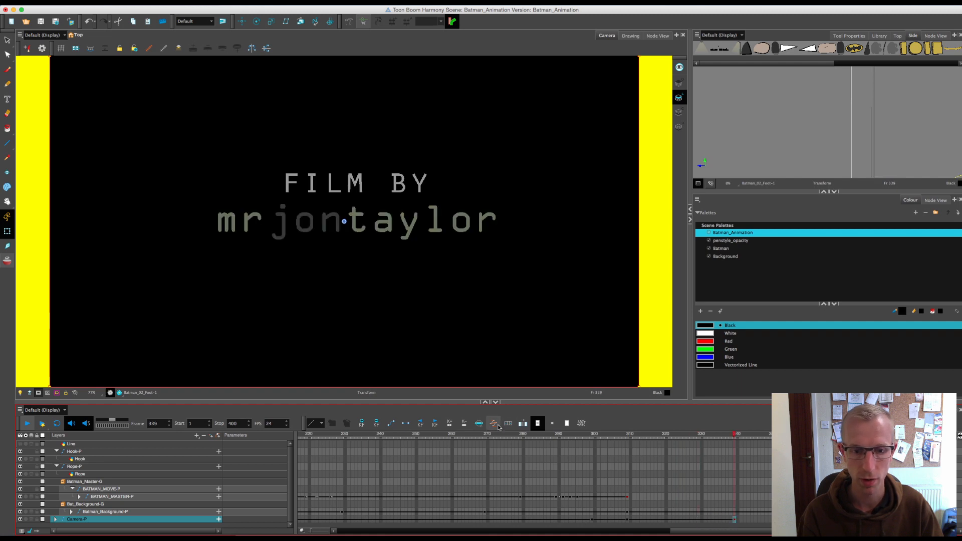
pyautogui.press('F8')
pyautogui.doubleClick(475, 300)
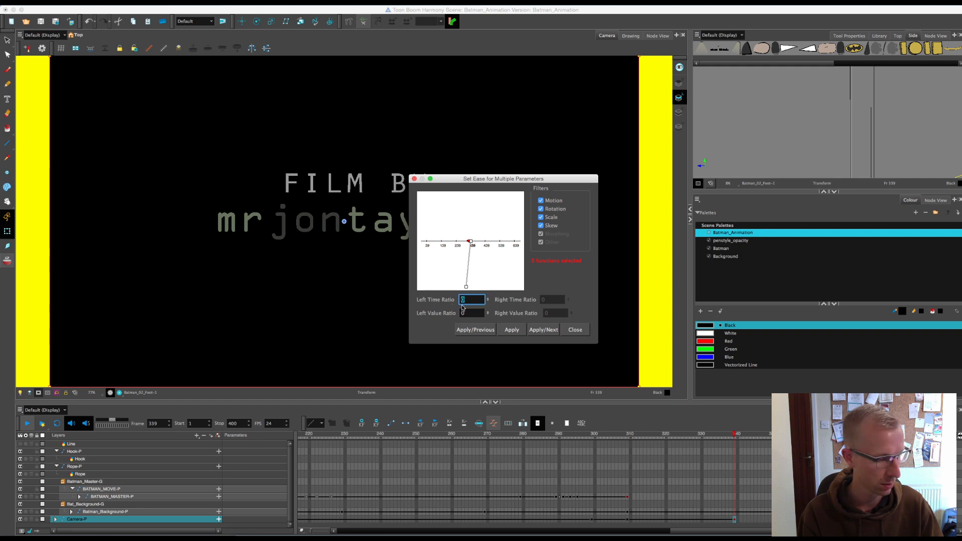
pyautogui.write('50')
pyautogui.click(575, 330)
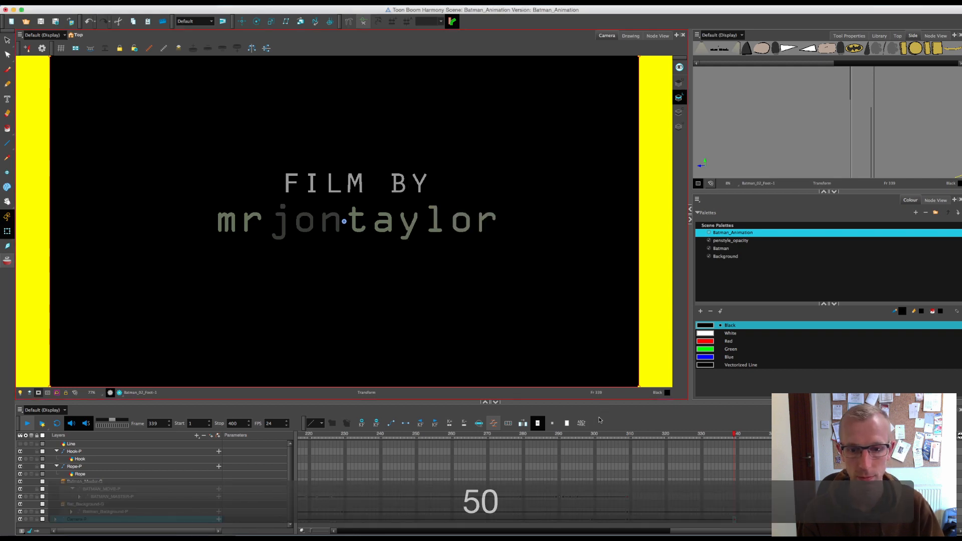
# Step: Play back the leap and the full camera move from frame 258
pyautogui.moveTo(588, 433); pyautogui.dragTo(445, 434)
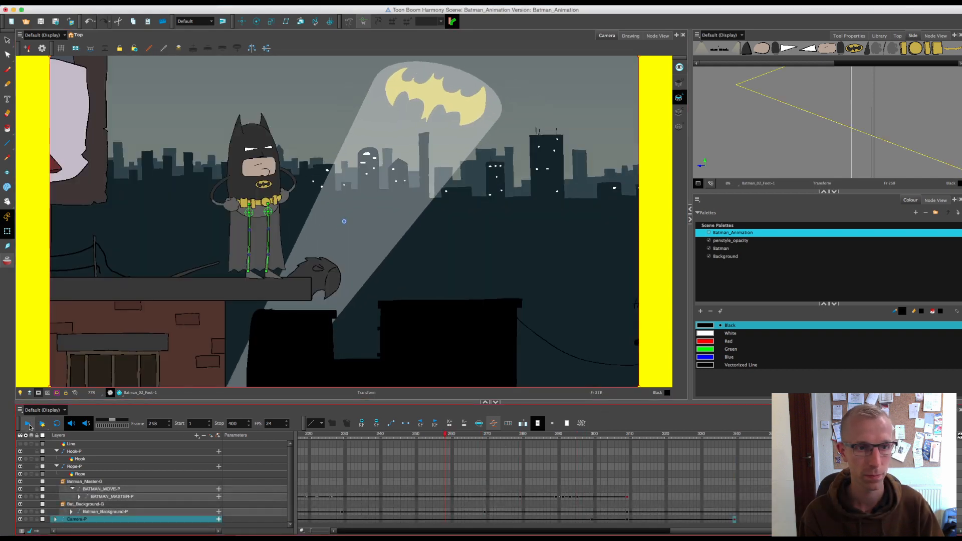
pyautogui.click(28, 424)
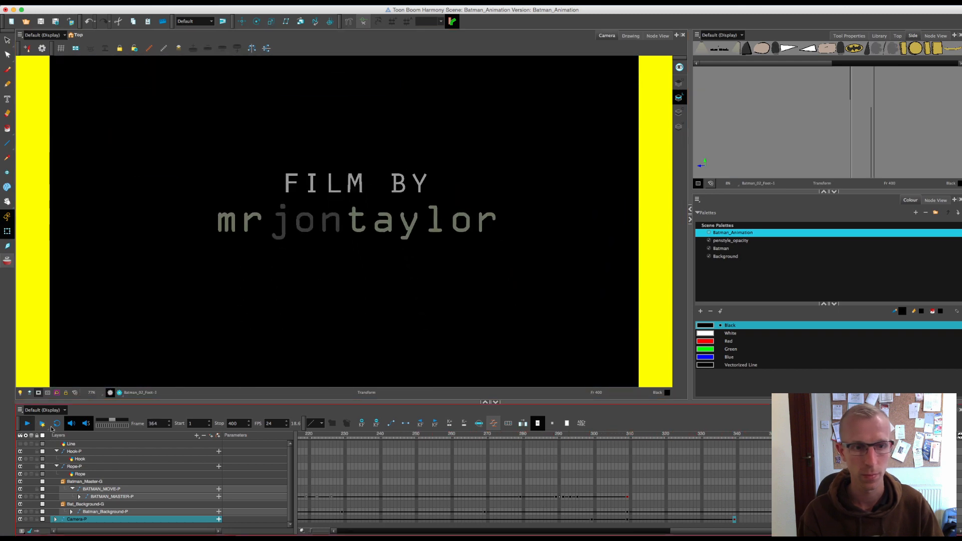
# Step: Show the Camera-P control at frame 328 with the artwork unmasked, and examine the whole camera trajectory around the buildings
pyautogui.click(696, 522)
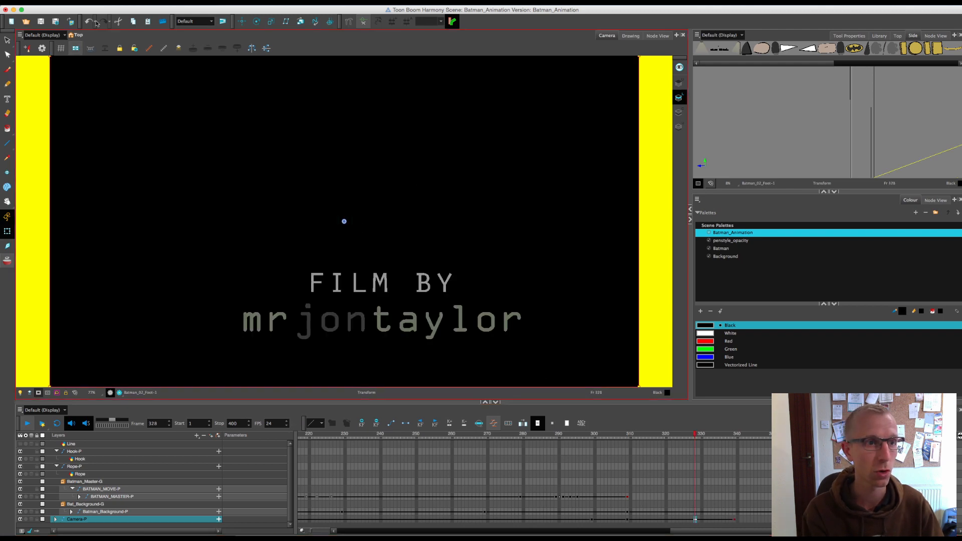
pyautogui.click(108, 3)
pyautogui.moveTo(120, 3)
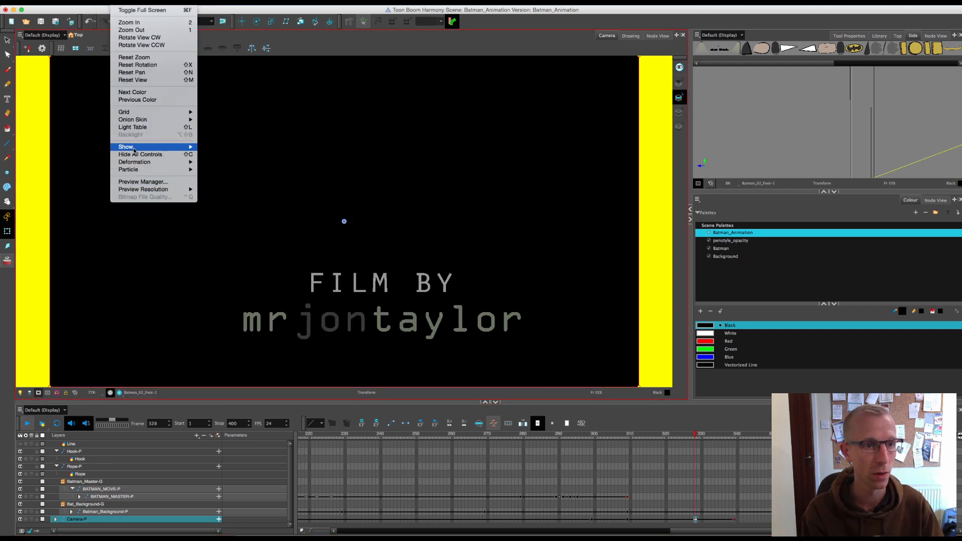
pyautogui.click(260, 165)
pyautogui.press('1')
pyautogui.press('1')
pyautogui.press('1')
pyautogui.press('1')
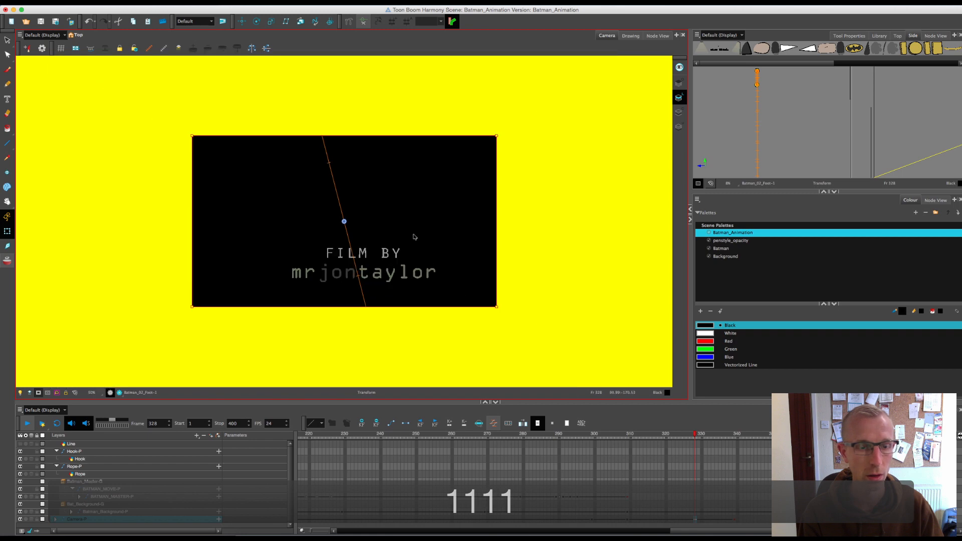
pyautogui.press('1')
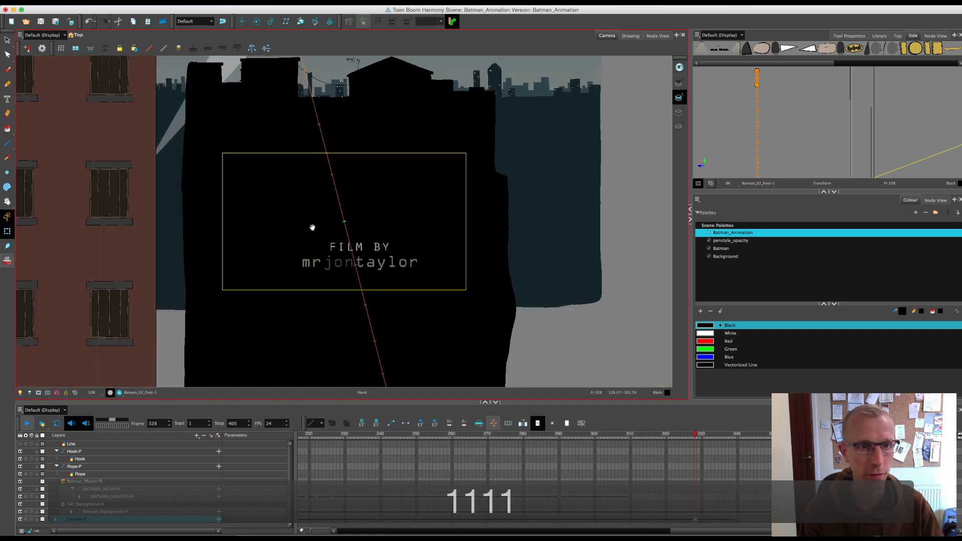
pyautogui.press('1')
pyautogui.press('1')
pyautogui.press('1')
pyautogui.press('1')
pyautogui.press('1')
pyautogui.press('1')
pyautogui.press('1')
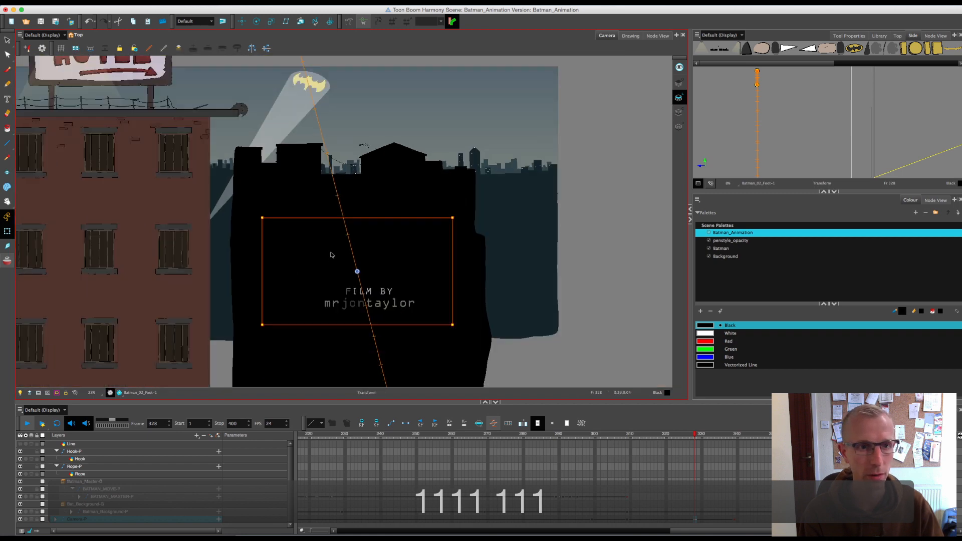
pyautogui.press('1')
pyautogui.press('1')
pyautogui.press('1')
pyautogui.press('1')
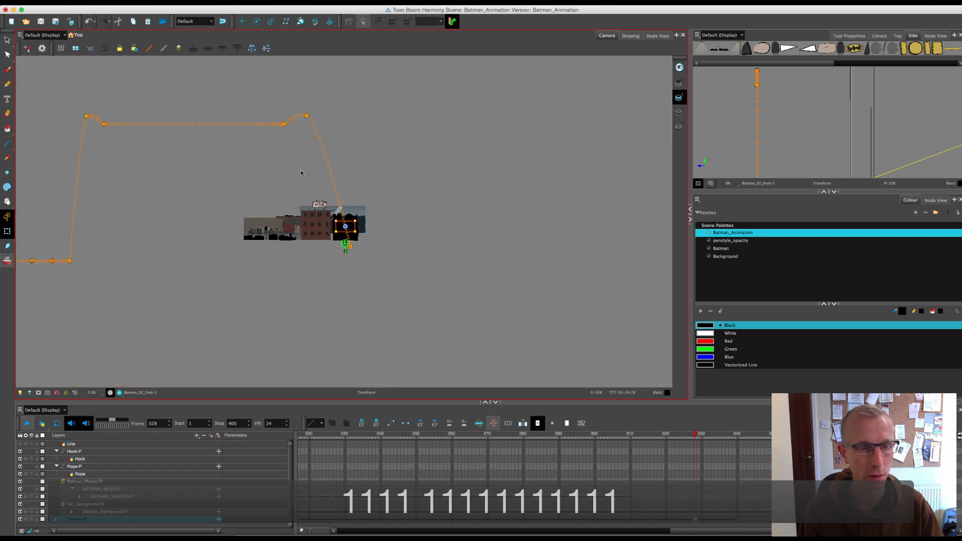
pyautogui.press('2')
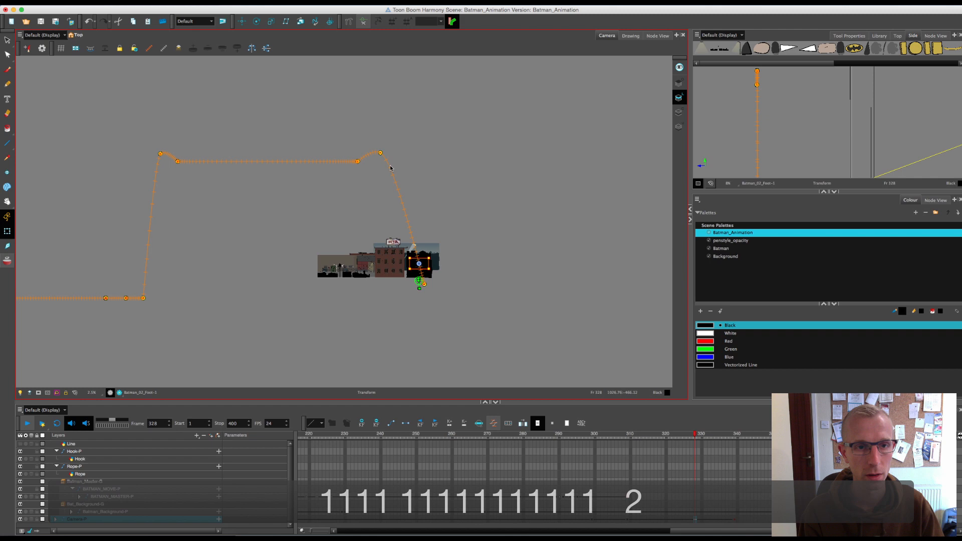
pyautogui.press('2')
pyautogui.press('2')
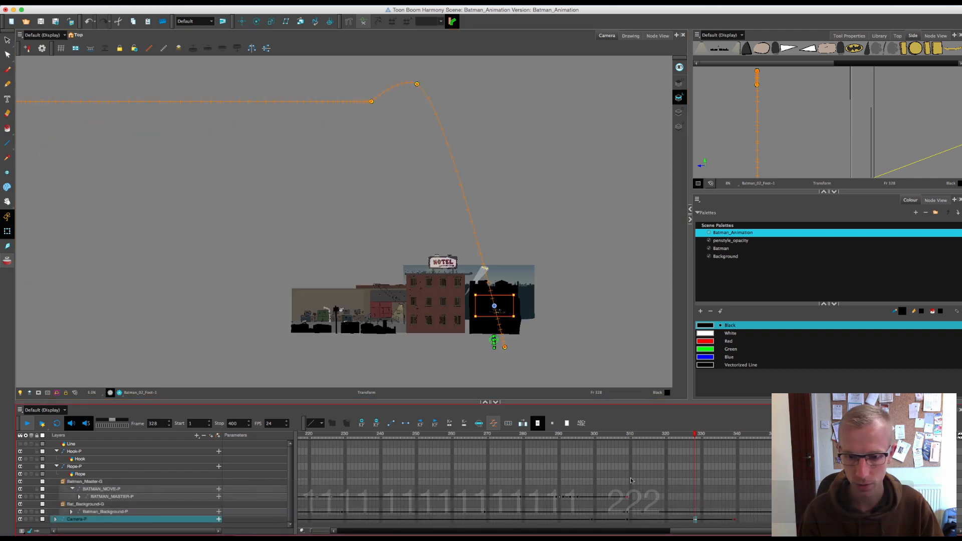
# Step: Shift the camera at frame 309 slightly to the right to adjust the curve of its trajectory over the hotel roof
pyautogui.click(628, 518)
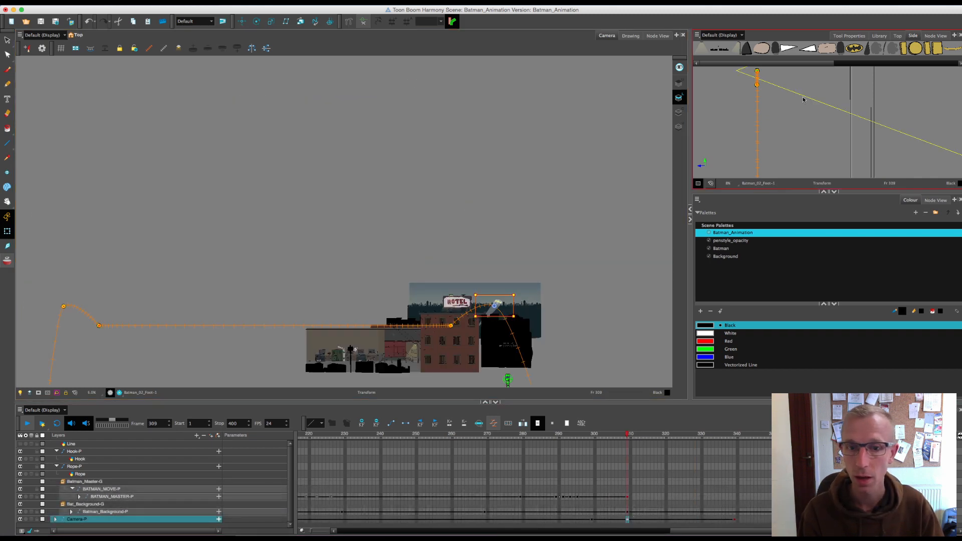
pyautogui.press('2')
pyautogui.press('2')
pyautogui.press('2')
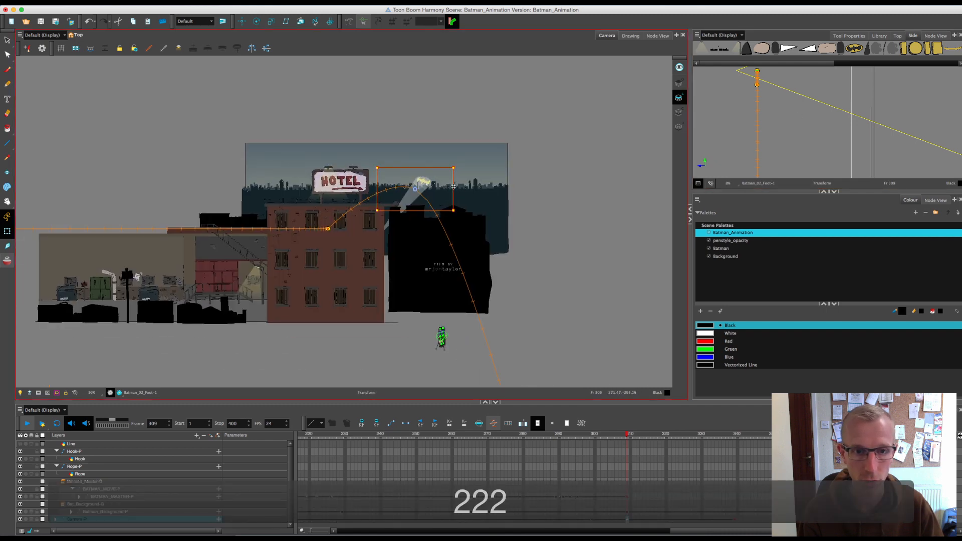
pyautogui.moveTo(453, 186); pyautogui.dragTo(520, 275)
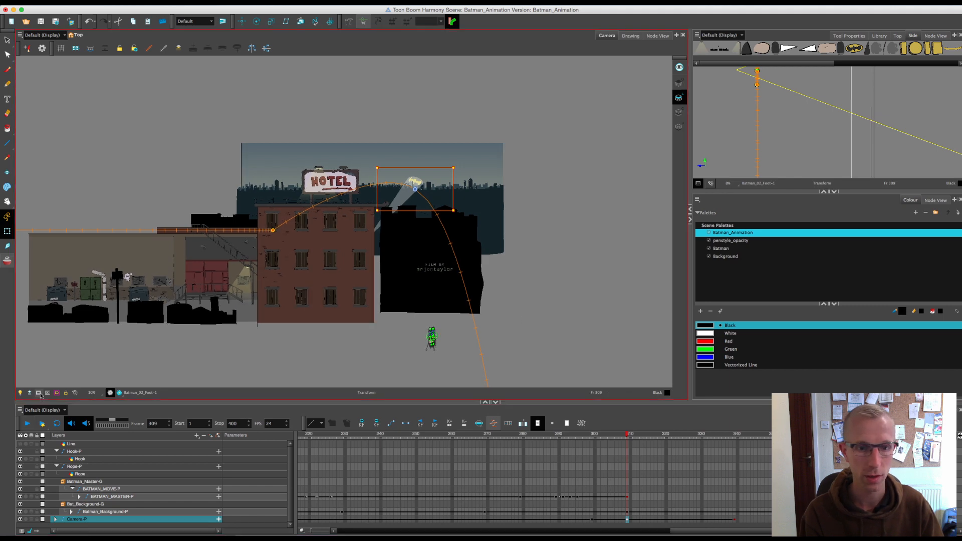
# Step: Mask the artwork outside the camera frame and scrub the camera move from frame 309 to about frame 341
pyautogui.press('2')
pyautogui.press('2')
pyautogui.moveTo(626, 434); pyautogui.dragTo(724, 495)
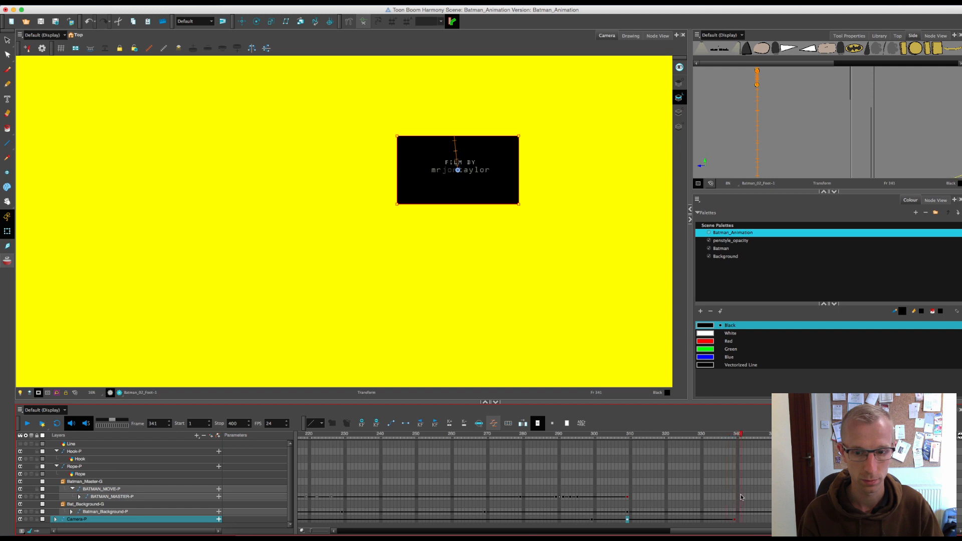
# Step: Nudge the camera at frame 339 slightly to the right in the Top view to centre the title card in the frame
pyautogui.click(735, 519)
pyautogui.press('2')
pyautogui.press('2')
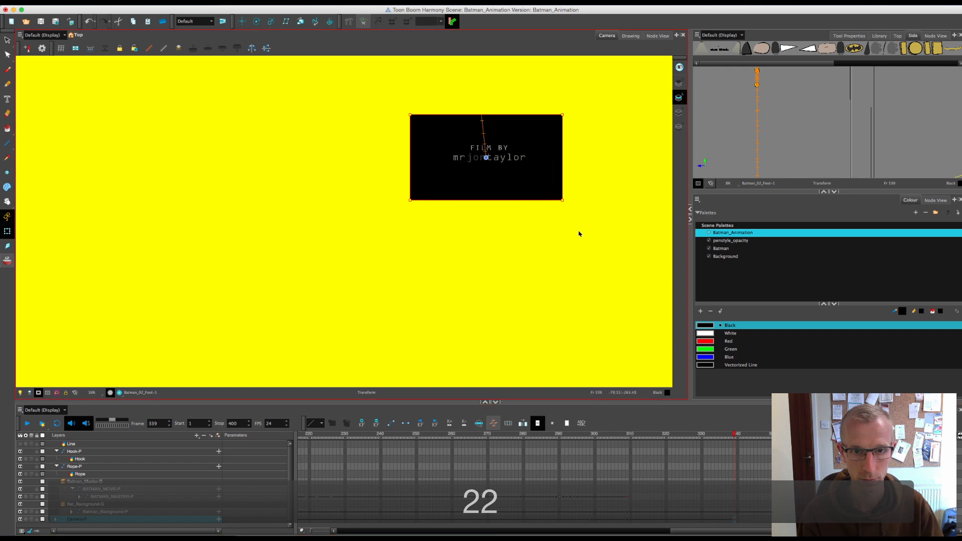
pyautogui.press('2')
pyautogui.press('2')
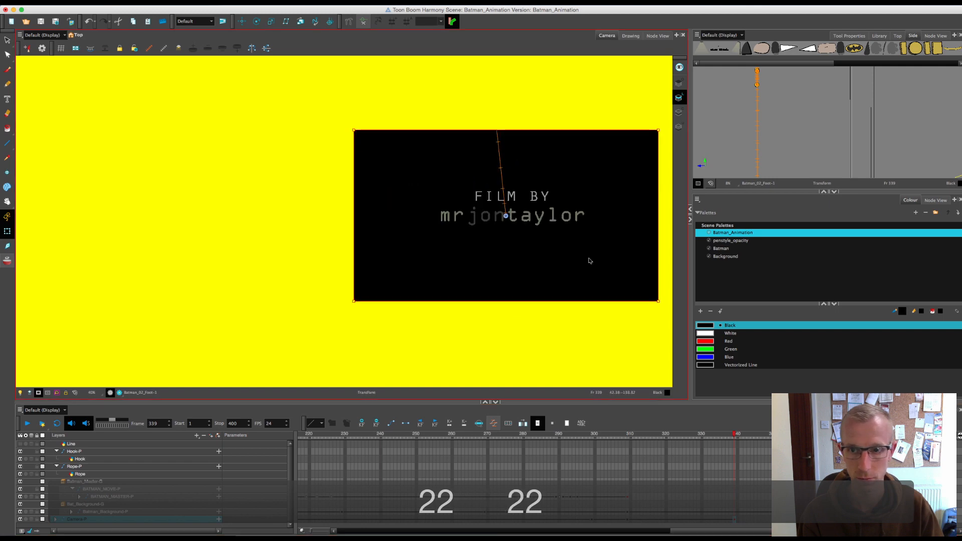
pyautogui.moveTo(568, 250); pyautogui.dragTo(531, 246)
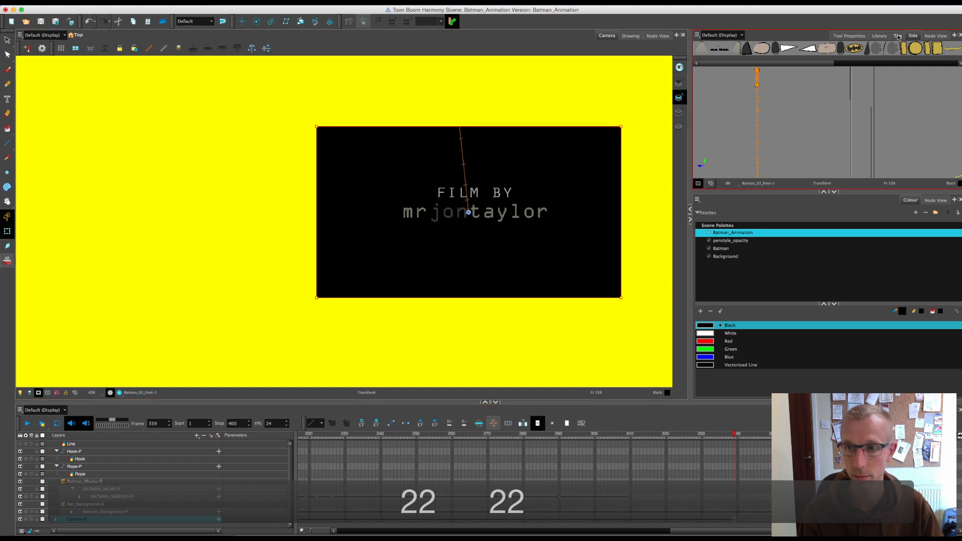
pyautogui.click(897, 36)
pyautogui.press('1')
pyautogui.press('2')
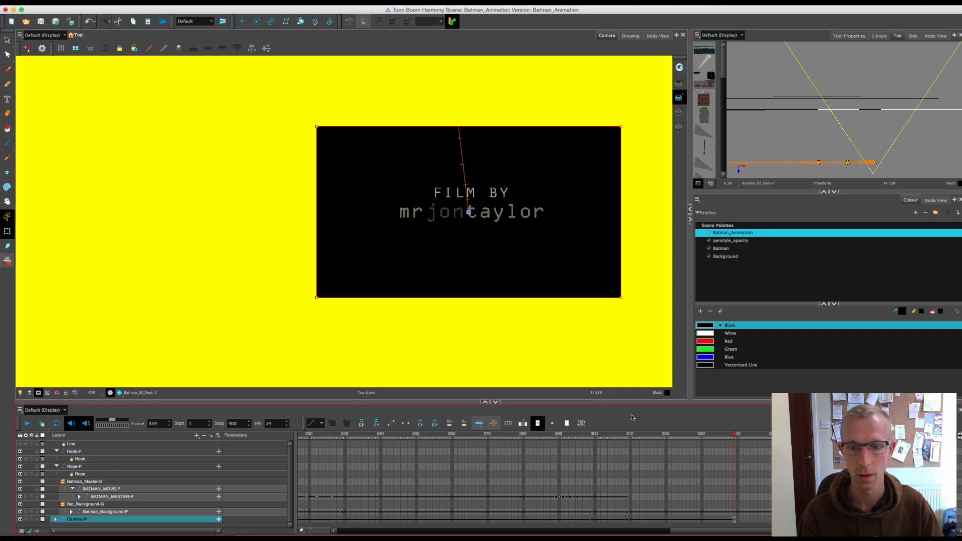
# Step: Play the animation from frame 257 to check Batman's dive and the camera move to the title card
pyautogui.click(600, 438)
pyautogui.click(441, 435)
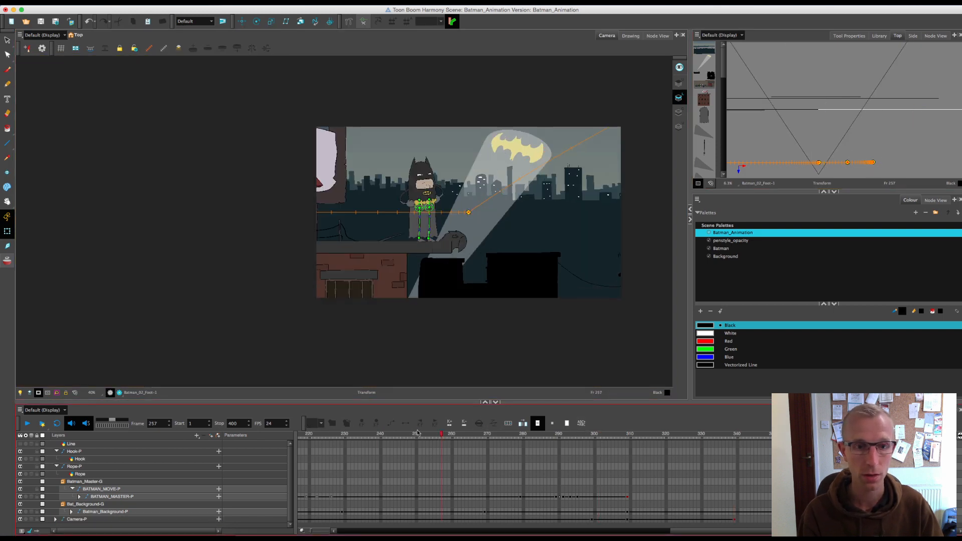
pyautogui.hotkey('shift', 'Return')
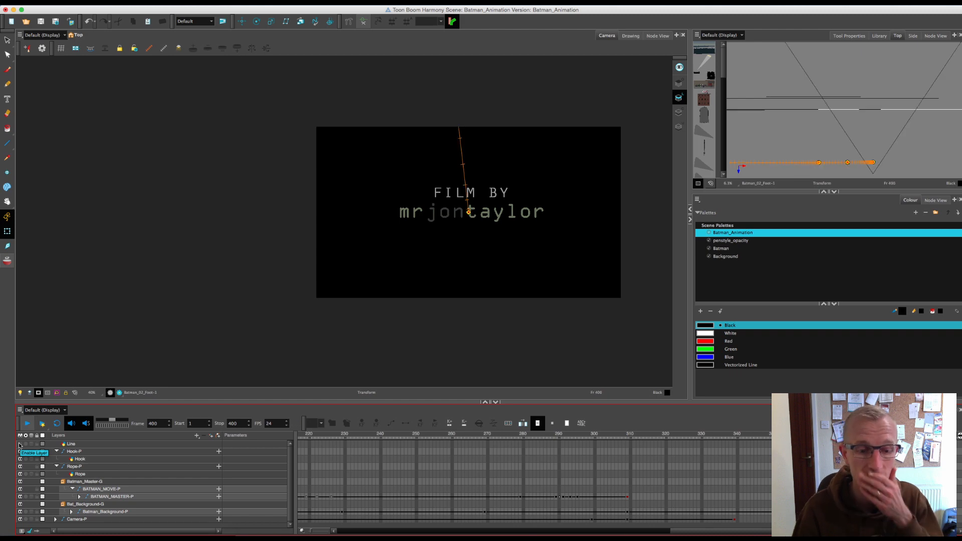
# Step: Scrub from frame 278 into the start of Batman's dive and save the scene
pyautogui.click(518, 456)
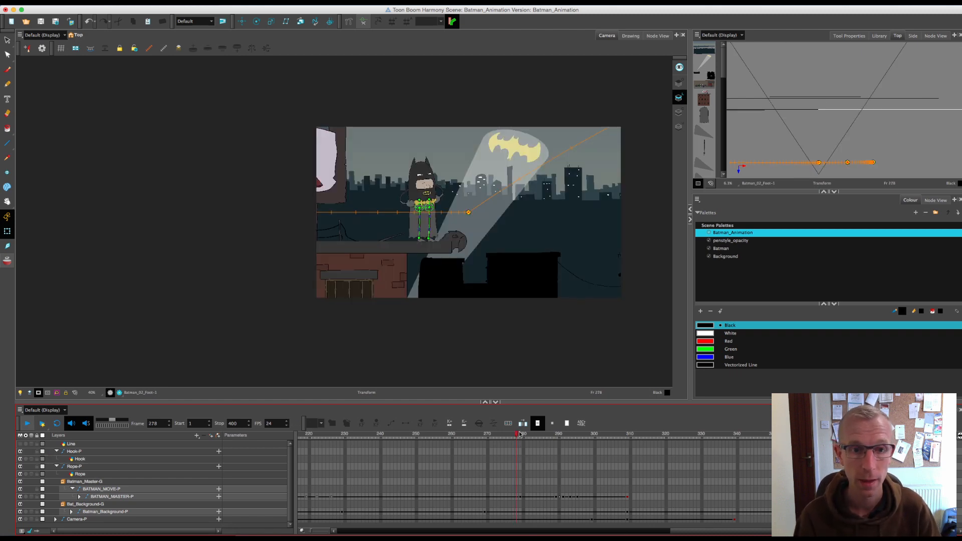
pyautogui.moveTo(520, 434)
pyautogui.mouseDown()
pyautogui.moveTo(583, 442)
pyautogui.moveTo(480, 440)
pyautogui.moveTo(575, 455)
pyautogui.moveTo(565, 437)
pyautogui.moveTo(533, 445)
pyautogui.mouseUp()
pyautogui.click(450, 277)
pyautogui.press('super+s')
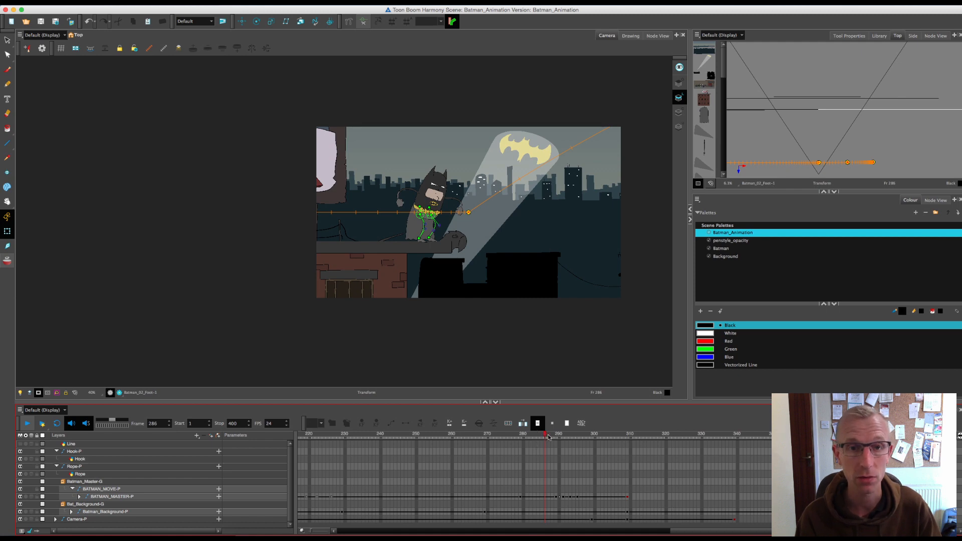
# Step: Scrub Batman's poses between frames 276 and 286, and examine him and the rooftop edge beside the building silhouettes
pyautogui.moveTo(548, 437); pyautogui.dragTo(510, 452)
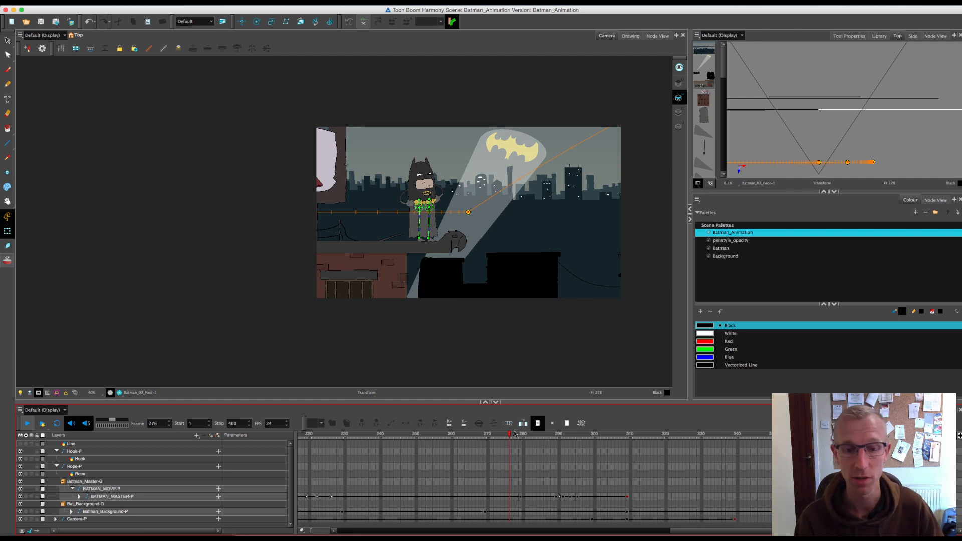
pyautogui.moveTo(511, 437); pyautogui.dragTo(565, 437)
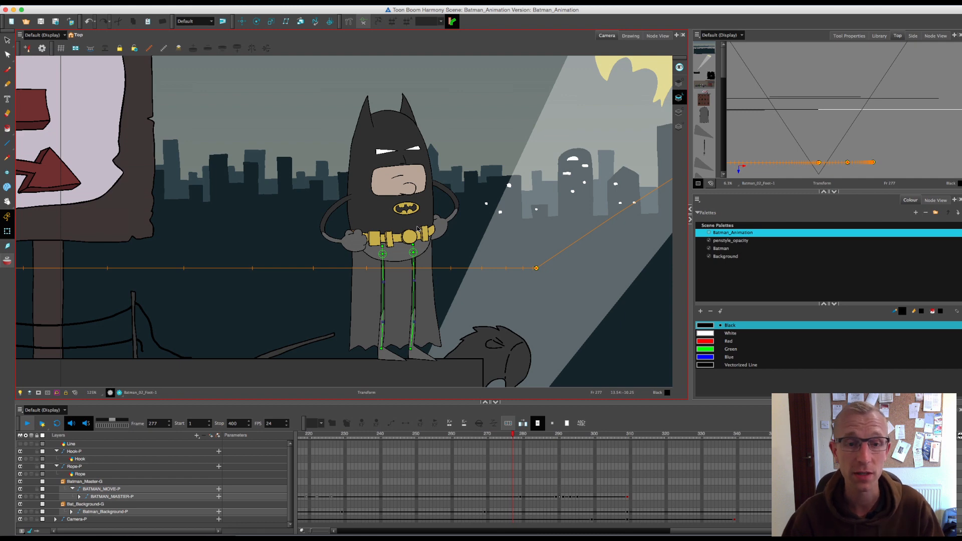
pyautogui.press('1')
pyautogui.press('1')
pyautogui.press('1')
pyautogui.press('1')
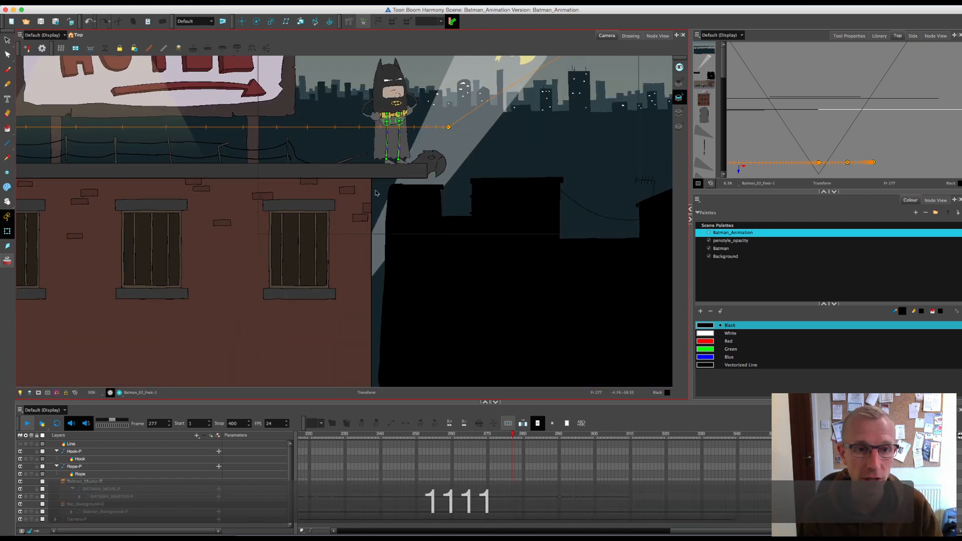
pyautogui.press('2')
pyautogui.press('2')
pyautogui.press('2')
pyautogui.press('2')
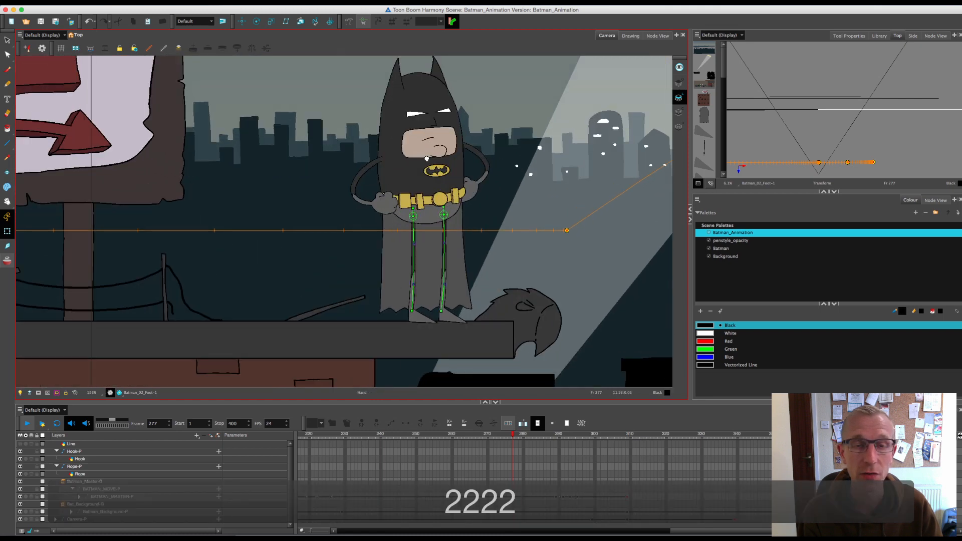
pyautogui.press('2')
pyautogui.press('2')
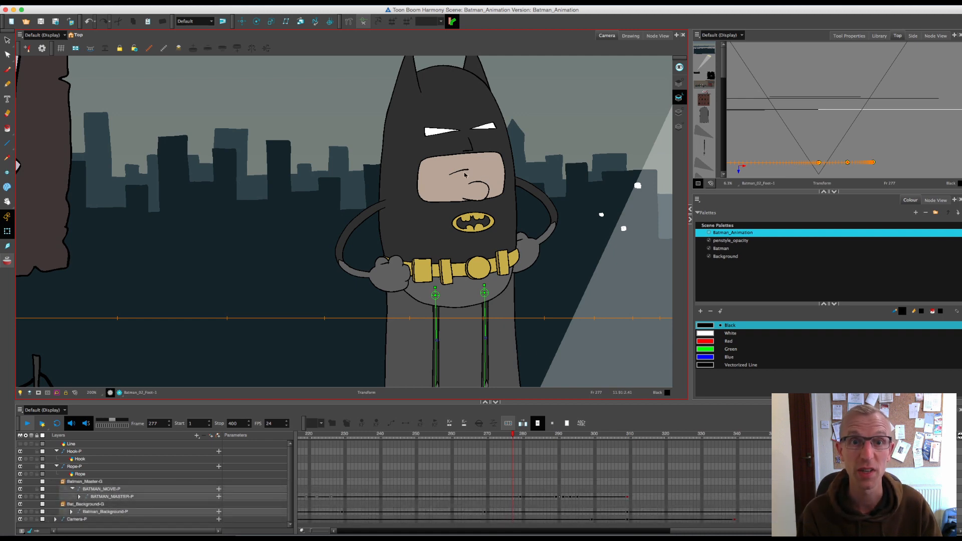
# Step: Extend the City_01_Back silhouette across to the other rooftops behind the hotel, filling it with Black from the Background palette
pyautogui.moveTo(493, 297); pyautogui.dragTo(474, 182)
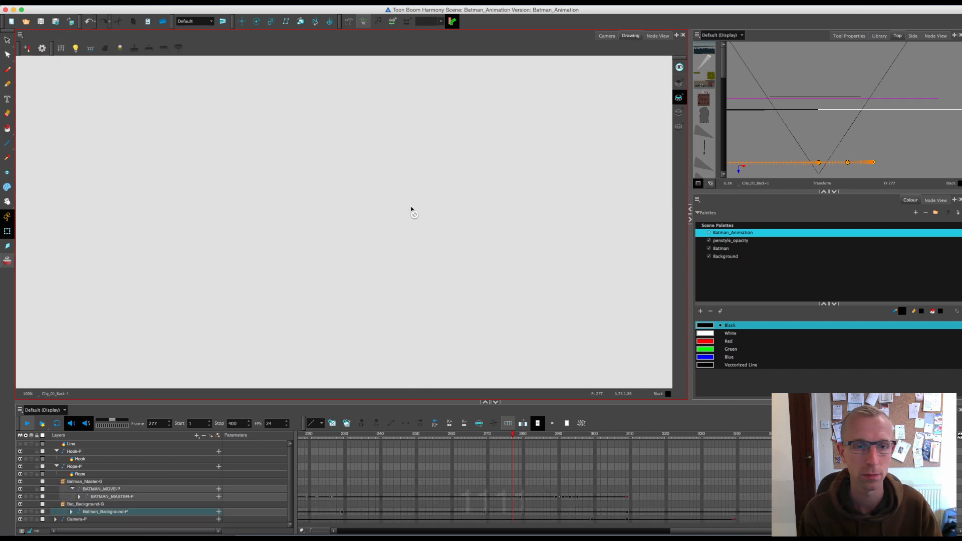
pyautogui.press('1')
pyautogui.press('1')
pyautogui.press('1')
pyautogui.press('1')
pyautogui.press('1')
pyautogui.press('1')
pyautogui.press('1')
pyautogui.press('1')
pyautogui.press('1')
pyautogui.press('1')
pyautogui.press('1')
pyautogui.press('1')
pyautogui.press('1')
pyautogui.press('2')
pyautogui.press('2')
pyautogui.click(772, 257)
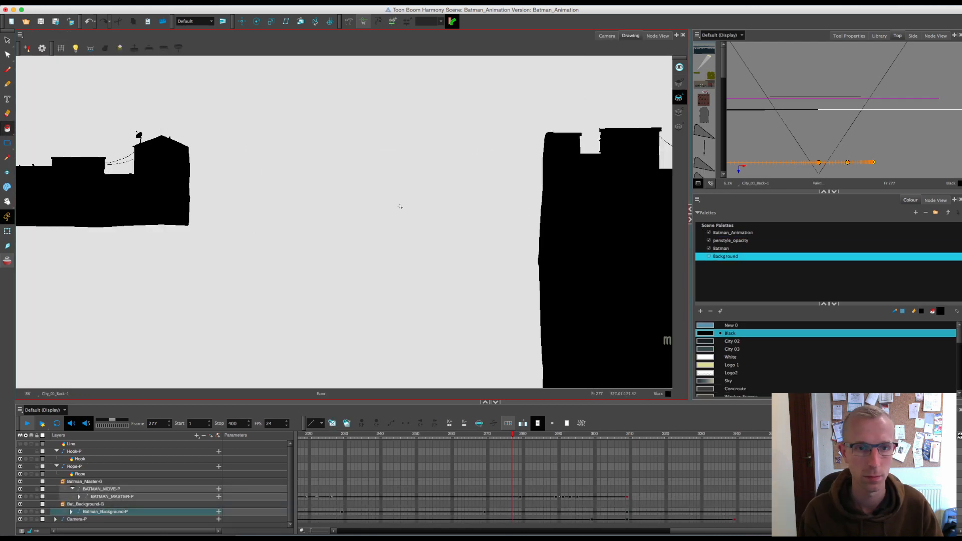
pyautogui.press('2')
pyautogui.press('2')
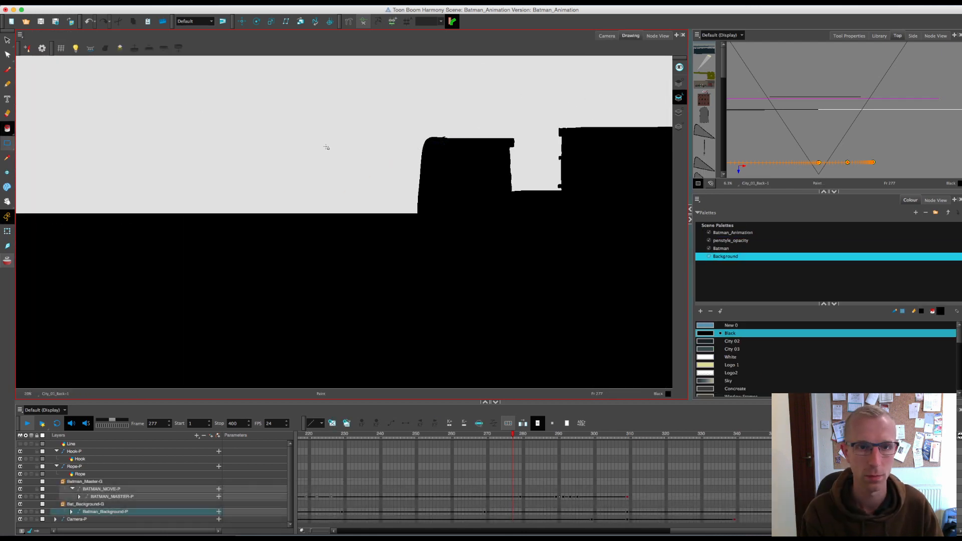
pyautogui.moveTo(479, 87); pyautogui.dragTo(204, 272)
pyautogui.press('super+z')
pyautogui.click(8, 232)
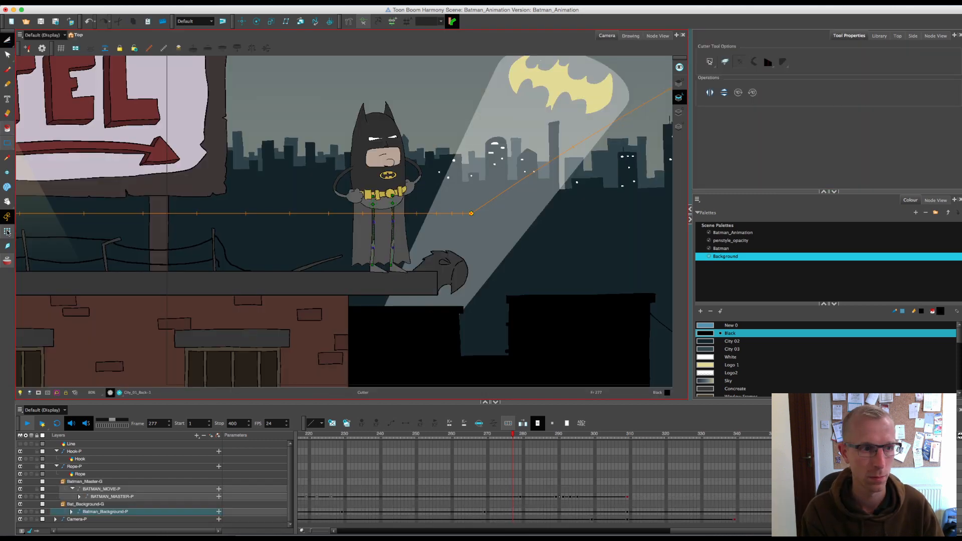
# Step: Draw another rectangle beneath the extended City_01_Back silhouette, beside the title-card block, and fill it with Black
pyautogui.press('1')
pyautogui.press('1')
pyautogui.press('1')
pyautogui.press('1')
pyautogui.press('1')
pyautogui.click(629, 36)
pyautogui.press('1')
pyautogui.press('1')
pyautogui.press('1')
pyautogui.press('1')
pyautogui.click(7, 142)
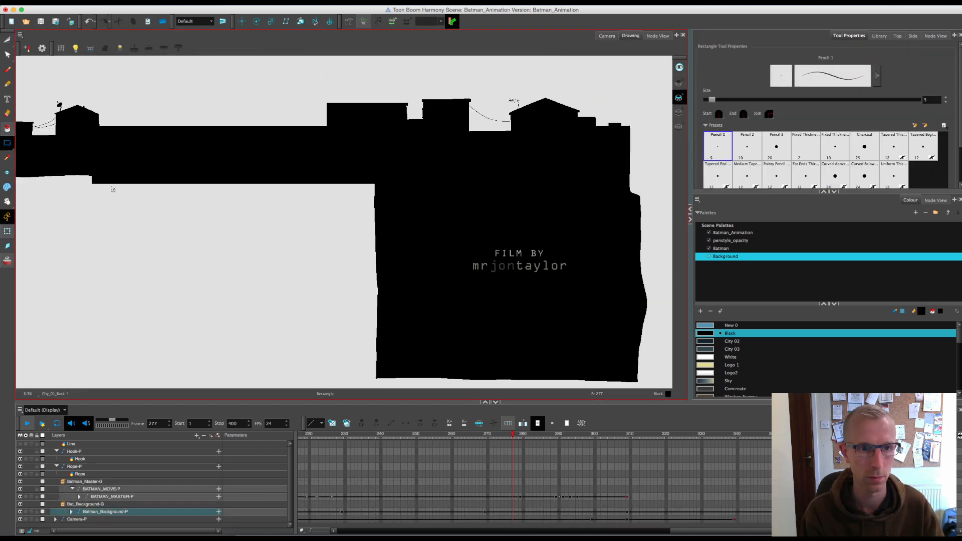
pyautogui.moveTo(262, 184); pyautogui.dragTo(378, 377)
pyautogui.click(7, 128)
pyautogui.click(319, 281)
pyautogui.click(7, 39)
pyautogui.click(44, 40)
# Step: Check the hotel rooftop with the extended silhouette in the Camera view, and examine the facade and street below
pyautogui.click(606, 36)
pyautogui.press('1')
pyautogui.press('1')
pyautogui.press('2')
pyautogui.press('2')
pyautogui.press('2')
pyautogui.press('2')
pyautogui.press('2')
pyautogui.press('2')
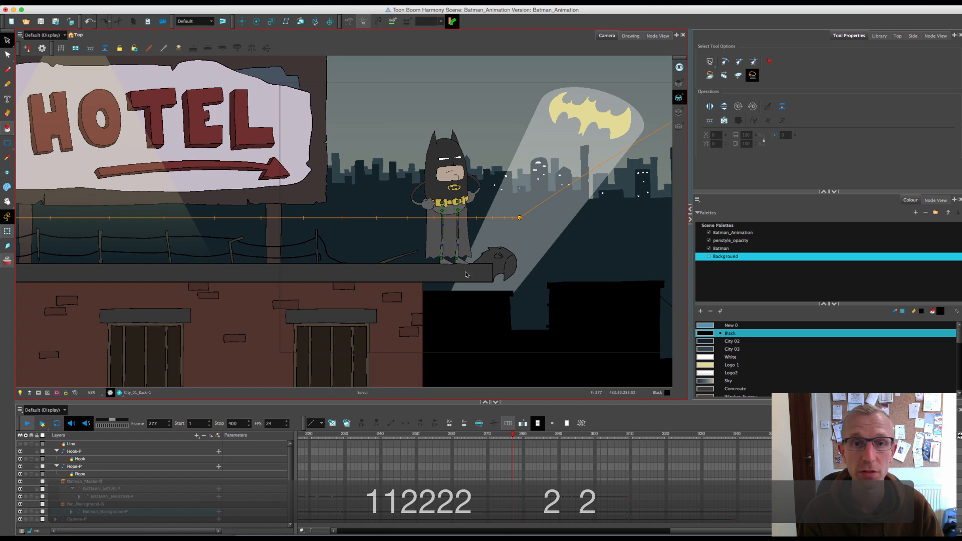
pyautogui.scroll(-3, 474, 285)
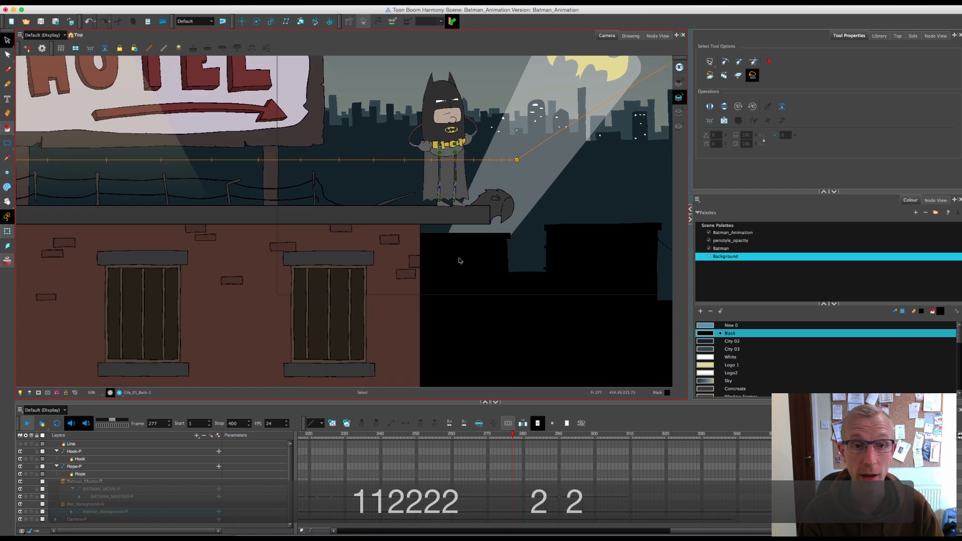
pyautogui.scroll(-5, 369, 289)
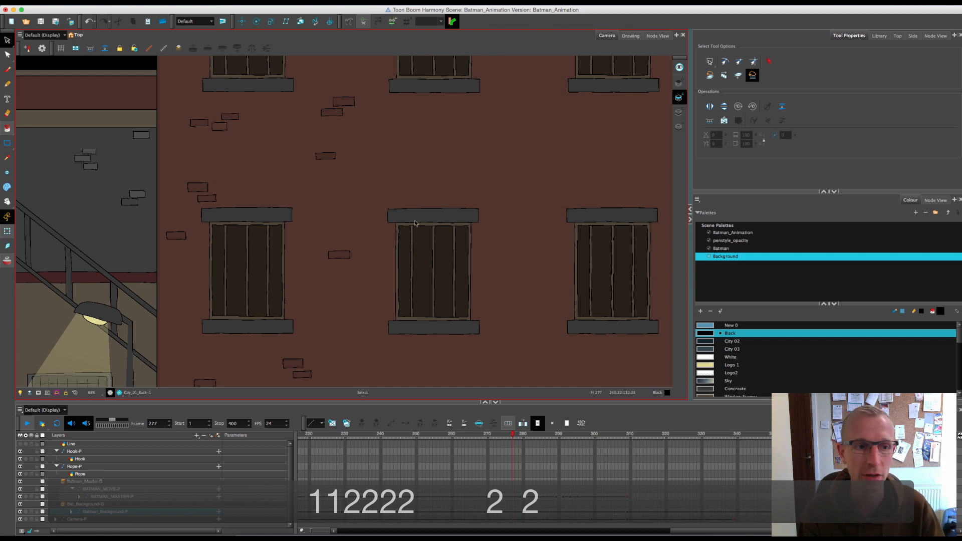
pyautogui.hscroll(-10, 415, 223)
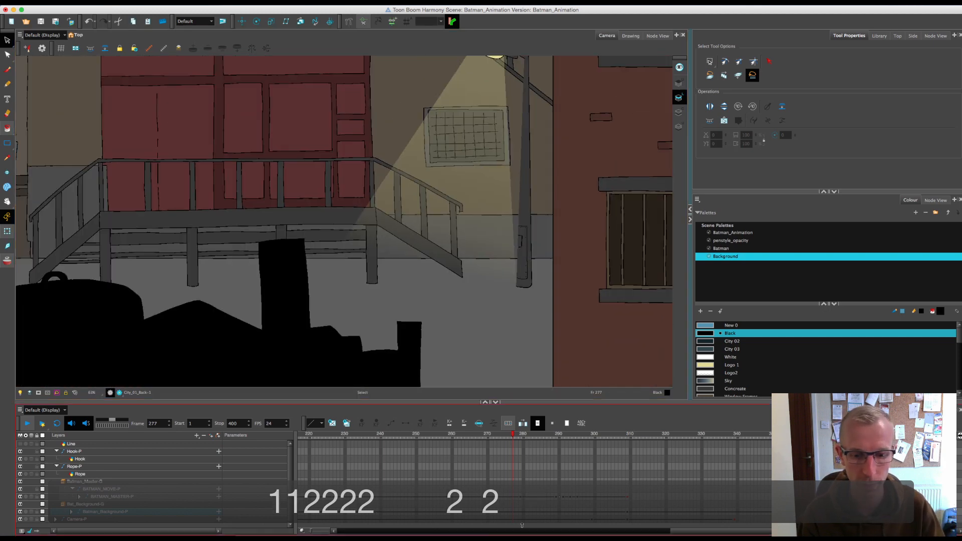
# Step: At frame 49, duplicate Batman's mouth drawing and open the copy in the Drawing view
pyautogui.moveTo(671, 533); pyautogui.dragTo(366, 532)
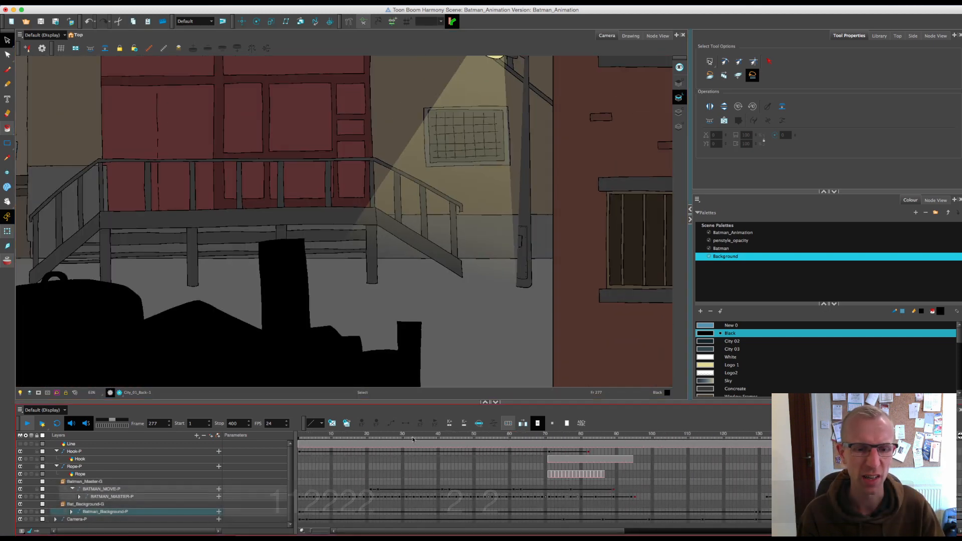
pyautogui.click(402, 434)
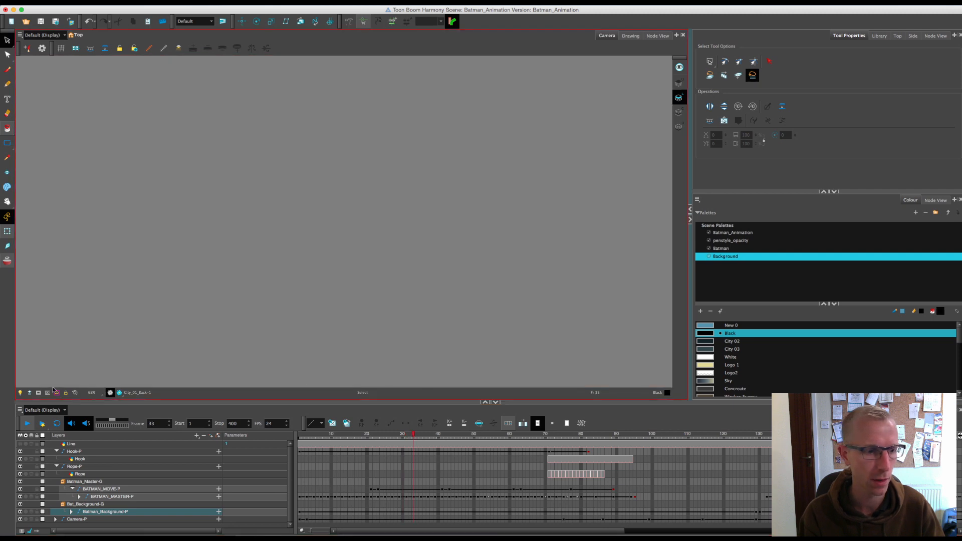
pyautogui.press('m')
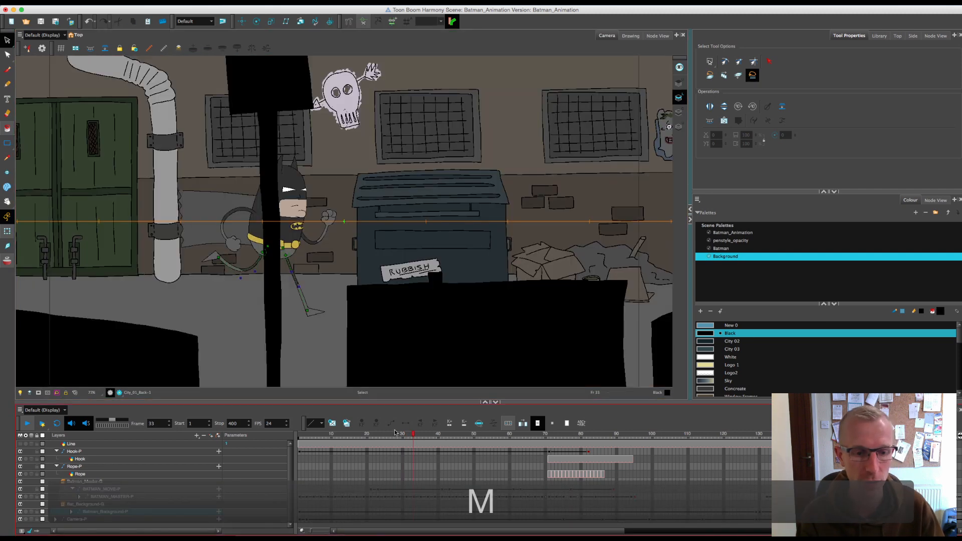
pyautogui.moveTo(399, 438); pyautogui.dragTo(411, 439)
pyautogui.moveTo(427, 439); pyautogui.dragTo(471, 451)
pyautogui.press('2')
pyautogui.press('2')
pyautogui.press('2')
pyautogui.press('2')
pyautogui.press('2')
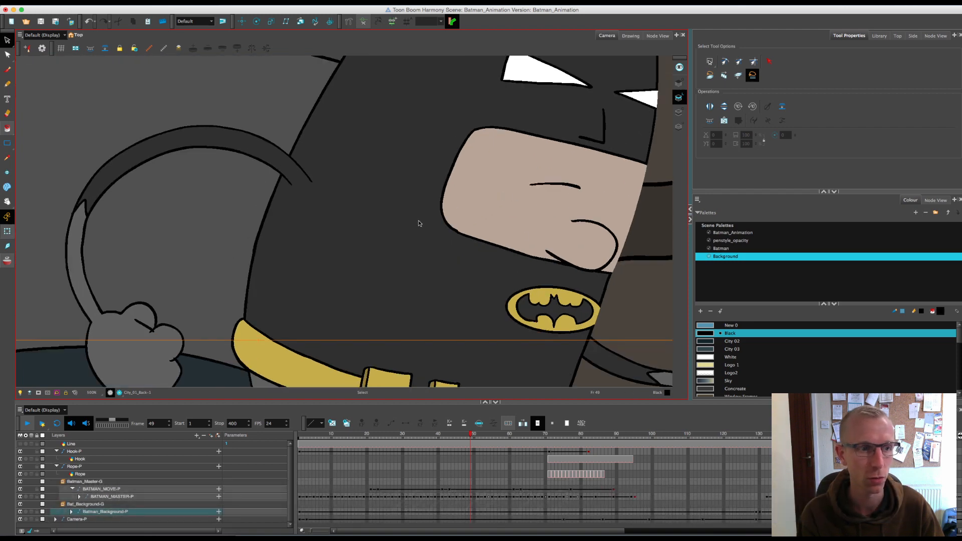
pyautogui.hotkey('shift', 't')
pyautogui.click(575, 190)
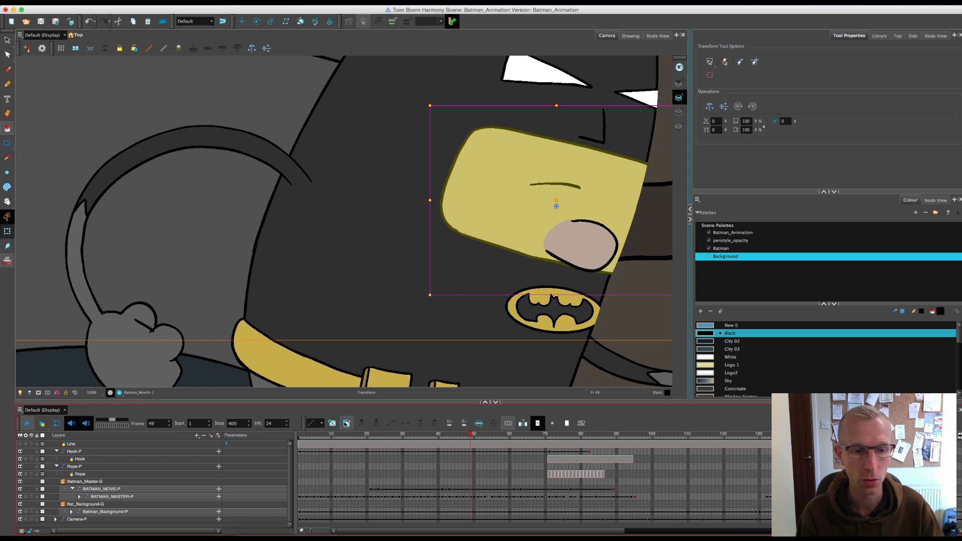
pyautogui.click(875, 38)
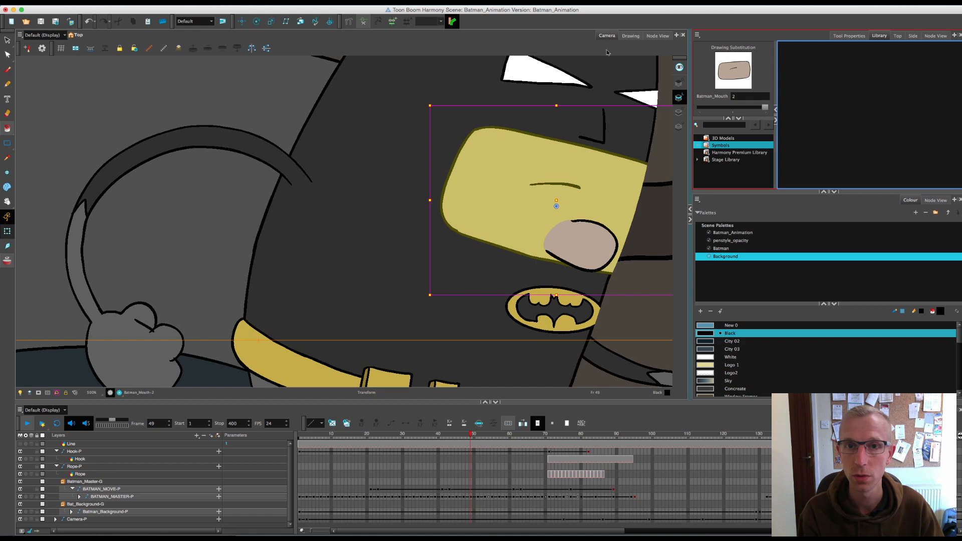
pyautogui.click(630, 36)
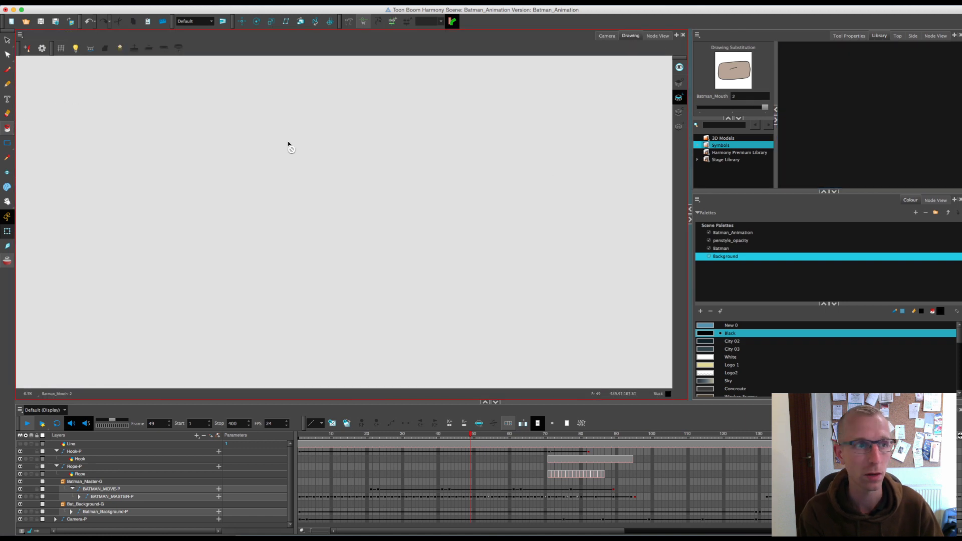
pyautogui.press('m')
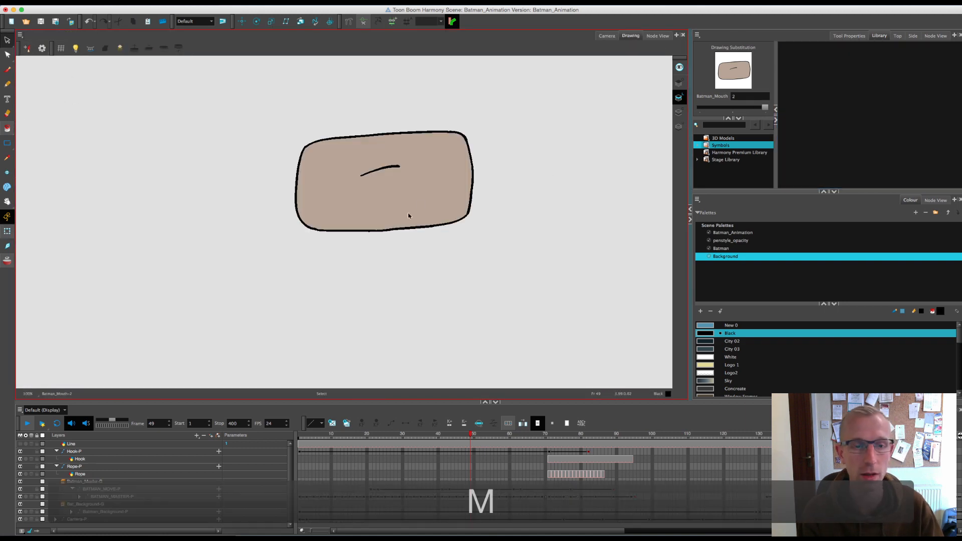
# Step: Delete the skin-coloured fill from the duplicated mouth drawing, keeping its outline and mouth line
pyautogui.press('2')
pyautogui.click(416, 229)
pyautogui.press('Delete')
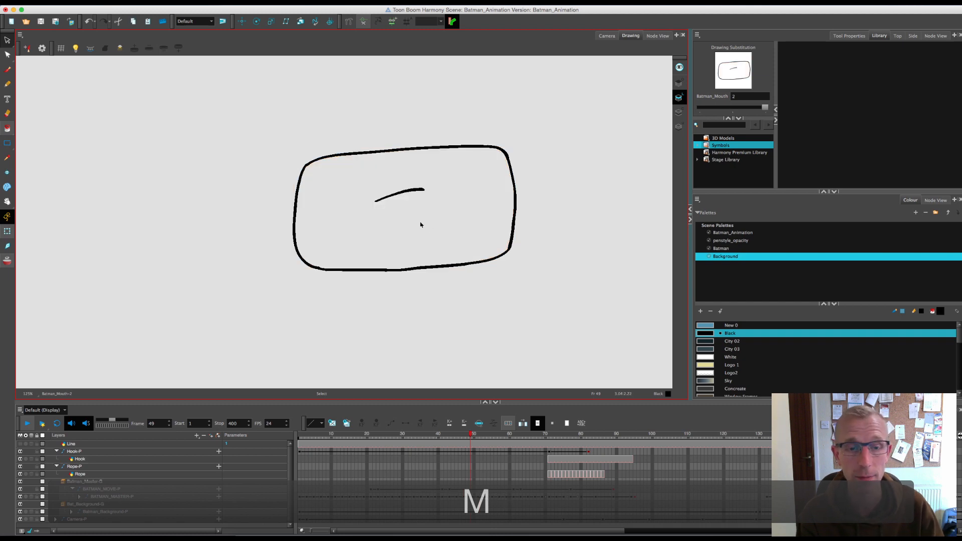
# Step: Set up the Brush tool with the Batman preset and Black from the Background palette for the mouth drawing
pyautogui.click(8, 70)
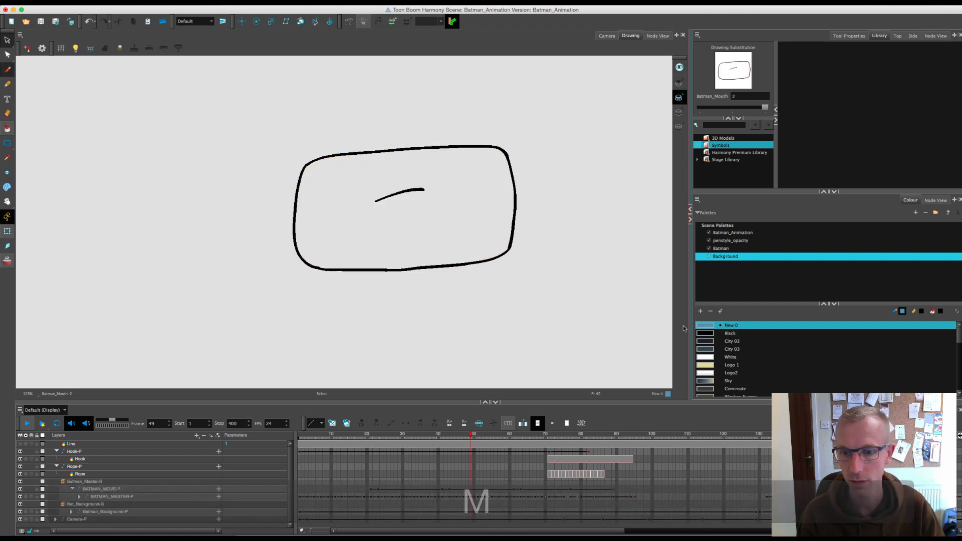
pyautogui.moveTo(374, 188); pyautogui.dragTo(379, 203)
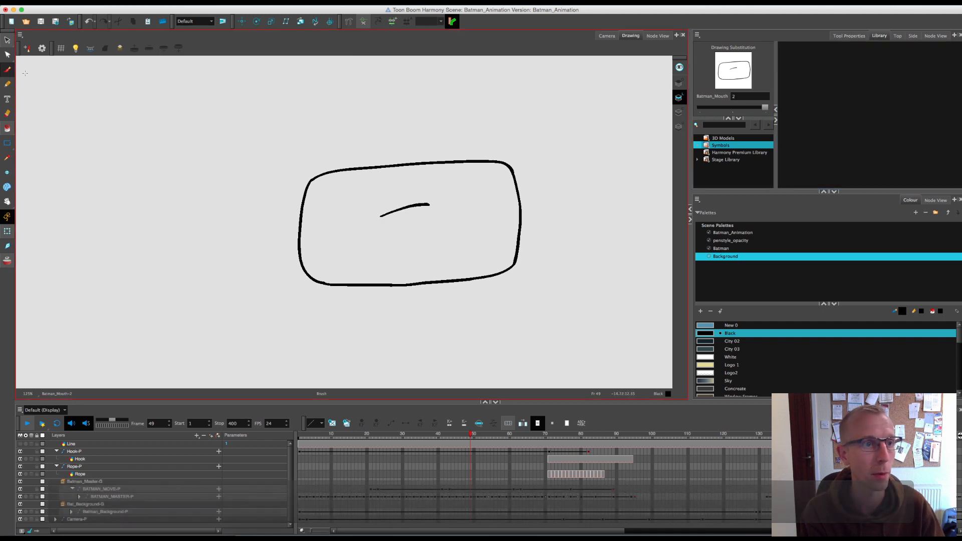
pyautogui.click(848, 36)
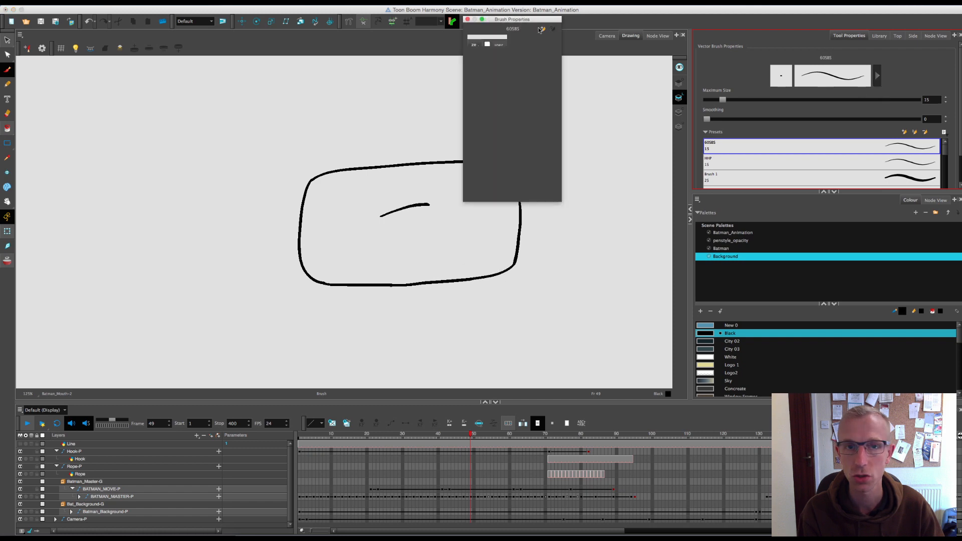
pyautogui.click(475, 20)
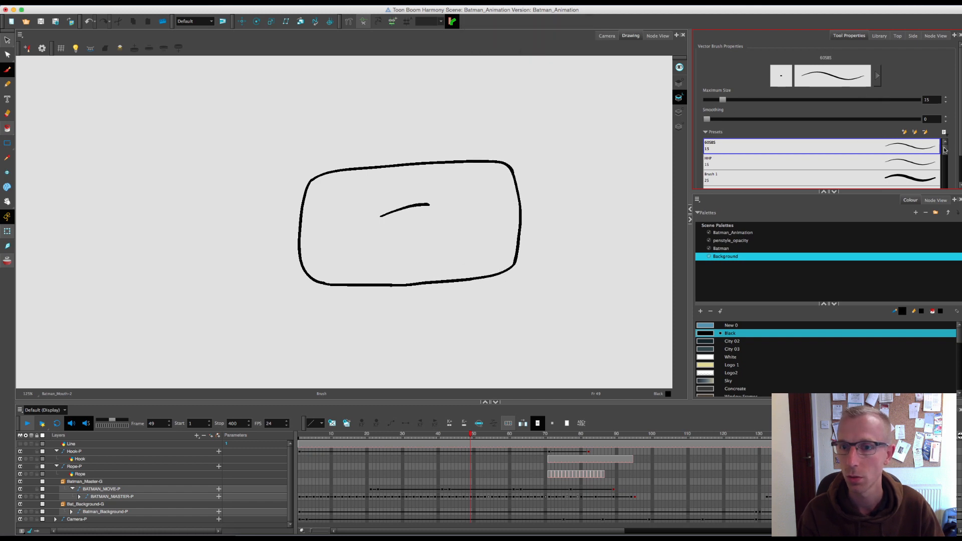
pyautogui.moveTo(945, 150); pyautogui.dragTo(943, 199)
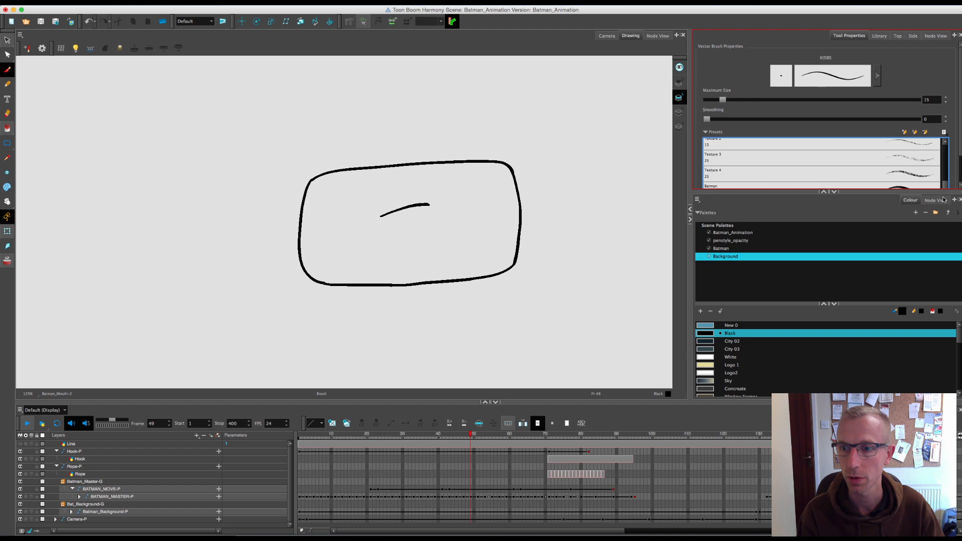
pyautogui.click(786, 184)
pyautogui.click(878, 36)
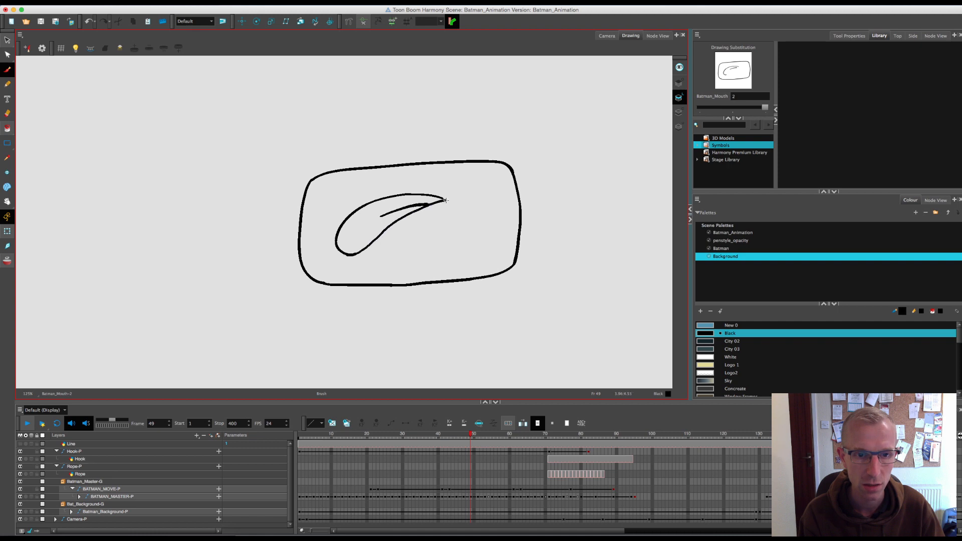
# Step: Undo the two brush strokes outlining an open mouth around the existing mouth line
pyautogui.press('super+z')
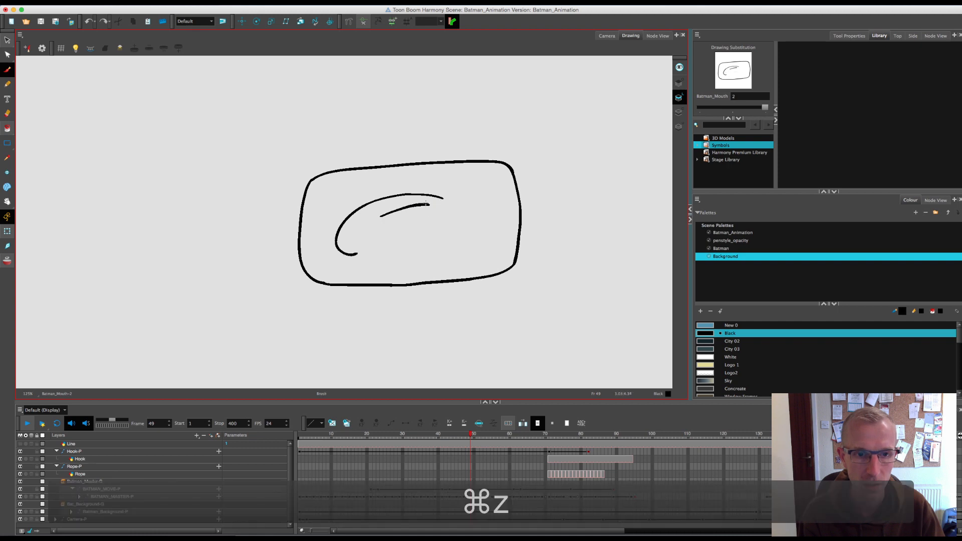
pyautogui.press('super+z')
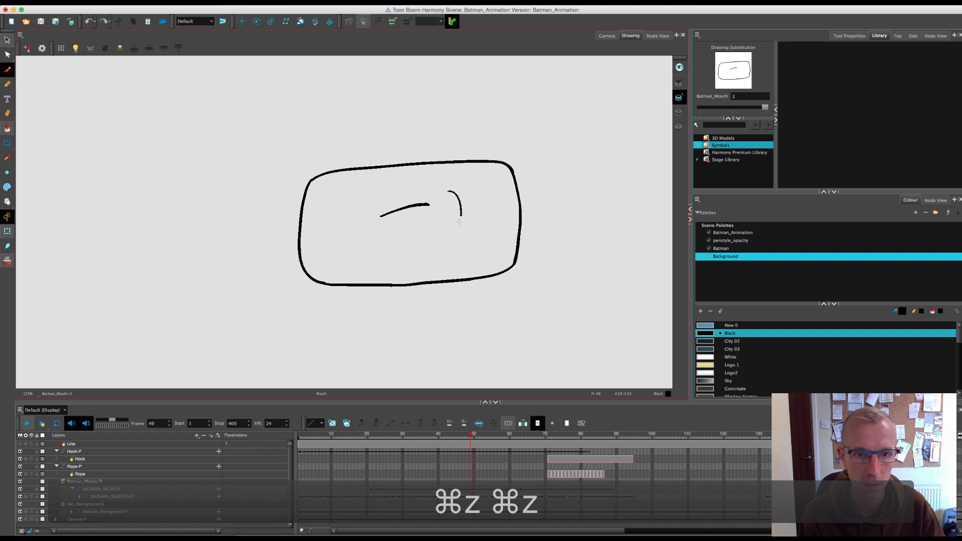
# Step: Brush an open mouth outline with tooth lines inside the mouth drawing, and delete the old mouth line
pyautogui.moveTo(459, 221); pyautogui.dragTo(441, 230)
pyautogui.moveTo(418, 190); pyautogui.dragTo(405, 191)
pyautogui.press('super+z')
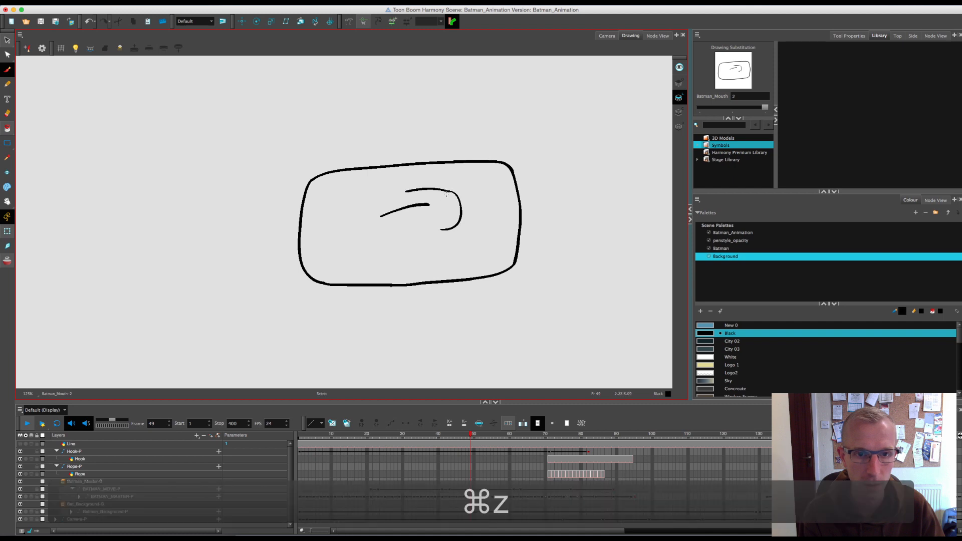
pyautogui.moveTo(337, 227)
pyautogui.mouseDown()
pyautogui.moveTo(329, 245)
pyautogui.moveTo(382, 230)
pyautogui.mouseUp()
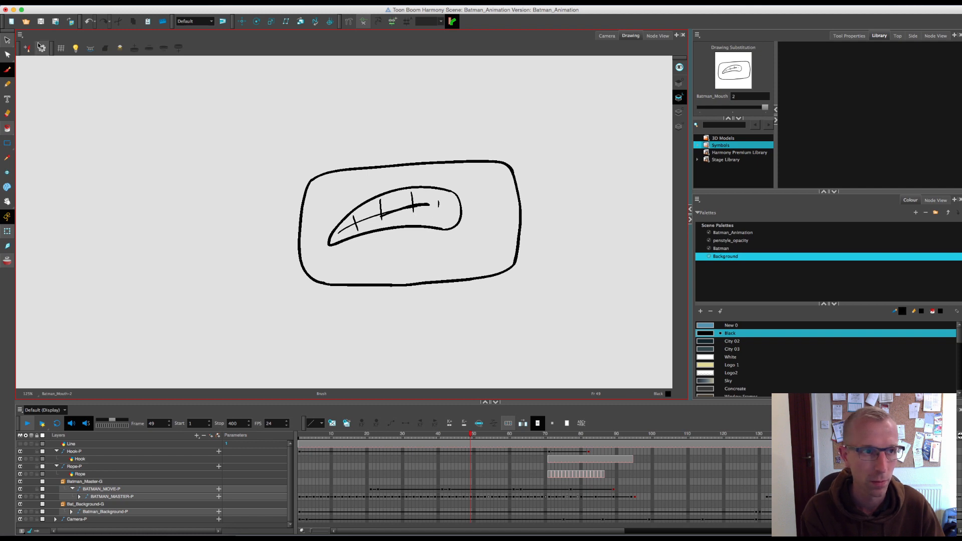
pyautogui.hotkey('alt', 's')
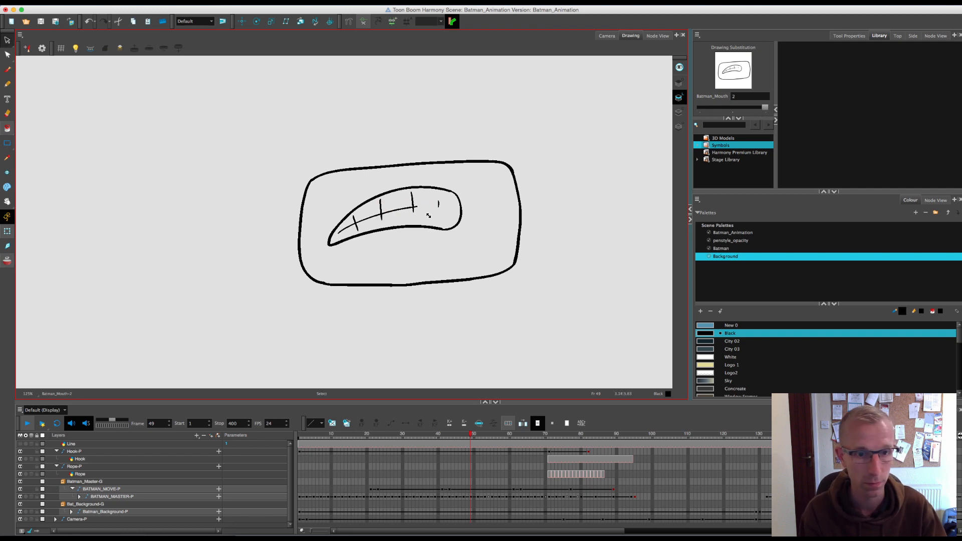
pyautogui.press('1')
pyautogui.press('1')
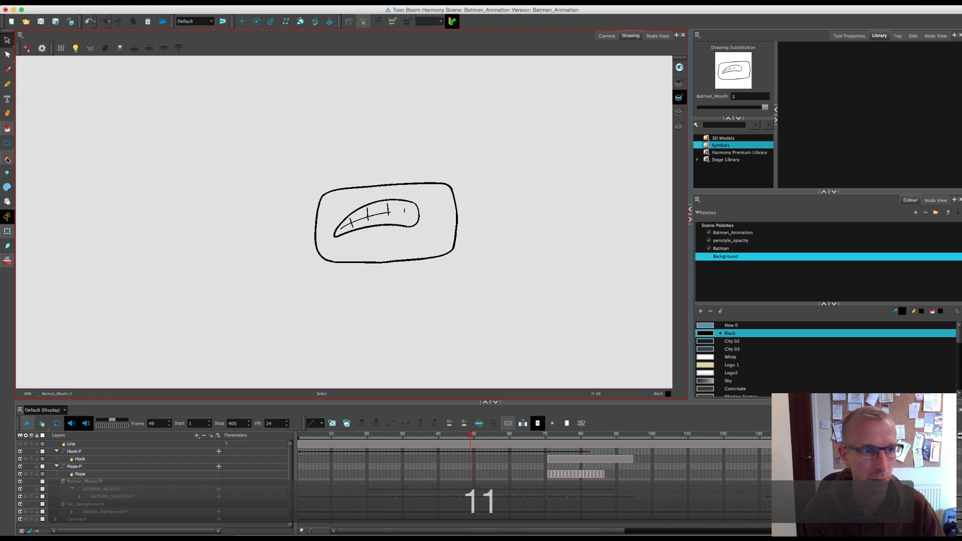
# Step: Paint the area around the mouth with Skin and the teeth with White from the Batman palette
pyautogui.click(7, 128)
pyautogui.click(721, 249)
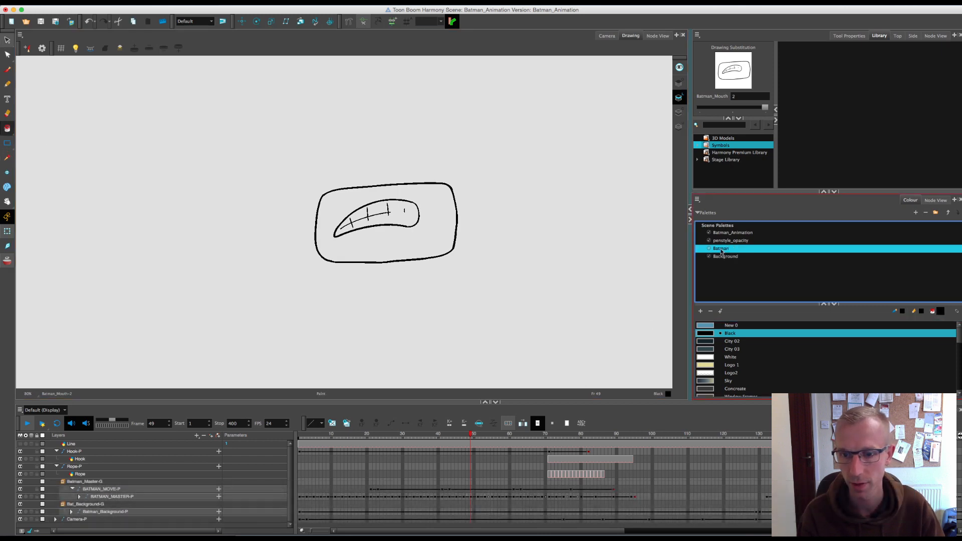
pyautogui.click(709, 375)
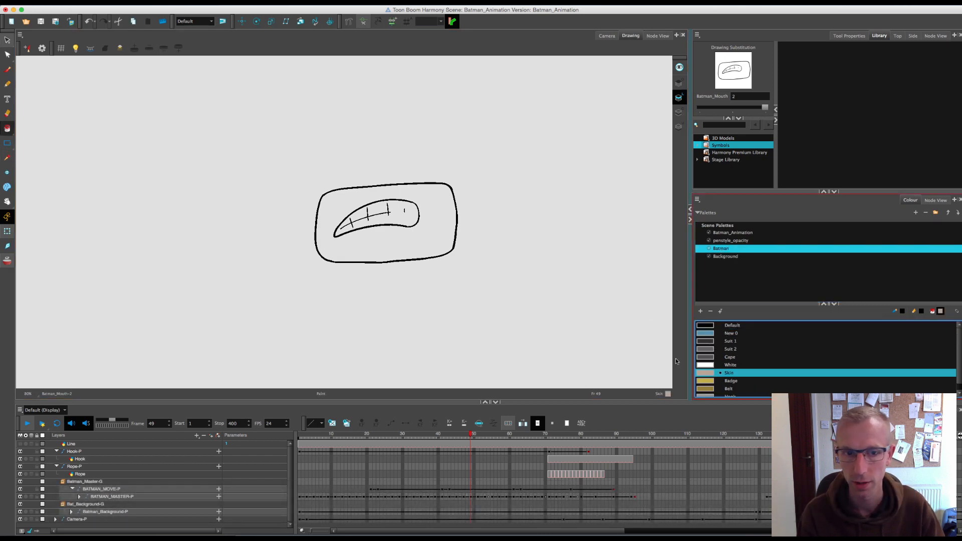
pyautogui.click(447, 245)
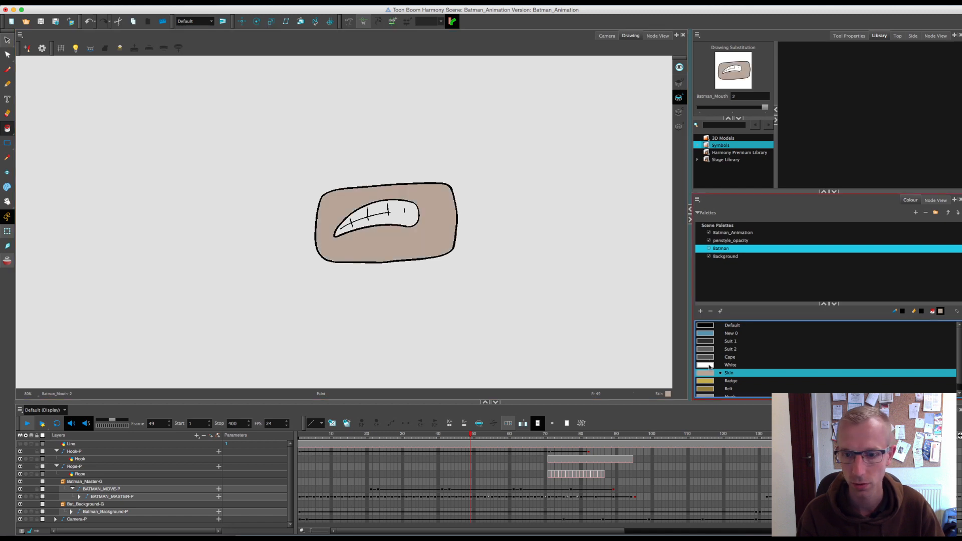
pyautogui.click(709, 366)
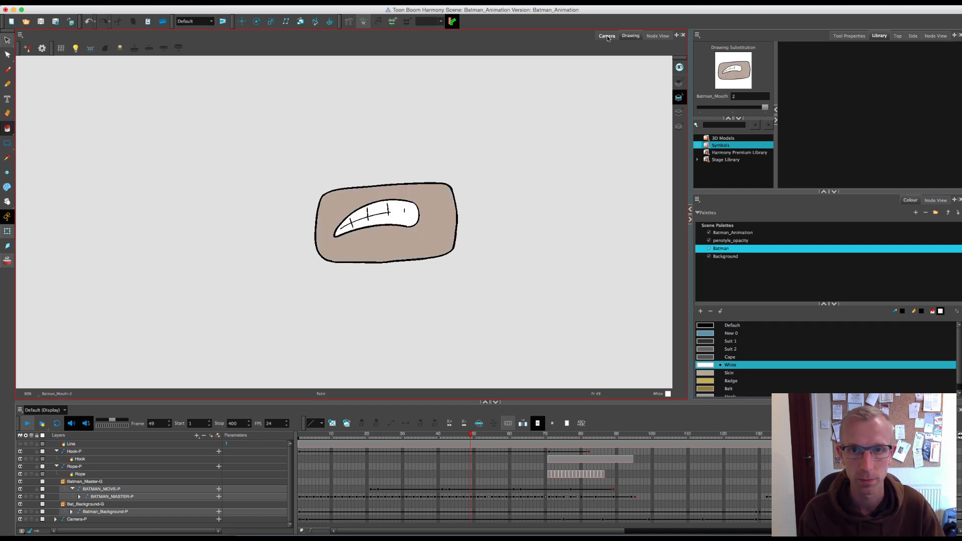
# Step: Check the toothed mouth on the character in the Camera view and scrub from frame 49 to frame 64
pyautogui.click(606, 36)
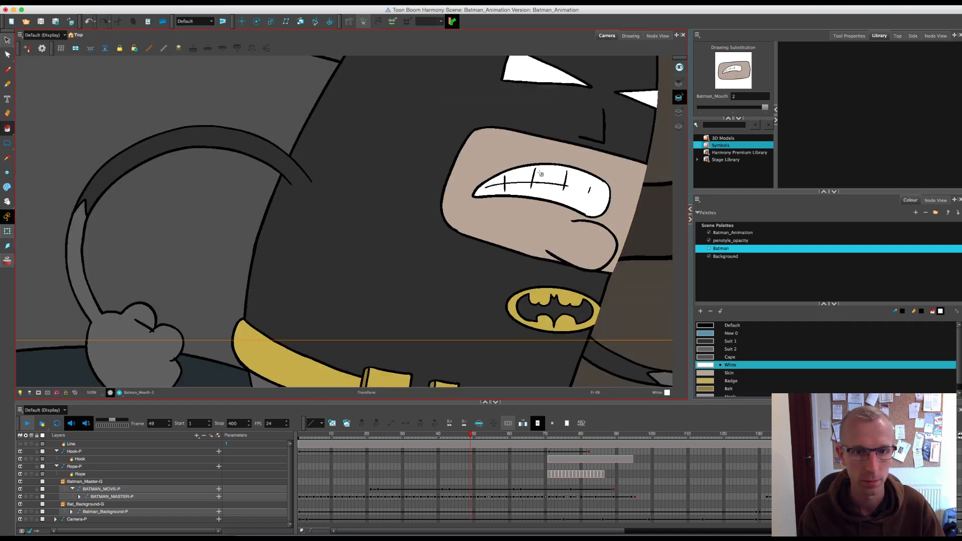
pyautogui.press('1')
pyautogui.press('1')
pyautogui.press('1')
pyautogui.press('1')
pyautogui.press('1')
pyautogui.press('1')
pyautogui.press('1')
pyautogui.click(7, 231)
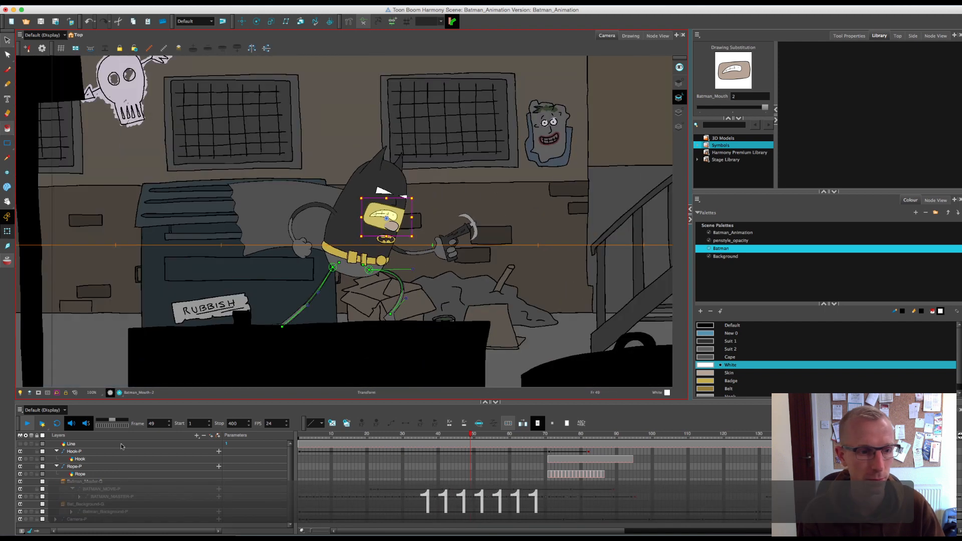
pyautogui.click(121, 446)
pyautogui.moveTo(472, 435); pyautogui.dragTo(524, 461)
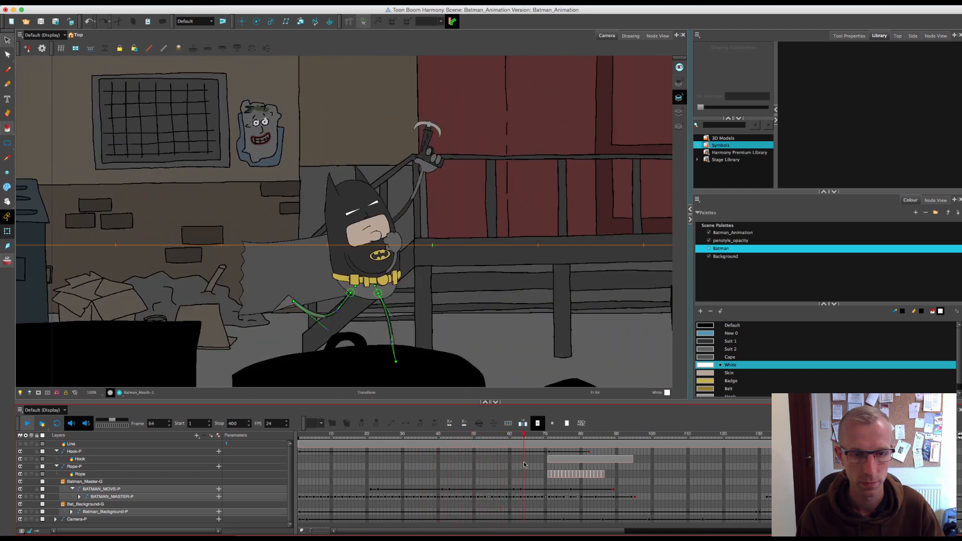
# Step: Undo the white fill, clear the remaining fill and toothed mouth inside the drawing's outline, and turn on the onion skin
pyautogui.press('super+z')
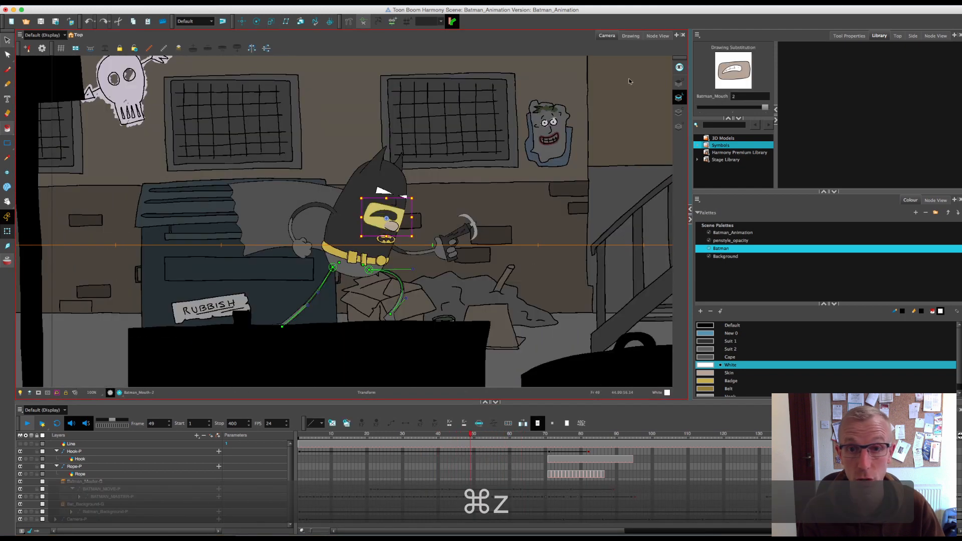
pyautogui.click(630, 35)
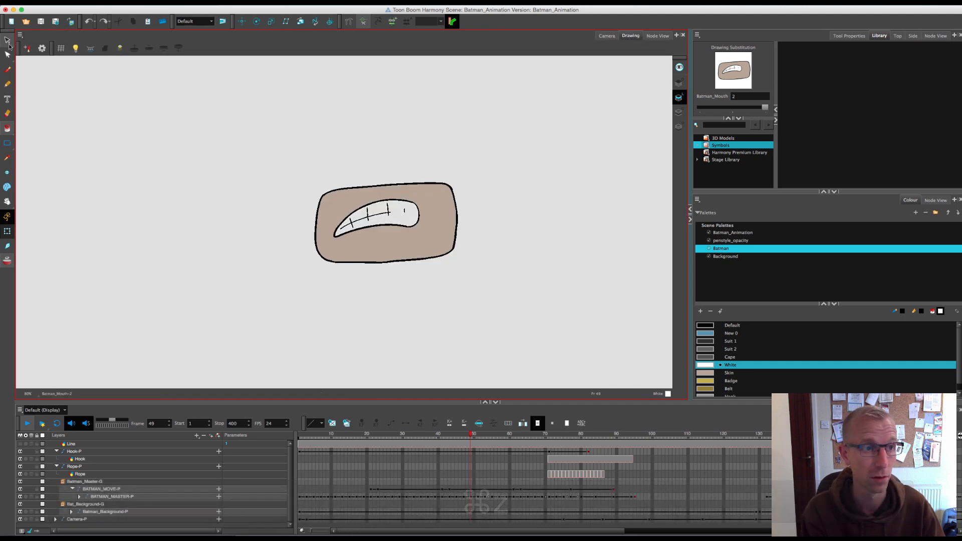
pyautogui.press('Delete')
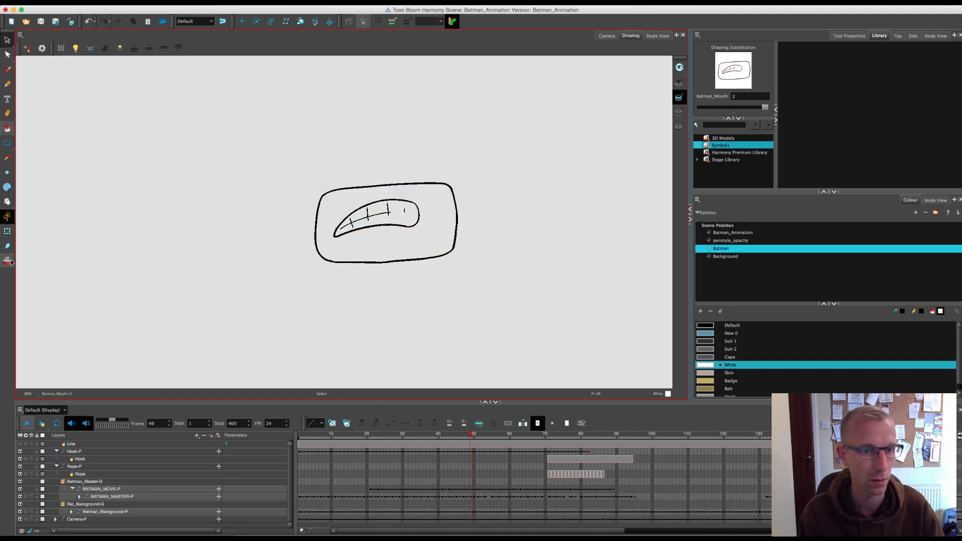
pyautogui.click(8, 260)
pyautogui.click(428, 205)
pyautogui.press('Delete')
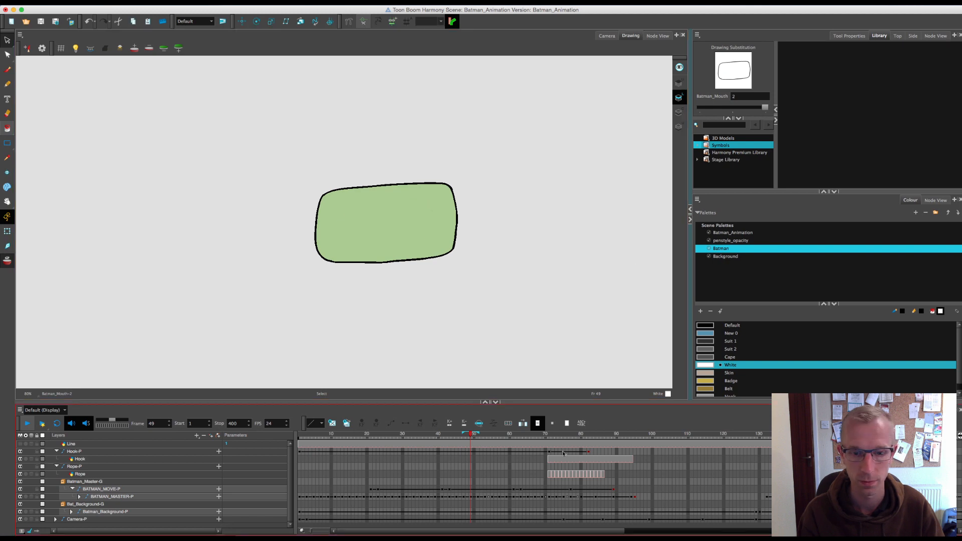
# Step: Brush a smaller open mouth inside the outline with the Batman palette's Default colour, undoing unwanted strokes
pyautogui.hotkey('alt', 'b')
pyautogui.press('super+z')
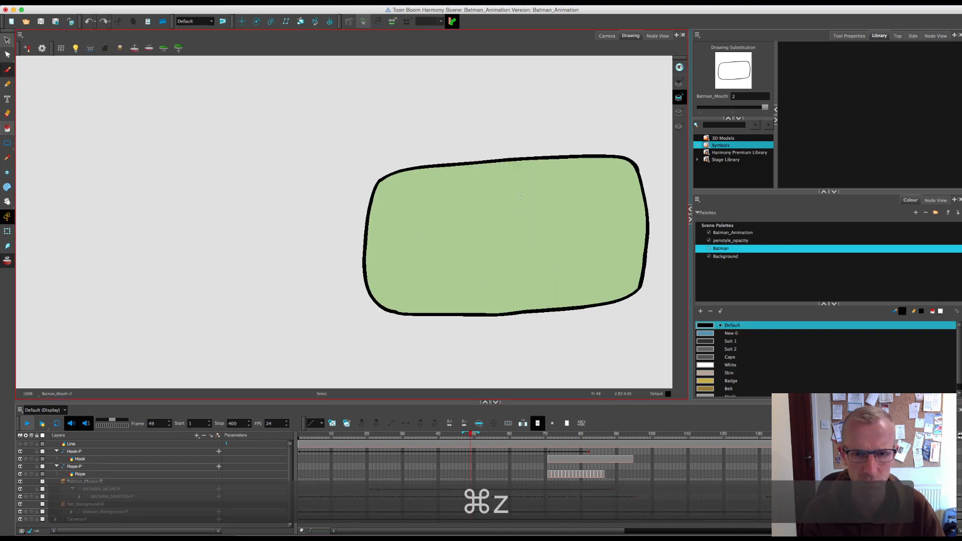
pyautogui.moveTo(522, 205); pyautogui.dragTo(419, 247)
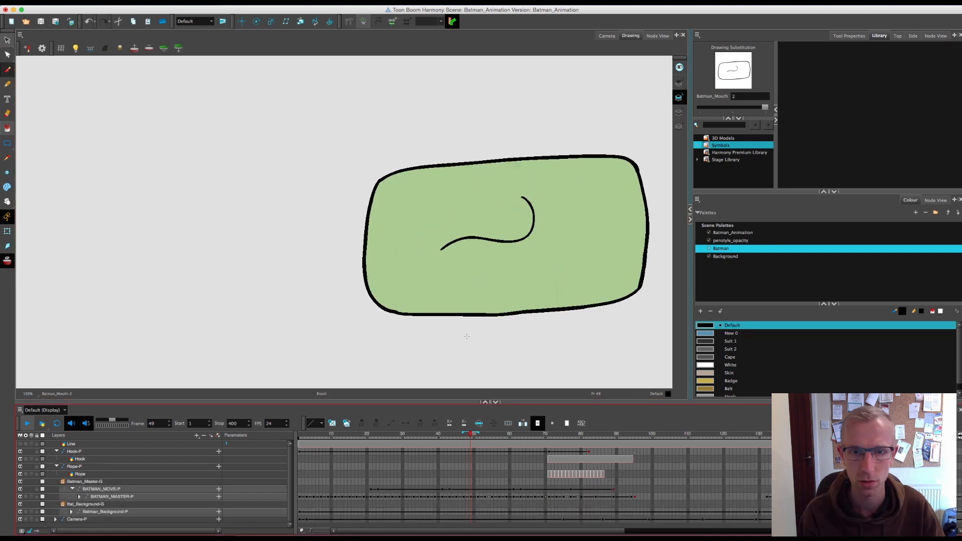
pyautogui.press('super+z')
pyautogui.press('super+z')
pyautogui.press('super+z')
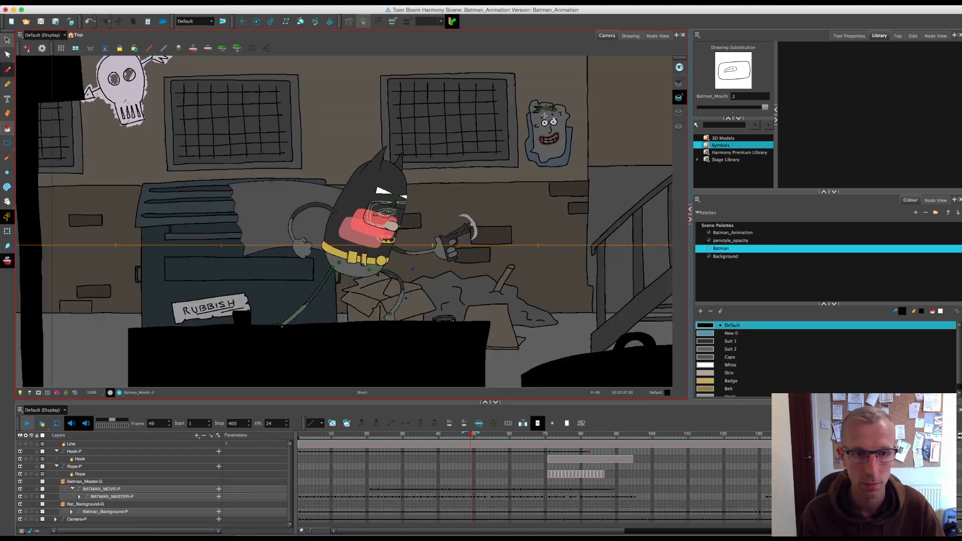
# Step: Fill the redrawn mouth drawing with Skin around the mouth and White for the teeth
pyautogui.press('1')
pyautogui.press('1')
pyautogui.press('2')
pyautogui.press('2')
pyautogui.press('2')
pyautogui.press('2')
pyautogui.press('2')
# Step: At frame 63, set Batman's mouth drawing substitution to 2
pyautogui.moveTo(471, 435); pyautogui.dragTo(522, 437)
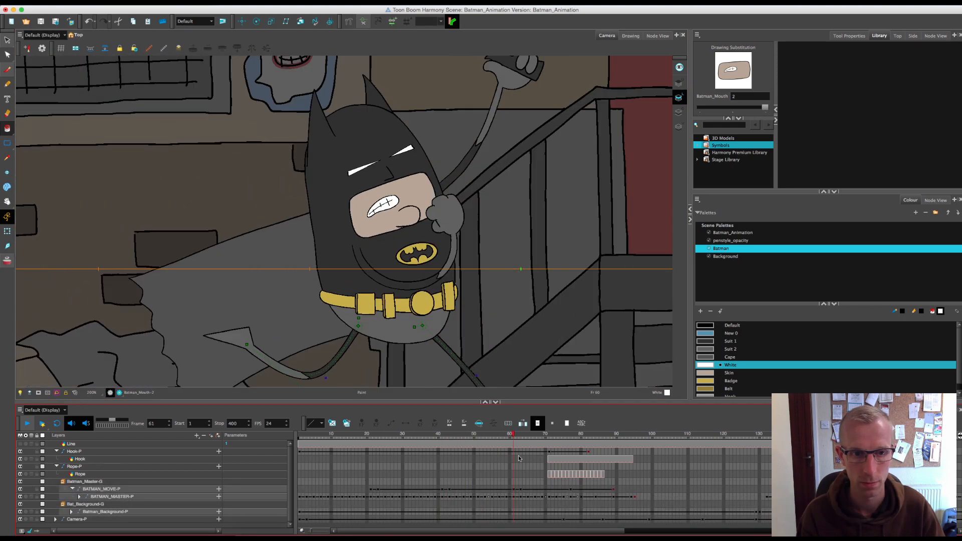
pyautogui.hotkey('shift', 't')
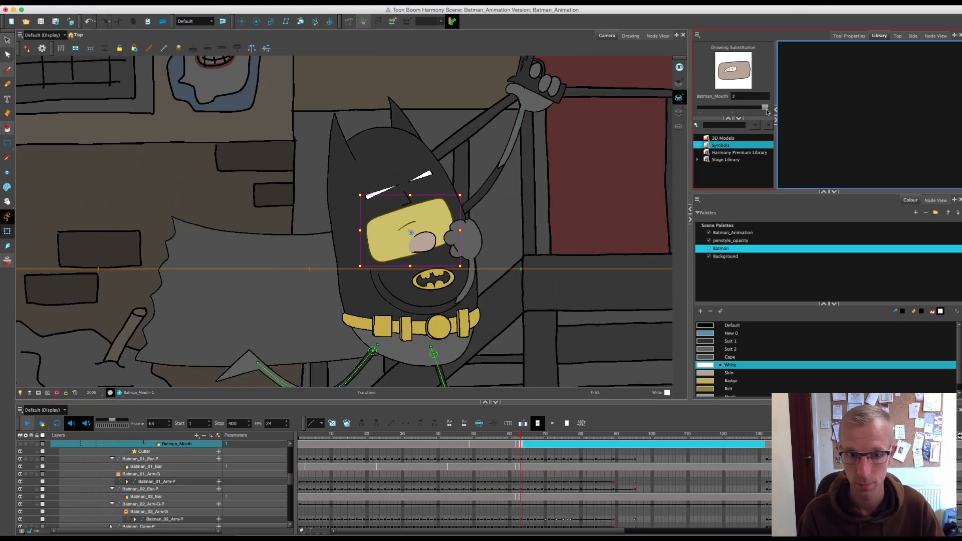
pyautogui.hotkey('shift', 'm')
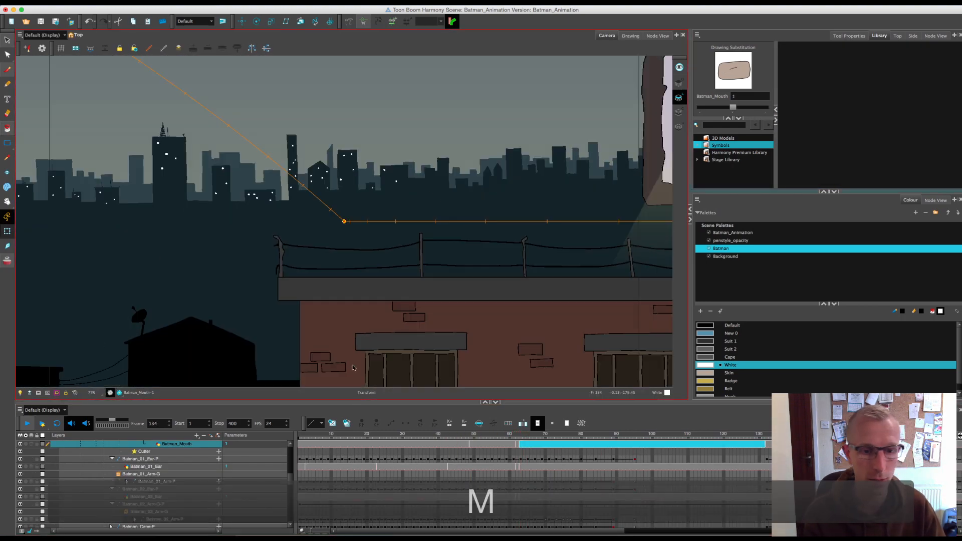
# Step: At frame 147, while Batman crouches on the rooftop, set his mouth drawing substitution to 2
pyautogui.moveTo(446, 437); pyautogui.dragTo(784, 463)
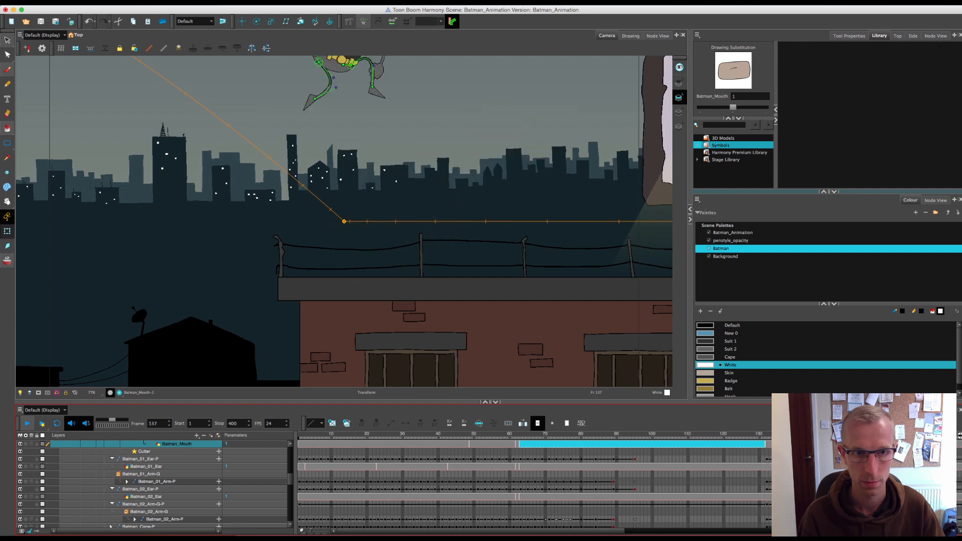
pyautogui.press('.')
pyautogui.press('.')
pyautogui.press('.')
pyautogui.press('.')
pyautogui.press('.')
pyautogui.press('.')
pyautogui.press('.')
pyautogui.press('.')
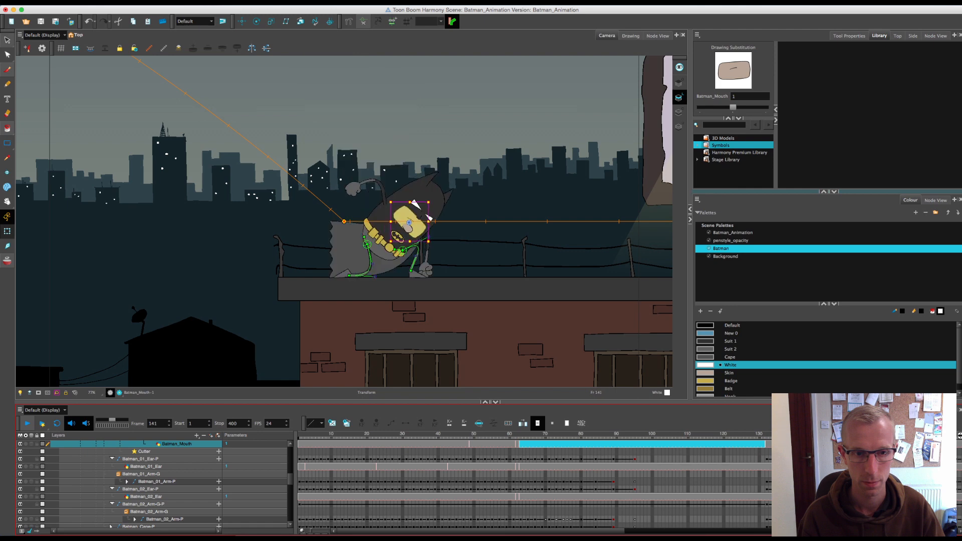
pyautogui.press('.')
pyautogui.press('.')
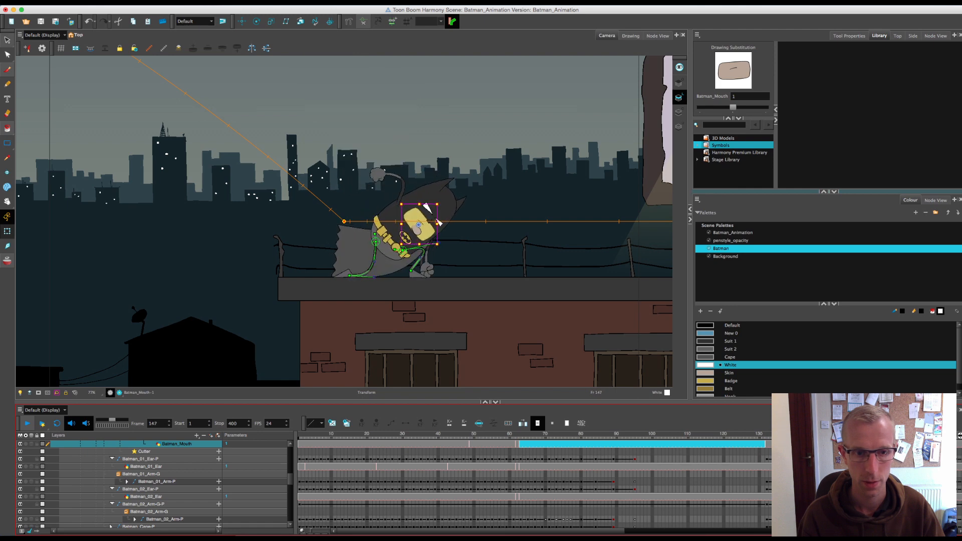
pyautogui.press('2')
pyautogui.press('2')
pyautogui.press('2')
pyautogui.press('2')
pyautogui.press('2')
pyautogui.press('2')
pyautogui.press('2')
pyautogui.press('2')
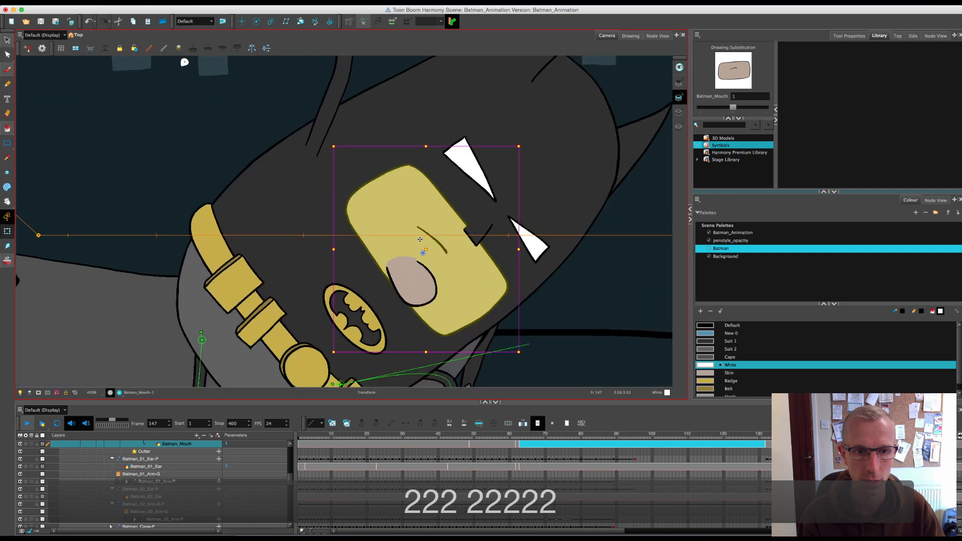
pyautogui.moveTo(733, 107); pyautogui.dragTo(739, 107)
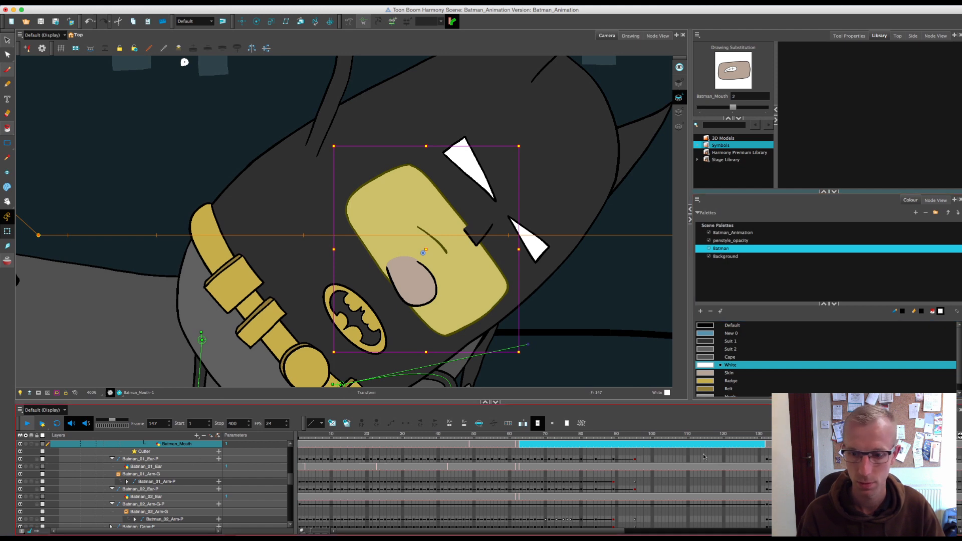
pyautogui.press('.')
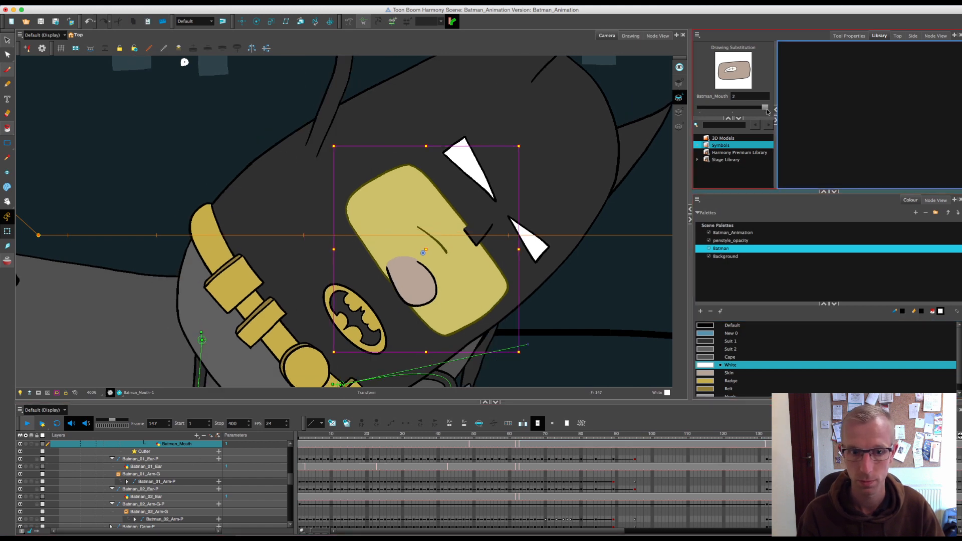
pyautogui.press(']')
# Step: Review Batman's mouth through the rooftop run from frame 148 past frame 175 to the stop at the ledge
pyautogui.press('.')
pyautogui.press('.')
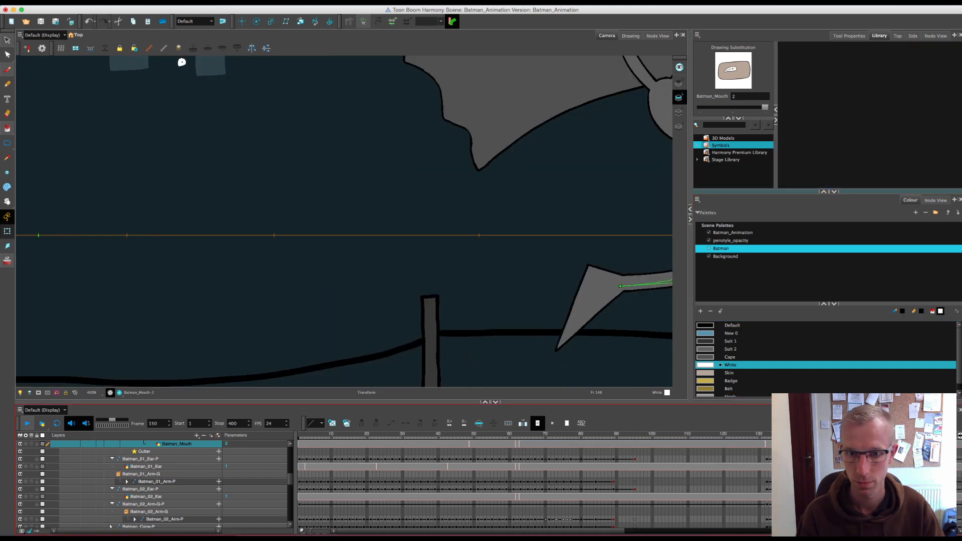
pyautogui.press('1')
pyautogui.press('1')
pyautogui.press('1')
pyautogui.press('1')
pyautogui.press('1')
pyautogui.press('1')
pyautogui.press('1')
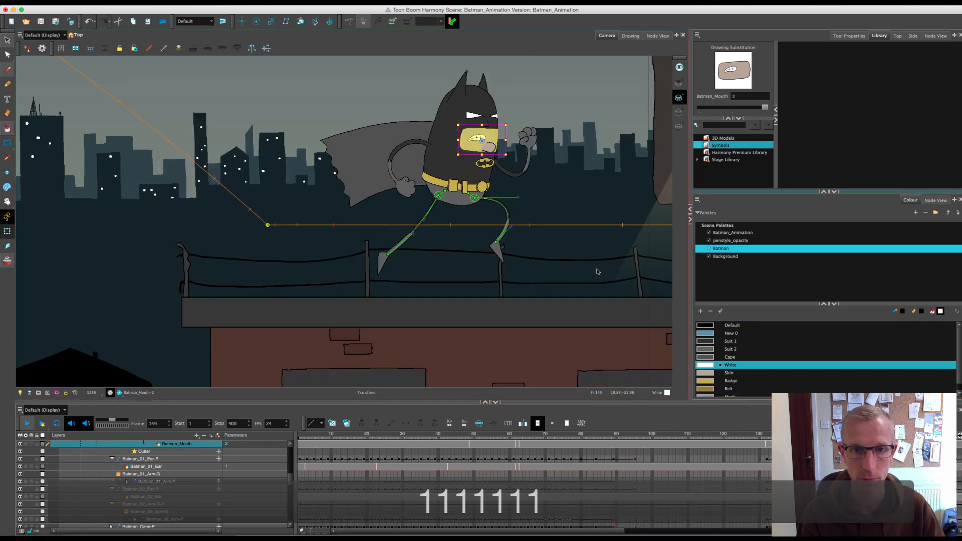
pyautogui.press('1')
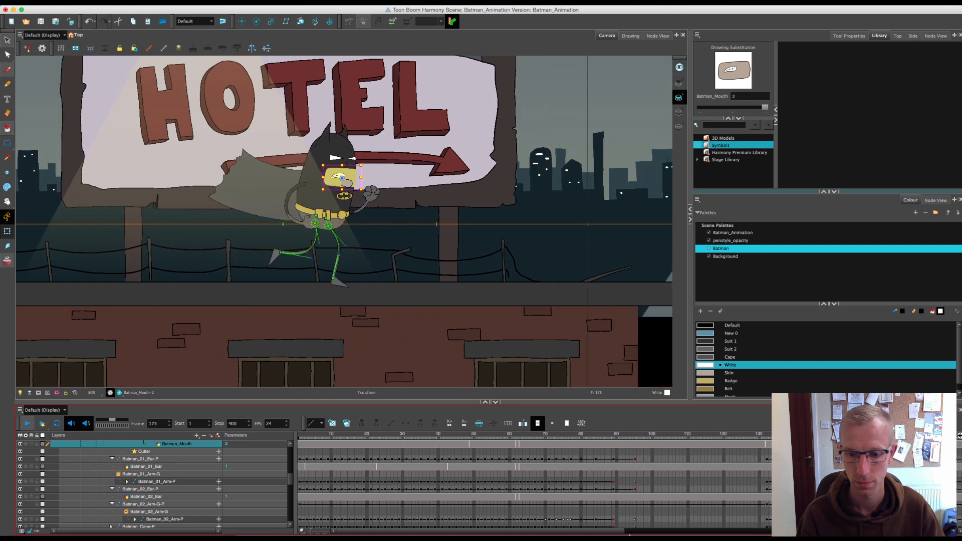
pyautogui.moveTo(609, 531); pyautogui.dragTo(715, 531)
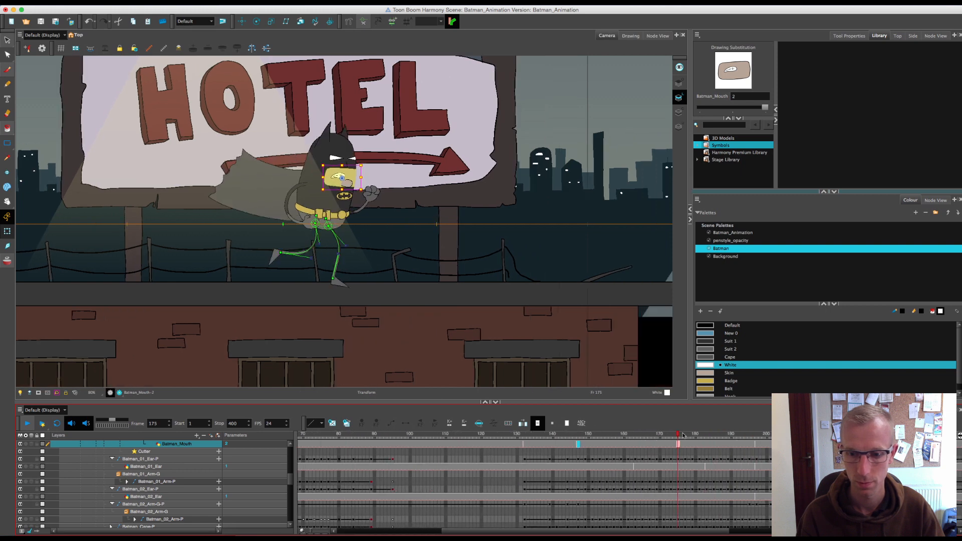
pyautogui.moveTo(681, 435); pyautogui.dragTo(728, 435)
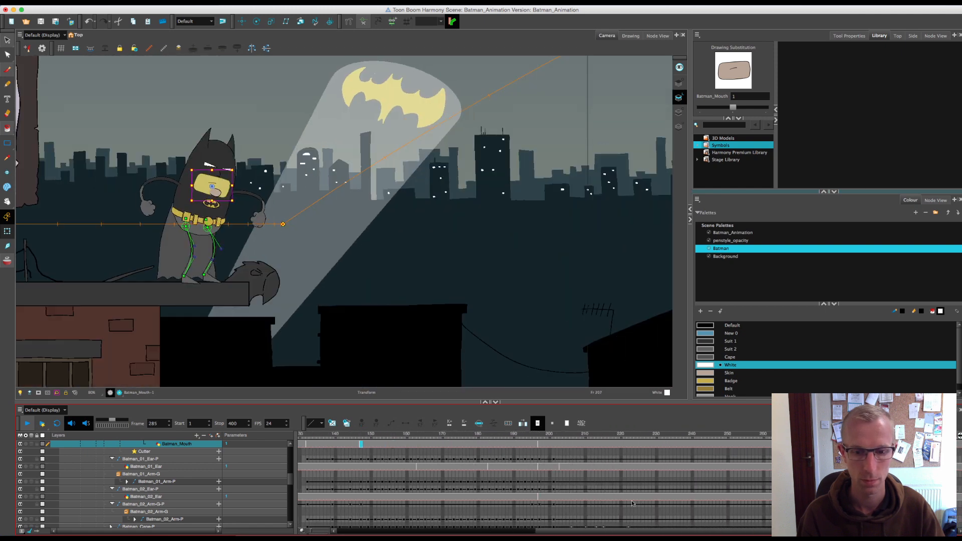
# Step: Return to frame 1 at the start of the scene and reset the Camera view
pyautogui.moveTo(626, 533); pyautogui.dragTo(418, 531)
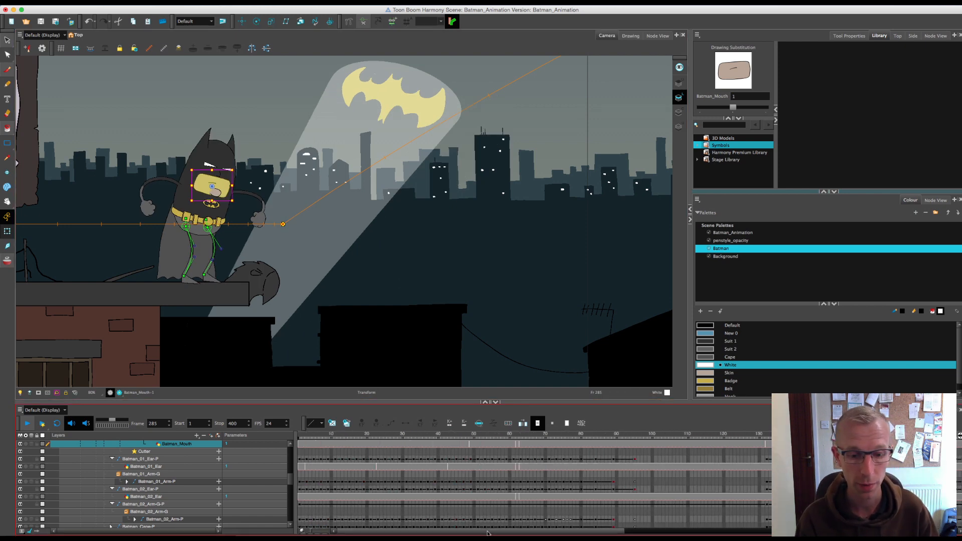
pyautogui.moveTo(311, 437); pyautogui.dragTo(293, 435)
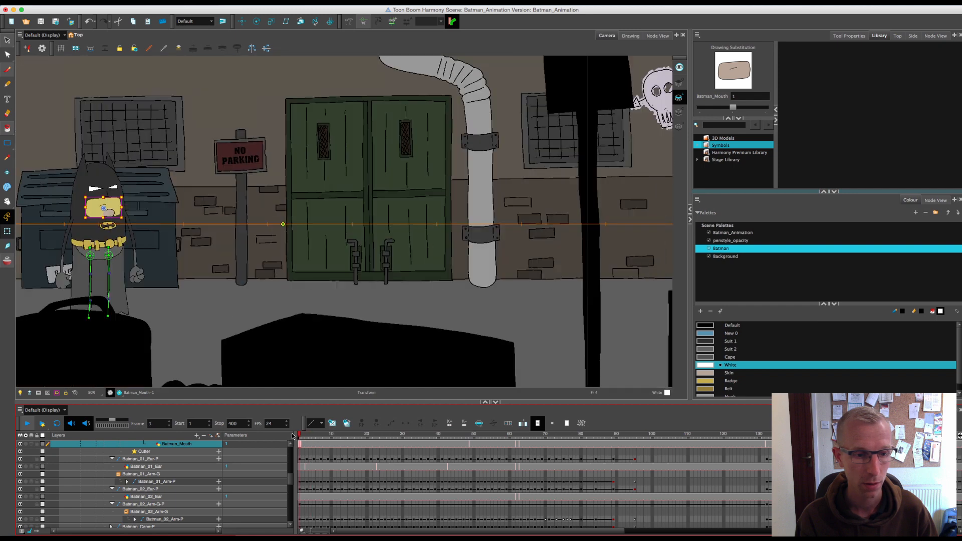
pyautogui.press('m')
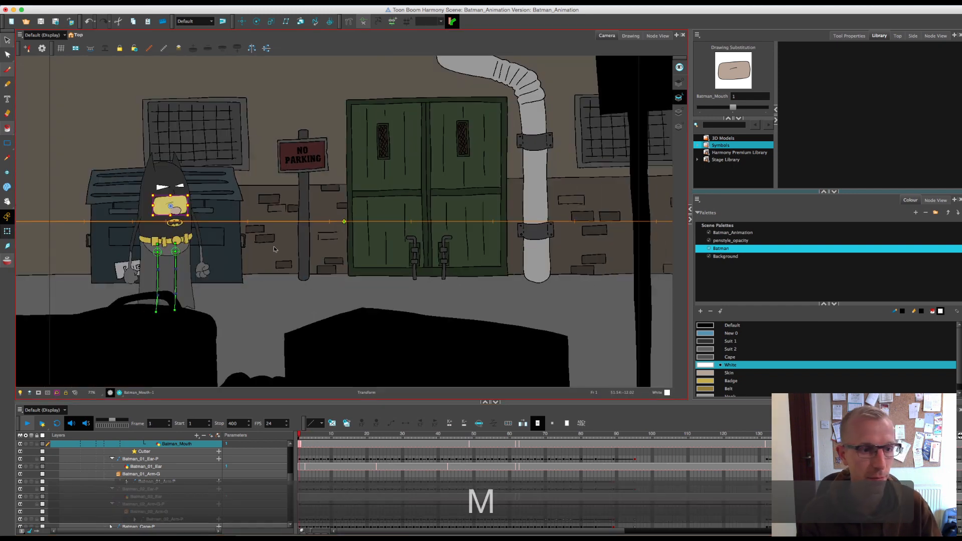
# Step: Play back the full scene from frame 1 through to the closing credit at frame 400
pyautogui.press('1')
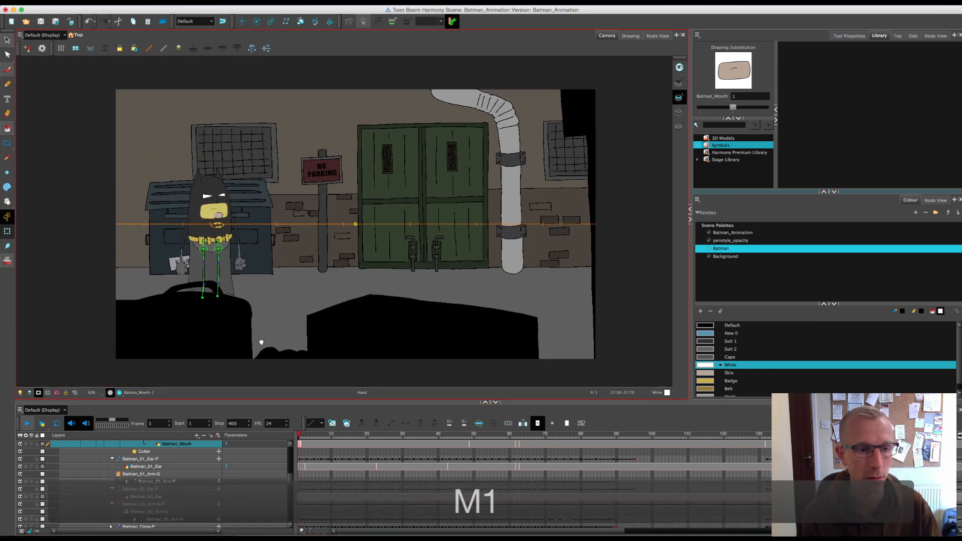
pyautogui.click(24, 425)
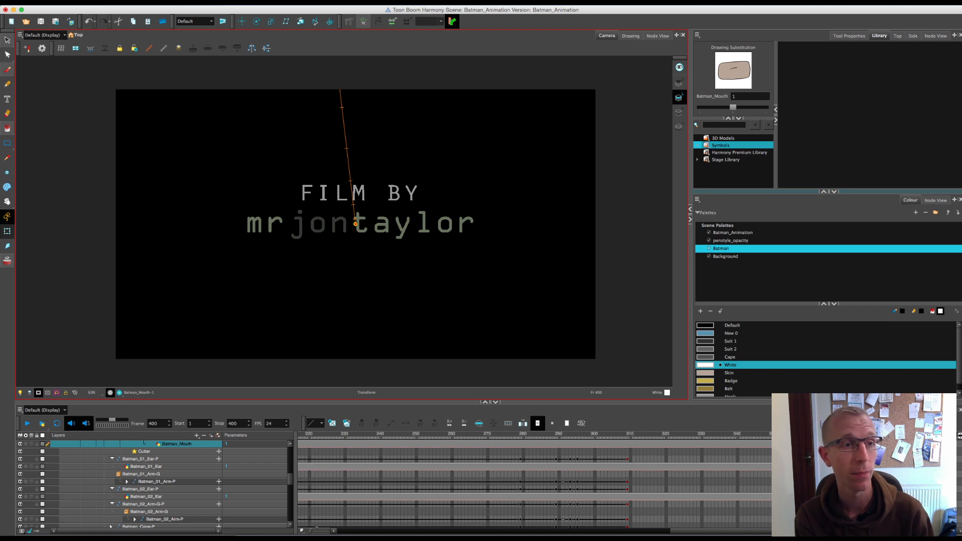
# Step: Set up a QuickTime movie export of all frames and accept movie options with Apple ProRes 422 video, uncompressed sound and Fast Start streaming
pyautogui.click(85, 3)
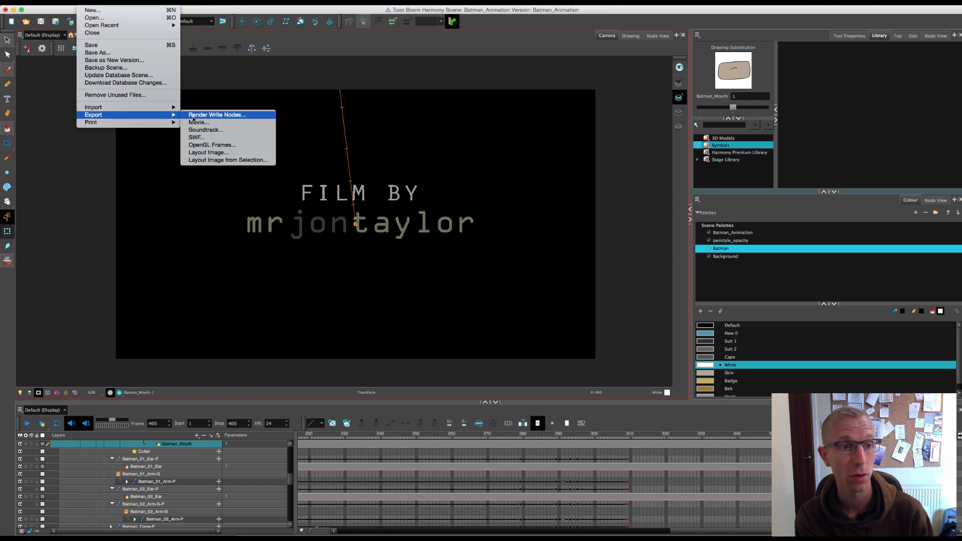
pyautogui.click(200, 122)
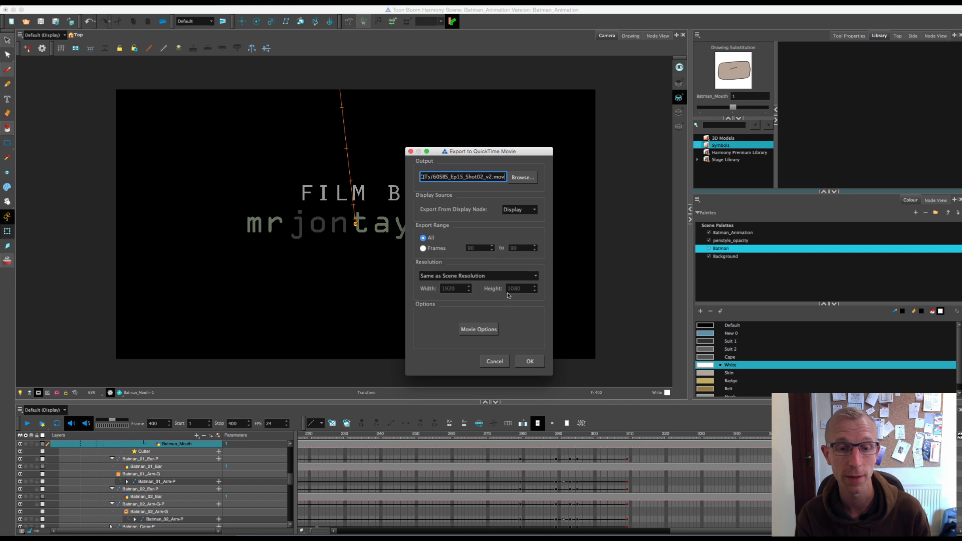
pyautogui.click(489, 331)
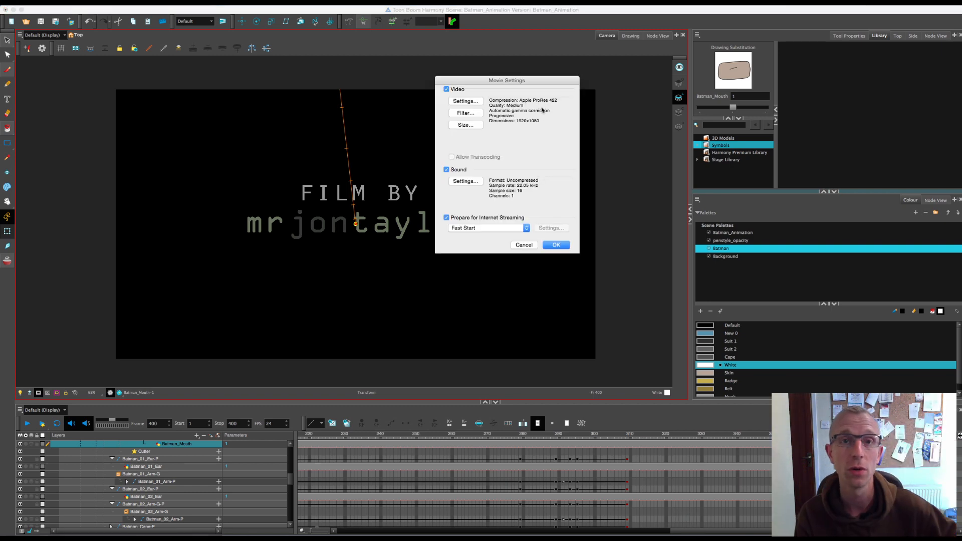
pyautogui.moveTo(540, 83); pyautogui.dragTo(503, 89)
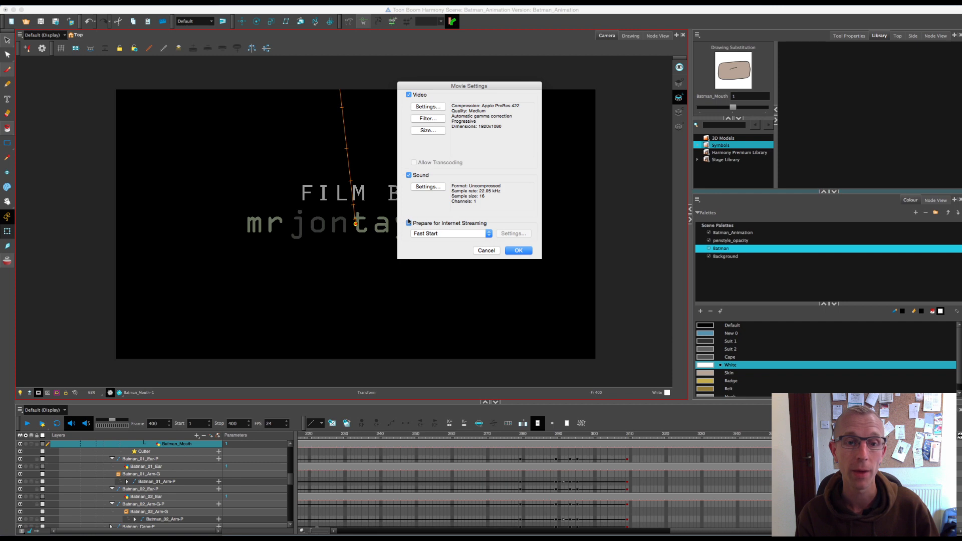
pyautogui.click(409, 223)
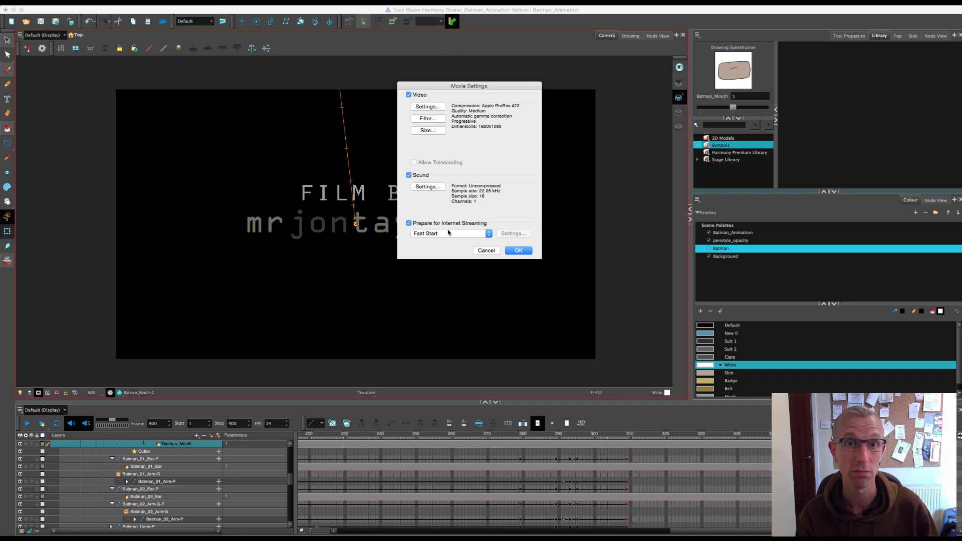
pyautogui.click(517, 251)
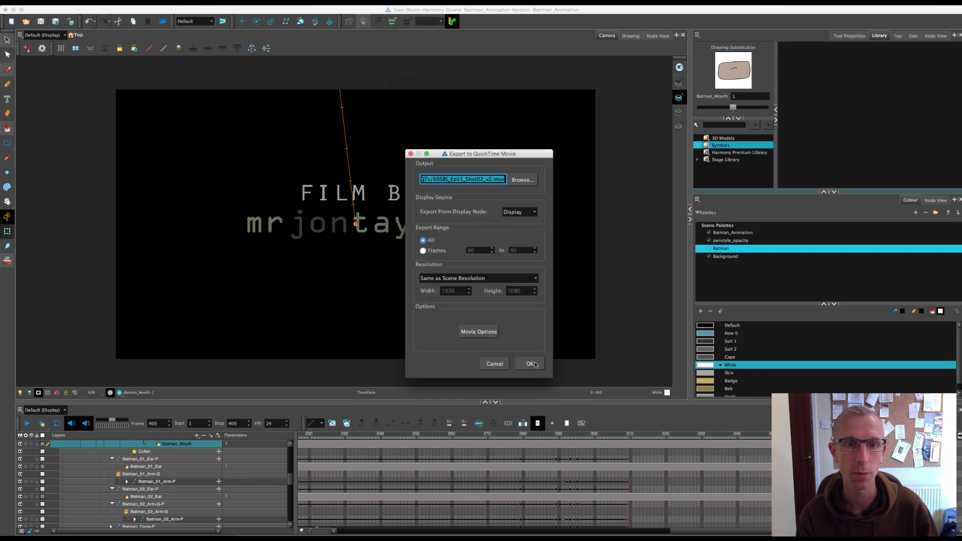